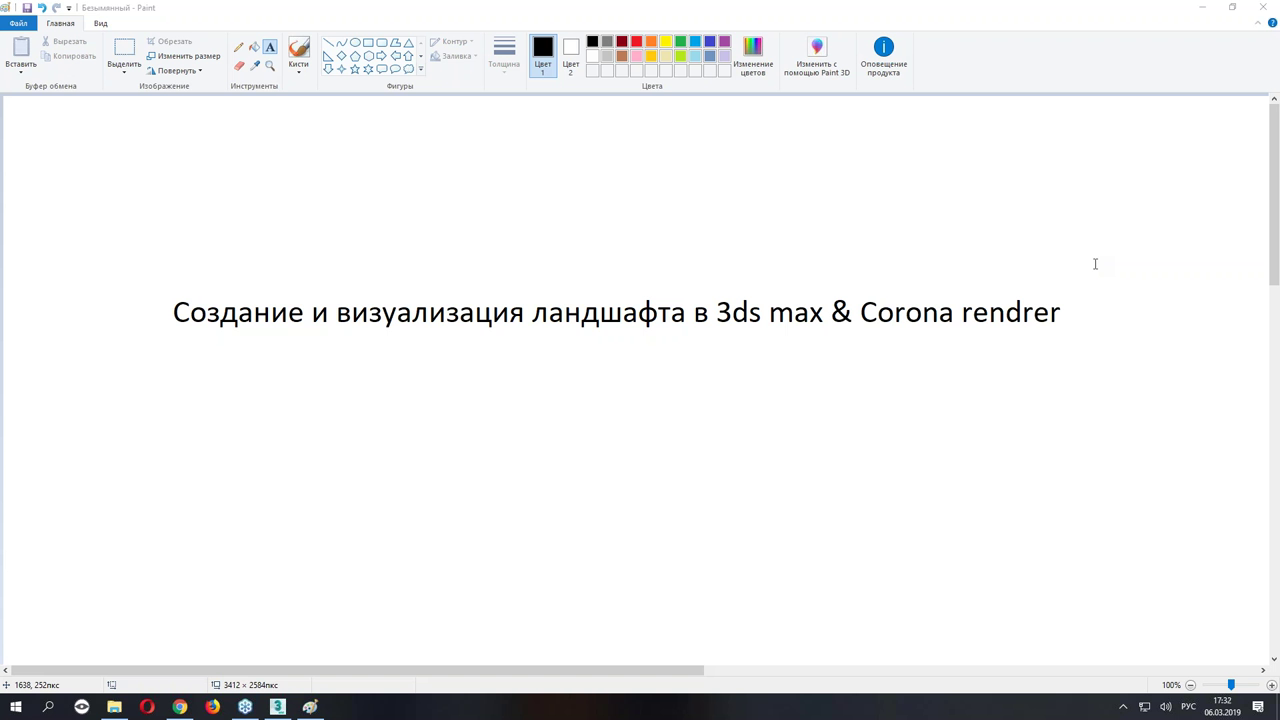
Underline '3ds max & Corona rendrer' in red on the Paint slide, then bring up 3ds Max.
drag(712, 336, 1052, 337)
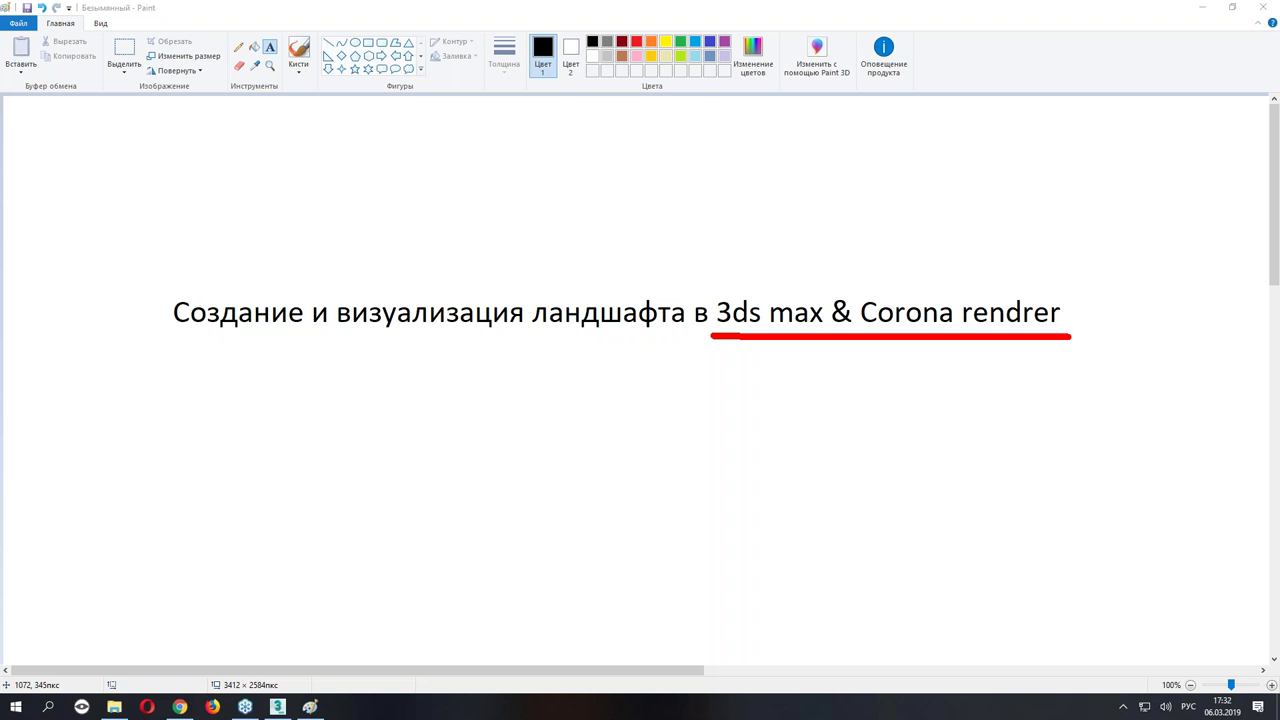
click(278, 707)
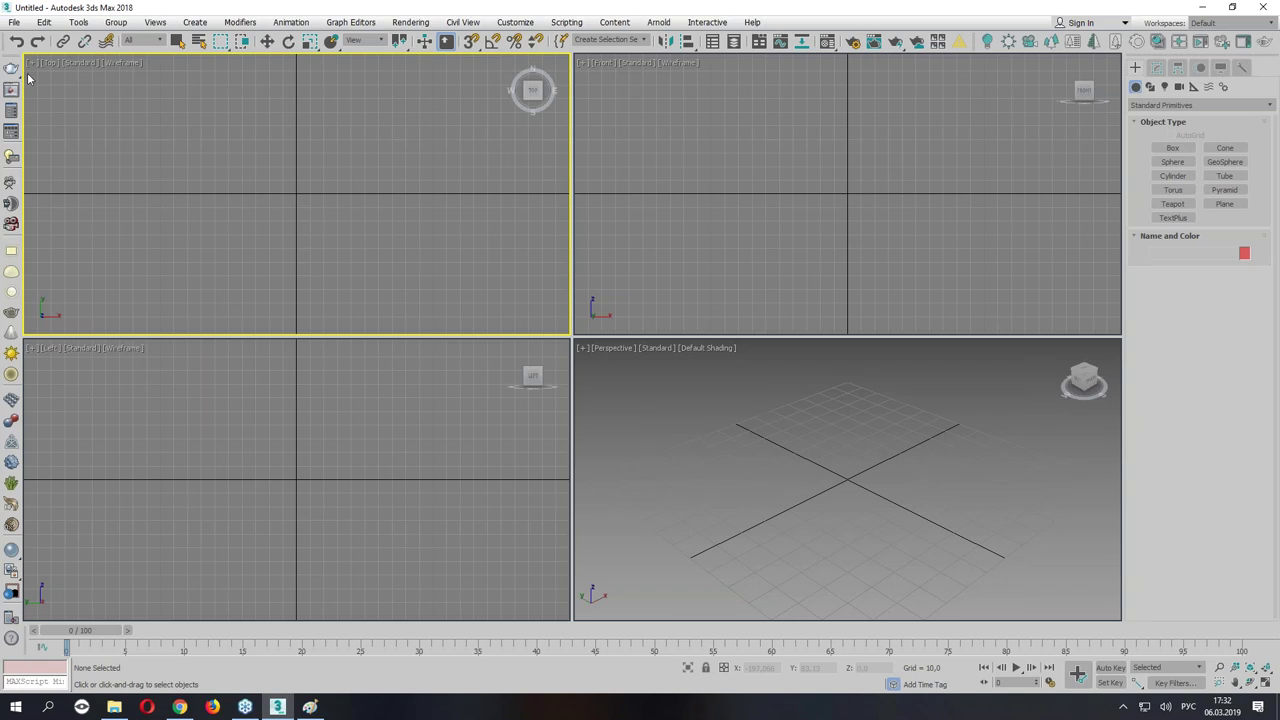
Browse the Open File dialog to Storage (D:).
click(15, 22)
click(34, 66)
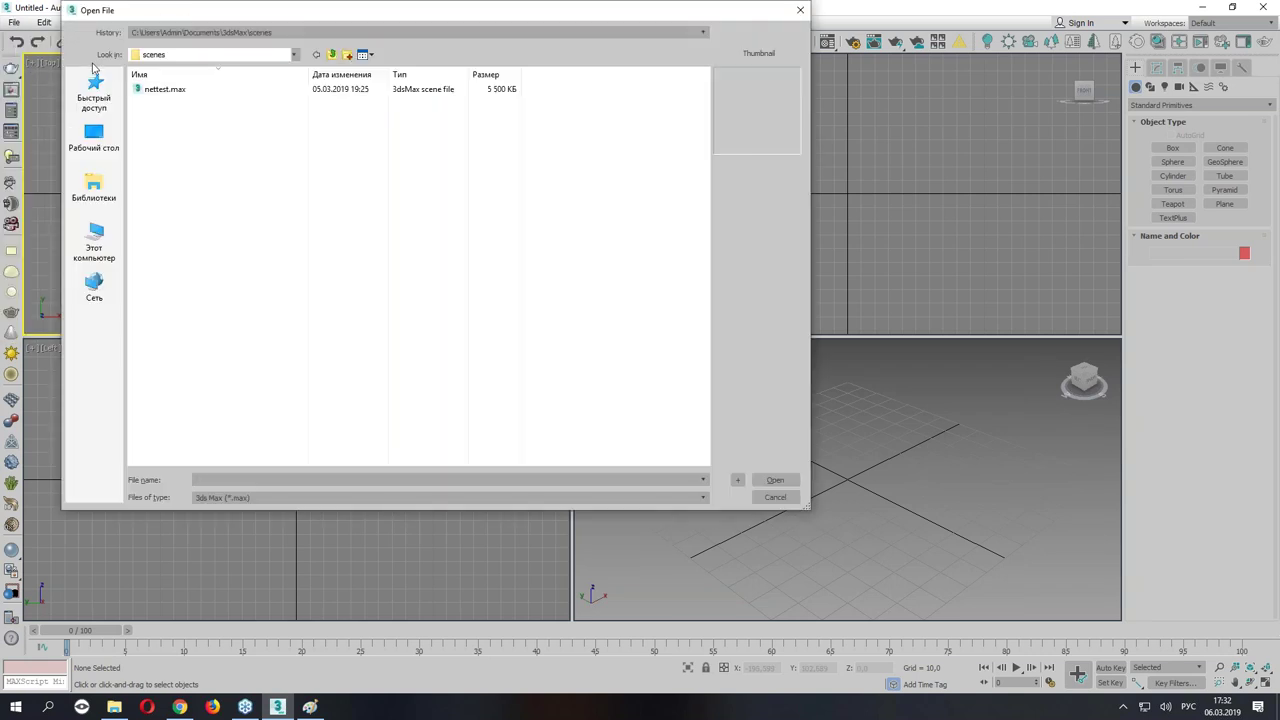
click(150, 55)
click(170, 205)
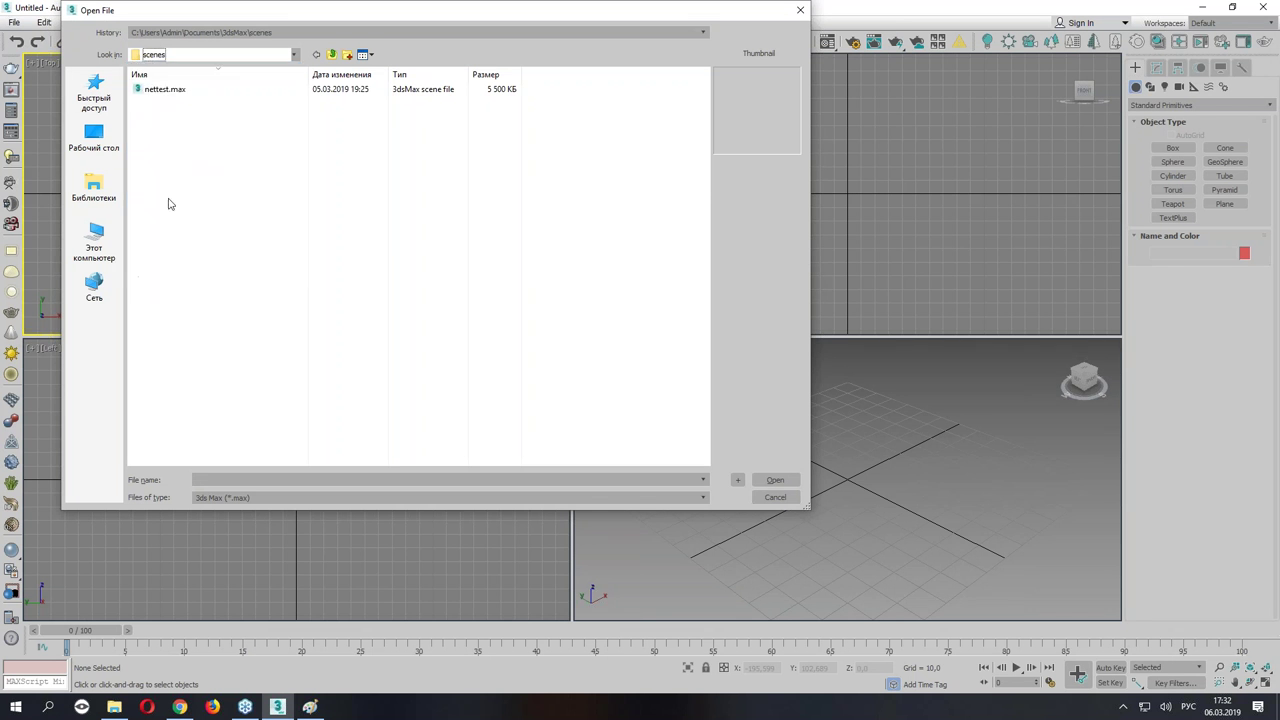
click(200, 54)
click(185, 250)
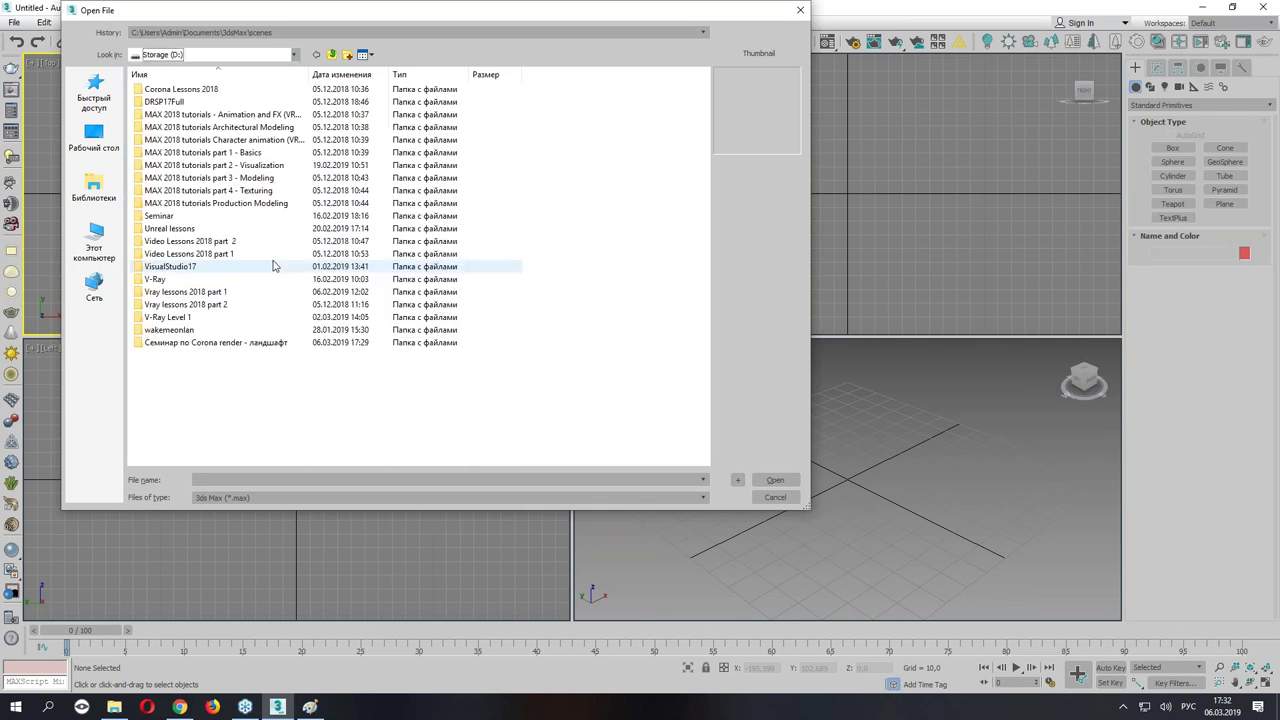
Open corona landscape.max from Corona seminar\Landscape, adopting the file's unit scale.
double_click(210, 343)
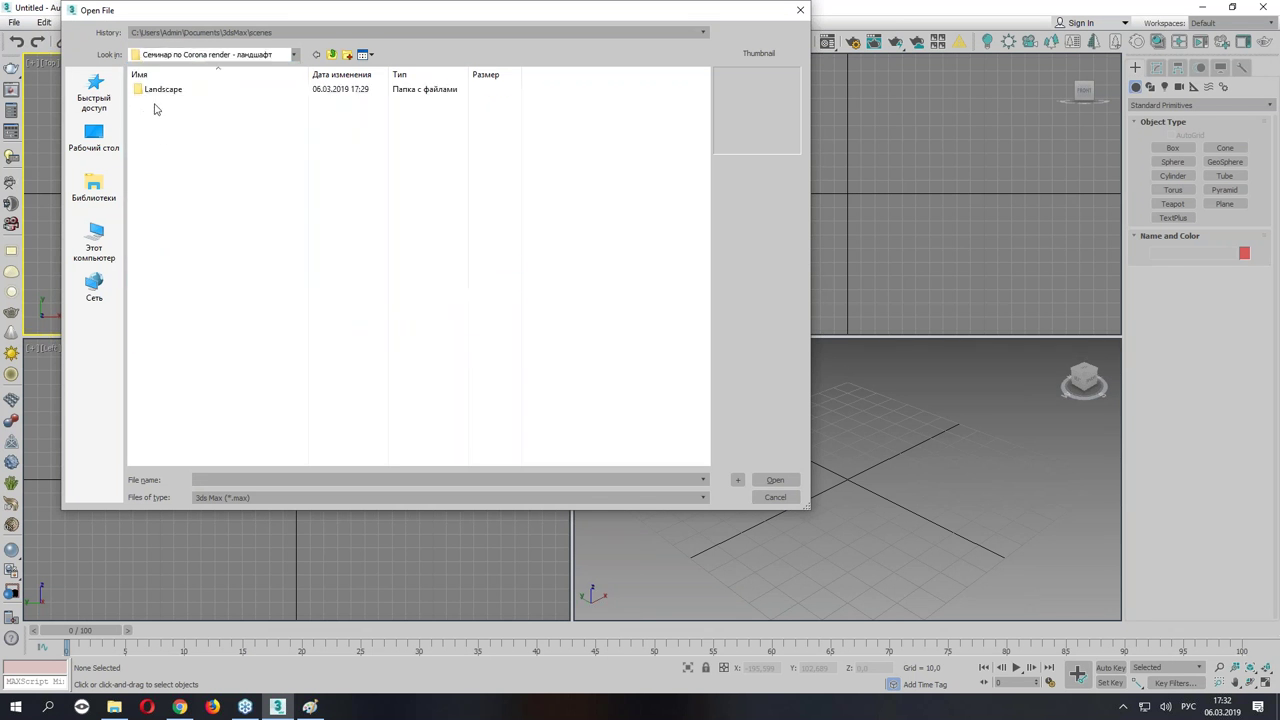
double_click(157, 90)
click(174, 102)
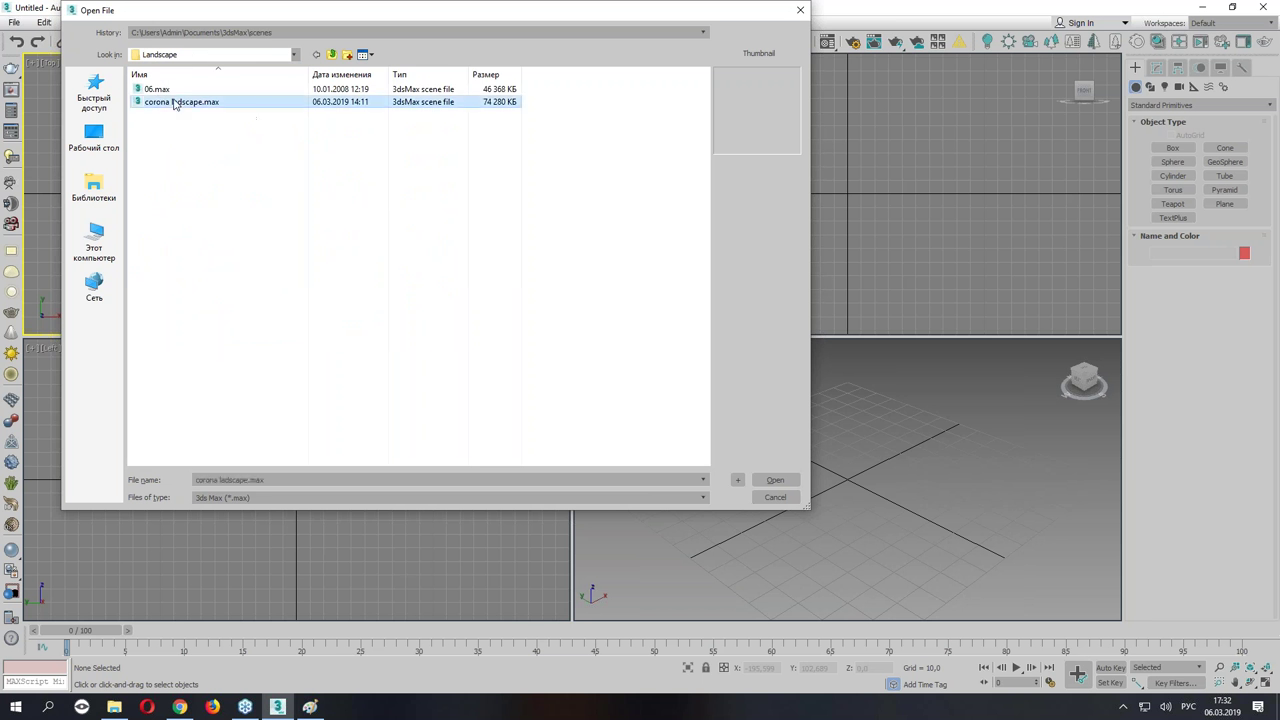
double_click(174, 102)
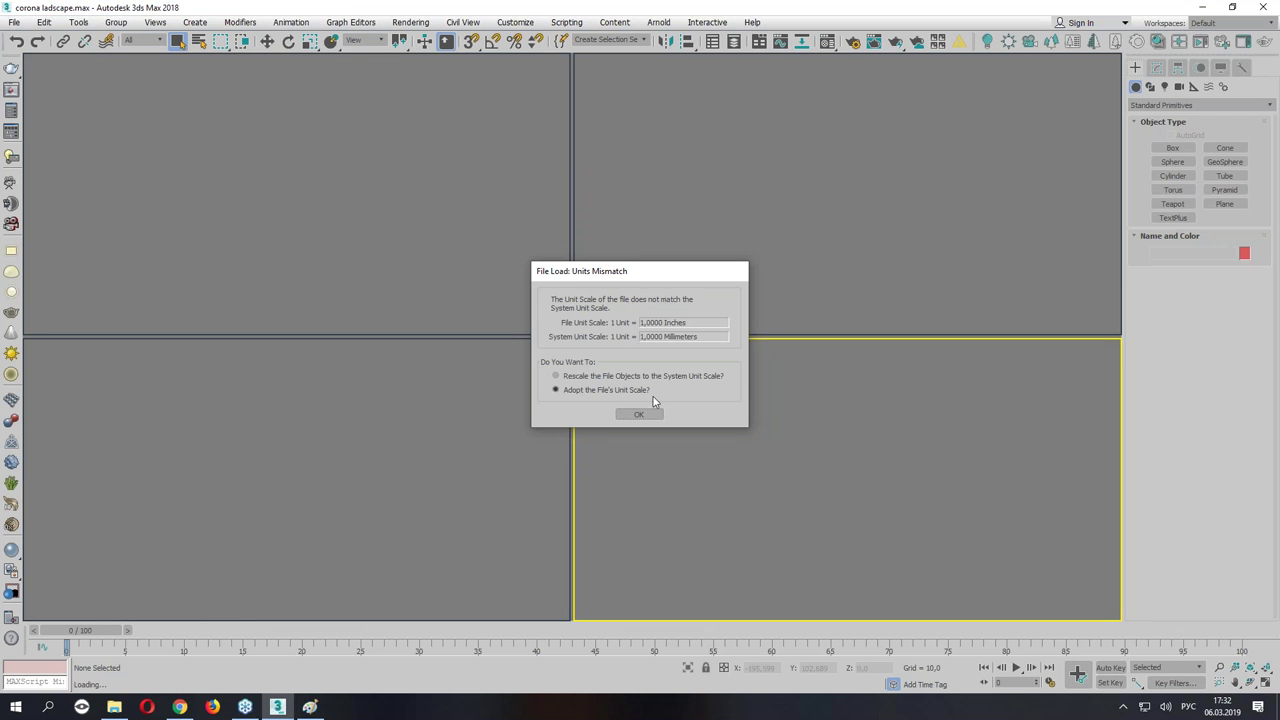
click(645, 416)
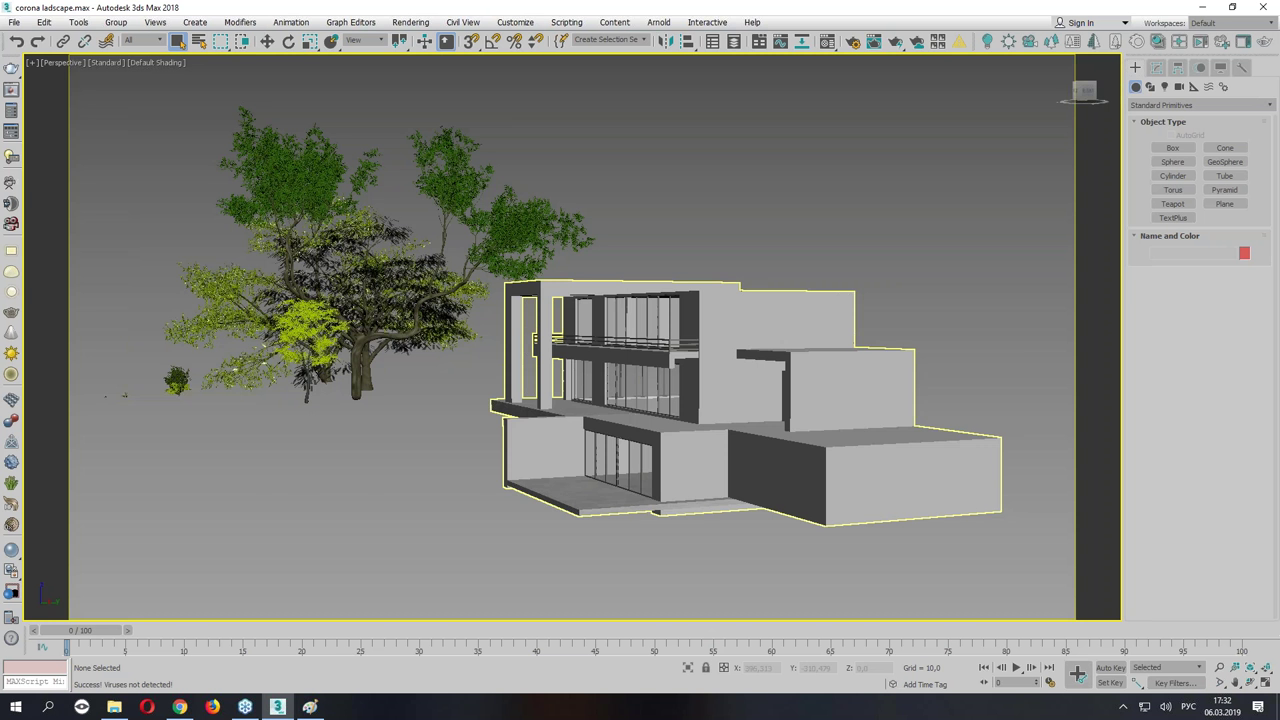
Orbit and zoom the Perspective view to frame the villa higher in view.
mouse_move(585, 461)
alt+middle_down()
mouse_move(751, 443)
mouse_move(500, 443)
mouse_move(346, 340)
alt+middle_up()
scroll(346, 340, up, 5)
scroll(566, 313, up, 5)
mouse_move(566, 313)
alt+middle_down()
mouse_move(426, 294)
mouse_move(440, 291)
alt+middle_up()
scroll(440, 291, down, 10)
alt+middle_drag(626, 297, 608, 316)
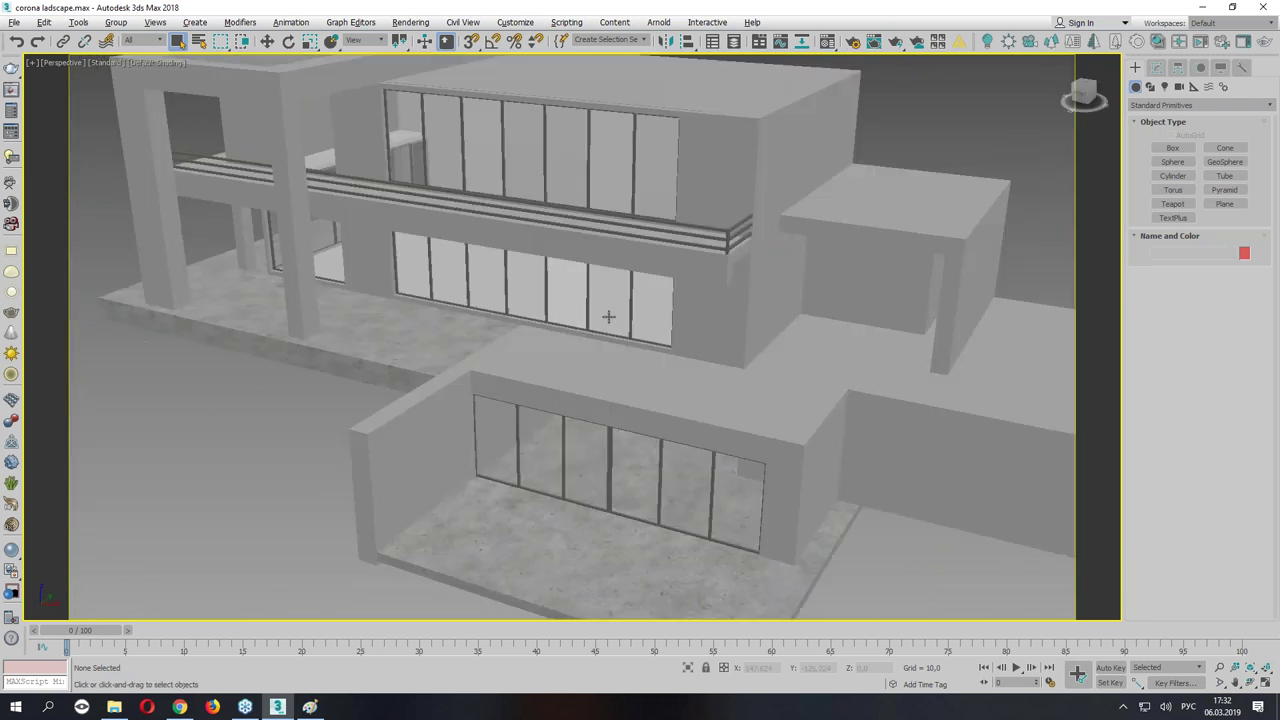
scroll(608, 316, down, 5)
alt+middle_drag(683, 246, 388, 265)
Sketch red notes marking the terrace edge and the ground sloping away, then clear them.
mouse_move(302, 220)
mouse_down()
mouse_move(520, 261)
mouse_move(440, 365)
mouse_up()
drag(437, 292, 278, 517)
mouse_move(330, 458)
mouse_down()
mouse_move(430, 362)
mouse_move(745, 404)
mouse_move(933, 408)
mouse_move(1073, 369)
mouse_up()
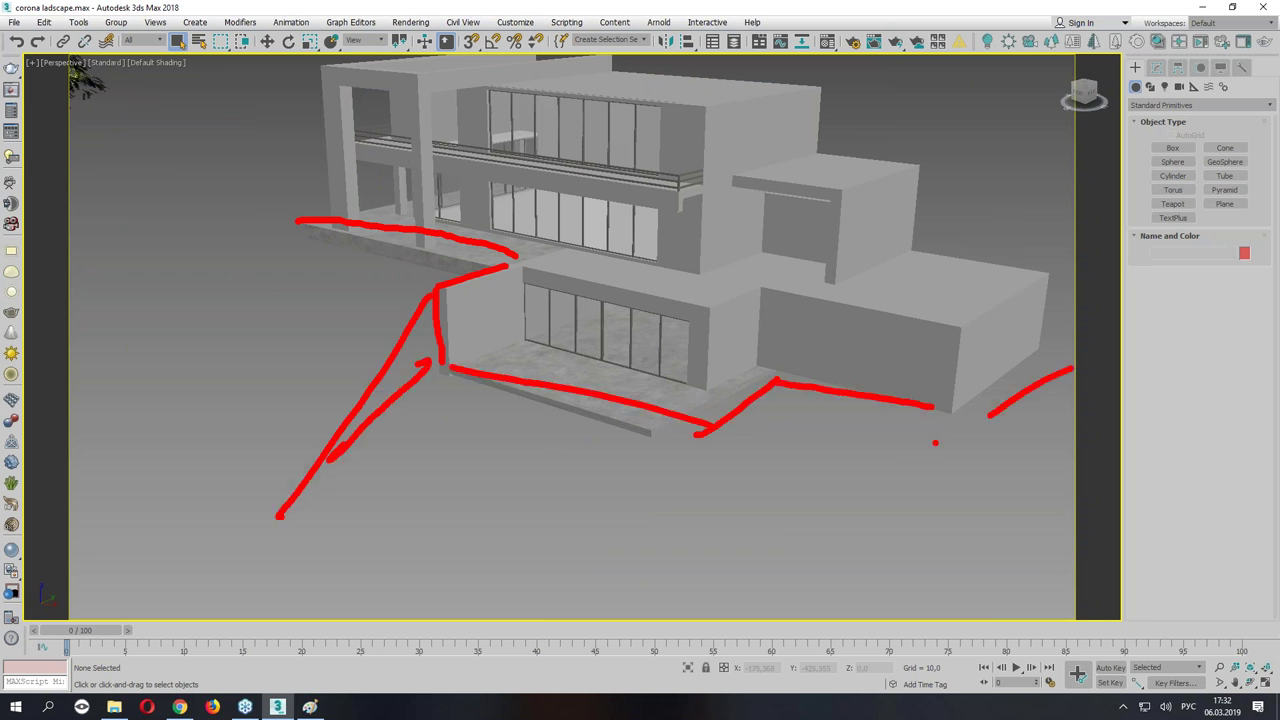
key(Escape)
Orbit to the building's other side and sketch red terrain lines beside it and the stairs.
mouse_move(935, 442)
alt+middle_down()
mouse_move(299, 224)
mouse_move(526, 194)
mouse_move(421, 248)
mouse_move(549, 226)
alt+middle_up()
drag(617, 143, 460, 248)
drag(608, 186, 493, 278)
drag(640, 207, 545, 298)
drag(670, 241, 558, 327)
drag(676, 297, 589, 368)
drag(703, 333, 621, 405)
drag(720, 378, 671, 446)
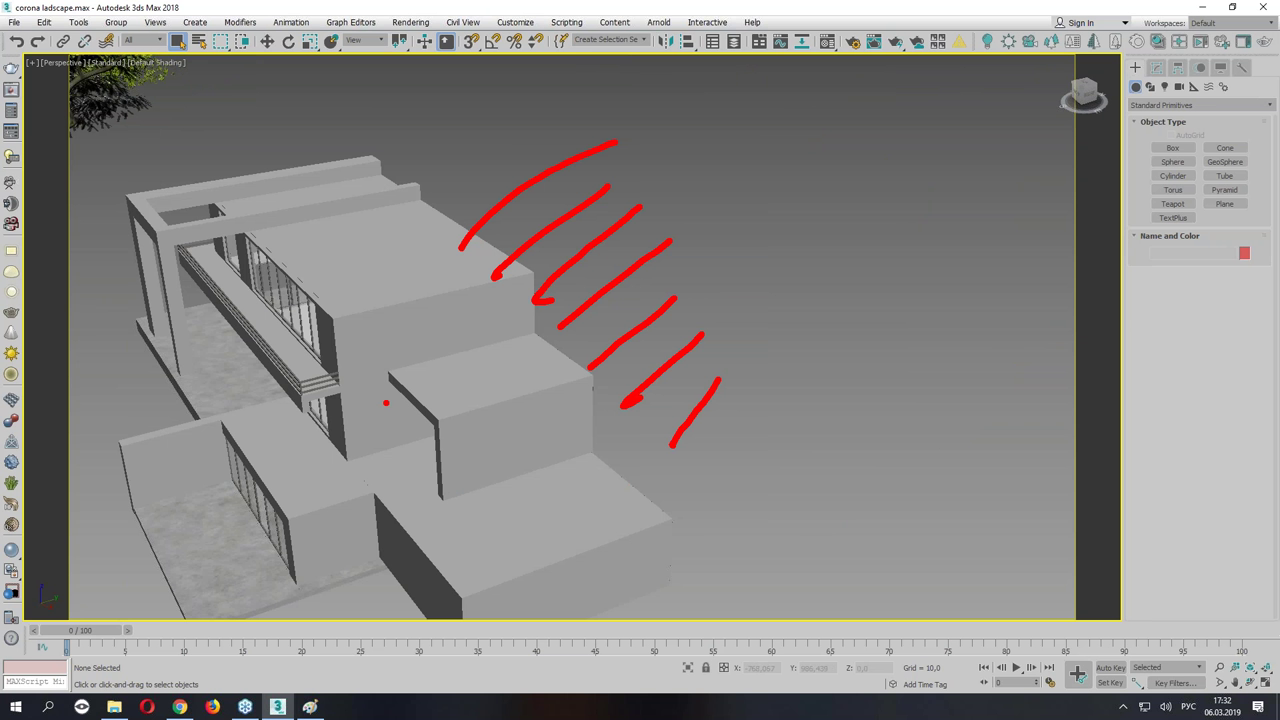
Reframe on the house and trees and circle the ground around the house in red.
alt+middle_drag(634, 277, 443, 320)
scroll(550, 300, down, 5)
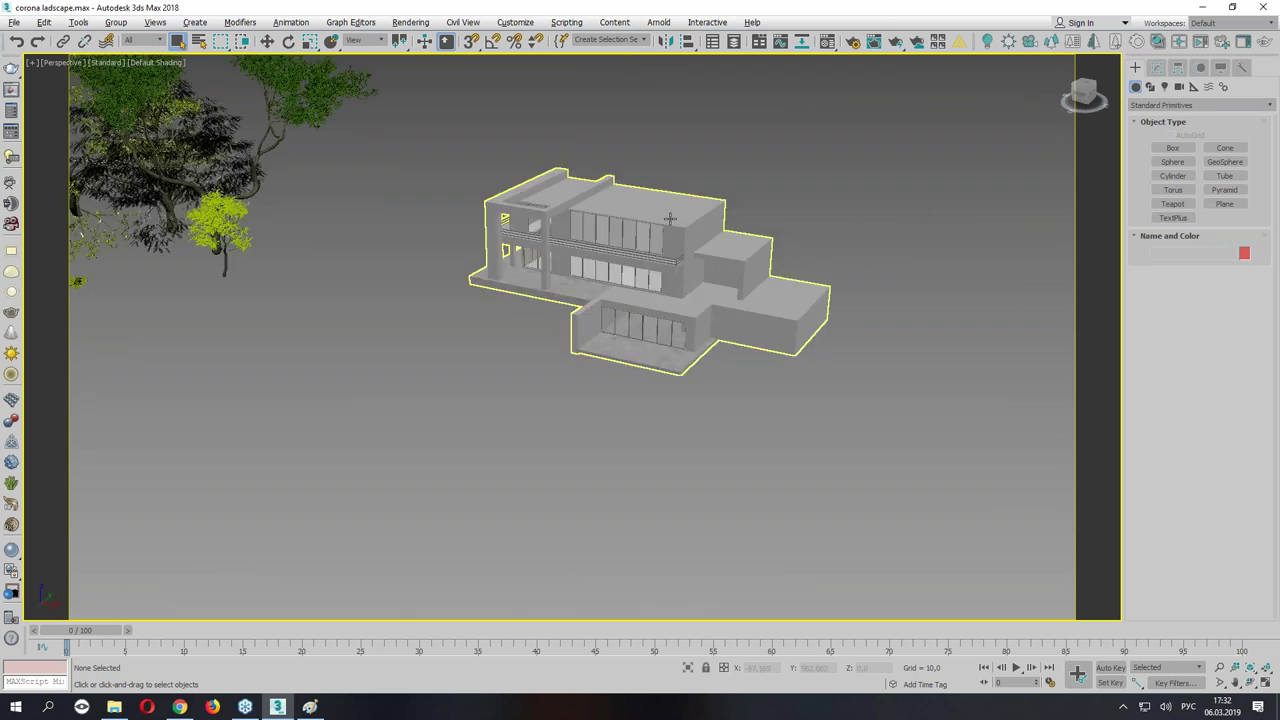
middle_drag(620, 250, 697, 266)
scroll(697, 266, up, 3)
mouse_move(438, 130)
mouse_down()
mouse_move(580, 551)
mouse_move(1080, 680)
mouse_move(446, 163)
mouse_up()
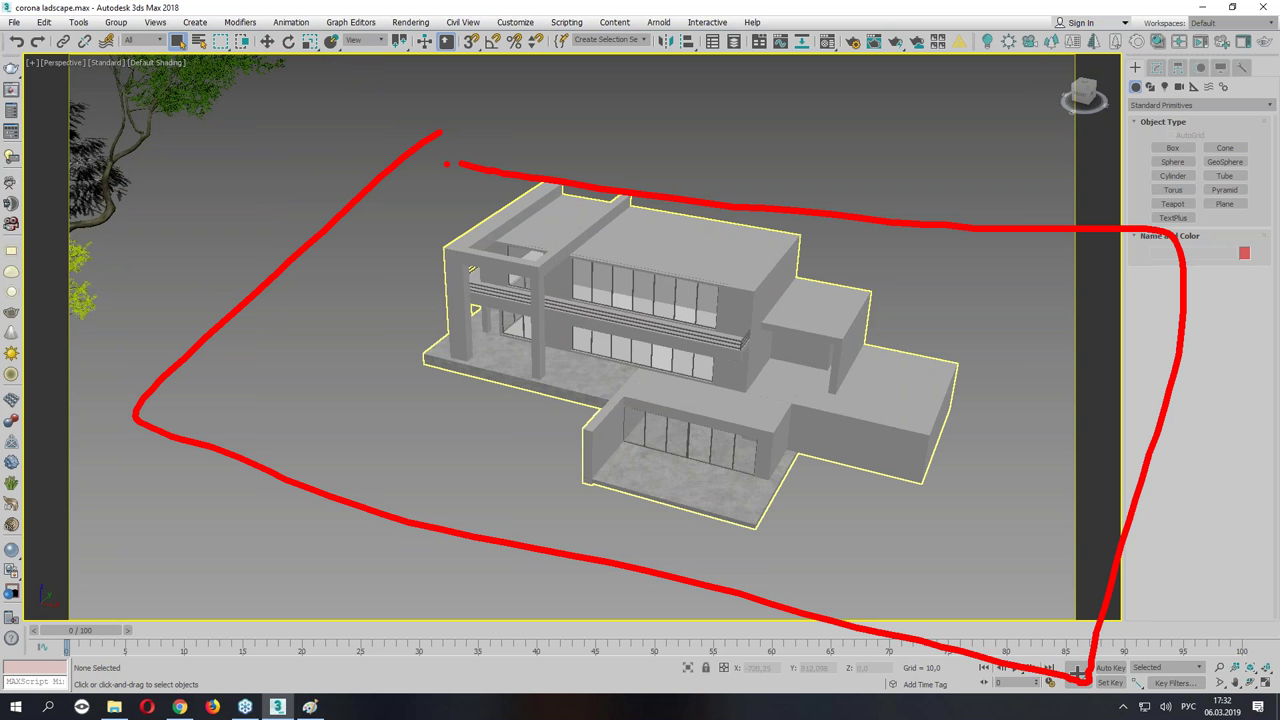
Clear the notes and marquee-select all ten trees from a side view.
key(Escape)
mouse_move(345, 293)
alt+middle_down()
mouse_move(780, 351)
mouse_move(808, 320)
mouse_move(889, 322)
mouse_move(794, 349)
mouse_move(723, 349)
mouse_move(827, 343)
mouse_move(857, 369)
mouse_move(806, 371)
mouse_move(780, 340)
mouse_move(798, 336)
mouse_move(562, 259)
alt+middle_up()
drag(545, 130, 177, 437)
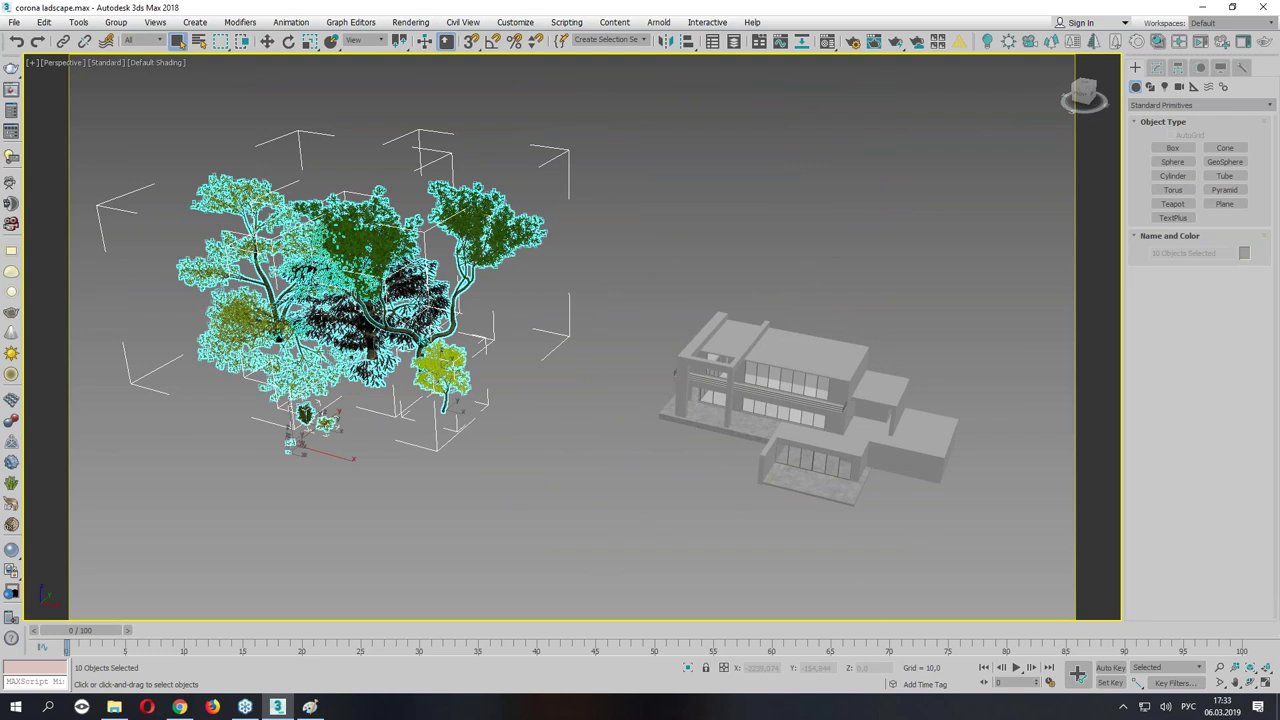
Frame the selected trees with Z and orbit around them, trying the quad menu.
key(z)
mouse_move(323, 310)
alt+middle_down()
mouse_move(225, 300)
mouse_move(481, 380)
alt+middle_up()
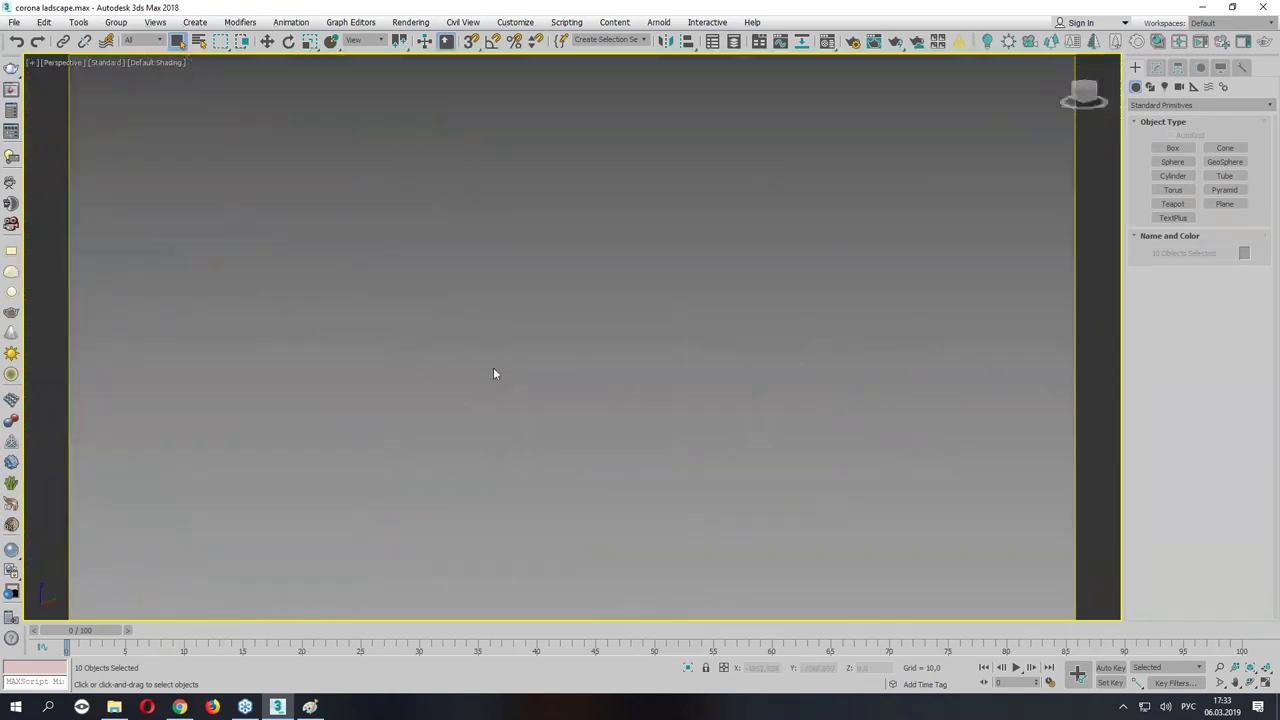
key(z)
right_click(614, 300)
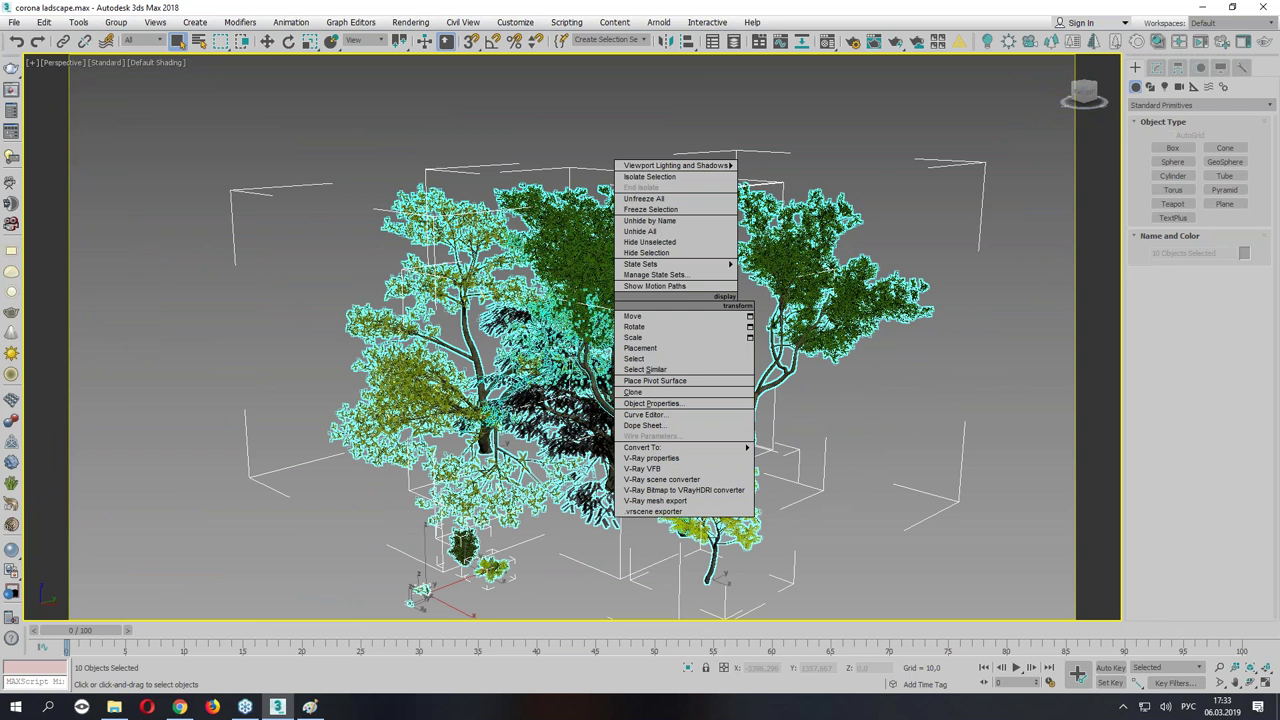
key(Escape)
right_click(632, 256)
click(610, 268)
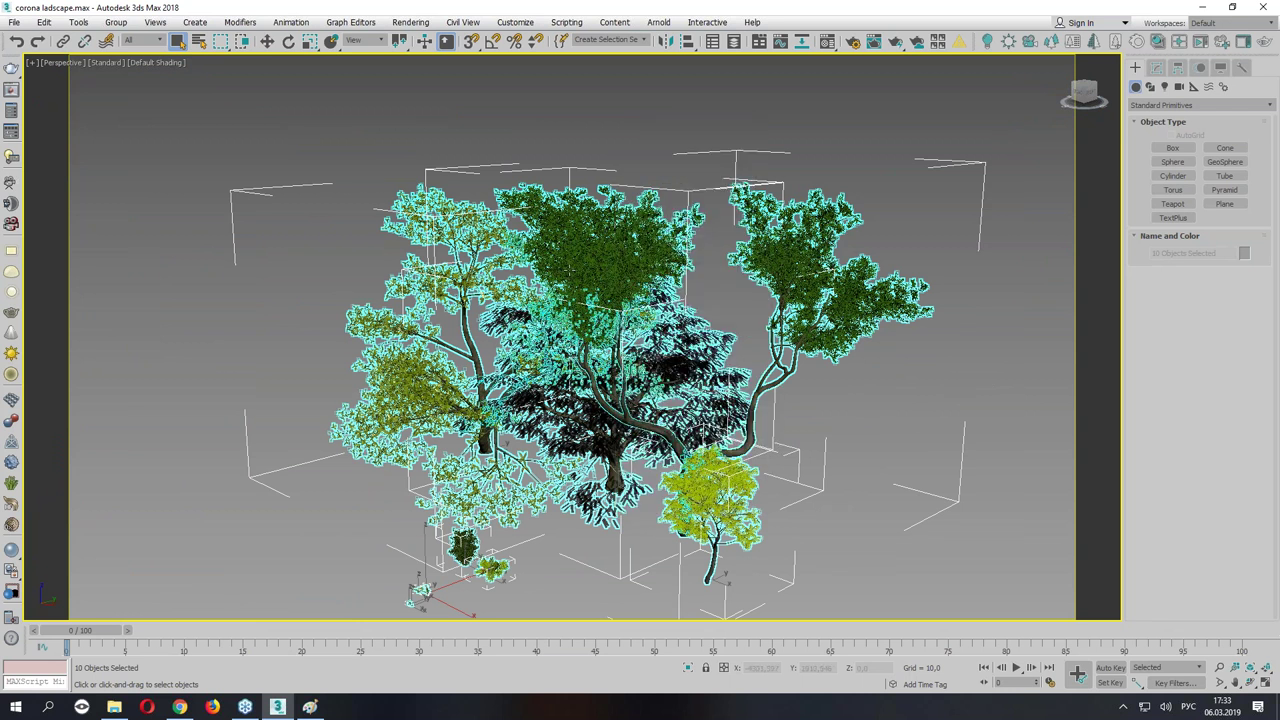
Recentre and zoom in on the trees, then start a Corona production render.
alt+middle_drag(610, 268, 596, 262)
right_click(596, 262)
click(551, 357)
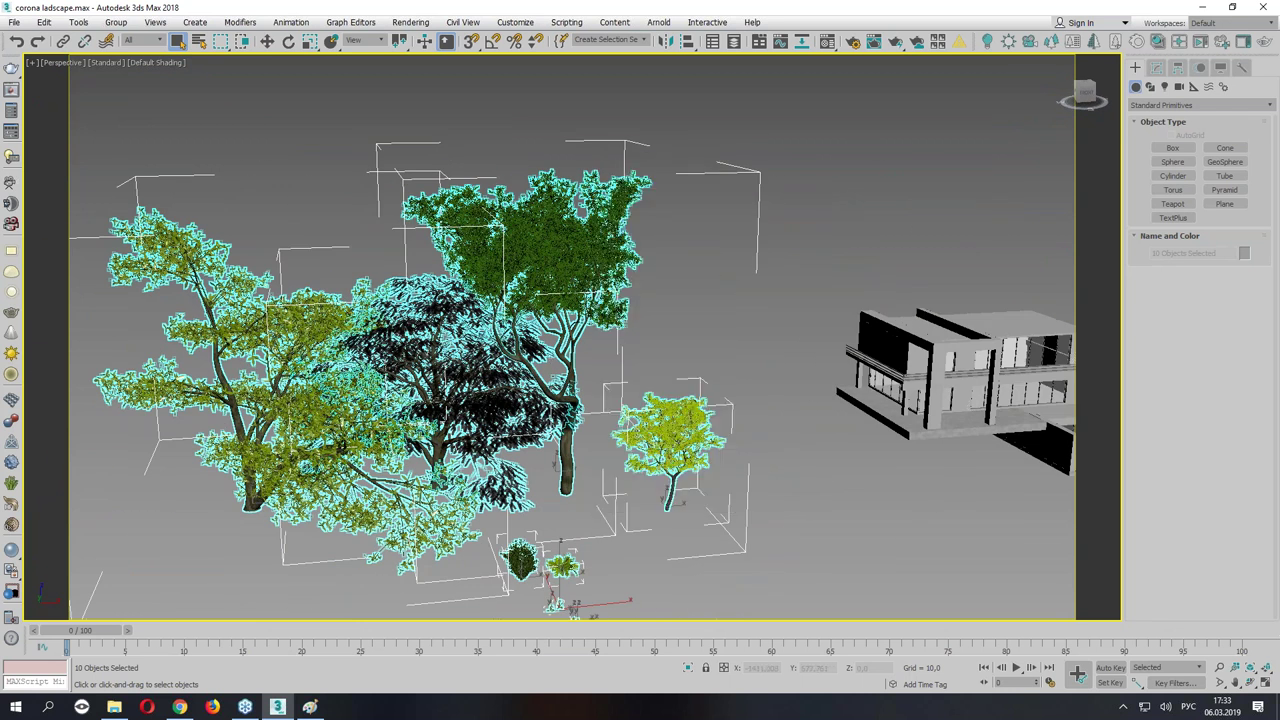
key(z)
scroll(570, 330, up, 3)
scroll(570, 330, up, 3)
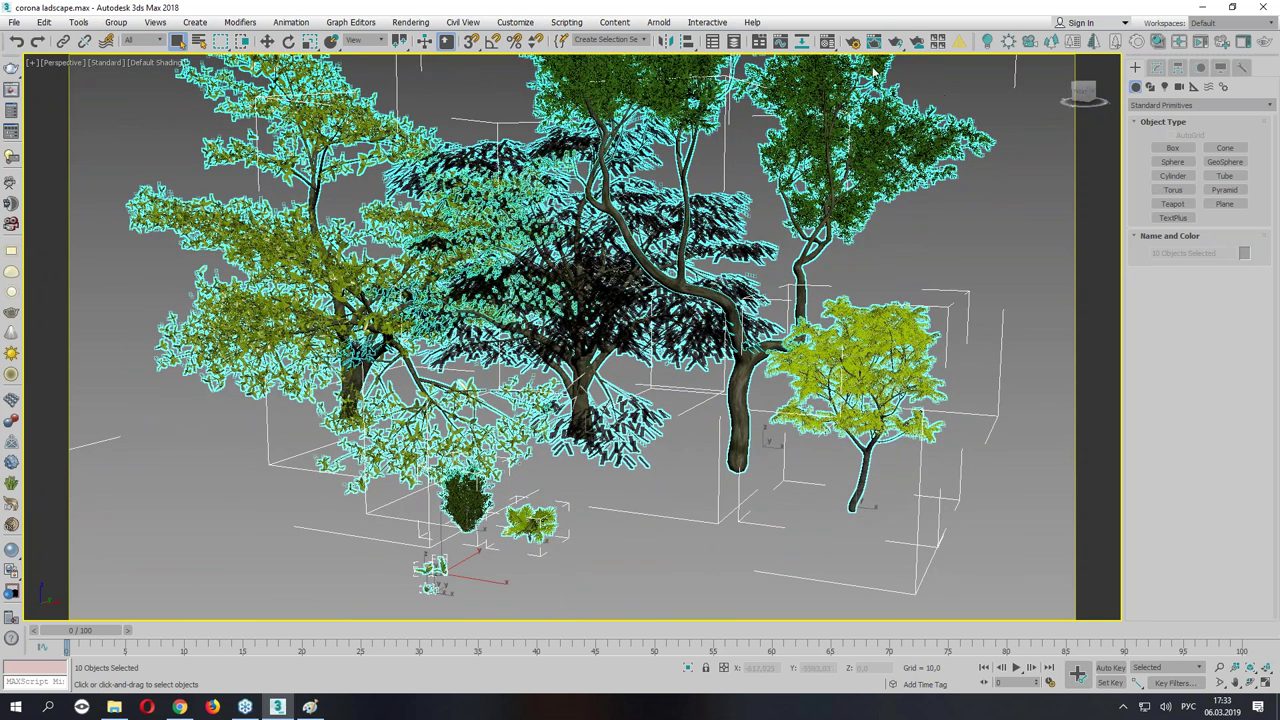
click(895, 41)
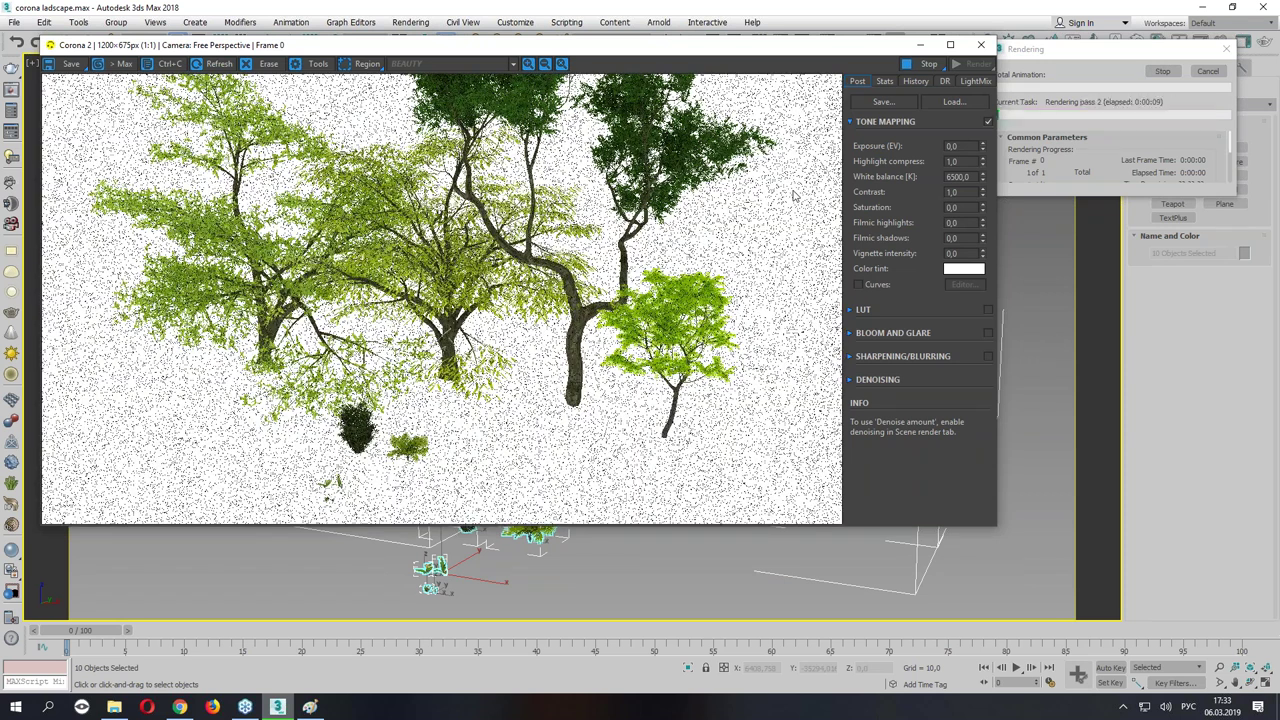
Close the tree render, move to the house, render it in Corona, then close the frame buffer.
click(981, 44)
mouse_move(600, 300)
middle_down()
mouse_move(663, 341)
mouse_move(700, 330)
middle_up()
click(917, 41)
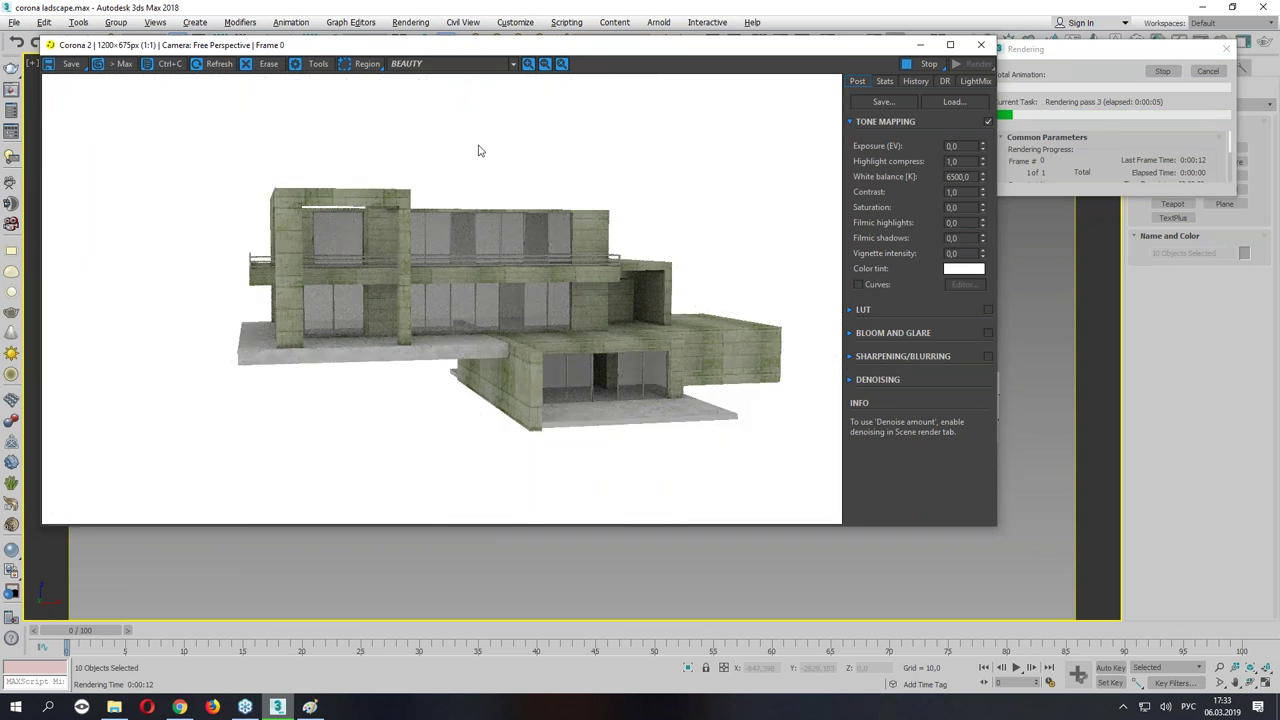
click(985, 47)
scroll(591, 195, up, 5)
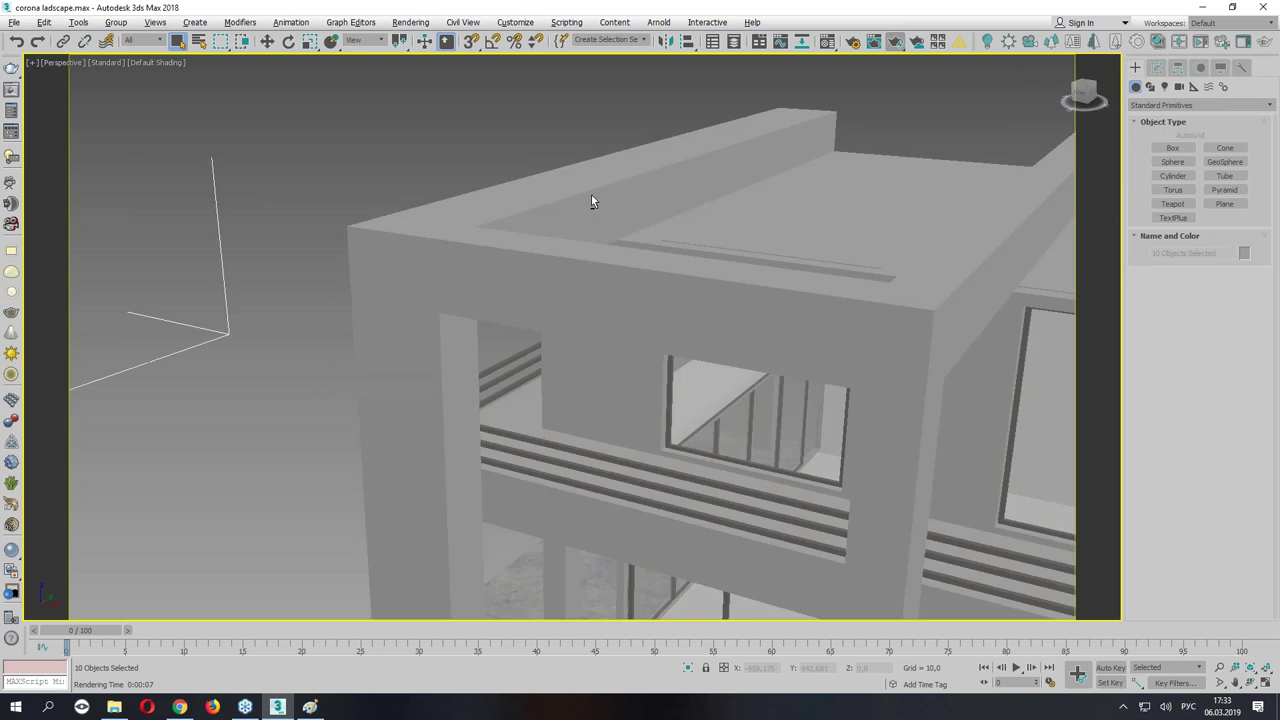
Hide the selected trees.
scroll(591, 195, down, 10)
scroll(533, 178, down, 3)
scroll(533, 178, up, 1)
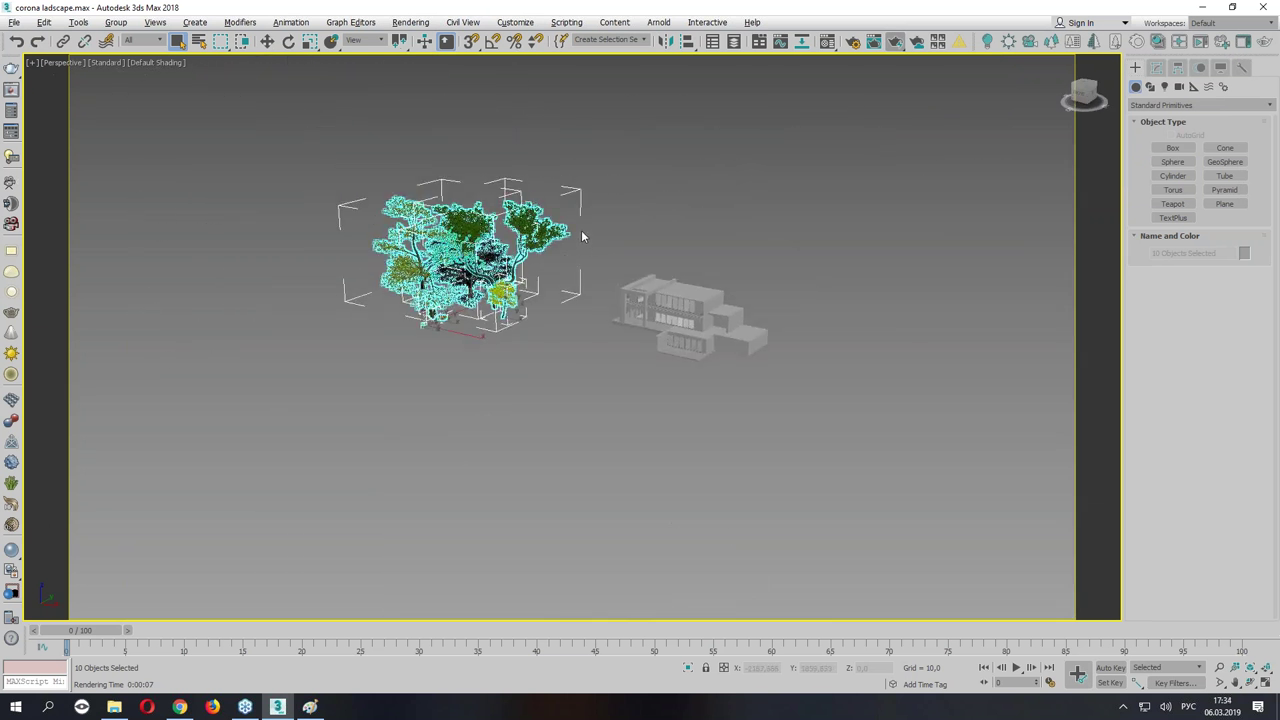
scroll(581, 236, up, 1)
right_click(404, 234)
click(431, 197)
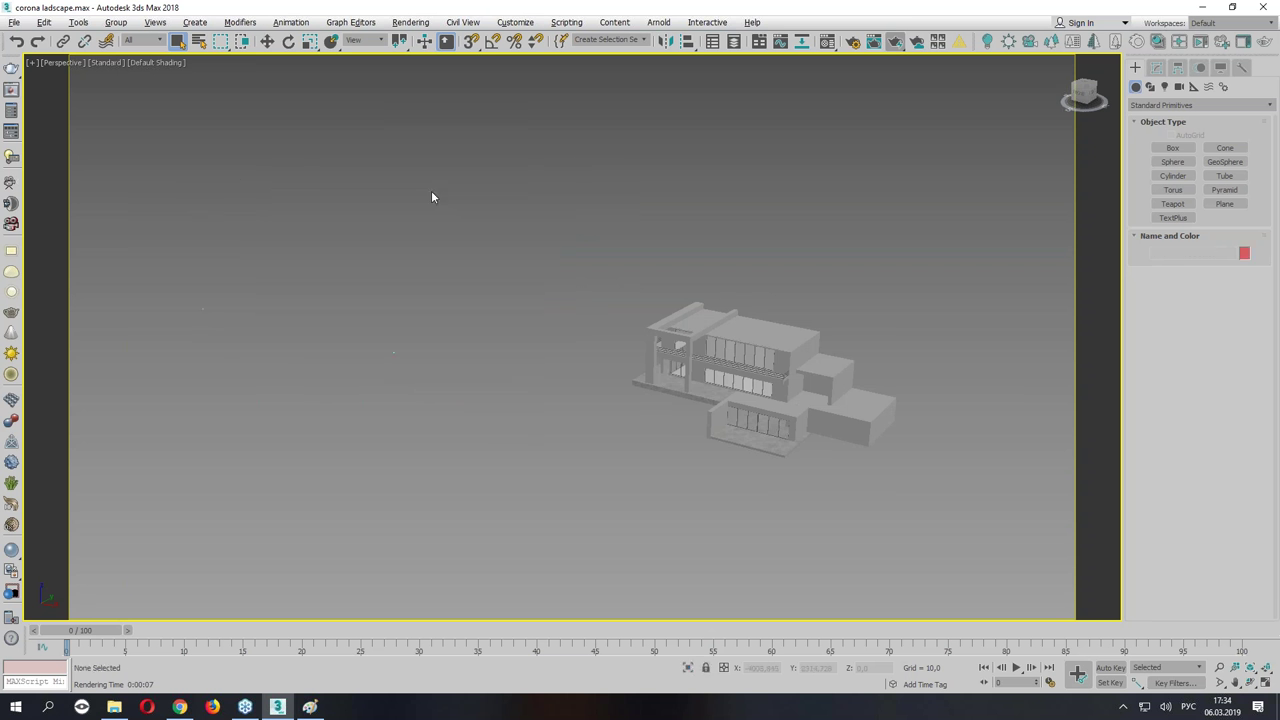
Select the villa and turn on edged-faces display.
scroll(682, 275, up, 3)
click(670, 262)
key(F4)
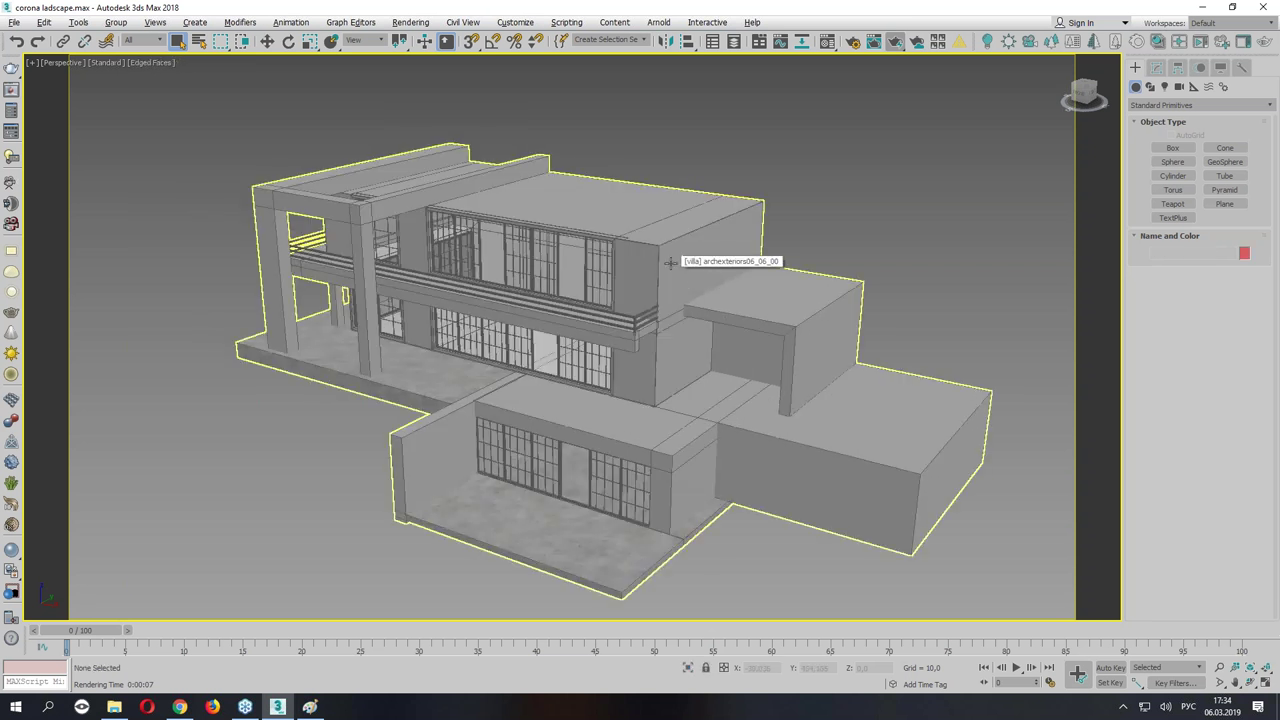
scroll(675, 236, down, 2)
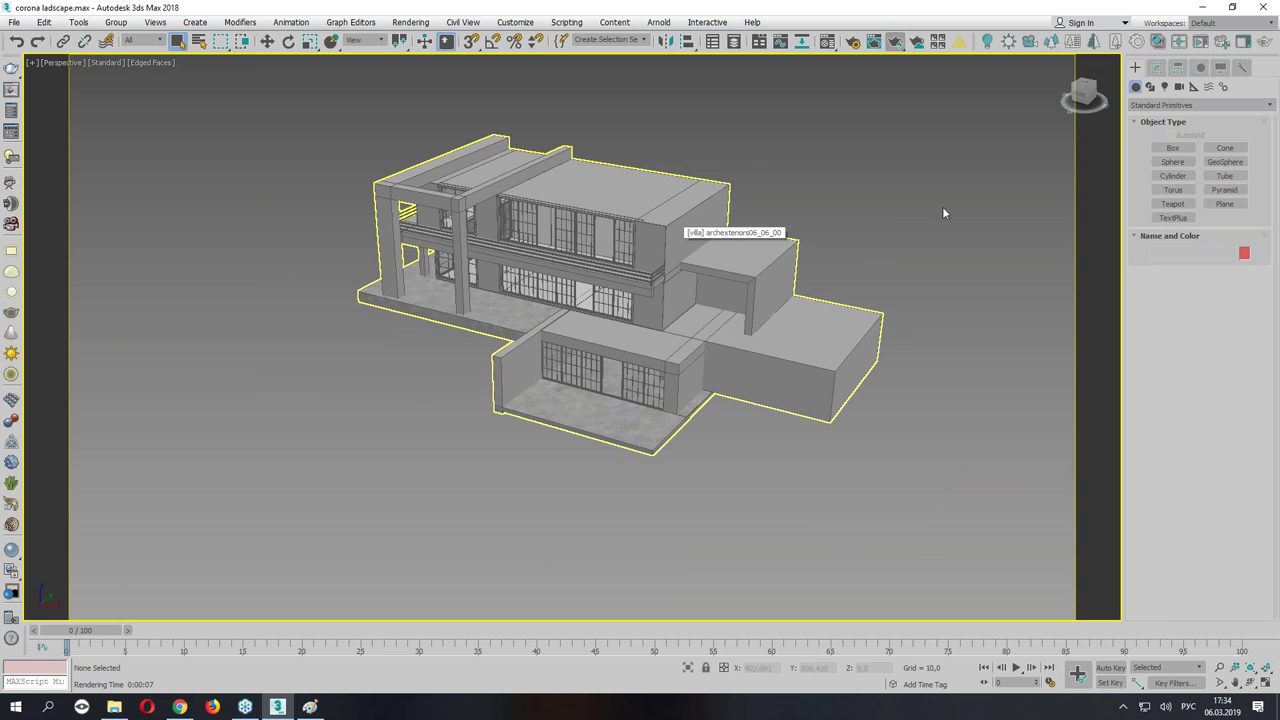
Draw a green ground plane around the villa in Top view and lower it below the slab.
click(1225, 203)
key(alt+w)
click(345, 191)
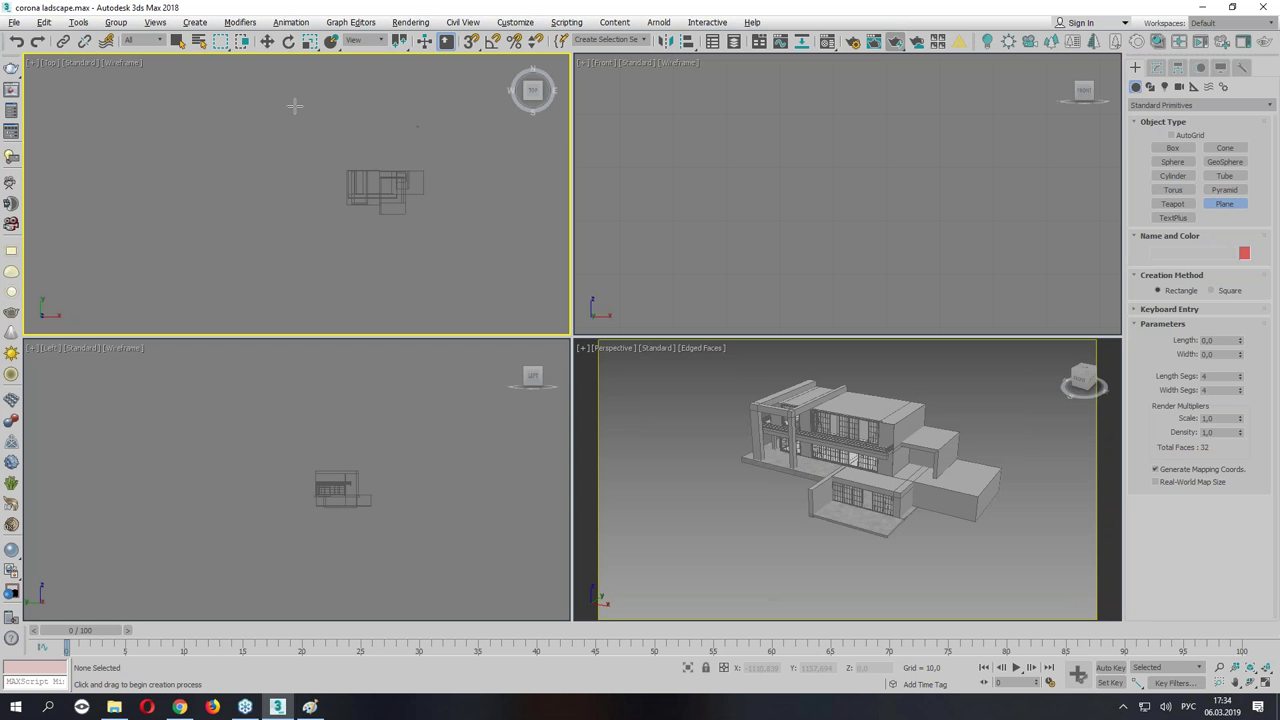
drag(245, 76, 500, 321)
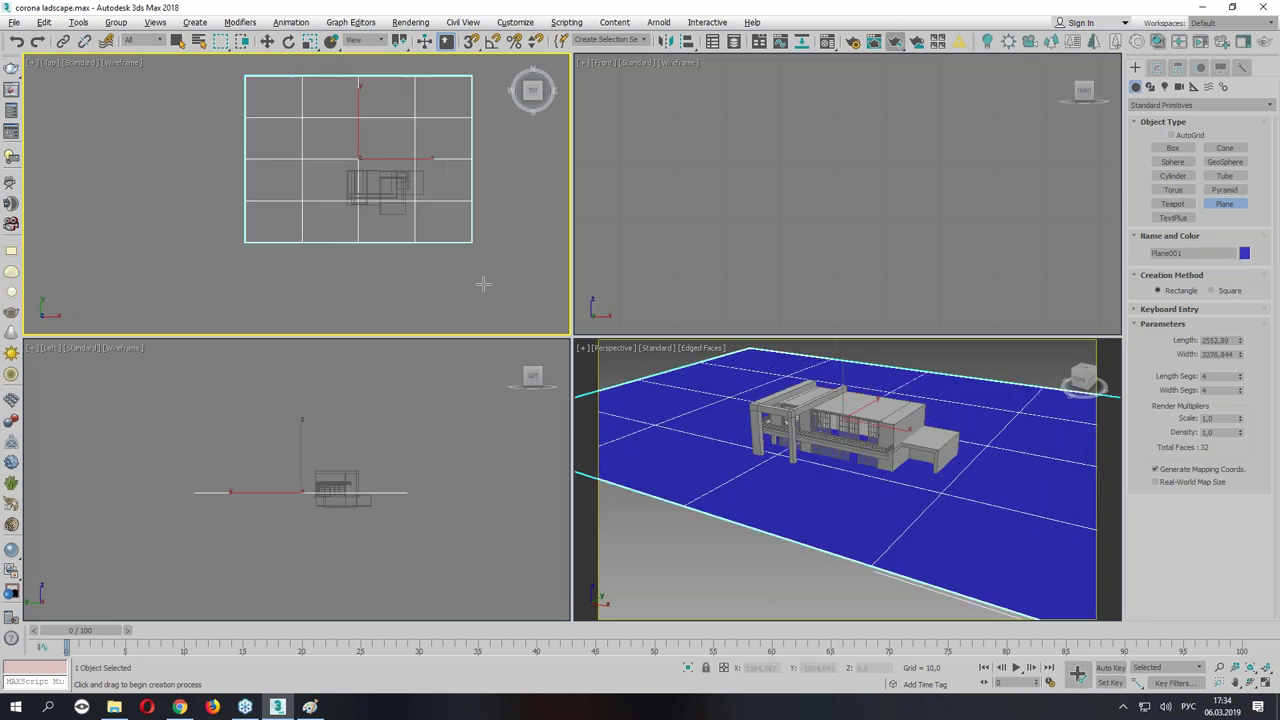
click(1244, 253)
click(614, 327)
click(705, 426)
key(alt+w)
key(w)
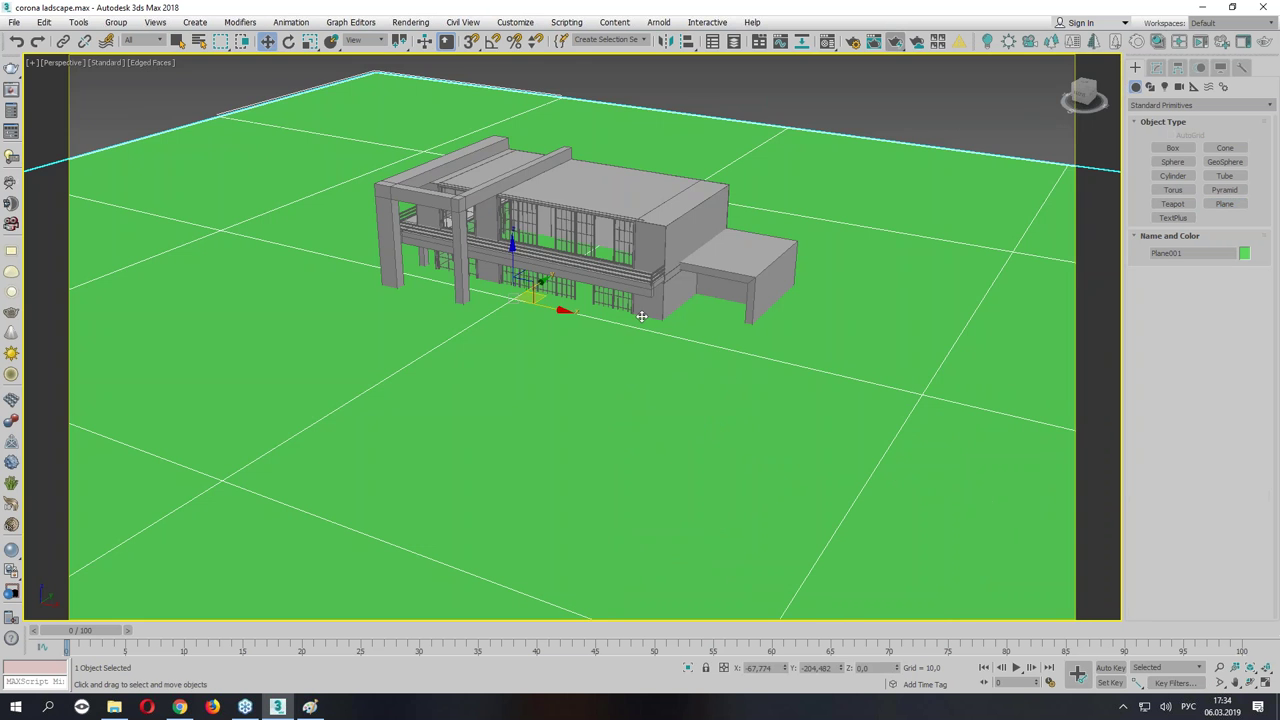
drag(521, 267, 530, 285)
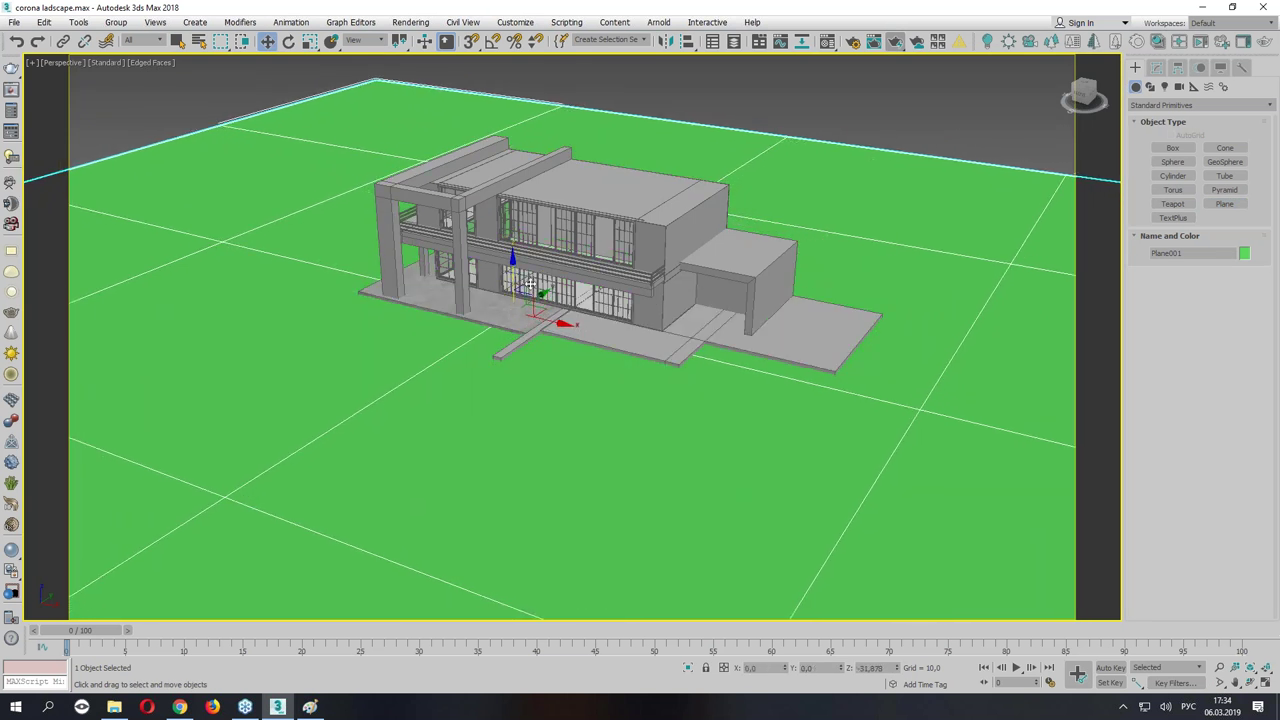
Orbit over the house to check the plane, then delete the green ground plane.
mouse_move(530, 285)
alt+middle_down()
mouse_move(500, 300)
mouse_move(430, 249)
alt+middle_up()
scroll(499, 291, up, 4)
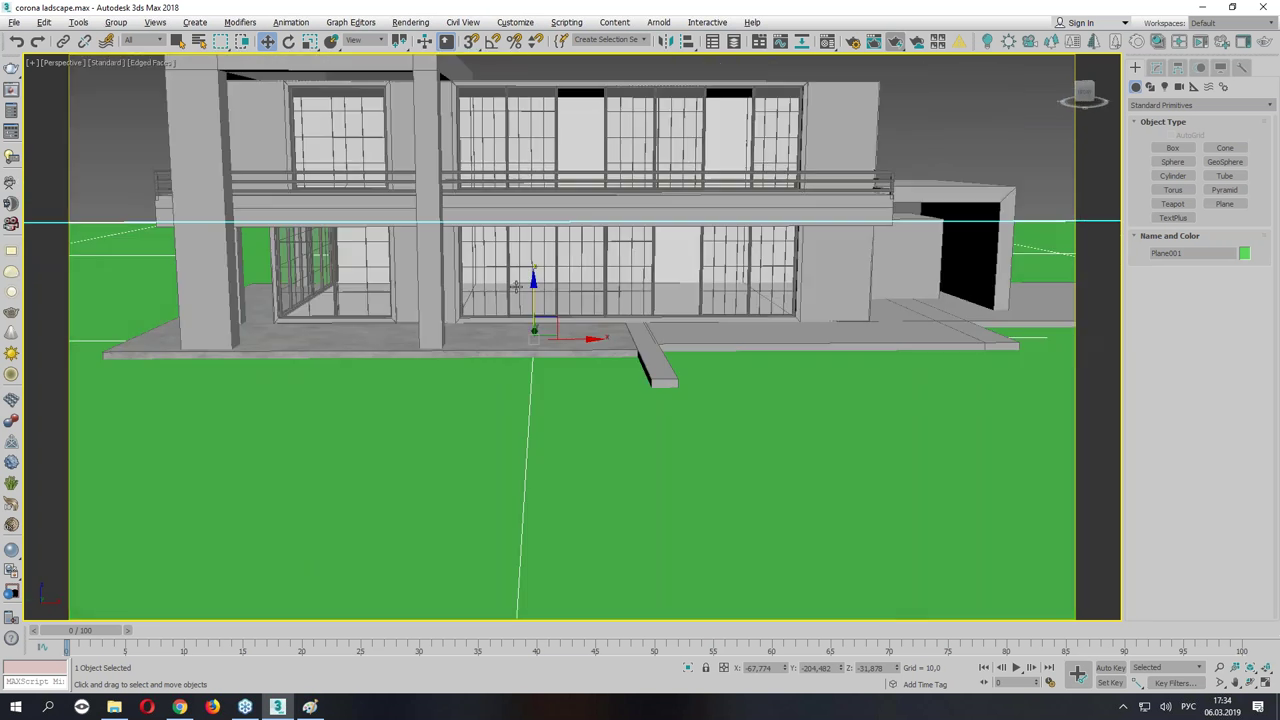
scroll(430, 249, down, 5)
scroll(460, 300, up, 2)
scroll(463, 363, up, 2)
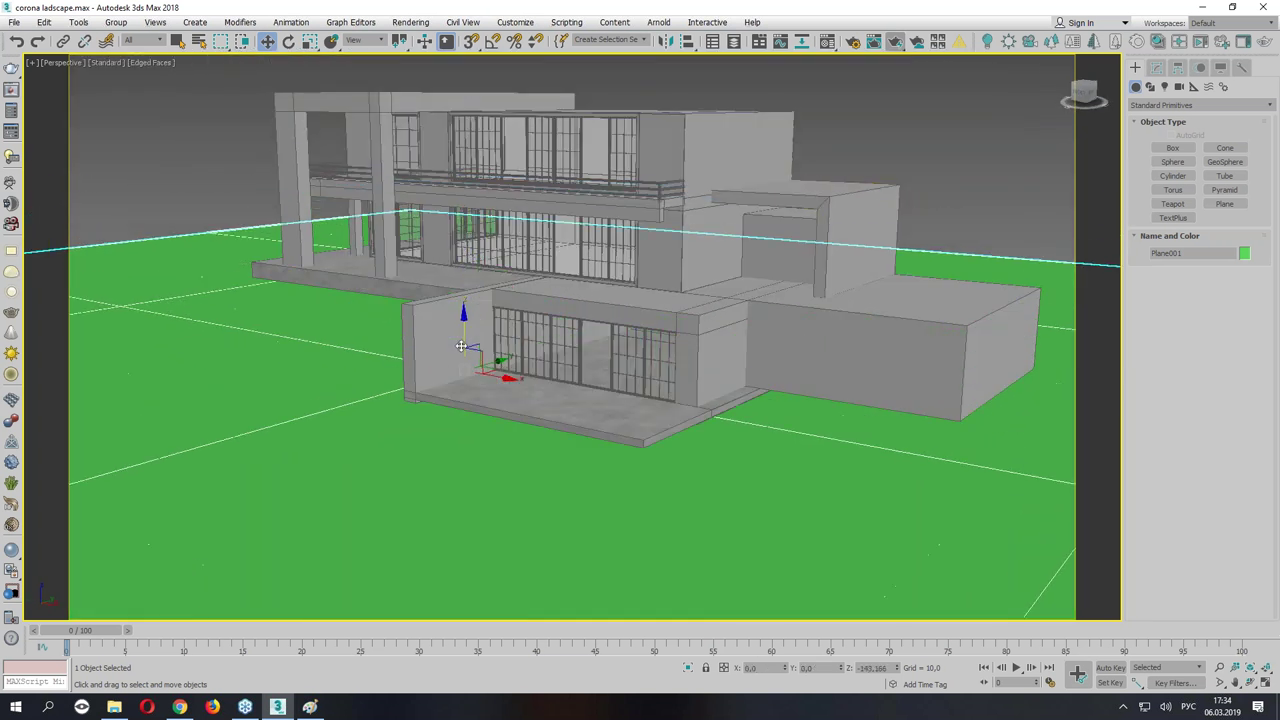
alt+middle_drag(463, 363, 463, 330)
scroll(463, 330, up, 3)
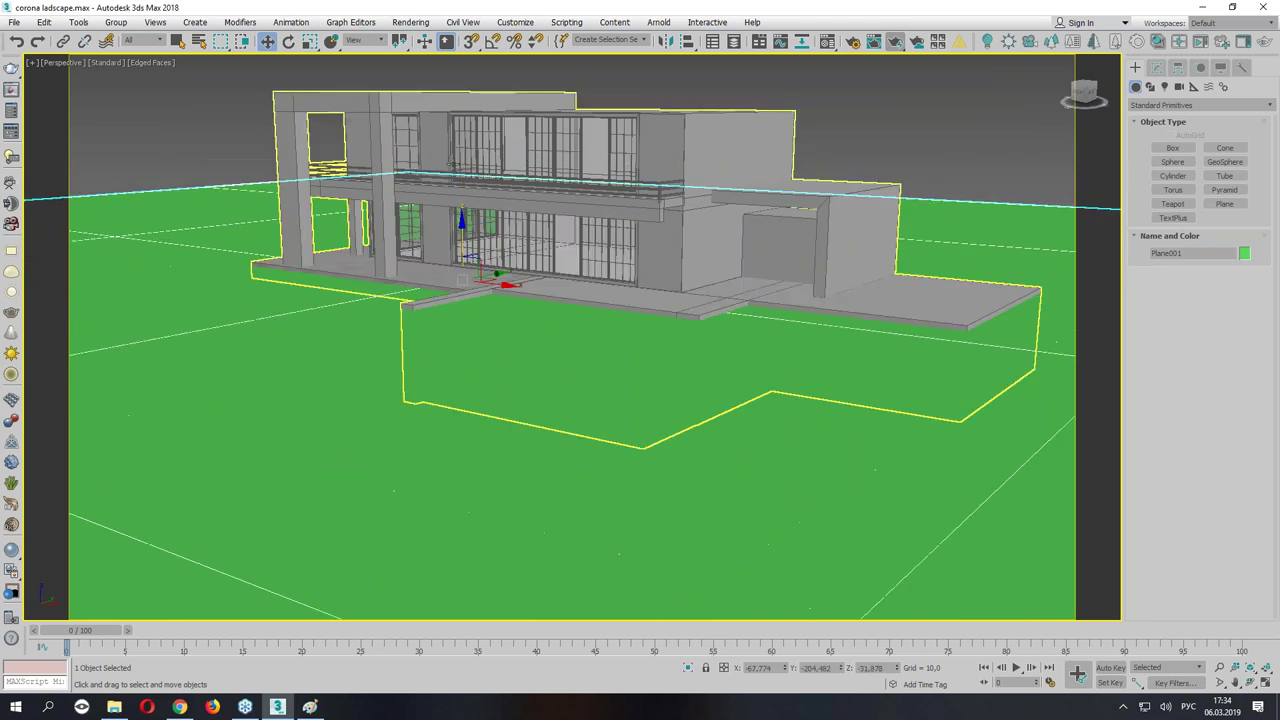
alt+middle_drag(405, 160, 448, 167)
key(Delete)
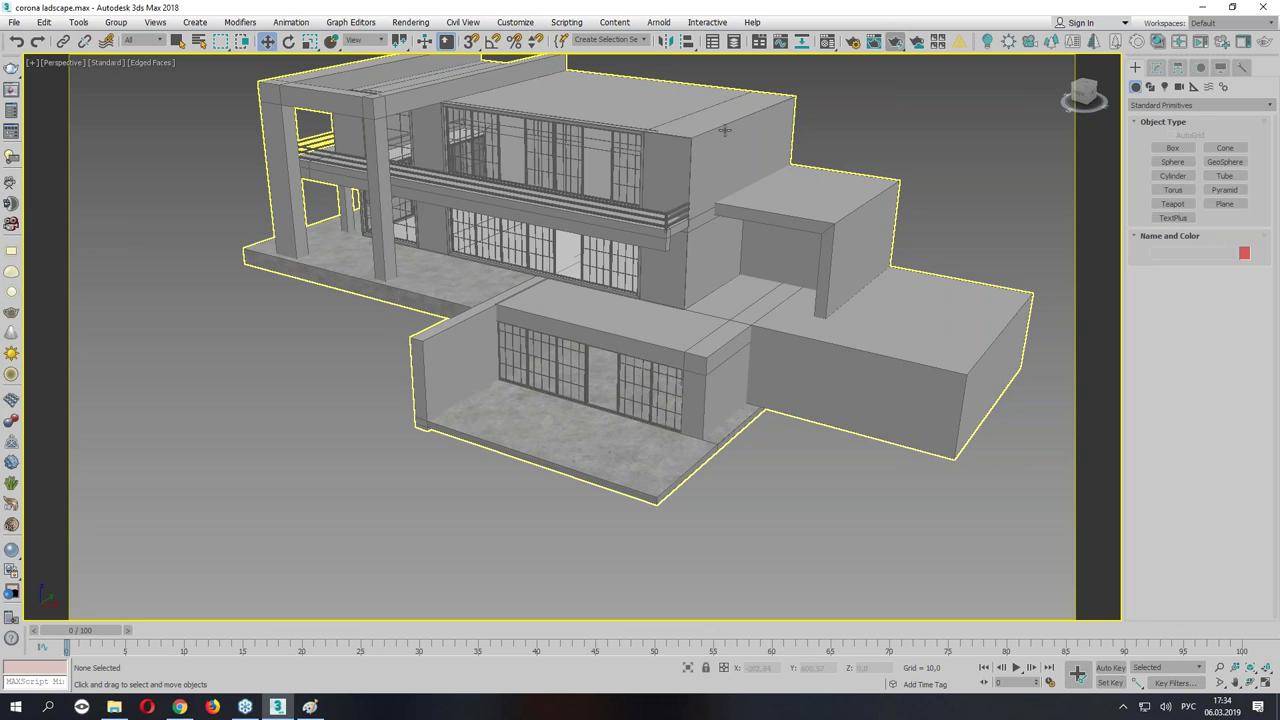
click(1150, 87)
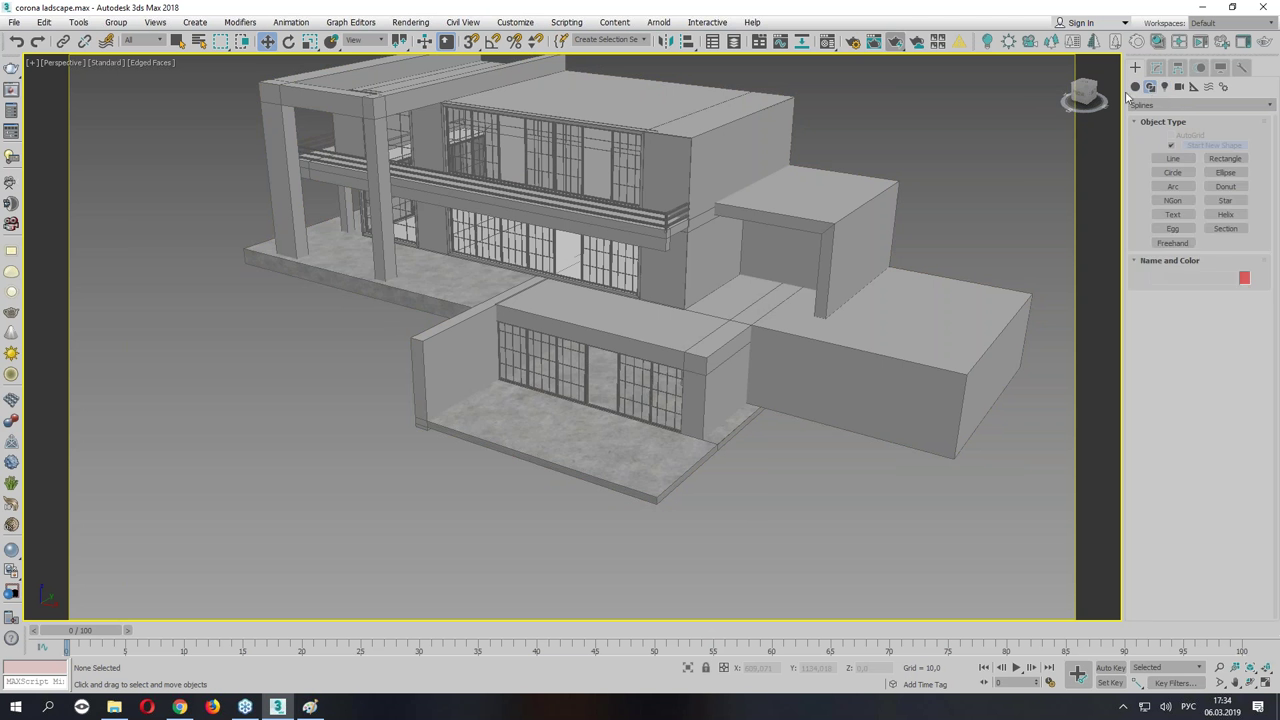
Draw a 647.748 × 595.357 plane over the villa's left side in the Top view.
click(1135, 87)
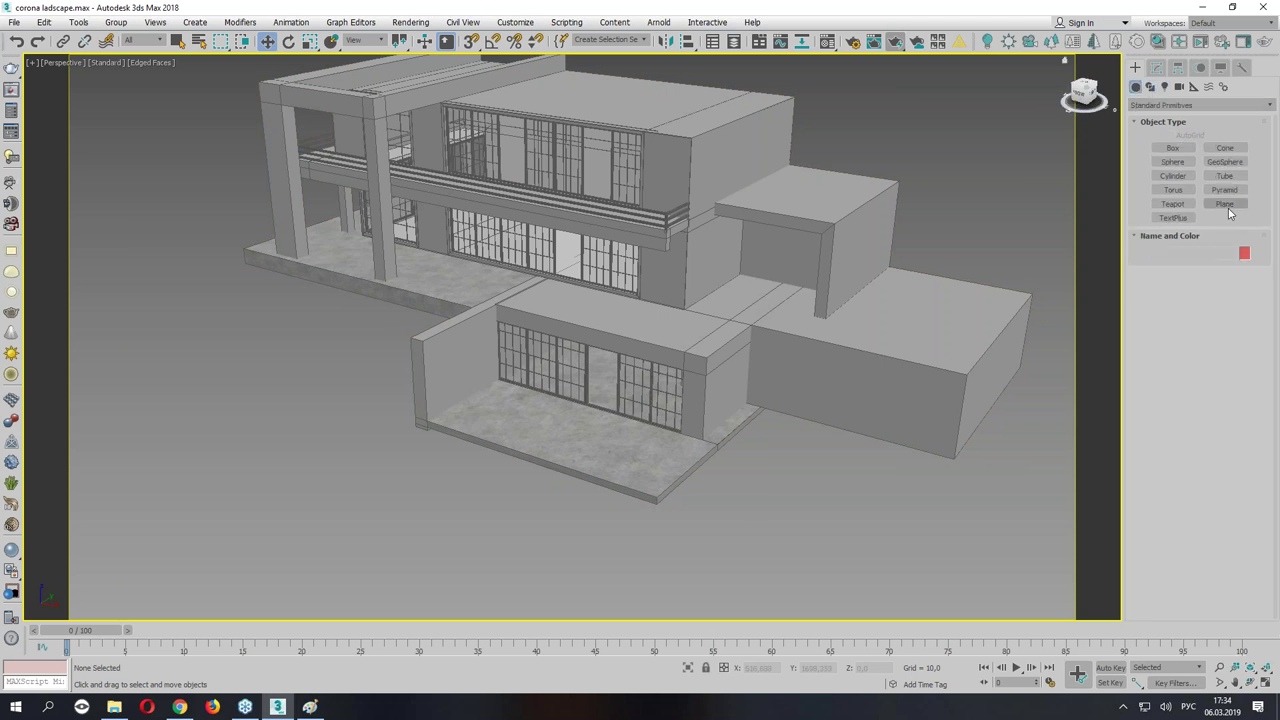
click(1224, 204)
key(alt+w)
scroll(360, 200, up, 4)
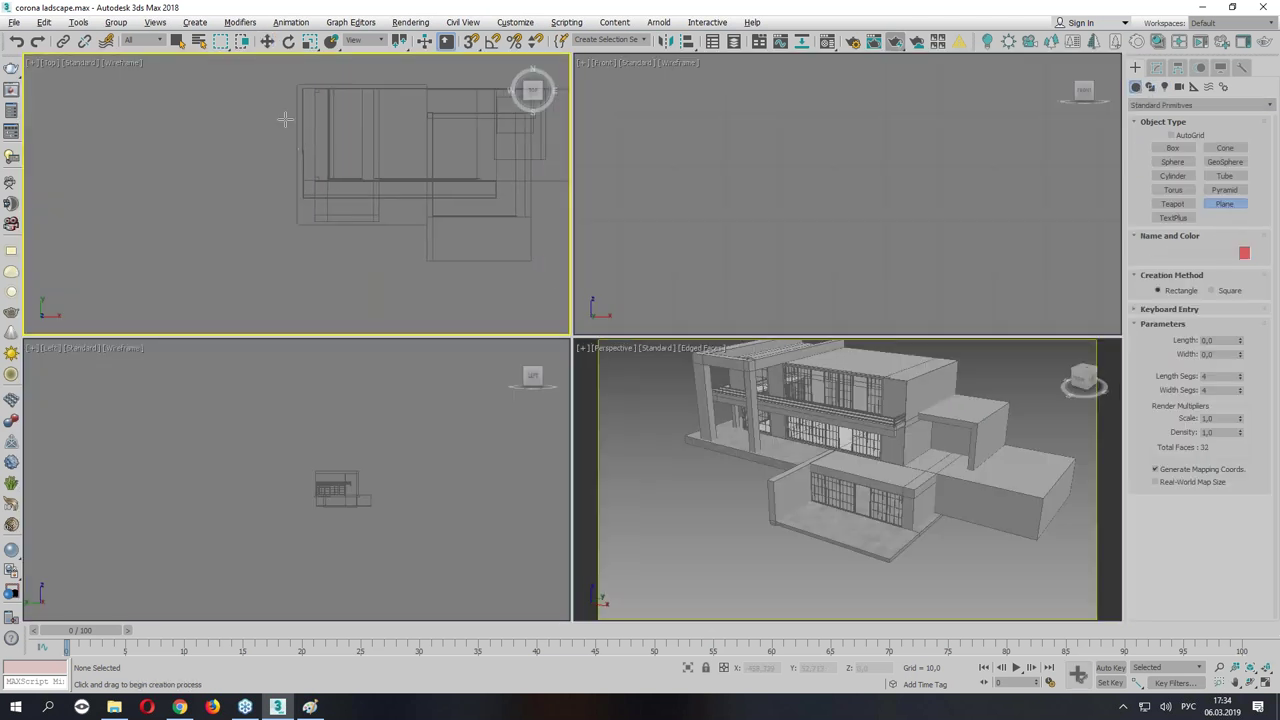
drag(260, 80, 427, 262)
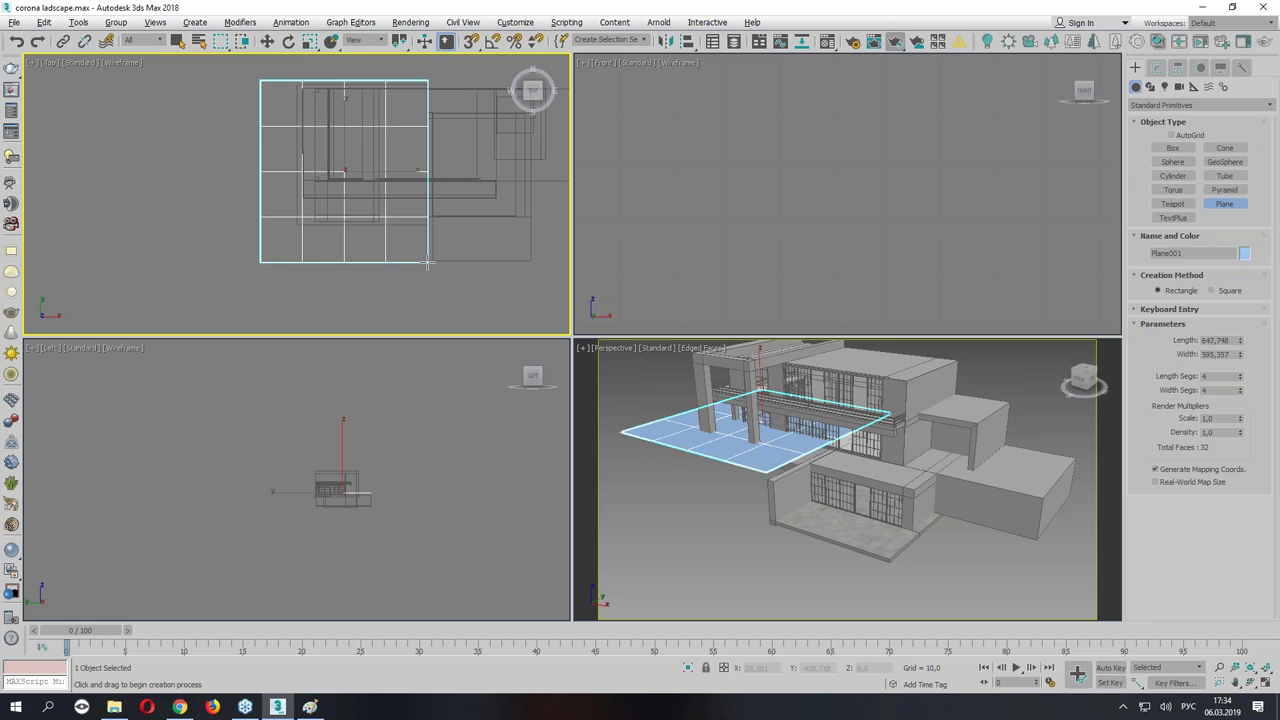
right_click(800, 480)
Lower the plane to Z −29.1 beneath the terrace and Shift-drag a copy toward the front wing.
key(w)
key(alt+w)
scroll(500, 250, up, 6)
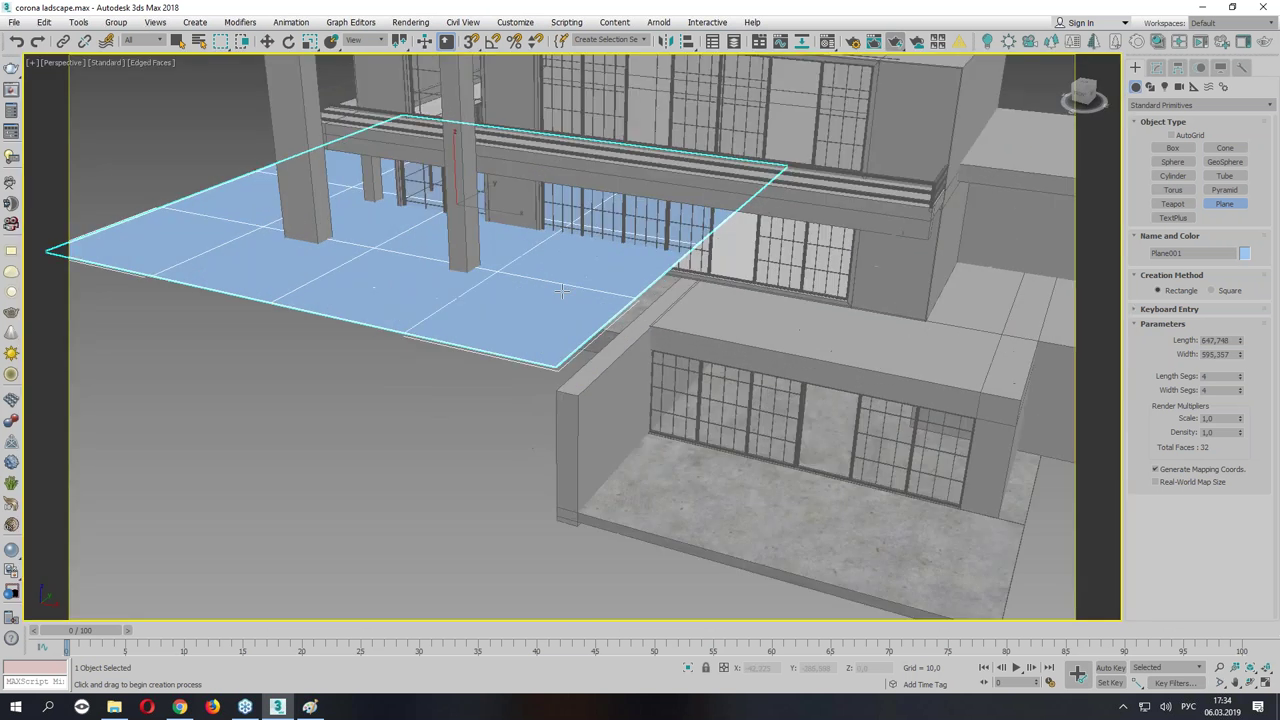
drag(494, 211, 498, 219)
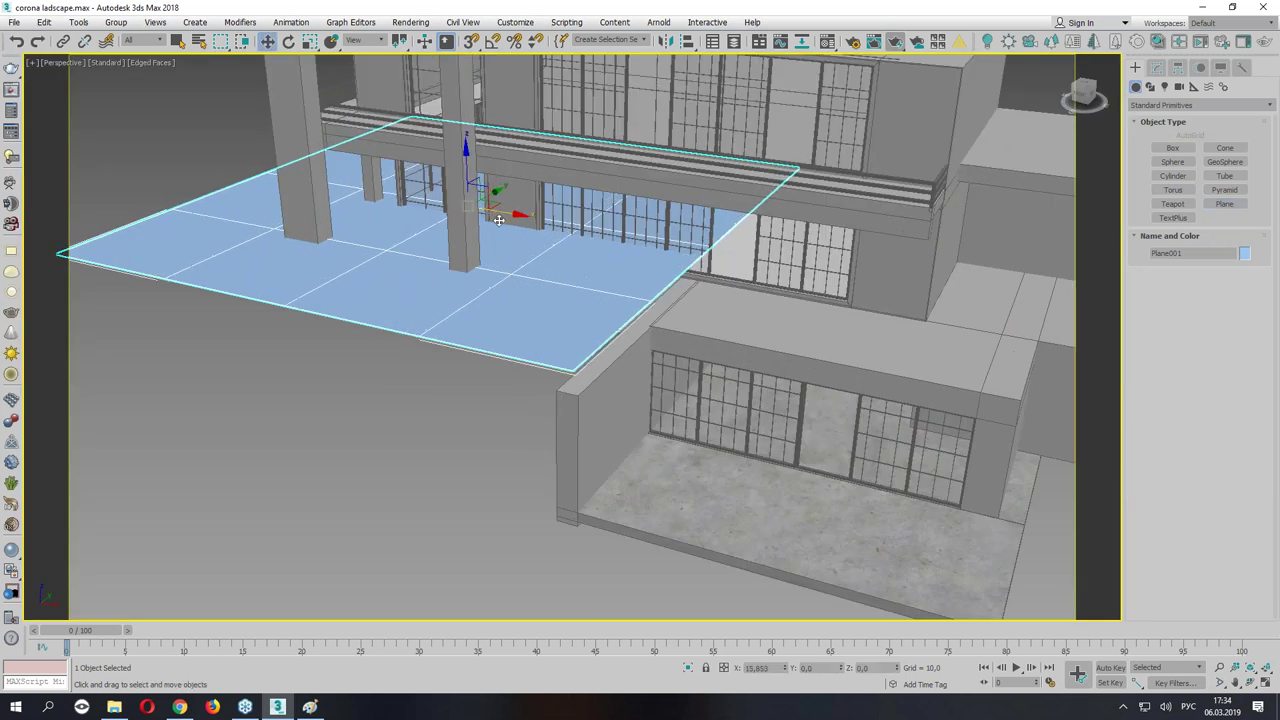
drag(465, 163, 477, 190)
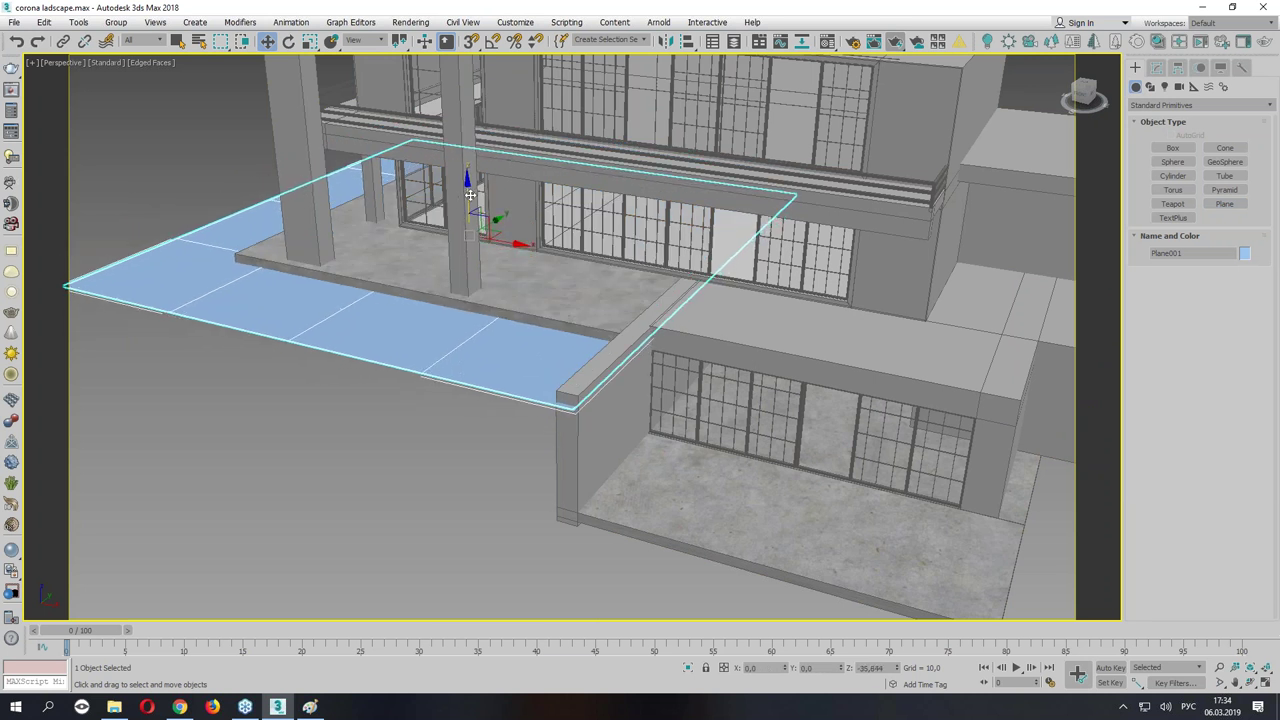
alt+middle_drag(477, 190, 580, 230)
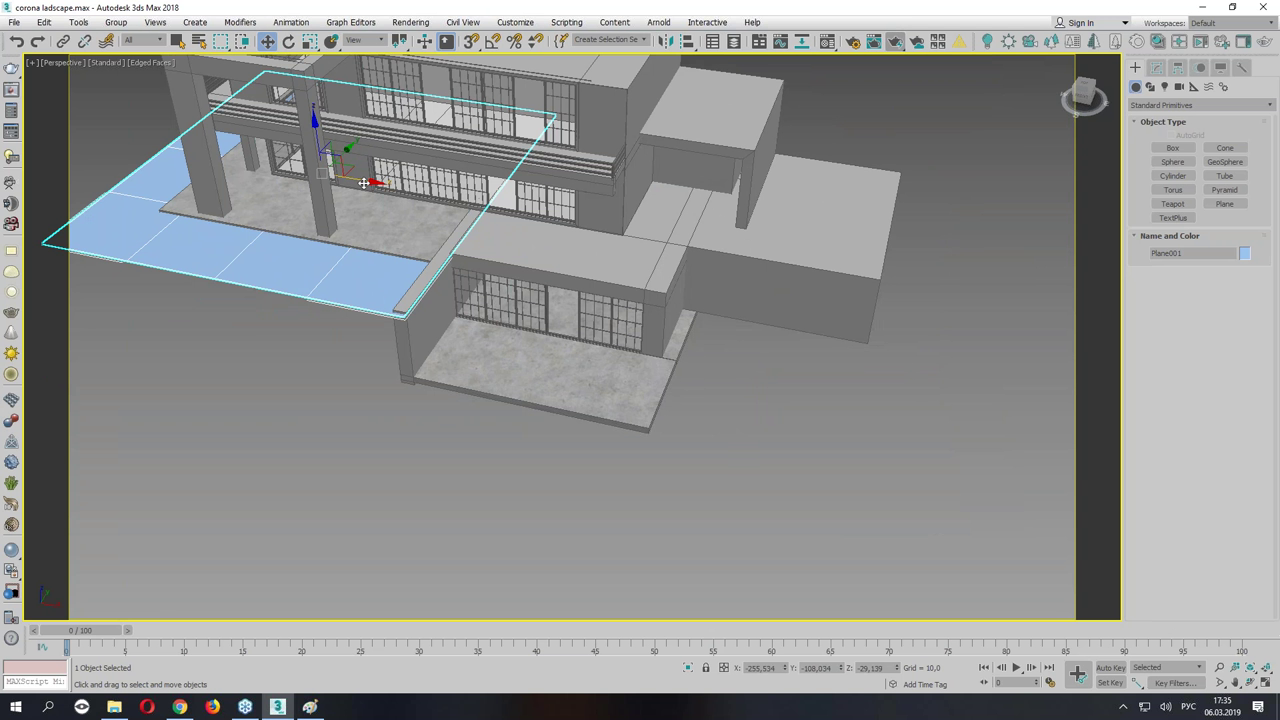
shift+drag(363, 183, 683, 256)
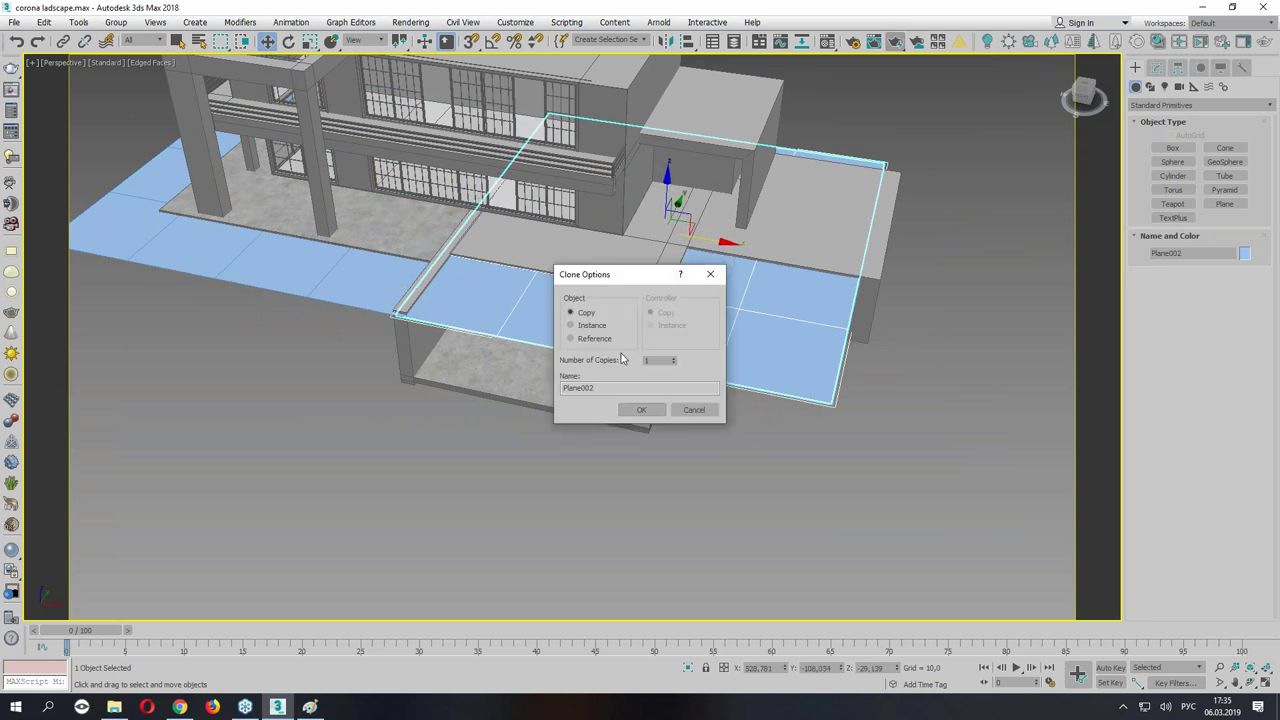
Confirm copy Plane002 and place it in front of the villa's lower wing.
click(641, 409)
drag(668, 200, 670, 256)
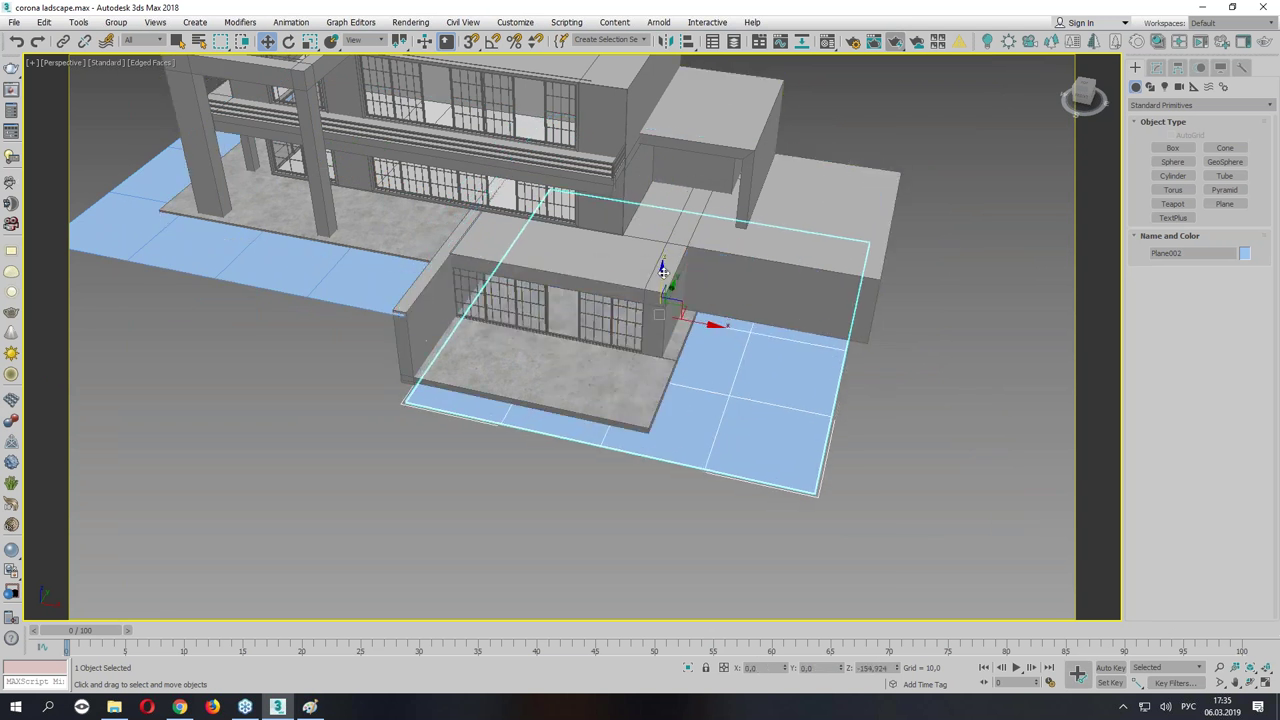
alt+middle_drag(670, 255, 680, 262)
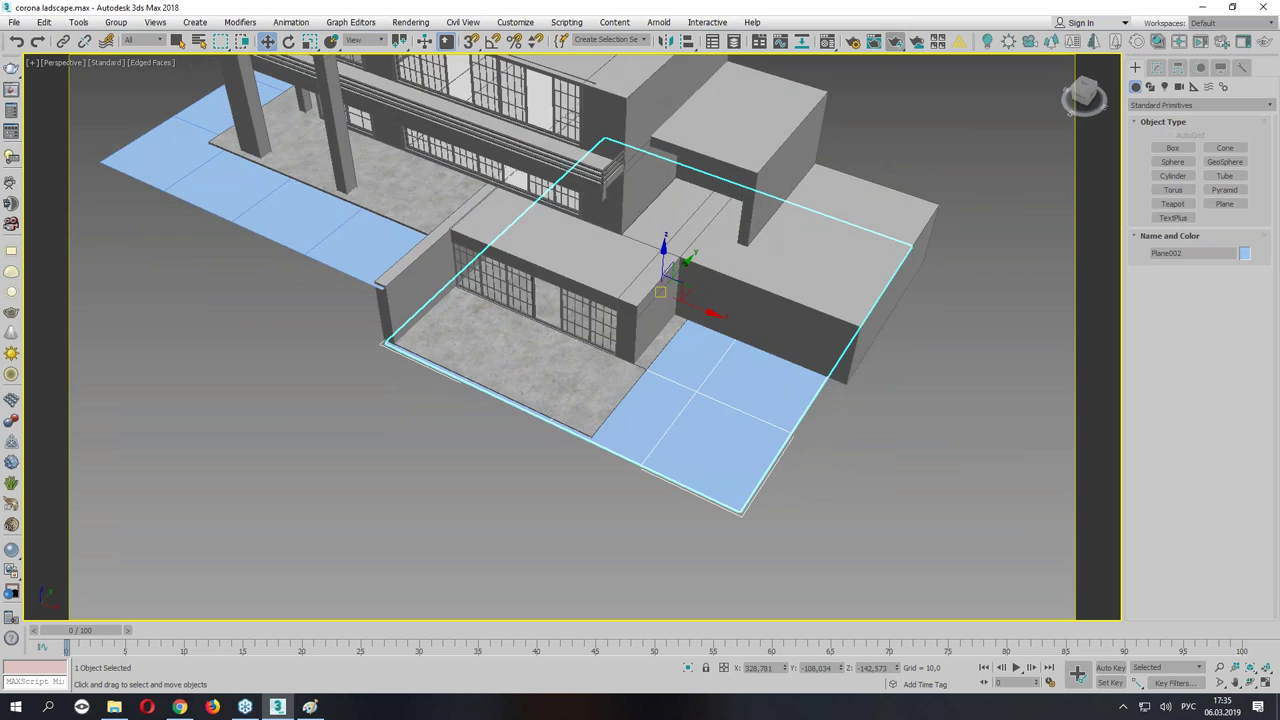
drag(680, 262, 622, 327)
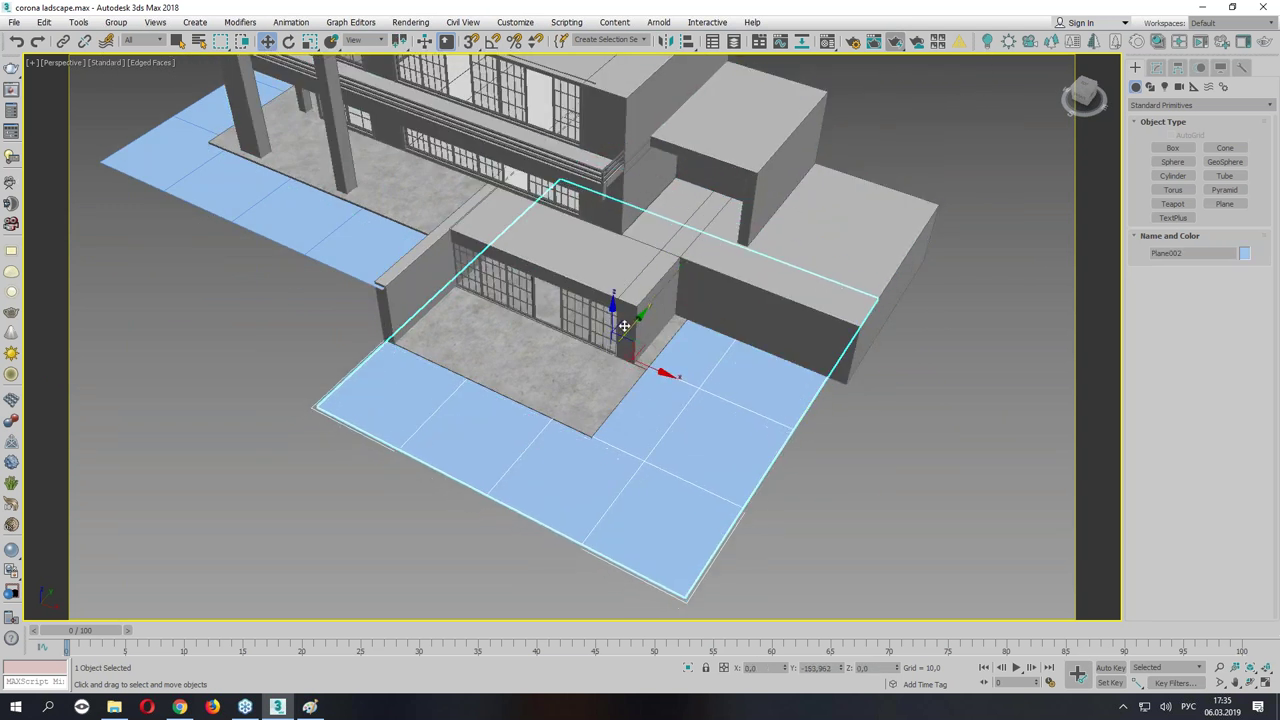
mouse_move(622, 327)
alt+middle_down()
mouse_move(776, 341)
mouse_move(766, 331)
mouse_move(1128, 128)
alt+middle_up()
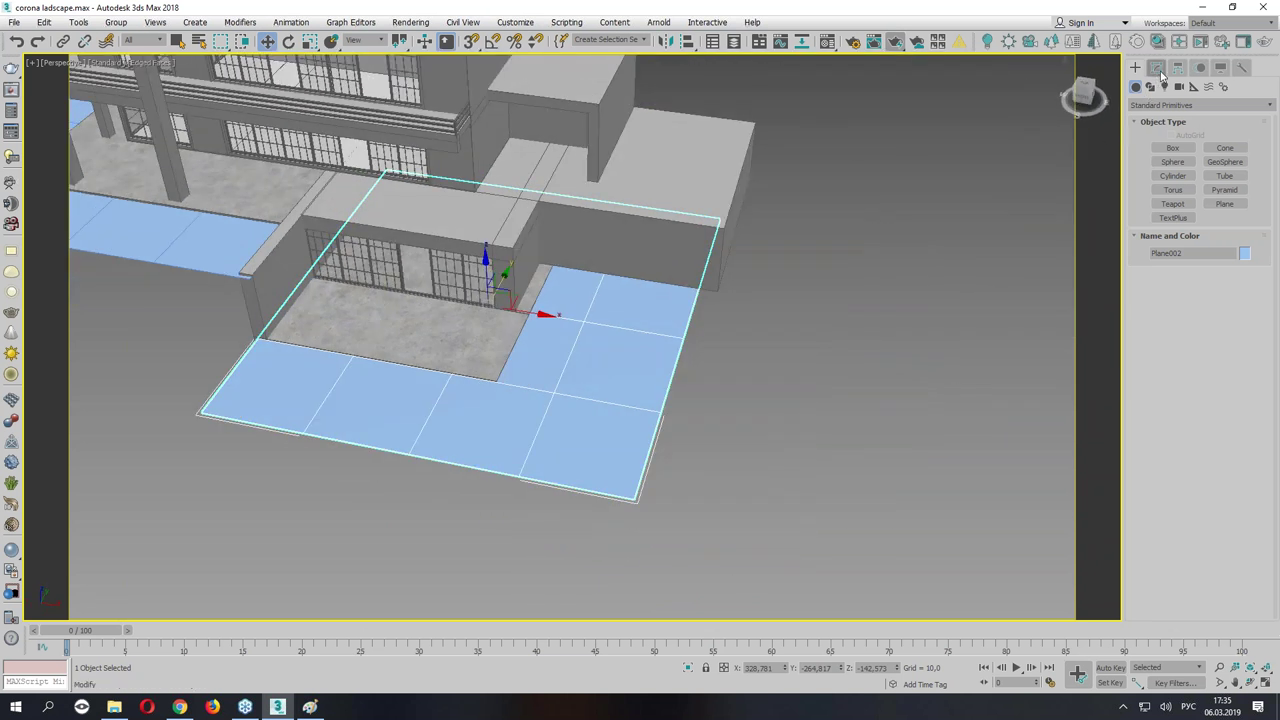
scroll(734, 191, down, 5)
mouse_move(589, 377)
alt+middle_down()
mouse_move(530, 345)
mouse_move(563, 366)
alt+middle_up()
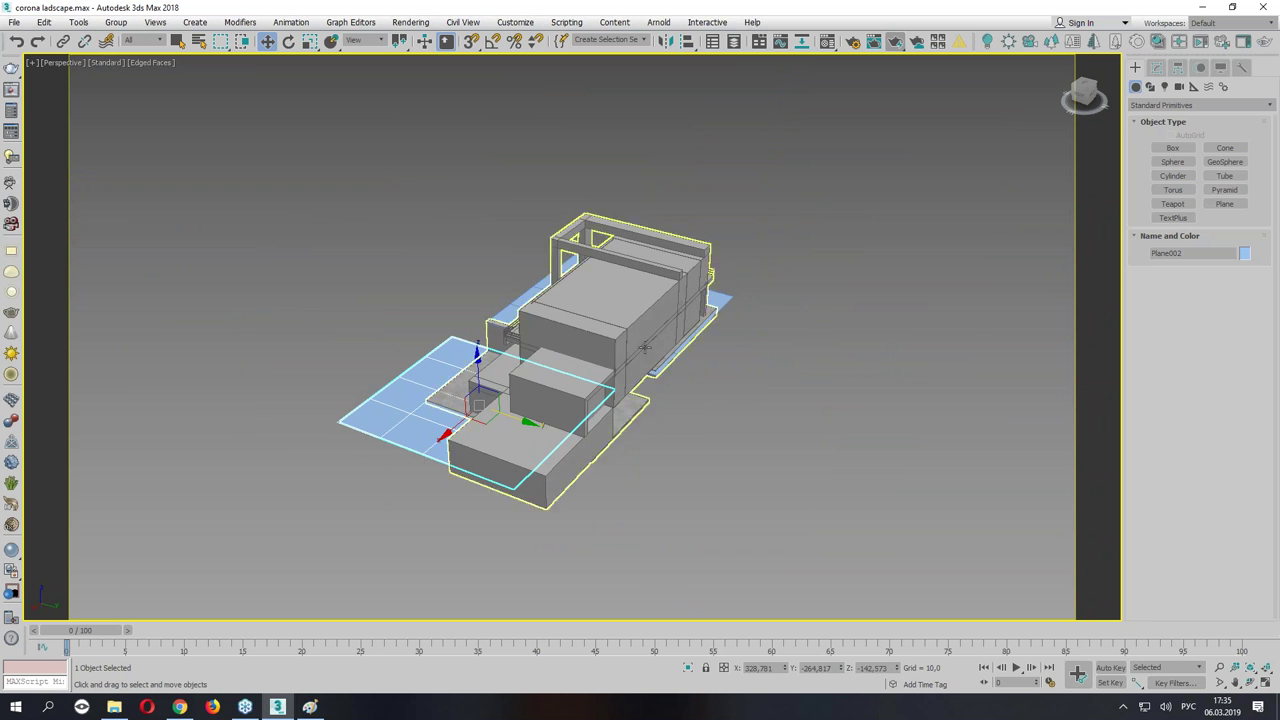
alt+middle_drag(560, 454, 538, 421)
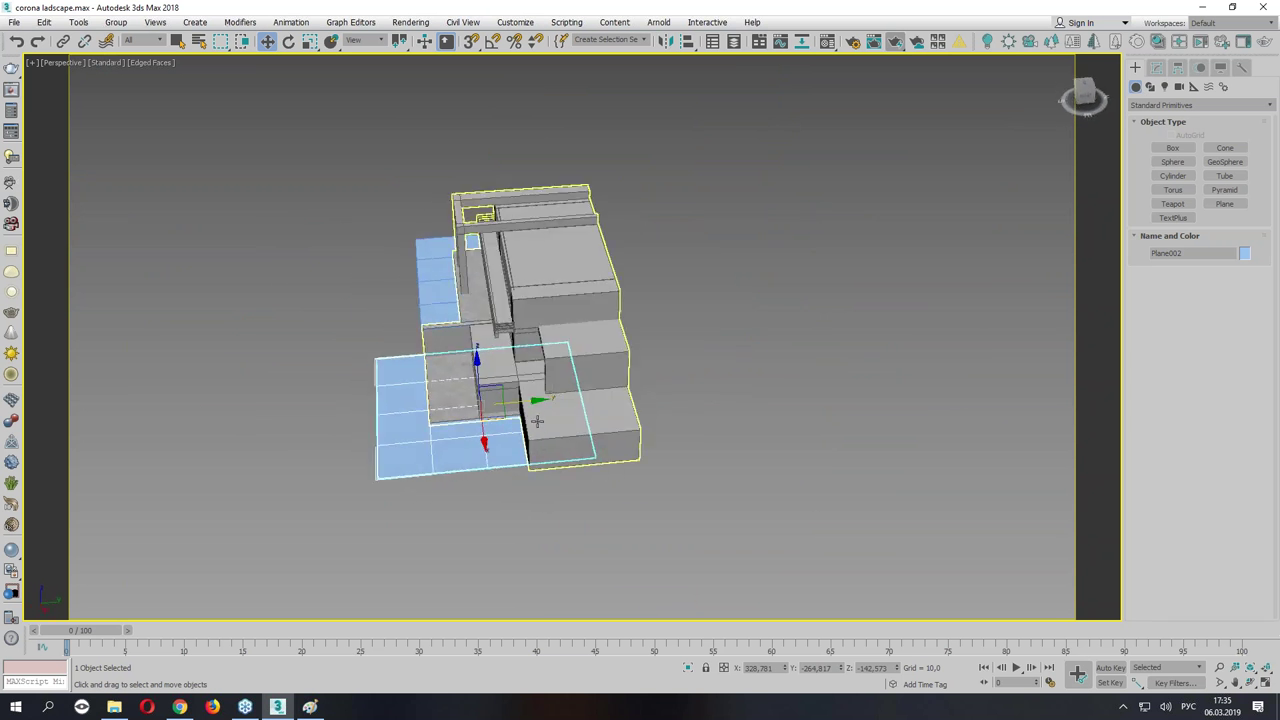
Clone Plane003 and move it beside the building, raised to Z about 103.9.
shift+drag(524, 401, 749, 380)
click(640, 411)
alt+middle_drag(640, 411, 685, 359)
drag(713, 360, 734, 294)
mouse_move(668, 337)
mouse_down()
mouse_move(725, 325)
mouse_move(710, 328)
mouse_up()
mouse_move(710, 328)
alt+middle_down()
mouse_move(931, 310)
mouse_move(649, 284)
mouse_move(774, 286)
mouse_move(742, 343)
alt+middle_up()
Open the Modify panel and select Plane002, then Plane001, while orbiting around the villa.
scroll(742, 343, up, 2)
scroll(936, 379, up, 2)
alt+middle_drag(936, 379, 864, 190)
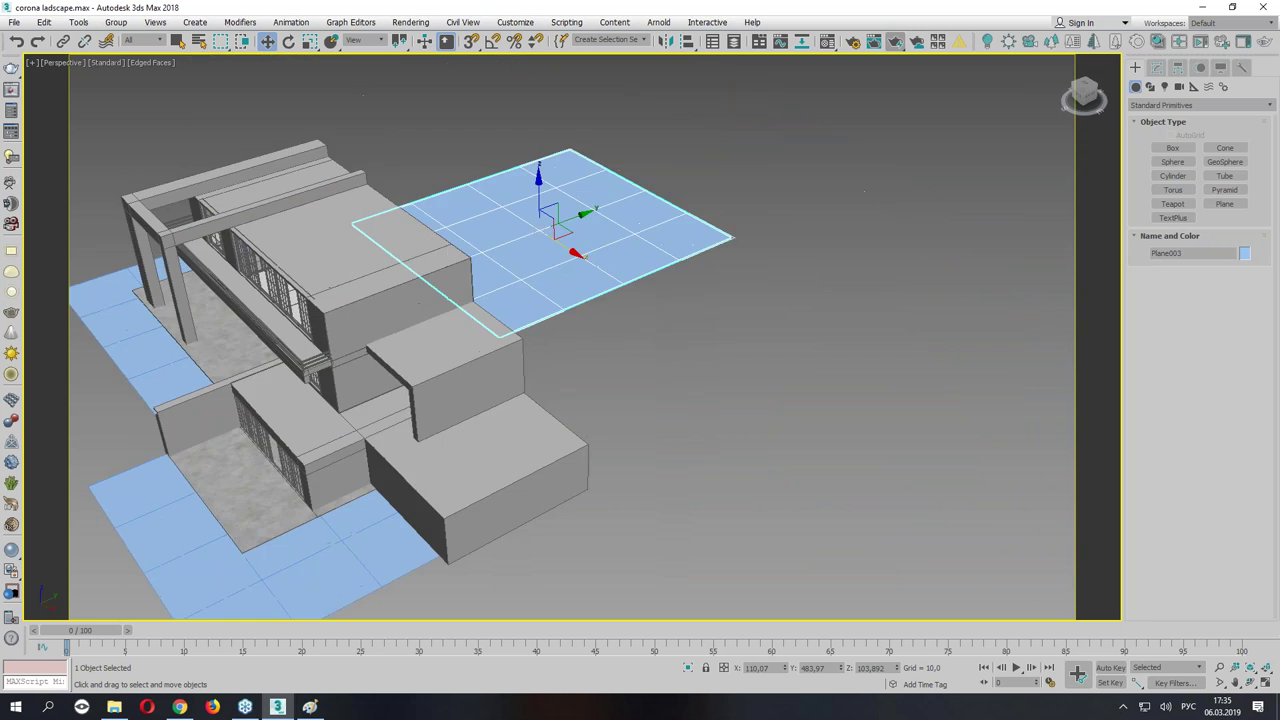
alt+middle_drag(726, 373, 690, 378)
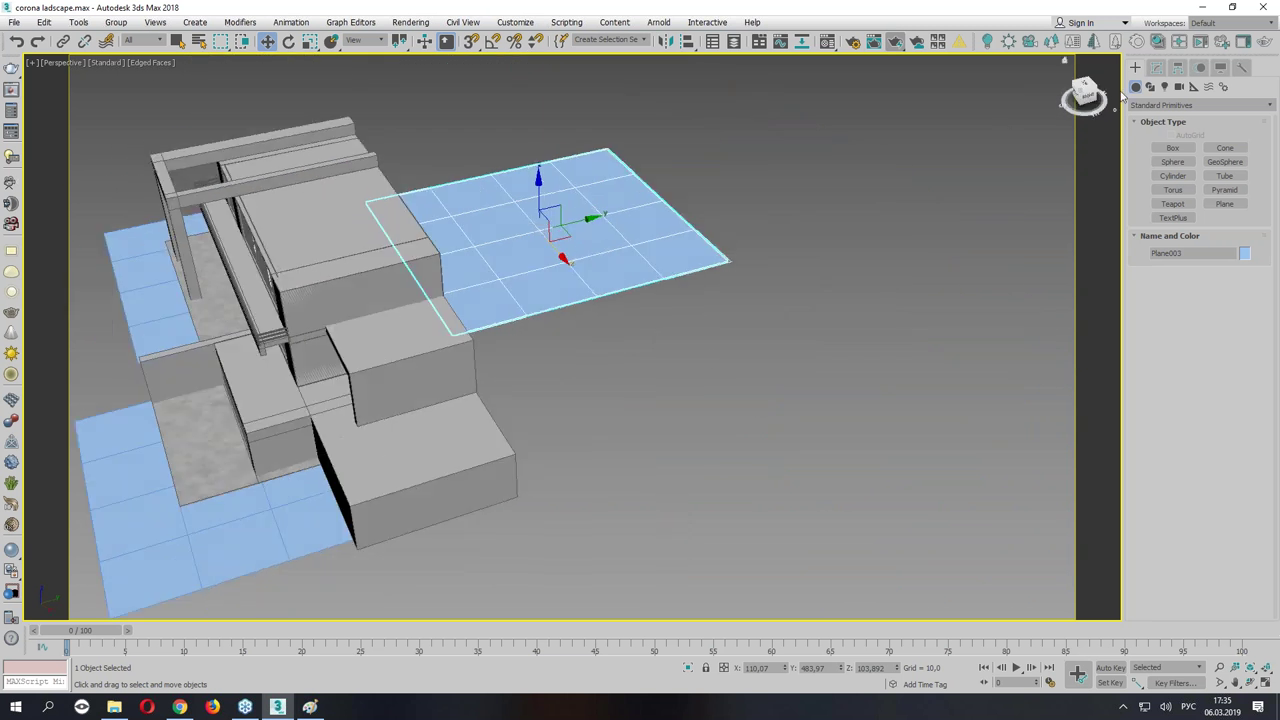
click(1156, 67)
mouse_move(960, 150)
alt+middle_down()
mouse_move(900, 177)
mouse_move(853, 231)
alt+middle_up()
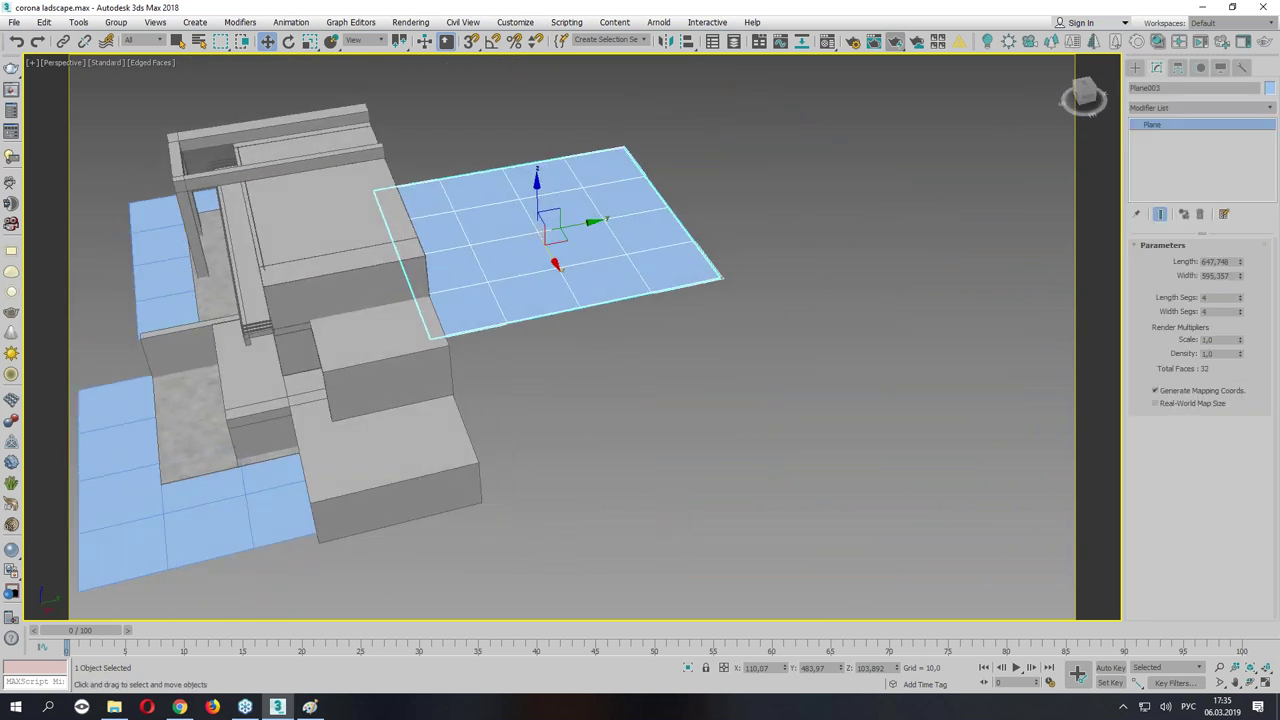
alt+middle_drag(580, 267, 527, 497)
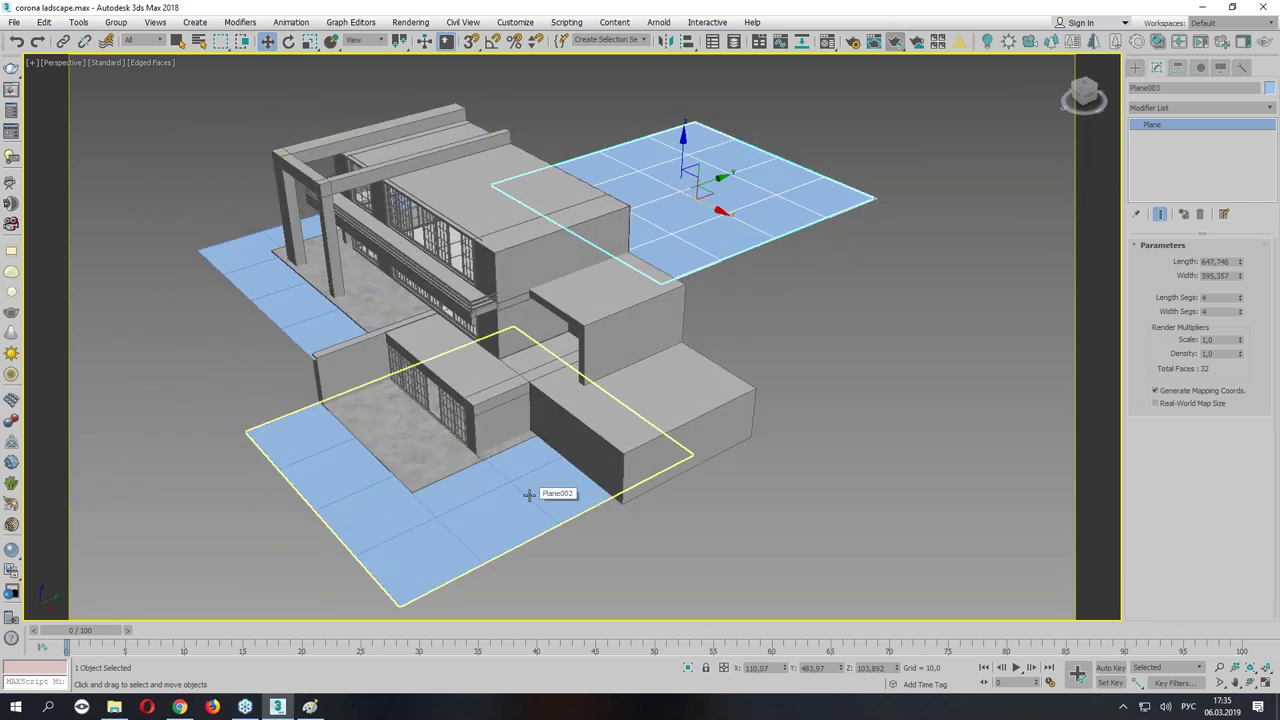
alt+middle_drag(529, 494, 666, 468)
click(428, 357)
mouse_move(428, 320)
alt+middle_down()
mouse_move(283, 326)
mouse_move(525, 266)
alt+middle_up()
click(283, 326)
Convert Plane001 to Editable Poly and attach the other two planes into it.
right_click(525, 266)
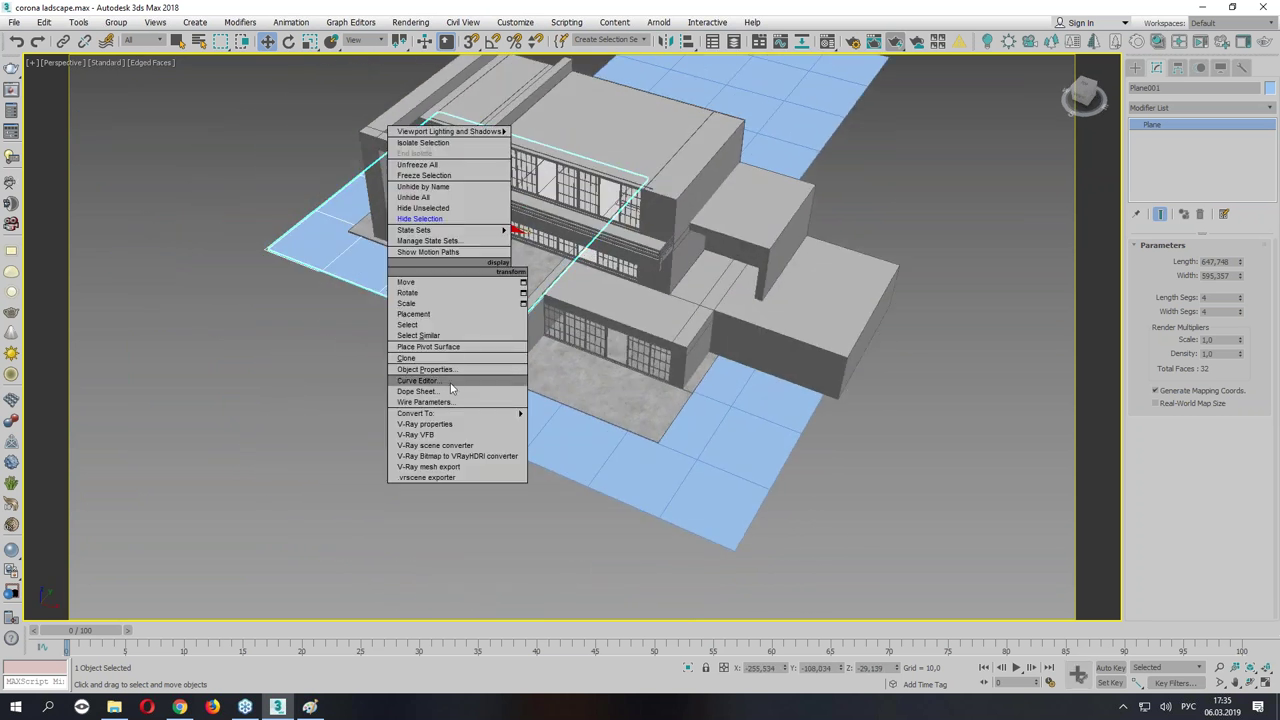
mouse_move(455, 413)
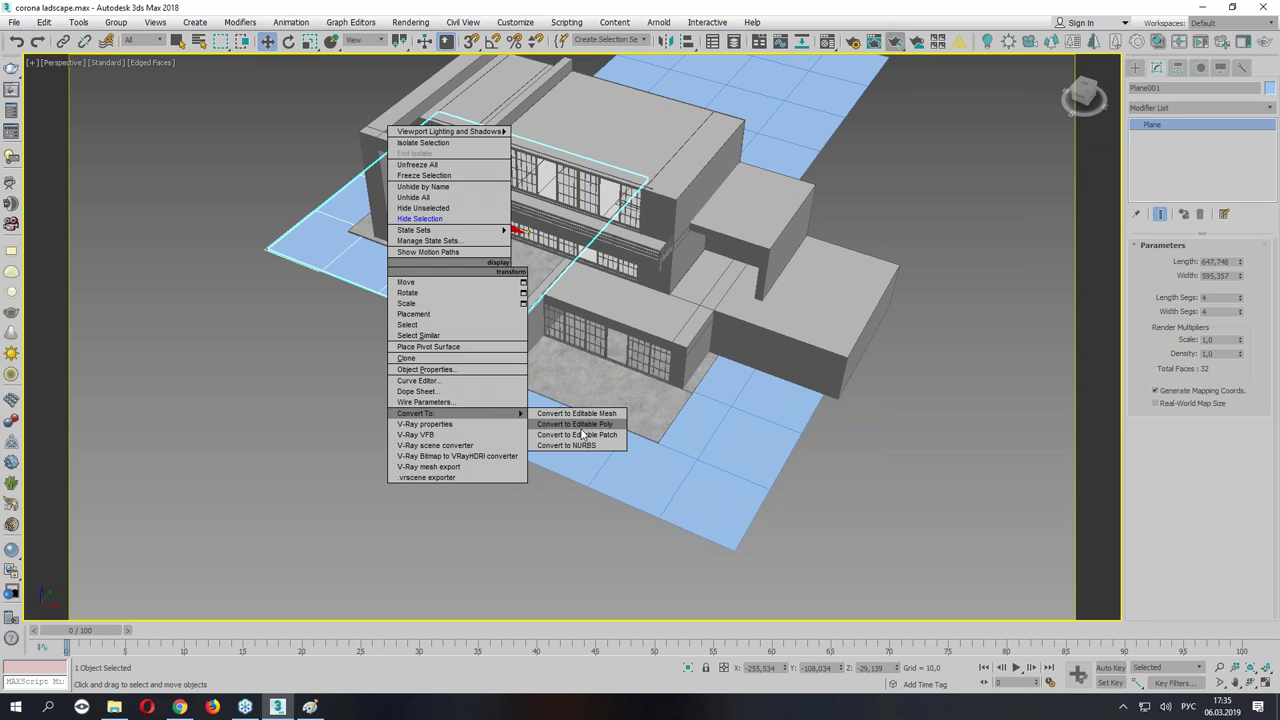
click(581, 428)
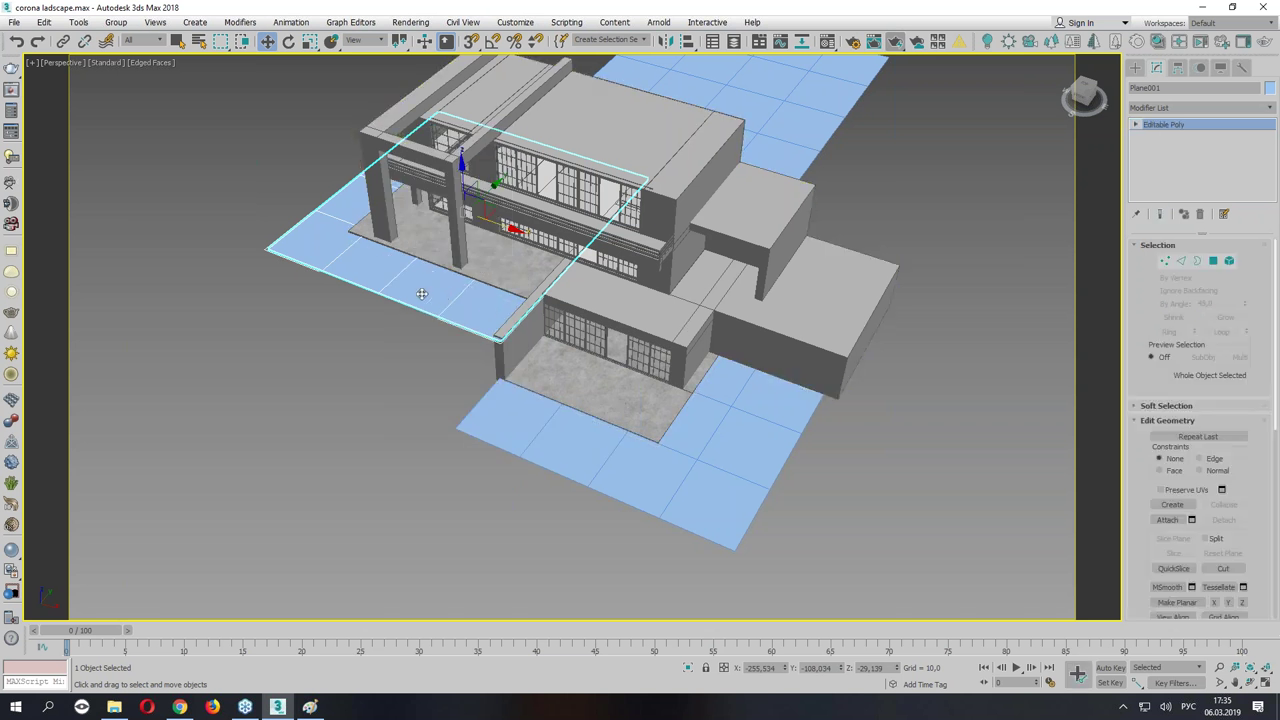
click(762, 447)
key(w)
mouse_move(986, 346)
alt+middle_down()
mouse_move(882, 314)
mouse_move(758, 312)
mouse_move(858, 323)
mouse_move(986, 312)
mouse_move(890, 321)
alt+middle_up()
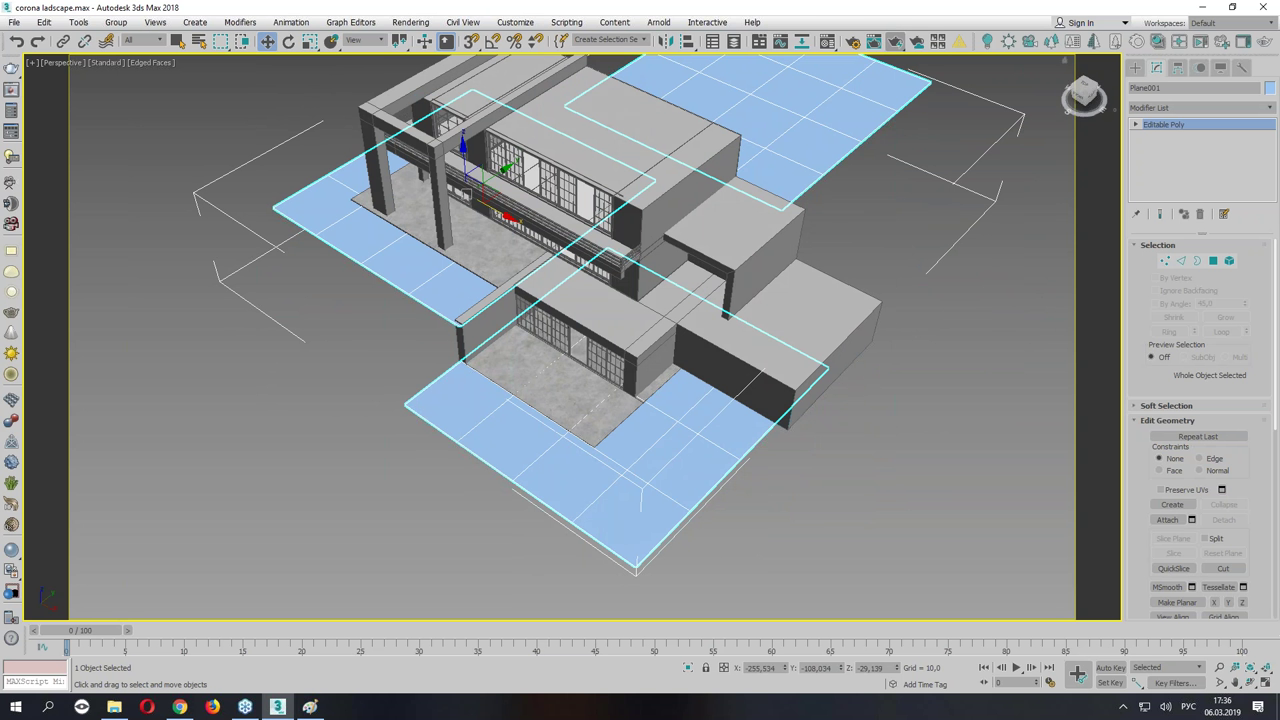
click(1157, 147)
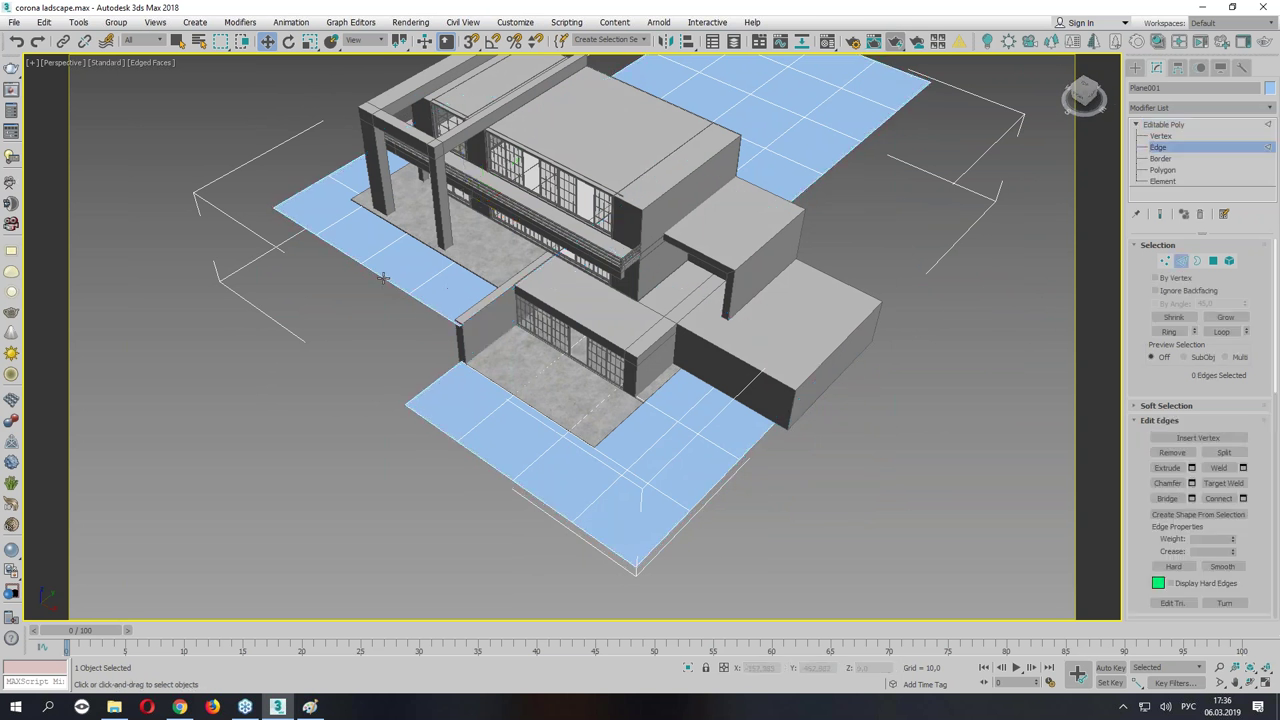
Extrude a new ground strip from the front edge and lower its outer edge to about Z −142.6.
scroll(352, 290, up, 3)
scroll(443, 289, up, 3)
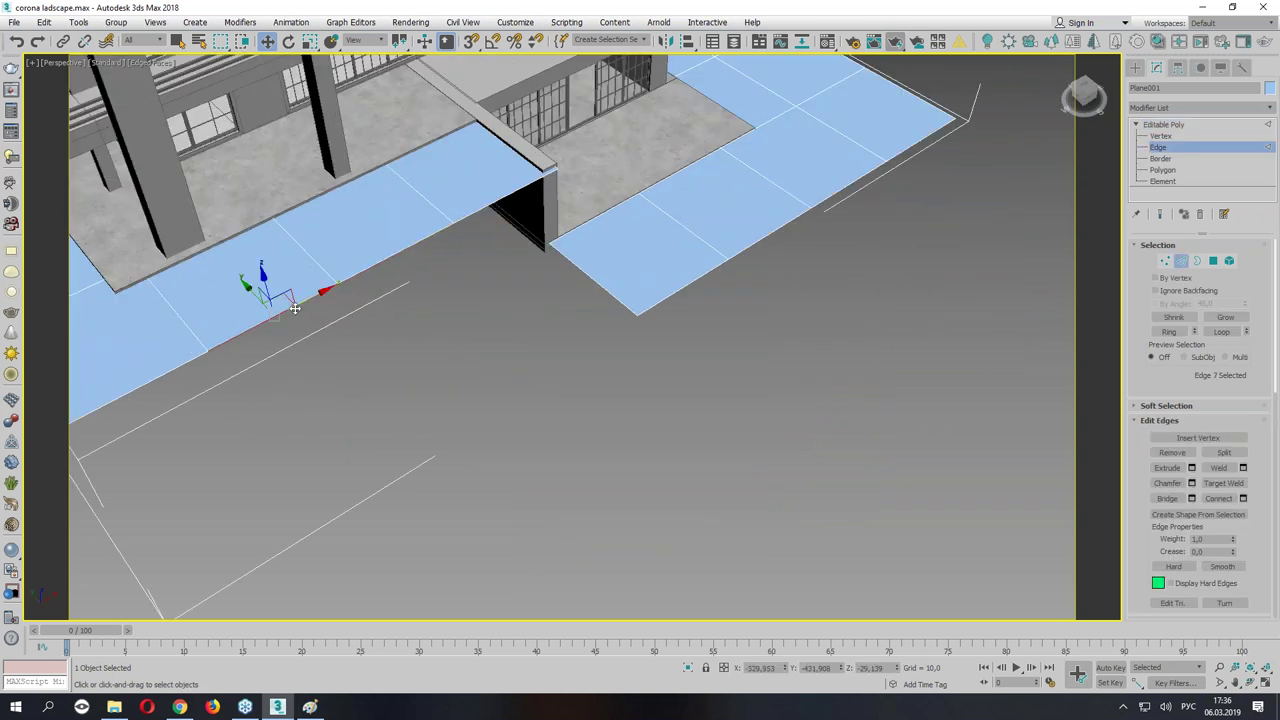
alt+middle_drag(295, 308, 558, 272)
scroll(558, 272, up, 4)
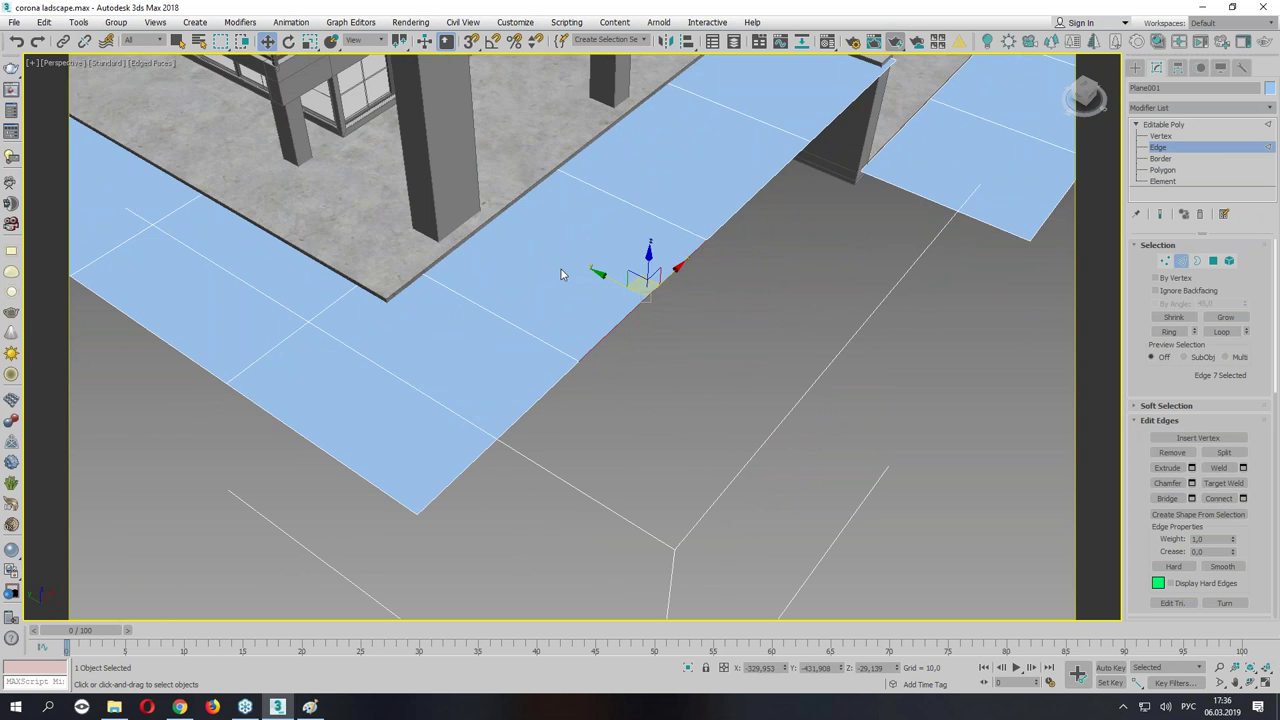
mouse_move(617, 285)
shift+mouse_down()
mouse_move(783, 350)
mouse_move(706, 309)
mouse_move(776, 352)
shift+mouse_up()
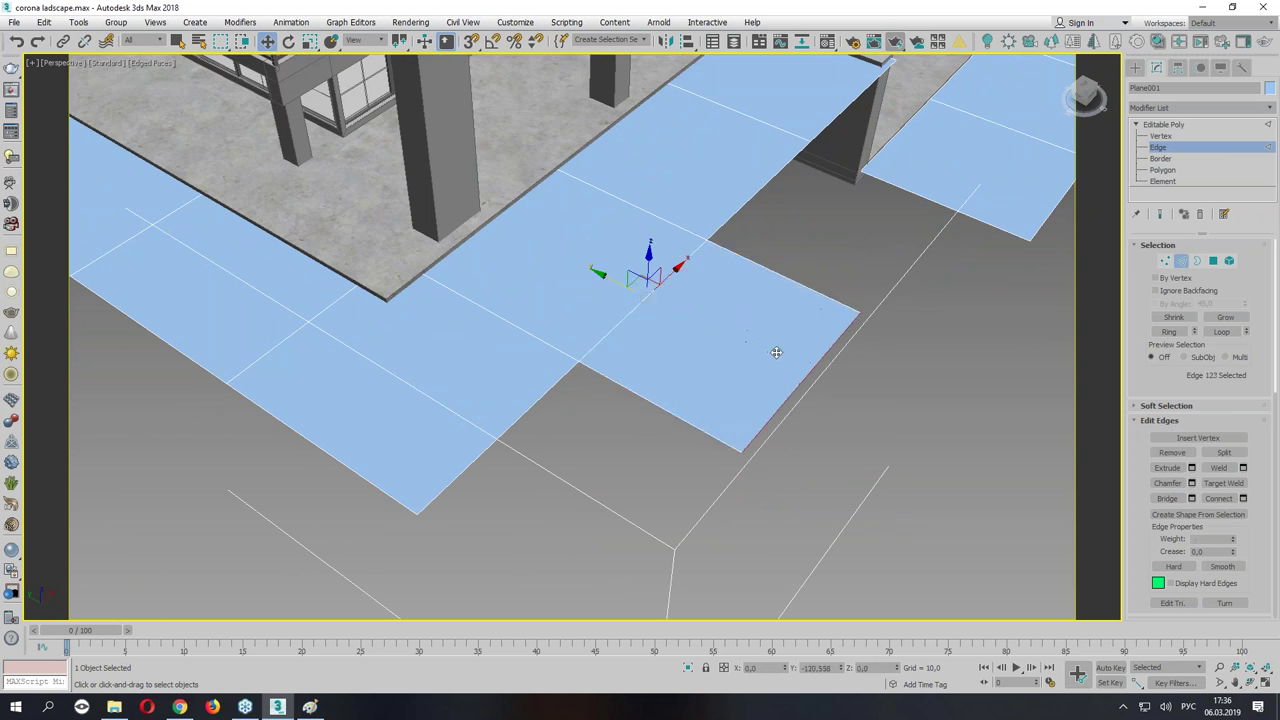
mouse_move(789, 350)
alt+middle_down()
mouse_move(739, 324)
mouse_move(700, 268)
mouse_move(784, 334)
alt+middle_up()
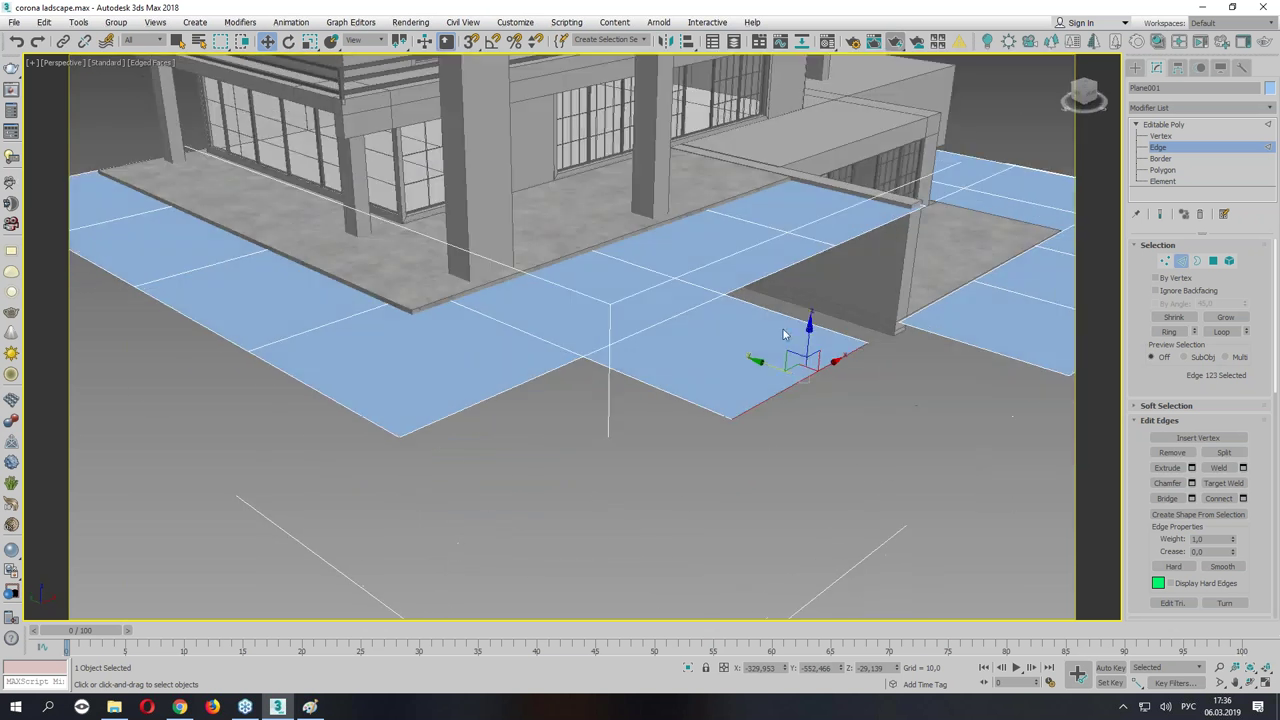
drag(810, 328, 800, 415)
mouse_move(800, 415)
alt+middle_down()
mouse_move(581, 379)
mouse_move(863, 399)
mouse_move(711, 363)
mouse_move(826, 351)
mouse_move(690, 313)
mouse_move(863, 323)
mouse_move(732, 289)
alt+middle_up()
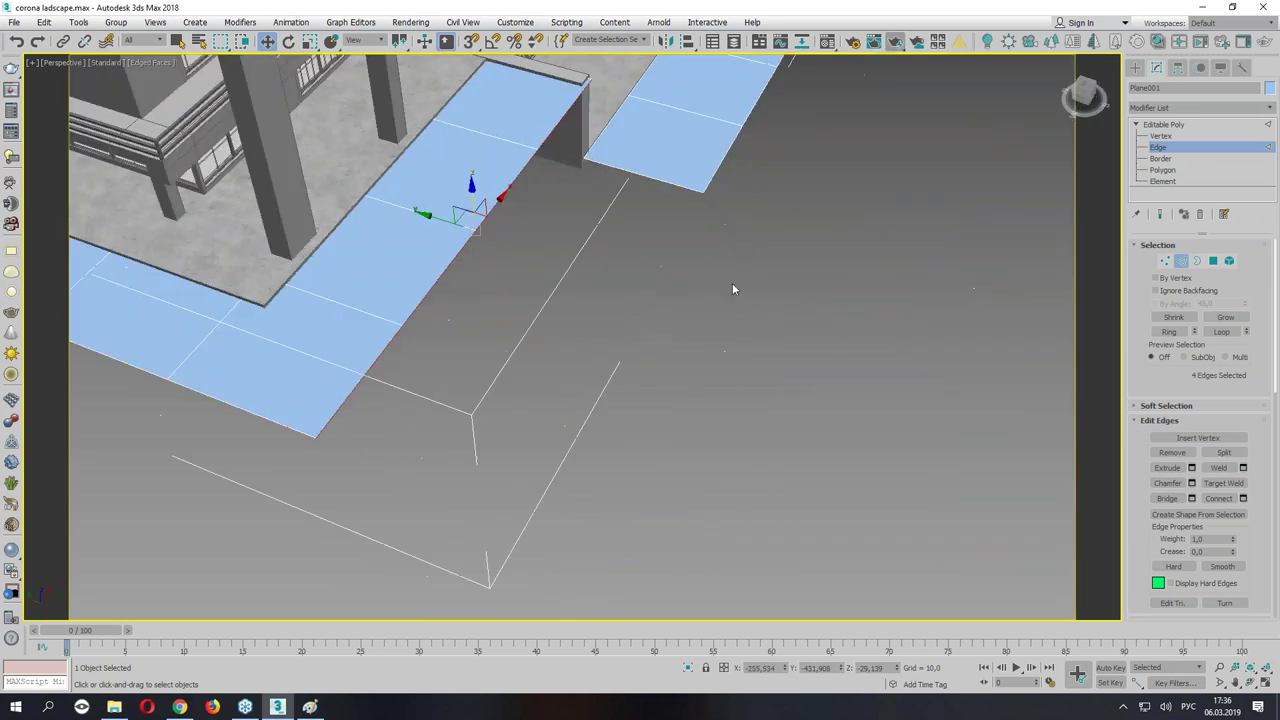
Extend the plane with another strip from an outer edge along X, then undo that extension.
mouse_move(456, 229)
alt+middle_down()
mouse_move(600, 271)
mouse_move(640, 265)
mouse_move(478, 227)
mouse_move(430, 125)
mouse_move(443, 249)
mouse_move(504, 336)
alt+middle_up()
mouse_move(760, 300)
alt+middle_down()
mouse_move(697, 294)
mouse_move(1090, 213)
alt+middle_up()
key(2)
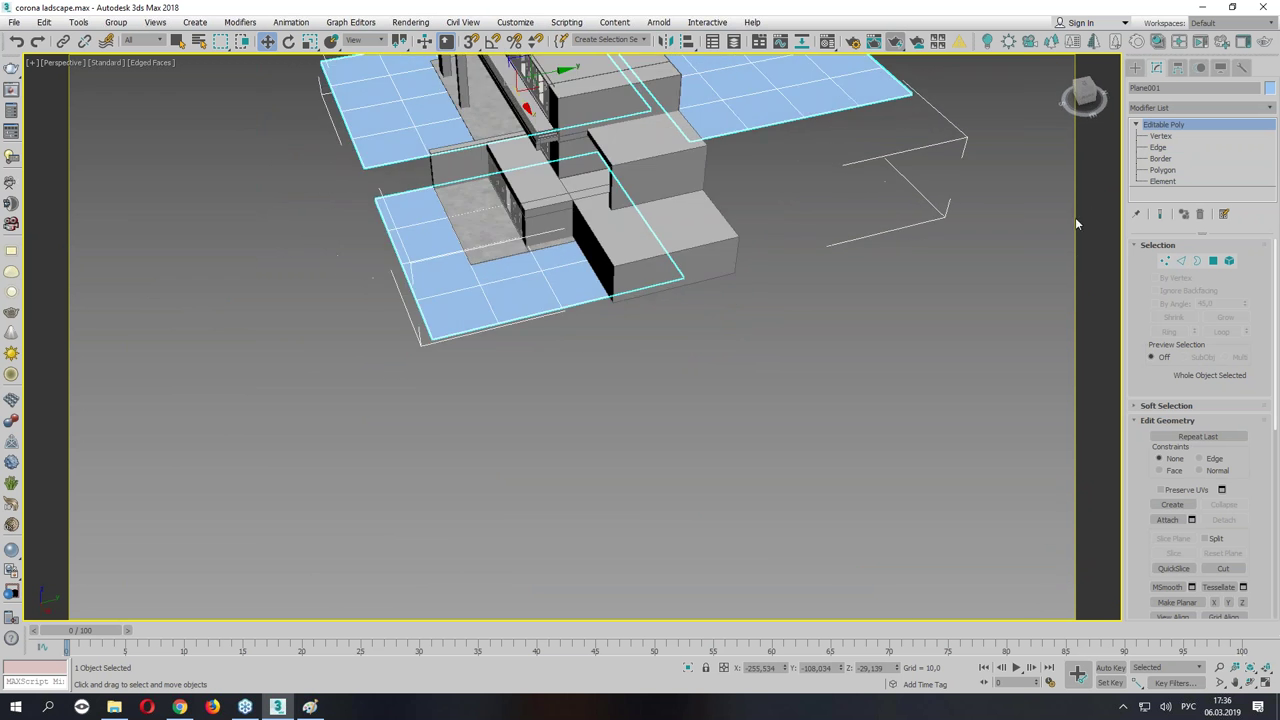
click(1157, 147)
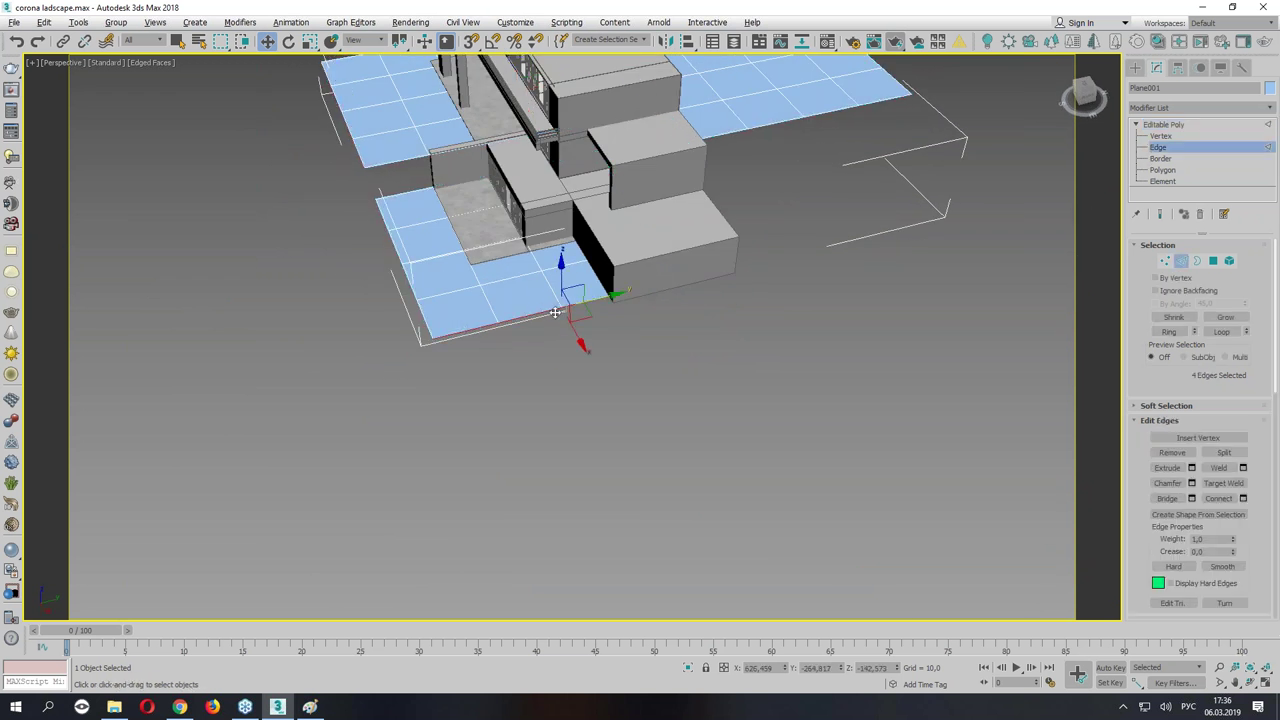
alt+middle_drag(555, 313, 590, 330)
shift+drag(597, 337, 663, 375)
mouse_move(710, 358)
alt+middle_down()
mouse_move(710, 330)
mouse_move(609, 437)
mouse_move(507, 499)
mouse_move(371, 449)
mouse_move(314, 251)
mouse_move(429, 294)
mouse_move(437, 236)
alt+middle_up()
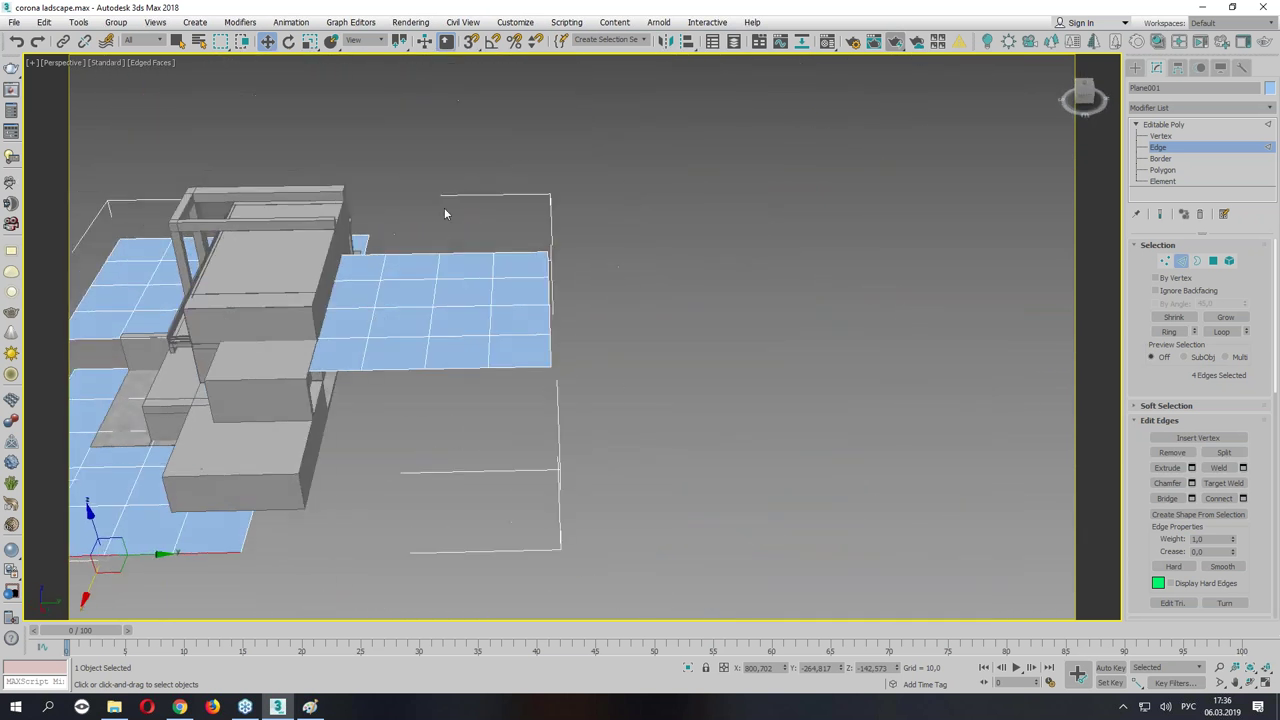
key(ctrl+z)
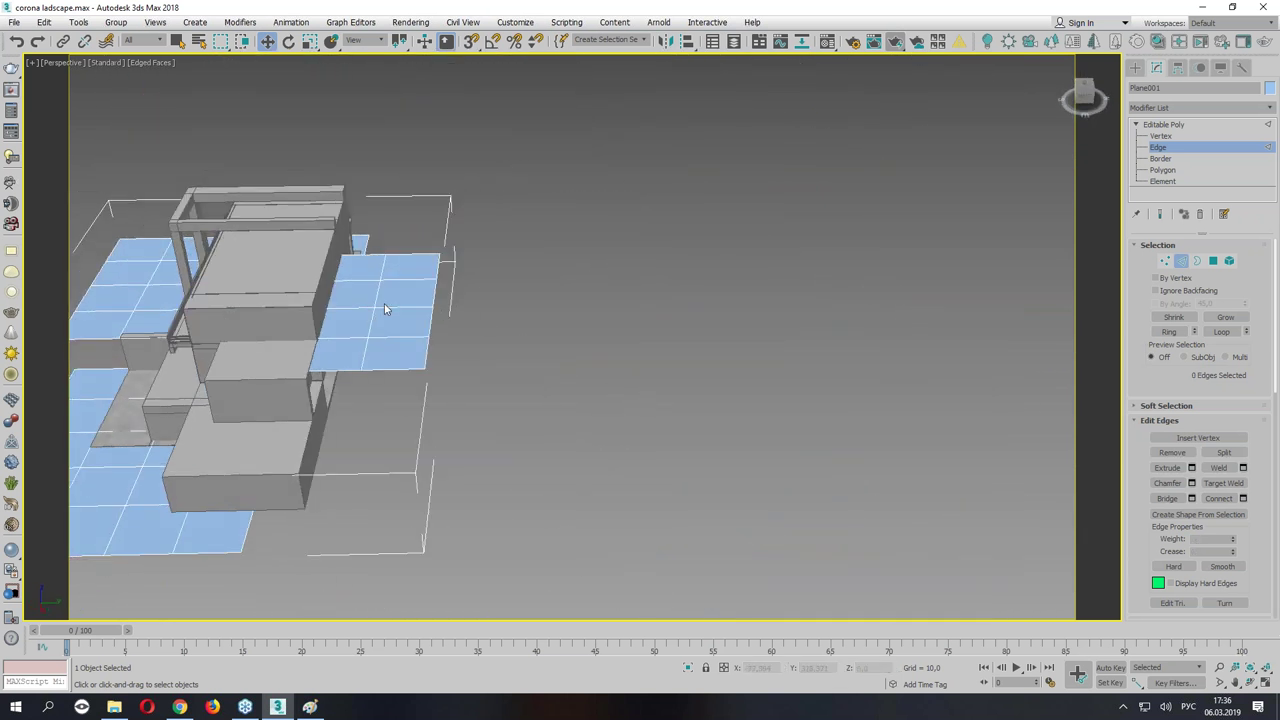
Raise the strip's edge loop in Z and lift its end to form a rising ridge.
double_click(375, 293)
scroll(375, 293, up, 3)
scroll(410, 295, up, 2)
scroll(445, 297, up, 1)
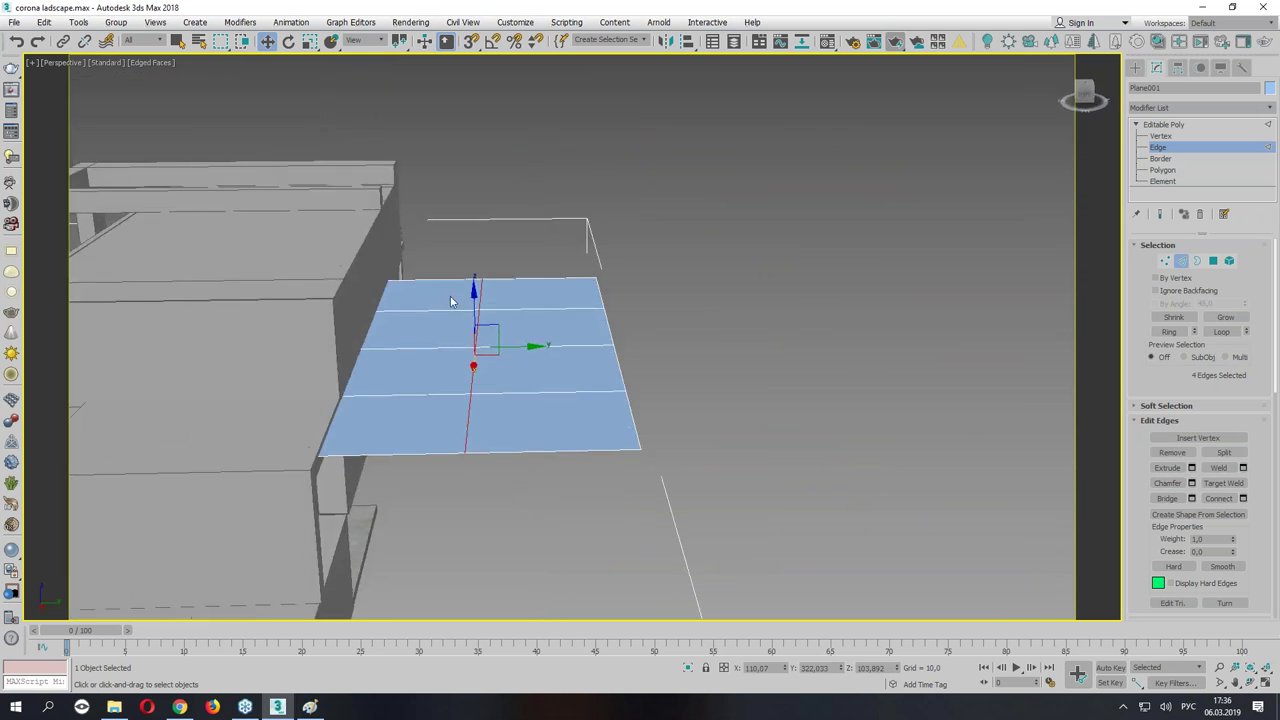
drag(470, 308, 470, 223)
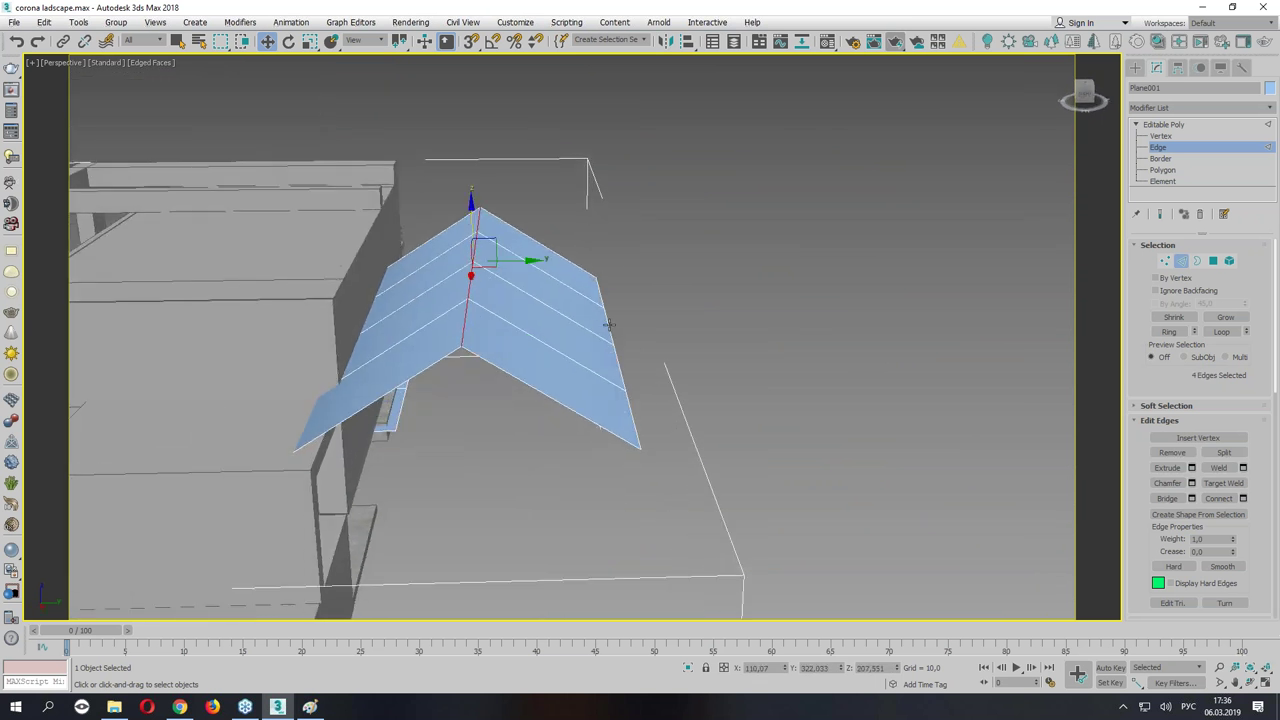
drag(614, 291, 563, 129)
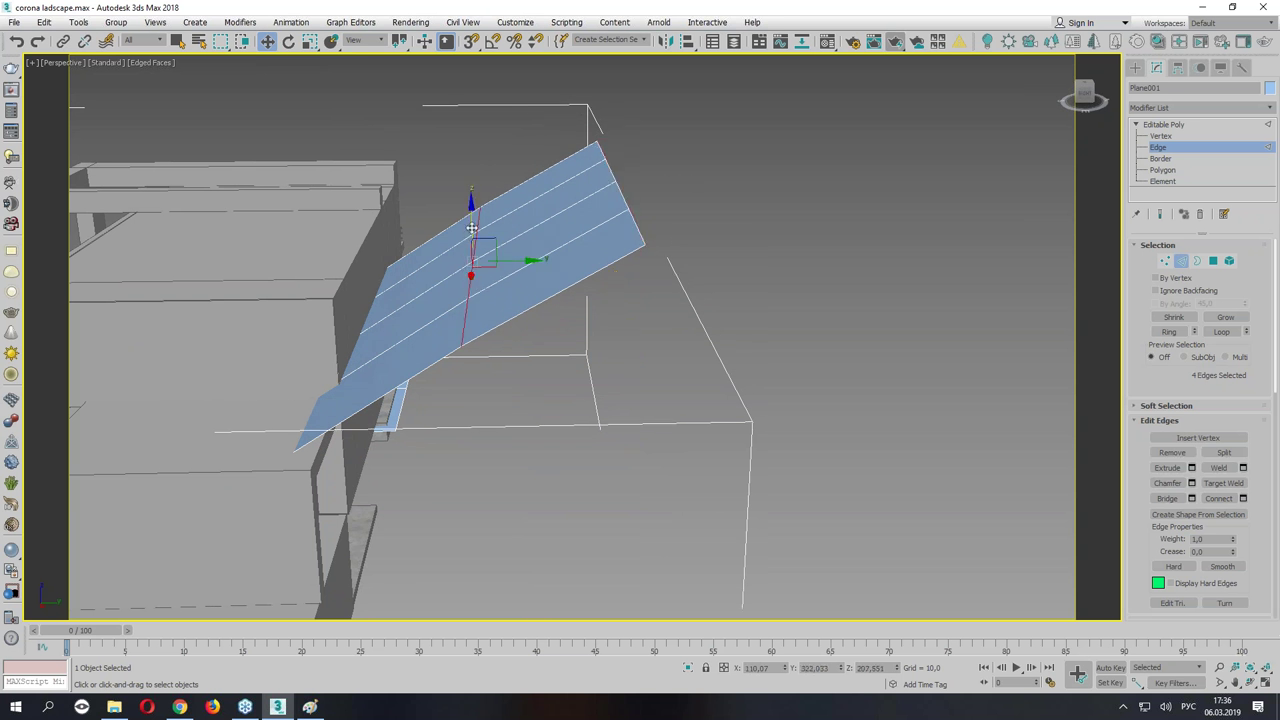
drag(471, 228, 471, 205)
mouse_move(471, 215)
alt+middle_down()
mouse_move(404, 333)
mouse_move(491, 343)
mouse_move(491, 309)
mouse_move(491, 383)
mouse_move(519, 395)
mouse_move(482, 230)
alt+middle_up()
Pull the plane's edges outward and extrude a new hillside strip behind the house.
scroll(590, 242, down, 5)
mouse_move(590, 242)
alt+middle_down()
mouse_move(383, 214)
mouse_move(309, 188)
mouse_move(430, 200)
alt+middle_up()
scroll(602, 176, up, 5)
scroll(603, 184, down, 4)
alt+middle_drag(603, 184, 326, 220)
scroll(326, 220, up, 4)
alt+middle_drag(390, 260, 440, 220)
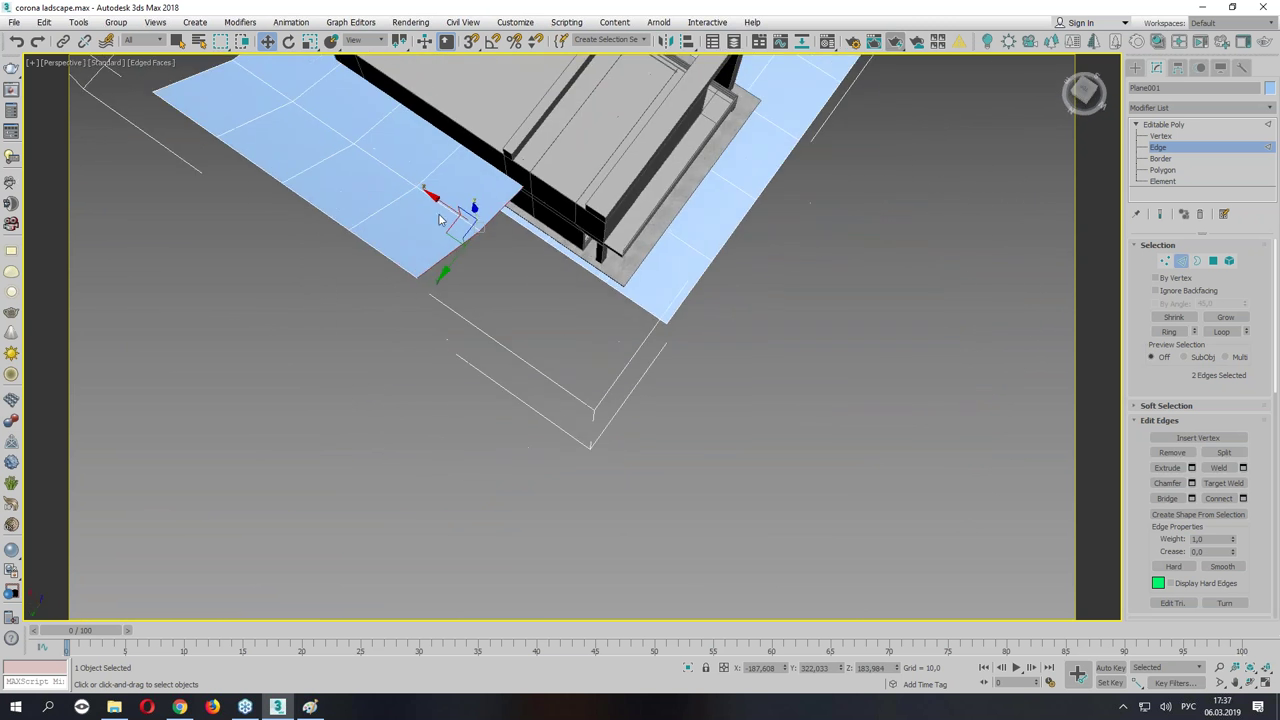
shift+drag(443, 204, 522, 254)
alt+middle_drag(557, 272, 600, 262)
shift+drag(540, 253, 634, 357)
Add further faces extending the hillside plane and adjust how far its end reaches.
mouse_move(634, 357)
alt+middle_down()
mouse_move(505, 277)
mouse_move(620, 293)
mouse_move(622, 311)
alt+middle_up()
alt+middle_drag(617, 422, 665, 373)
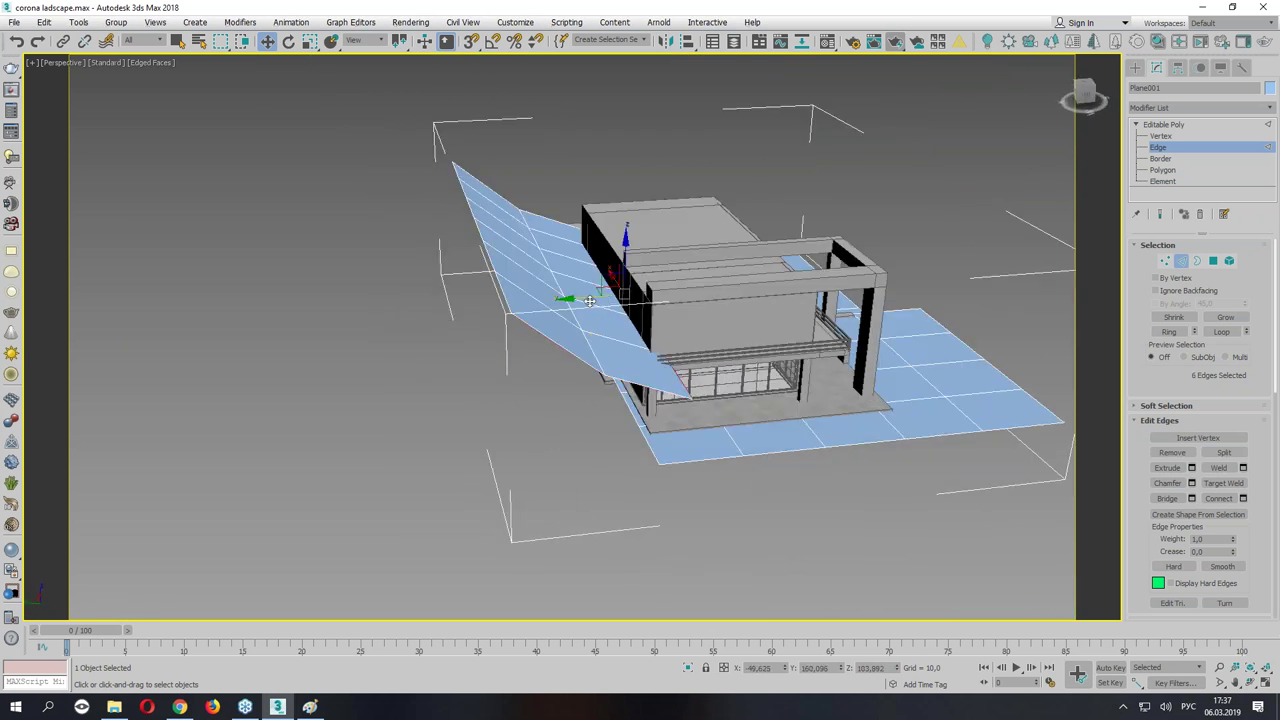
mouse_move(583, 299)
alt+middle_down()
mouse_move(805, 308)
mouse_move(817, 289)
mouse_move(665, 346)
alt+middle_up()
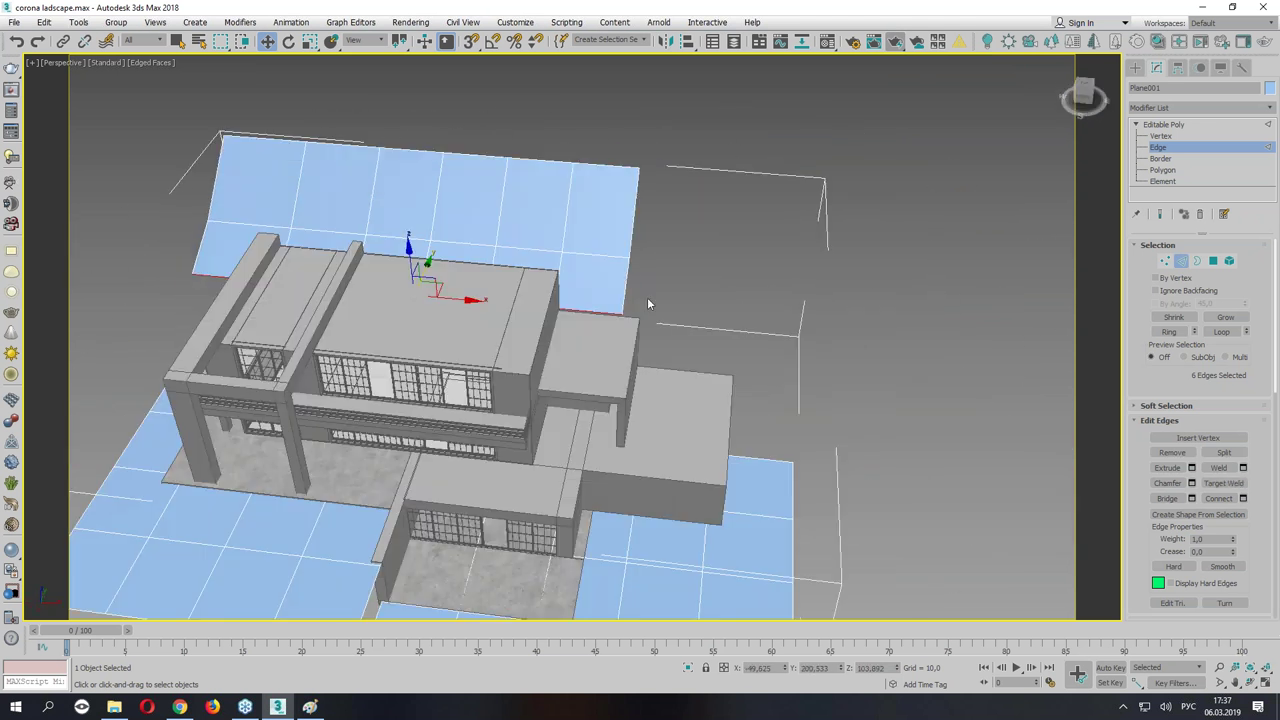
shift+drag(672, 253, 767, 267)
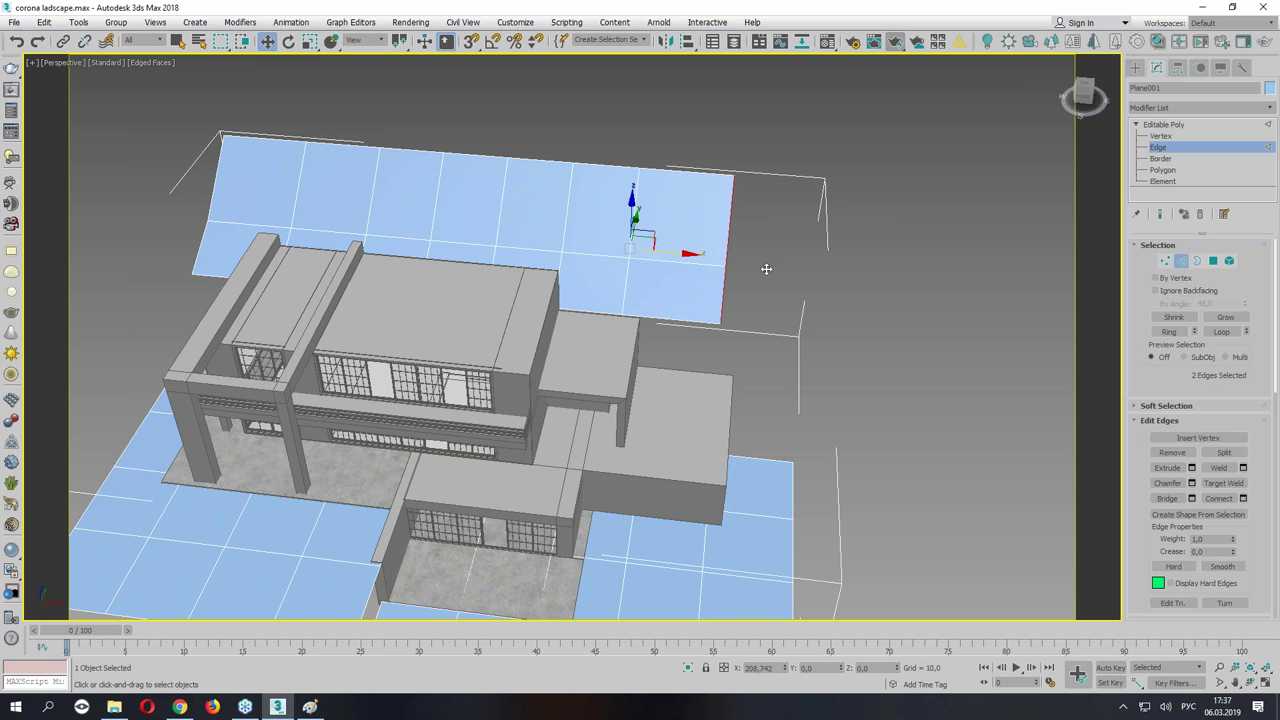
mouse_move(753, 270)
alt+middle_down()
mouse_move(605, 270)
mouse_move(633, 200)
mouse_move(753, 276)
alt+middle_up()
mouse_move(763, 265)
mouse_down()
mouse_move(851, 289)
mouse_move(829, 294)
mouse_up()
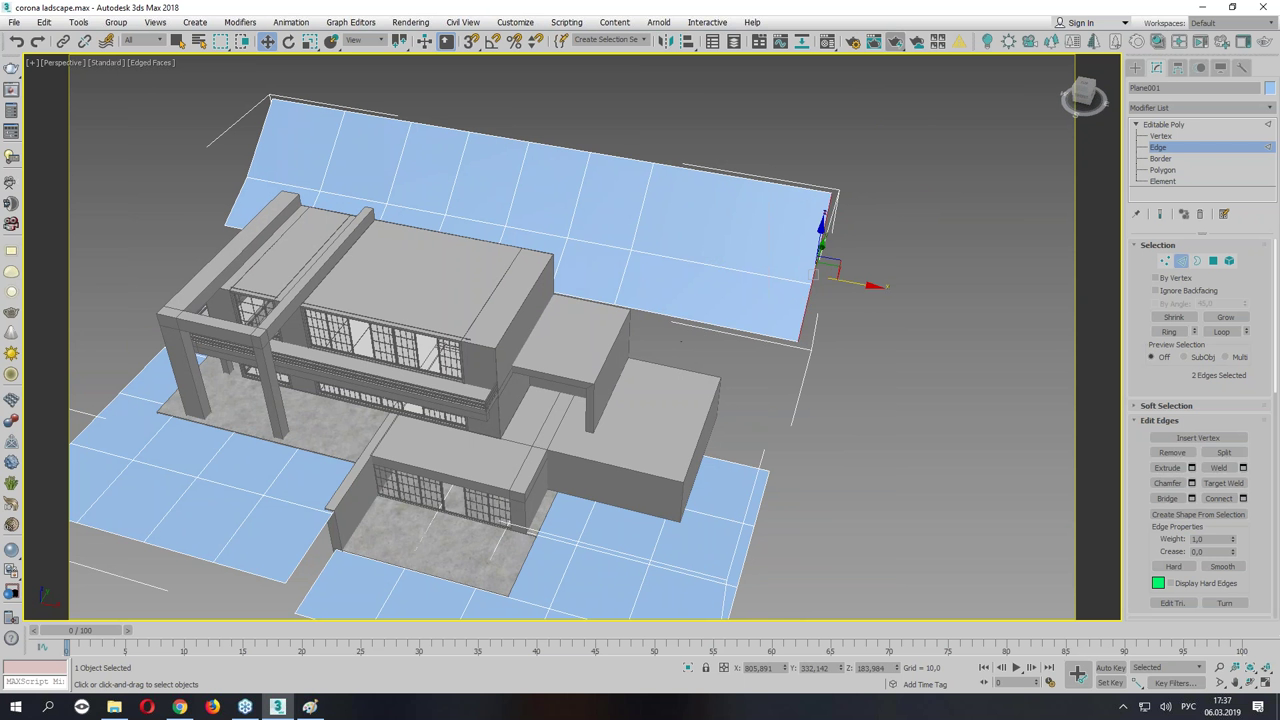
drag(857, 284, 788, 280)
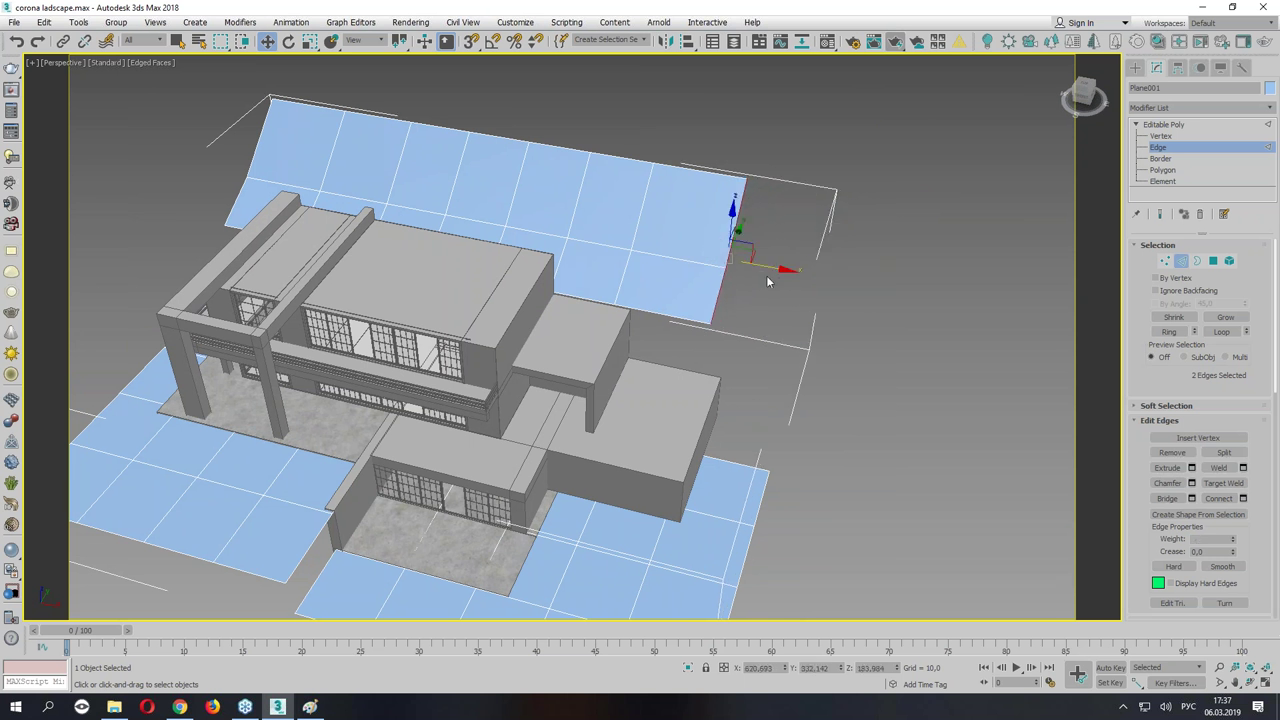
Delete the extra column of end faces at the hillside plane's far end.
alt+middle_drag(760, 277, 745, 305)
drag(798, 348, 748, 318)
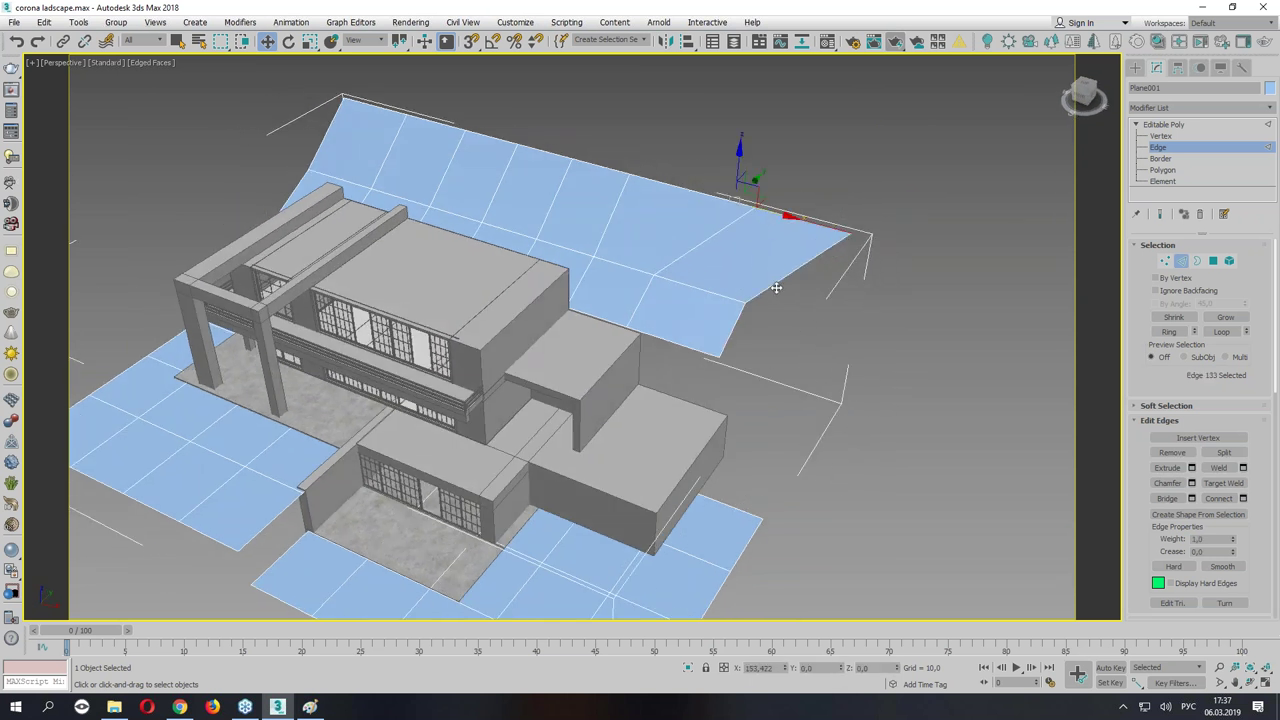
key(Delete)
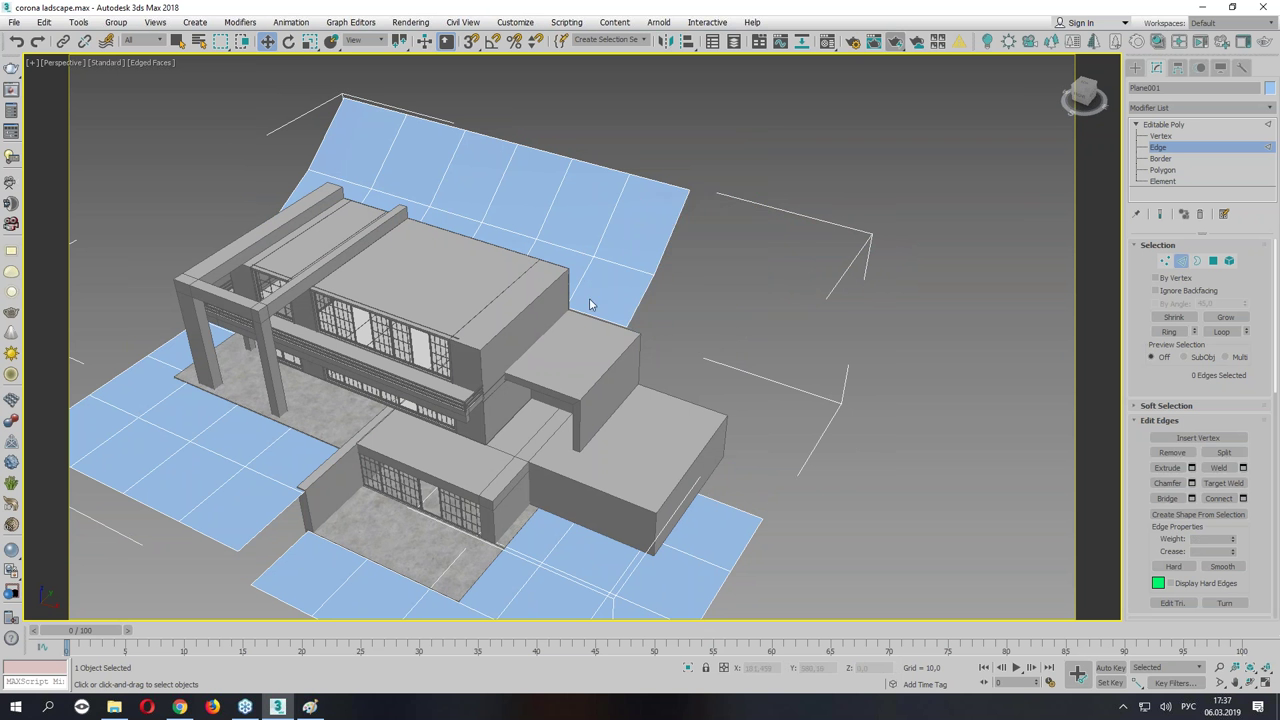
mouse_move(650, 360)
alt+middle_down()
mouse_move(643, 340)
mouse_move(663, 286)
alt+middle_up()
Select the hillside's corner vertex and check its position in the four-viewport layout.
scroll(658, 371, up, 3)
key(1)
click(681, 204)
key(alt+w)
key(alt+w)
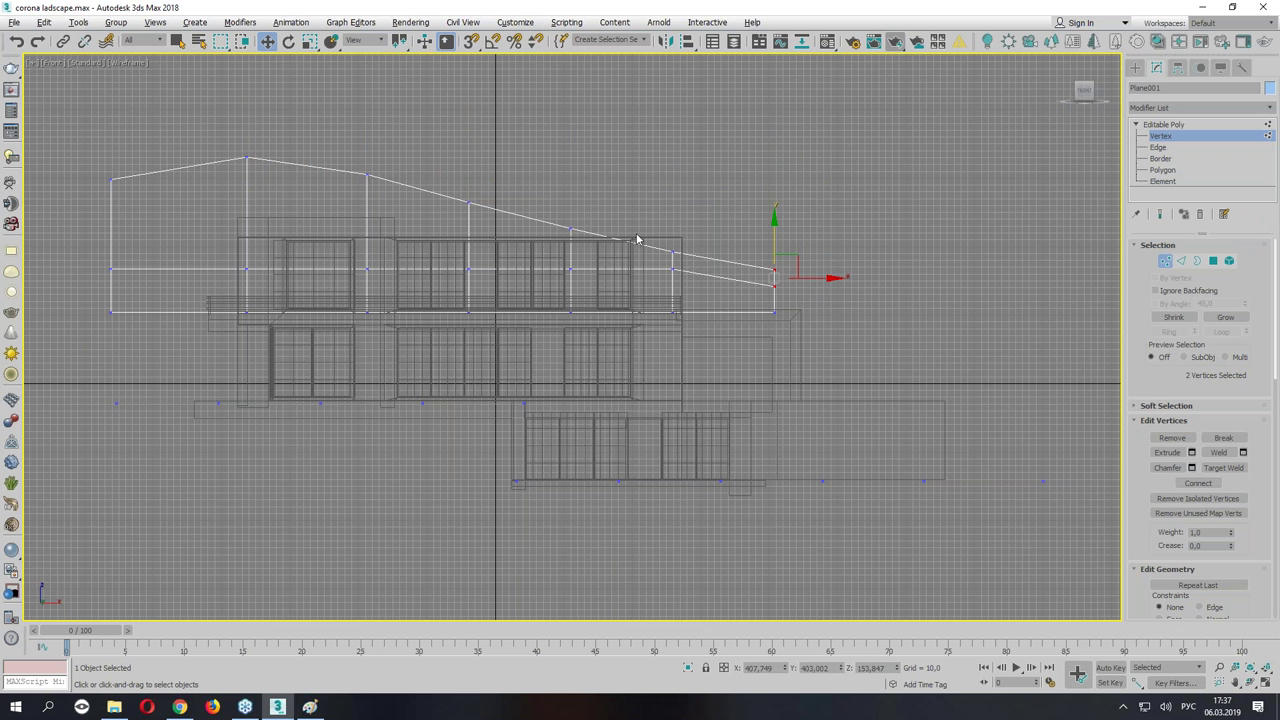
key(alt+w)
key(alt+w)
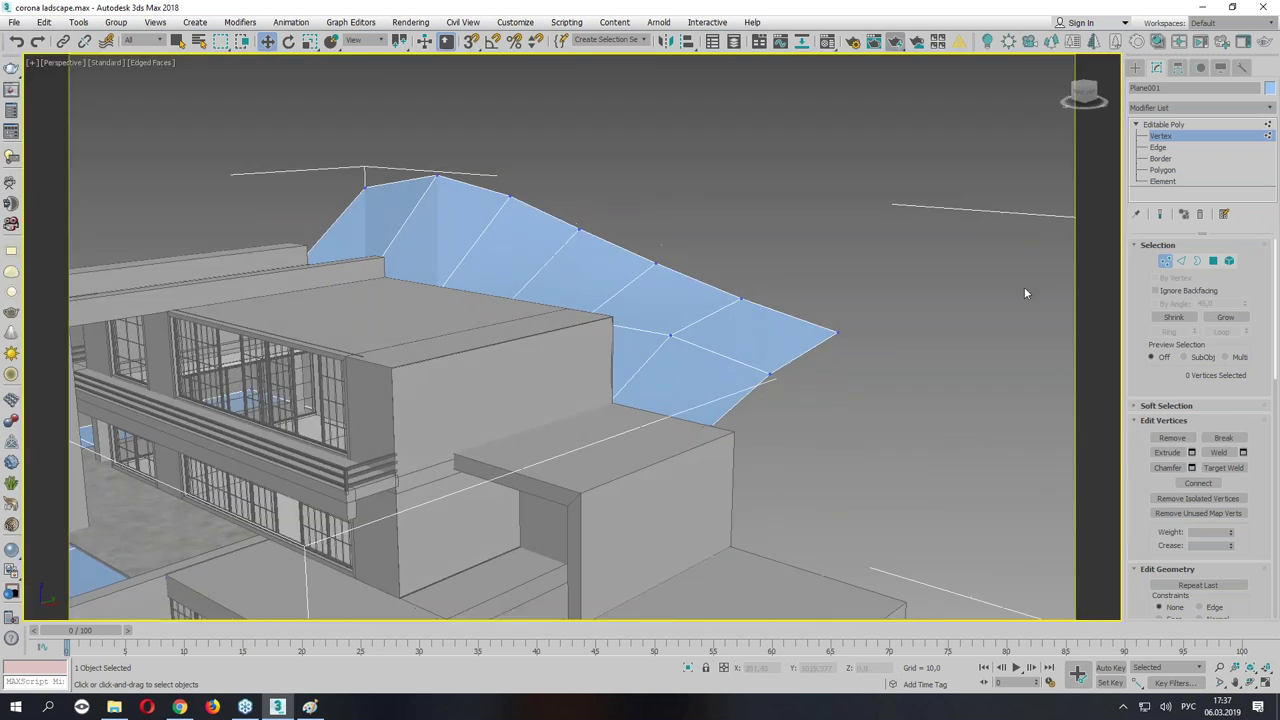
Extrude a new strip from the hillside's end edge and lower it in Z.
key(2)
click(600, 228)
alt+middle_drag(660, 220, 530, 259)
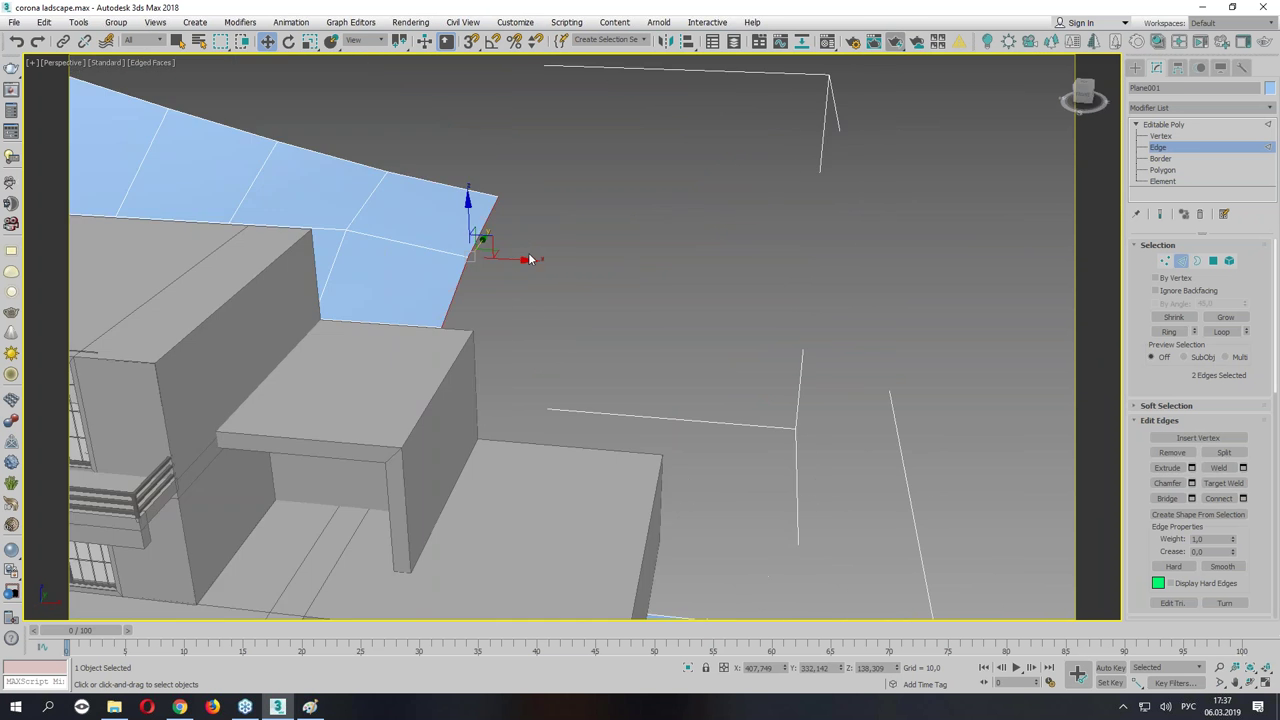
shift+drag(525, 260, 629, 276)
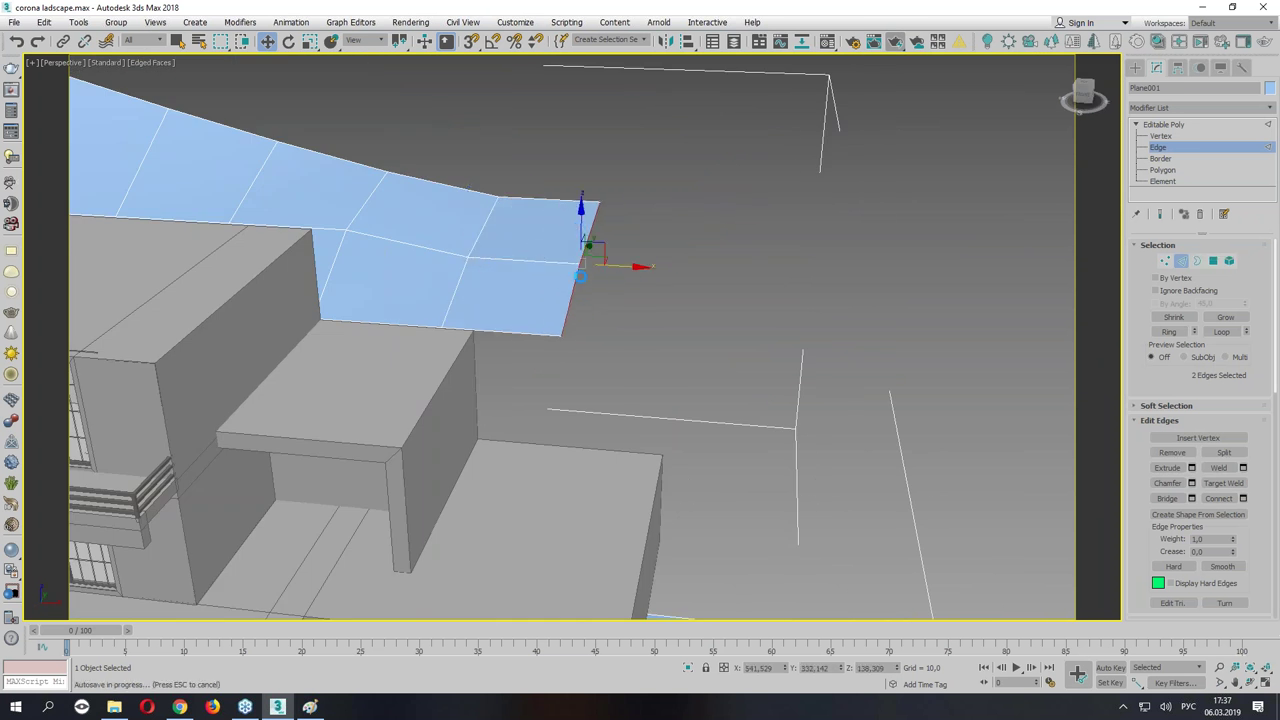
drag(581, 215, 581, 255)
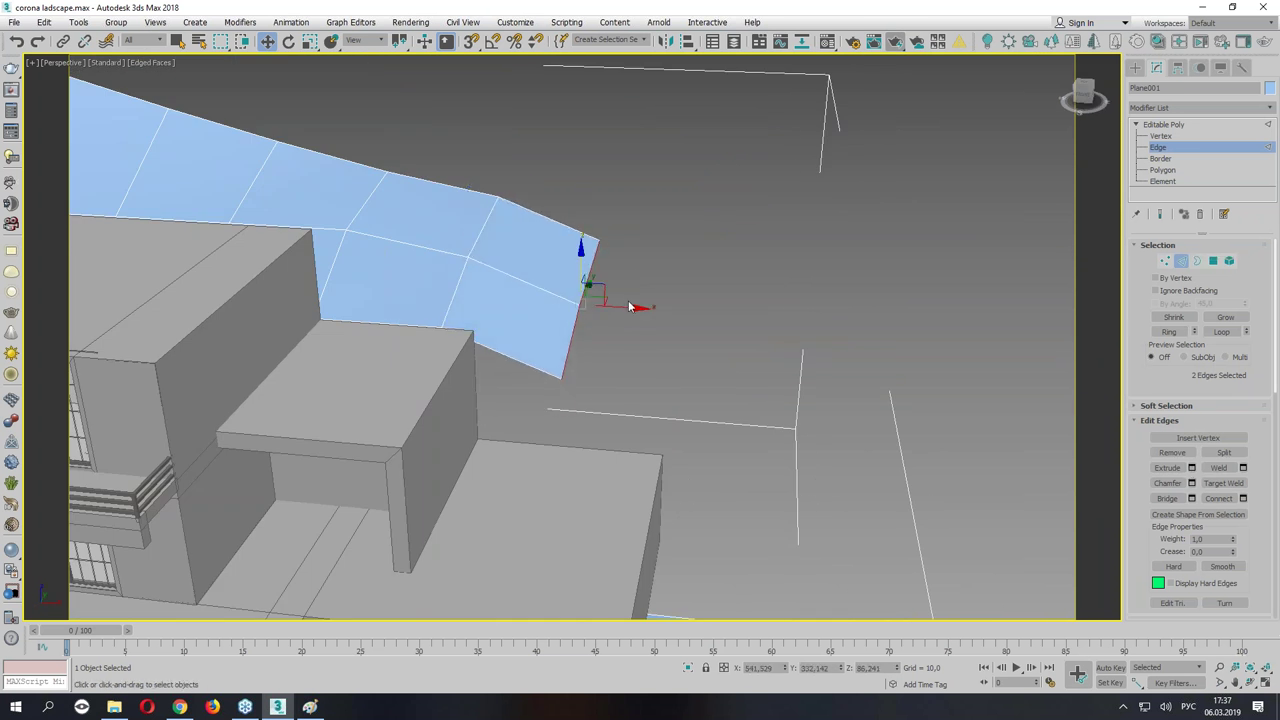
Extrude two more strips, bending the hillside's end down into a flatter piece.
shift+drag(640, 307, 726, 322)
drag(702, 280, 766, 408)
alt+middle_drag(766, 408, 660, 270)
shift+drag(645, 259, 753, 259)
mouse_move(688, 220)
alt+middle_down()
mouse_move(609, 263)
mouse_move(762, 325)
alt+middle_up()
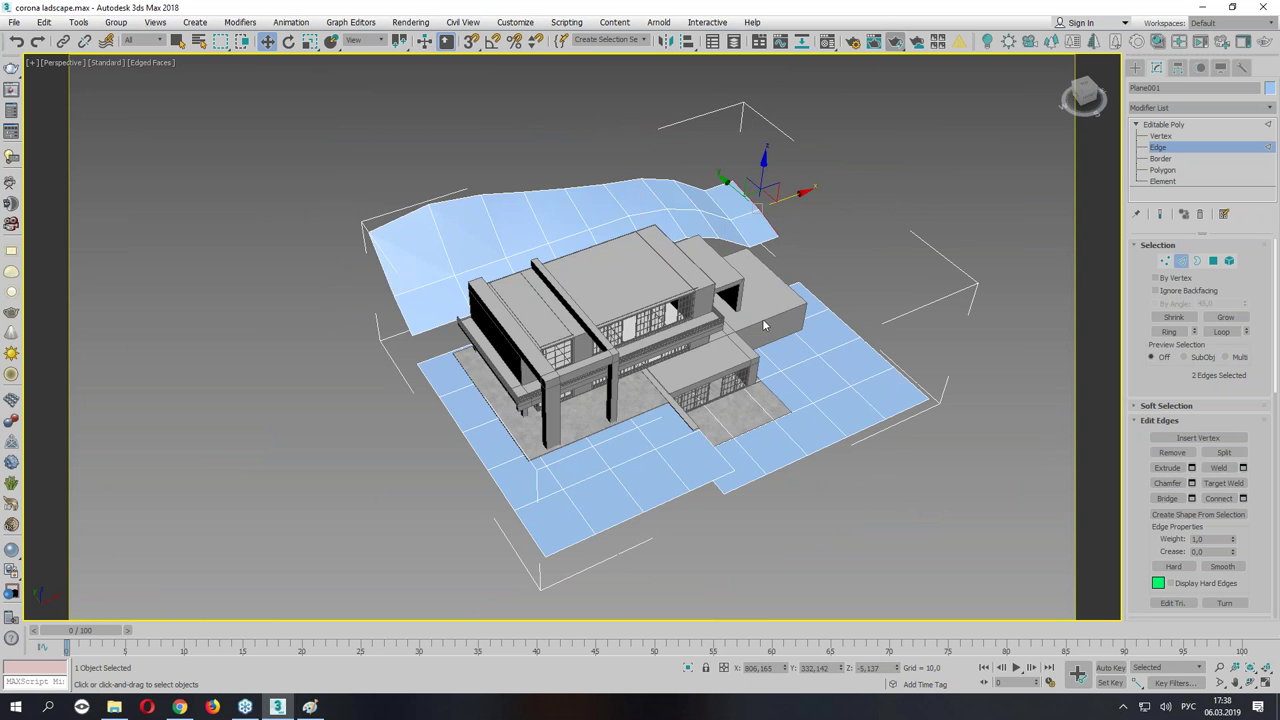
Isolate the ground plane and orbit around it to inspect the separate sections.
click(1157, 148)
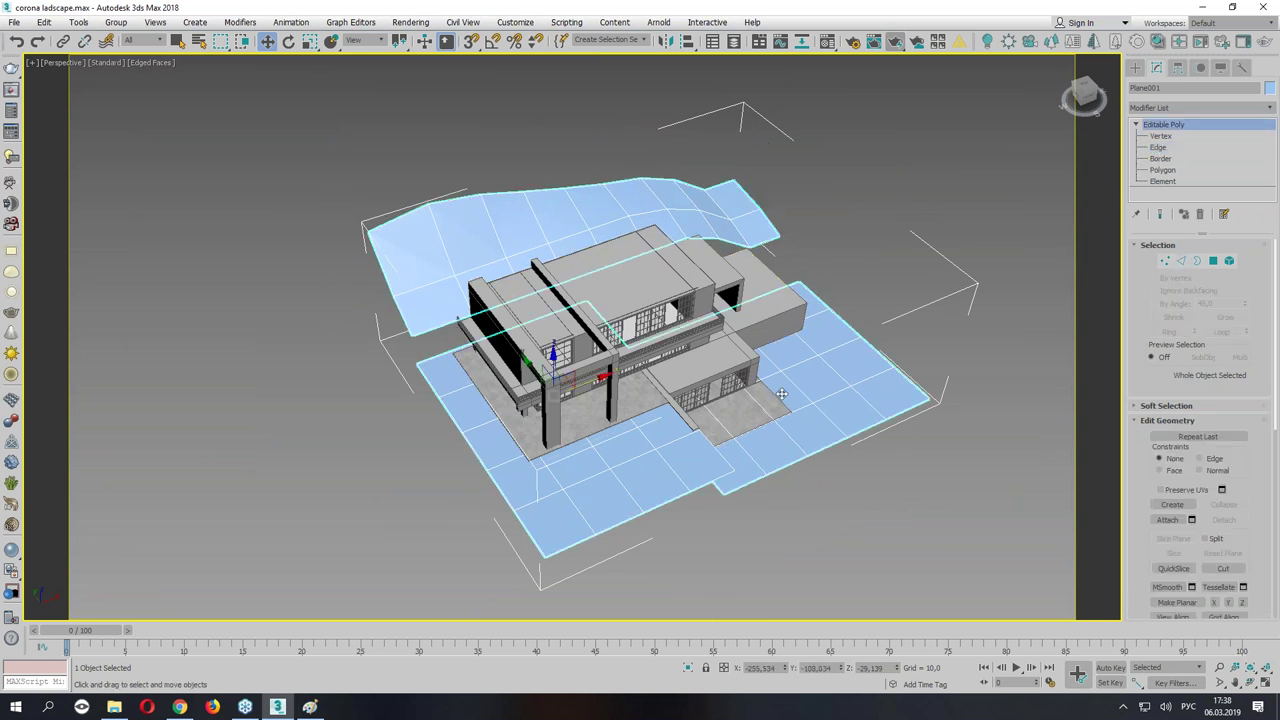
click(687, 669)
mouse_move(748, 539)
alt+middle_down()
mouse_move(643, 477)
mouse_move(620, 438)
mouse_move(809, 479)
mouse_move(809, 449)
mouse_move(843, 471)
mouse_move(827, 463)
alt+middle_up()
click(1160, 136)
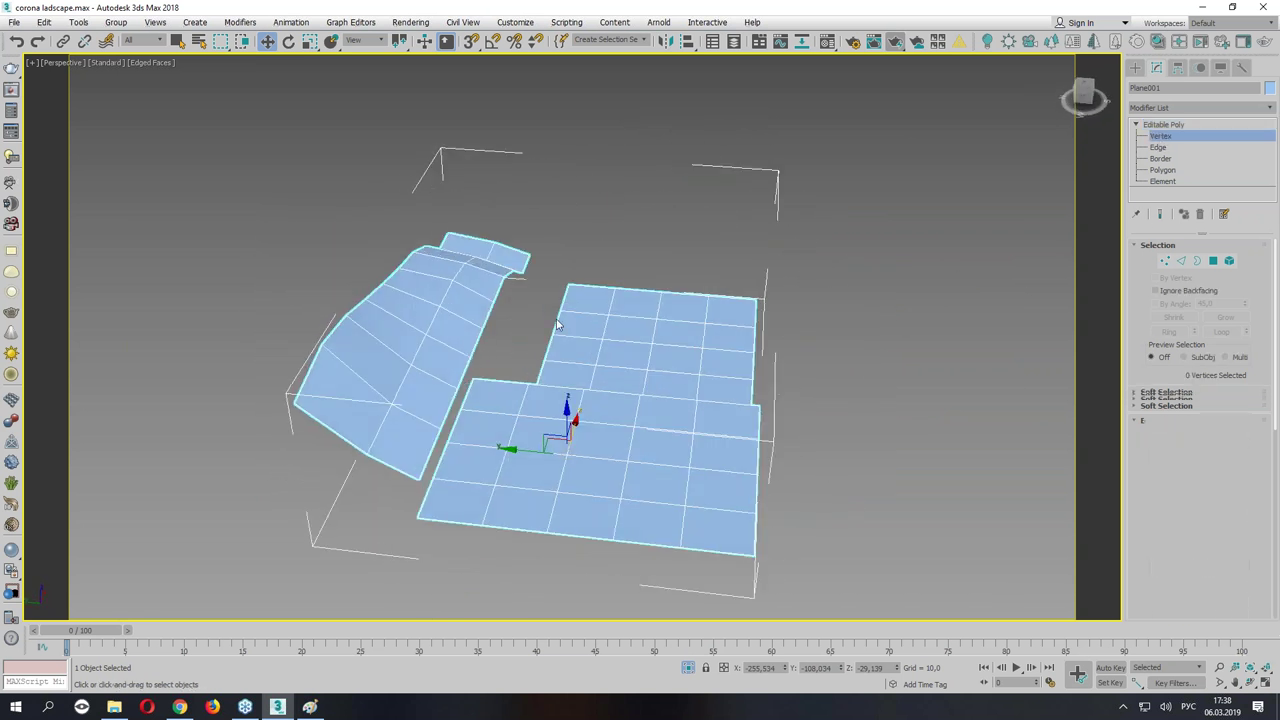
mouse_move(508, 350)
alt+middle_down()
mouse_move(472, 452)
mouse_move(482, 393)
alt+middle_up()
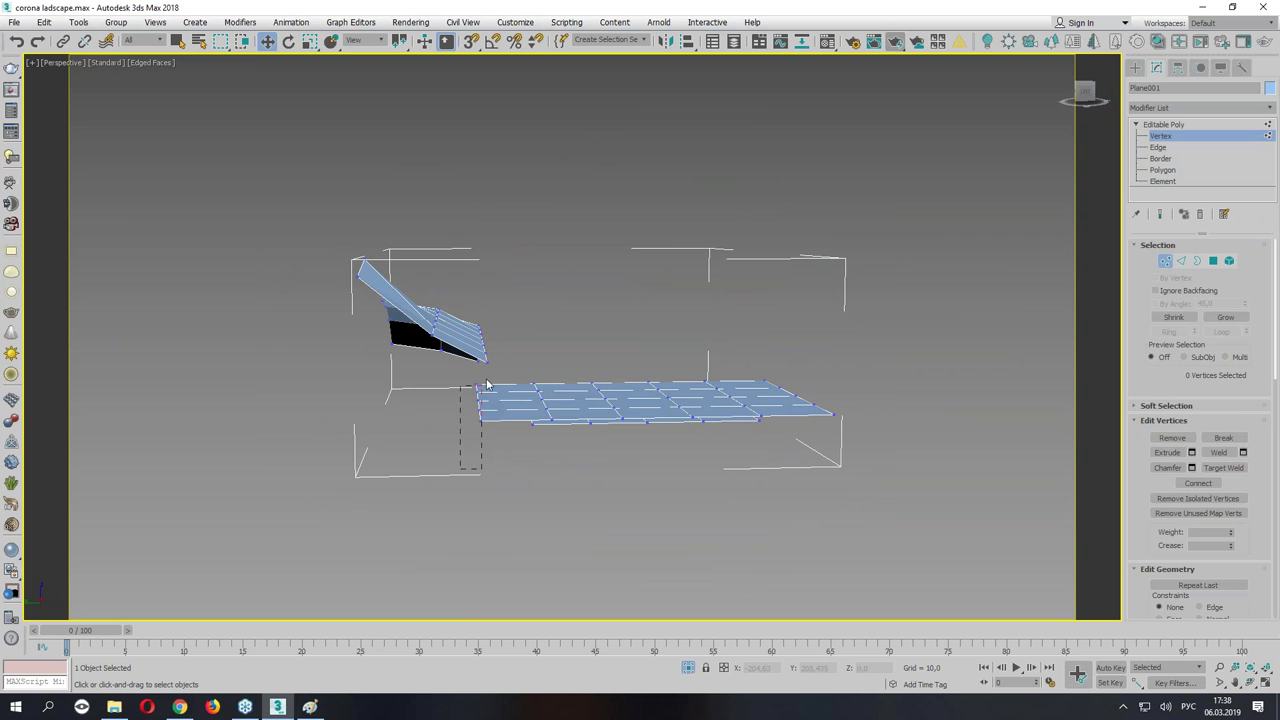
Select the seam's border edges and move that edge row up in the Top view.
key(2)
ctrl+click(475, 410)
alt+middle_drag(475, 410, 438, 425)
key(alt+w)
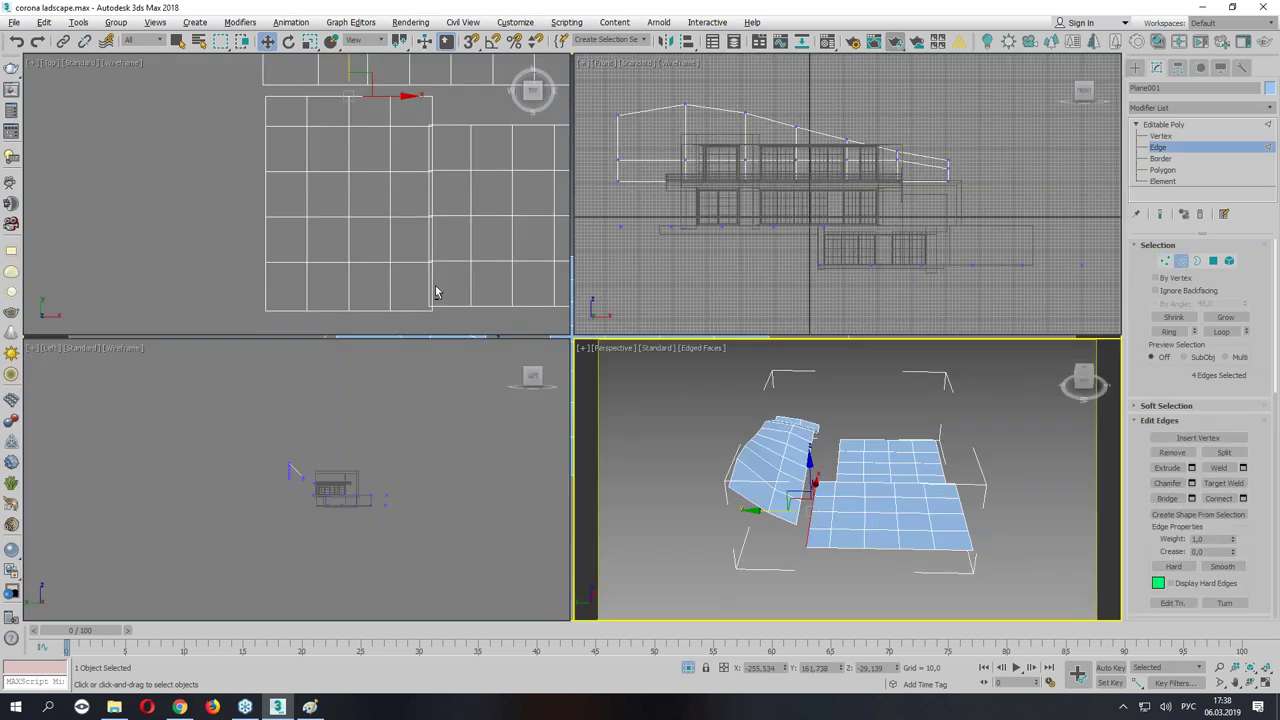
scroll(369, 157, up, 3)
drag(326, 181, 327, 165)
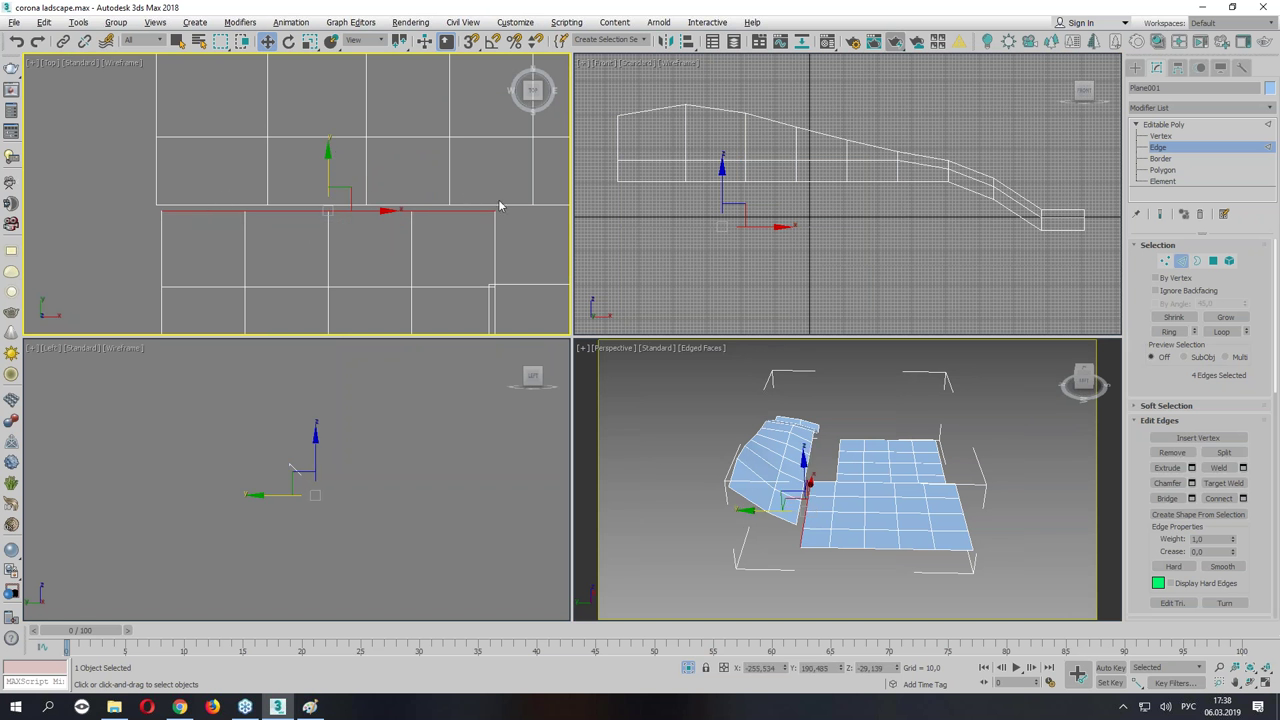
scroll(500, 206, up, 2)
Add another border edge and move the edge row up to meet the neighbouring plane.
right_click(715, 467)
key(alt+w)
mouse_move(715, 467)
alt+middle_down()
mouse_move(615, 407)
mouse_move(421, 422)
alt+middle_up()
ctrl+click(443, 443)
key(alt+w)
middle_click(428, 251)
key(alt+w)
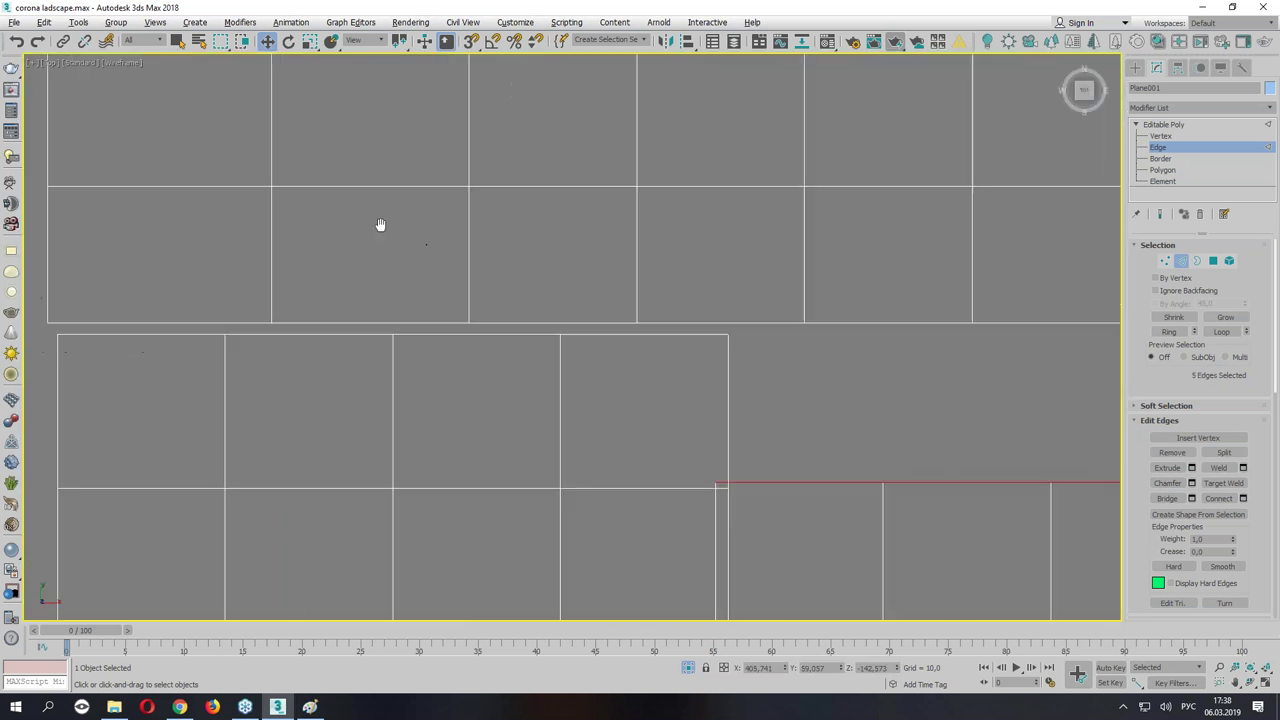
scroll(380, 224, down, 3)
drag(706, 333, 720, 257)
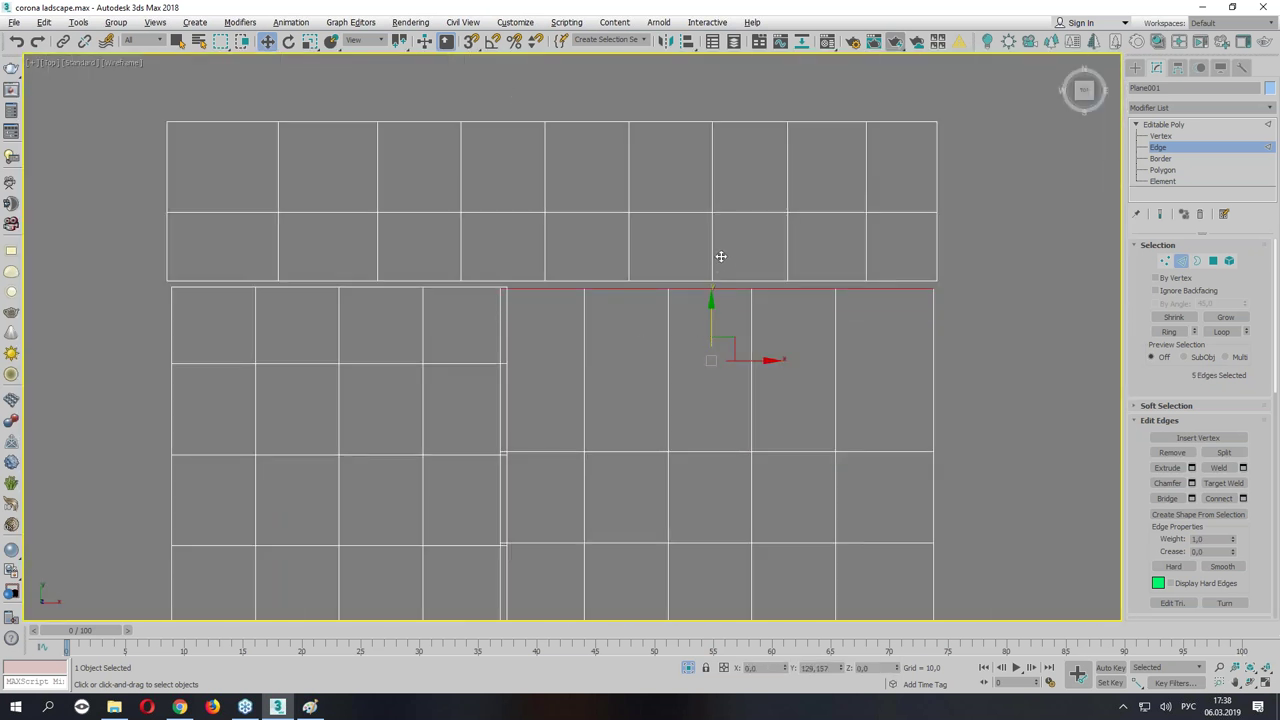
Slide the lower plane's vertical border edge left to close the gap in plan.
click(506, 325)
scroll(589, 314, down, 2)
drag(564, 386, 552, 386)
click(762, 492)
key(p)
mouse_move(569, 420)
alt+middle_down()
mouse_move(756, 408)
mouse_move(731, 417)
alt+middle_up()
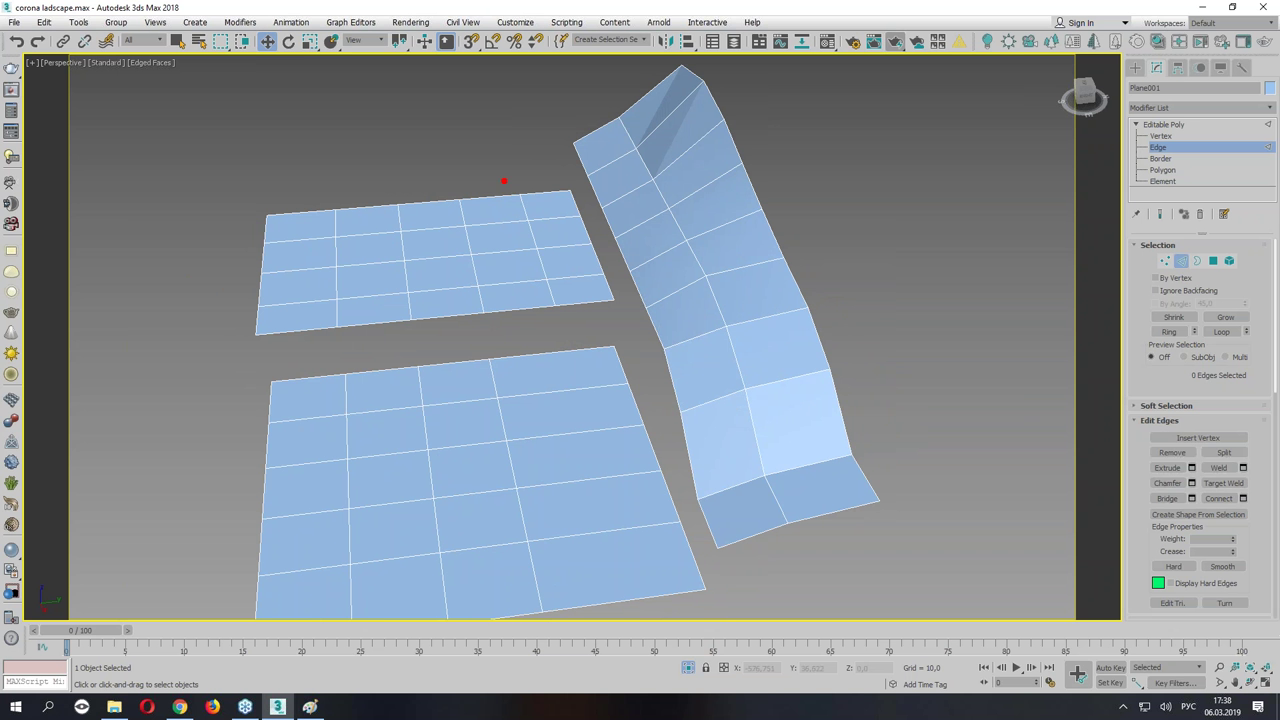
Connect the six vertical edges across the lower plane with a new edge loop.
drag(544, 361, 612, 603)
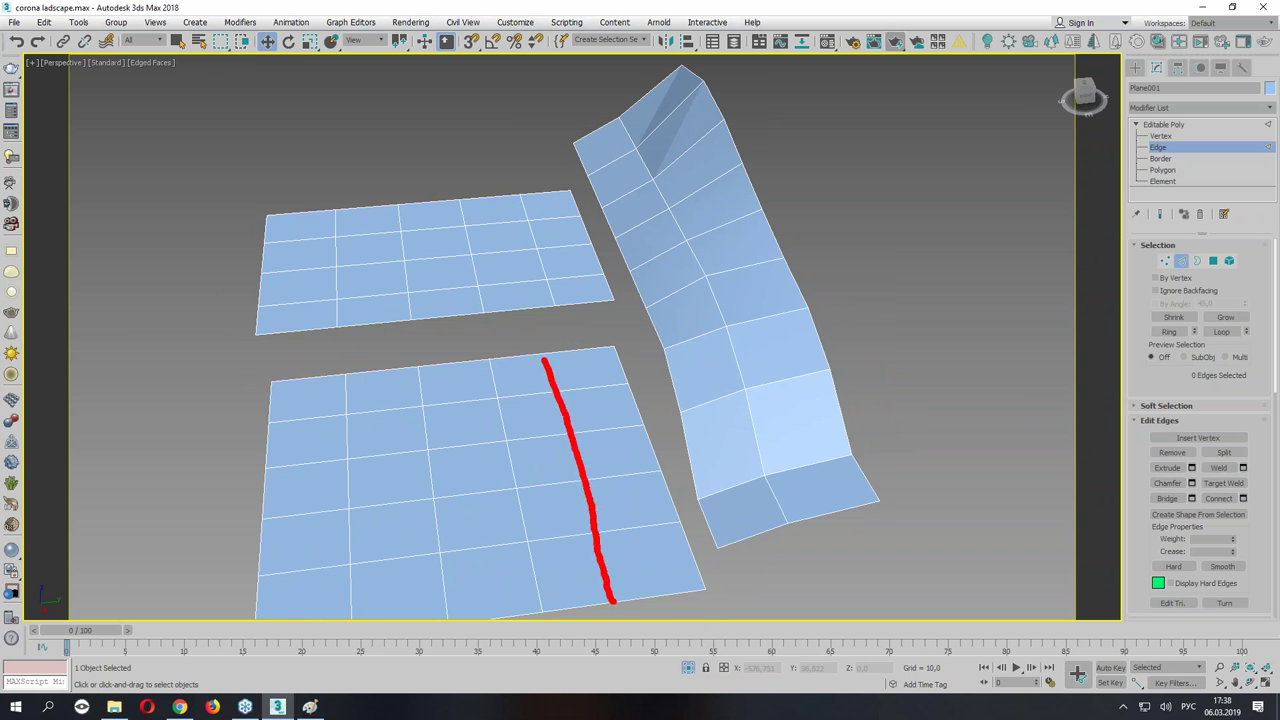
alt+middle_drag(560, 225, 491, 219)
mouse_move(516, 268)
alt+middle_down()
mouse_move(643, 386)
mouse_move(501, 330)
alt+middle_up()
drag(869, 351, 870, 352)
click(1217, 497)
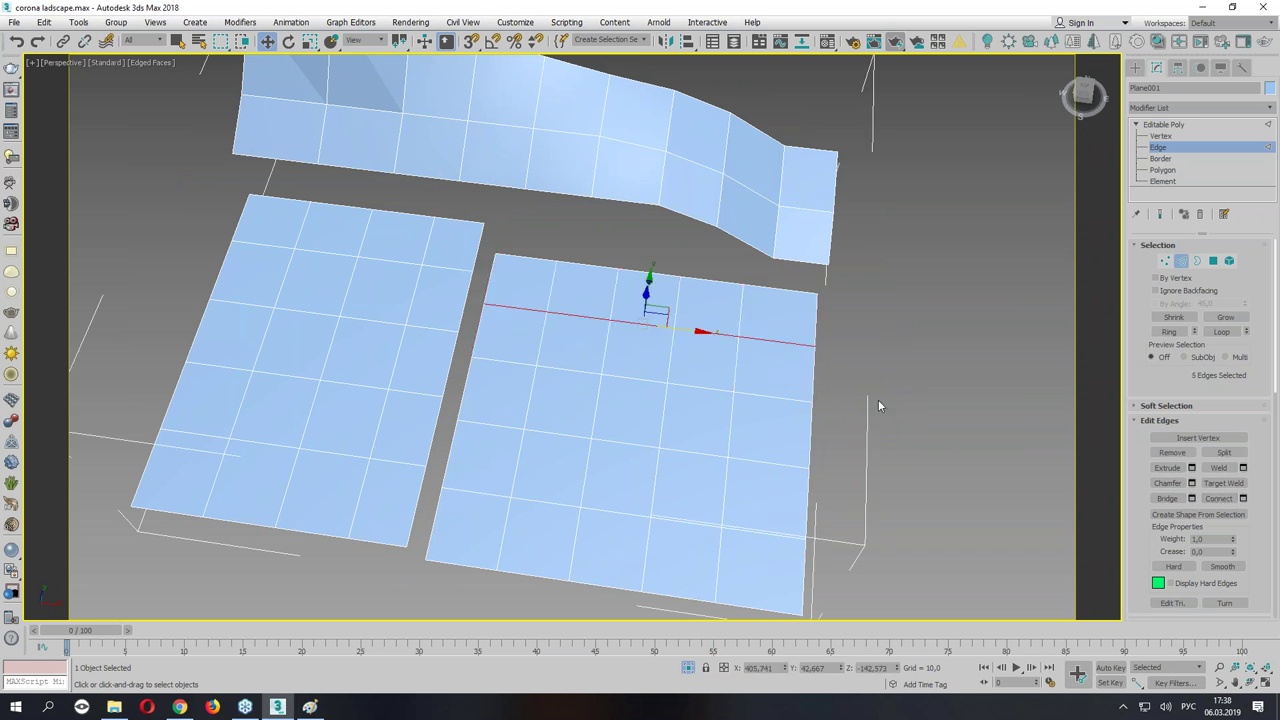
Bridge the upper plane's bottom border edge to the lower plane's facing top edge.
alt+middle_drag(847, 397, 608, 308)
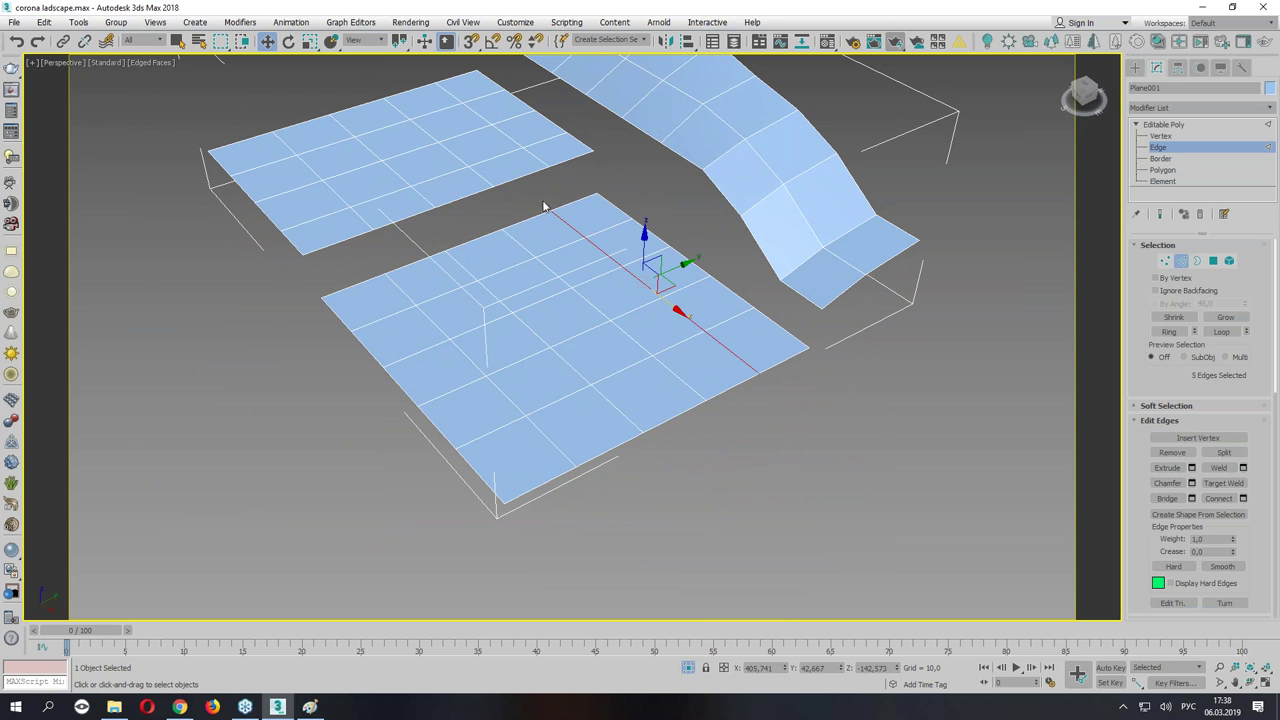
click(470, 199)
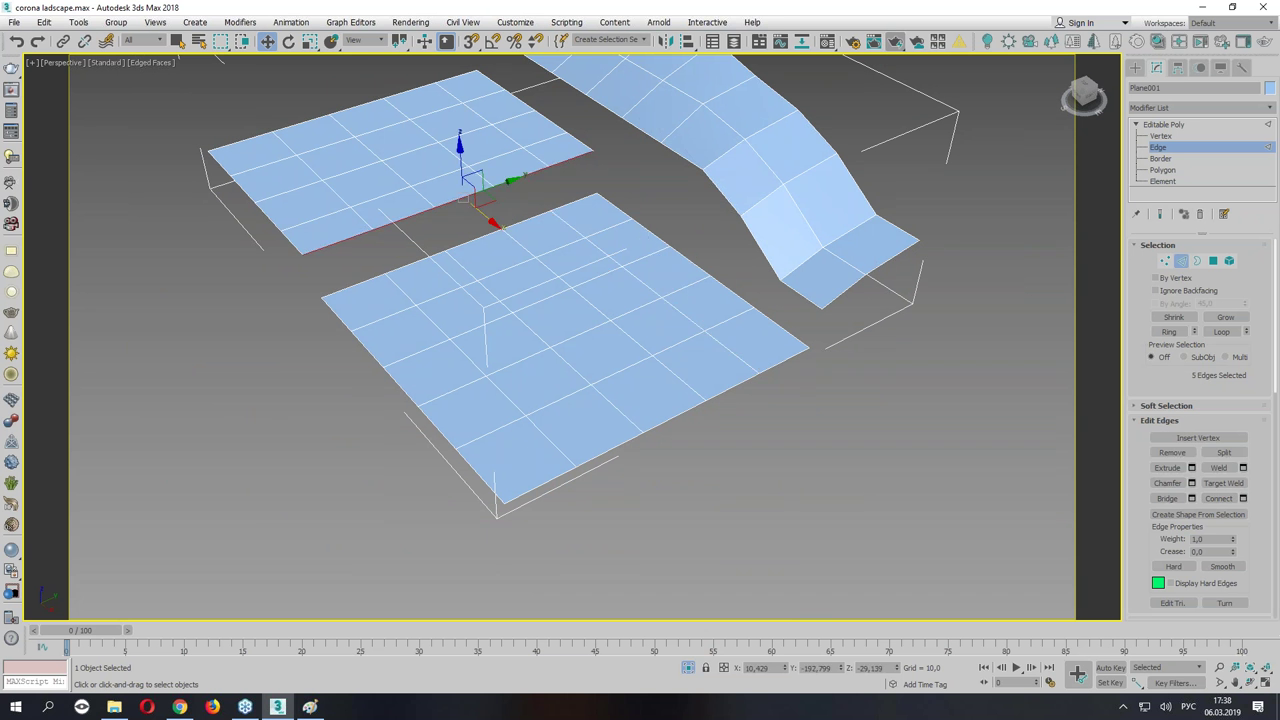
ctrl+click(460, 245)
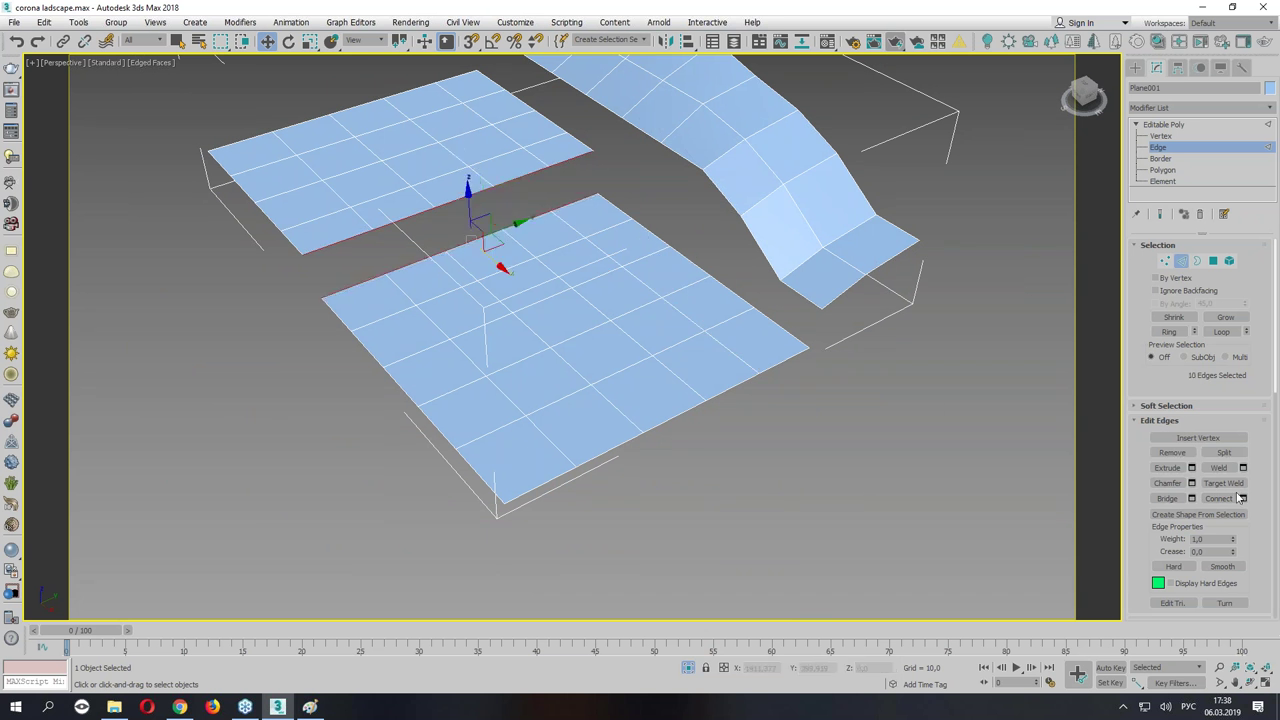
click(1167, 498)
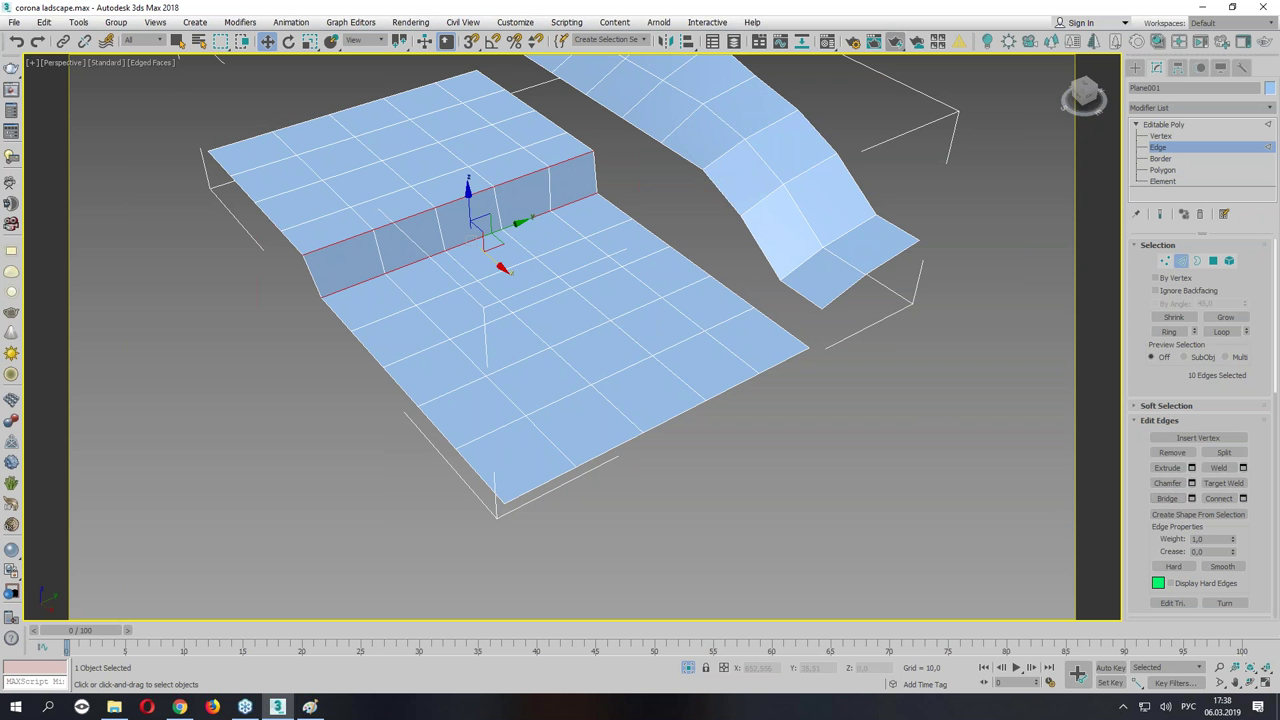
Bridge the hillside's border loop to the lower plane's long top border, forming a wall.
alt+middle_drag(768, 334, 651, 240)
double_click(566, 204)
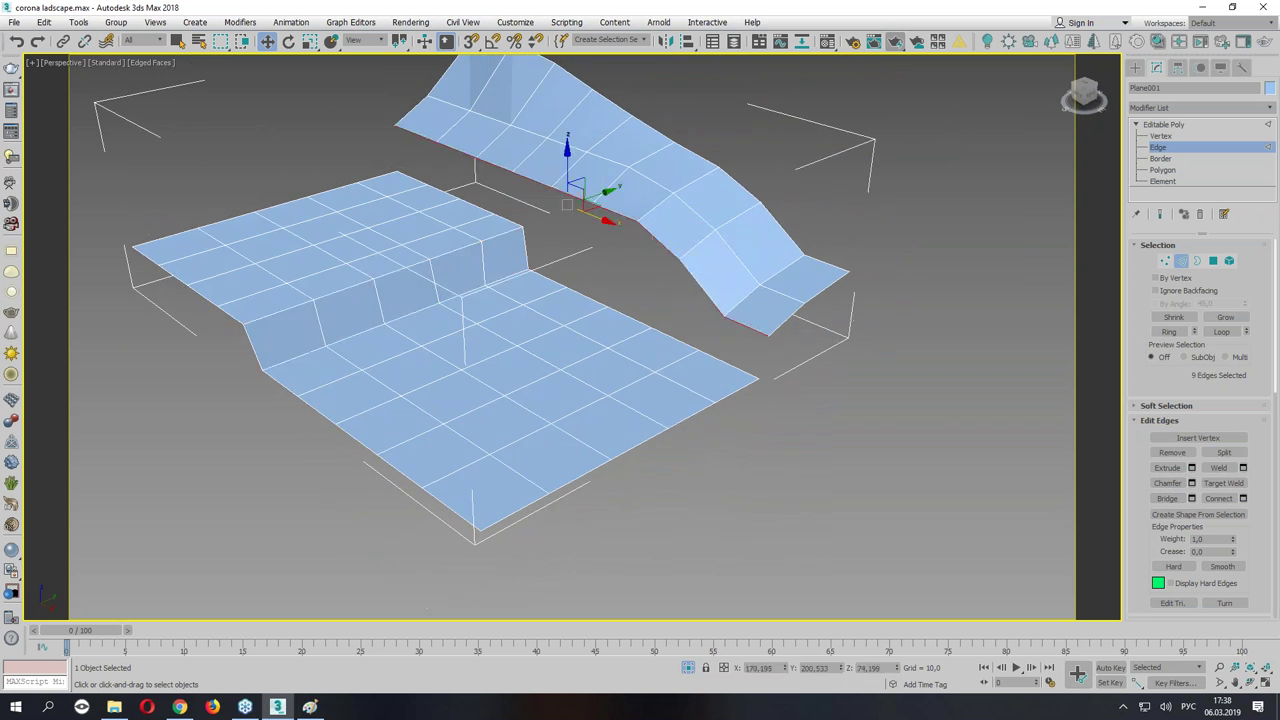
ctrl+double_click(630, 321)
click(1167, 498)
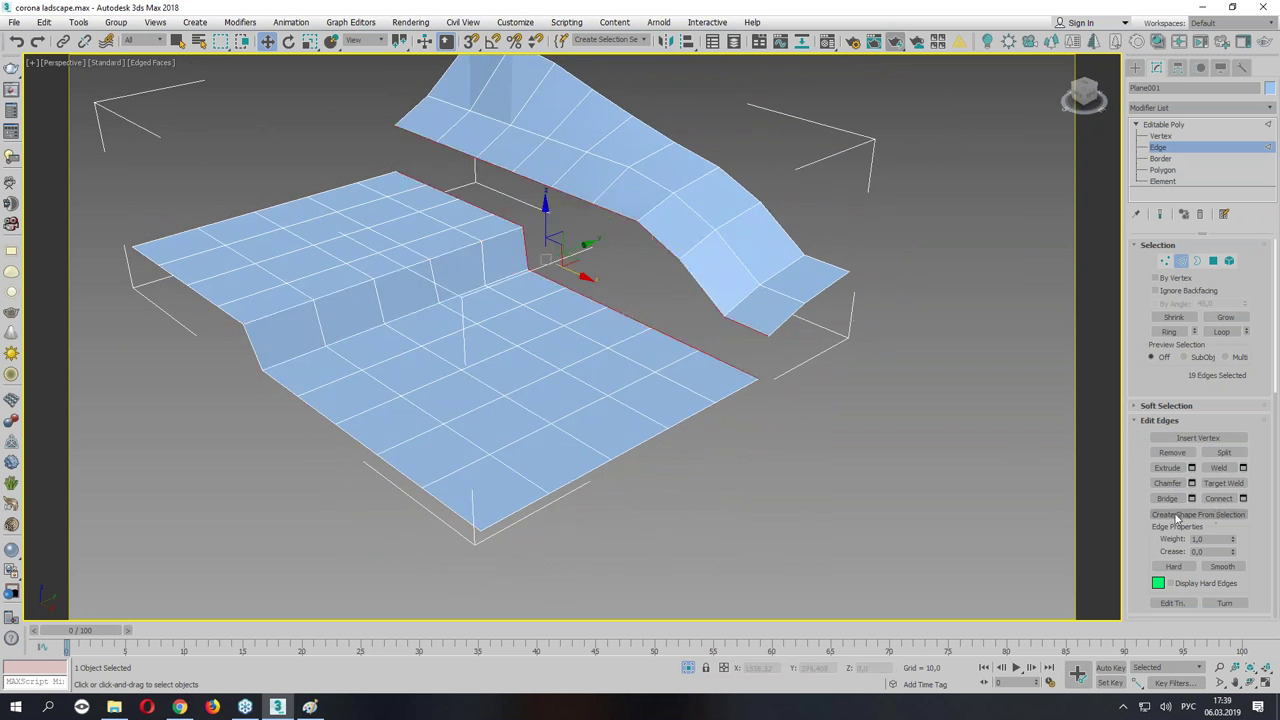
Zoom in to inspect the new connecting wall, then clear the edge selection.
mouse_move(633, 282)
alt+middle_down()
mouse_move(622, 268)
mouse_move(580, 297)
alt+middle_up()
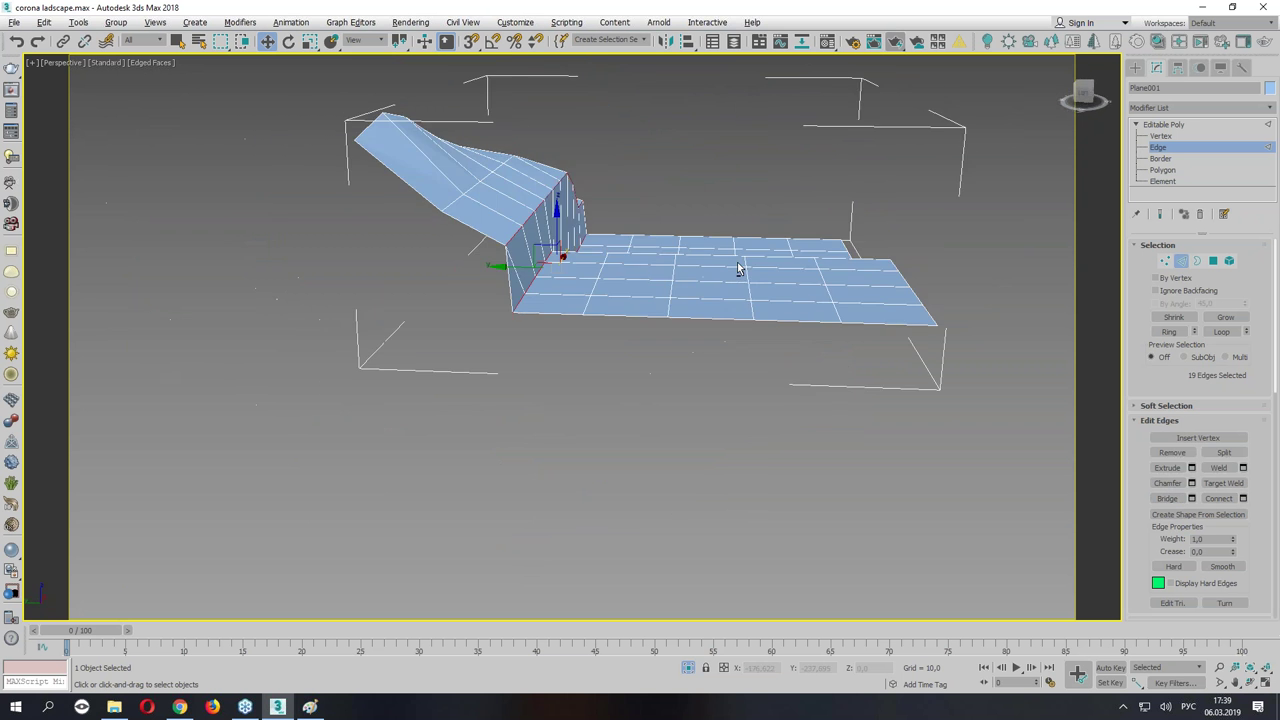
scroll(446, 251, up, 2)
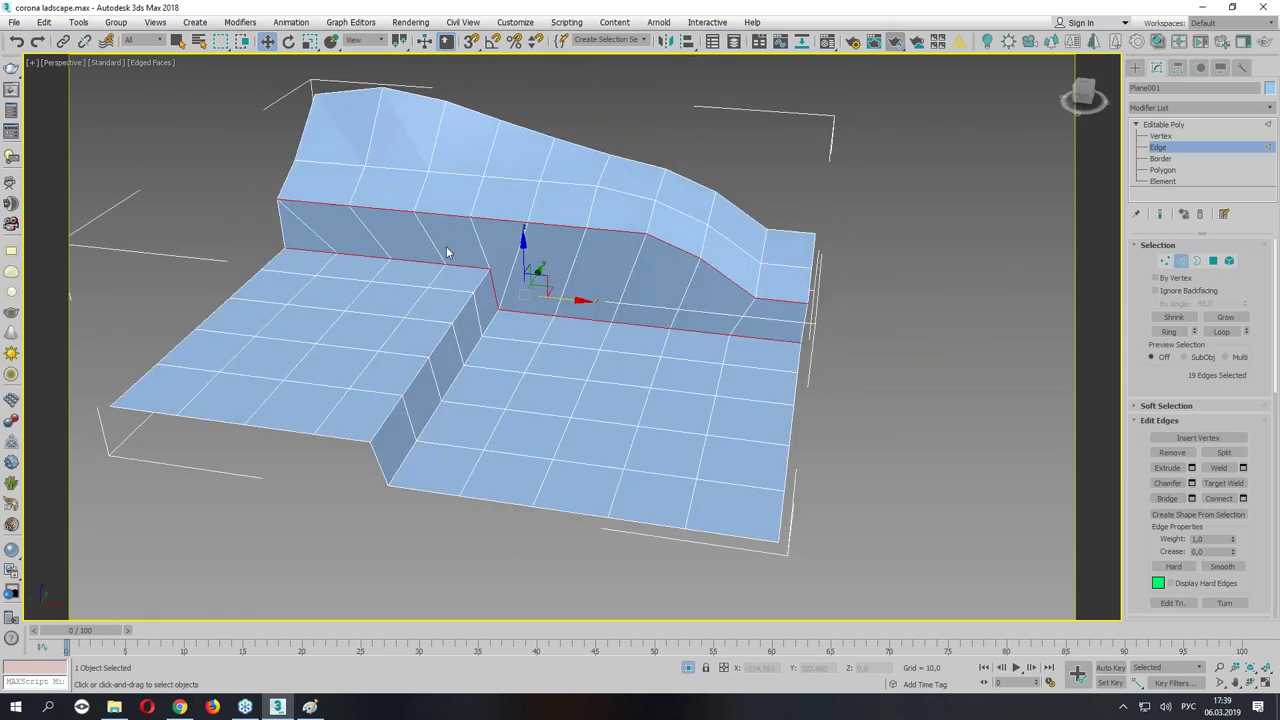
scroll(373, 239, up, 2)
scroll(373, 239, up, 1)
scroll(416, 254, up, 1)
click(377, 251)
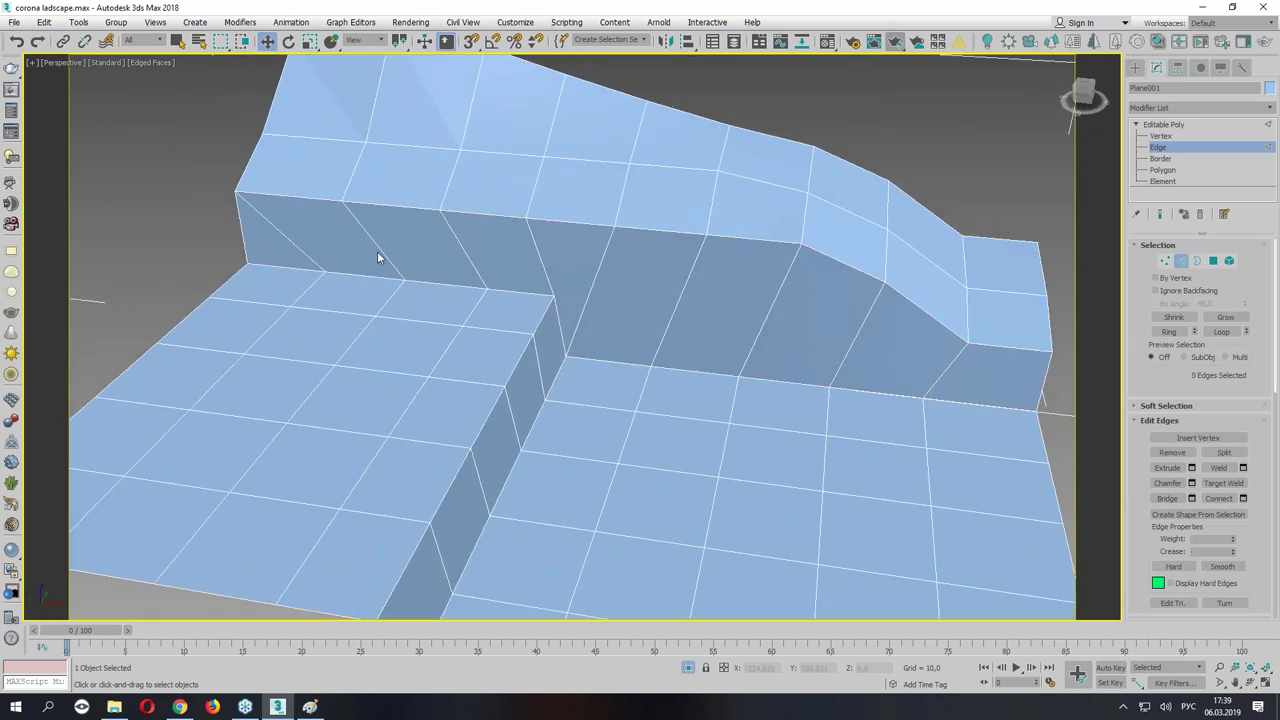
click(300, 250)
alt+middle_drag(300, 250, 334, 255)
click(334, 255)
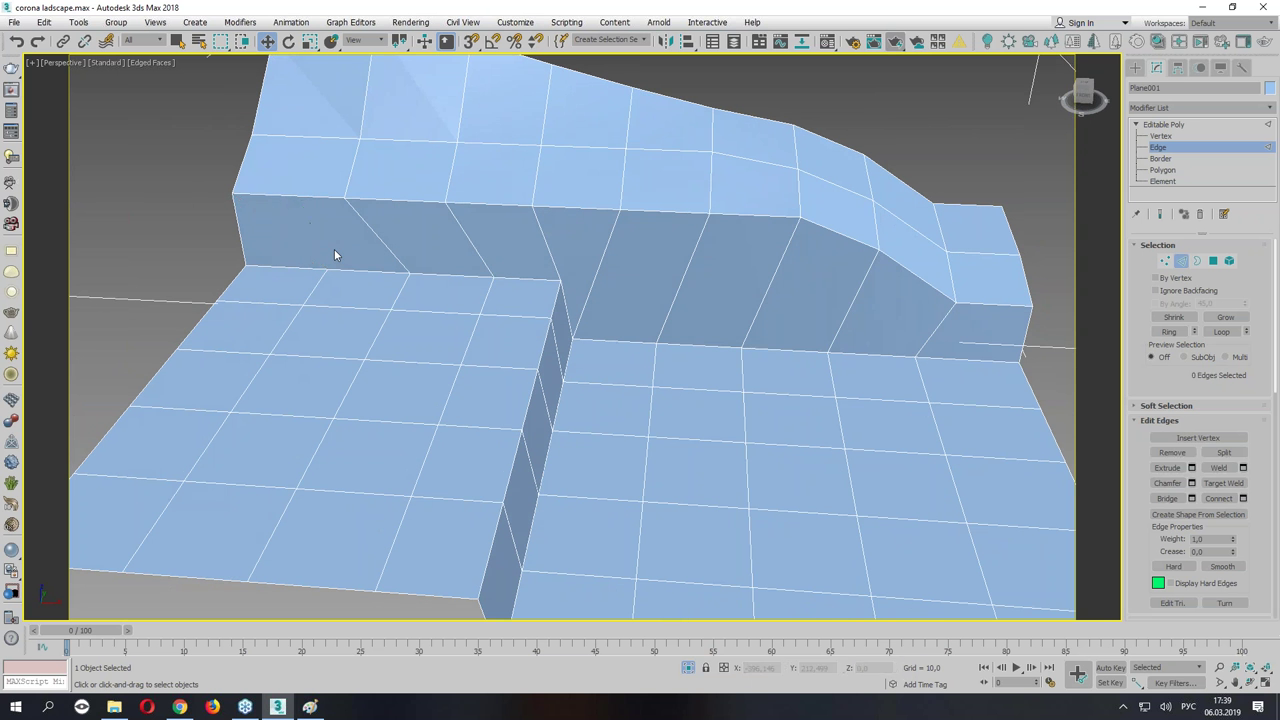
Cut a new vertical edge up the hillside wall from its bottom to its top.
key(1)
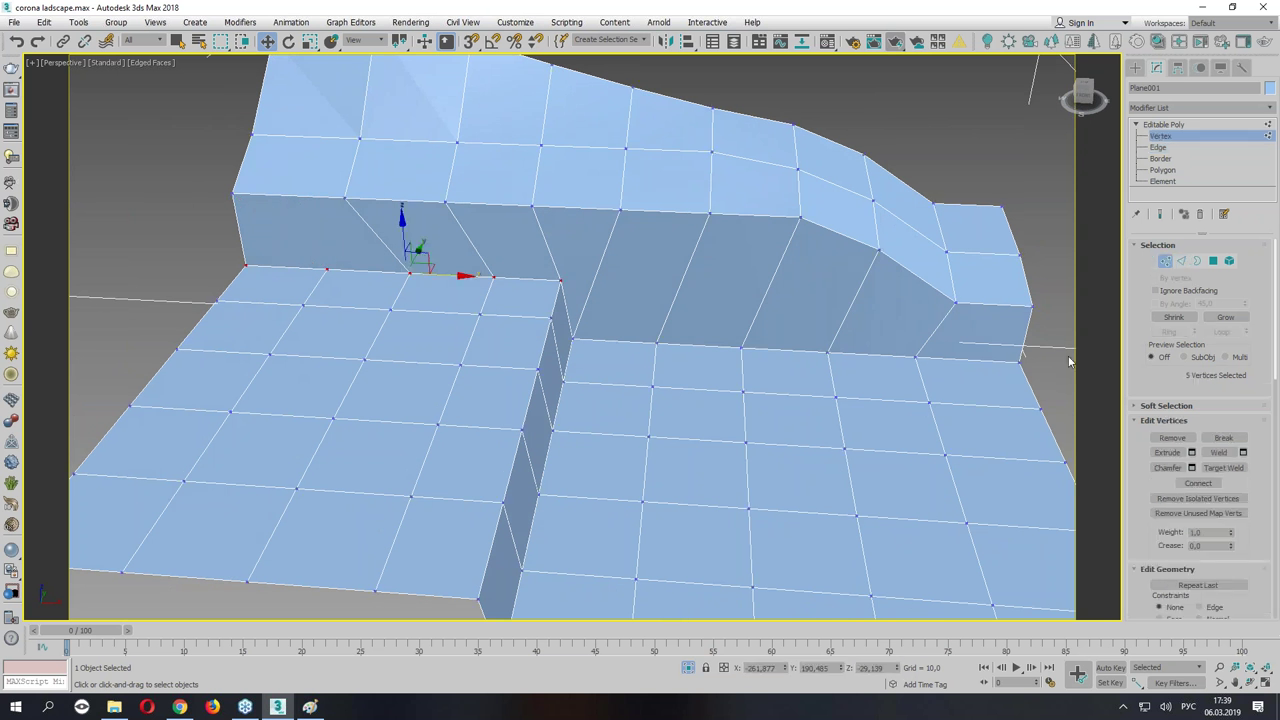
drag(1221, 502, 1212, 211)
click(1223, 426)
scroll(631, 420, up, 3)
click(445, 357)
click(444, 289)
click(443, 112)
Nudge the new cut's top vertex and return to the whole Editable Poly object.
key(w)
click(476, 108)
drag(479, 78, 472, 92)
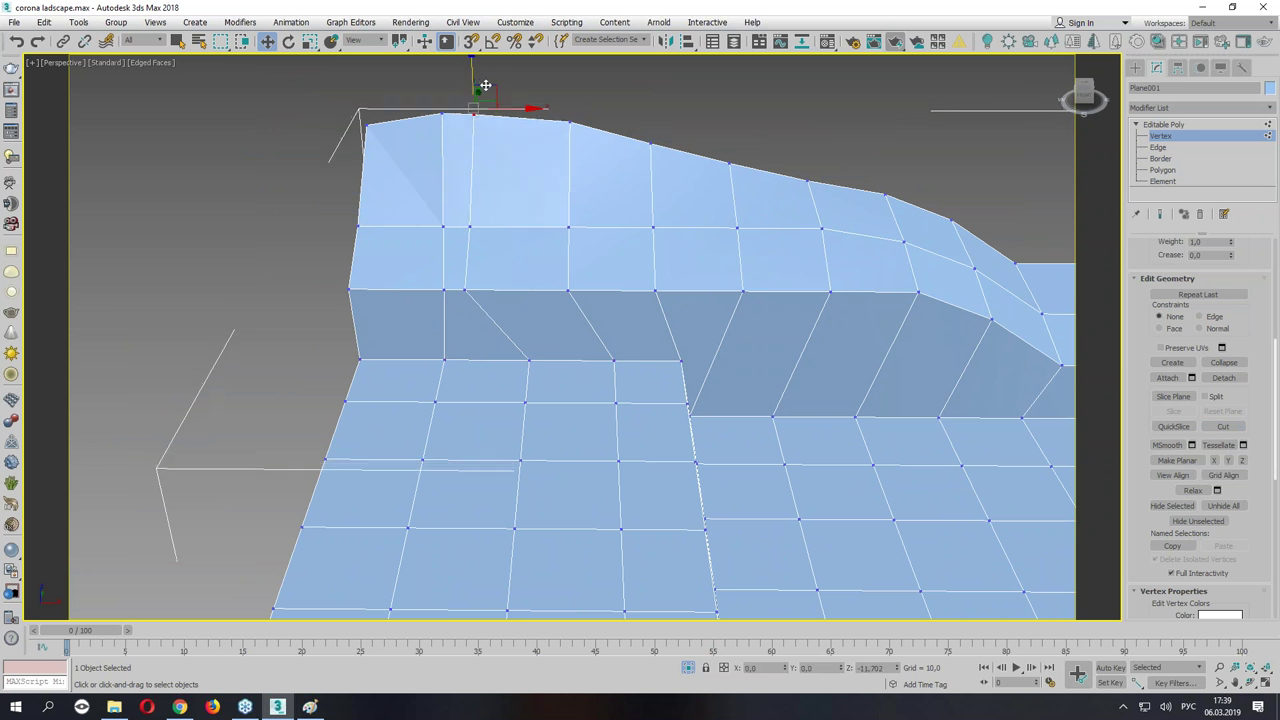
mouse_move(700, 222)
alt+middle_down()
mouse_move(791, 309)
mouse_move(714, 263)
mouse_move(609, 274)
mouse_move(700, 265)
alt+middle_up()
click(1187, 140)
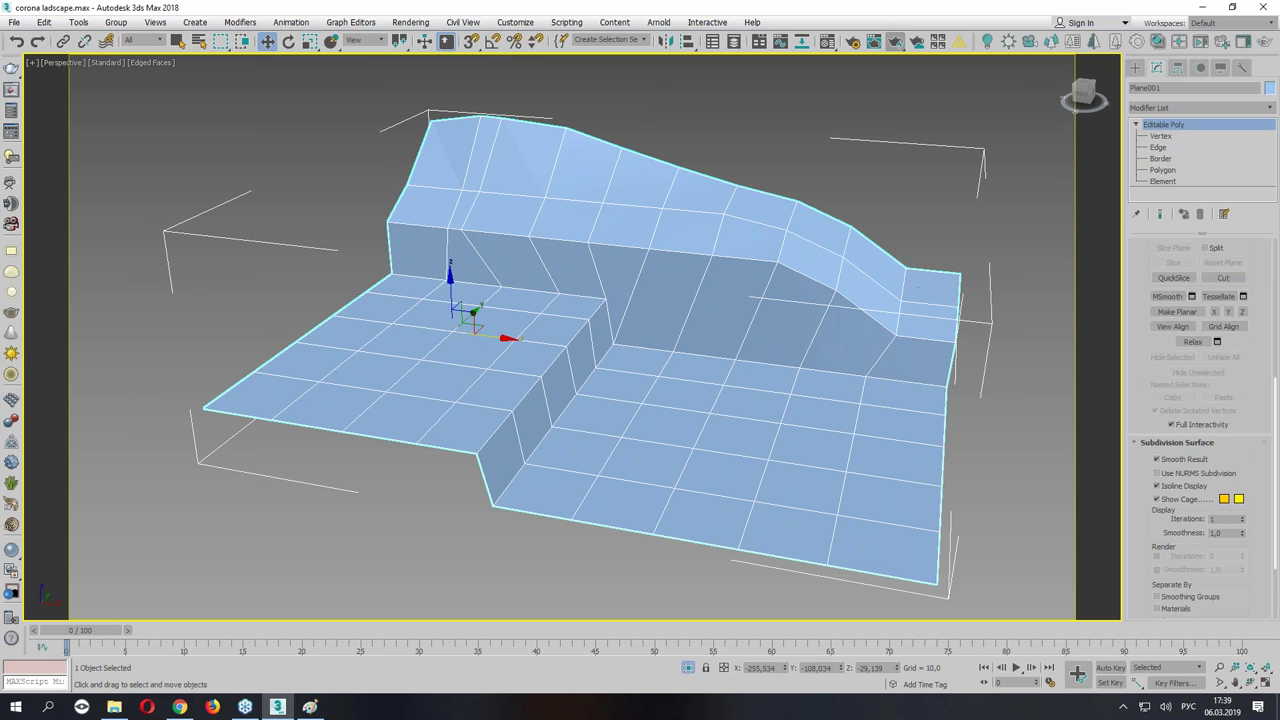
click(1165, 110)
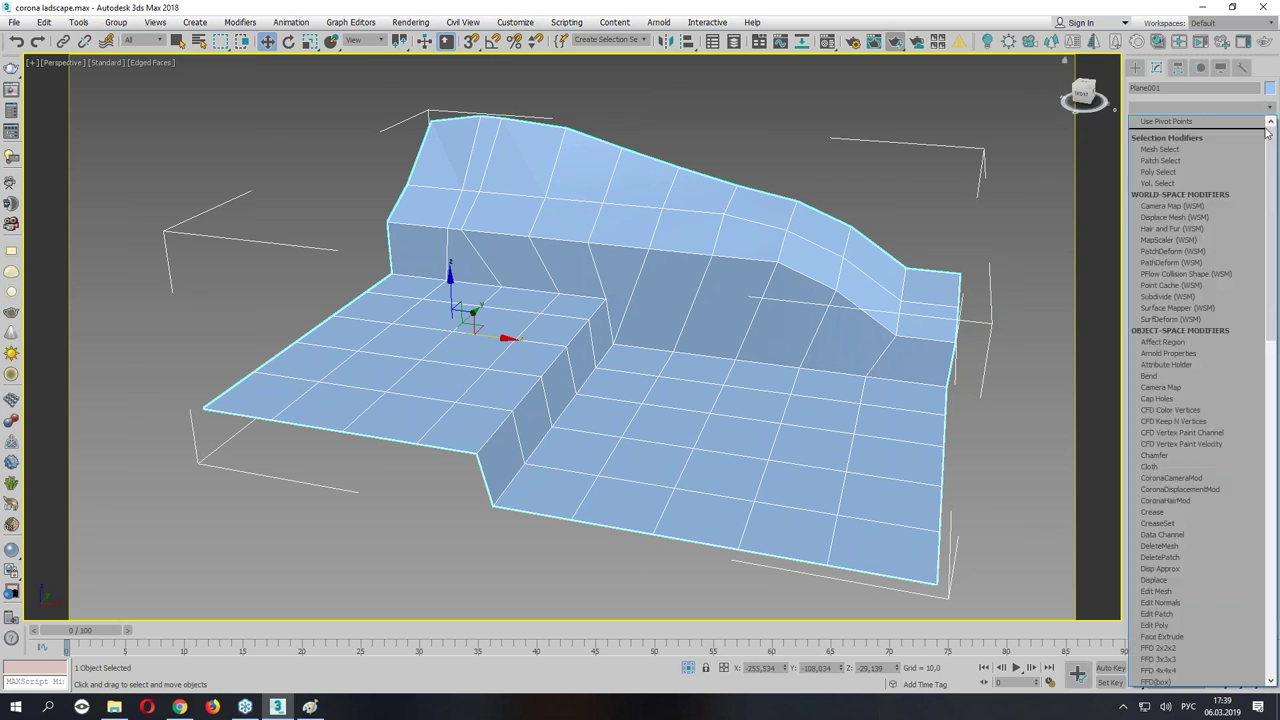
Add an OpenSubdiv modifier to the terrain and raise its Iterations to 3.
mouse_move(1269, 132)
mouse_down()
mouse_move(1273, 470)
mouse_move(1272, 418)
mouse_up()
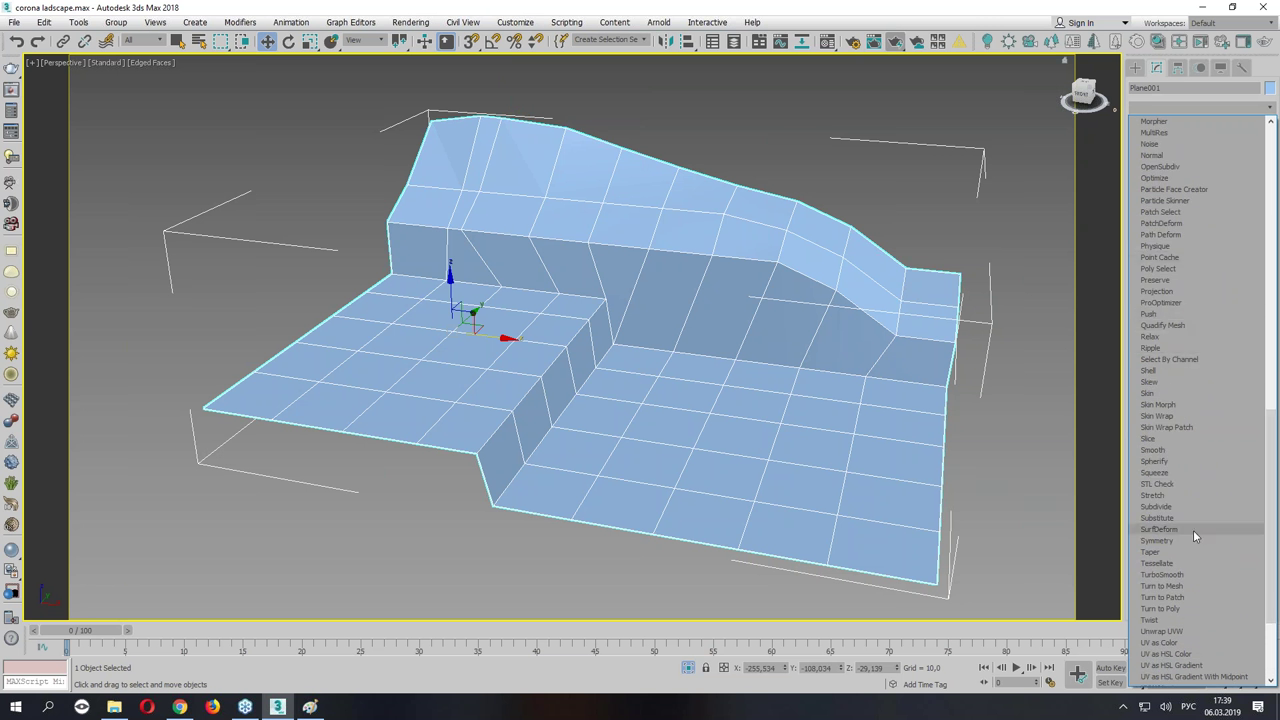
scroll(1193, 537, down, 2)
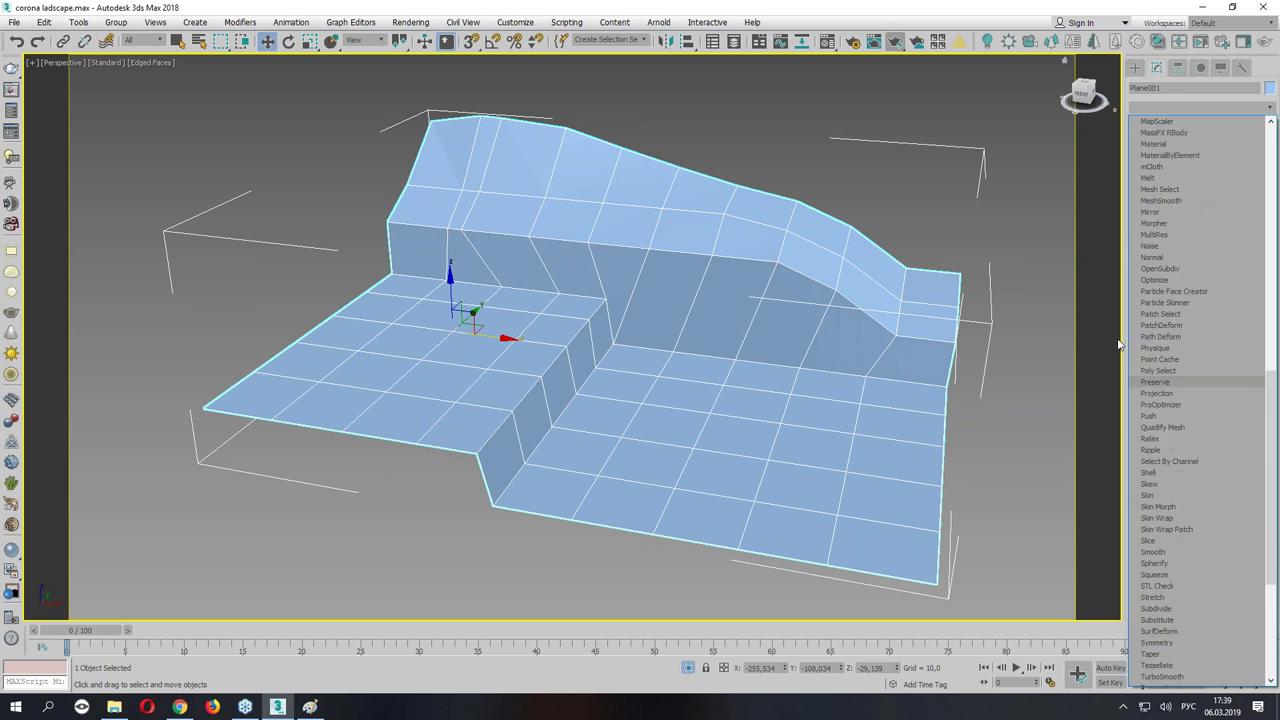
scroll(1147, 218, up, 5)
click(1160, 268)
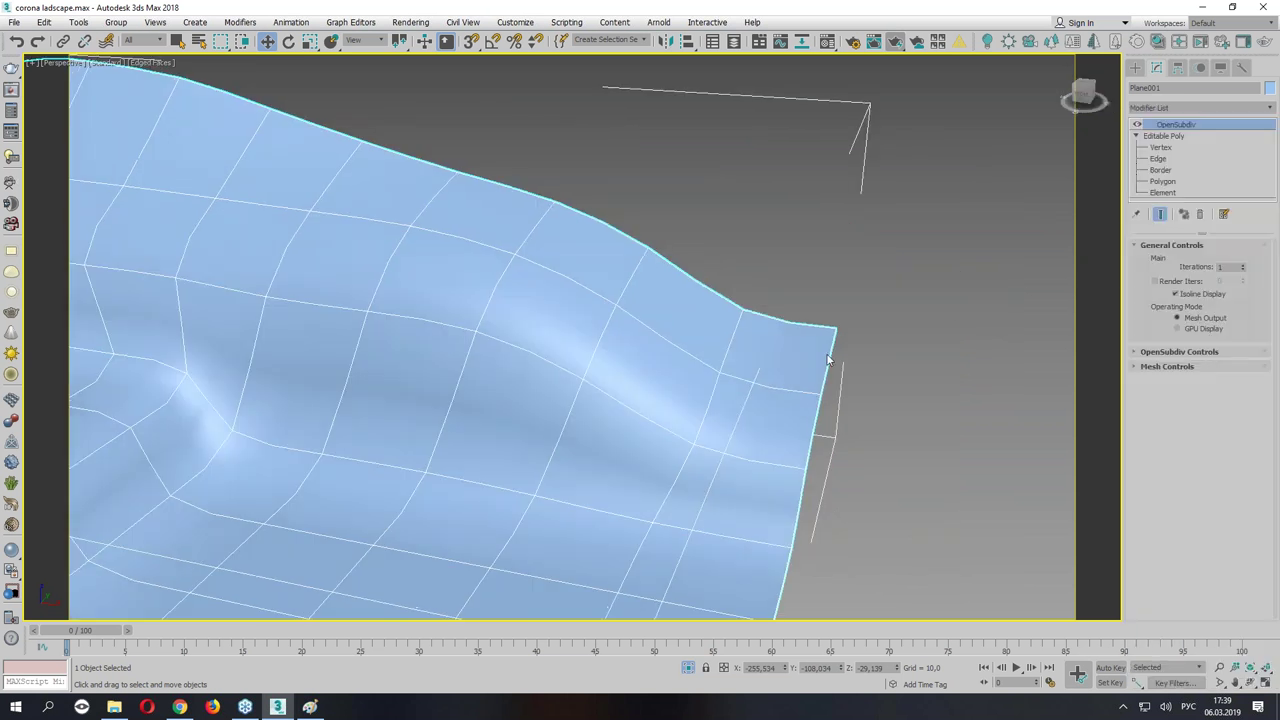
scroll(603, 395, down, 3)
scroll(810, 327, down, 2)
click(1246, 264)
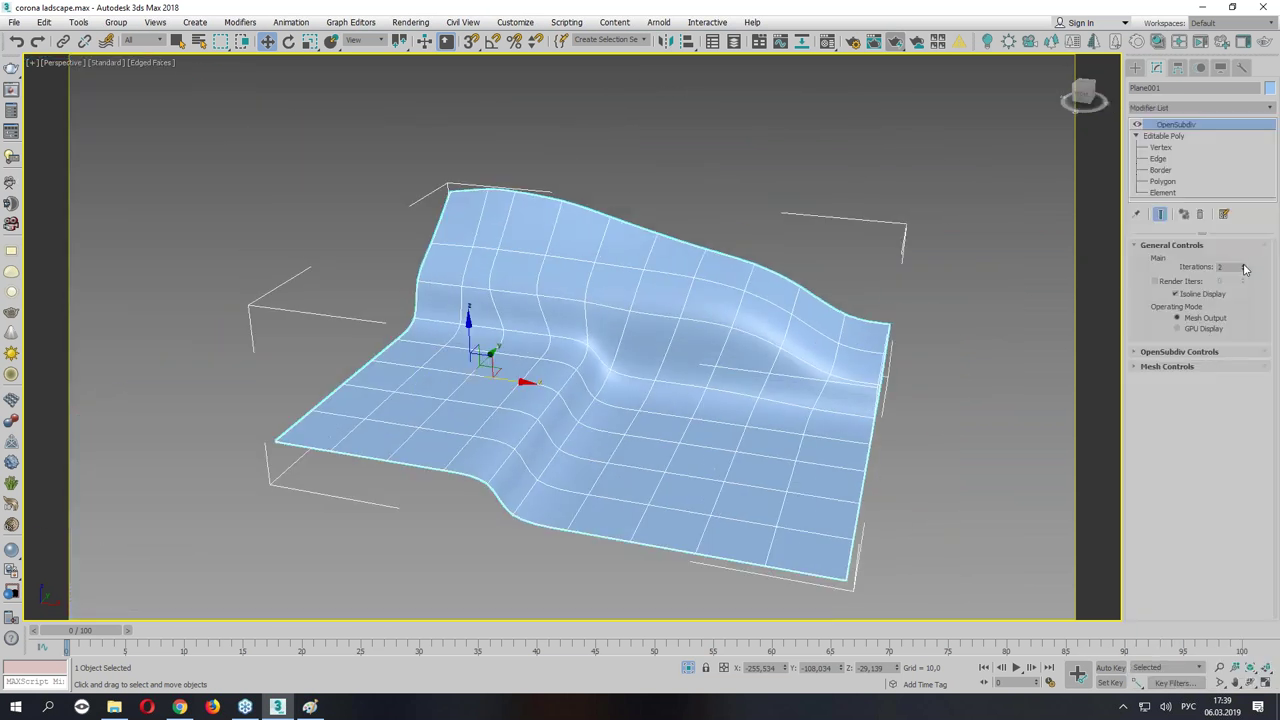
Inspect the smoothed slopes, then return to editing the base mesh edges.
alt+middle_drag(921, 357, 866, 329)
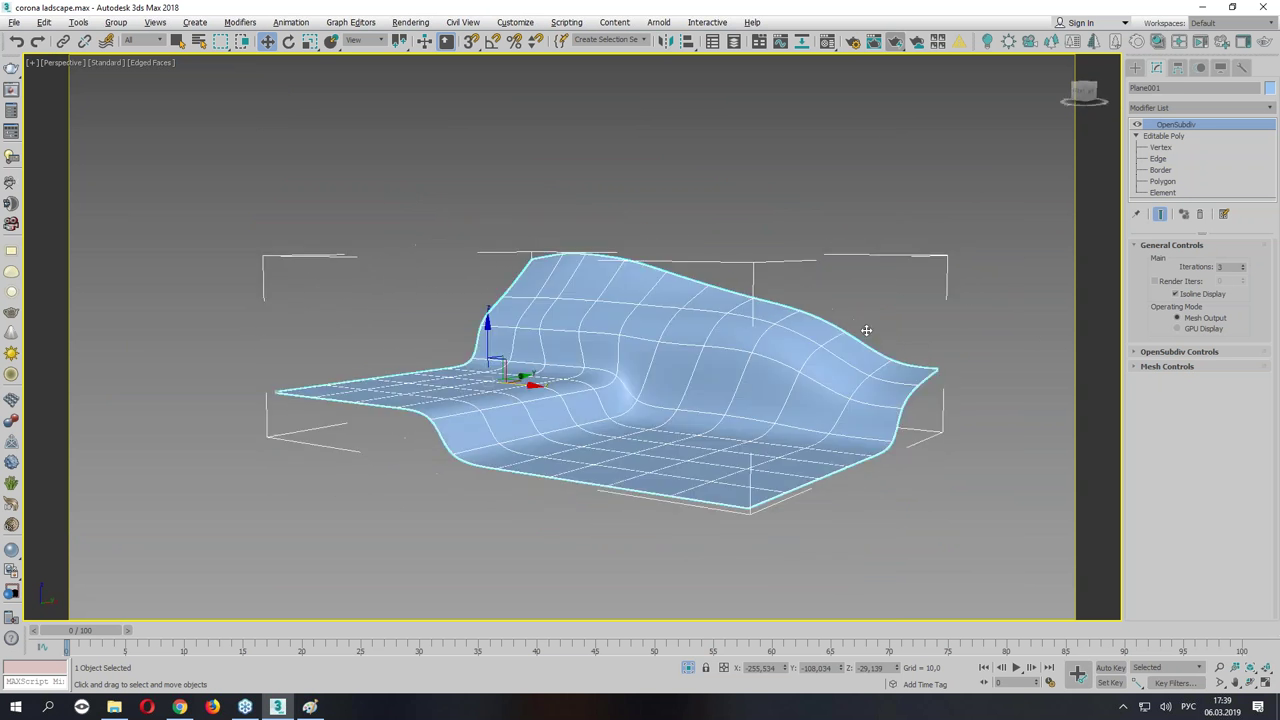
scroll(512, 272, up, 3)
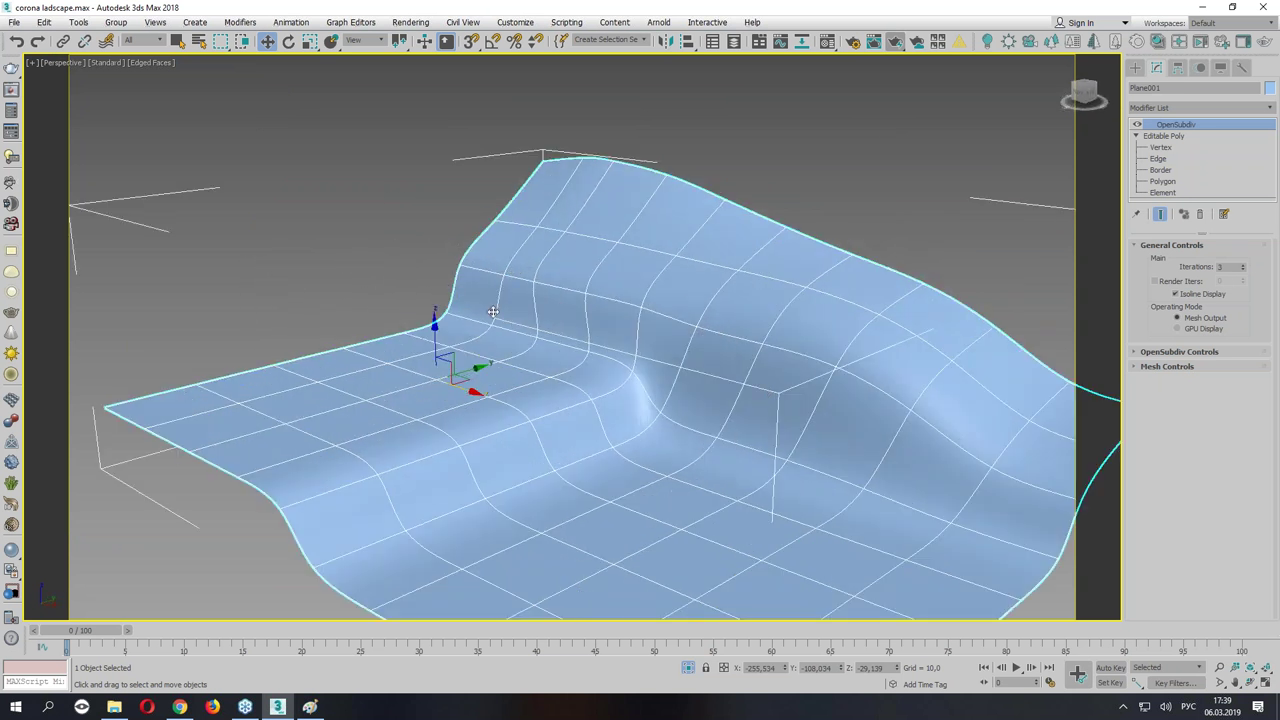
alt+middle_drag(784, 446, 752, 388)
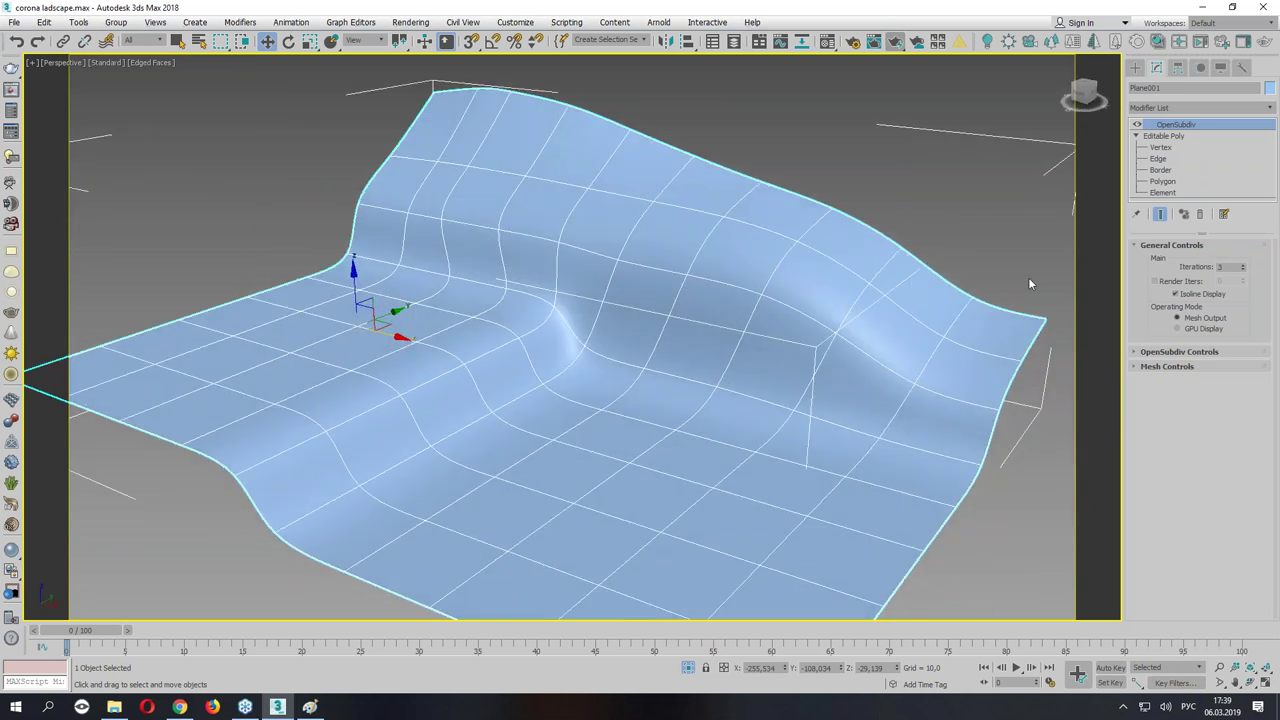
click(1170, 158)
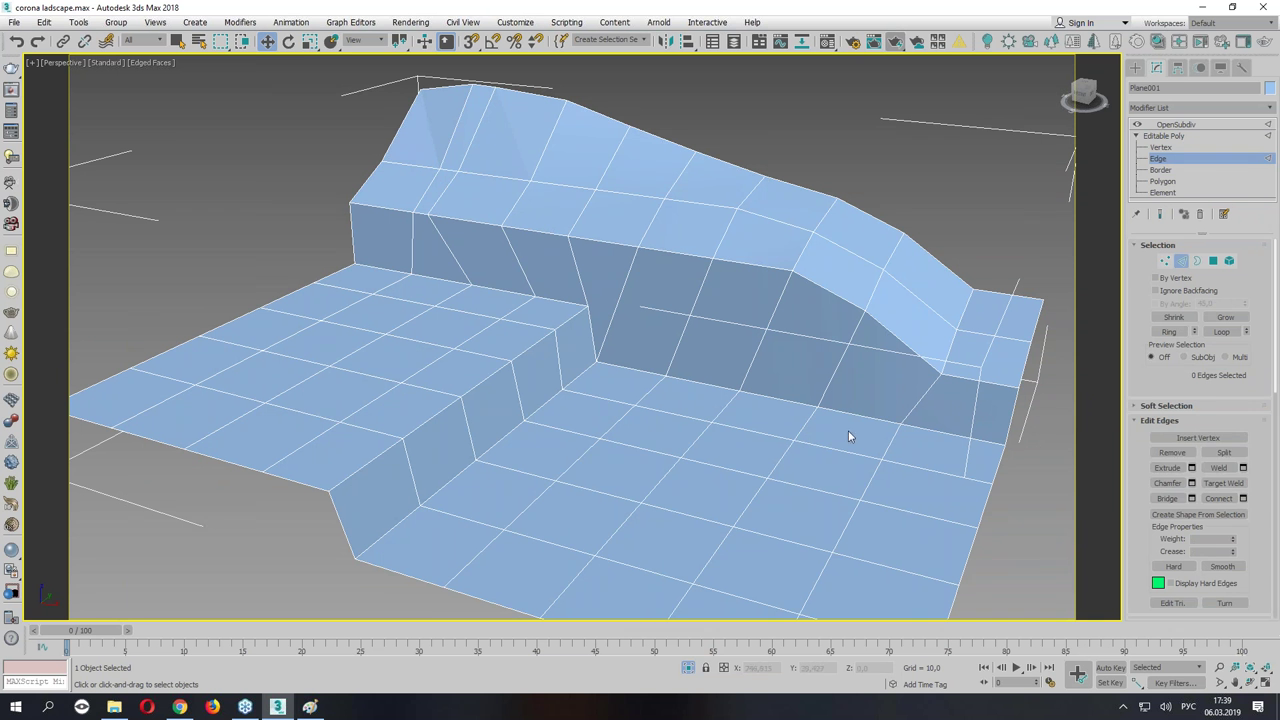
Chamfer the edge loop along the terrain step's top ridge.
mouse_move(785, 415)
alt+middle_down()
mouse_move(594, 371)
mouse_move(527, 252)
mouse_move(303, 220)
alt+middle_up()
mouse_move(228, 219)
mouse_down()
mouse_move(543, 266)
mouse_move(947, 420)
mouse_up()
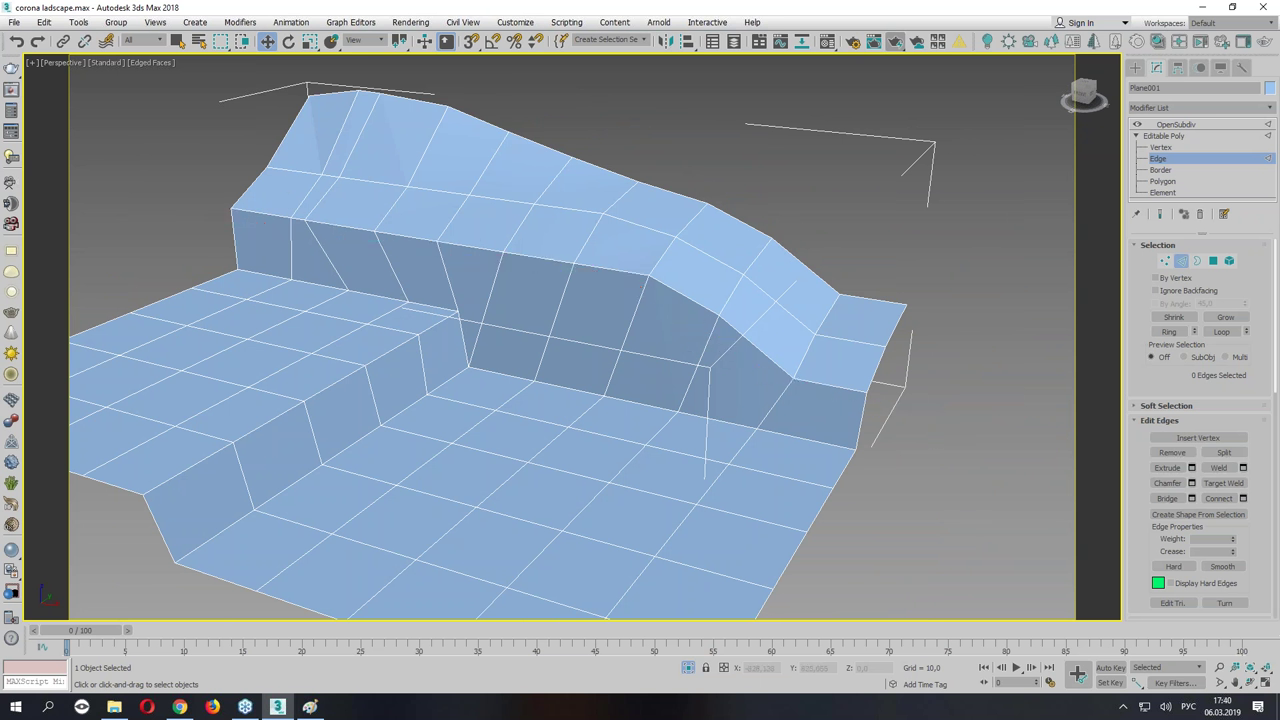
alt+middle_drag(422, 219, 398, 232)
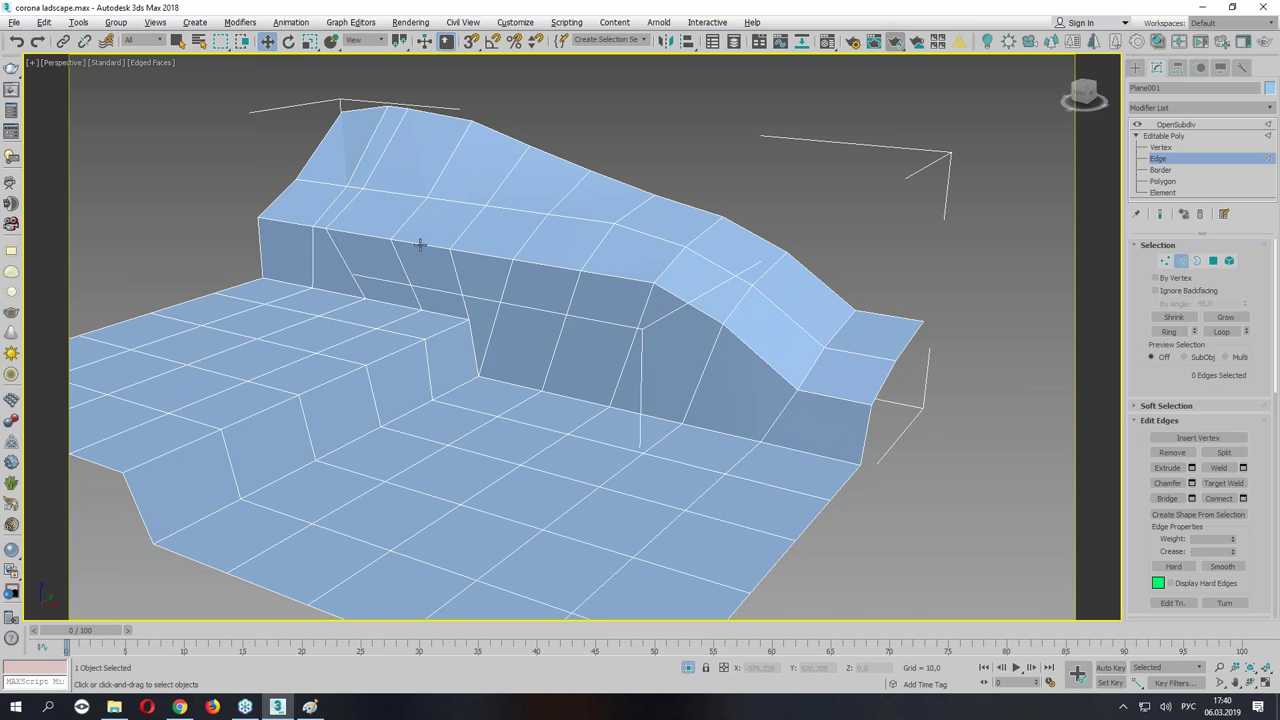
double_click(440, 245)
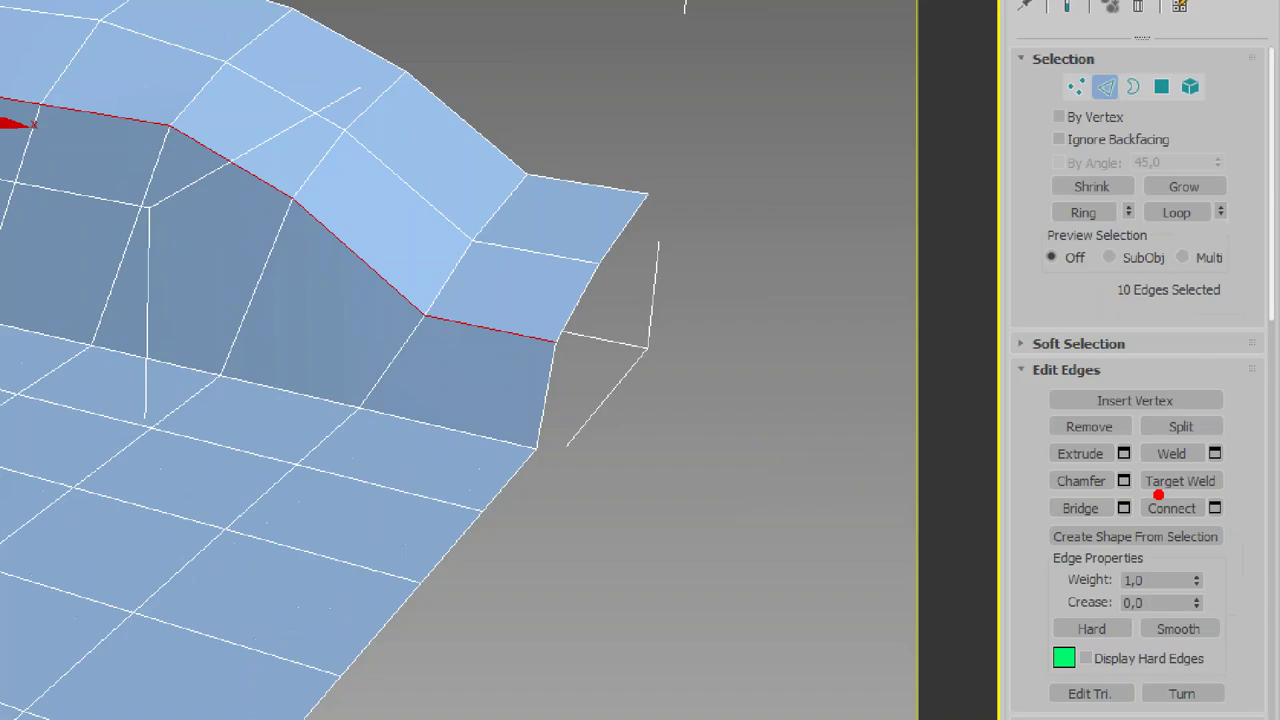
drag(1166, 495, 1207, 497)
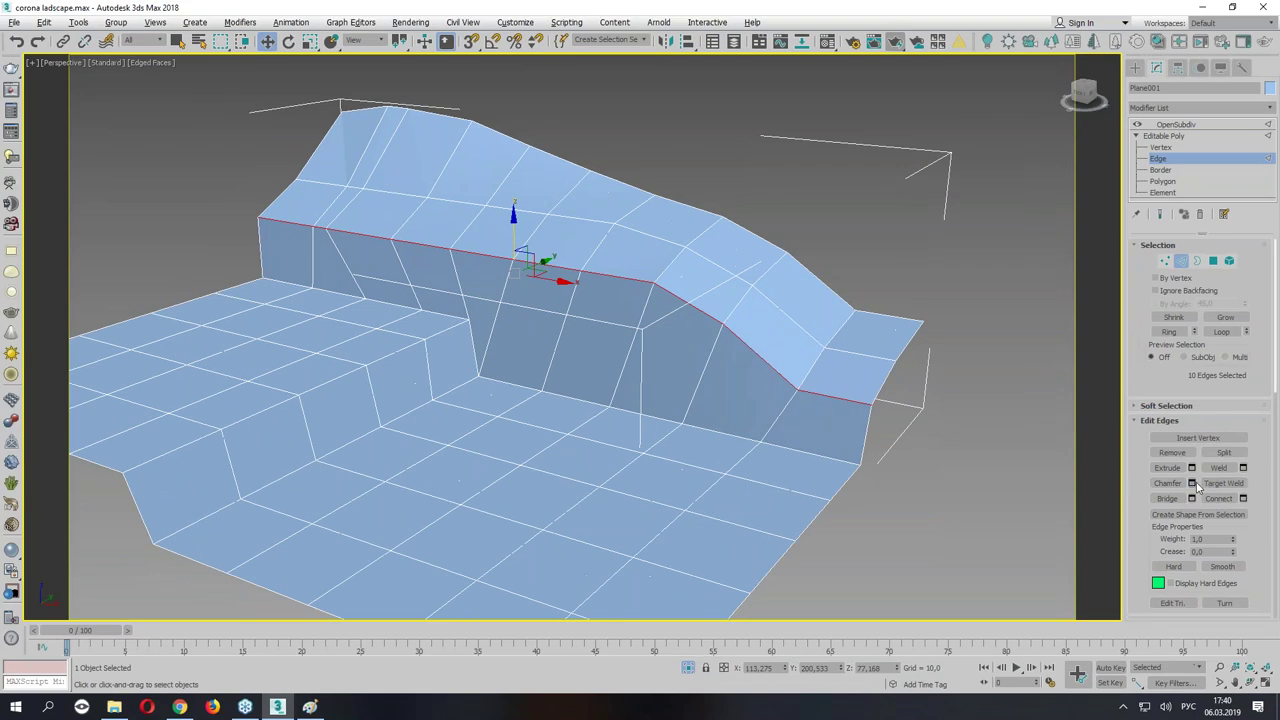
click(1191, 483)
drag(581, 366, 583, 343)
click(580, 460)
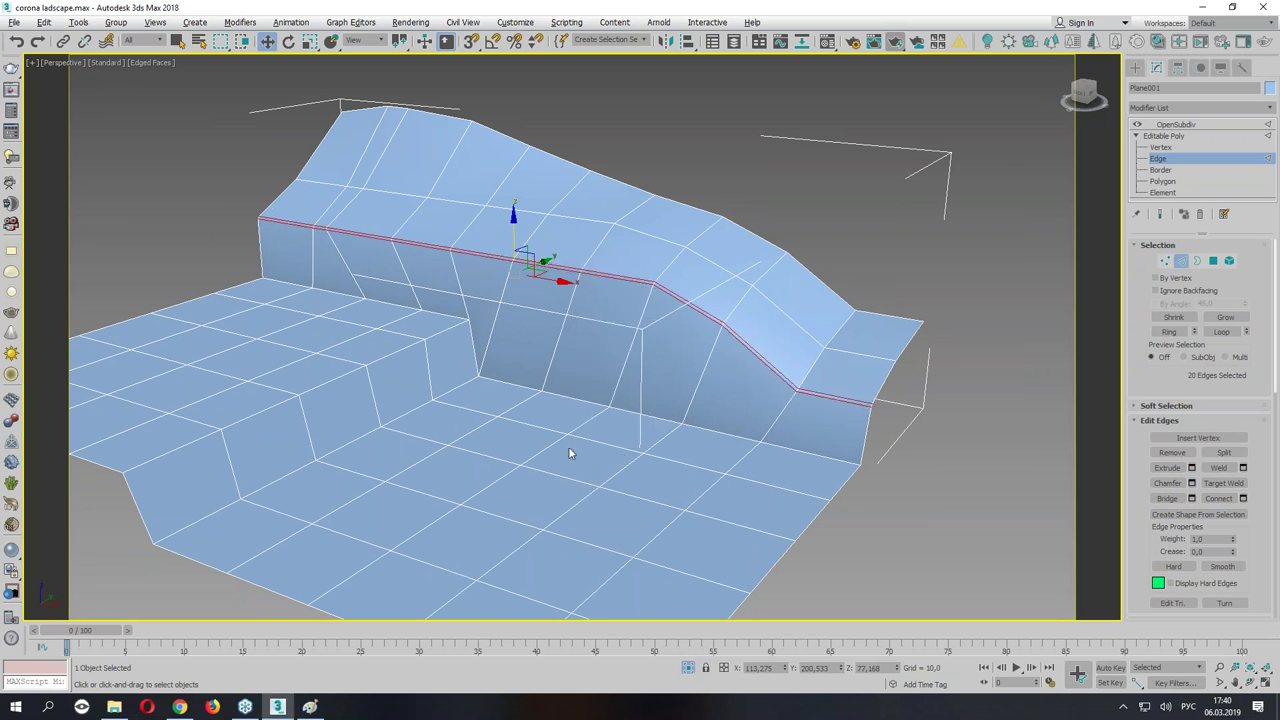
Chamfer the wall-base edge loop at 3.5.
double_click(524, 380)
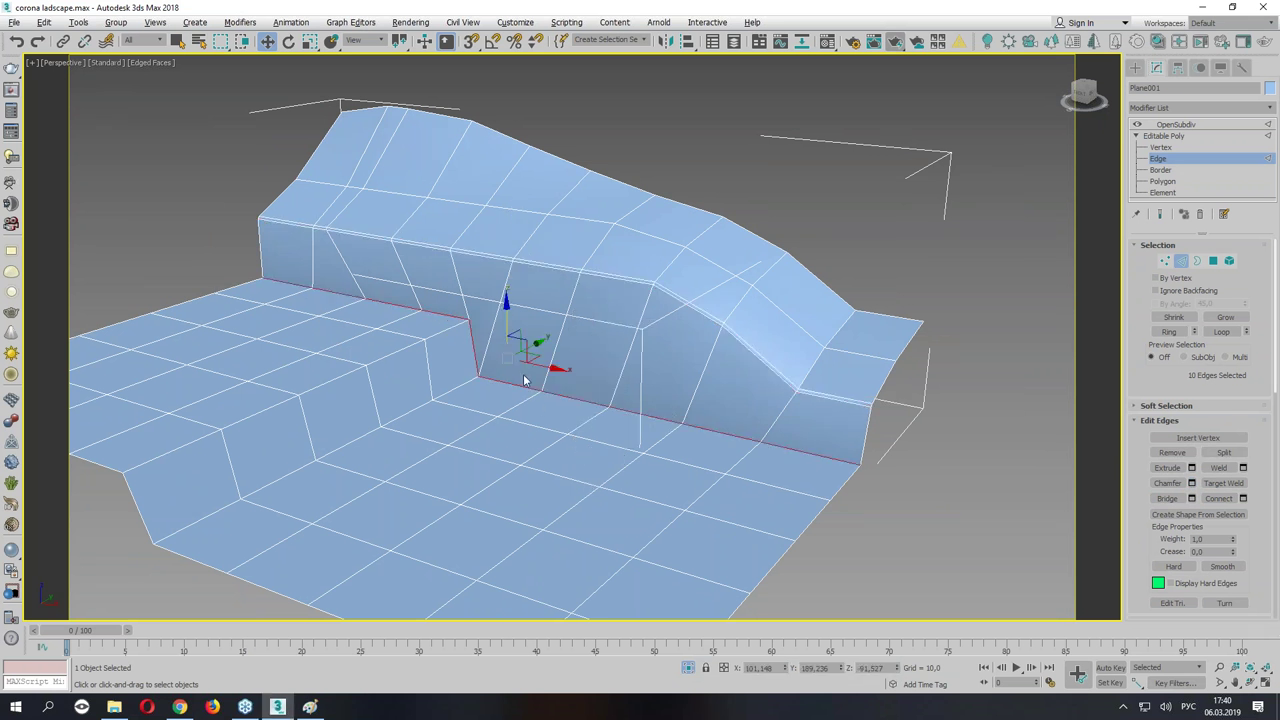
click(1190, 483)
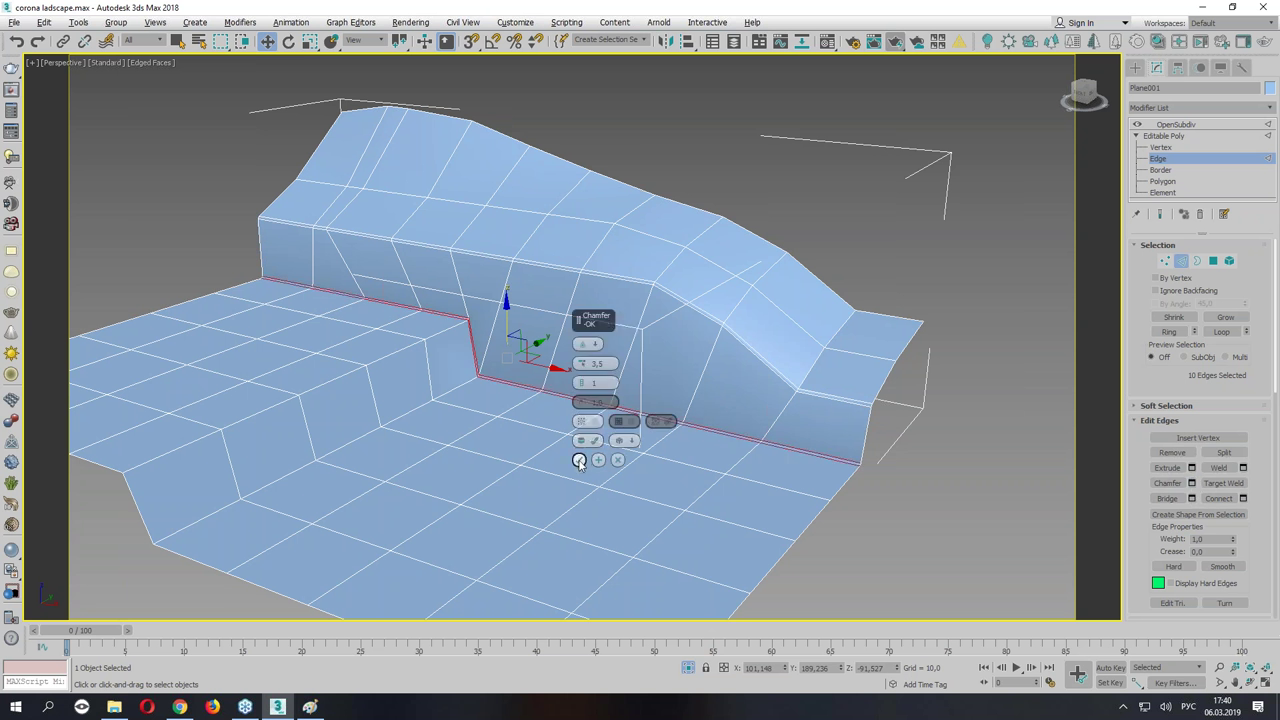
click(580, 458)
click(389, 353)
Select the floor edge loop at the step corner, keeping only the floor edges.
double_click(389, 353)
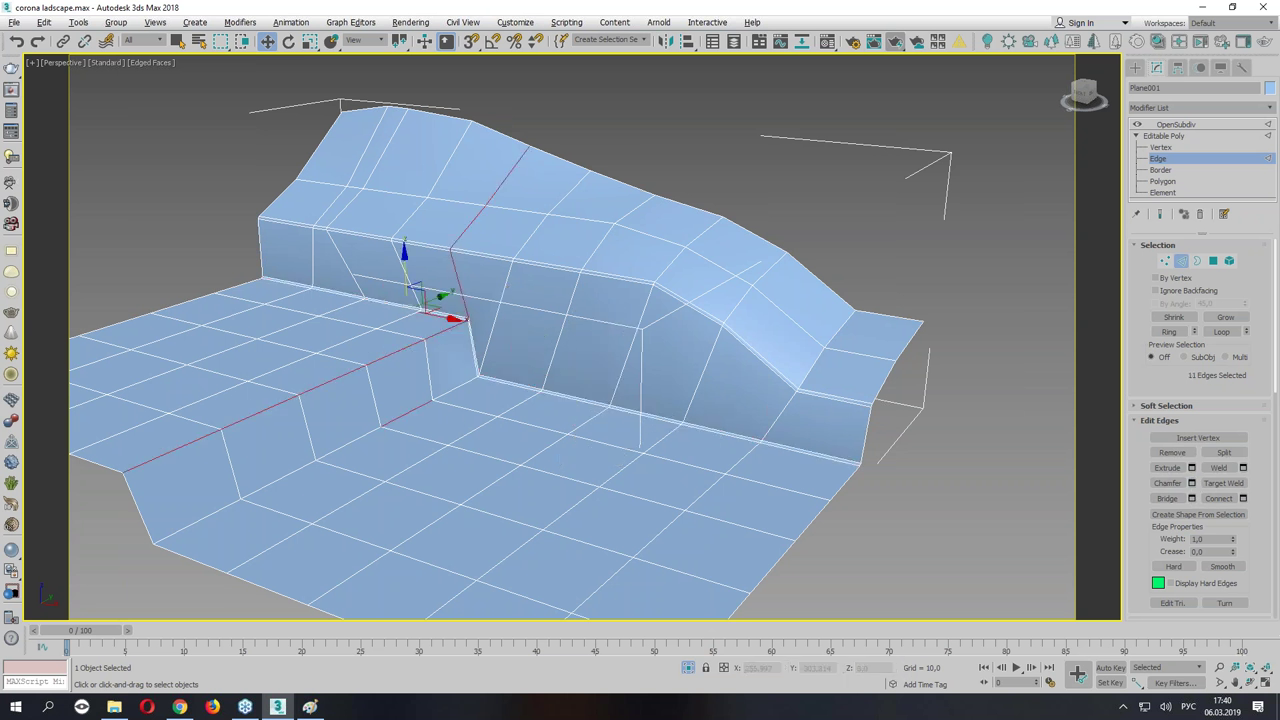
mouse_move(397, 389)
alt+middle_down()
mouse_move(430, 218)
mouse_move(337, 126)
alt+middle_up()
scroll(430, 218, up, 3)
alt+drag(337, 126, 511, 321)
scroll(438, 388, up, 3)
scroll(632, 394, up, 2)
scroll(592, 368, up, 2)
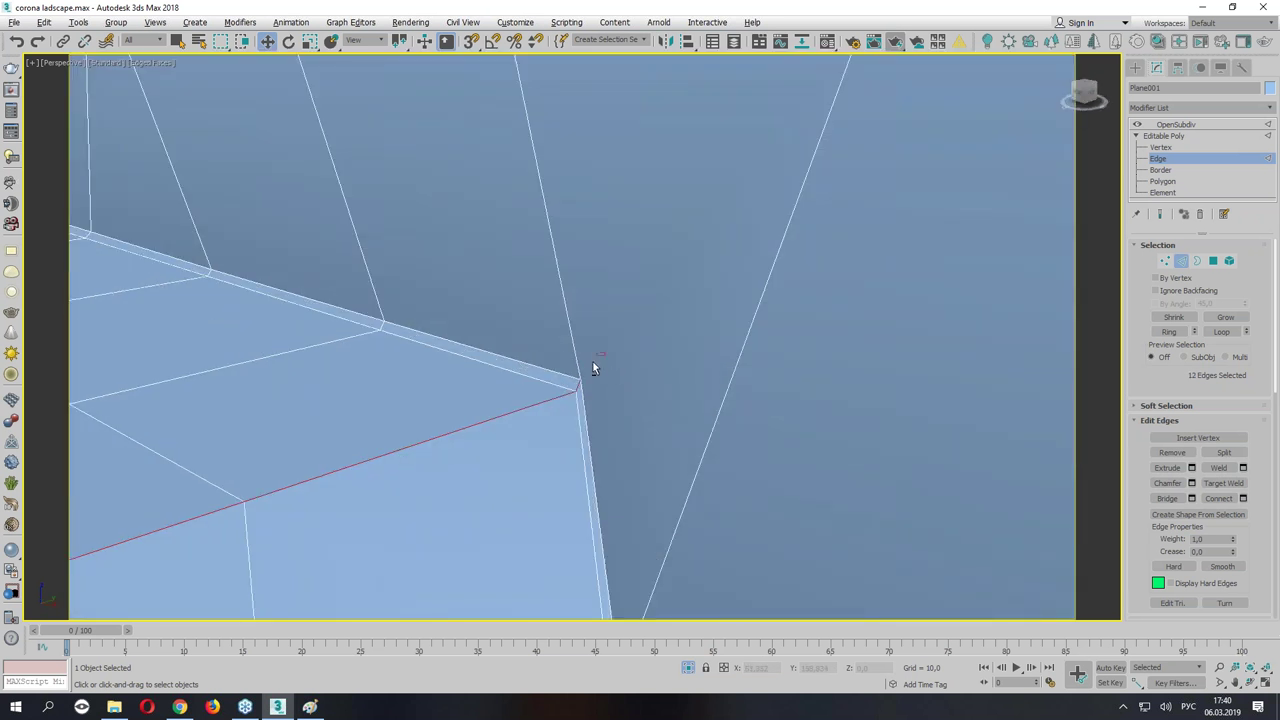
scroll(640, 383, down, 3)
alt+middle_drag(640, 383, 560, 330)
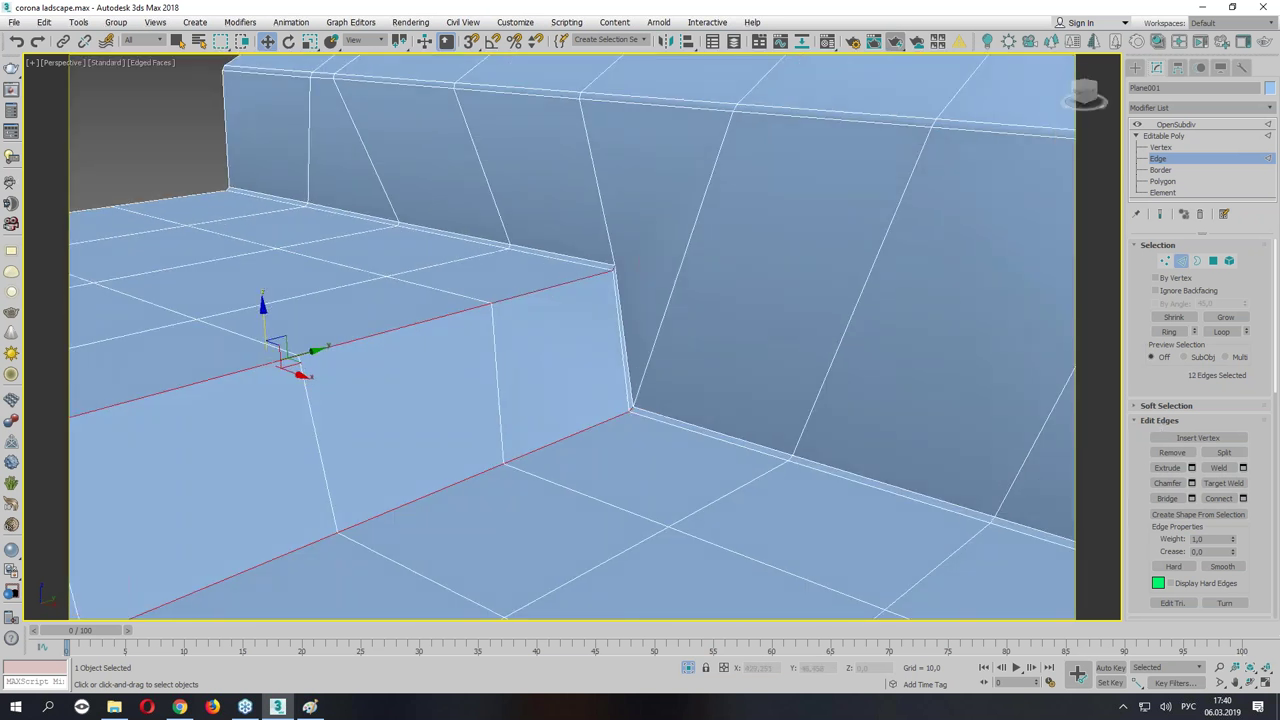
Chamfer the selected corner floor edges.
click(1192, 485)
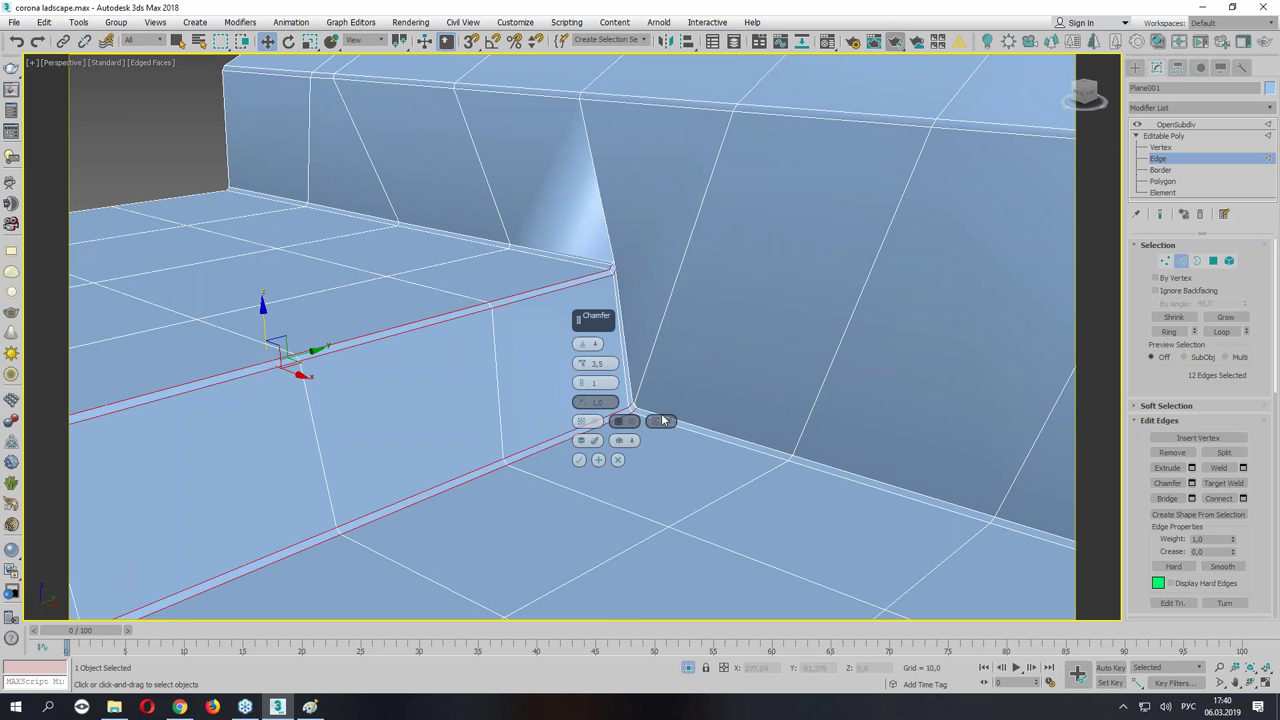
click(626, 424)
scroll(626, 424, up, 3)
scroll(702, 275, down, 2)
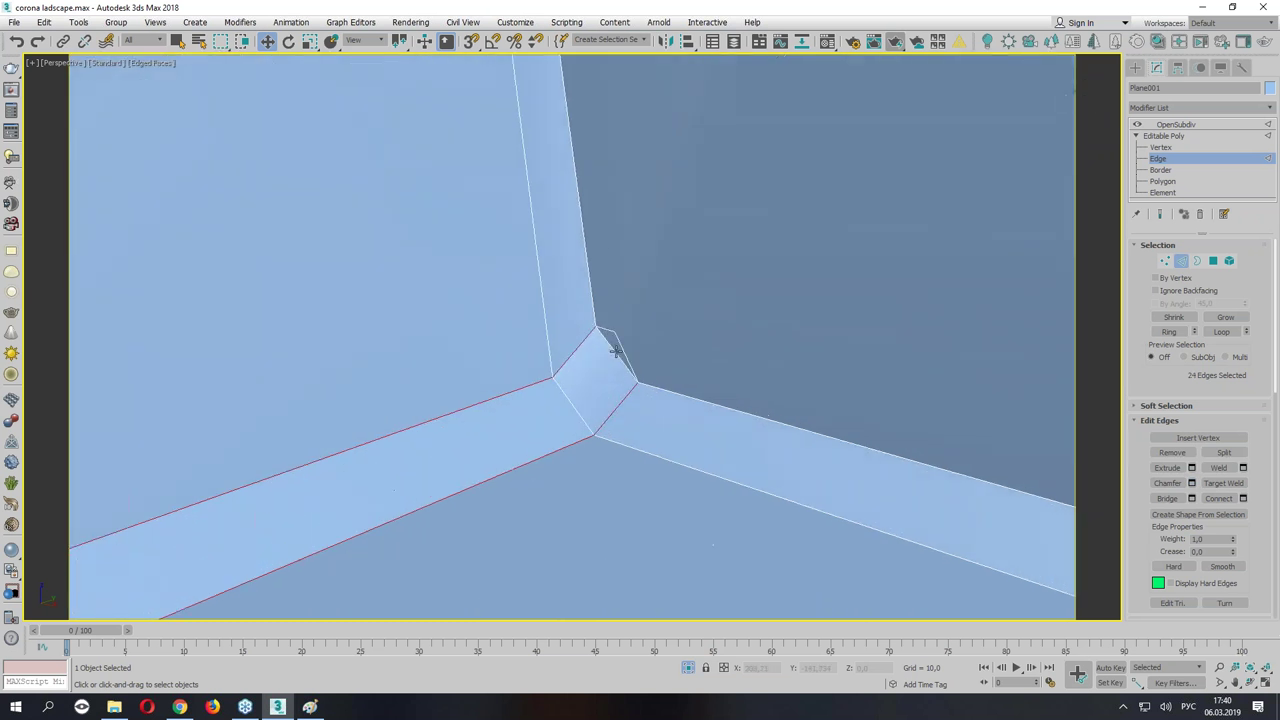
scroll(702, 275, down, 3)
scroll(702, 275, down, 4)
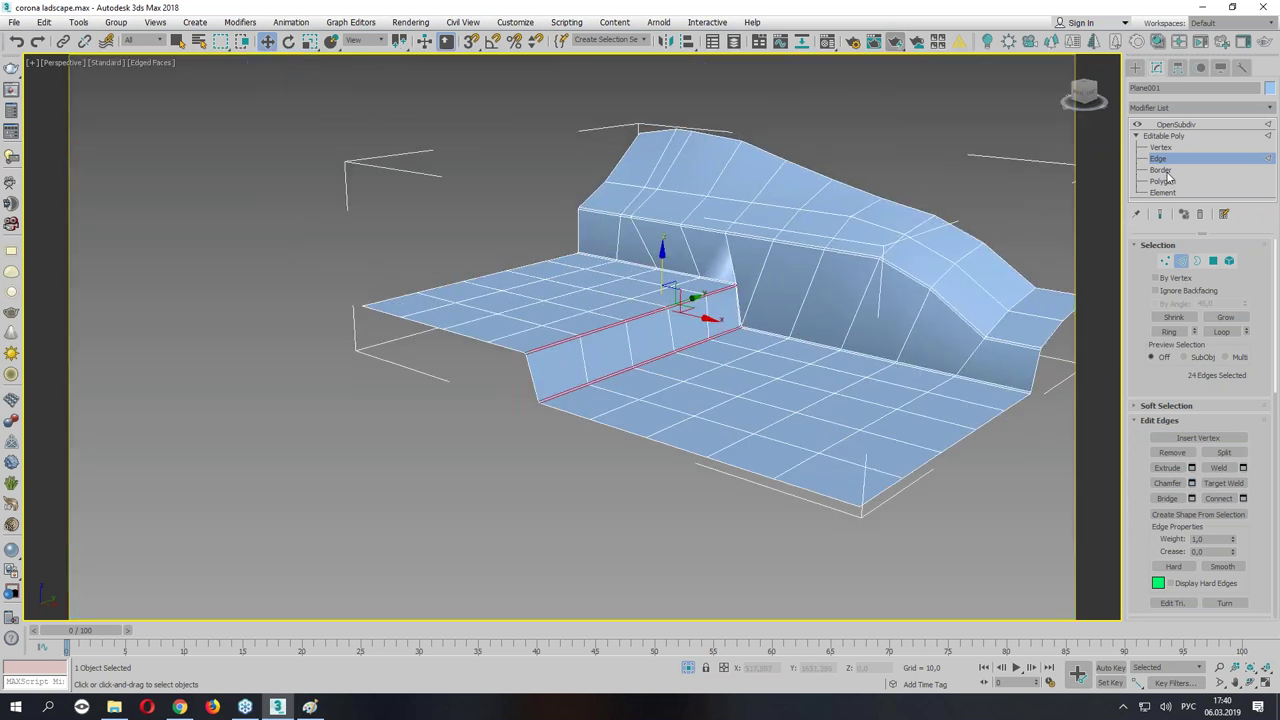
Leave edge editing and view the terrain smoothed by OpenSubdiv.
click(1164, 135)
click(1176, 124)
mouse_move(866, 286)
alt+middle_down()
mouse_move(917, 286)
mouse_move(889, 291)
alt+middle_up()
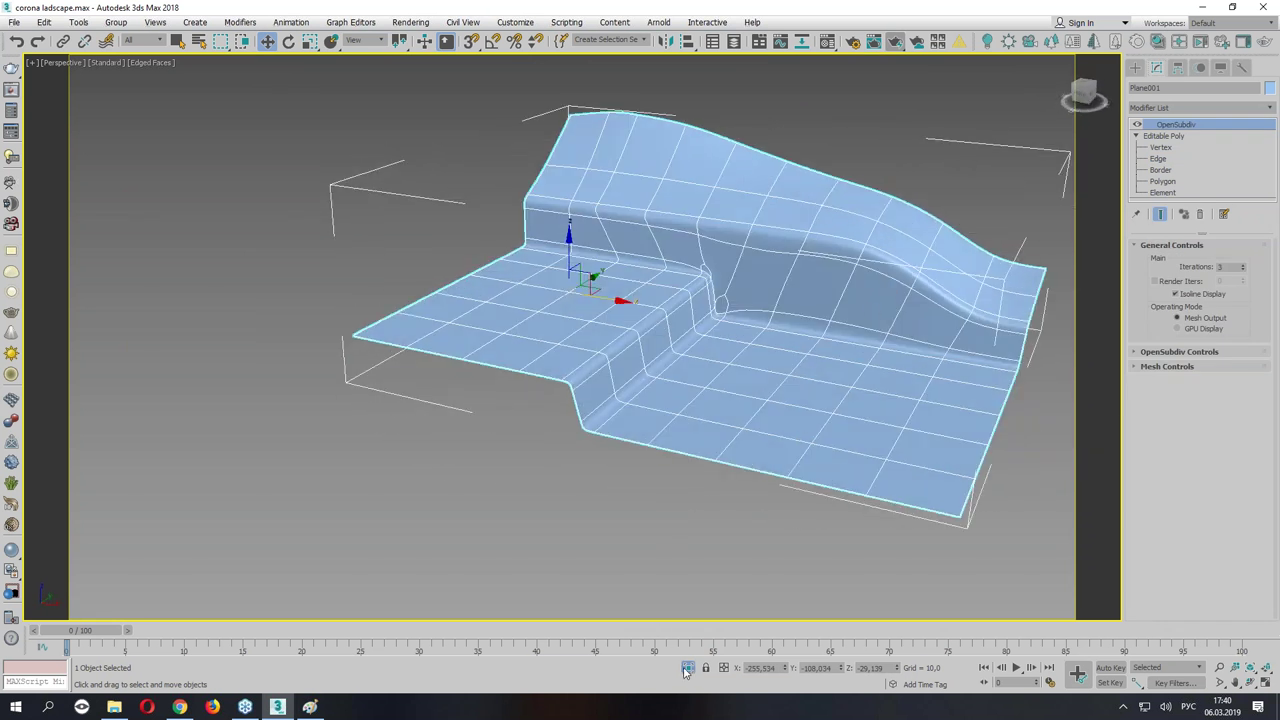
End Isolate Selection to bring the house back around the terrain.
click(688, 668)
mouse_move(671, 446)
alt+middle_down()
mouse_move(587, 416)
mouse_move(529, 430)
alt+middle_up()
scroll(529, 430, up, 6)
scroll(529, 430, up, 3)
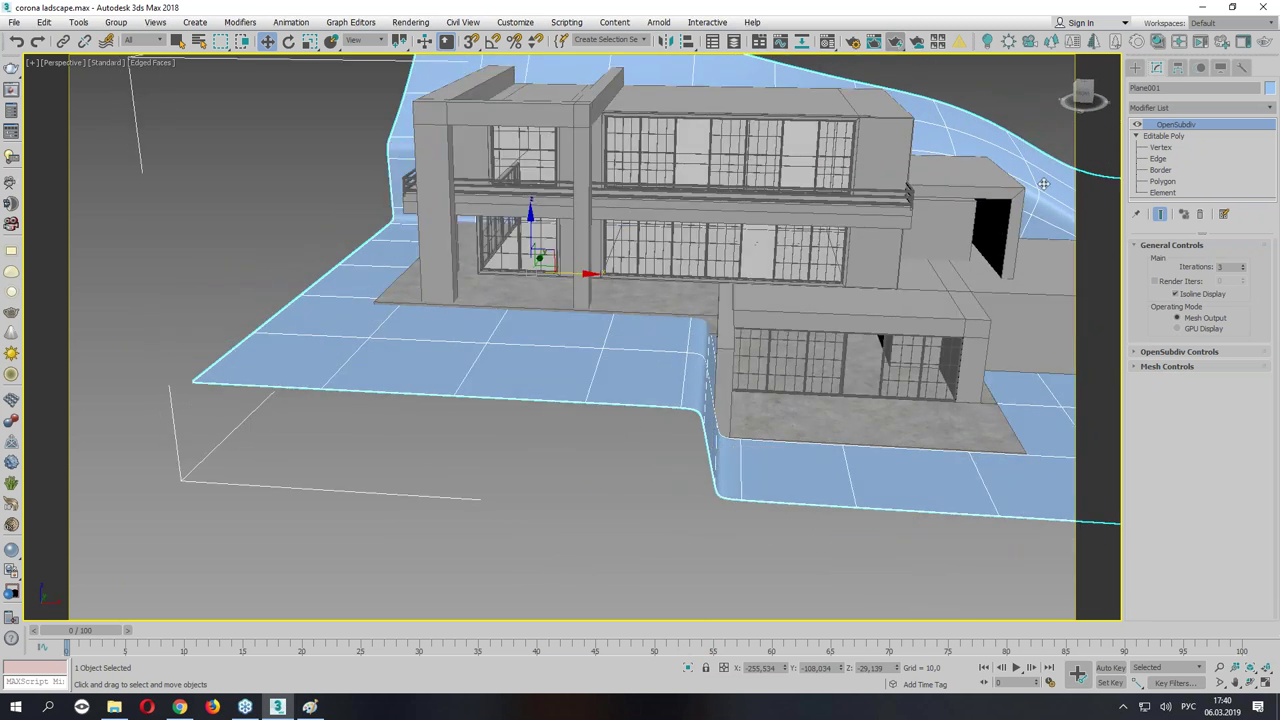
Marquee-select the terrain vertices along the step corner beside the house, refining in wireframe.
click(1160, 147)
drag(655, 428, 705, 381)
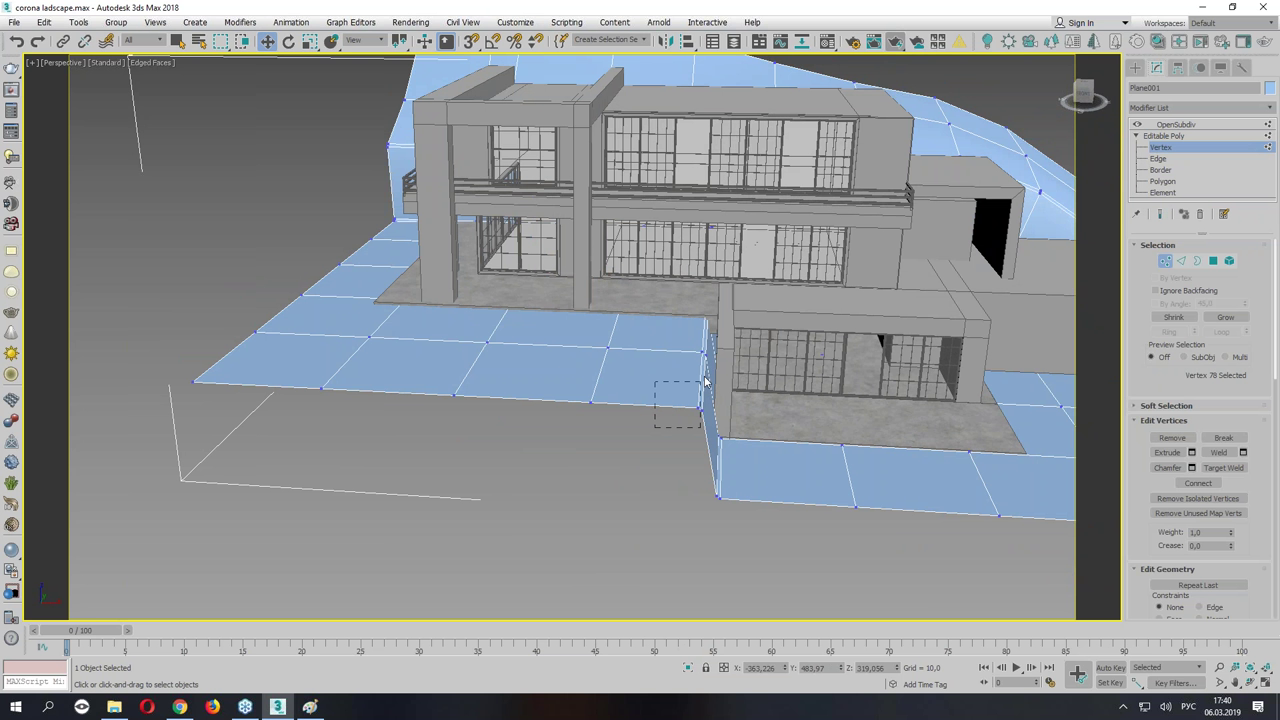
drag(655, 428, 724, 302)
mouse_move(724, 302)
alt+middle_down()
mouse_move(737, 286)
mouse_move(701, 387)
alt+middle_up()
key(F3)
alt+drag(731, 389, 733, 387)
alt+drag(909, 245, 905, 243)
mouse_move(829, 213)
alt+middle_down()
mouse_move(914, 223)
mouse_move(871, 214)
alt+middle_up()
key(F3)
With Show End Result on, move the corner vertices along X against the house.
mouse_move(752, 370)
alt+middle_down()
mouse_move(841, 310)
mouse_move(812, 294)
mouse_move(800, 245)
alt+middle_up()
click(1160, 214)
drag(805, 249, 827, 250)
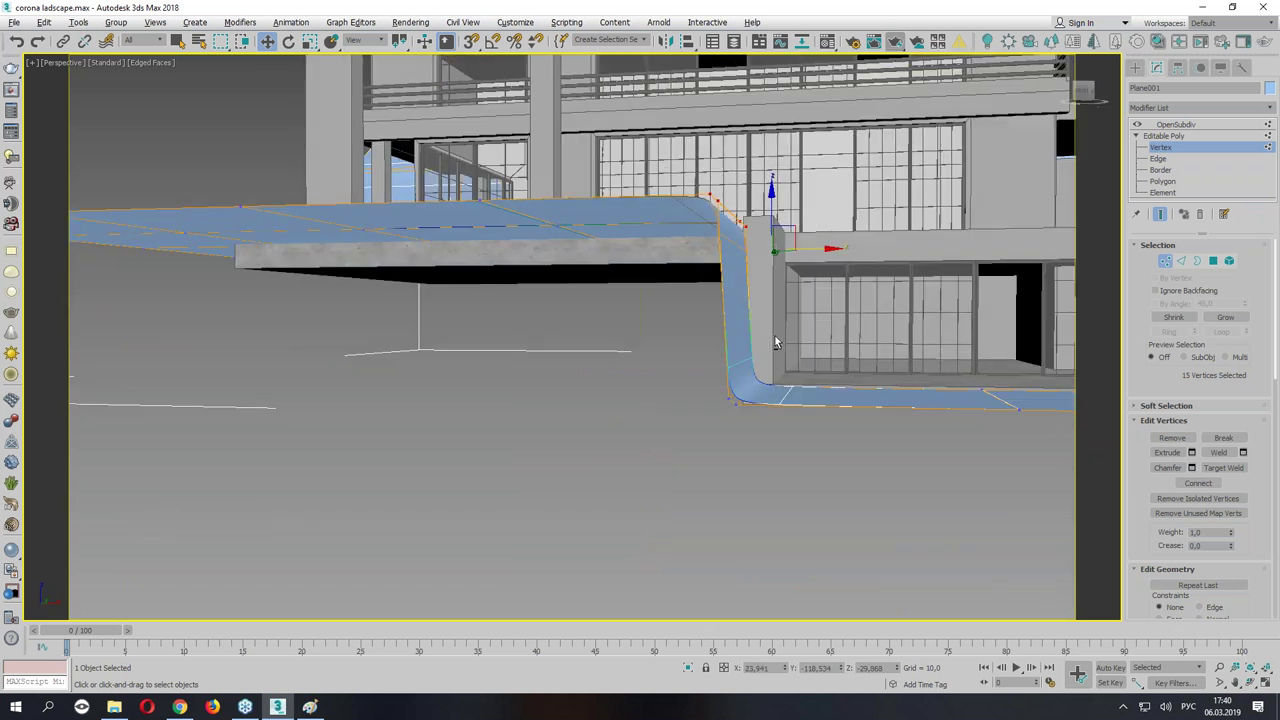
alt+middle_drag(780, 326, 707, 430)
Inspect the ramp's inner corner against the house in wireframe and shaded views.
key(F3)
alt+middle_drag(813, 354, 807, 365)
key(F3)
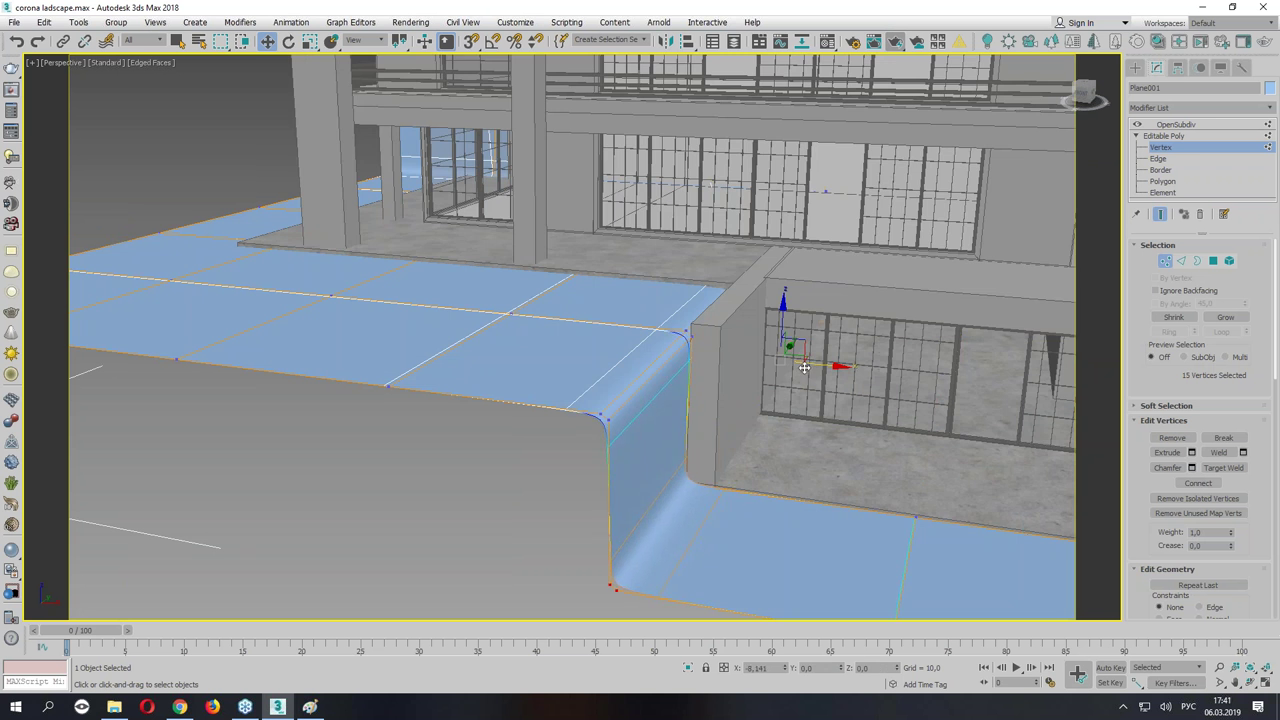
scroll(684, 460, up, 3)
scroll(674, 435, up, 4)
alt+middle_drag(674, 435, 796, 313)
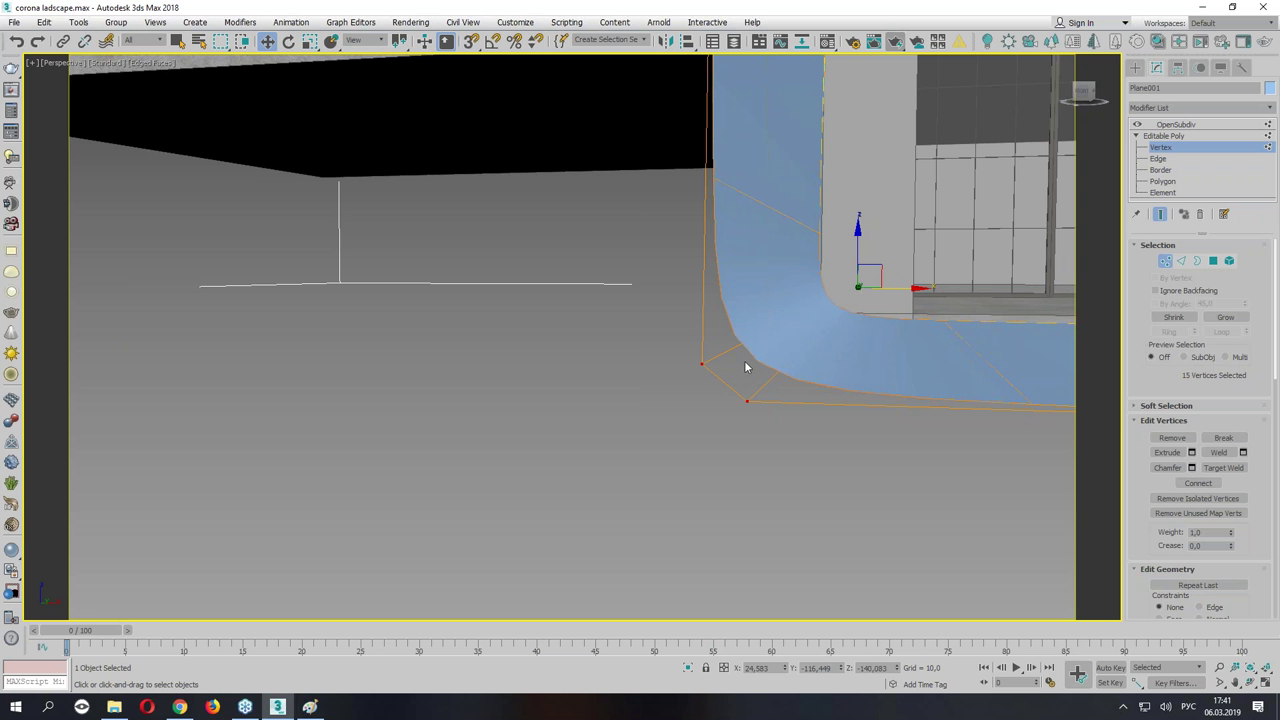
key(F3)
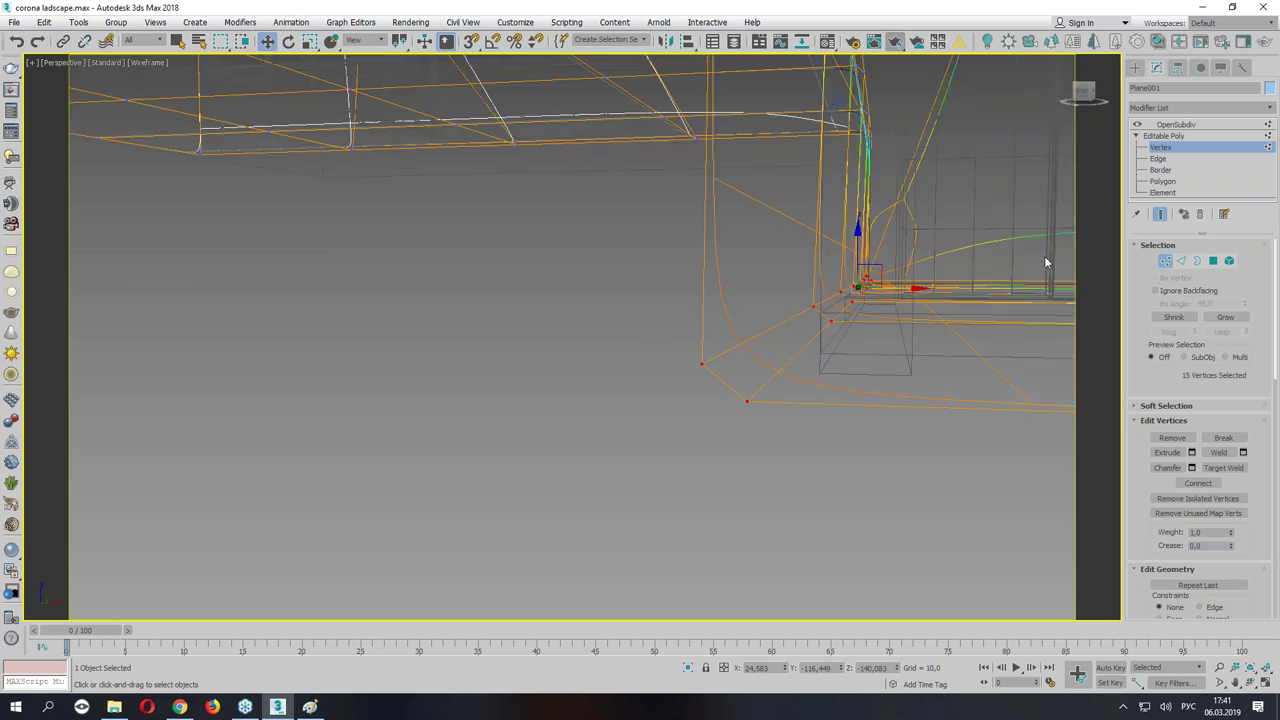
click(1160, 159)
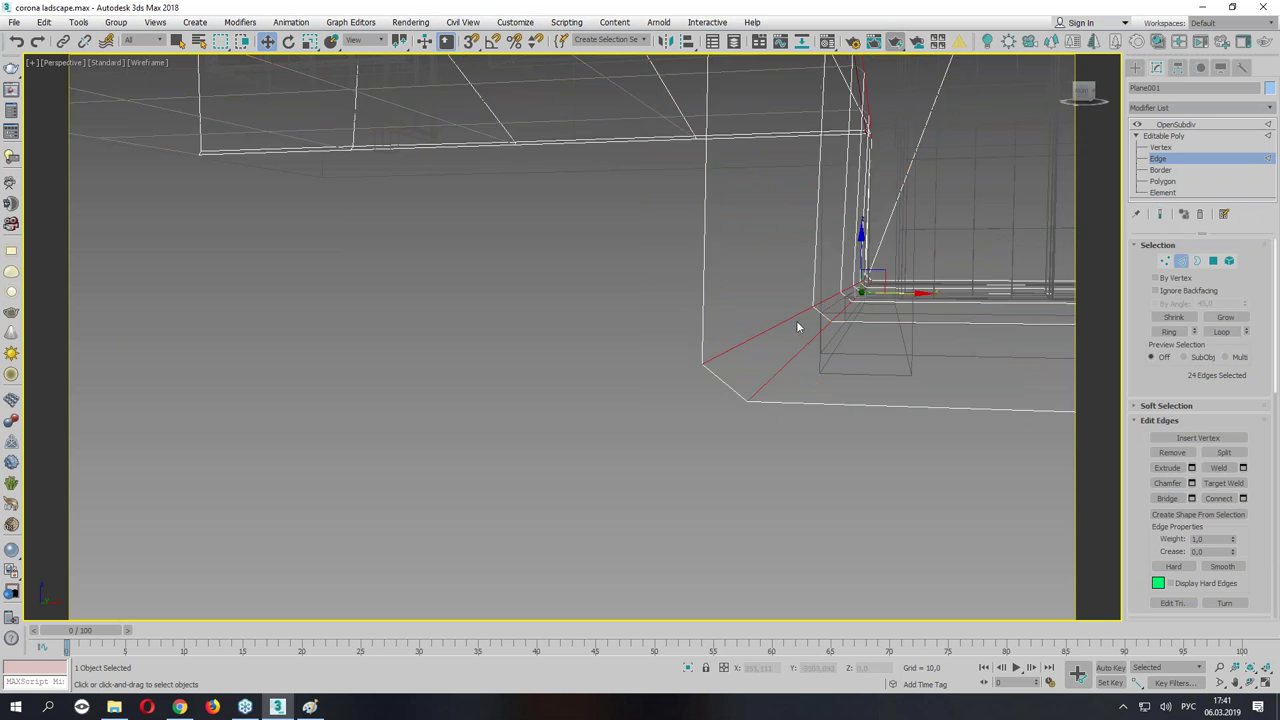
Select the step's corner edges with Show End Result turned on.
click(725, 353)
key(F3)
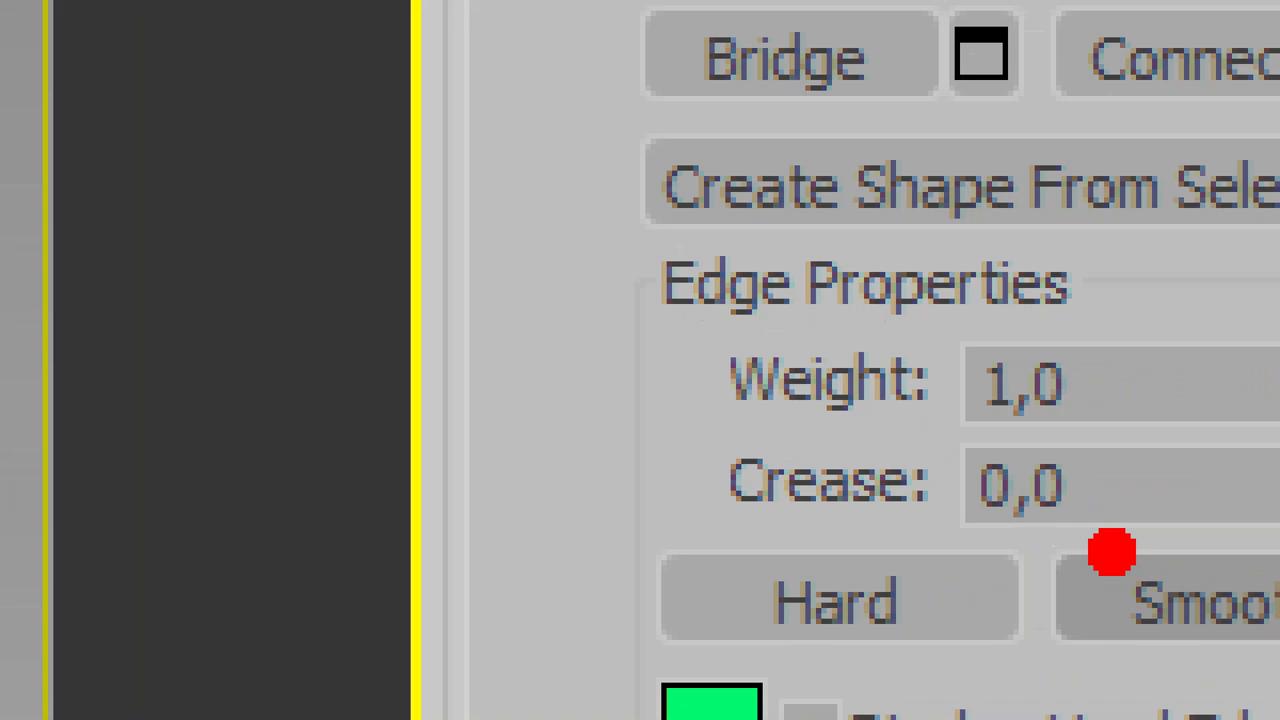
drag(1112, 552, 925, 565)
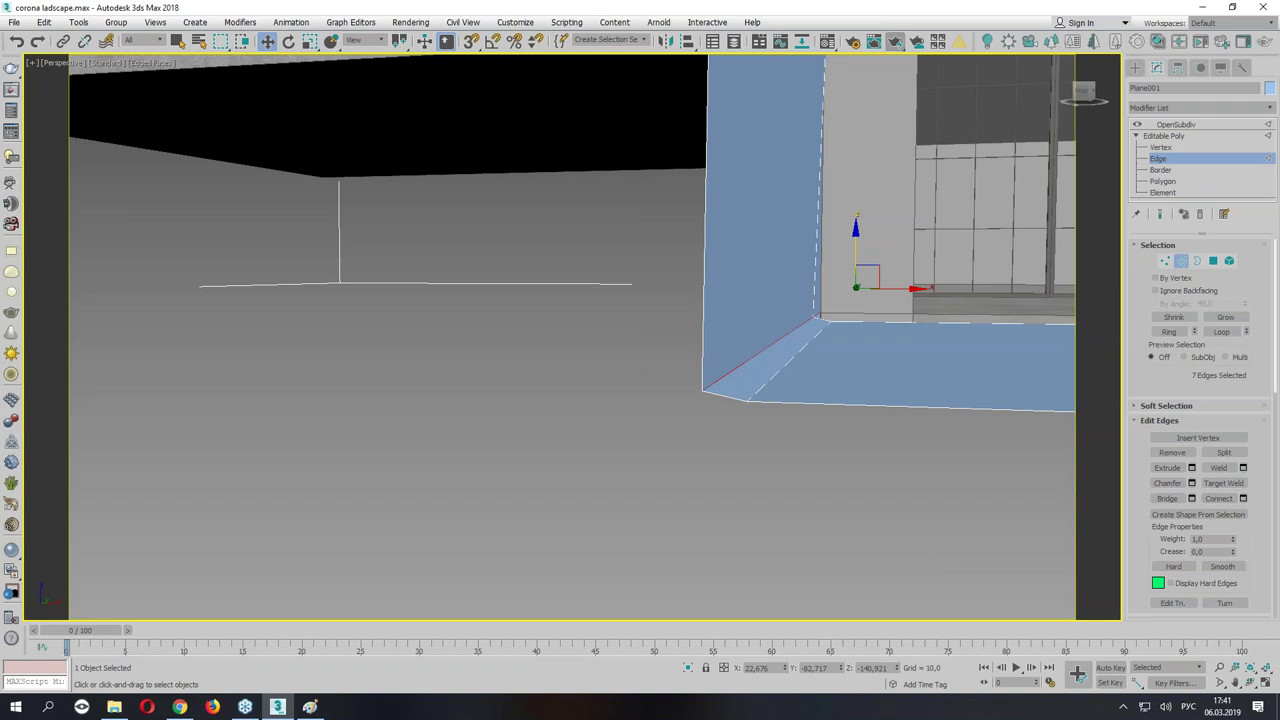
click(1160, 214)
Set the corner edges' Crease to 0,1 in Edge Properties.
double_click(1197, 552)
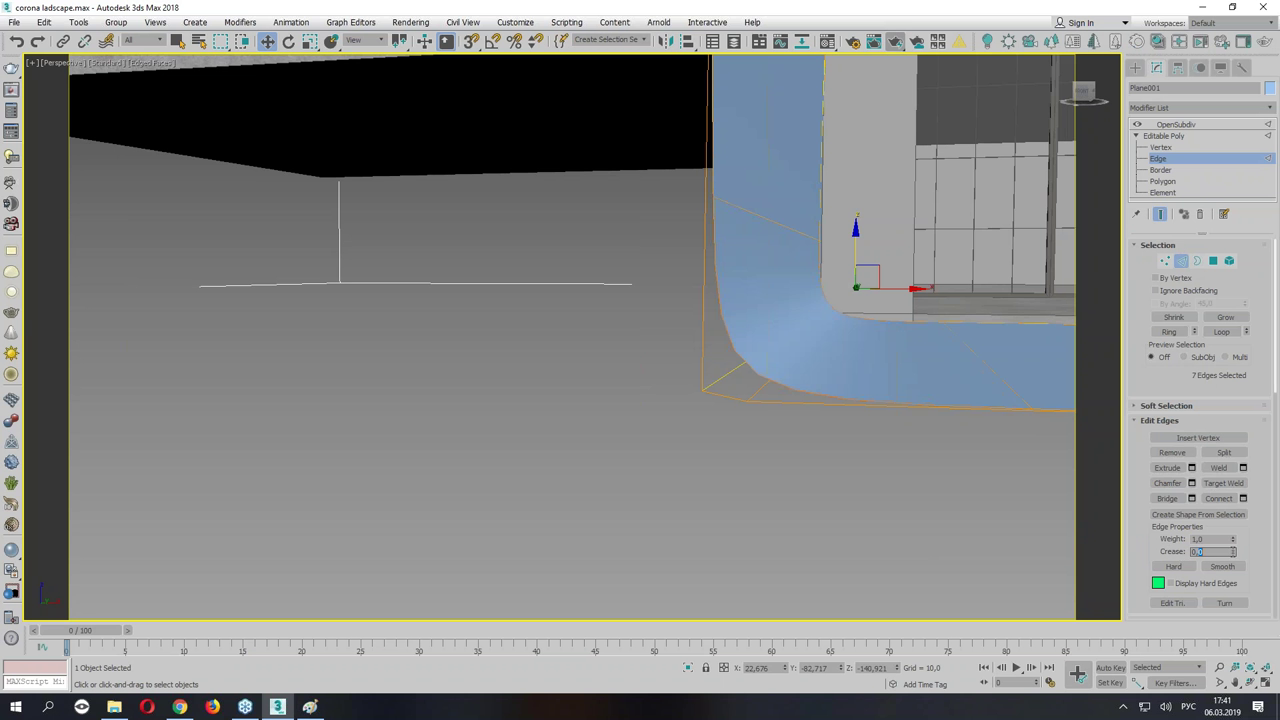
text(0,2)
key(Return)
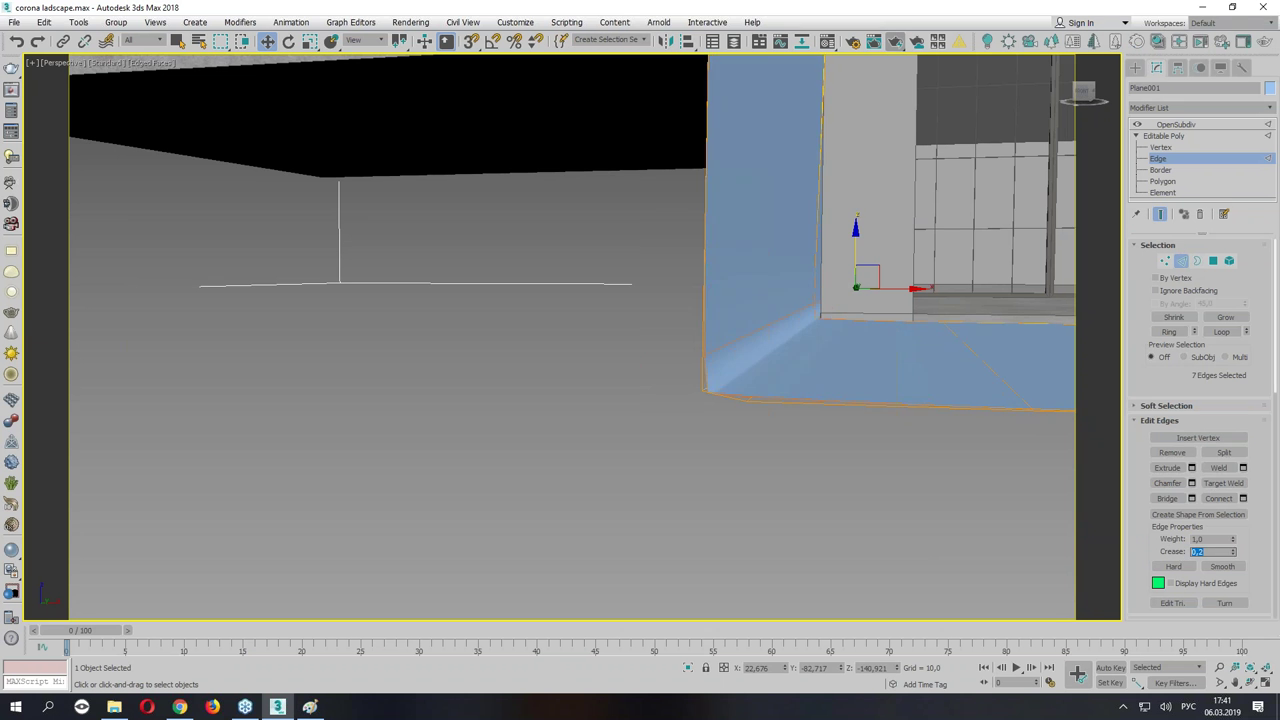
text(0,1)
key(Return)
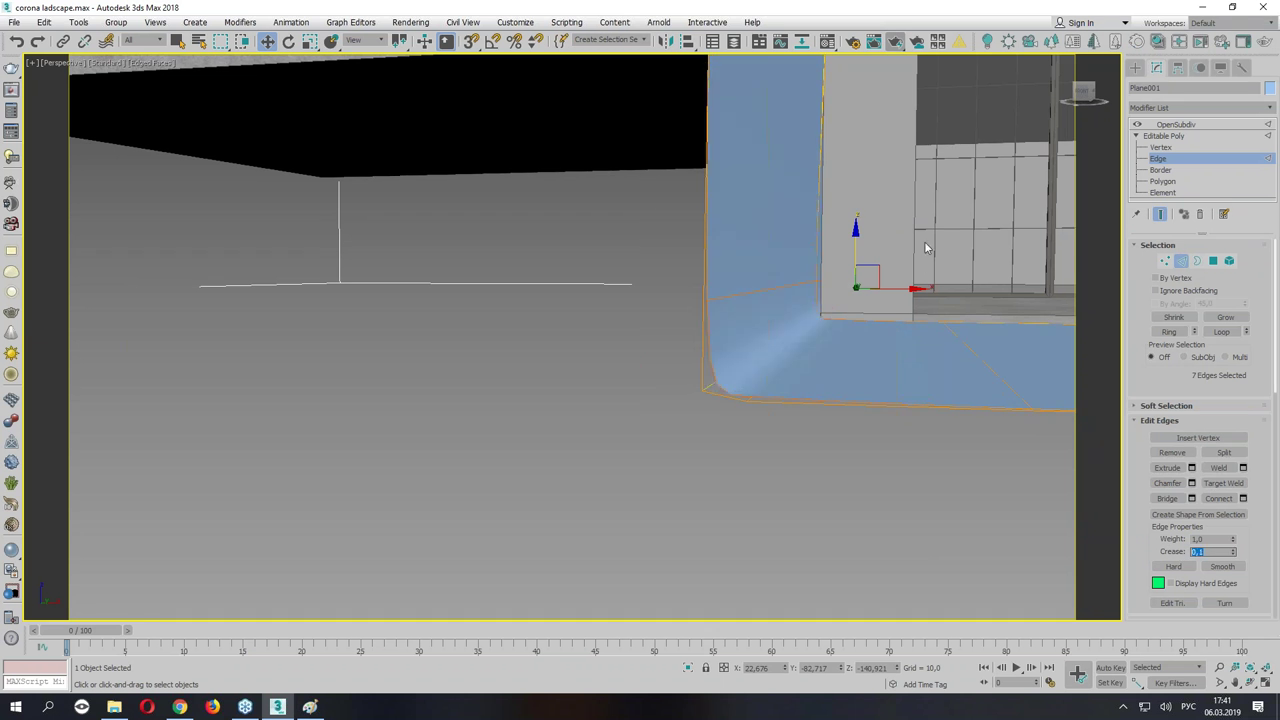
scroll(925, 247, down, 3)
scroll(843, 380, down, 3)
scroll(814, 586, down, 2)
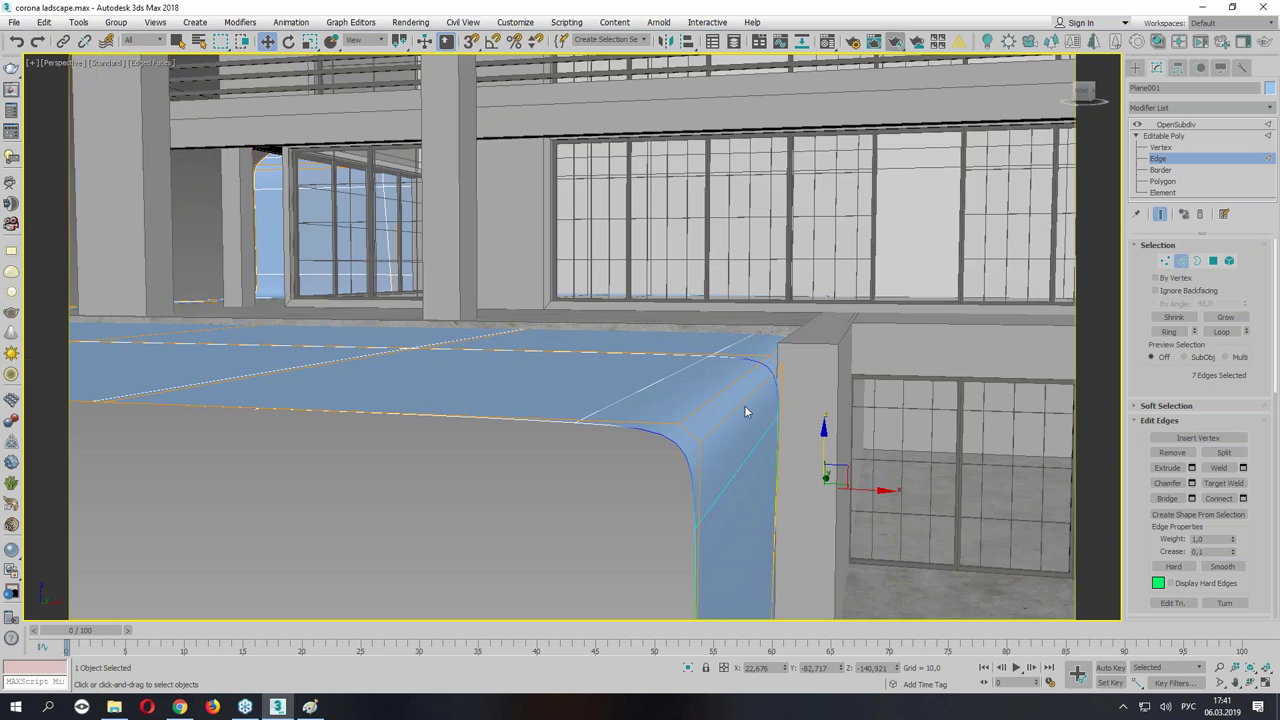
click(744, 411)
click(1232, 548)
click(1231, 548)
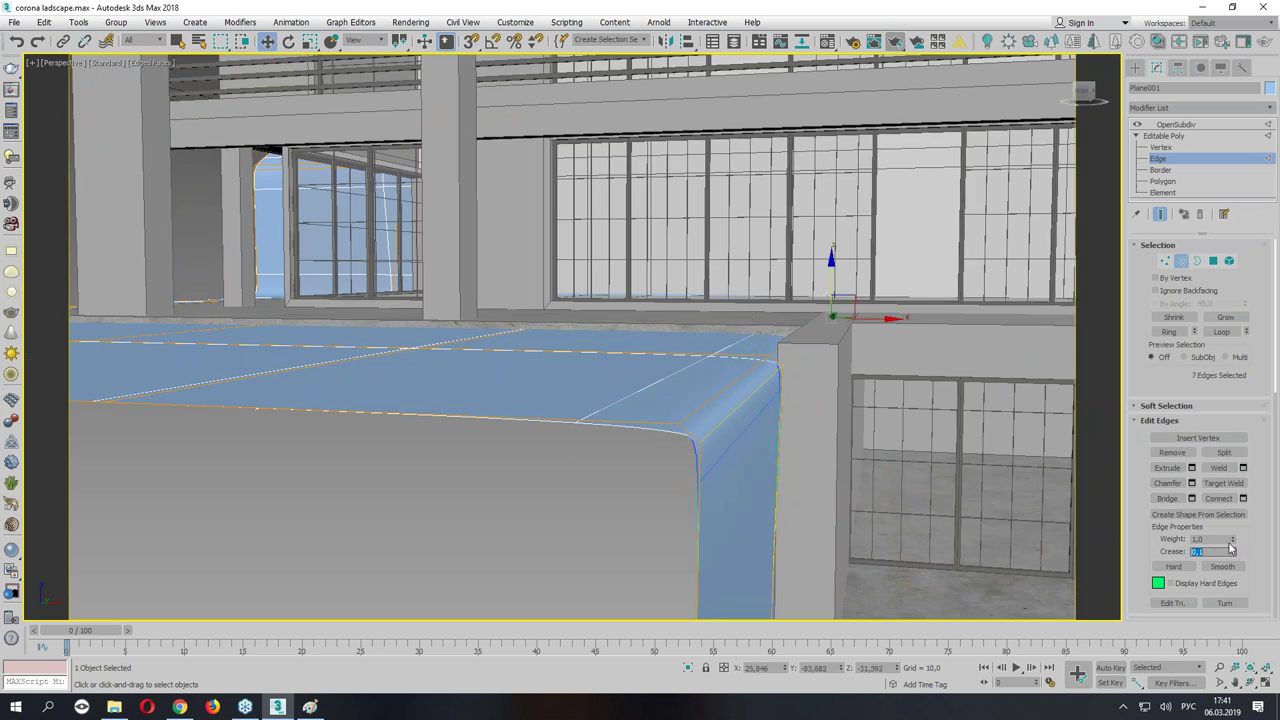
Select the terrain's far right border edges.
scroll(983, 513, down, 10)
alt+middle_drag(983, 513, 648, 409)
scroll(631, 365, down, 3)
alt+middle_drag(674, 420, 953, 378)
ctrl+click(936, 388)
alt+middle_drag(936, 388, 770, 320)
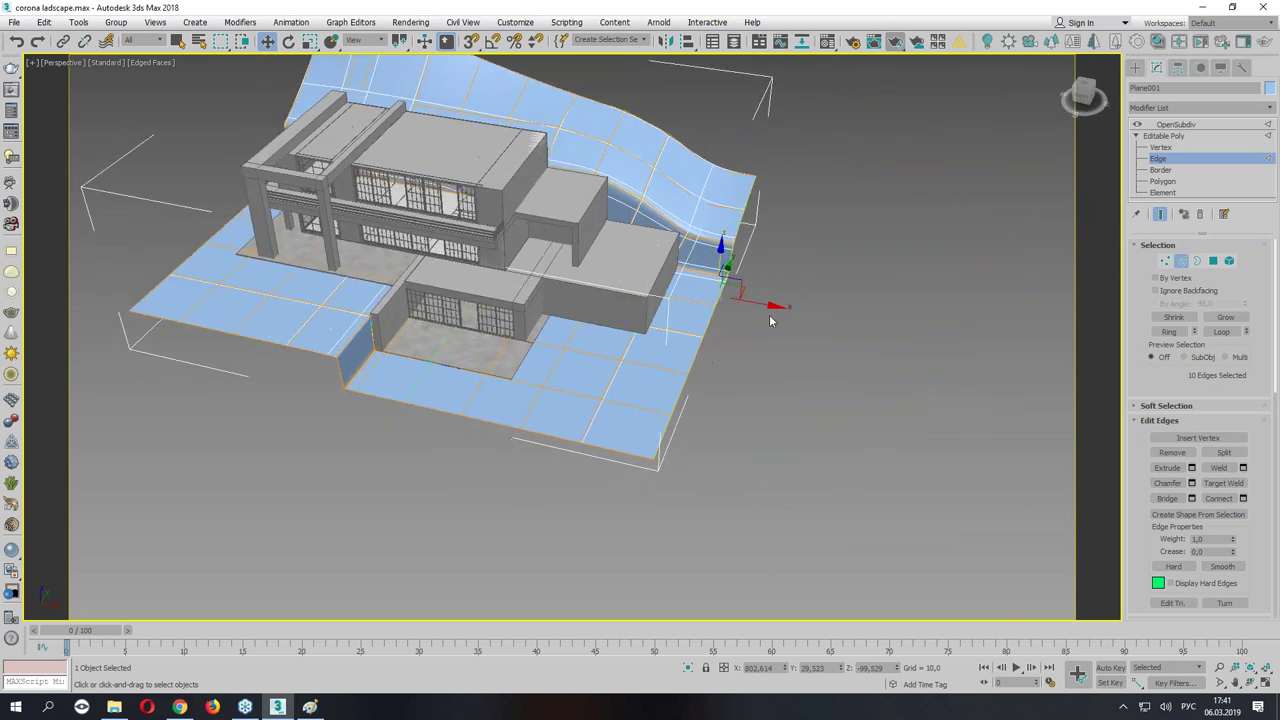
Move the terrain's right border edges outward with the smoothed result hidden.
shift+drag(770, 320, 853, 323)
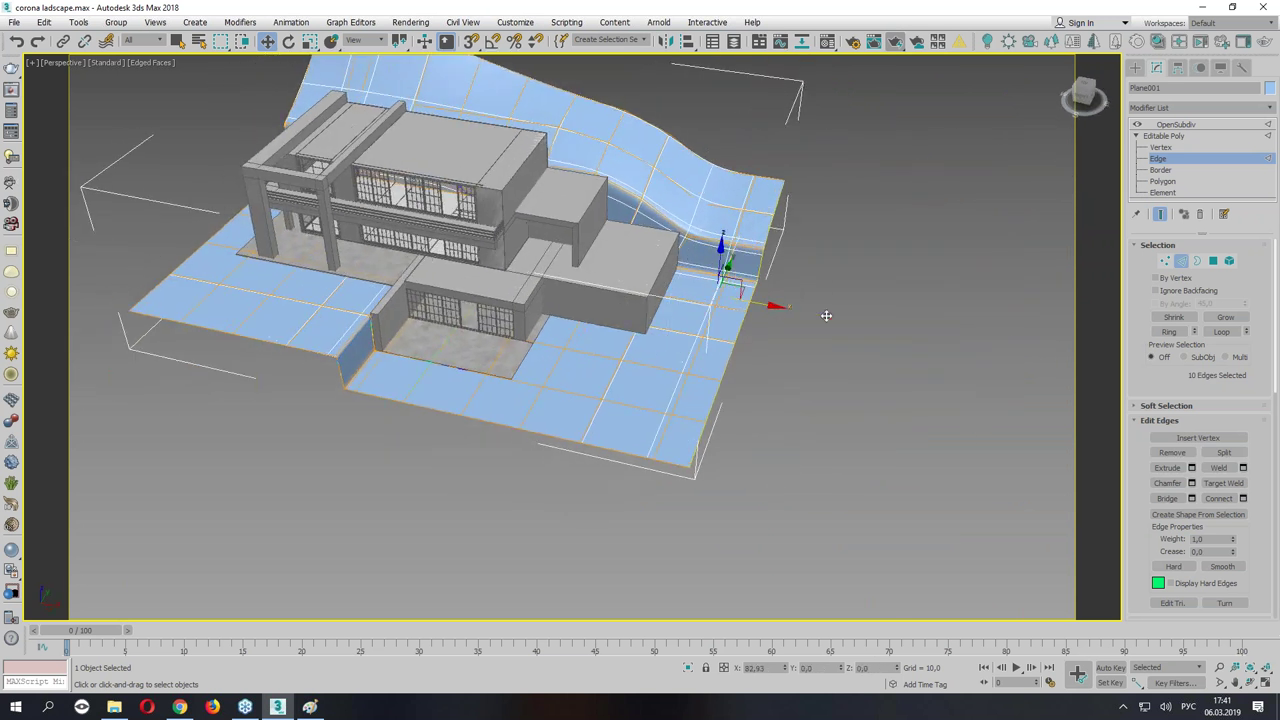
click(1163, 217)
drag(858, 321, 955, 345)
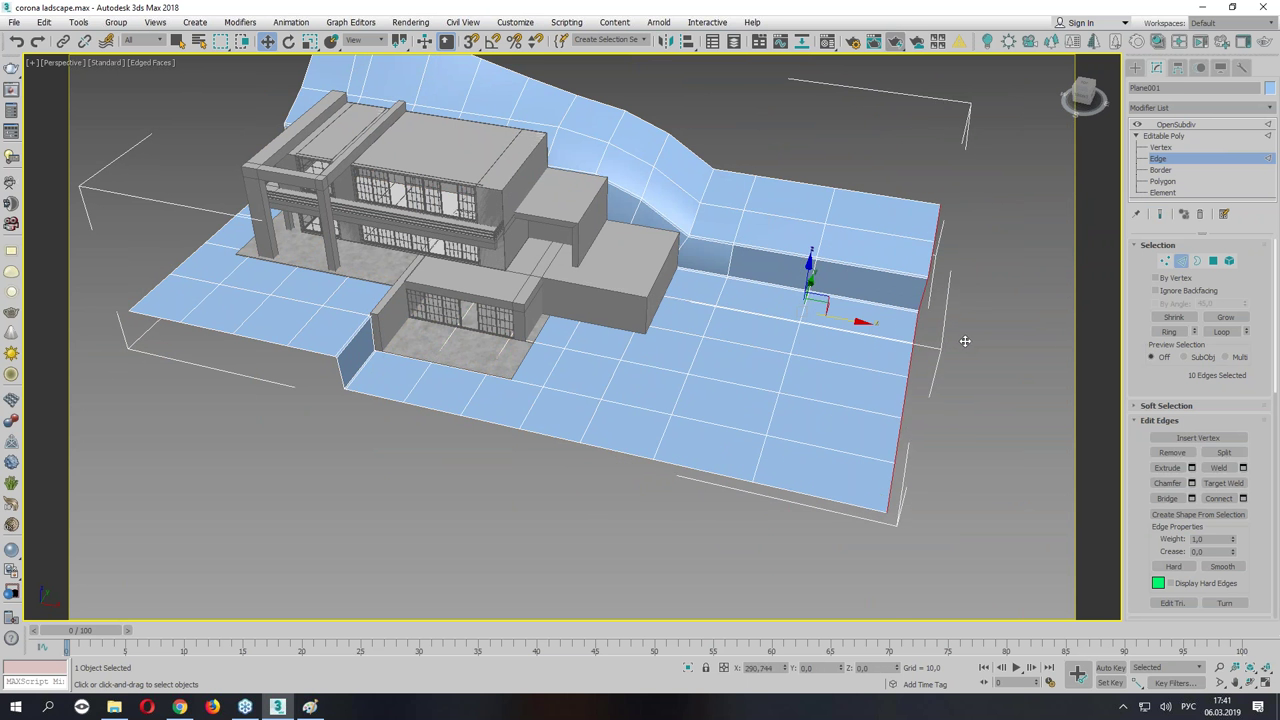
scroll(880, 273, up, 5)
Collapse the paired stray vertices on the right edge into single vertices.
key(1)
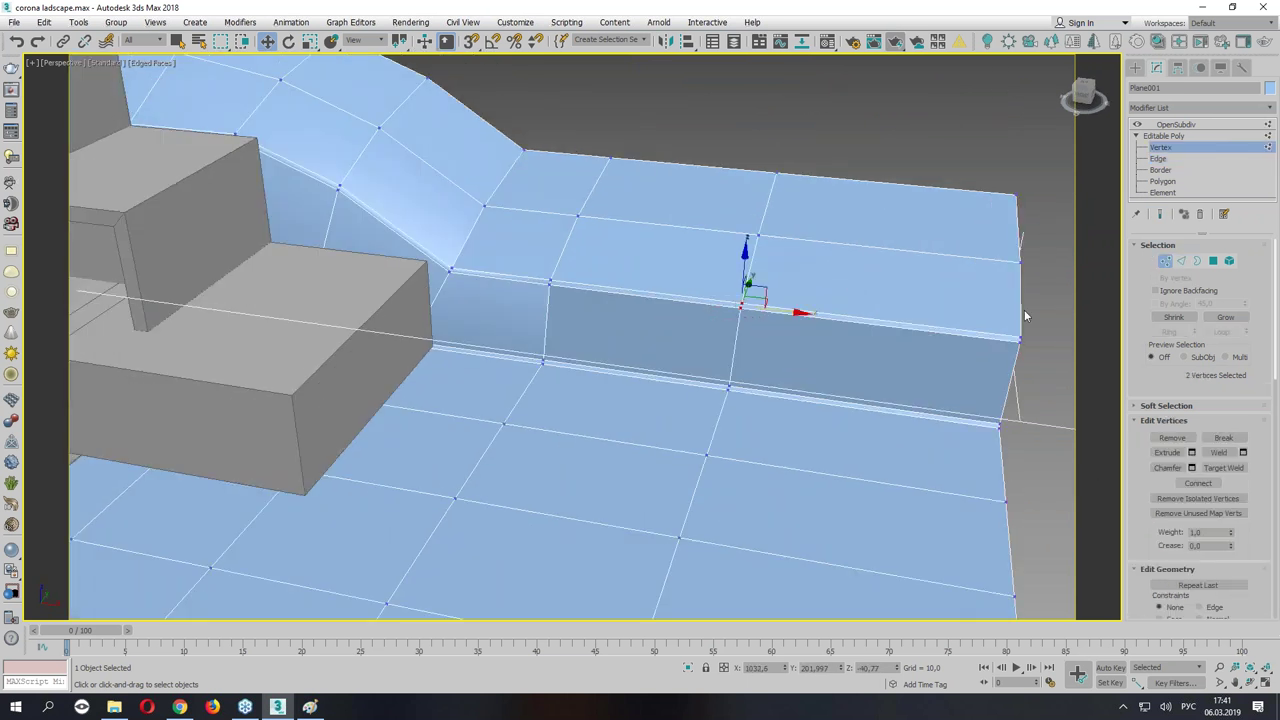
scroll(1249, 468, down, 2)
scroll(1249, 468, down, 2)
click(1020, 340)
click(1222, 524)
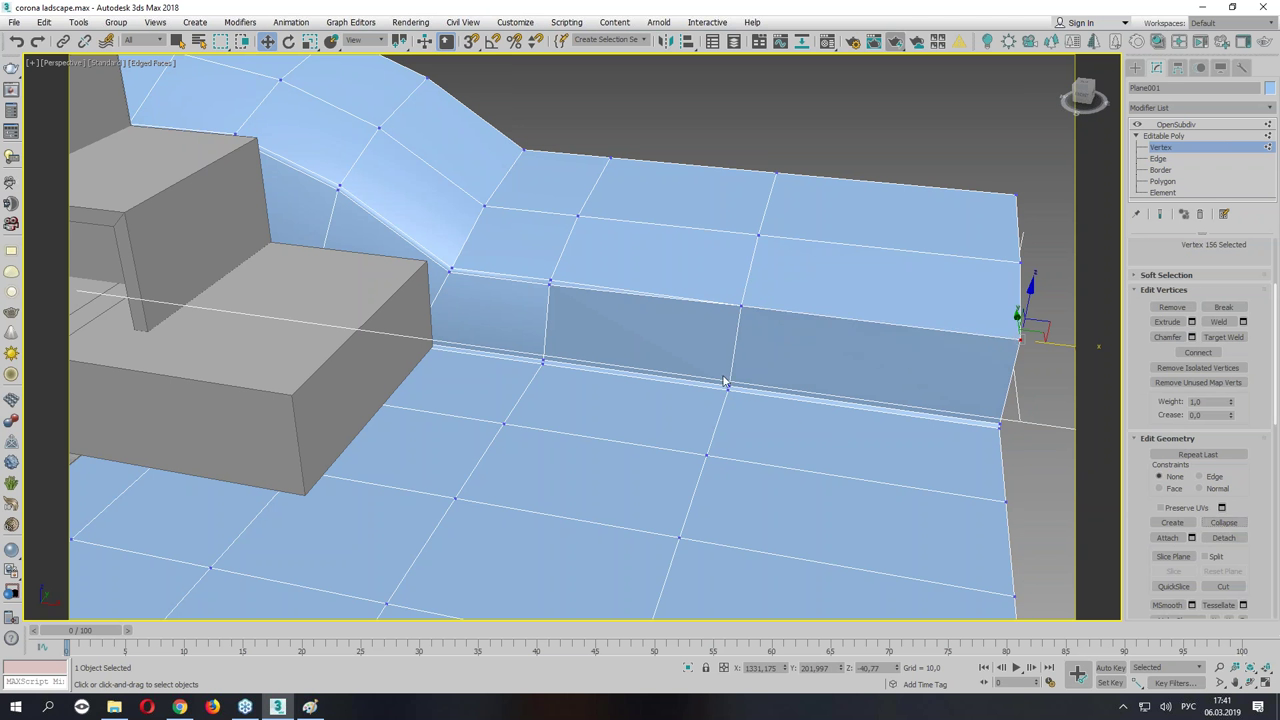
click(1000, 425)
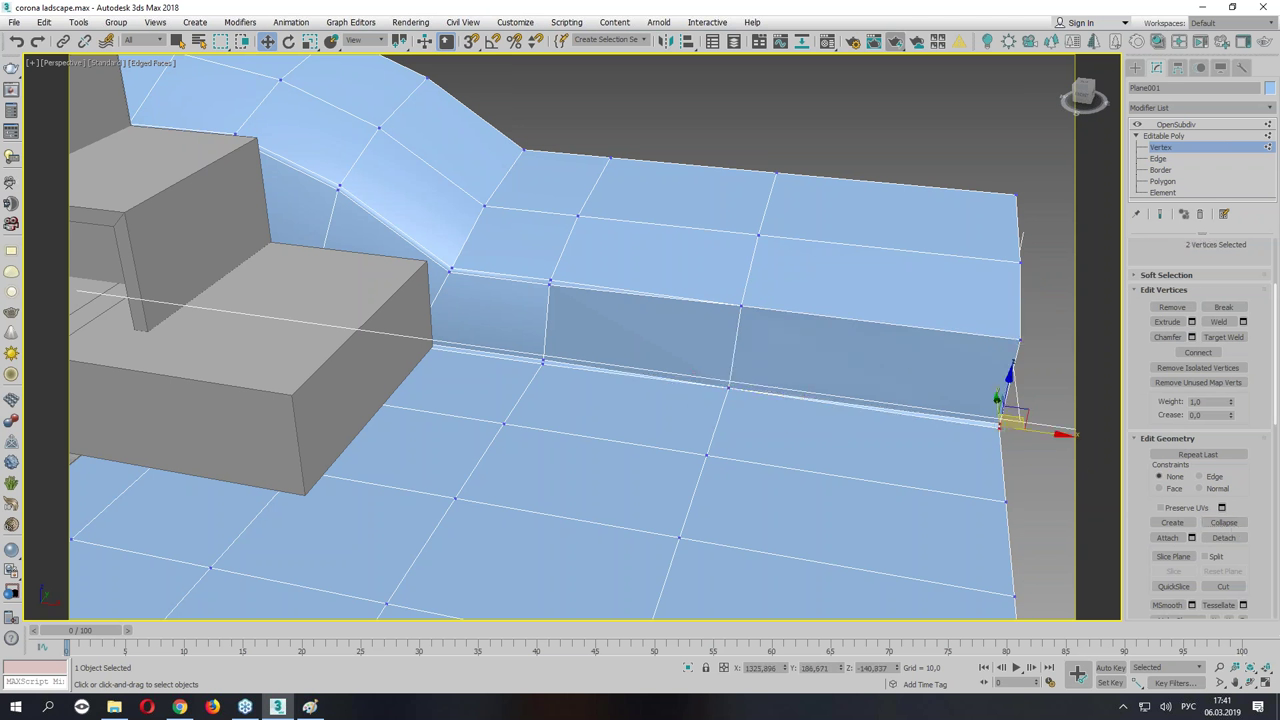
click(1222, 524)
Lower the step vertices and the right-edge vertices in Z to form a ramp.
alt+middle_drag(847, 332, 845, 315)
drag(700, 127, 820, 320)
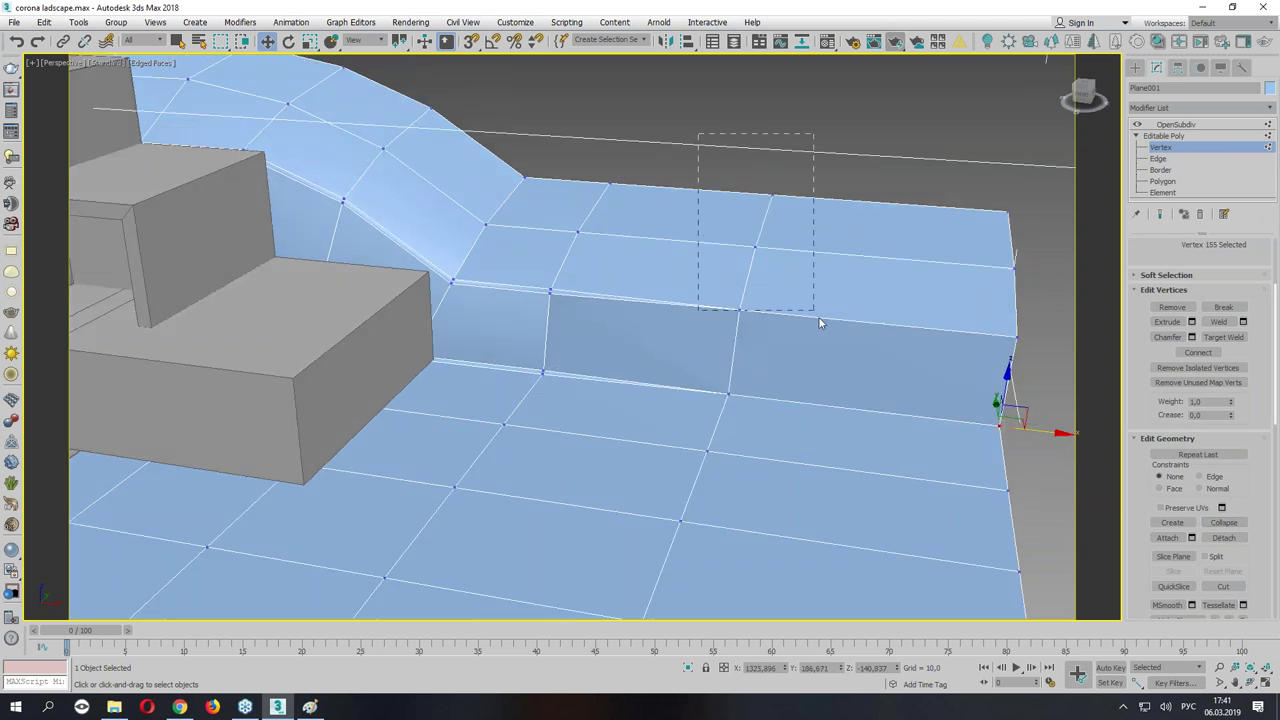
drag(760, 195, 760, 245)
drag(871, 194, 1043, 325)
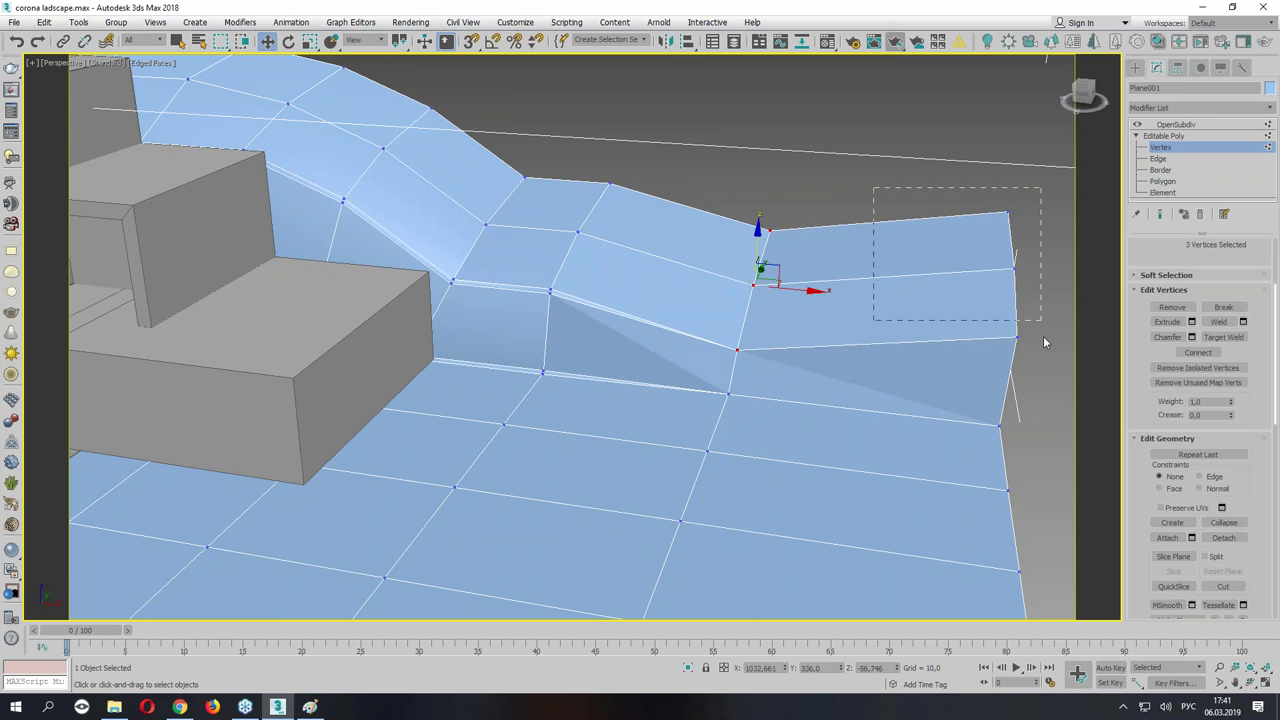
drag(1014, 248, 1016, 293)
mouse_move(1016, 293)
alt+middle_down()
mouse_move(846, 363)
mouse_move(668, 364)
alt+middle_up()
click(719, 384)
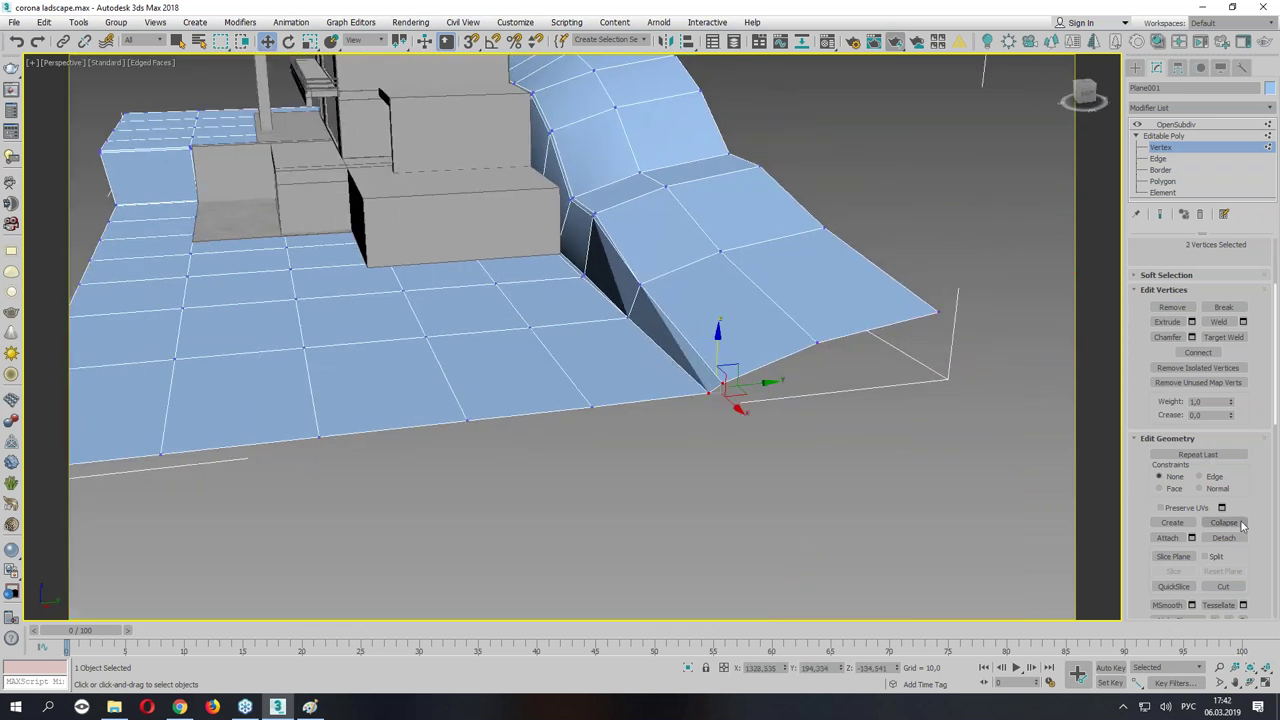
mouse_move(719, 384)
alt+middle_down()
mouse_move(671, 400)
mouse_move(737, 366)
mouse_move(573, 507)
alt+middle_up()
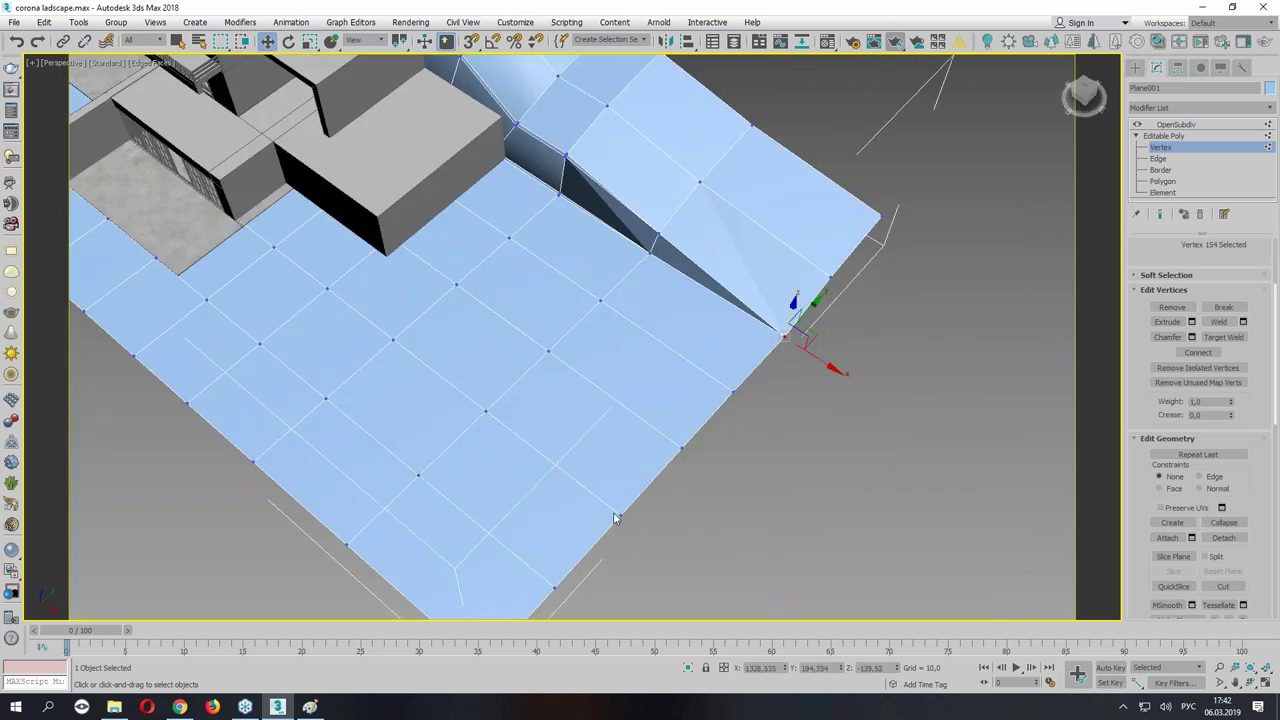
mouse_move(577, 547)
mouse_down()
mouse_move(594, 349)
mouse_move(903, 212)
mouse_up()
scroll(434, 534, down, 4)
scroll(259, 247, down, 4)
Move the terrain's left border edge loop to reshape the plane.
key(2)
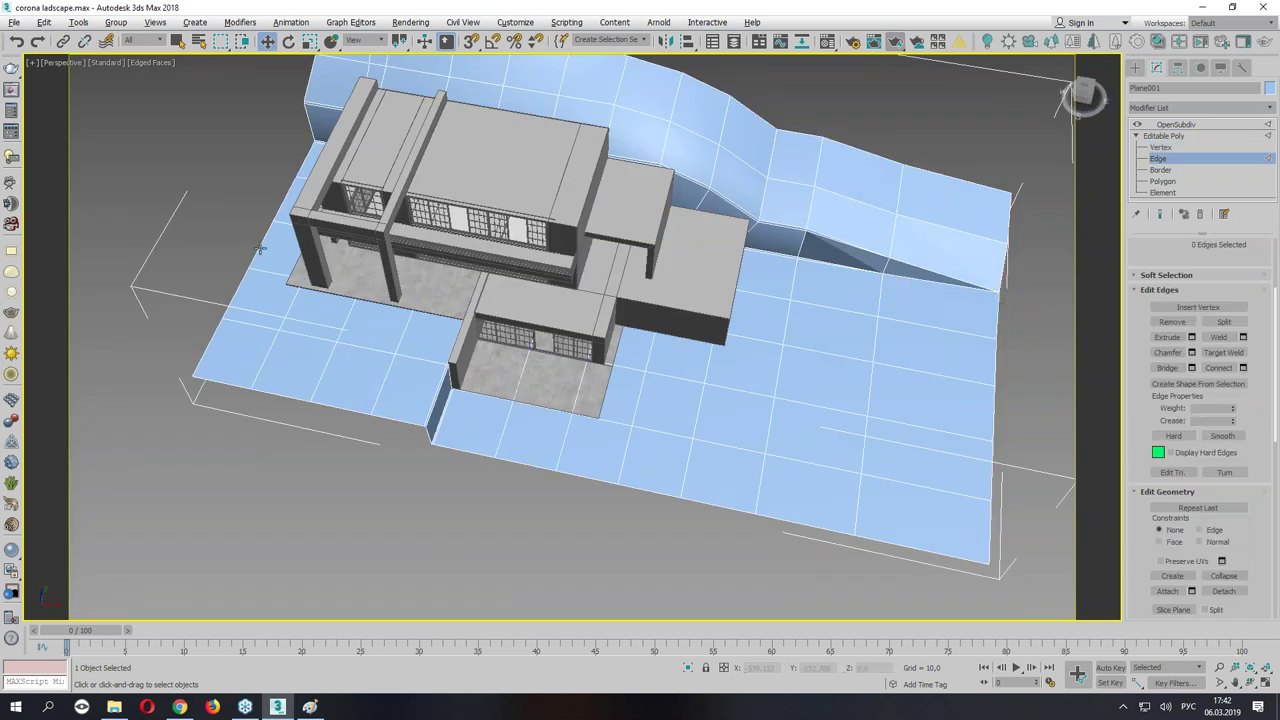
ctrl+double_click(259, 247)
mouse_move(259, 247)
alt+middle_down()
mouse_move(590, 230)
mouse_move(416, 415)
alt+middle_up()
drag(520, 332, 562, 332)
Move the top border edge loop outward to widen the hill behind the villa.
key(1)
click(535, 168)
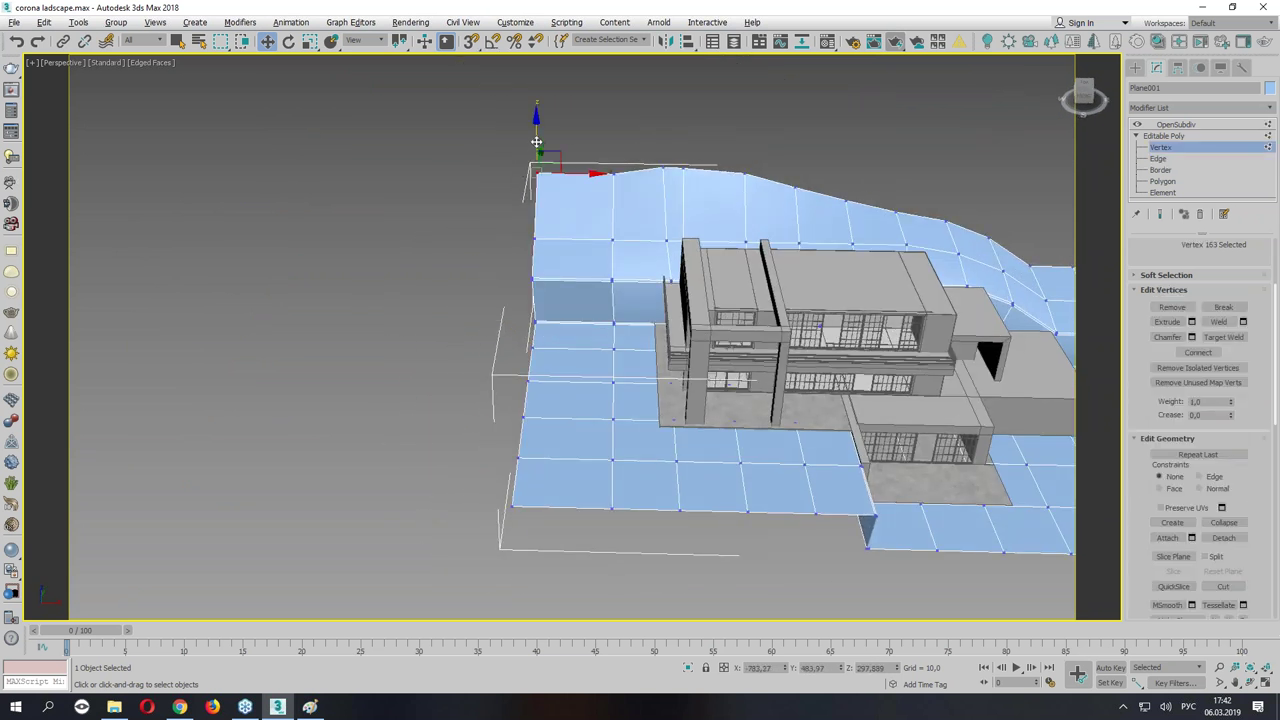
key(2)
double_click(633, 175)
alt+middle_drag(633, 175, 709, 226)
drag(709, 226, 769, 218)
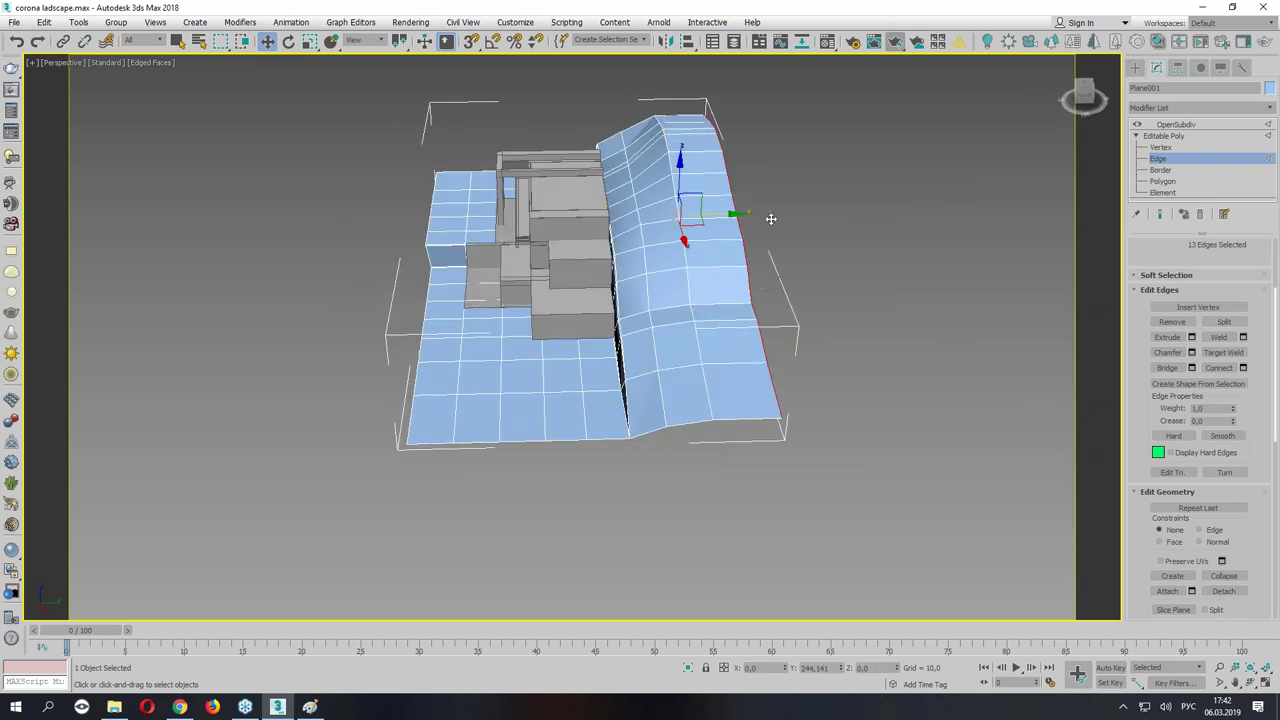
alt+middle_drag(769, 218, 700, 210)
scroll(650, 200, up, 3)
Raise two vertices along the hill ridge.
key(1)
click(580, 152)
drag(587, 125, 587, 110)
alt+middle_drag(587, 110, 716, 150)
Shift-drag the left border edge loop to extrude a new strip of ground.
key(2)
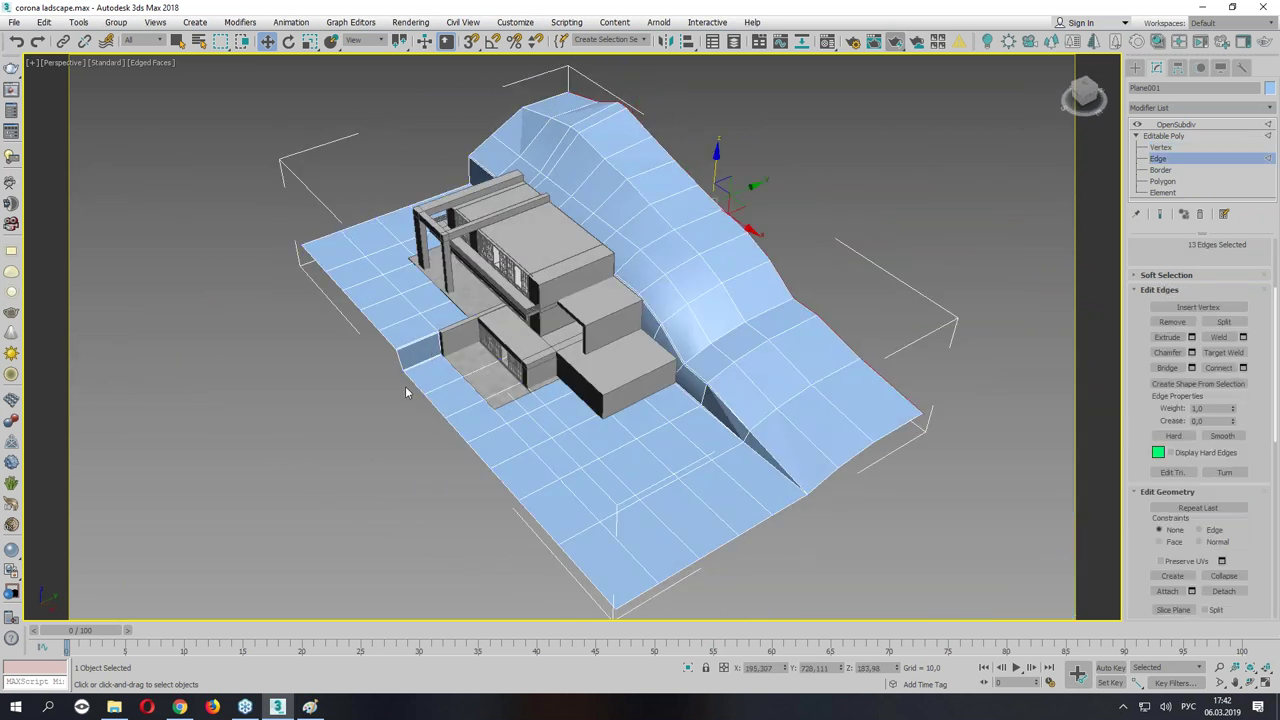
double_click(411, 393)
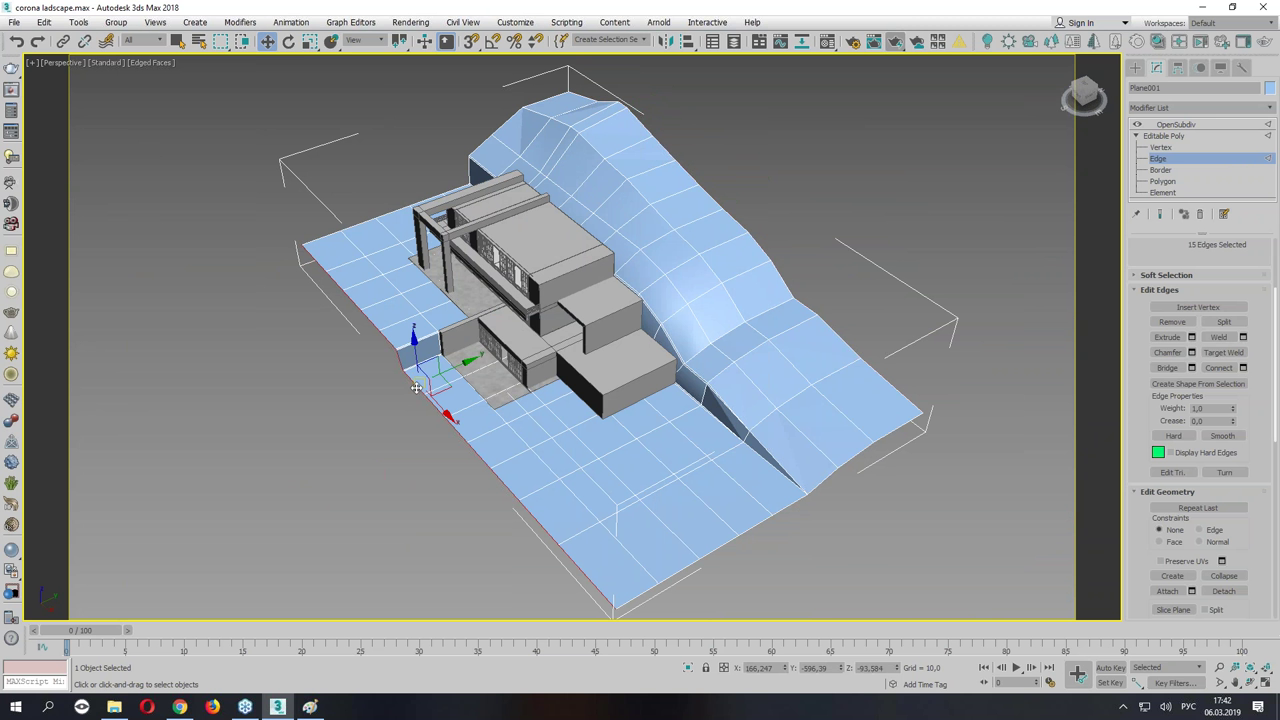
key(z)
shift+drag(586, 301, 515, 346)
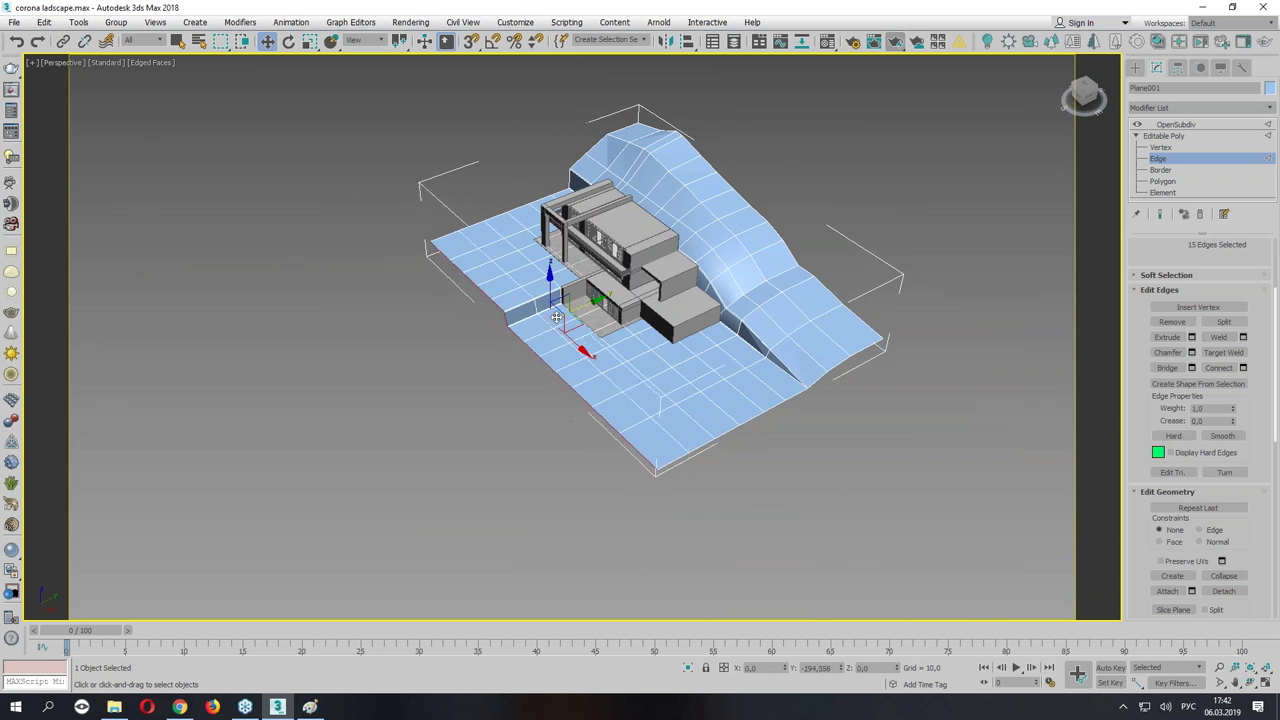
At vertex level, box-select the outer edge vertices of the new border strip and lower them.
scroll(515, 346, up, 5)
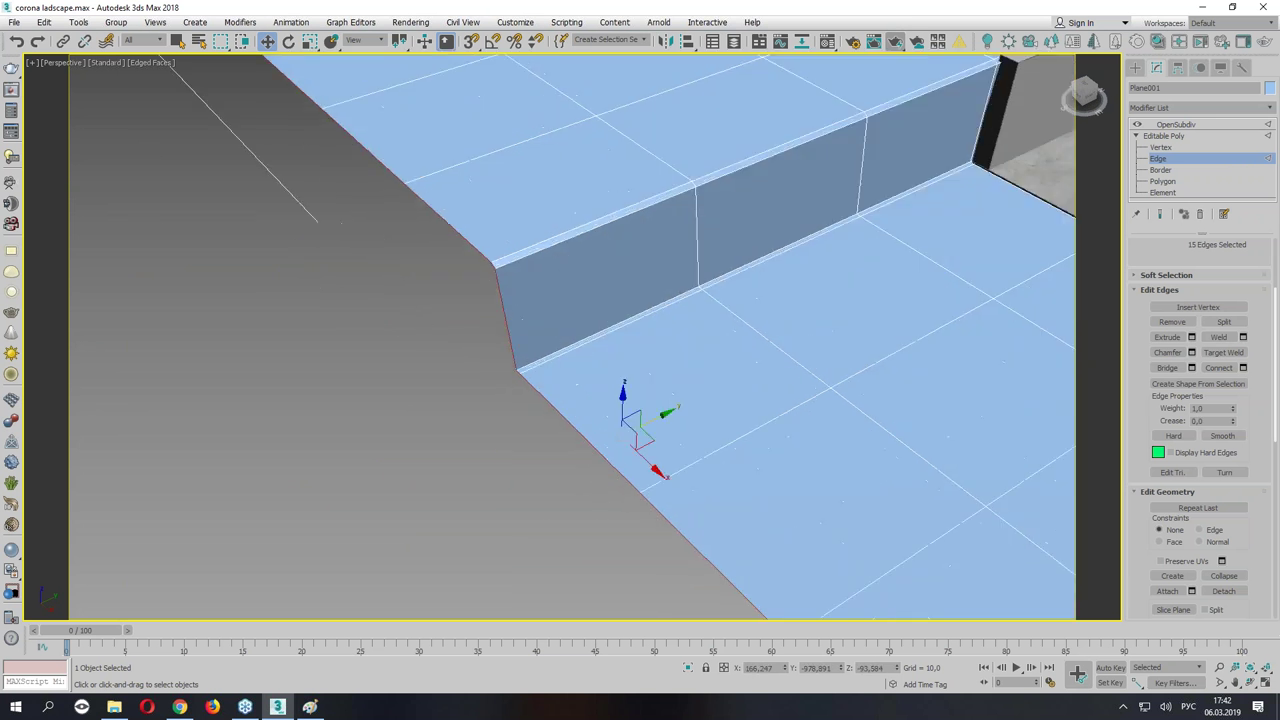
scroll(482, 309, up, 4)
scroll(482, 309, down, 2)
key(1)
scroll(436, 285, down, 3)
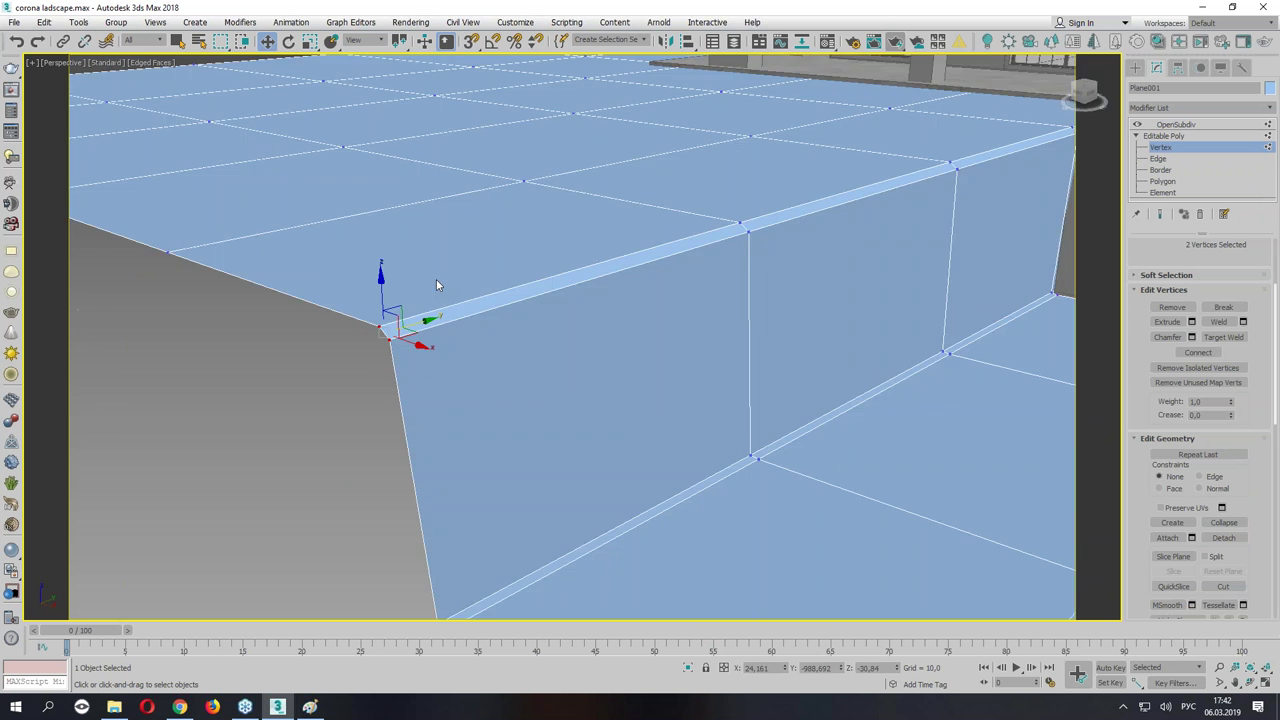
scroll(385, 293, down, 4)
scroll(458, 289, up, 2)
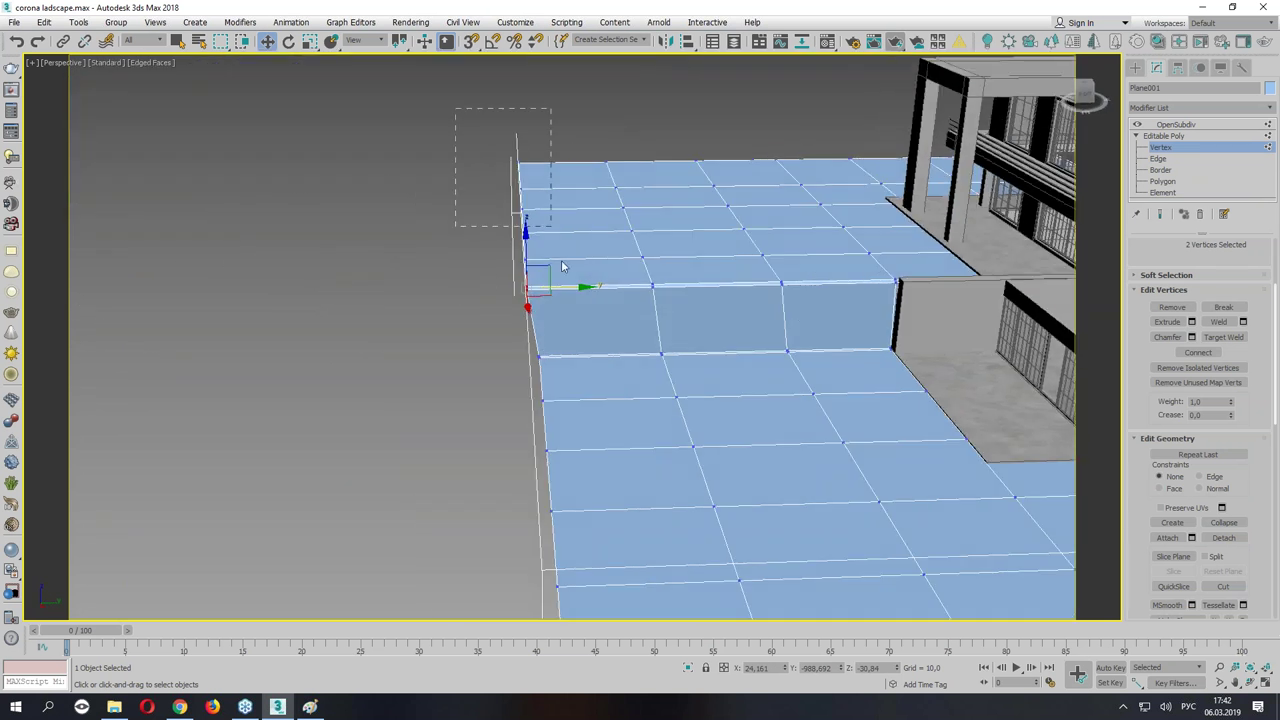
drag(456, 108, 591, 315)
alt+middle_drag(591, 315, 444, 60)
drag(524, 177, 538, 231)
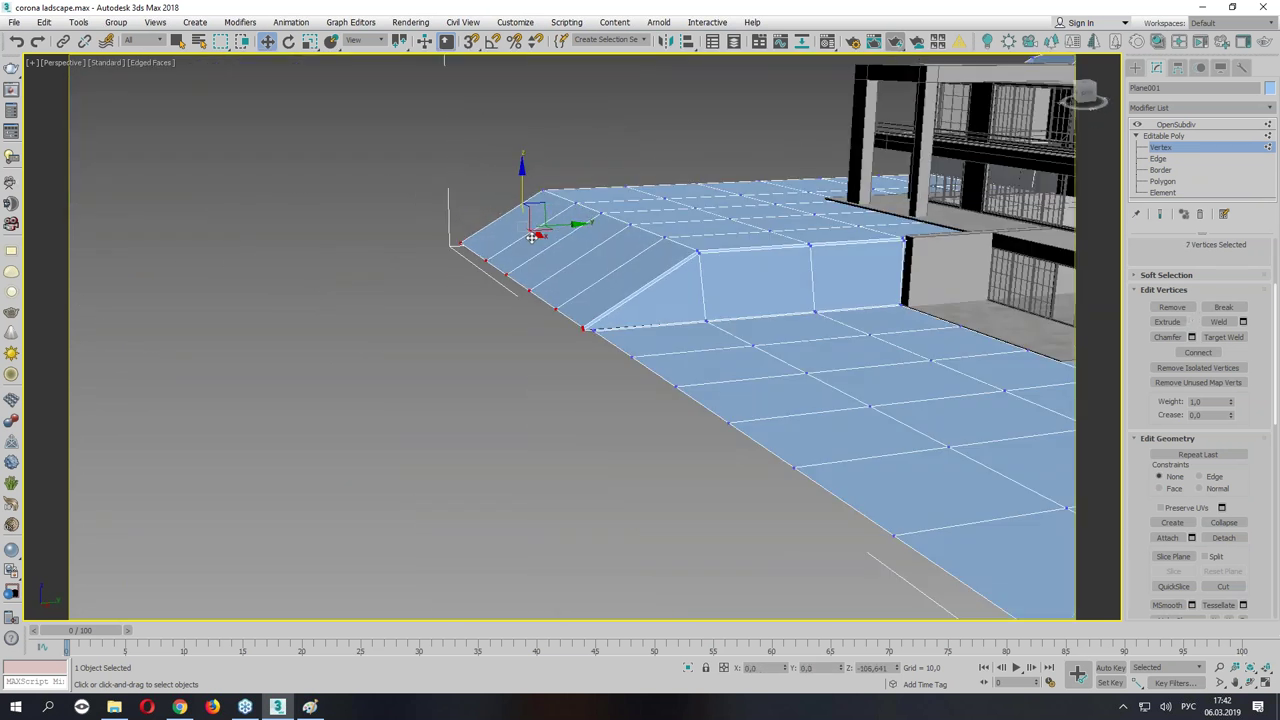
Adjust the lowered edge vertices while checking the slope against the house.
mouse_move(538, 231)
alt+middle_down()
mouse_move(677, 287)
mouse_move(580, 334)
mouse_move(729, 289)
mouse_move(656, 311)
mouse_move(675, 328)
mouse_move(651, 360)
mouse_move(594, 260)
alt+middle_up()
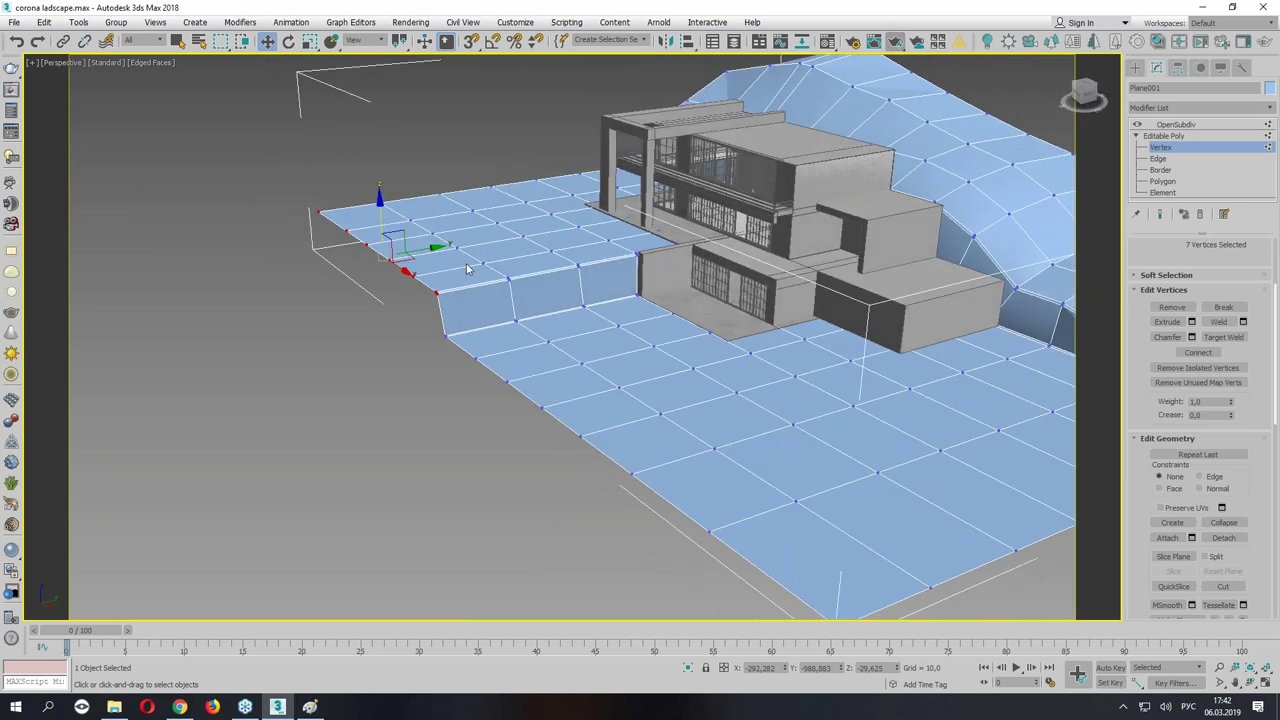
alt+middle_drag(535, 229, 385, 232)
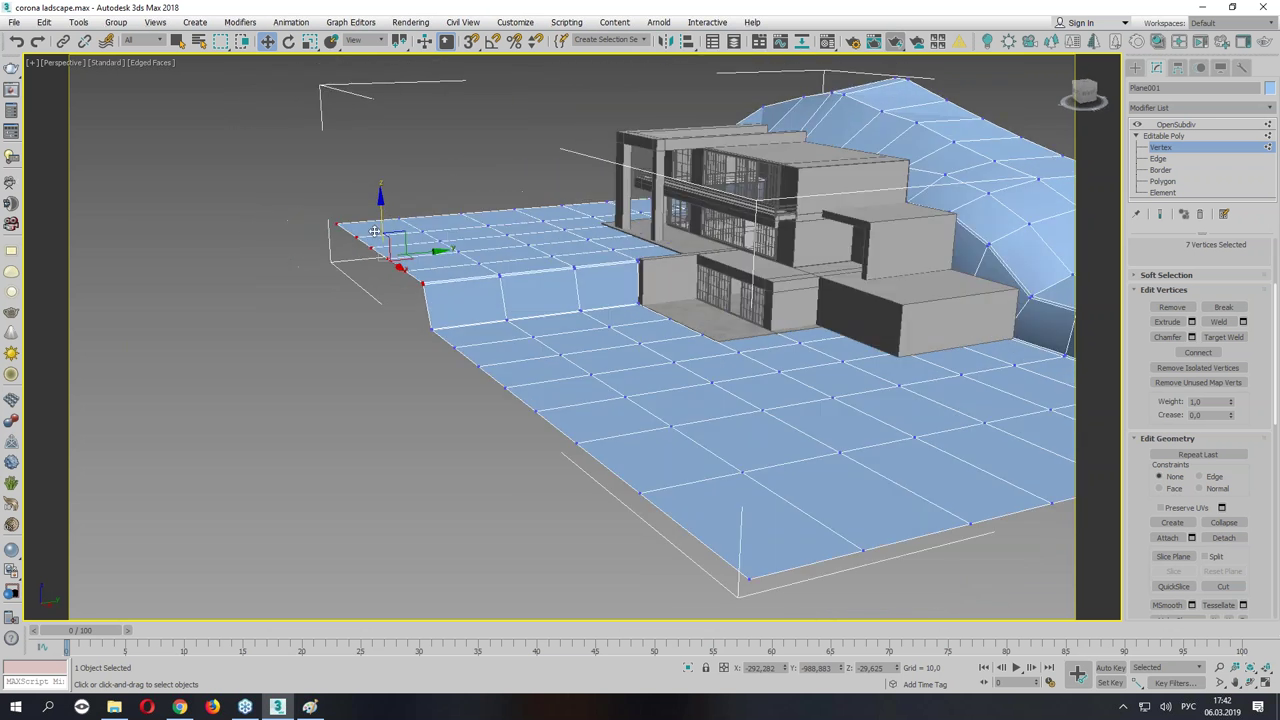
scroll(385, 232, up, 3)
drag(389, 288, 474, 366)
mouse_move(474, 366)
alt+middle_down()
mouse_move(522, 434)
mouse_move(545, 444)
alt+middle_up()
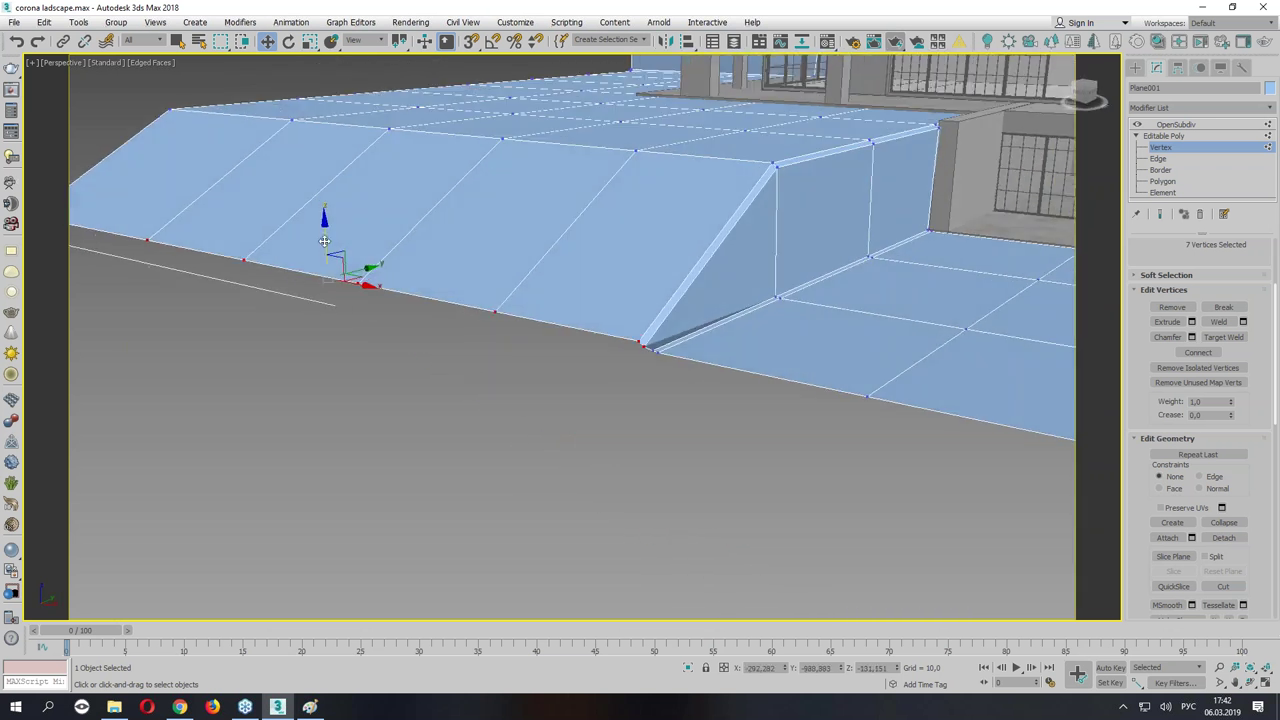
In the Front wireframe view, drop the corner vertex onto the ground line, then refine the slope.
key(alt+w)
key(alt+w)
scroll(626, 480, up, 3)
mouse_move(626, 480)
middle_down()
mouse_move(346, 383)
mouse_move(596, 358)
middle_up()
scroll(346, 383, up, 2)
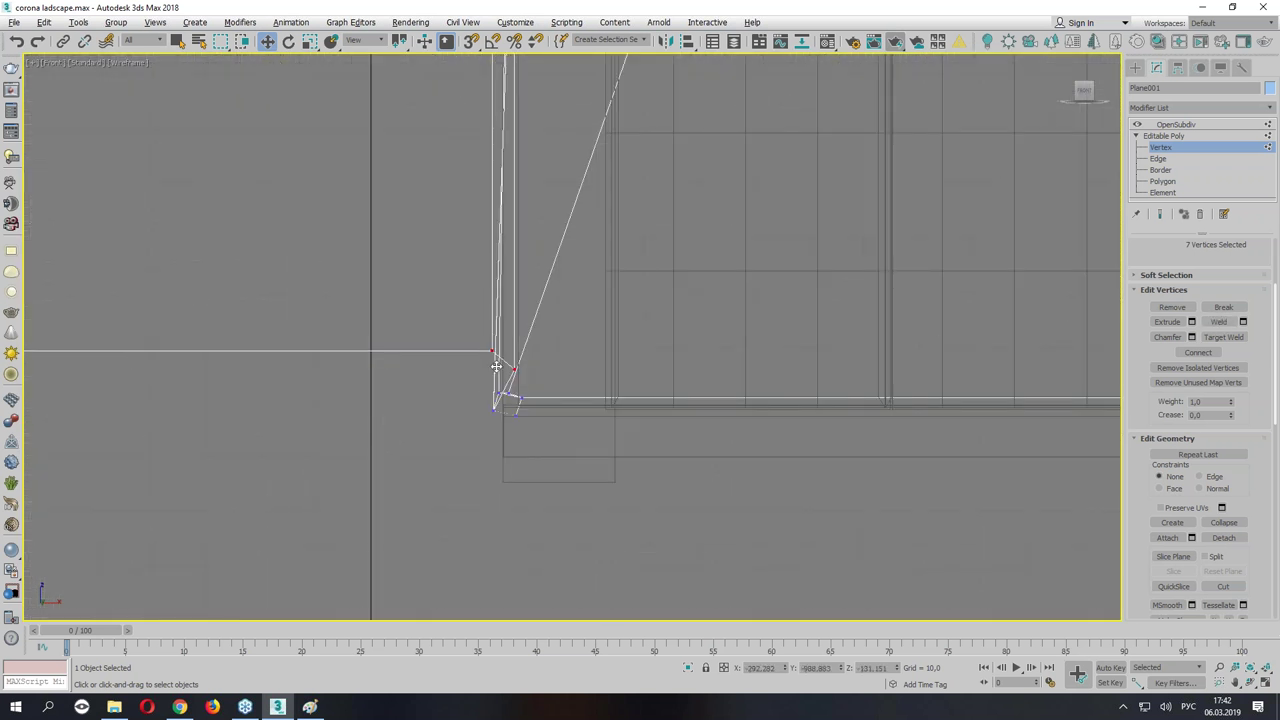
drag(491, 361, 496, 398)
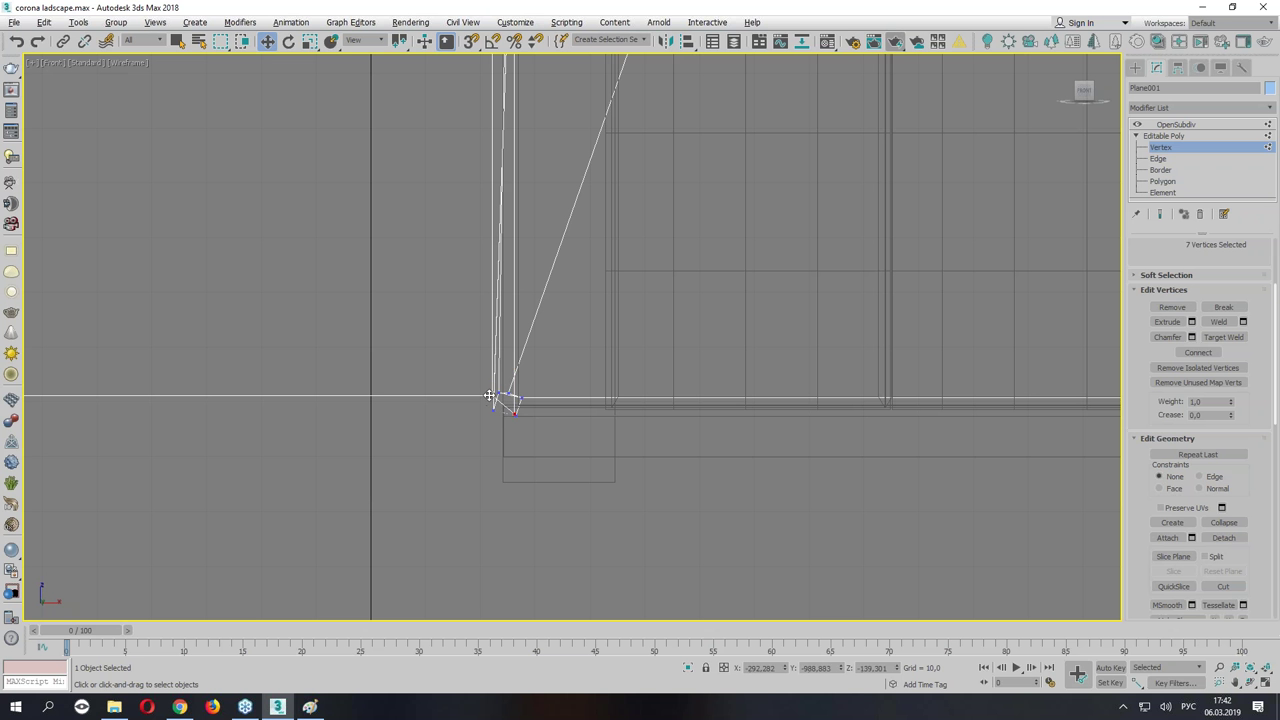
key(alt+w)
alt+middle_drag(737, 379, 473, 384)
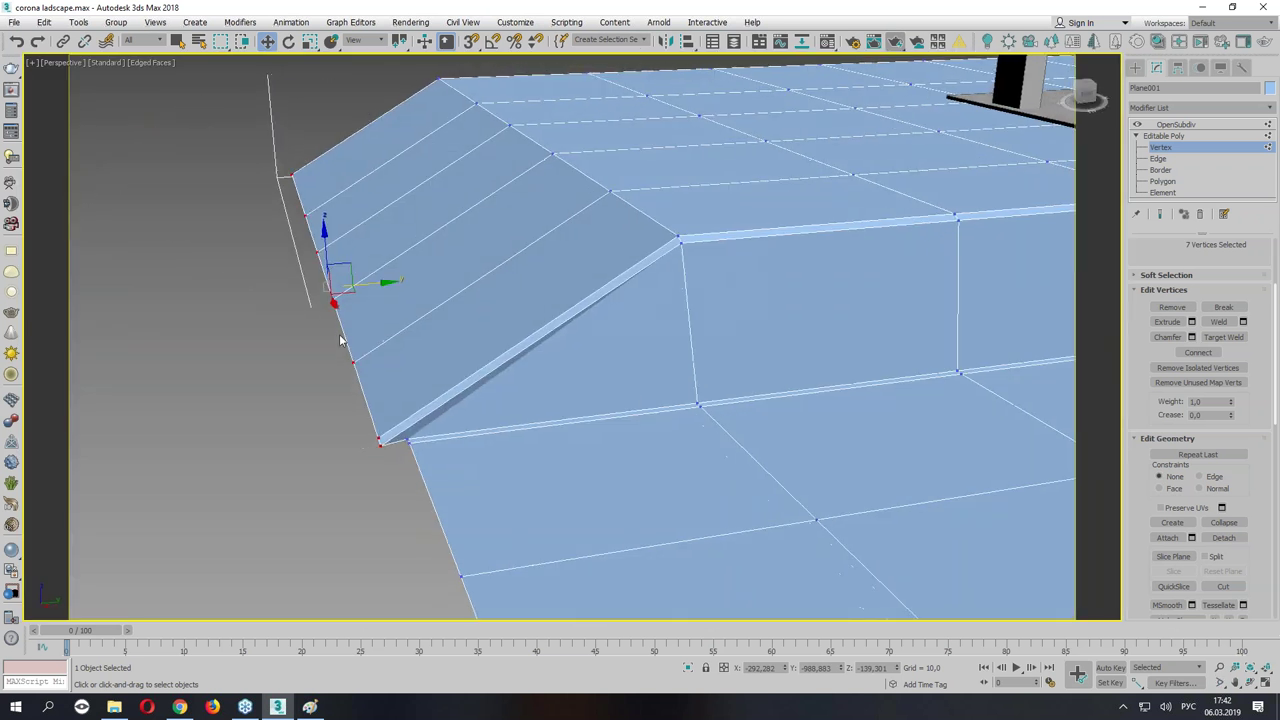
drag(371, 287, 392, 284)
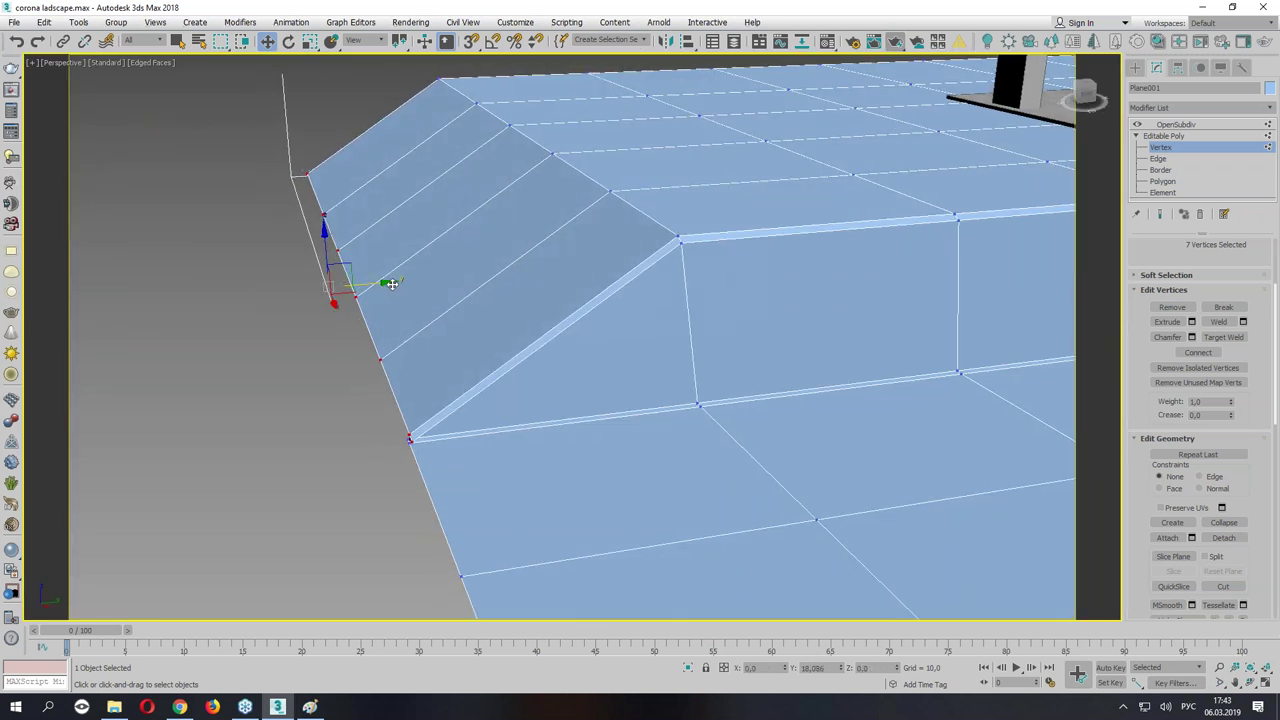
scroll(433, 427, down, 3)
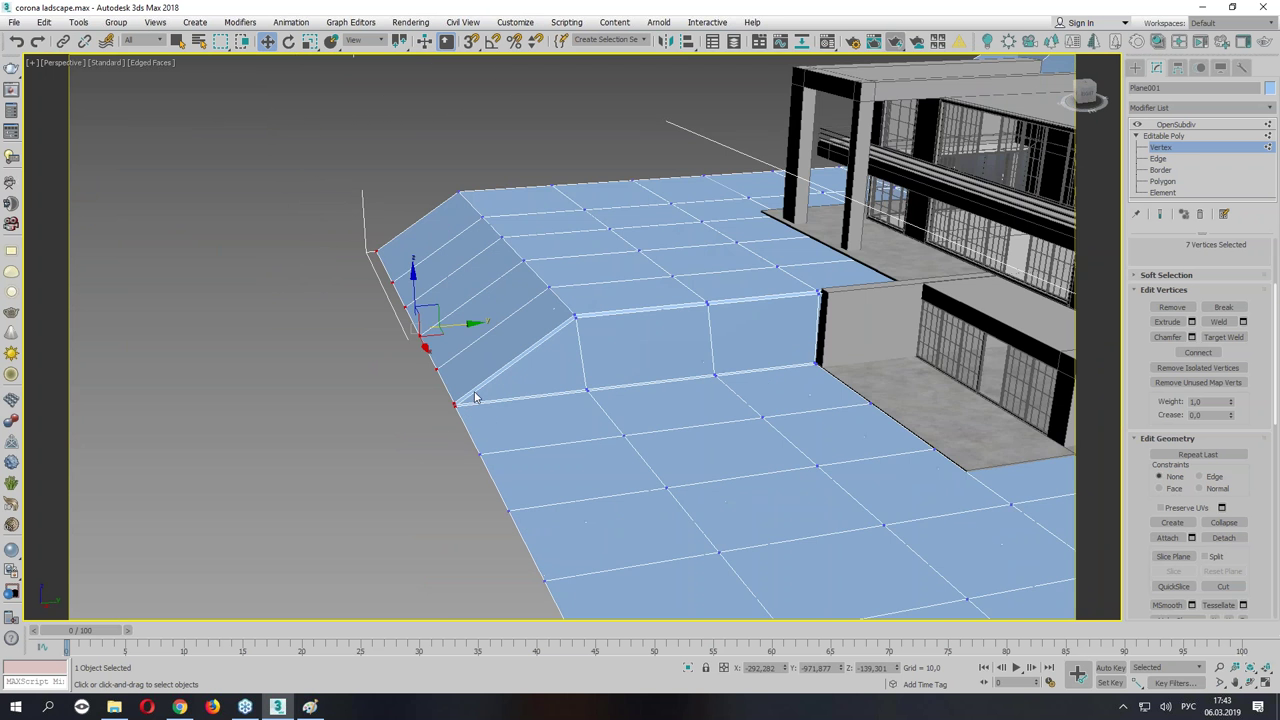
key(2)
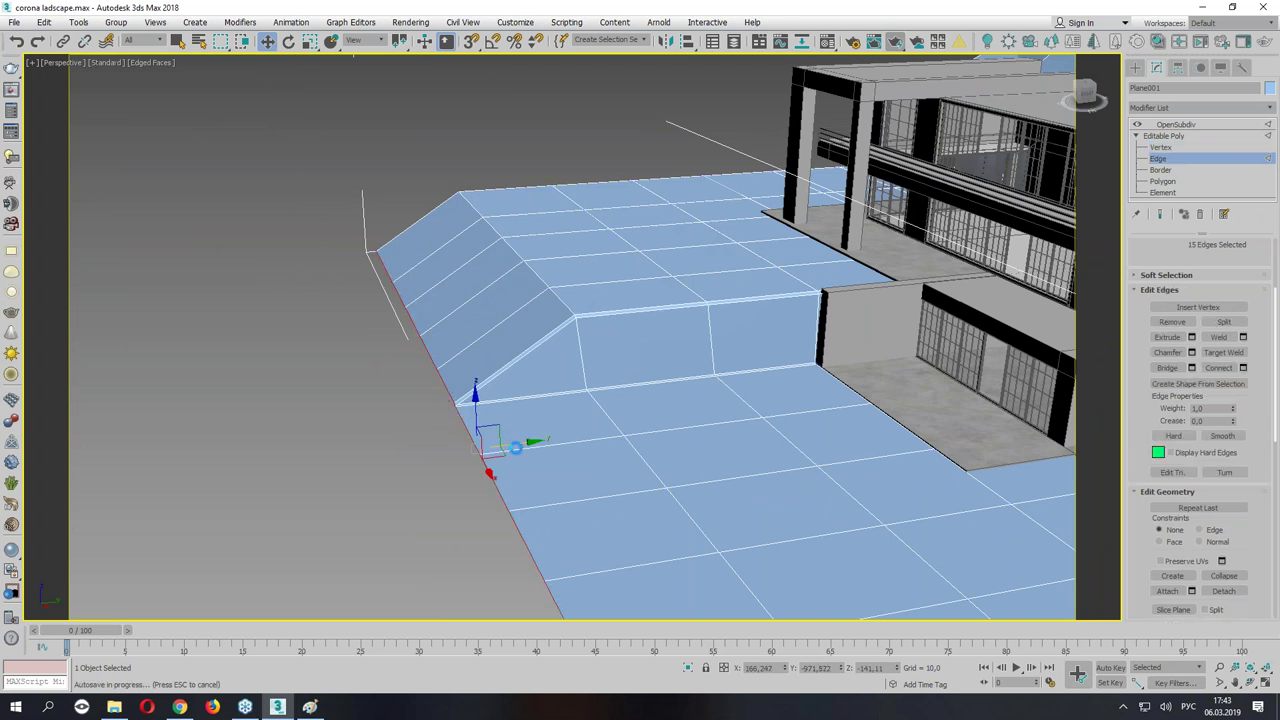
Collapse two pairs of stray vertices at the ramp tip into single points.
scroll(425, 438, up, 3)
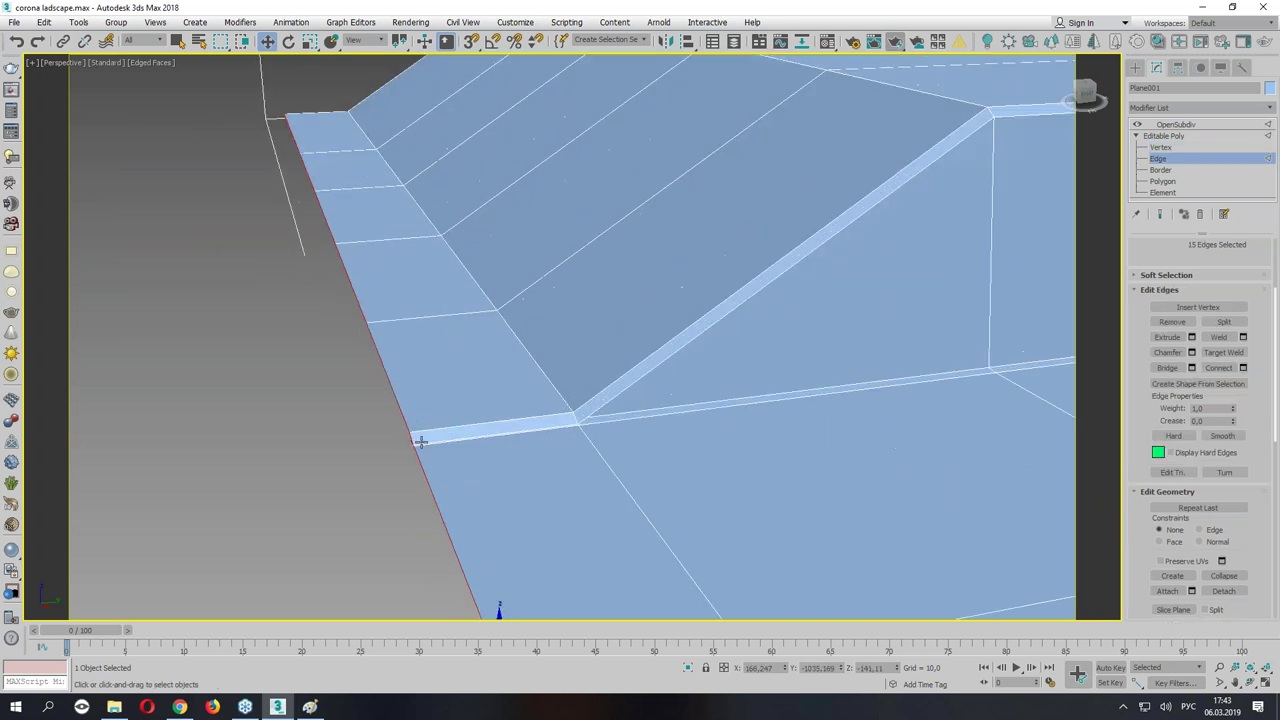
scroll(440, 445, up, 2)
scroll(440, 444, down, 2)
key(1)
mouse_move(337, 443)
alt+middle_down()
mouse_move(500, 360)
mouse_move(563, 350)
alt+middle_up()
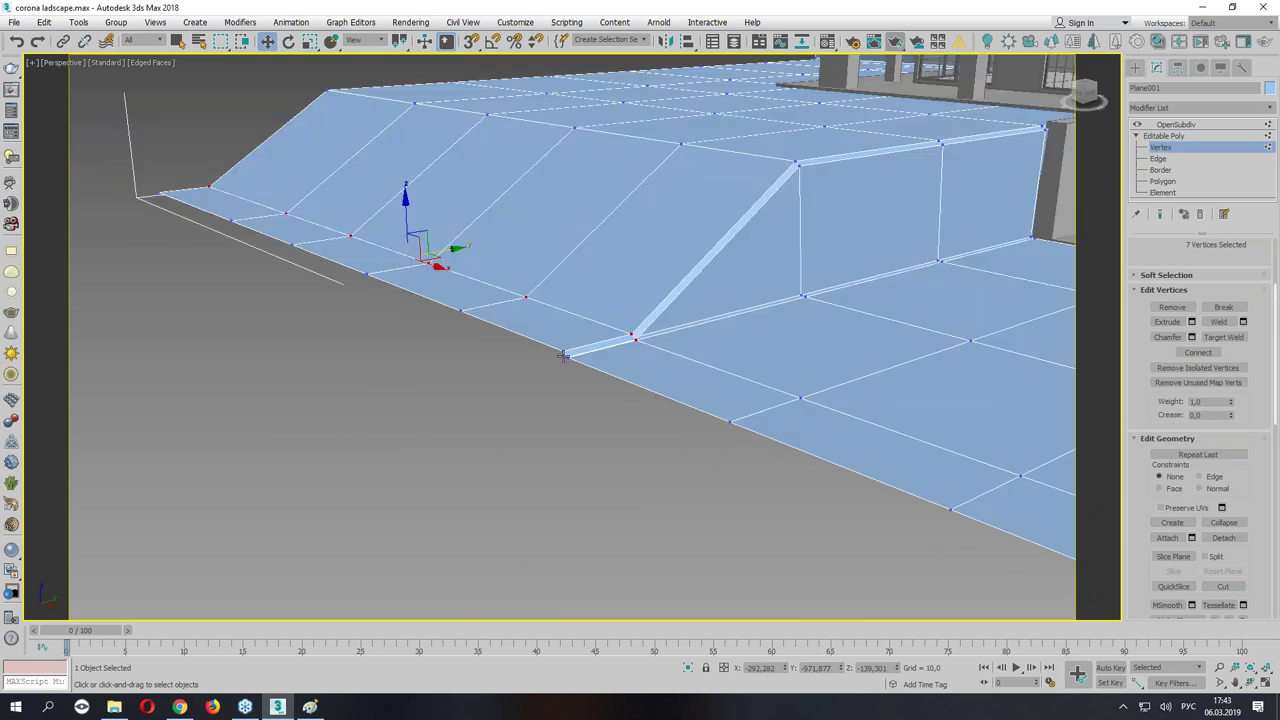
drag(584, 380, 585, 381)
key(z)
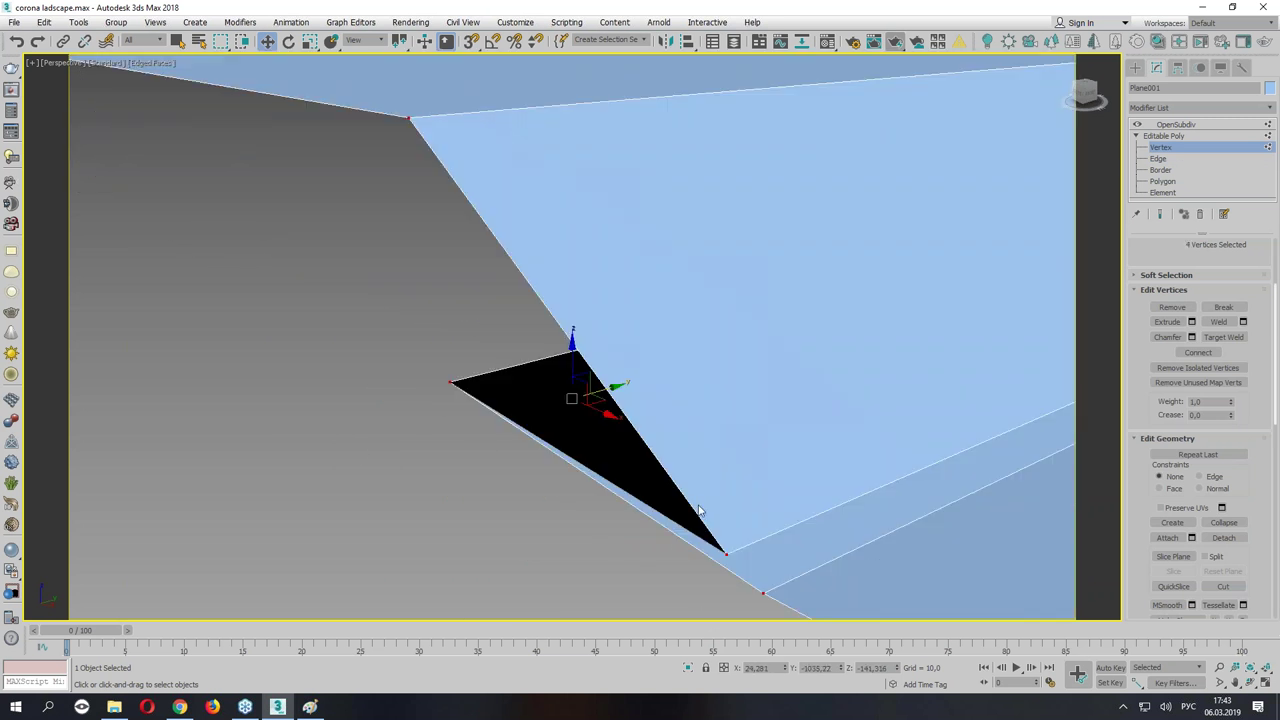
click(726, 551)
ctrl+click(411, 117)
click(1224, 522)
click(453, 379)
ctrl+drag(651, 517, 831, 617)
click(1224, 522)
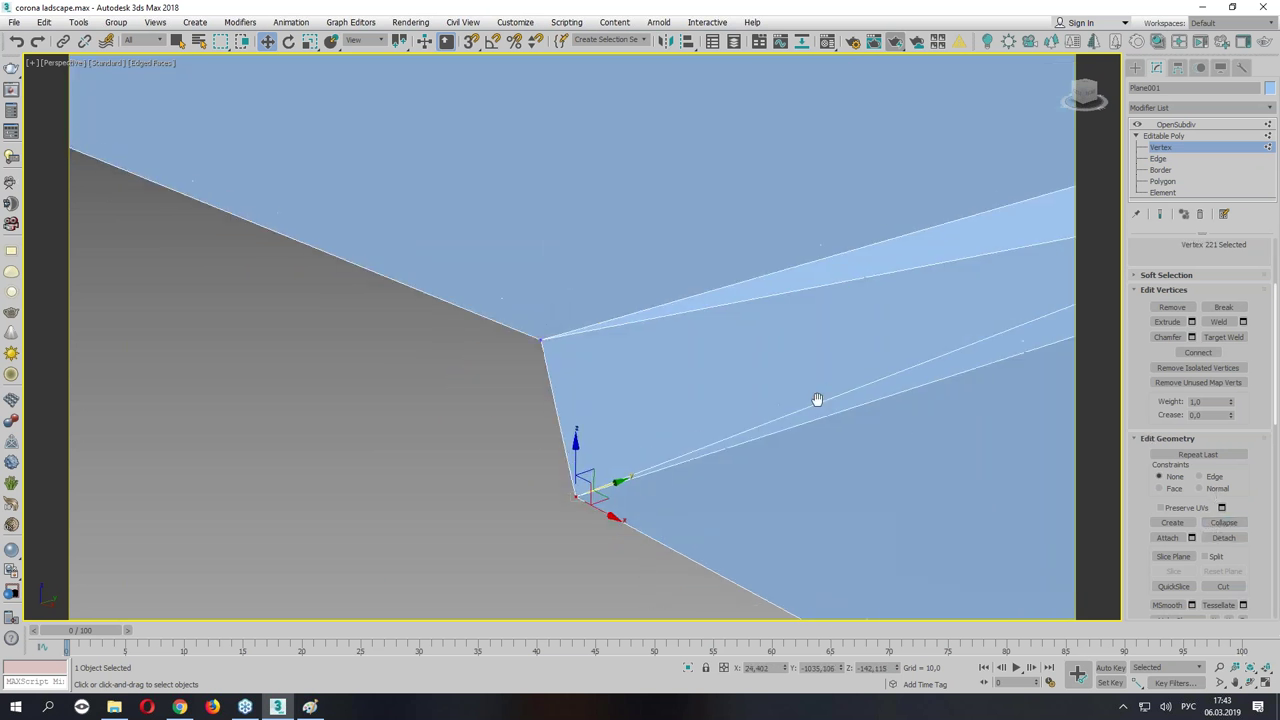
Lower the ramp ridge vertices to flatten the ramp.
middle_drag(817, 399, 798, 278)
scroll(798, 278, down, 3)
scroll(601, 233, down, 3)
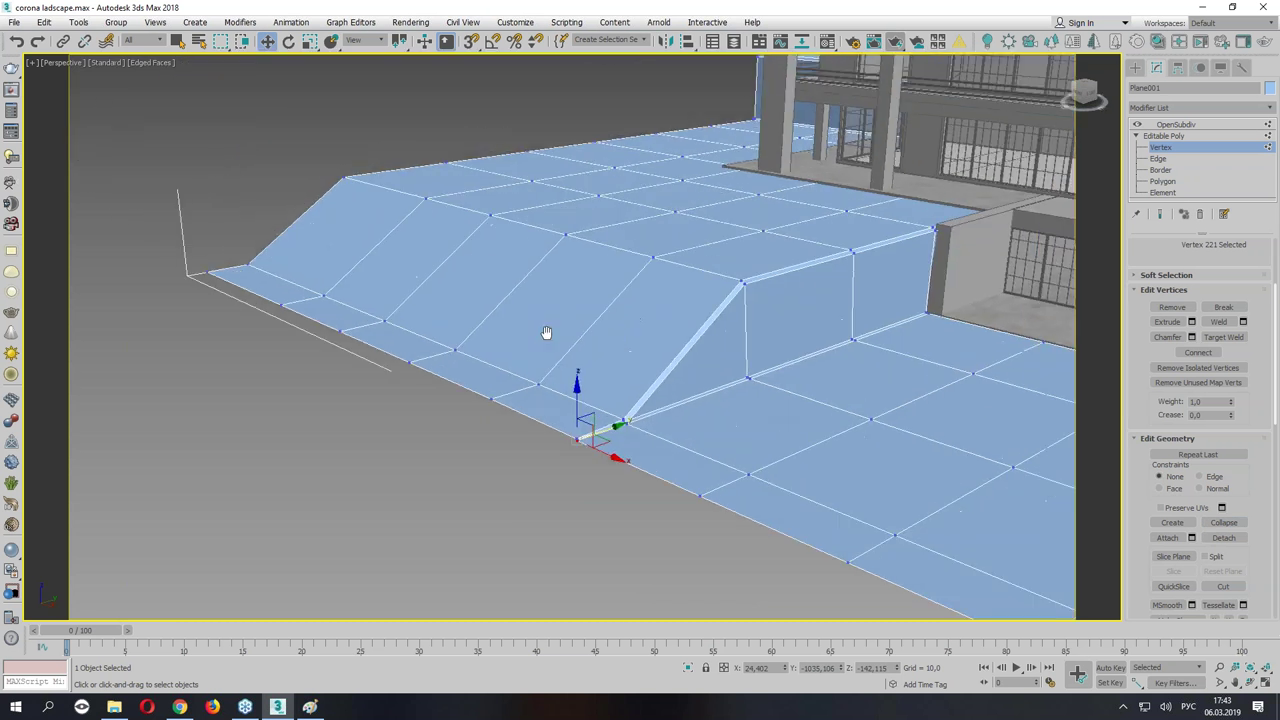
alt+middle_drag(546, 332, 579, 217)
drag(789, 364, 789, 357)
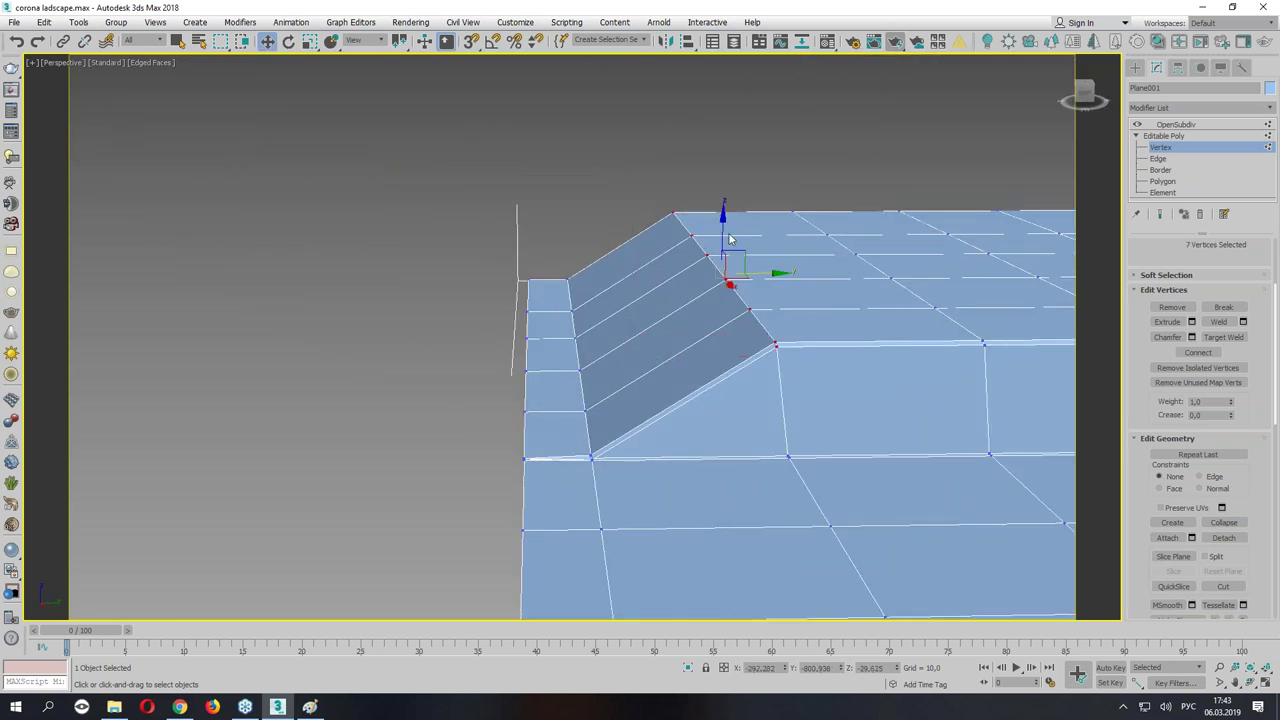
drag(722, 255, 722, 290)
Raise the vertices at the terrain corner beside the villa.
mouse_move(722, 290)
alt+middle_down()
mouse_move(808, 272)
mouse_move(631, 247)
alt+middle_up()
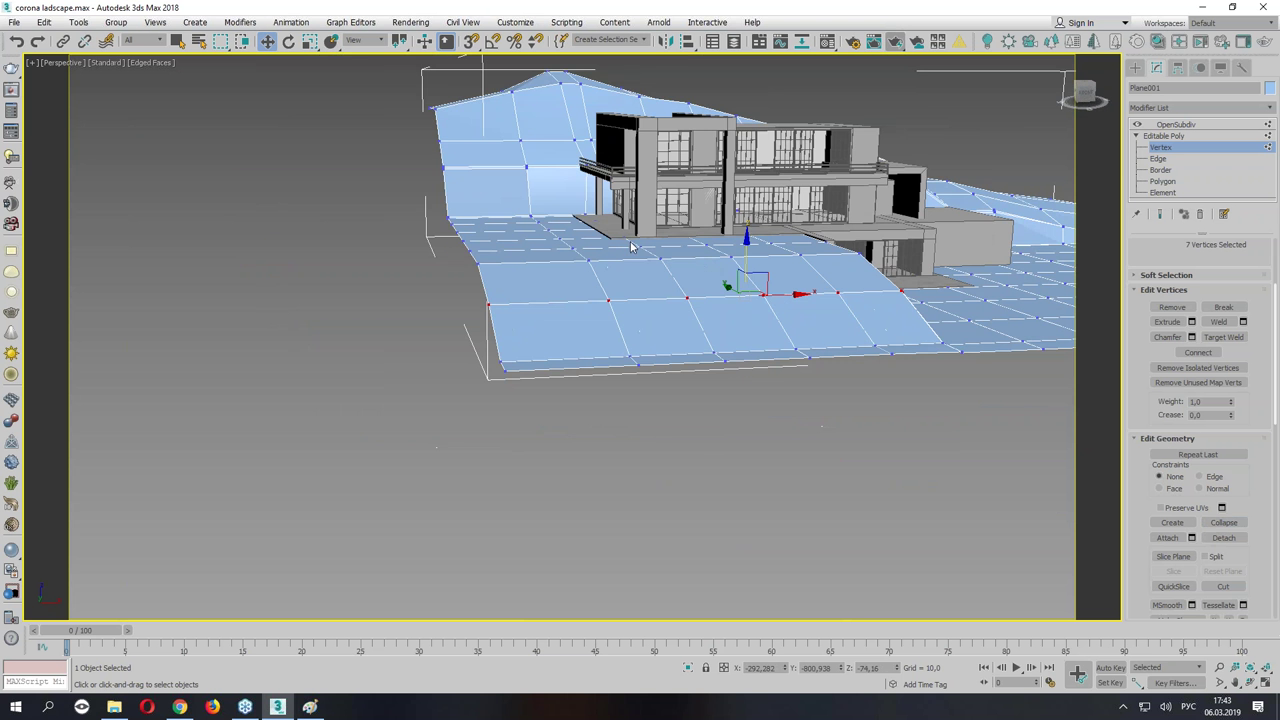
ctrl+drag(528, 413, 528, 413)
alt+middle_drag(528, 413, 420, 340)
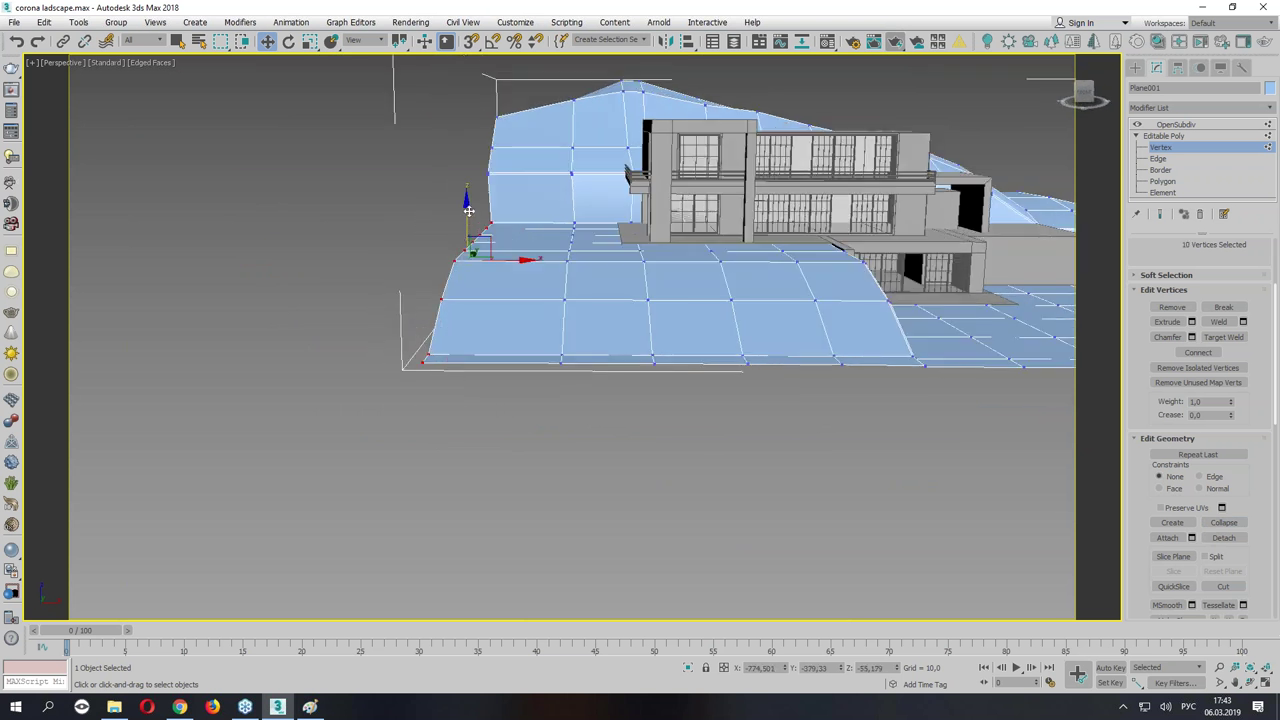
scroll(483, 195, up, 3)
click(505, 215)
alt+middle_drag(505, 215, 560, 230)
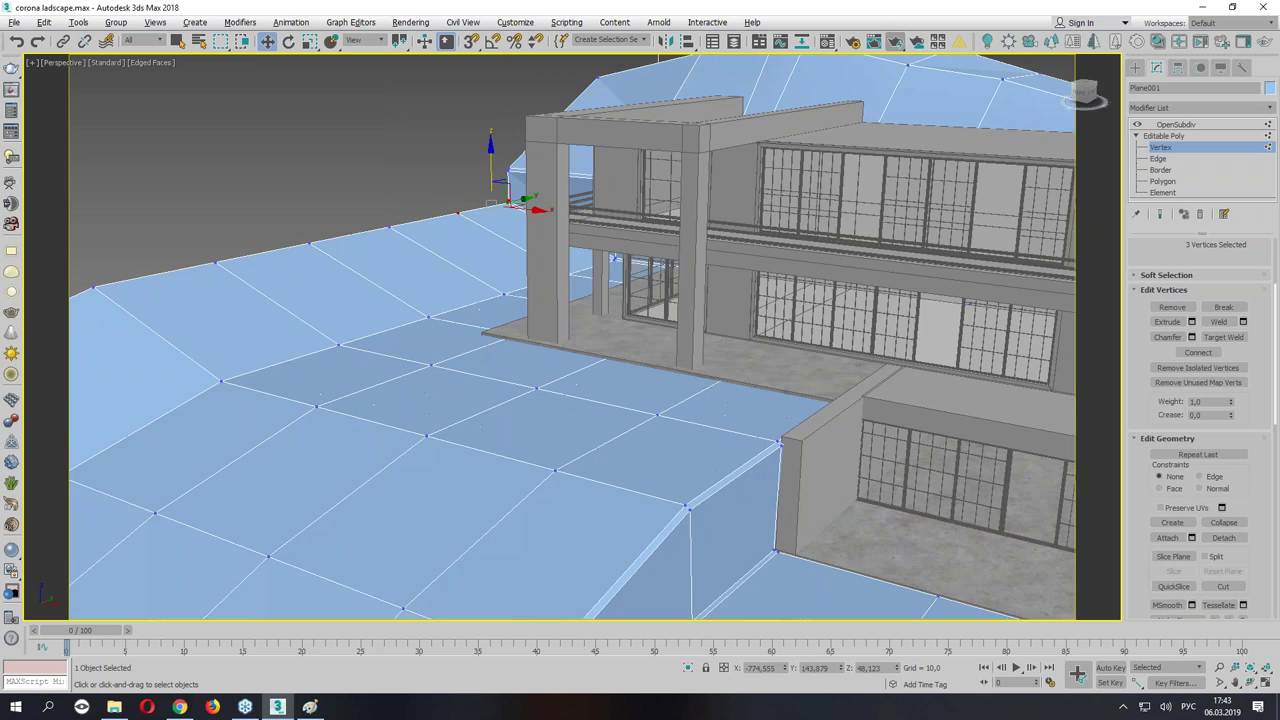
drag(487, 174, 485, 145)
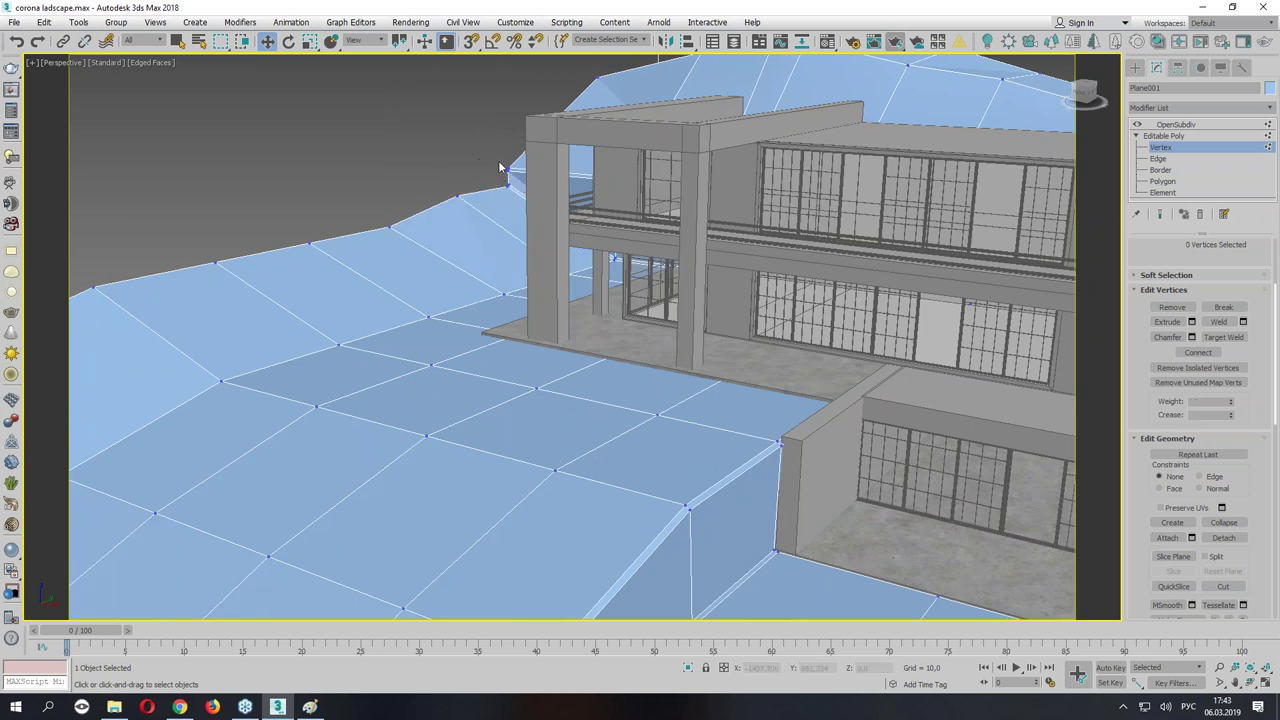
scroll(540, 165, down, 6)
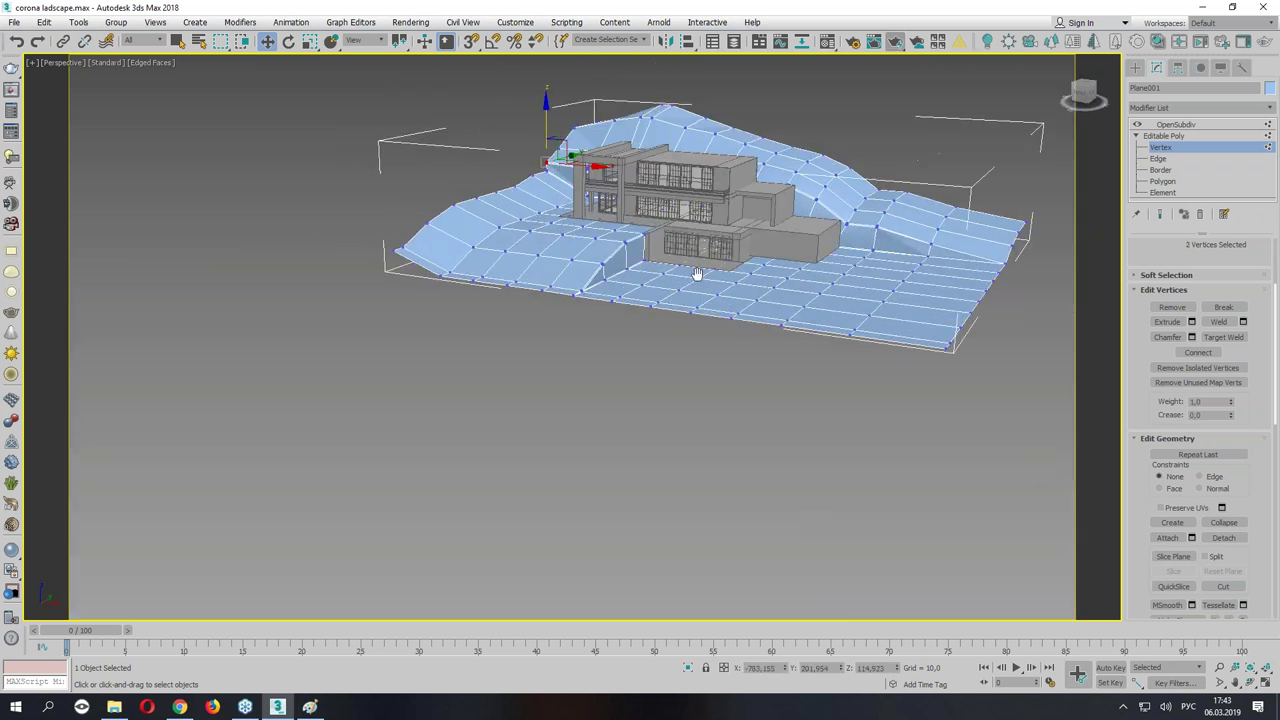
Push the upper-left border edge loop outward and raise its two corner vertices.
key(2)
double_click(493, 197)
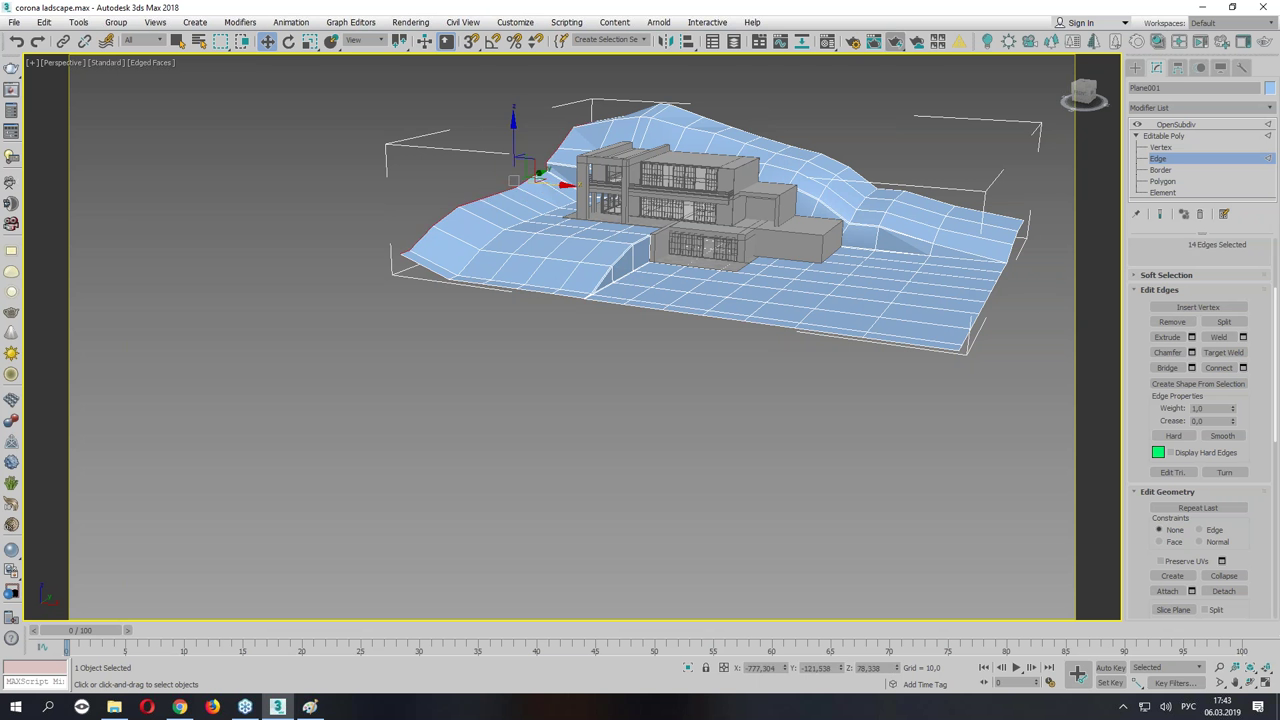
drag(531, 183, 476, 125)
alt+middle_drag(476, 125, 530, 88)
key(1)
drag(553, 123, 552, 64)
mouse_move(552, 64)
alt+middle_down()
mouse_move(595, 146)
mouse_move(178, 245)
alt+middle_up()
Reselect edges so only the left border edges remain, excluding the ramp loop.
key(2)
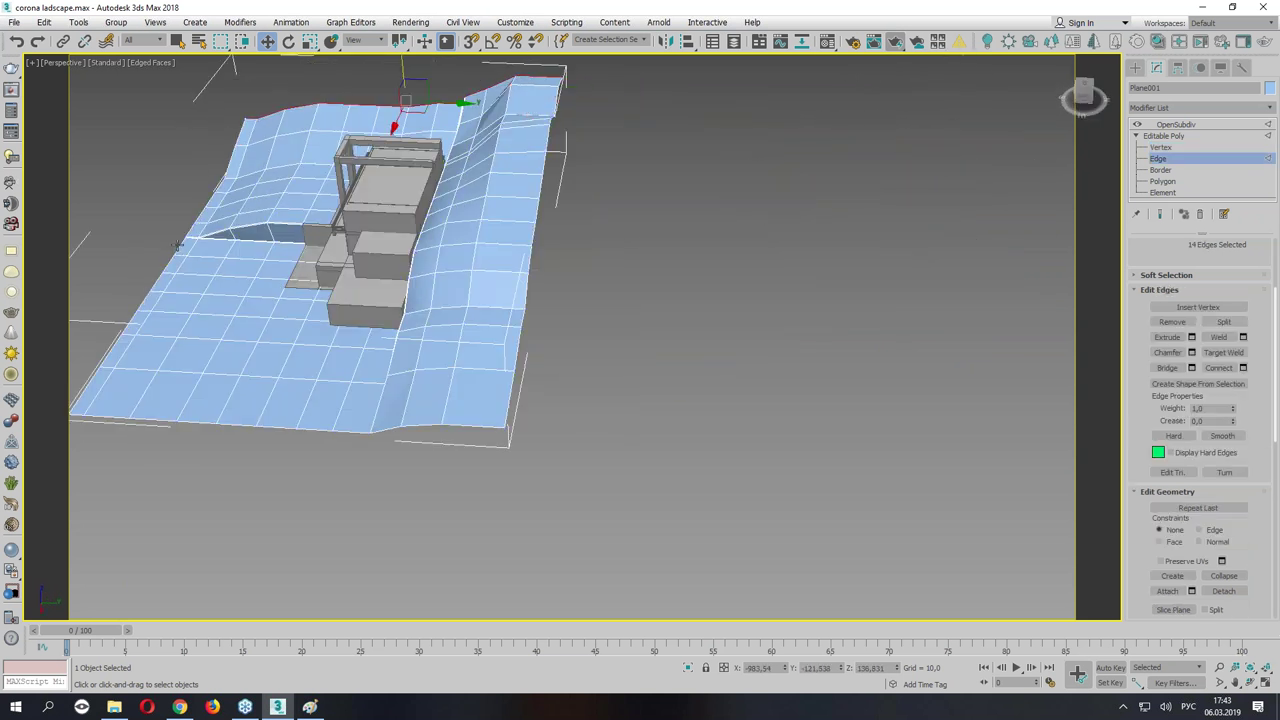
mouse_move(178, 245)
alt+middle_down()
mouse_move(386, 309)
mouse_move(397, 257)
alt+middle_up()
scroll(386, 309, up, 5)
ctrl+double_click(381, 291)
alt+drag(392, 252, 733, 398)
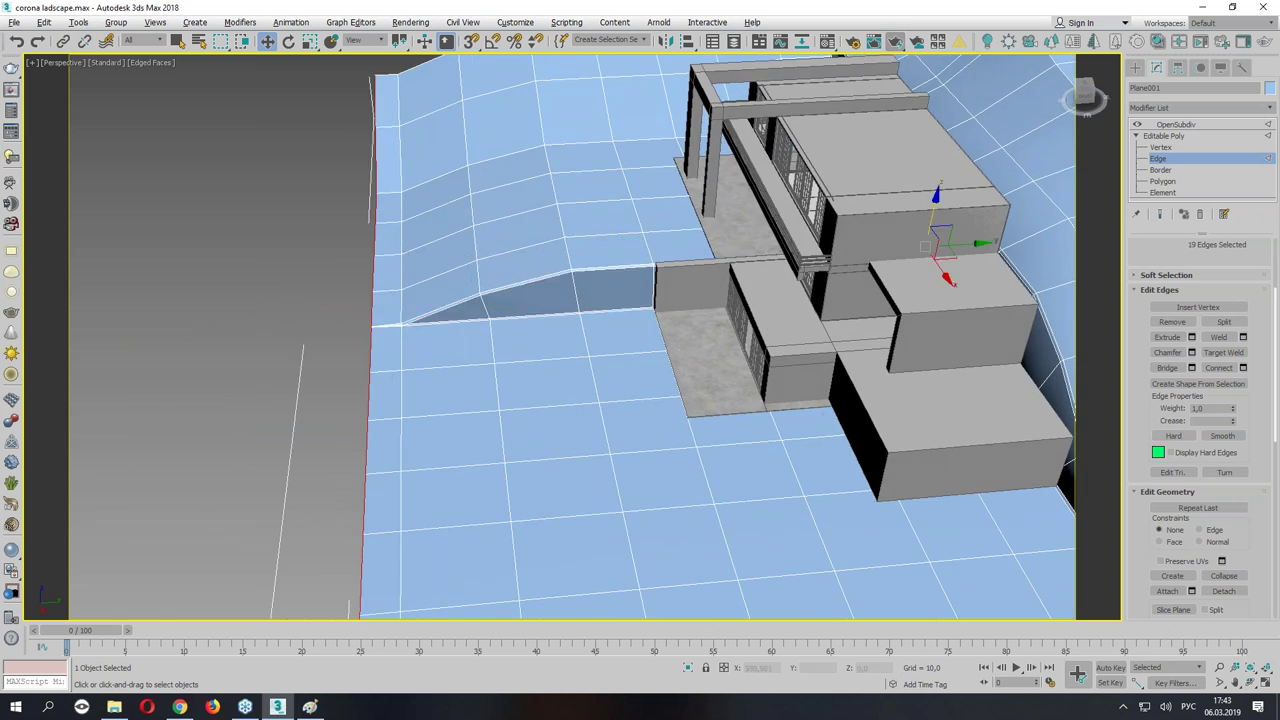
alt+drag(717, 216, 956, 410)
mouse_move(399, 433)
alt+middle_down()
mouse_move(512, 440)
mouse_move(490, 413)
alt+middle_up()
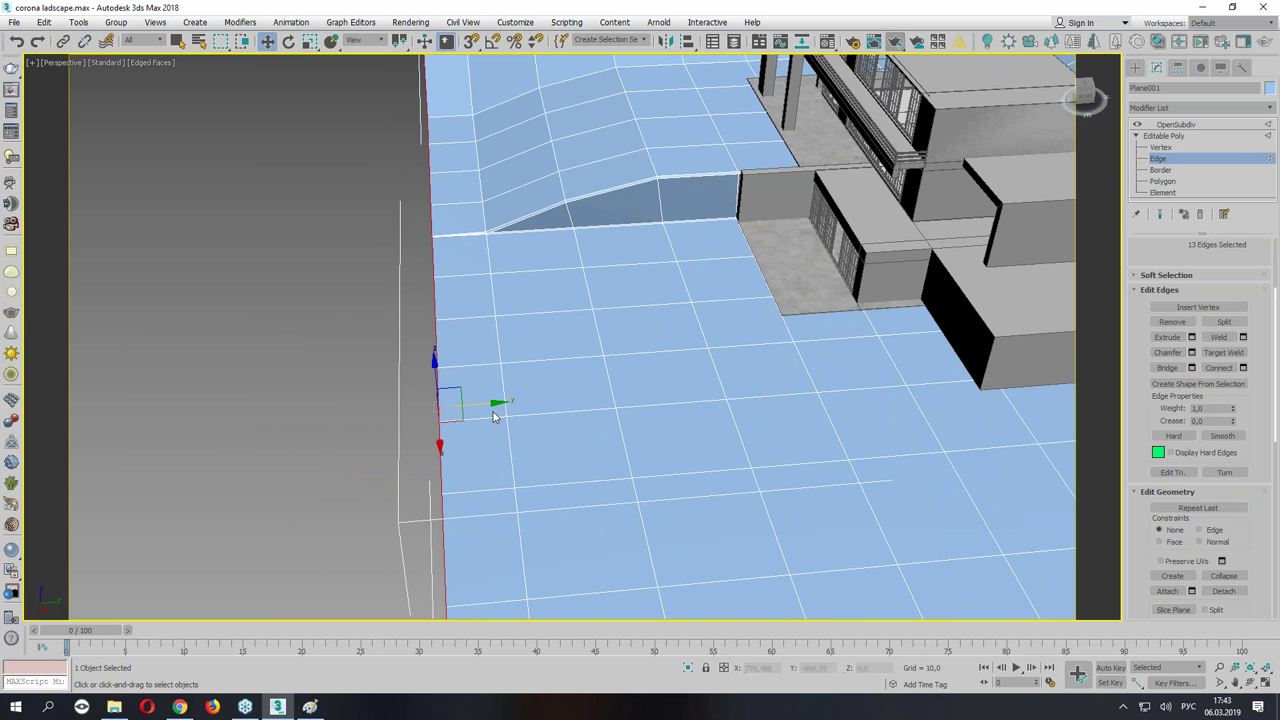
alt+middle_drag(490, 403, 369, 259)
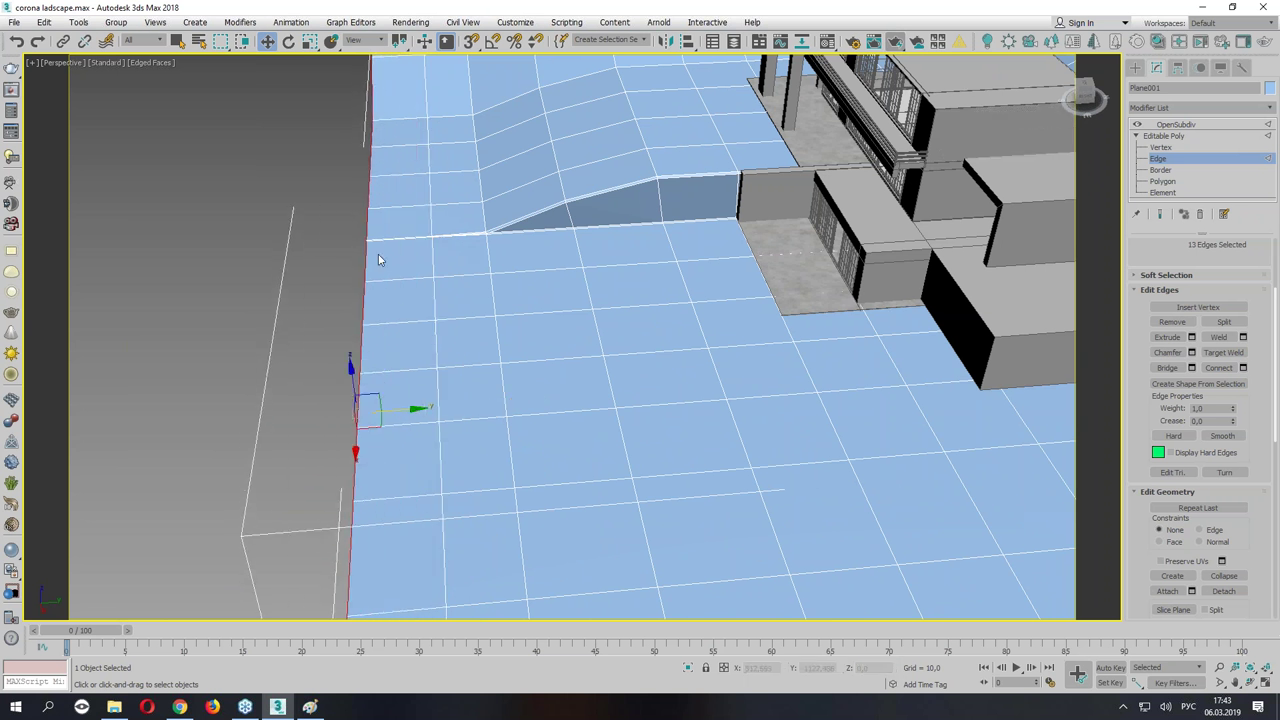
Collapse the two vertices at the ramp's base into one and return to Editable Poly level.
key(1)
drag(349, 231, 369, 253)
click(1236, 523)
alt+middle_drag(937, 489, 688, 397)
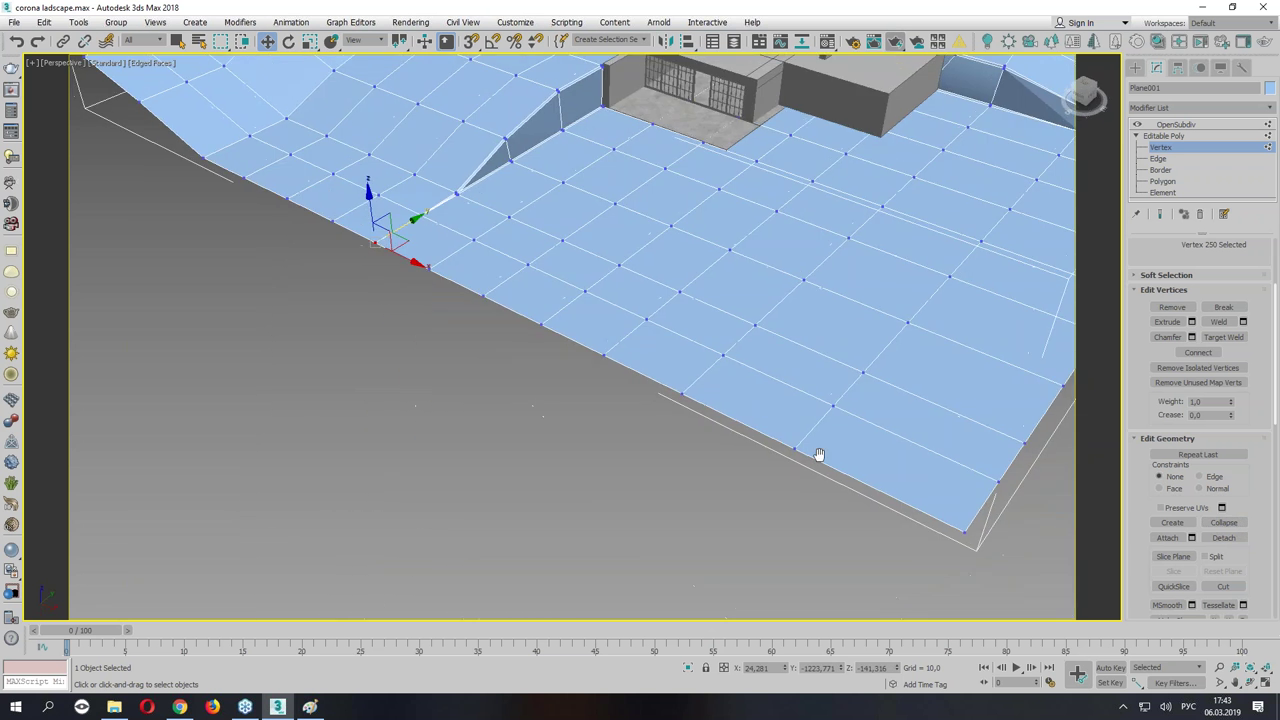
scroll(688, 397, down, 3)
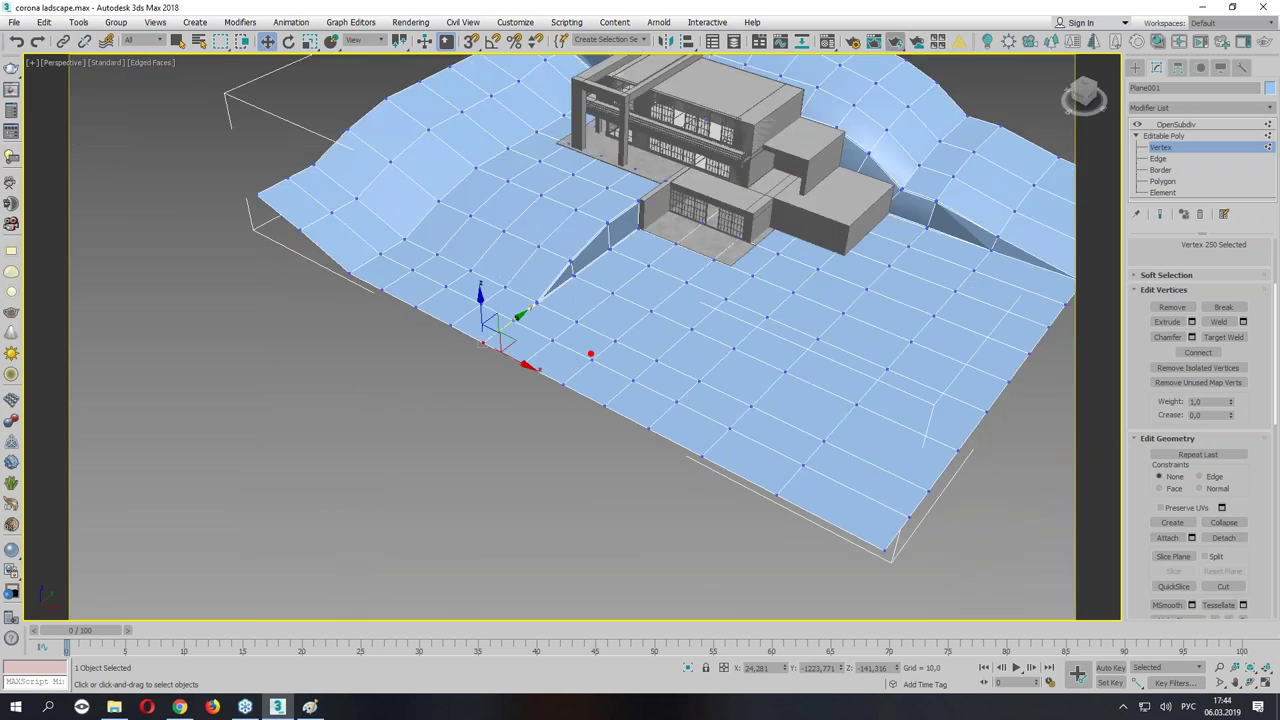
drag(590, 354, 1016, 262)
click(1163, 148)
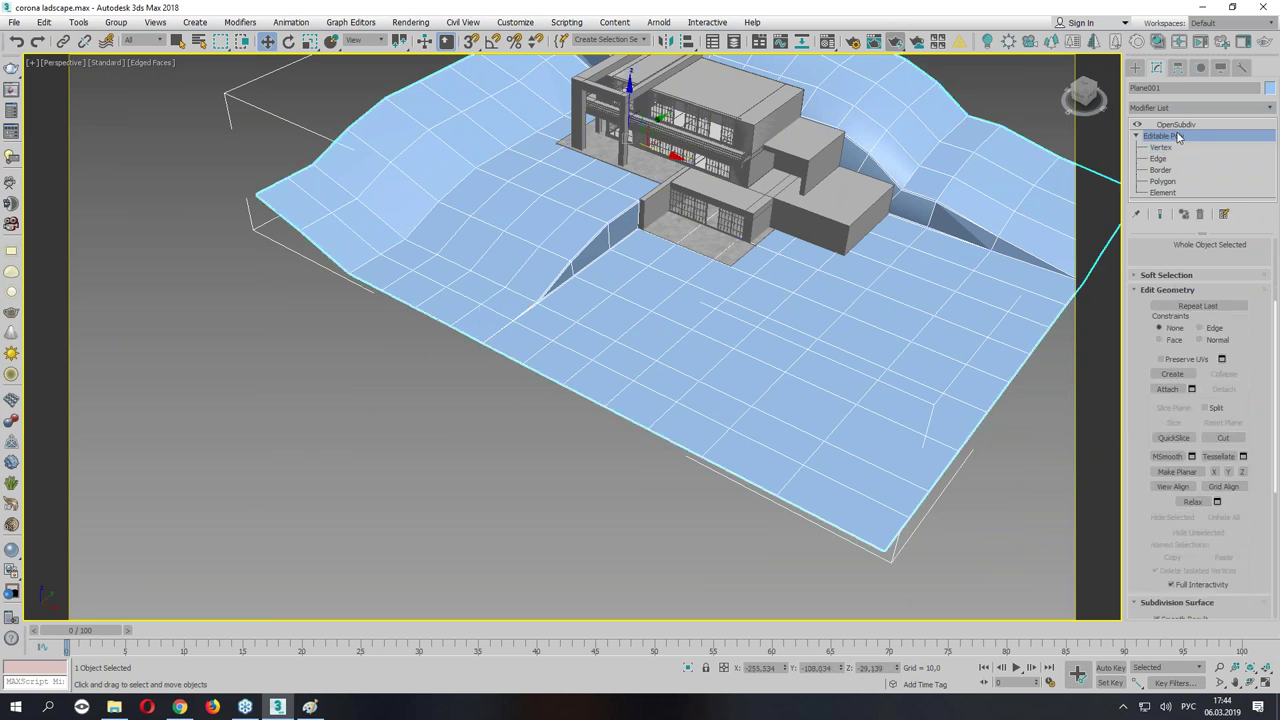
Inspect the OpenSubdiv-smoothed terrain beside the house and check the vertex at the slope top.
click(1176, 124)
alt+middle_drag(726, 350, 760, 300)
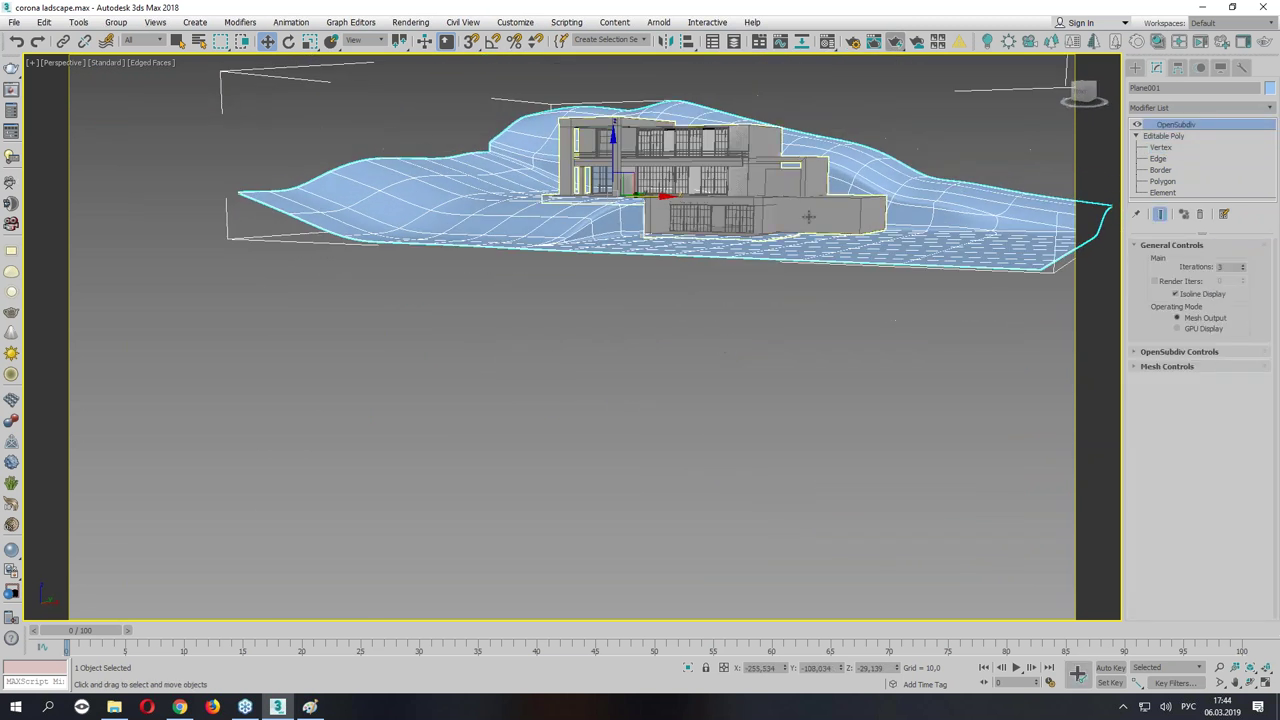
scroll(894, 191, up, 5)
mouse_move(894, 191)
middle_down()
mouse_move(831, 237)
mouse_move(486, 237)
mouse_move(509, 234)
mouse_move(527, 251)
mouse_move(515, 258)
middle_up()
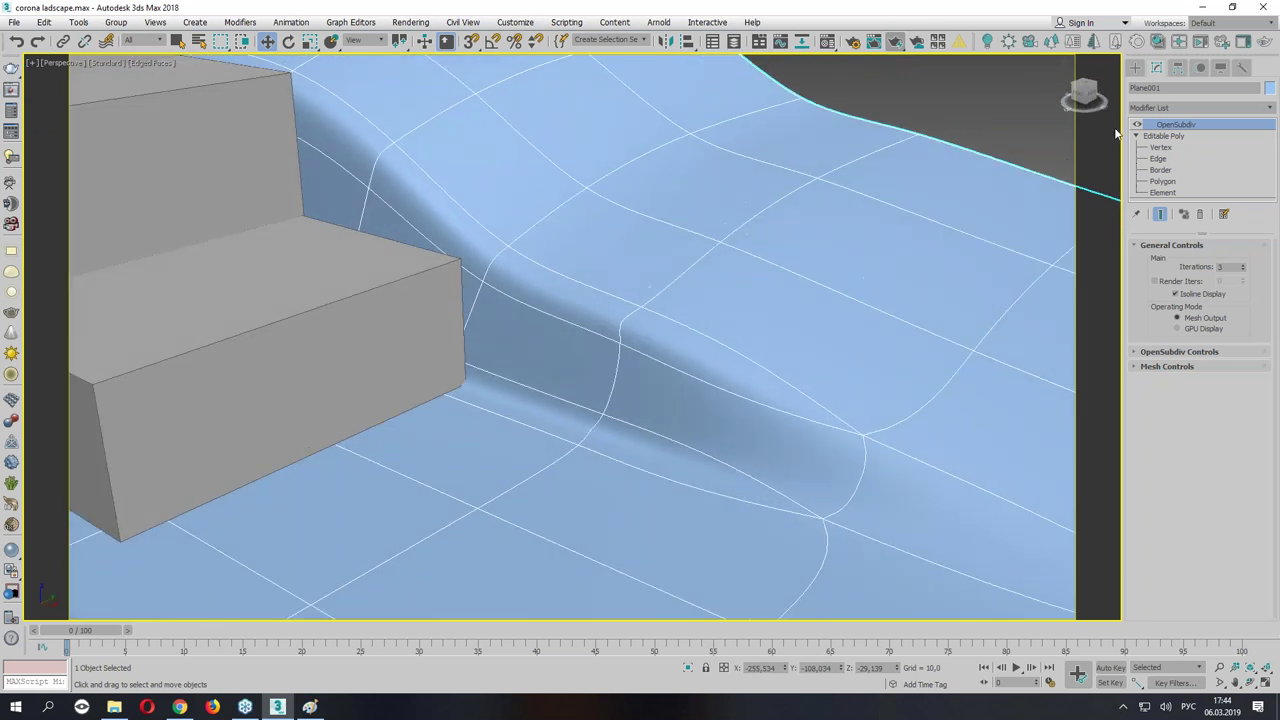
click(1162, 147)
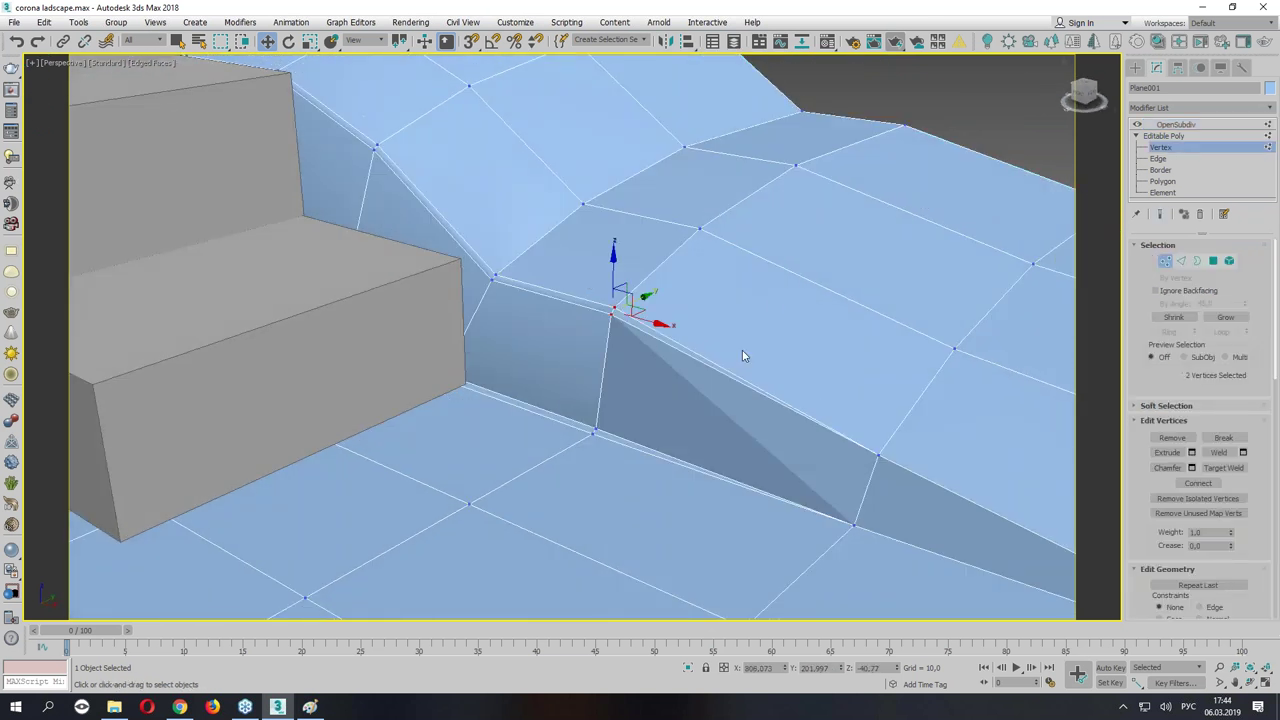
scroll(1225, 483, down, 3)
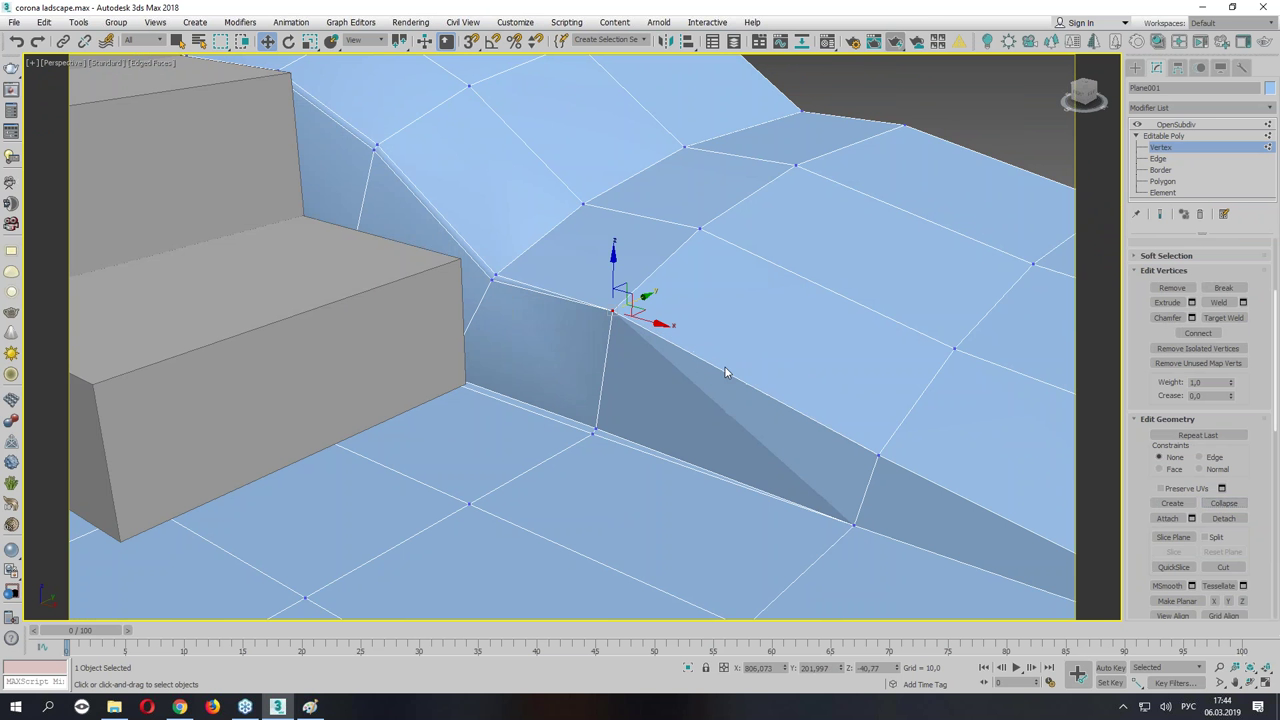
click(375, 147)
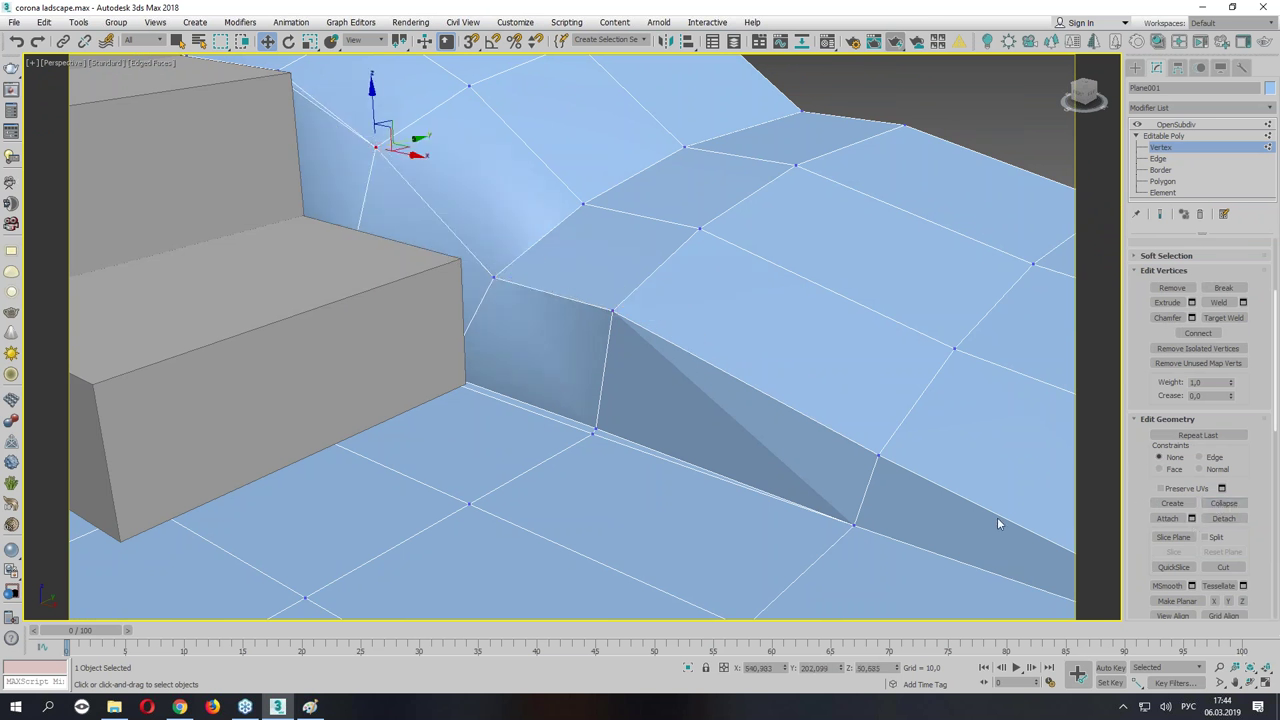
click(1164, 135)
Turn off OpenSubdiv Isoline Display and set Iterations to 3 to show the dense grid.
click(1176, 124)
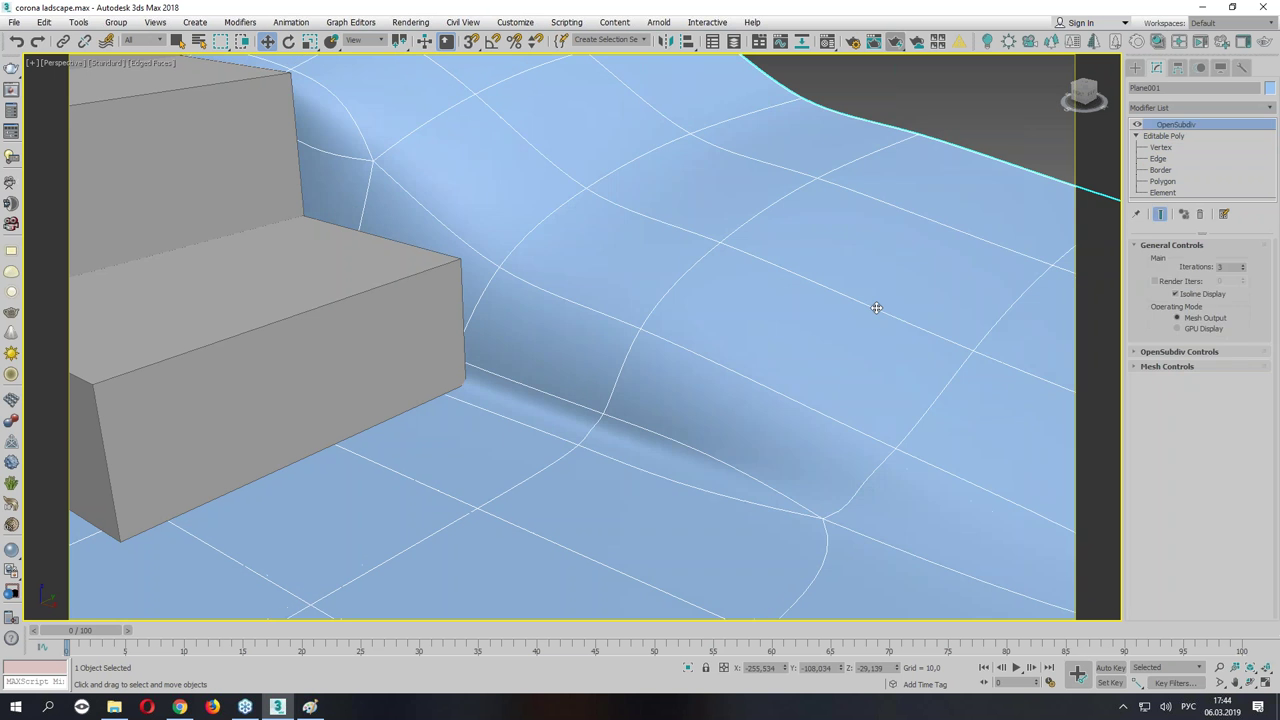
scroll(684, 333, down, 3)
scroll(654, 314, down, 2)
scroll(663, 303, down, 3)
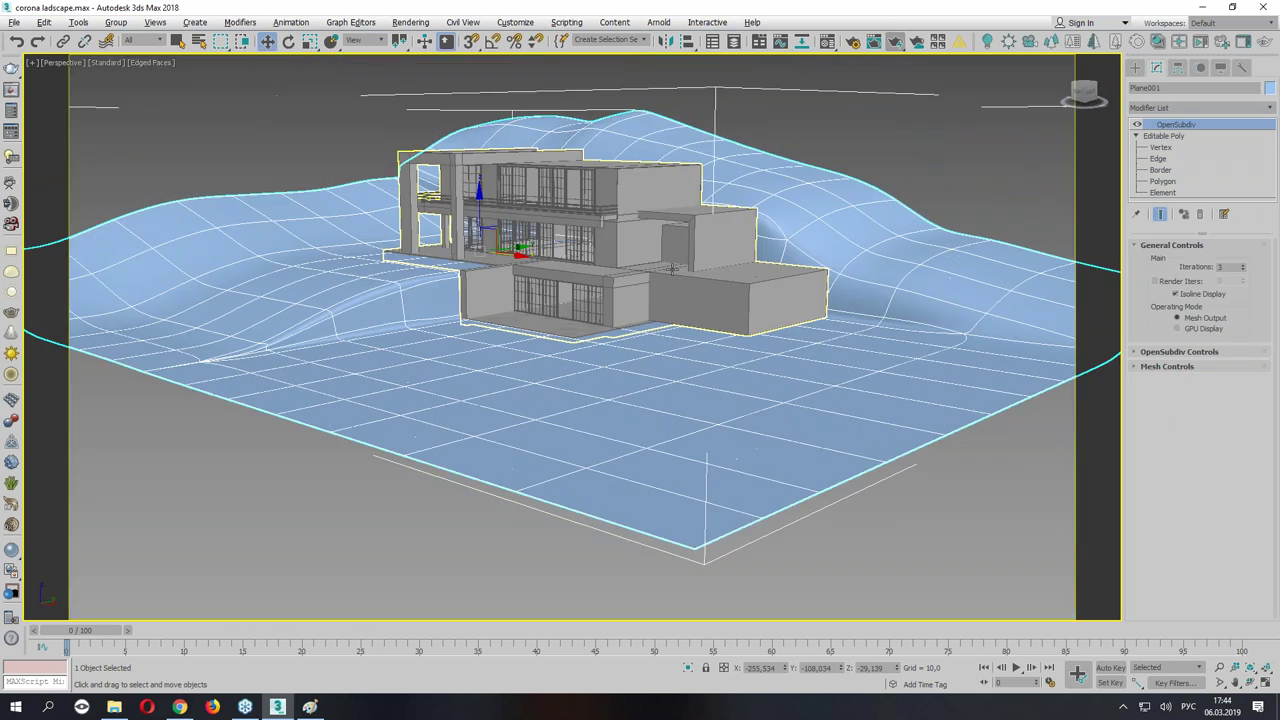
scroll(663, 303, down, 2)
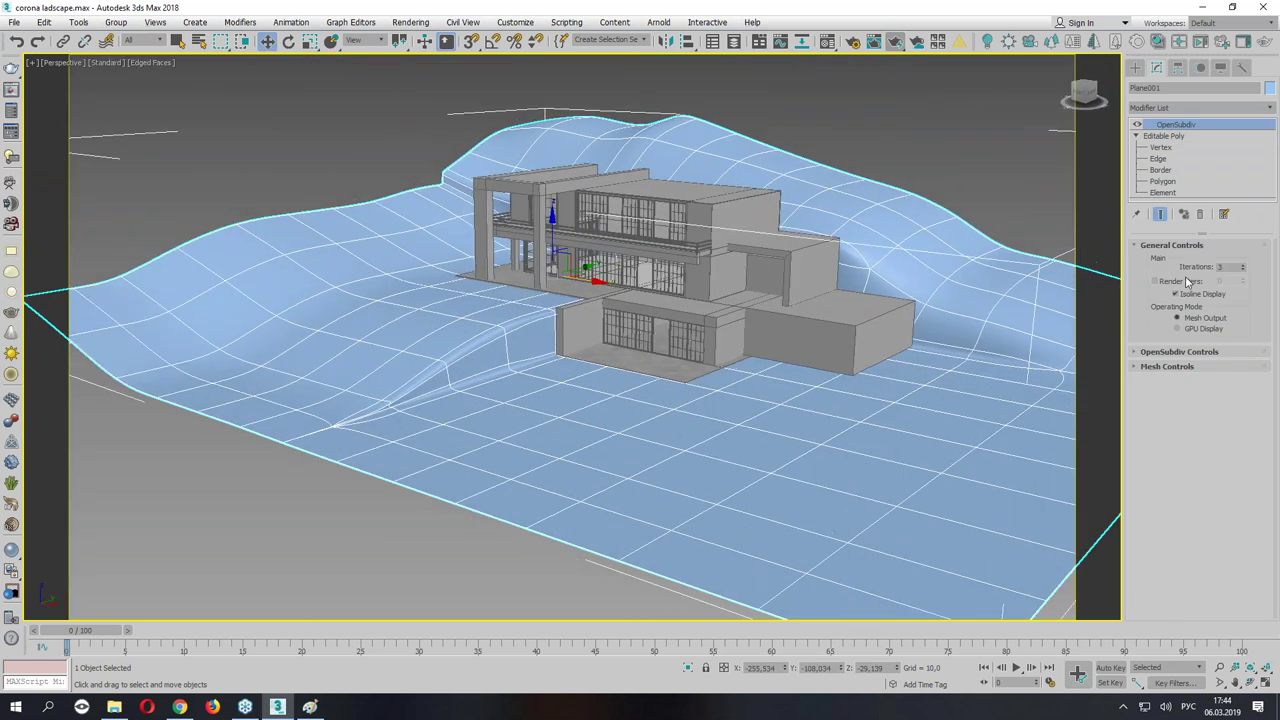
click(1203, 295)
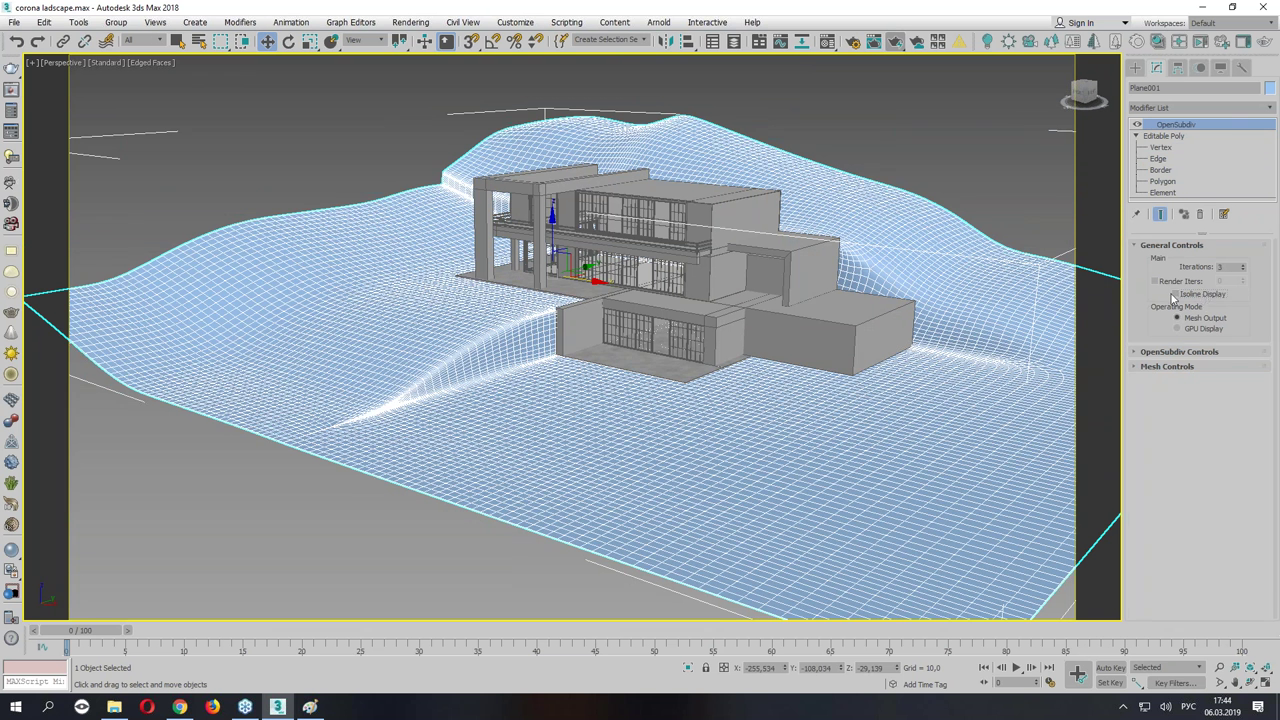
click(1245, 270)
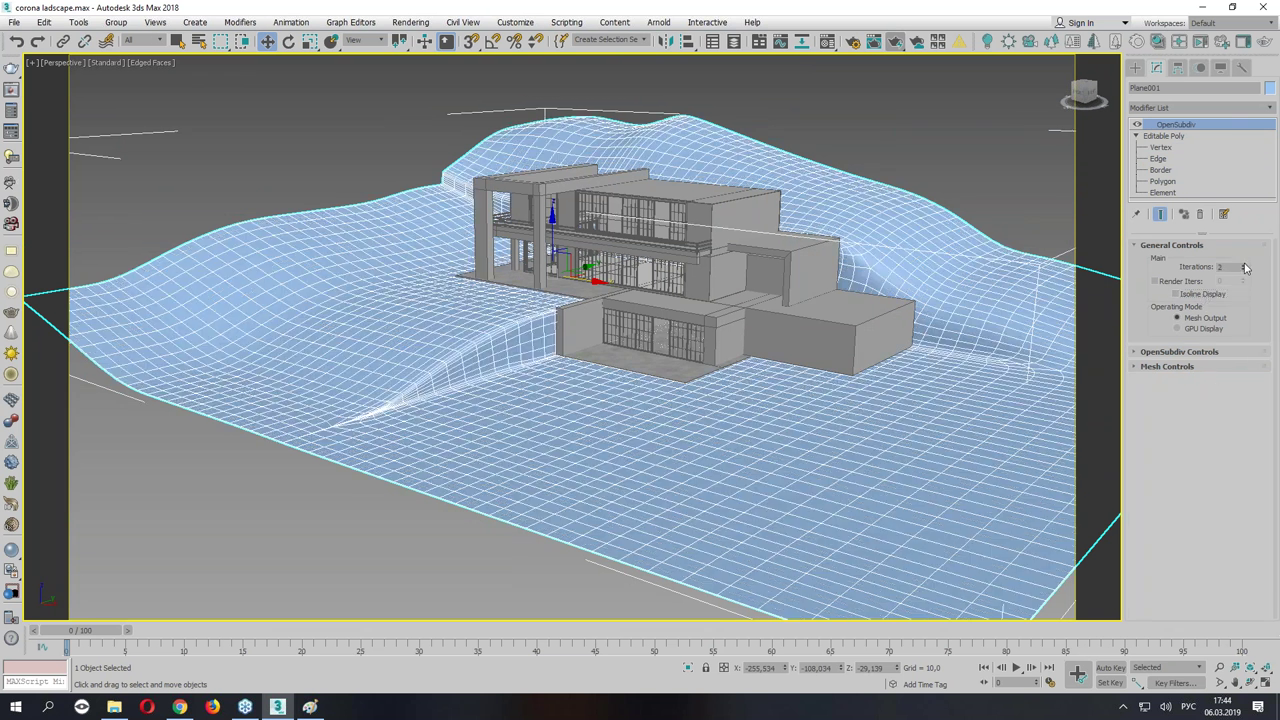
alt+middle_drag(836, 216, 829, 233)
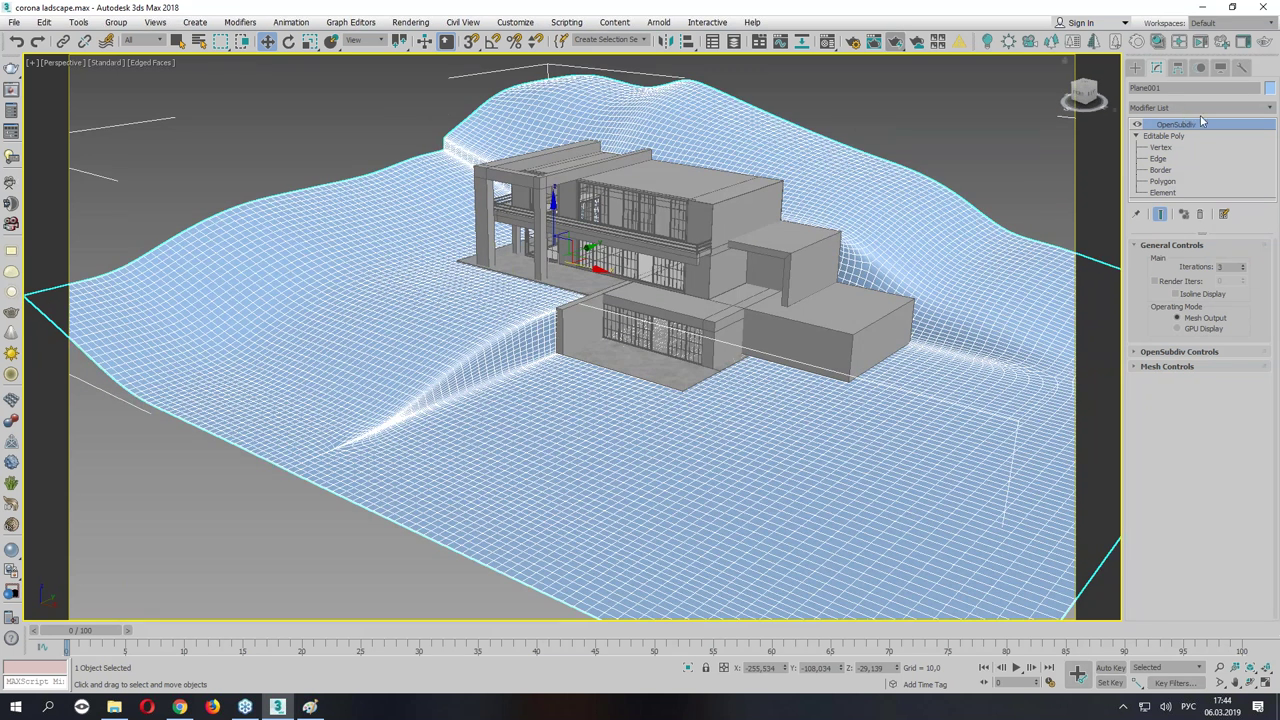
Back at vertex level, select two vertices near the house corner.
click(1159, 148)
scroll(316, 143, up, 5)
click(343, 157)
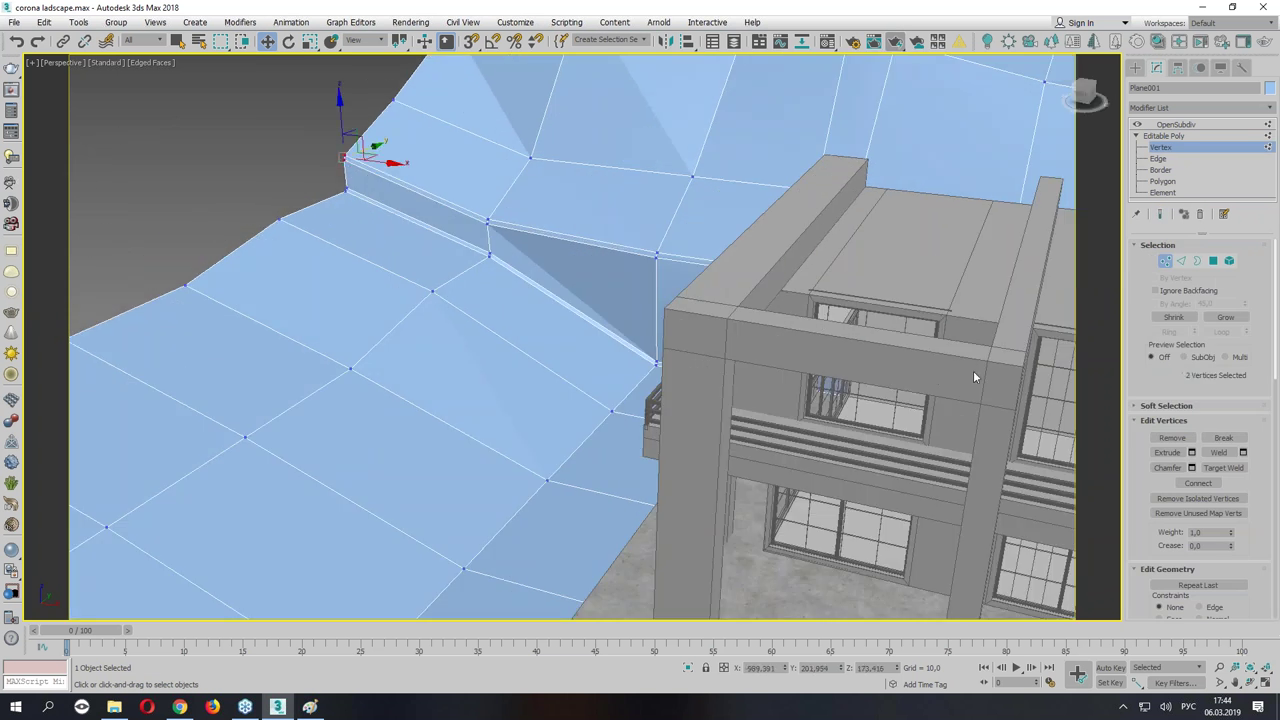
Collapse the vertices at the step corner beside the house into one point.
scroll(1192, 474, down, 3)
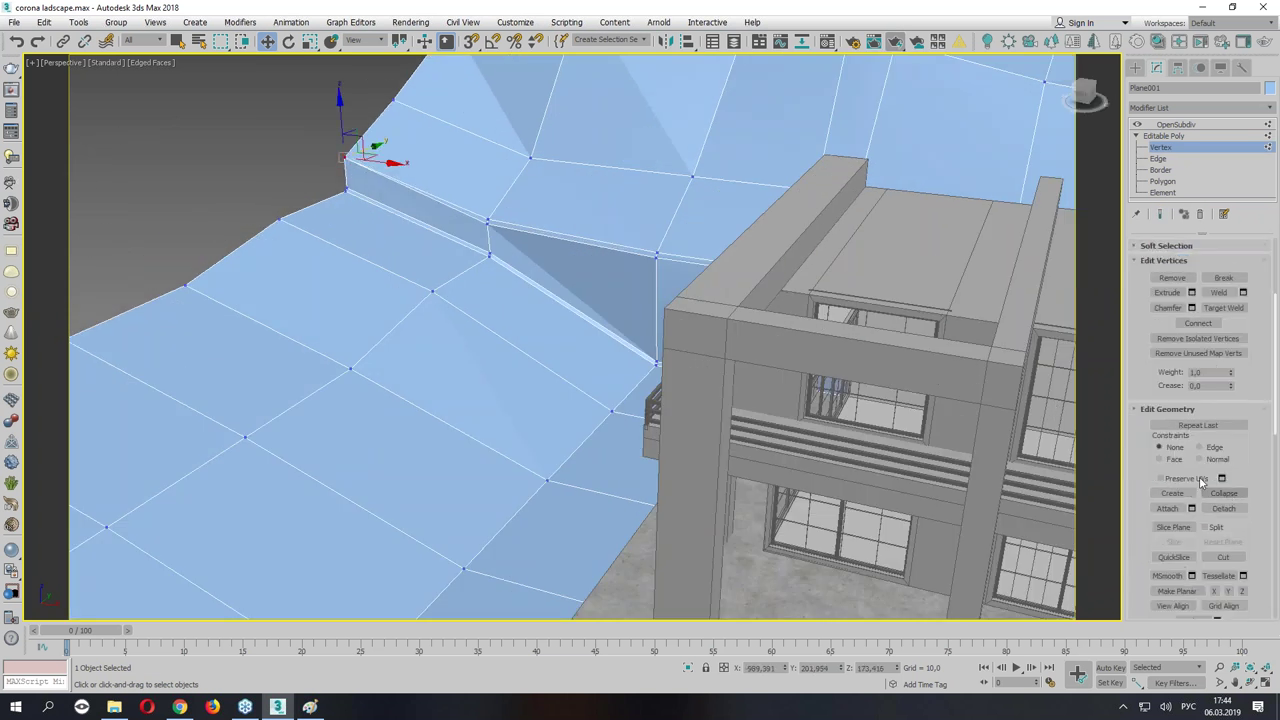
click(354, 201)
click(1214, 494)
click(487, 222)
click(1230, 494)
click(487, 254)
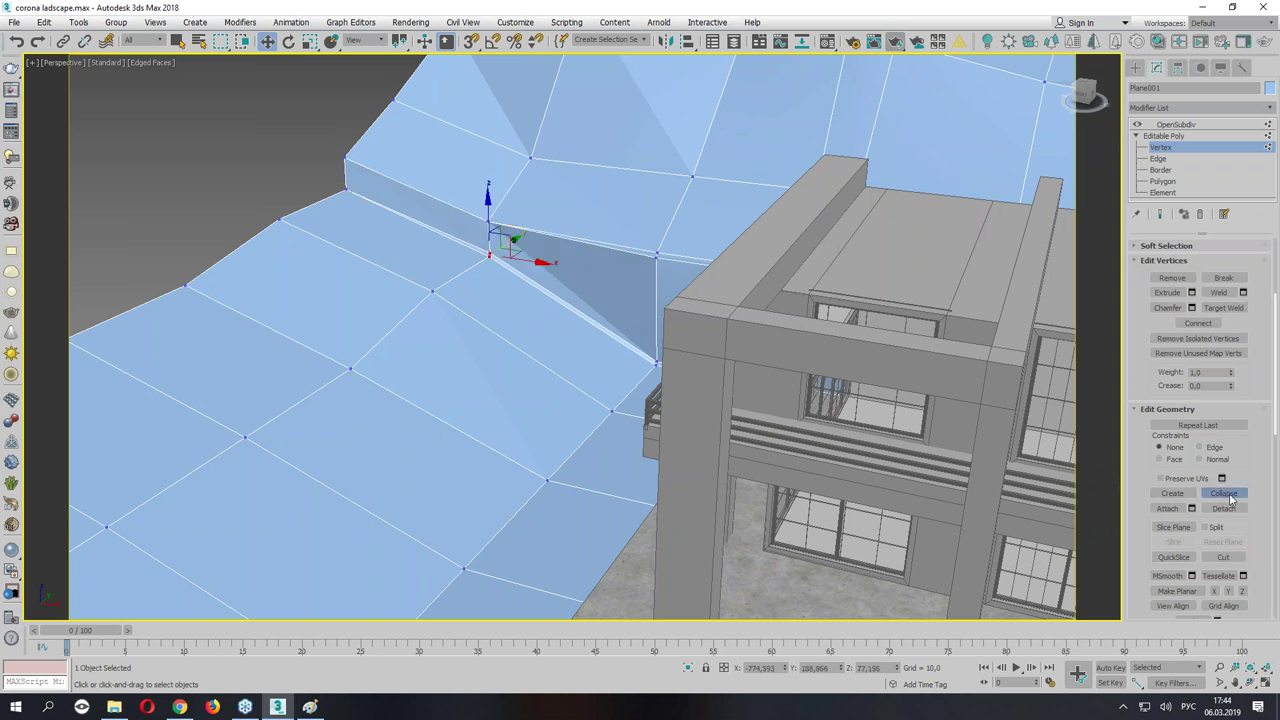
Lower the two top step vertices to flatten the step.
alt+middle_drag(600, 350, 560, 345)
click(388, 144)
ctrl+click(492, 223)
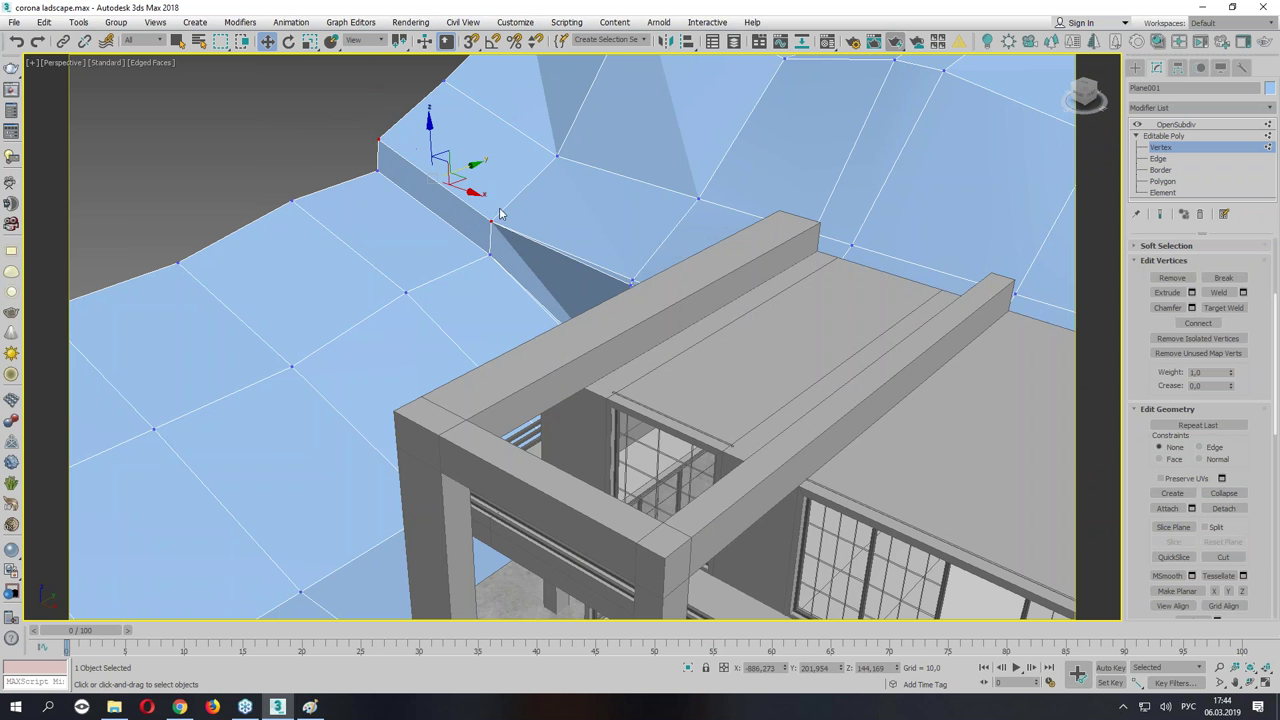
drag(430, 150, 430, 180)
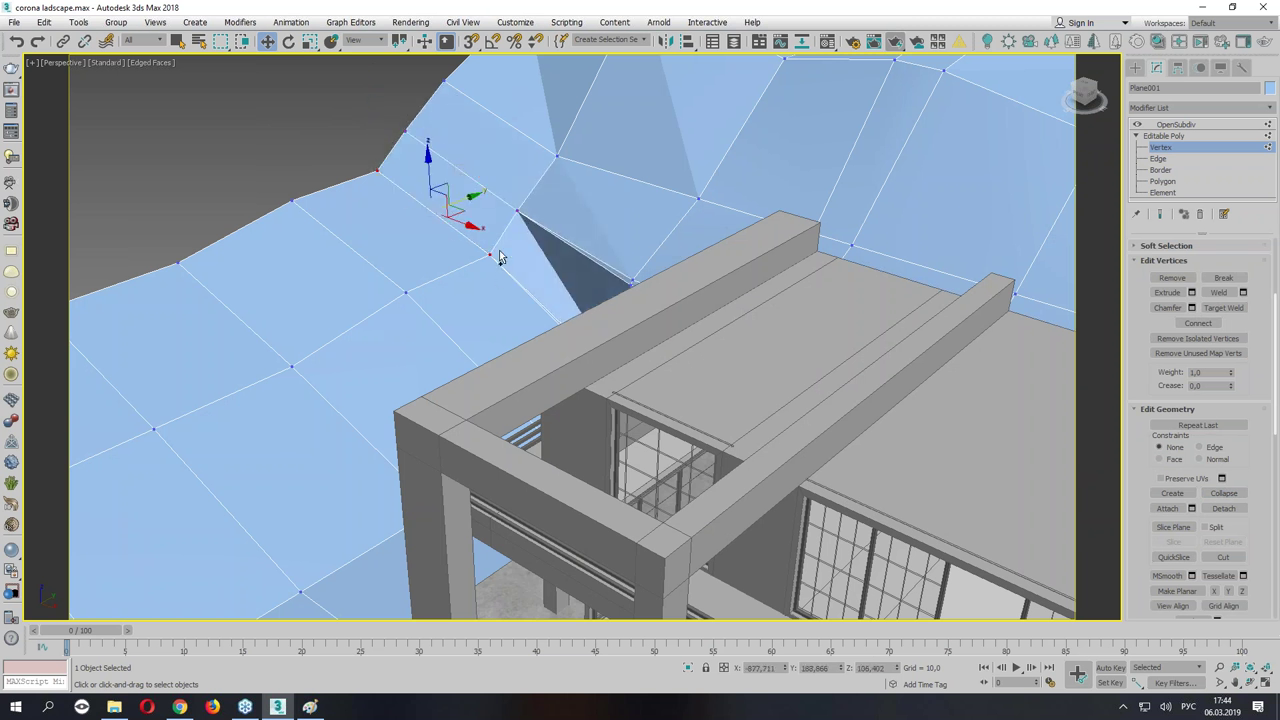
Switch back to the OpenSubdiv level and frame the whole smoothed terrain.
click(1168, 135)
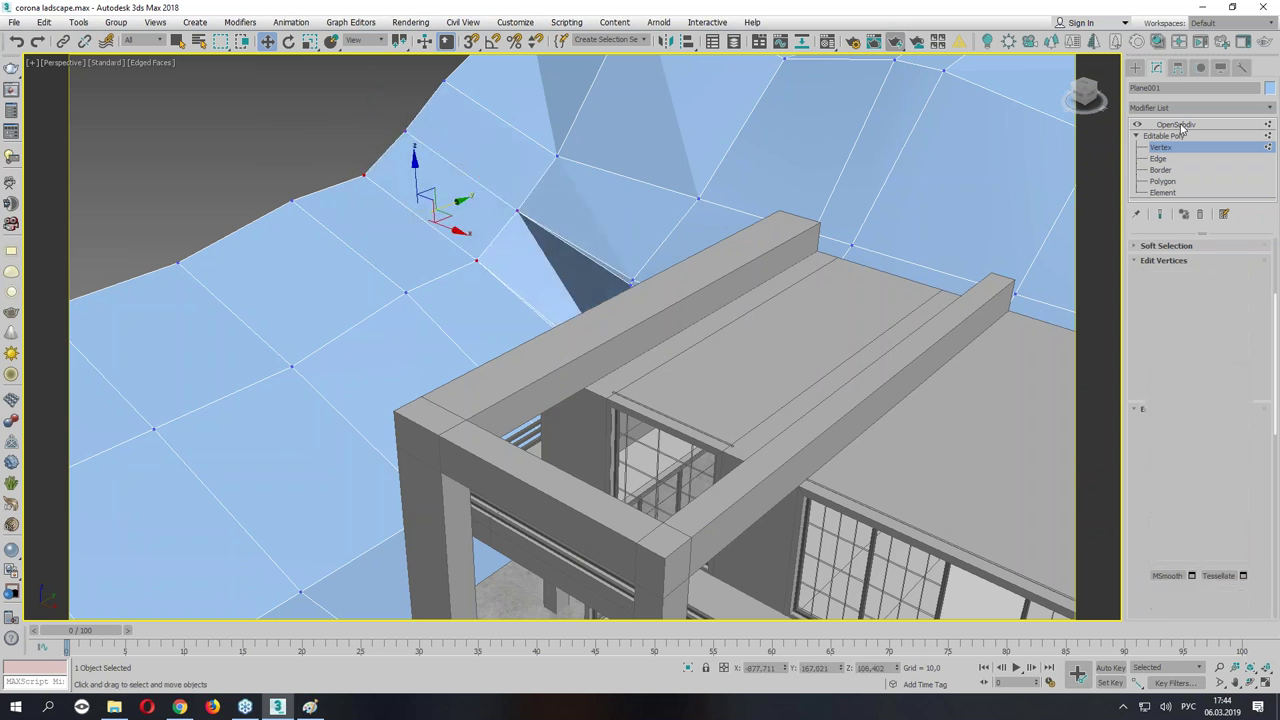
click(1180, 124)
key(z)
mouse_move(966, 277)
alt+middle_down()
mouse_move(766, 329)
mouse_move(787, 237)
alt+middle_up()
scroll(643, 317, up, 5)
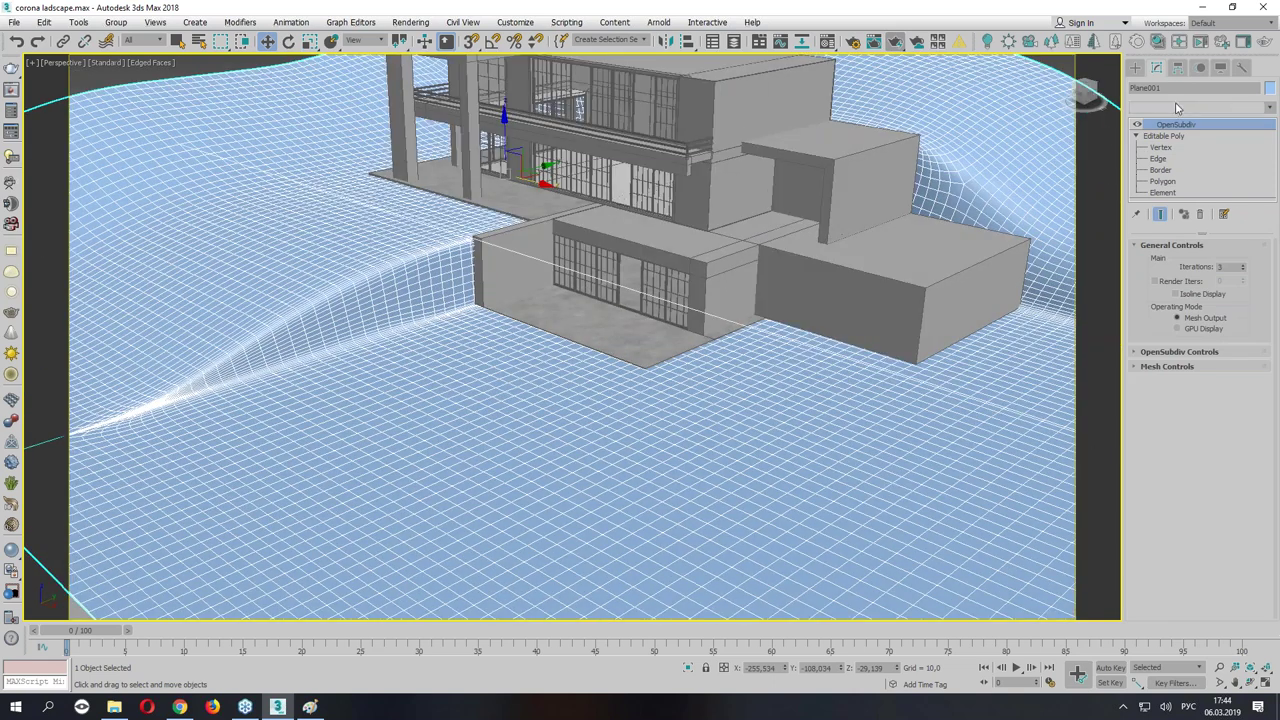
Add a Noise modifier with Z strength 25, scale 300 and Fractal enabled.
click(1176, 106)
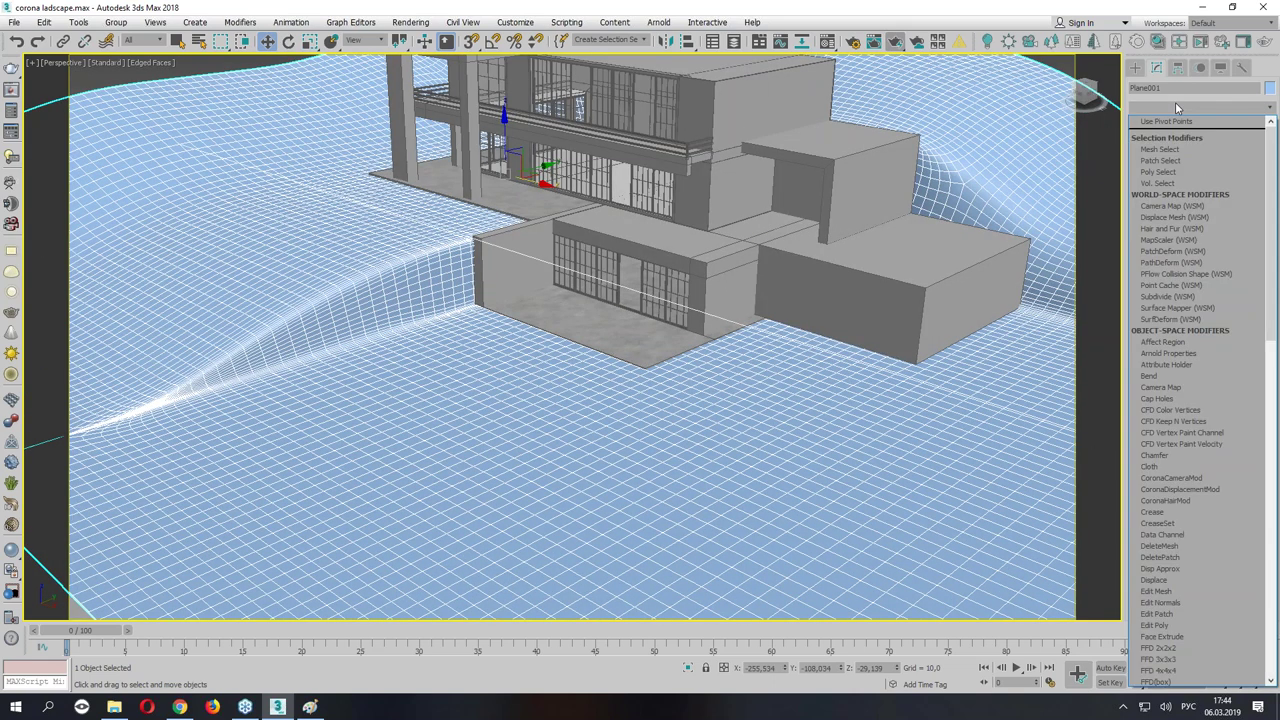
text(n)
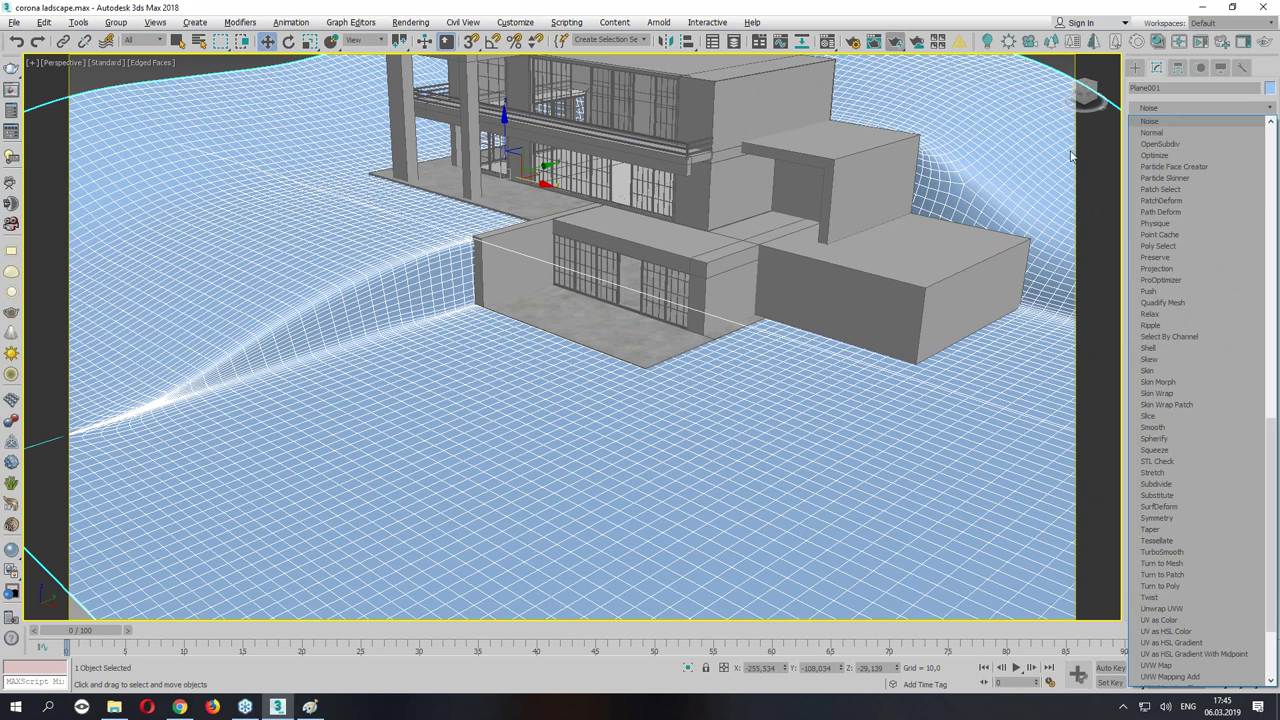
key(Return)
scroll(900, 300, down, 3)
double_click(1207, 397)
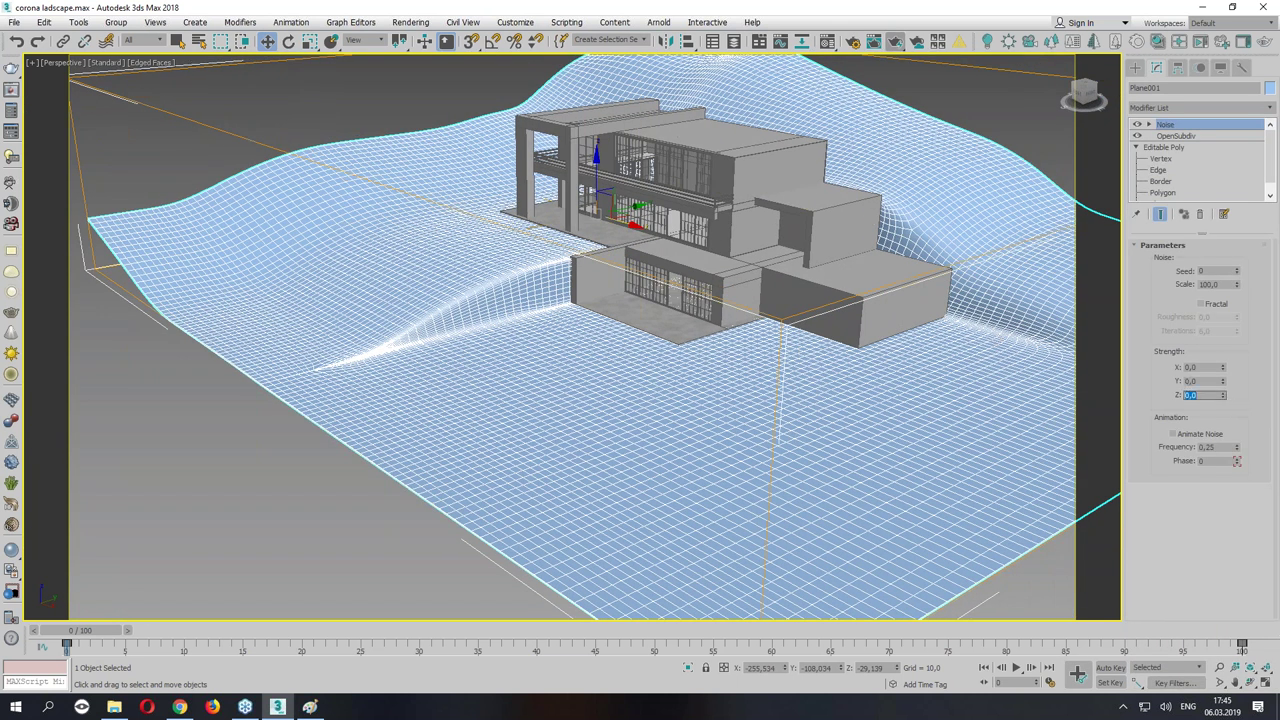
text(25)
key(Return)
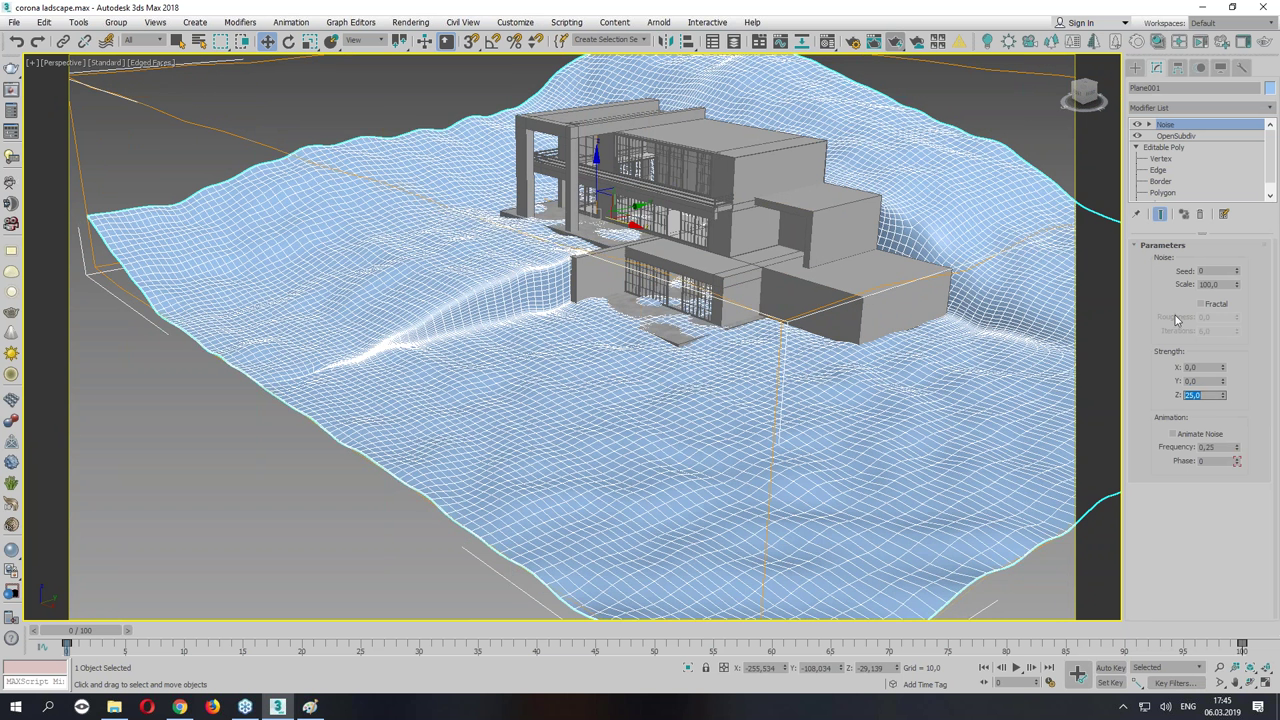
double_click(1219, 285)
text(3)
key(Return)
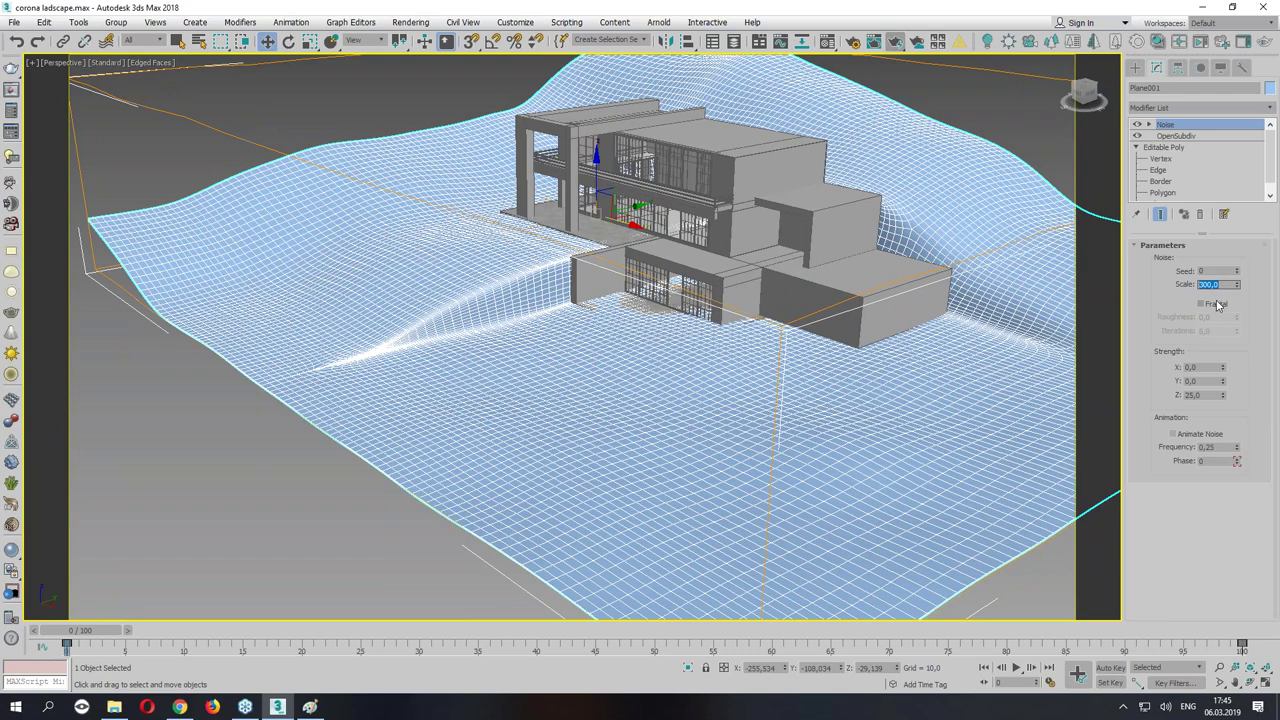
click(1201, 303)
Orbit and pan around the villa to inspect the rolling noise terrain.
mouse_move(520, 300)
alt+middle_down()
mouse_move(397, 242)
mouse_move(757, 251)
mouse_move(690, 245)
mouse_move(1100, 160)
alt+middle_up()
scroll(397, 242, up, 5)
middle_drag(760, 255, 698, 251)
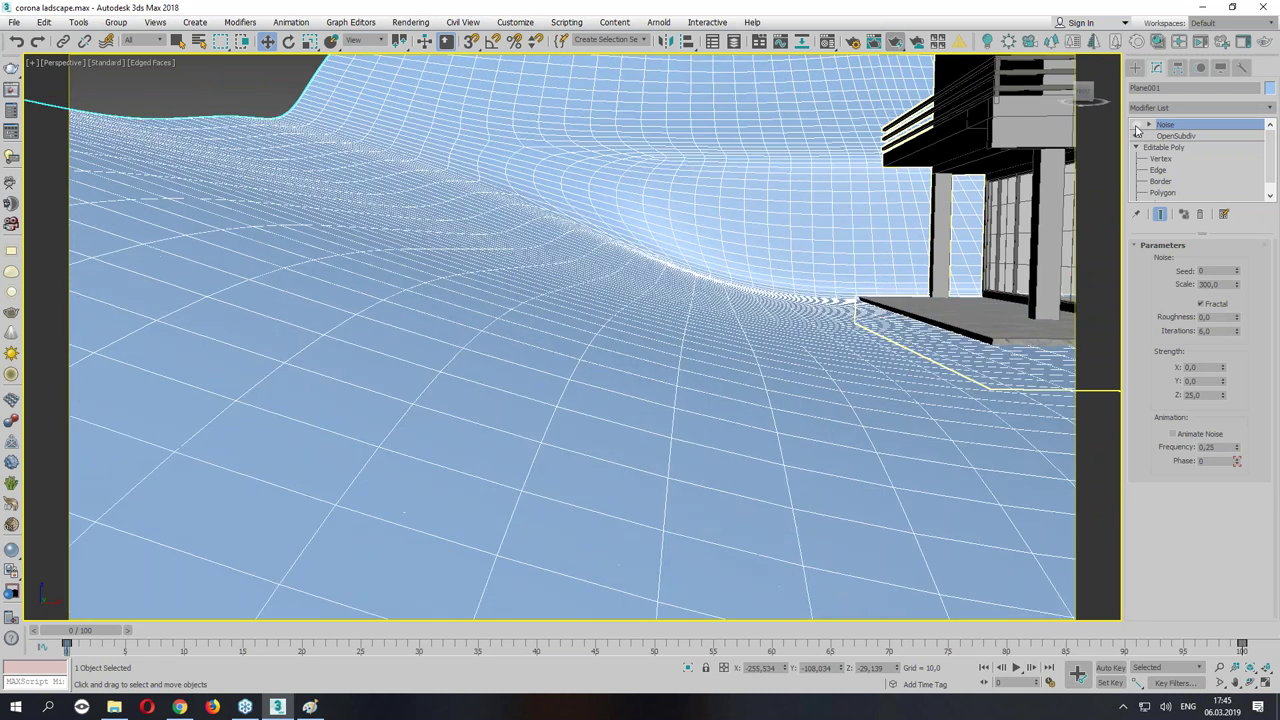
scroll(698, 251, down, 10)
alt+middle_drag(800, 222, 730, 237)
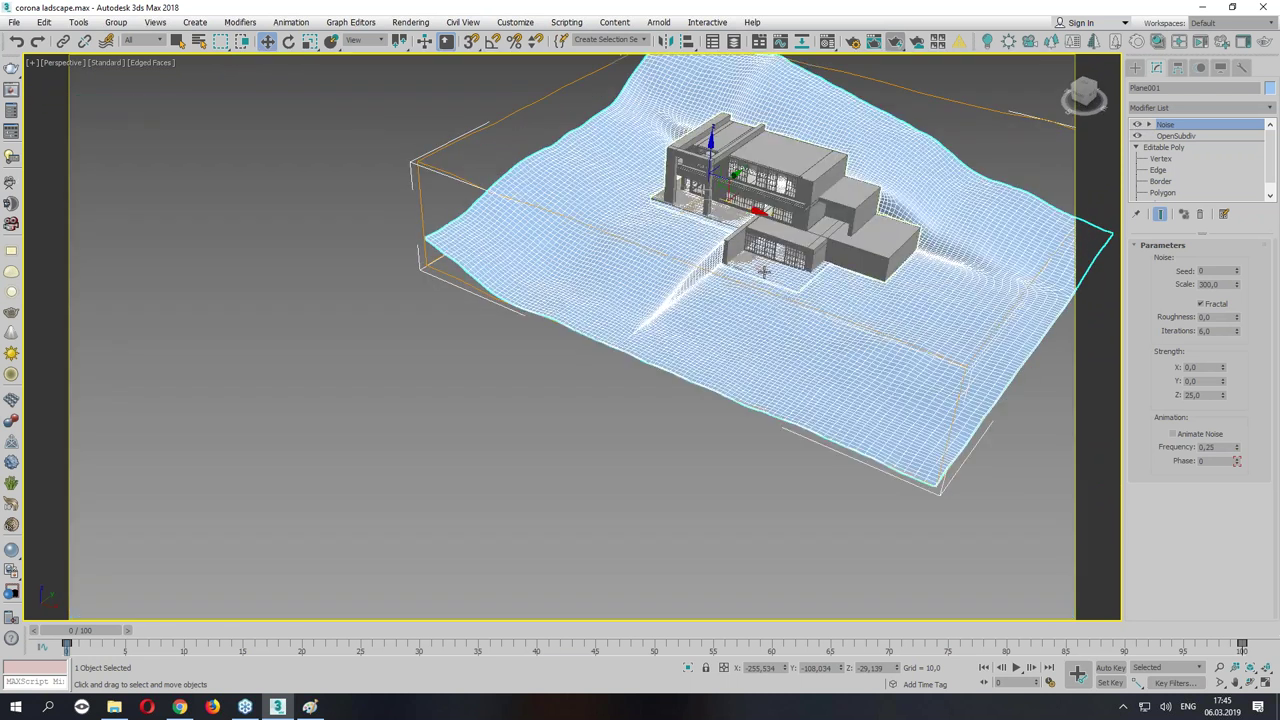
scroll(762, 225, up, 3)
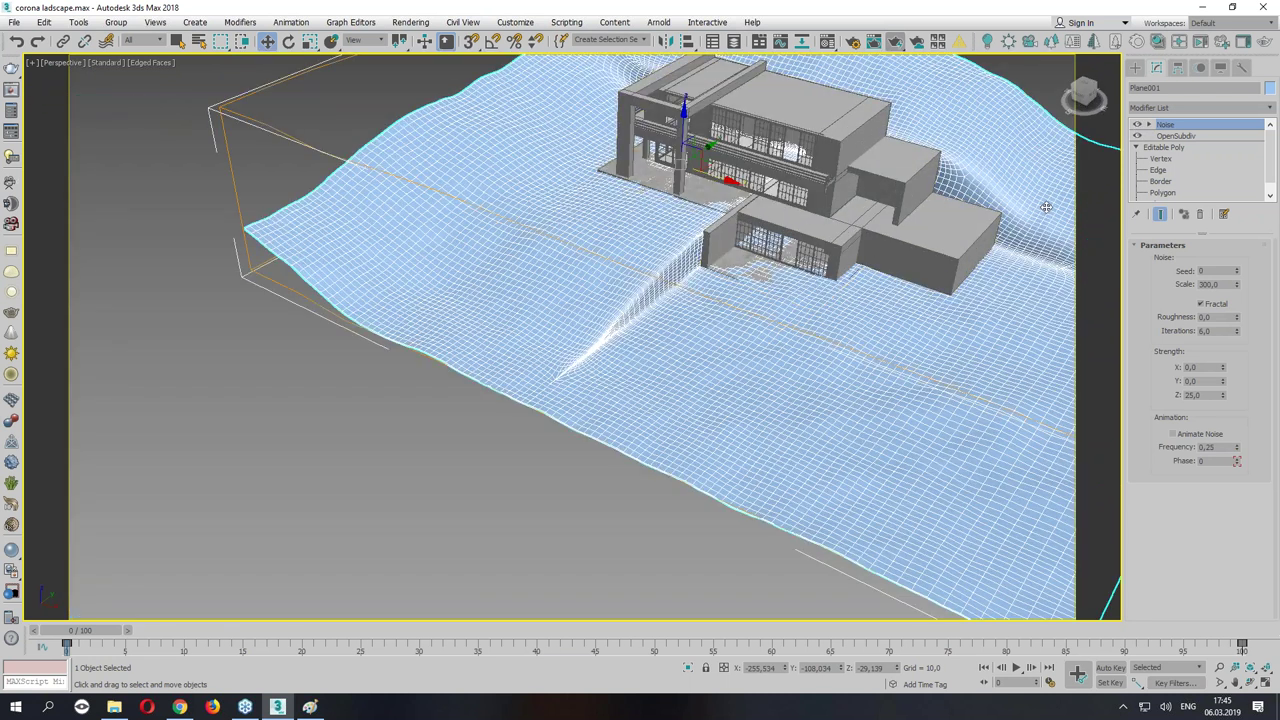
alt+middle_drag(1000, 180, 1136, 177)
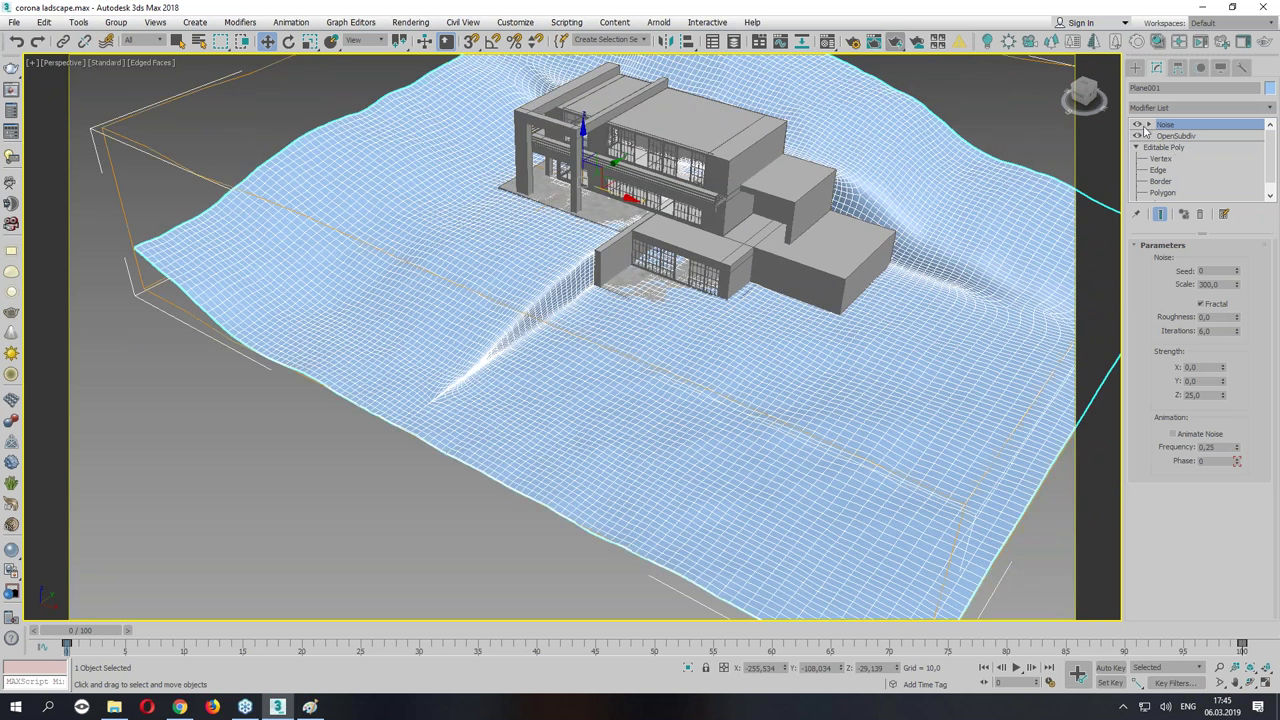
Switch Noise off and add a Mesh Select modifier beneath it in Vertex mode.
click(1137, 124)
click(1176, 135)
click(1186, 108)
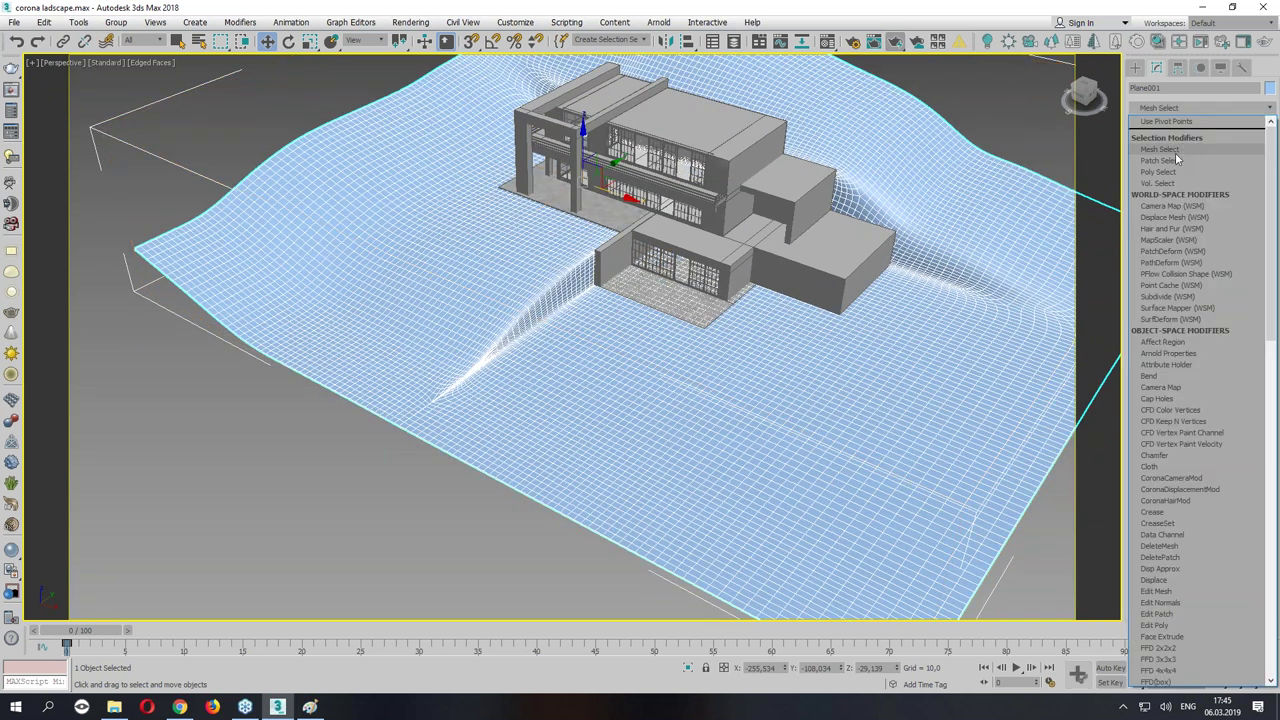
click(1181, 148)
click(1149, 135)
click(1170, 147)
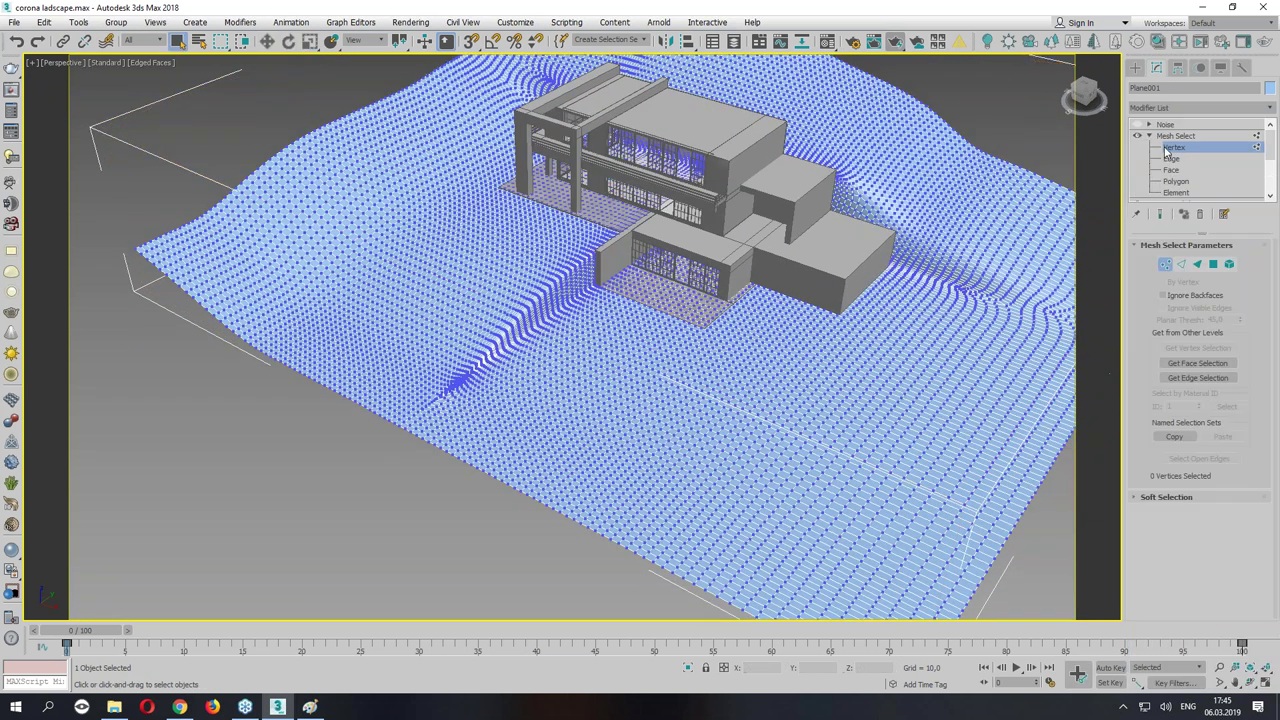
Paint about 5935 terrain vertices around the house with the Paint Selection region.
alt+middle_drag(868, 262, 766, 357)
click(766, 357)
click(741, 366)
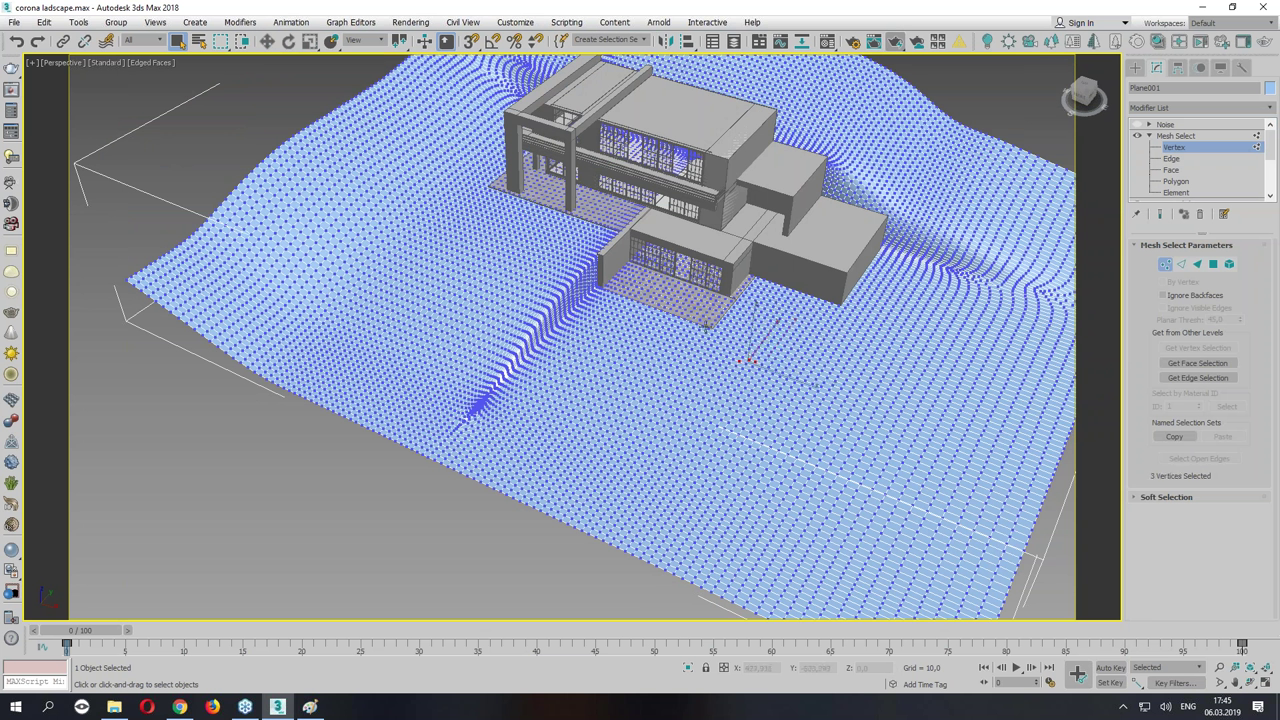
scroll(704, 325, down, 5)
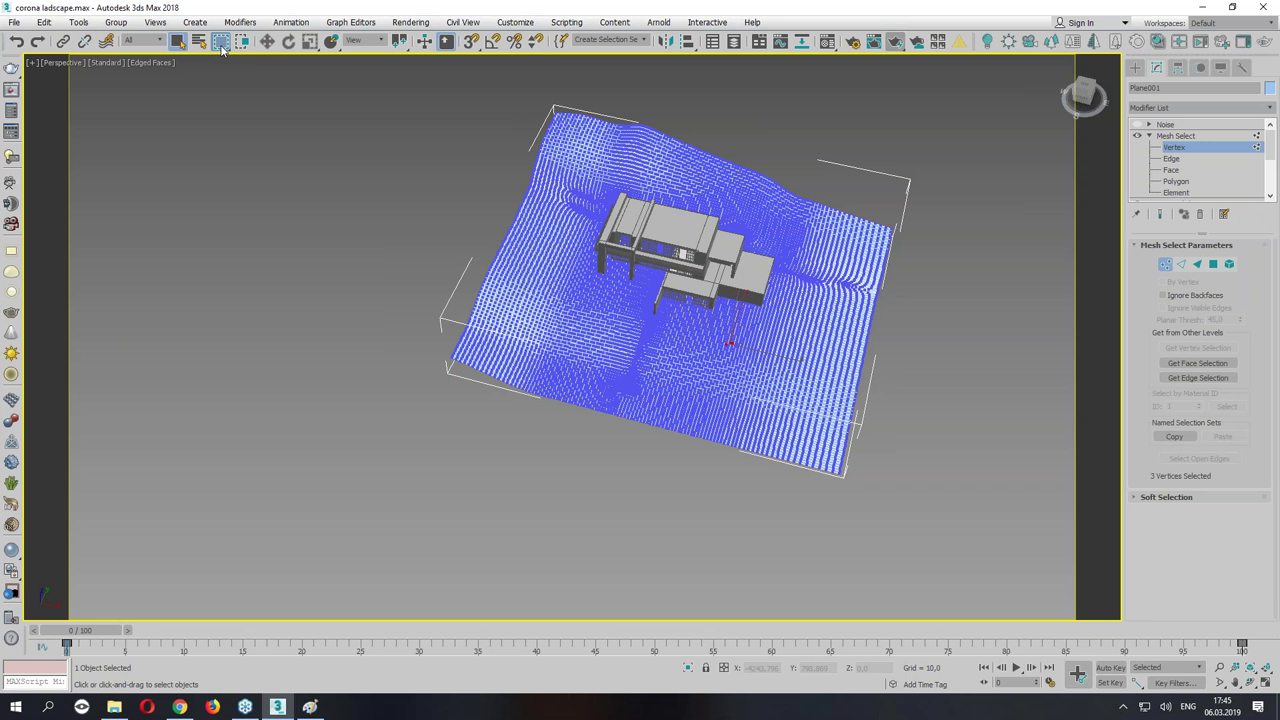
drag(222, 47, 222, 160)
mouse_move(745, 335)
mouse_down()
mouse_move(628, 335)
mouse_move(735, 287)
mouse_move(750, 360)
mouse_up()
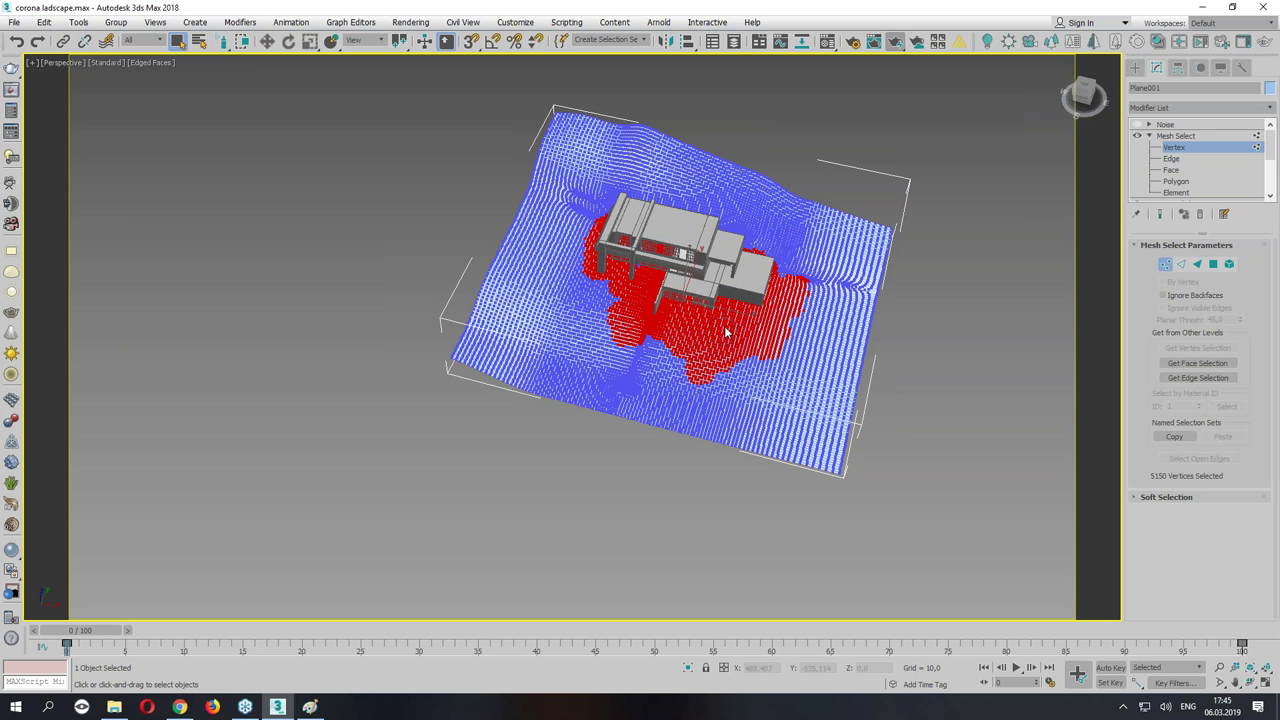
mouse_move(662, 313)
mouse_down()
mouse_move(623, 258)
mouse_move(620, 305)
mouse_move(612, 255)
mouse_move(700, 240)
mouse_move(805, 285)
mouse_move(740, 268)
mouse_move(747, 372)
mouse_move(663, 346)
mouse_move(697, 406)
mouse_move(759, 381)
mouse_move(717, 383)
mouse_move(763, 380)
mouse_move(806, 349)
mouse_move(818, 318)
mouse_move(820, 285)
mouse_move(818, 308)
mouse_move(798, 290)
mouse_move(798, 338)
mouse_move(681, 254)
mouse_up()
alt+drag(584, 334, 606, 310)
scroll(606, 310, up, 5)
alt+middle_drag(606, 310, 440, 57)
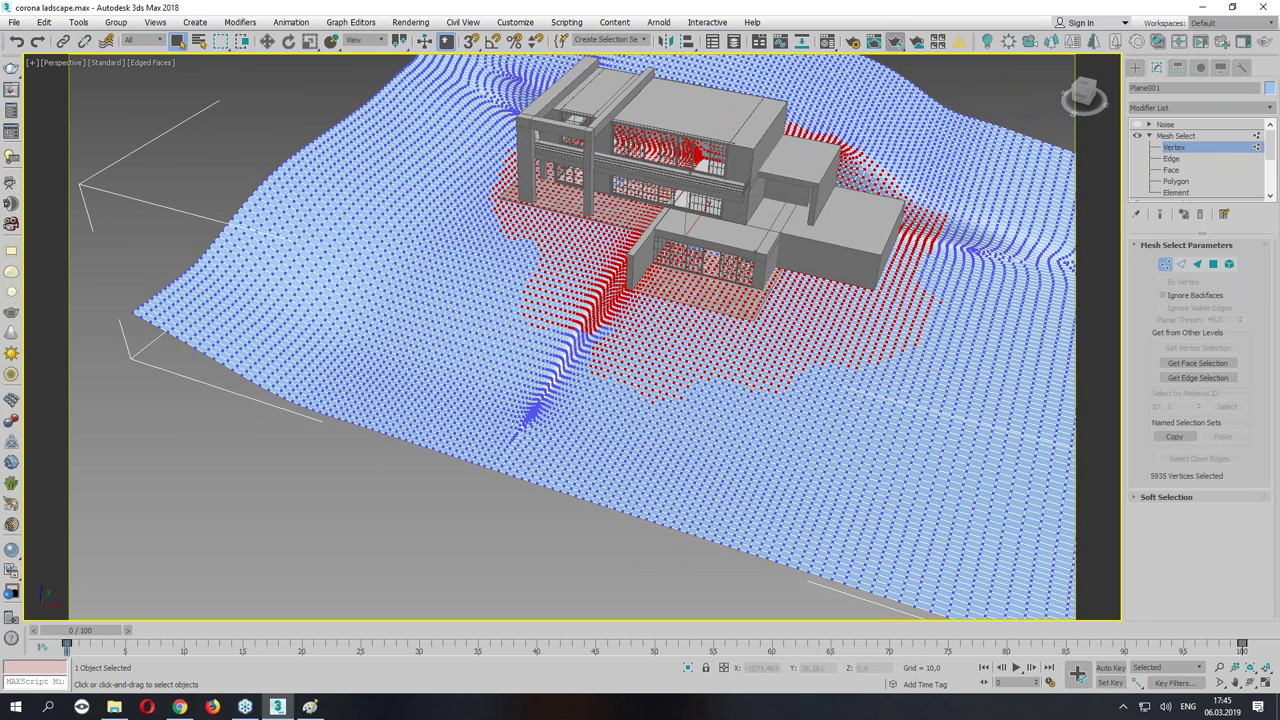
click(1168, 245)
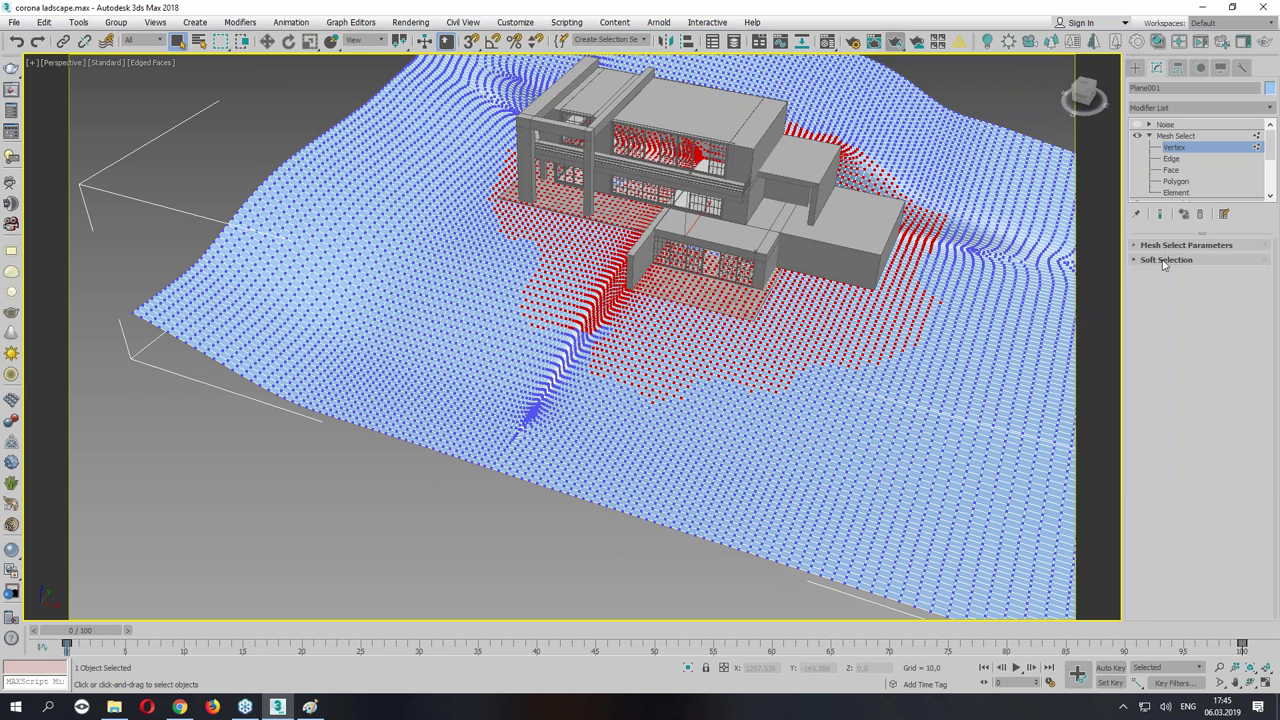
Enable Use Soft Selection with a falloff of 235.2.
click(1166, 260)
click(1156, 276)
mouse_move(1233, 318)
mouse_down()
mouse_move(1230, 620)
mouse_move(1233, 7)
mouse_move(1231, 523)
mouse_up()
drag(1233, 318, 1193, 249)
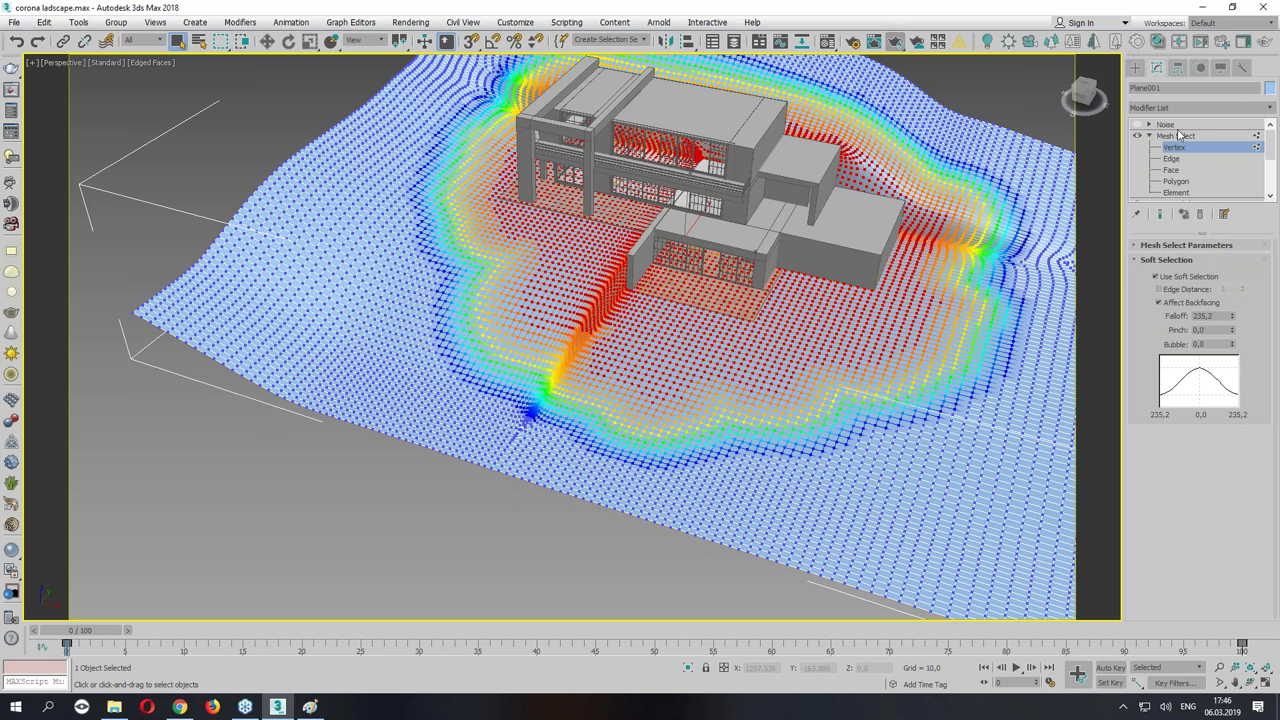
Invert the vertex selection via Edit > Select Invert and re-enable the Noise modifier.
click(1143, 126)
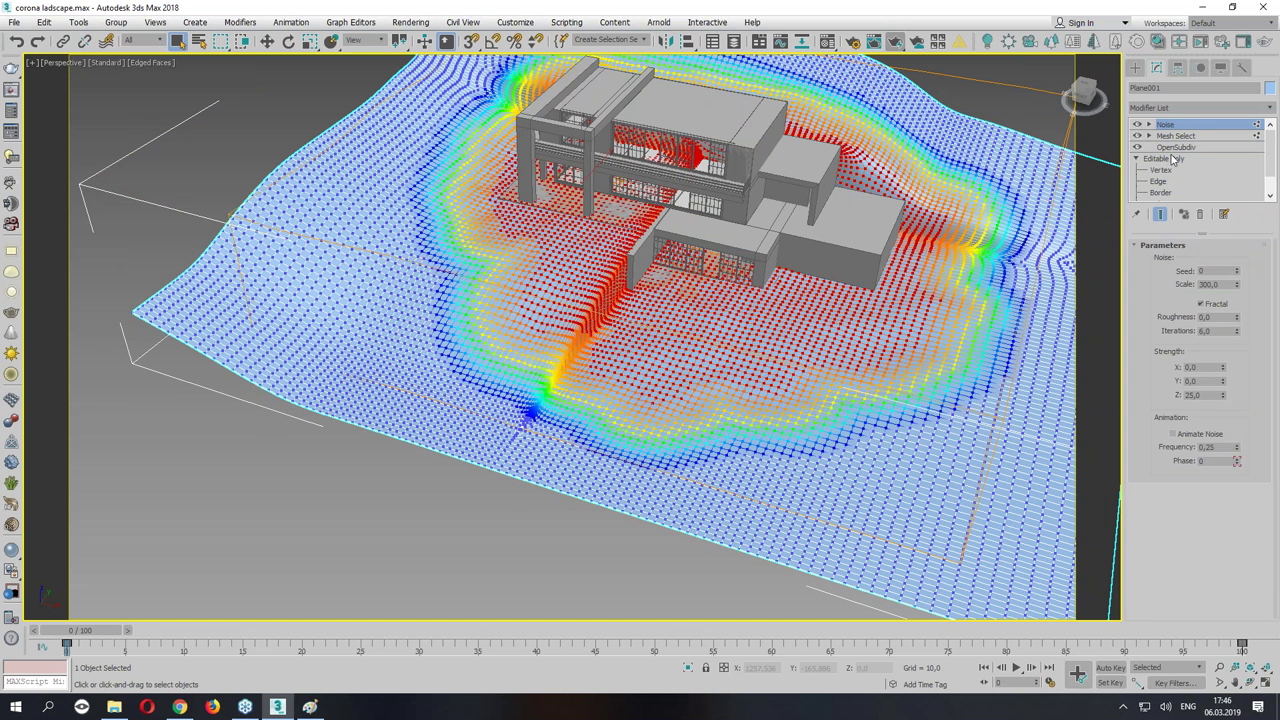
click(1163, 137)
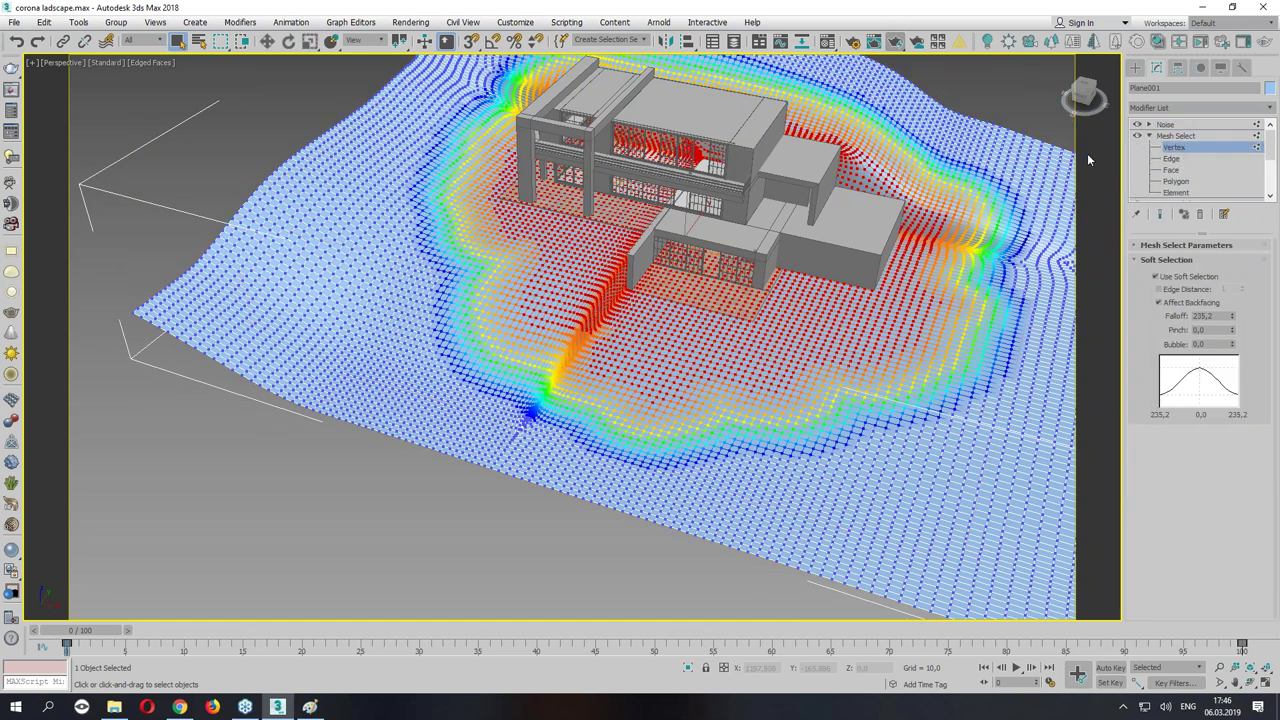
click(52, 22)
click(124, 270)
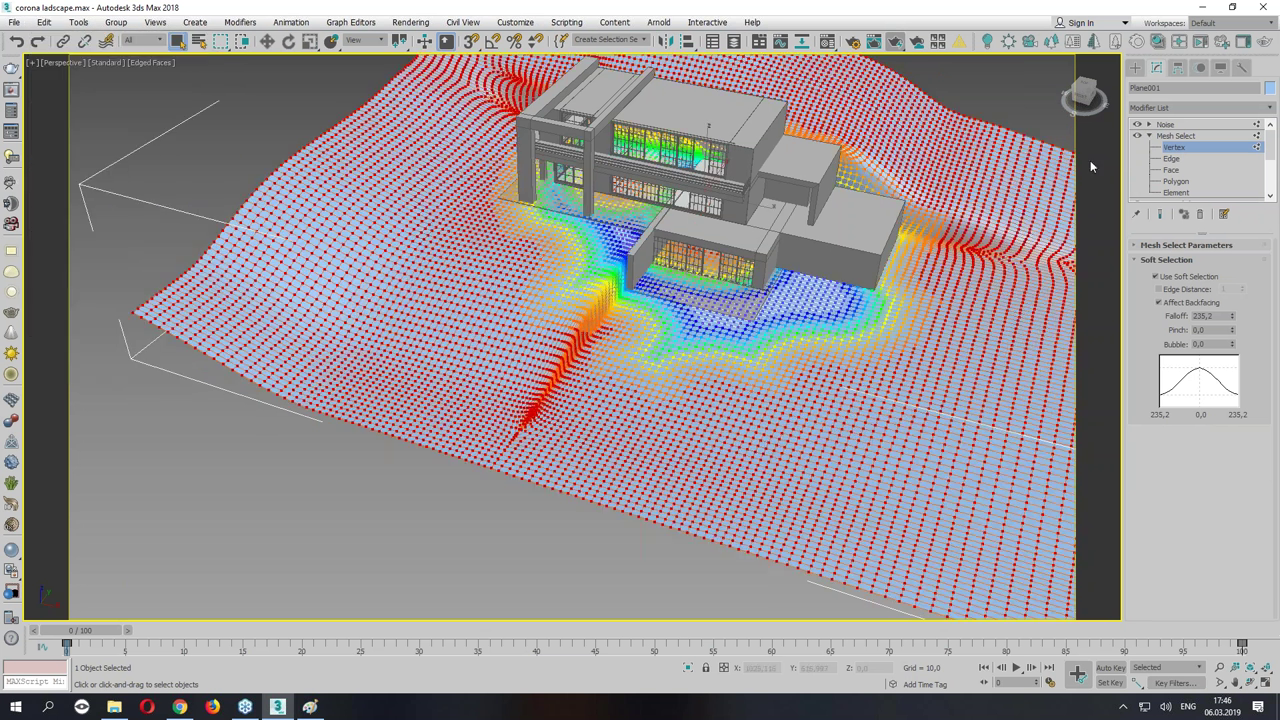
click(1168, 125)
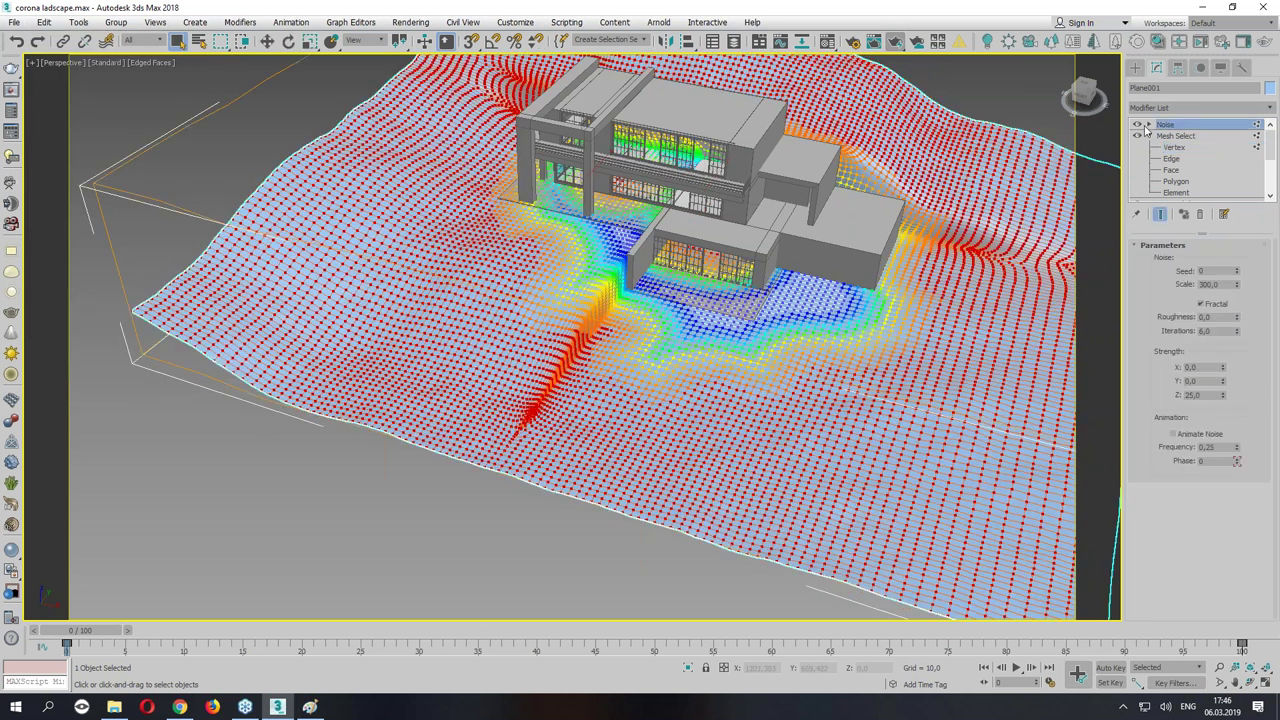
click(1138, 125)
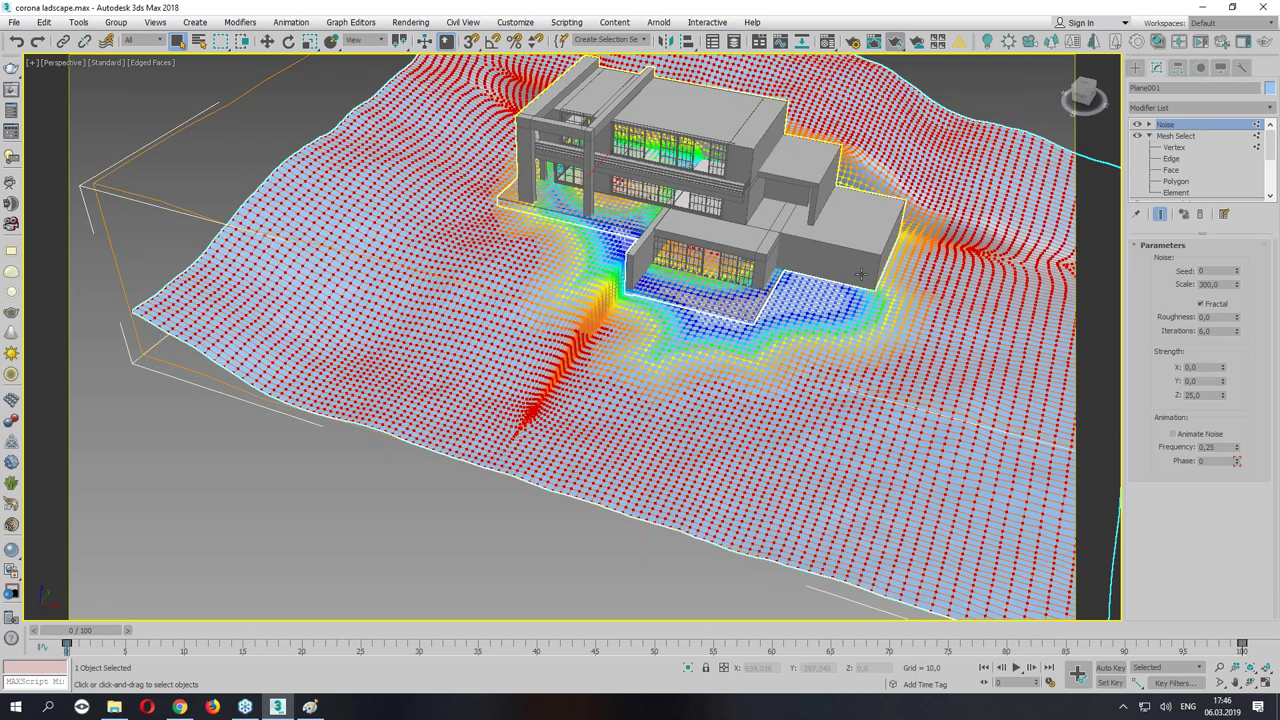
click(1185, 107)
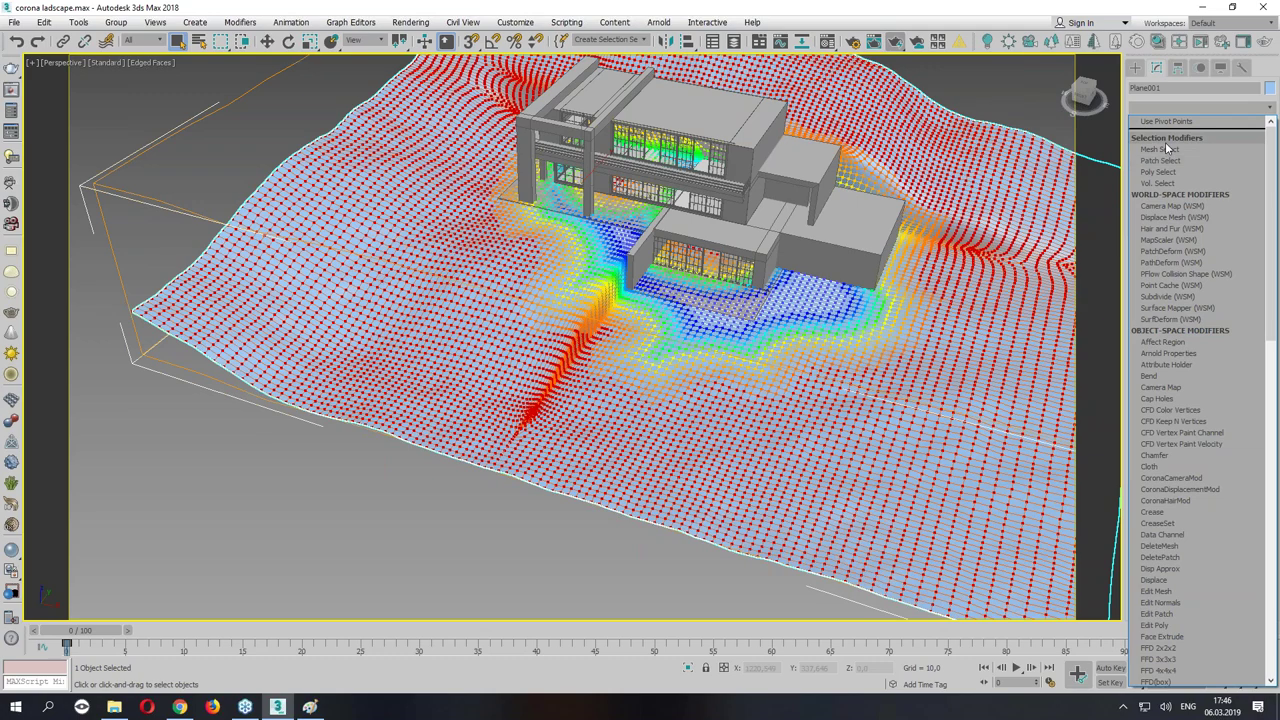
Add a second Mesh Select modifier at the top of the stack.
click(1165, 142)
alt+middle_drag(691, 300, 690, 250)
scroll(690, 250, up, 3)
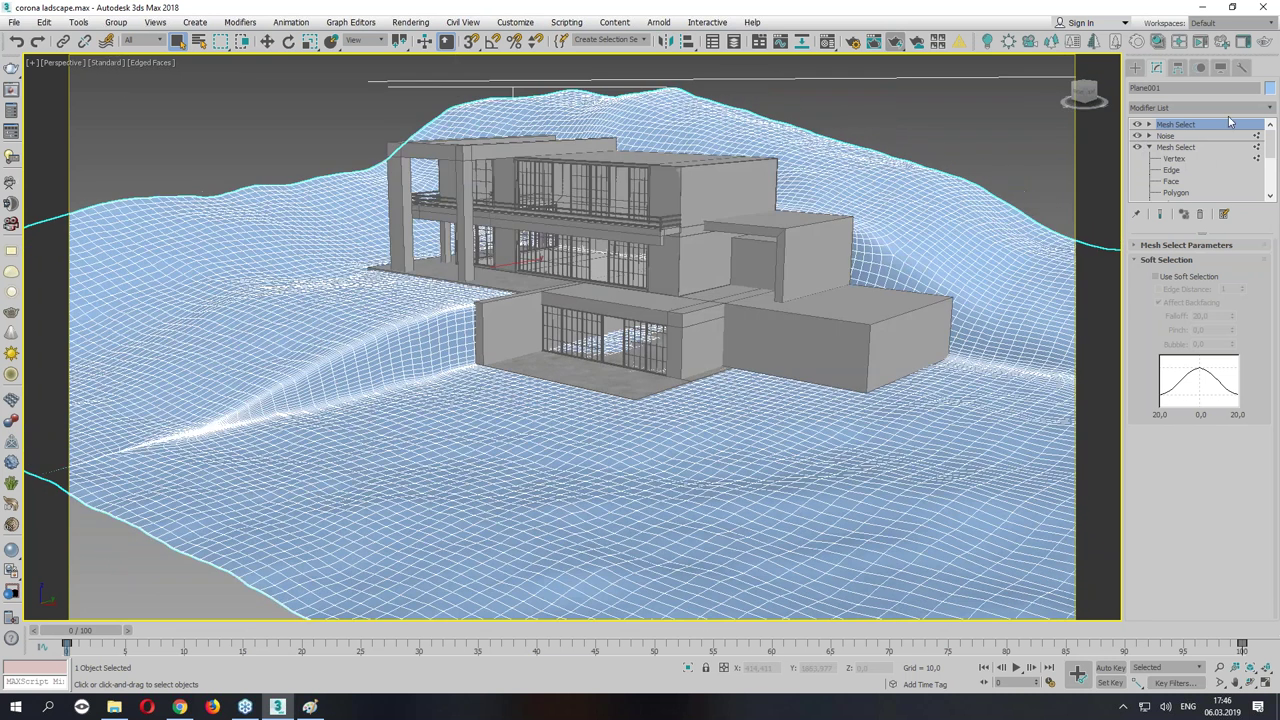
Set the Noise modifier's Strength Z to 10 and Scale to 200.
click(1166, 136)
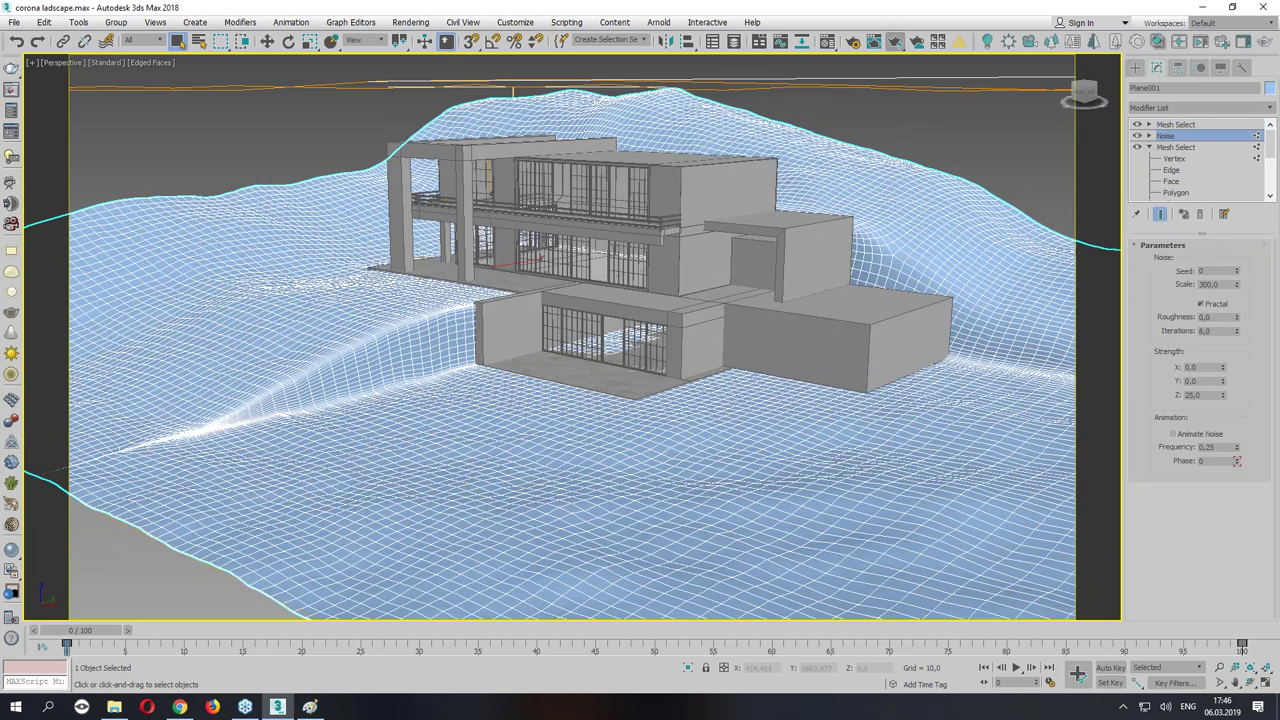
click(1207, 394)
key(Return)
text(10)
key(Return)
click(1222, 284)
text(200)
key(Return)
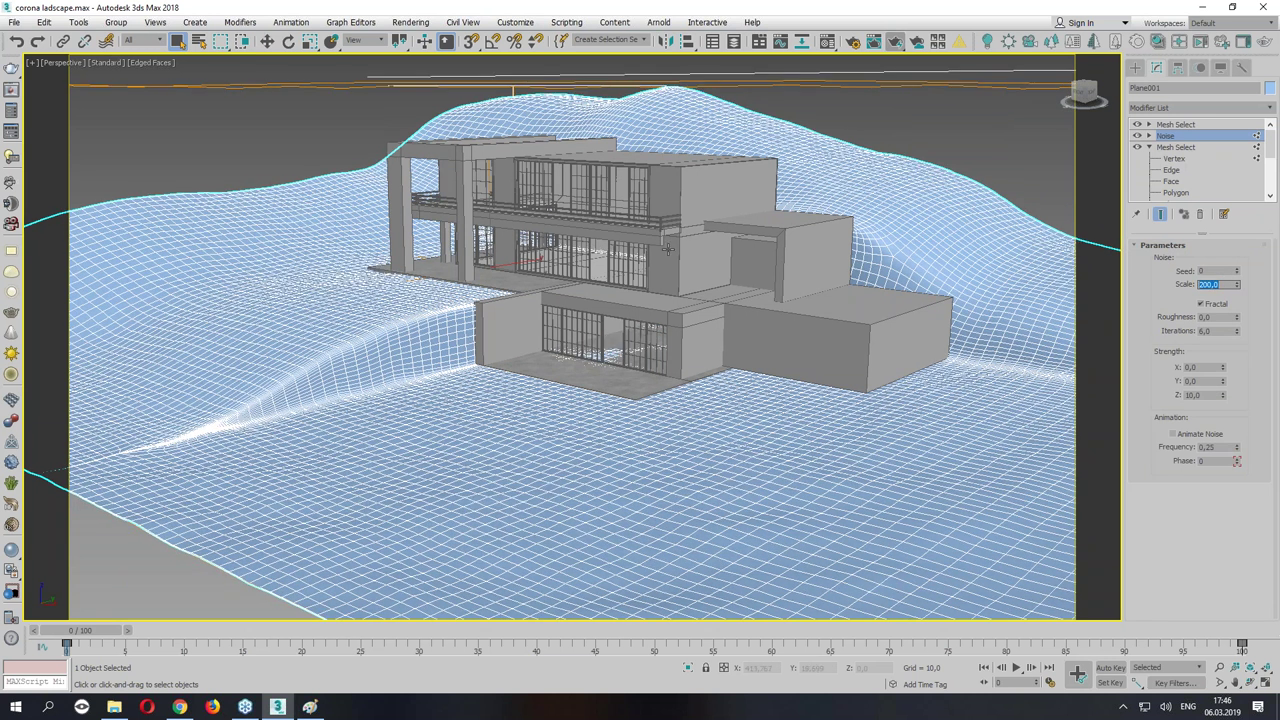
Clear the selection, inspect the gentler terrain, and reselect Plane001.
key(ctrl+d)
alt+middle_drag(460, 180, 499, 172)
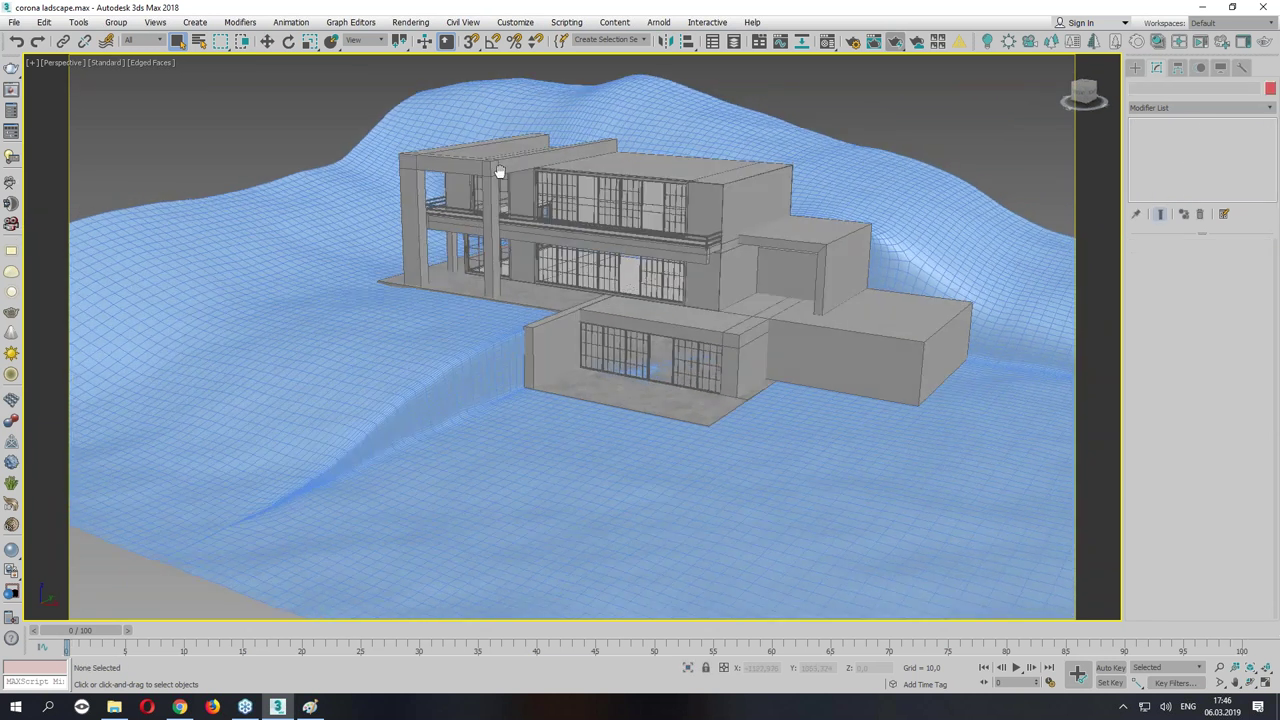
scroll(665, 371, up, 3)
scroll(665, 371, up, 4)
scroll(652, 349, down, 4)
scroll(602, 461, down, 3)
click(588, 475)
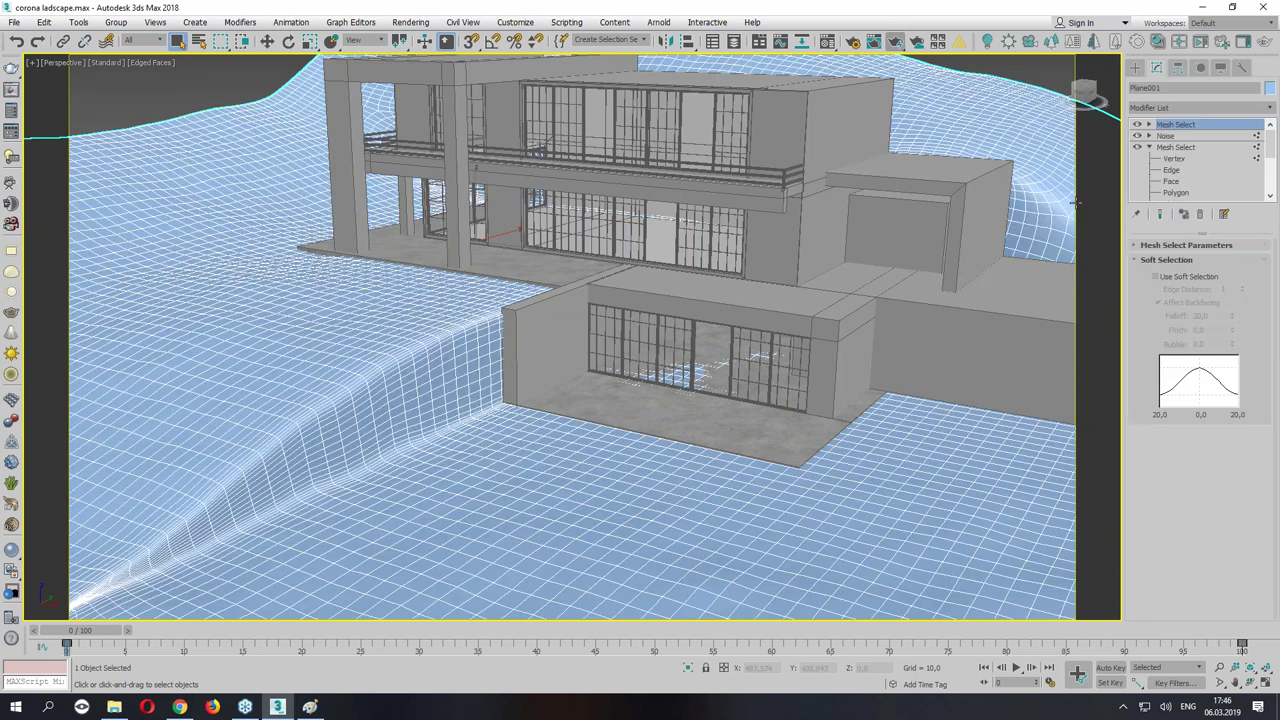
Enter Vertex level of the base Editable Poly in wireframe, dismissing topology warnings.
click(1174, 160)
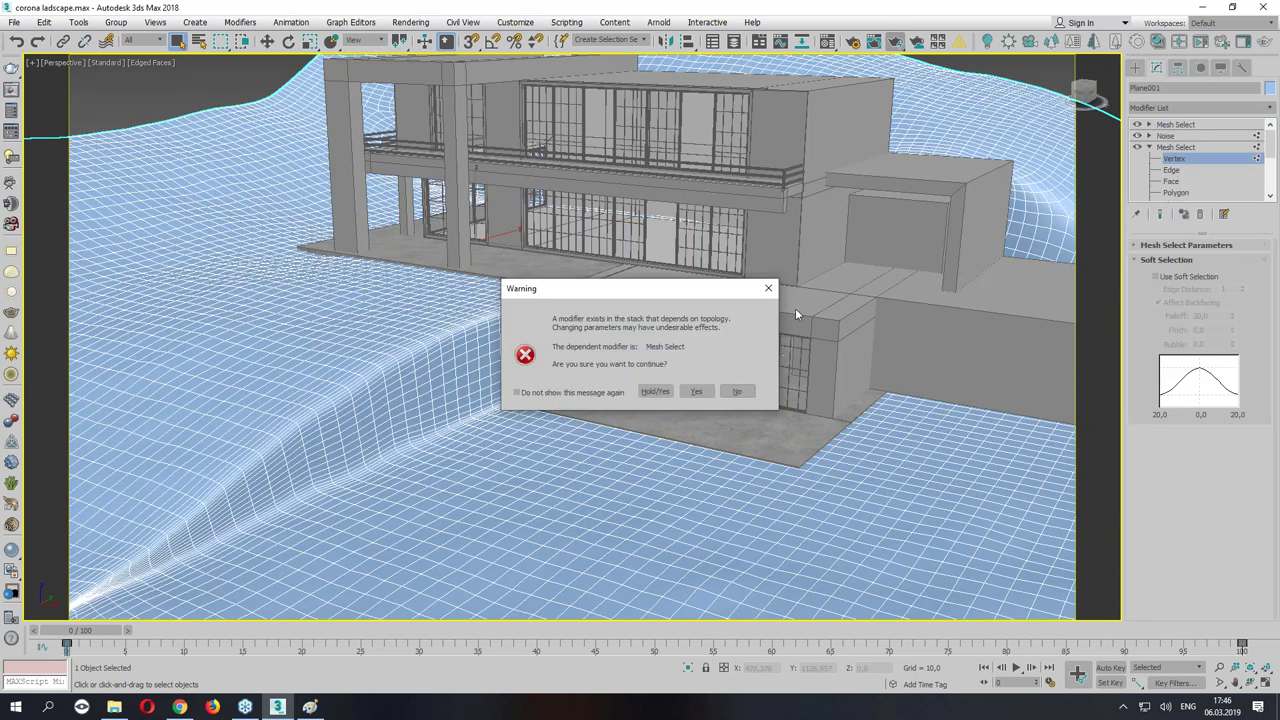
click(739, 392)
click(1149, 147)
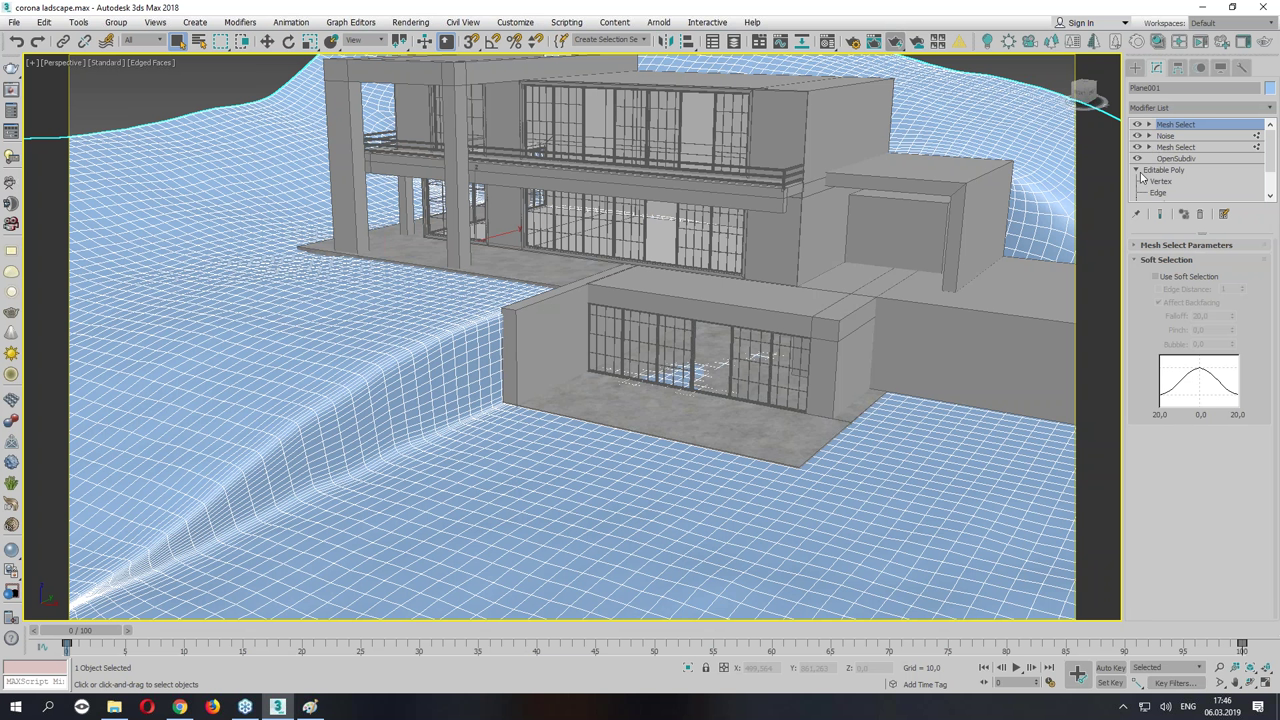
click(1160, 181)
click(697, 390)
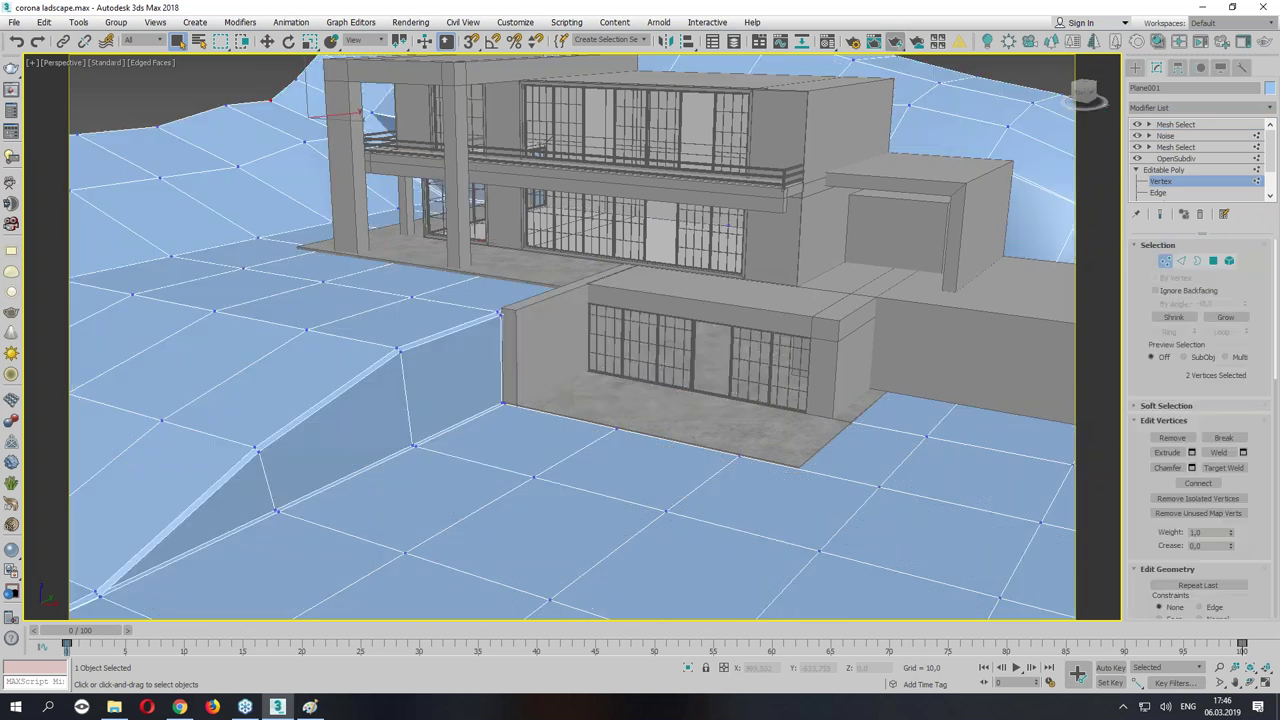
key(F3)
Select the twelve terrain vertices under the house's lower wing.
click(577, 368)
ctrl+click(636, 340)
ctrl+click(735, 357)
ctrl+click(845, 376)
ctrl+click(881, 348)
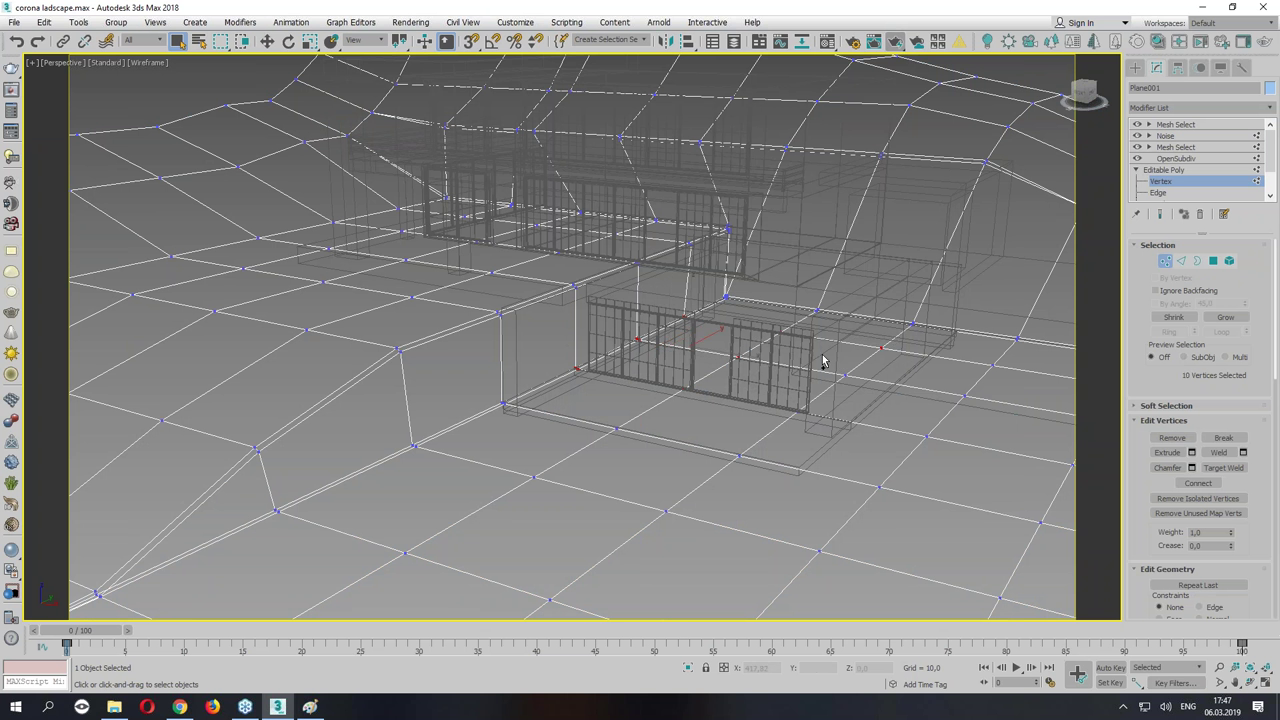
key(F3)
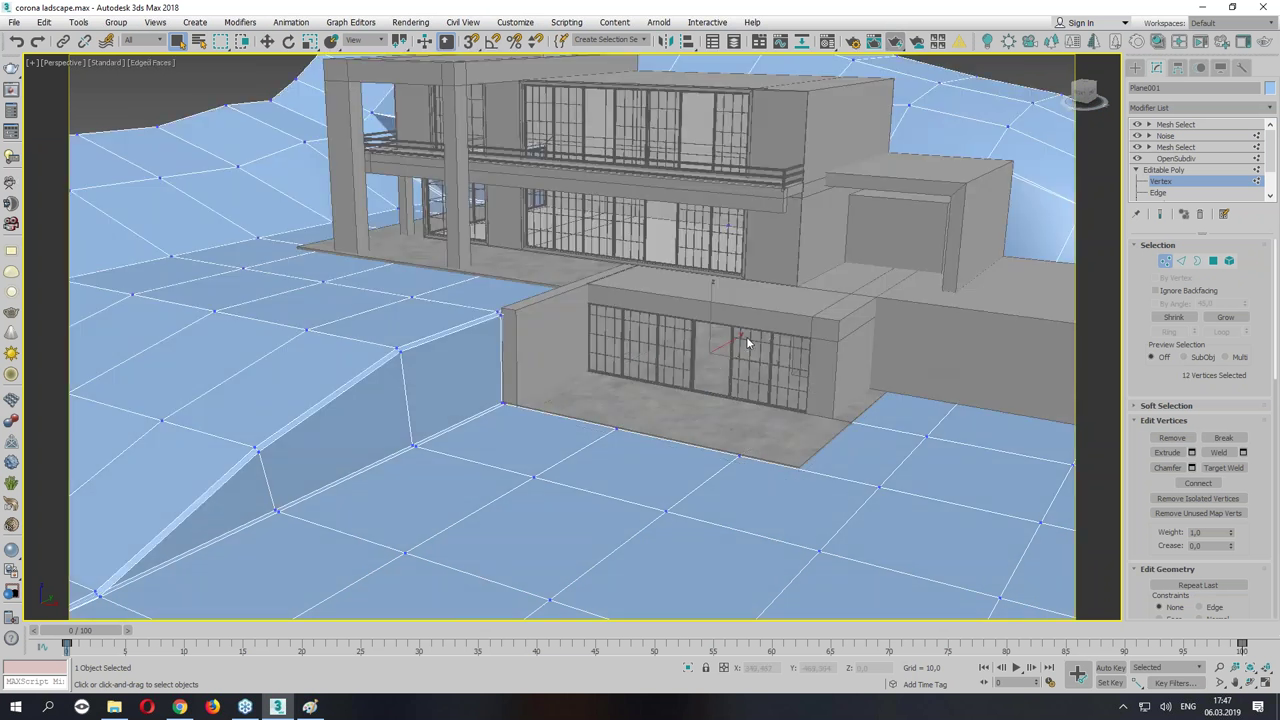
key(w)
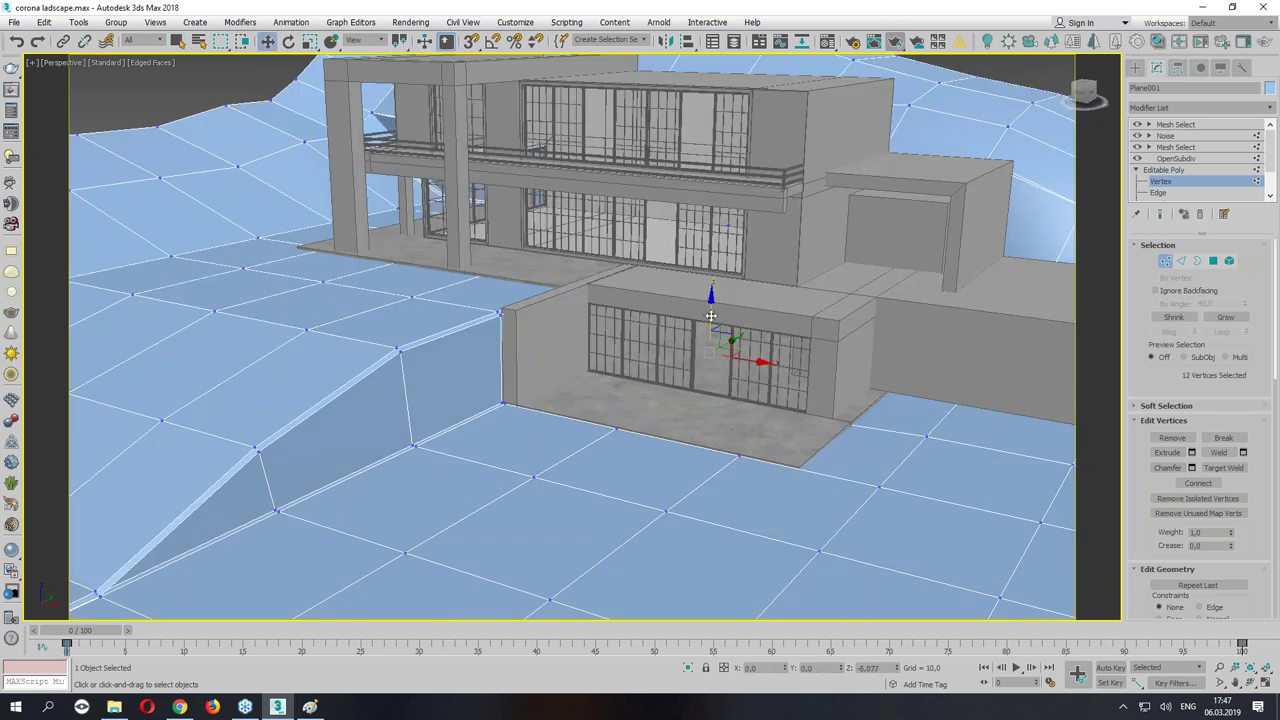
Exit sub-object mode, return to the top Mesh Select, and restore the four-view layout.
click(1160, 182)
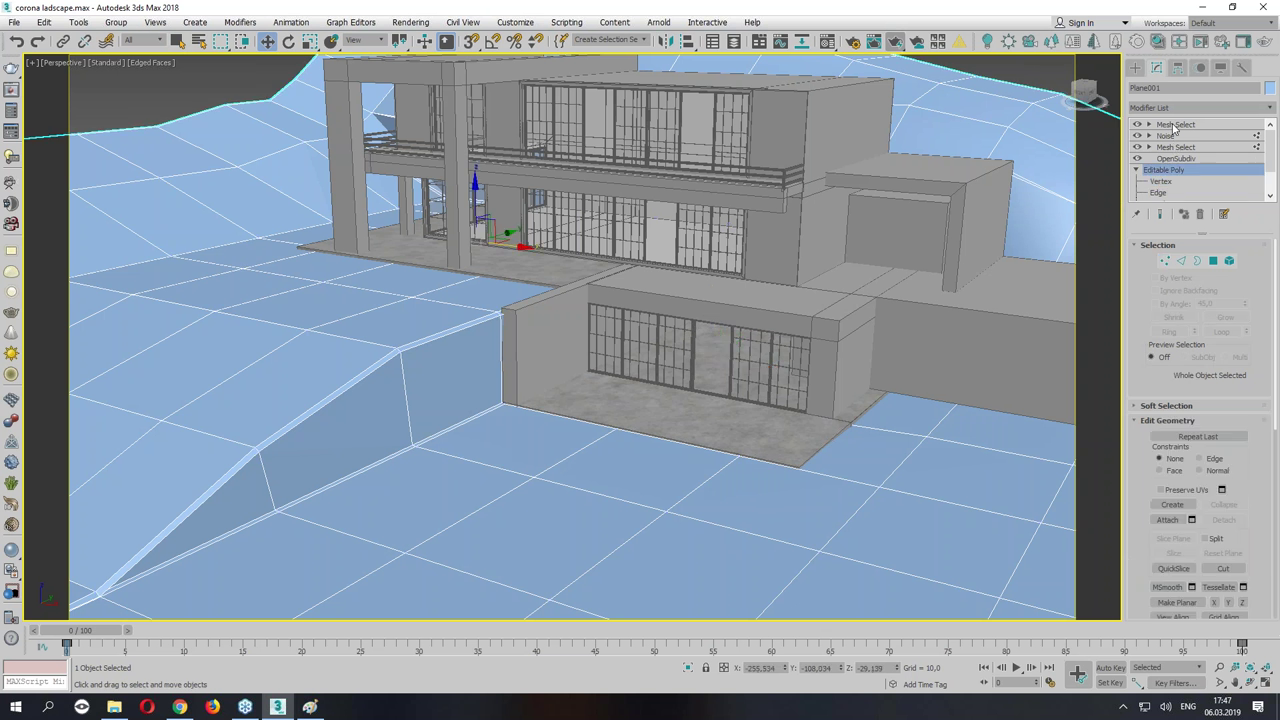
click(1175, 125)
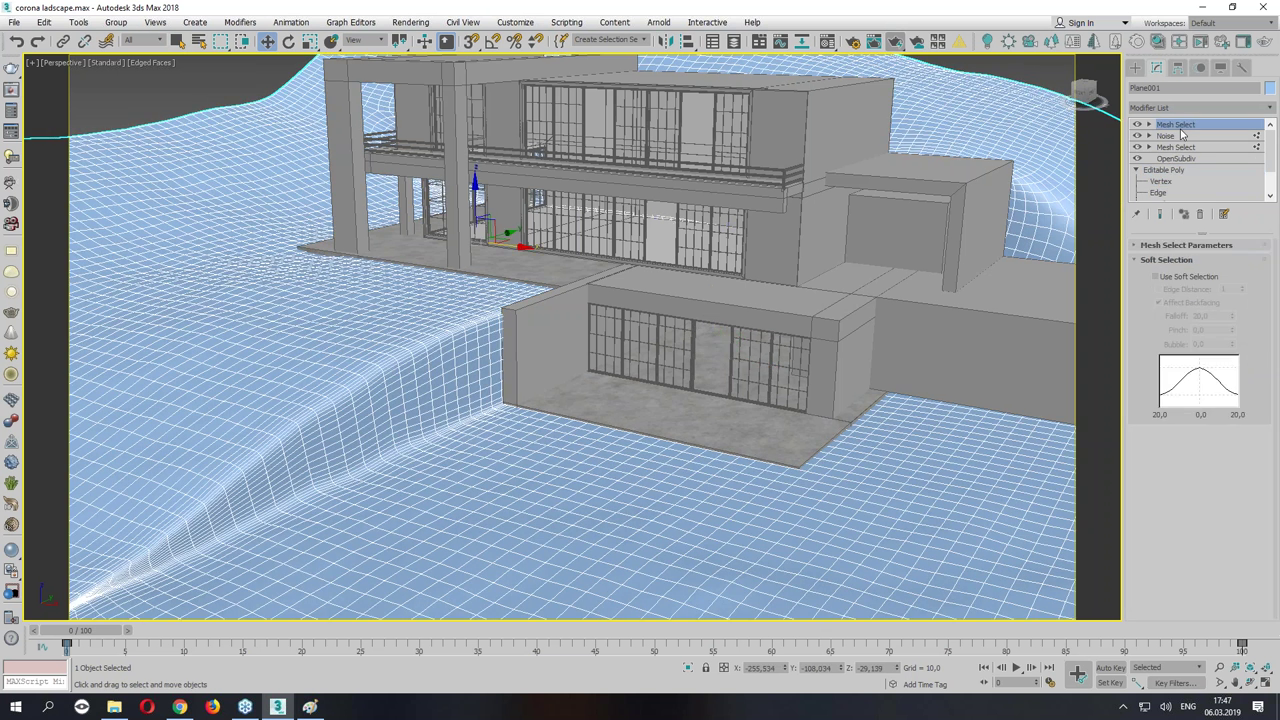
mouse_move(769, 337)
alt+middle_down()
mouse_move(749, 360)
mouse_move(646, 374)
alt+middle_up()
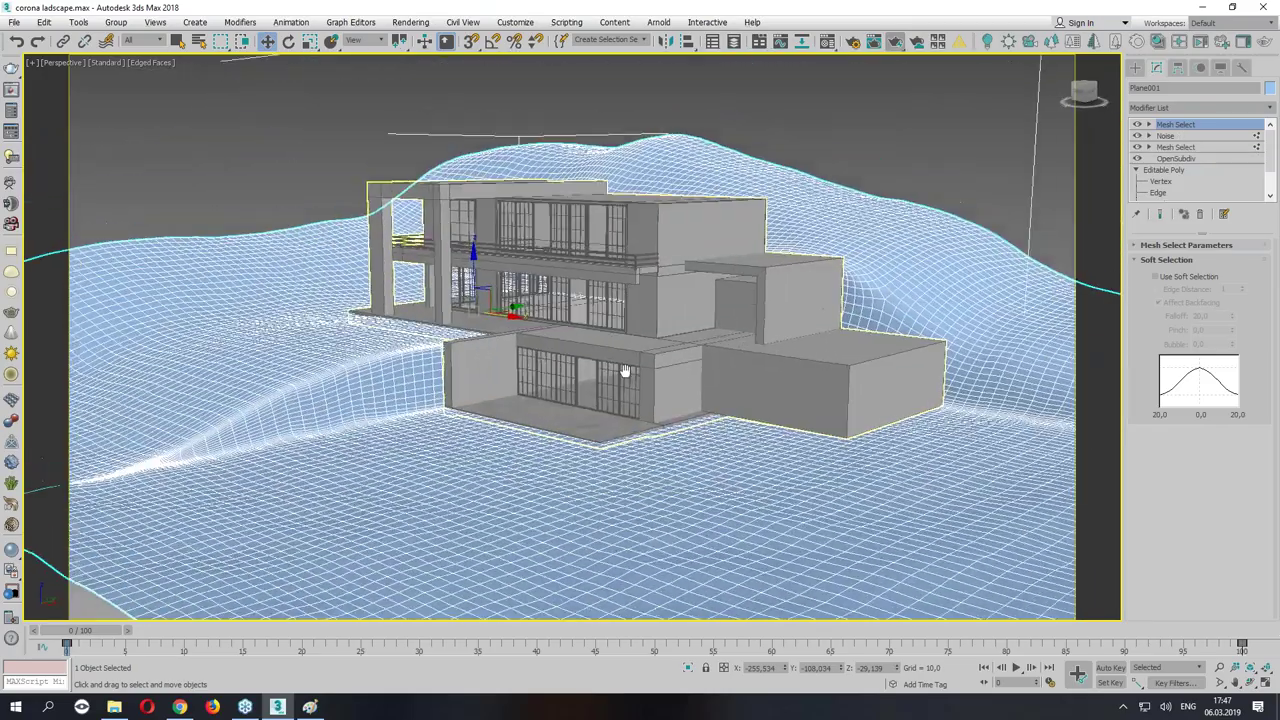
key(alt+w)
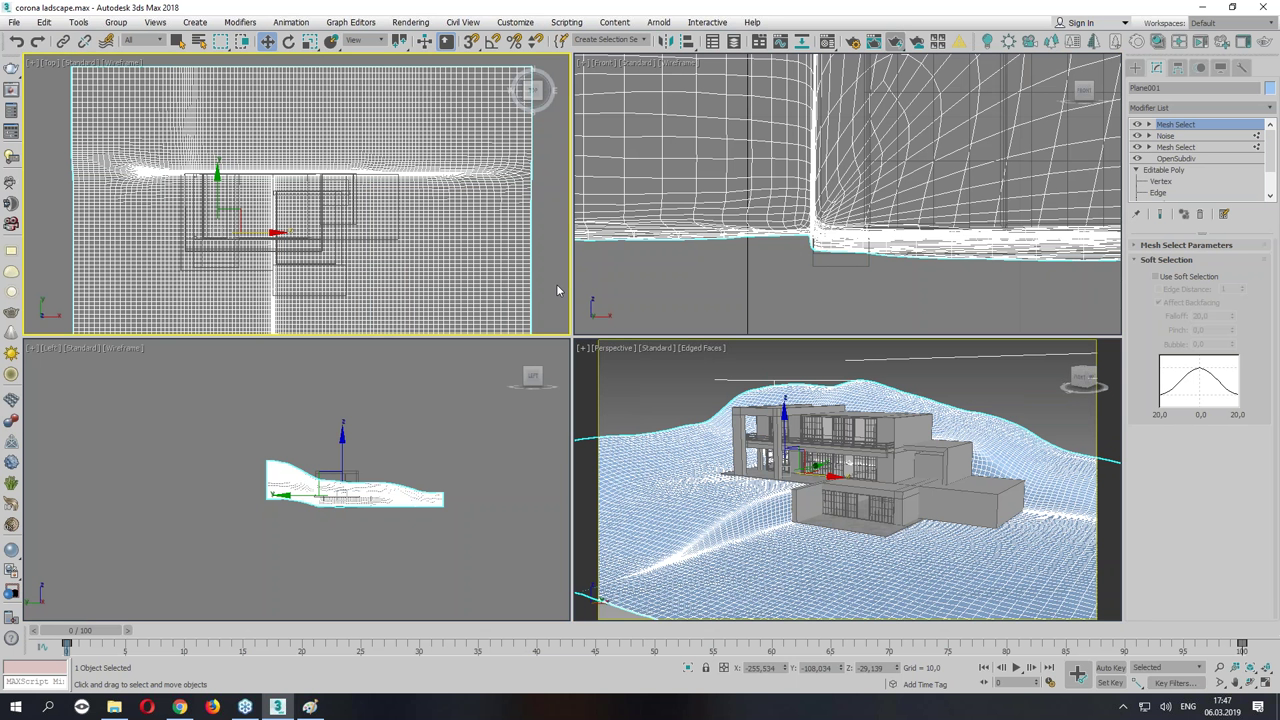
Create a CoronaCam in the Top view, placed in front and aimed at the villa.
click(556, 284)
click(1135, 67)
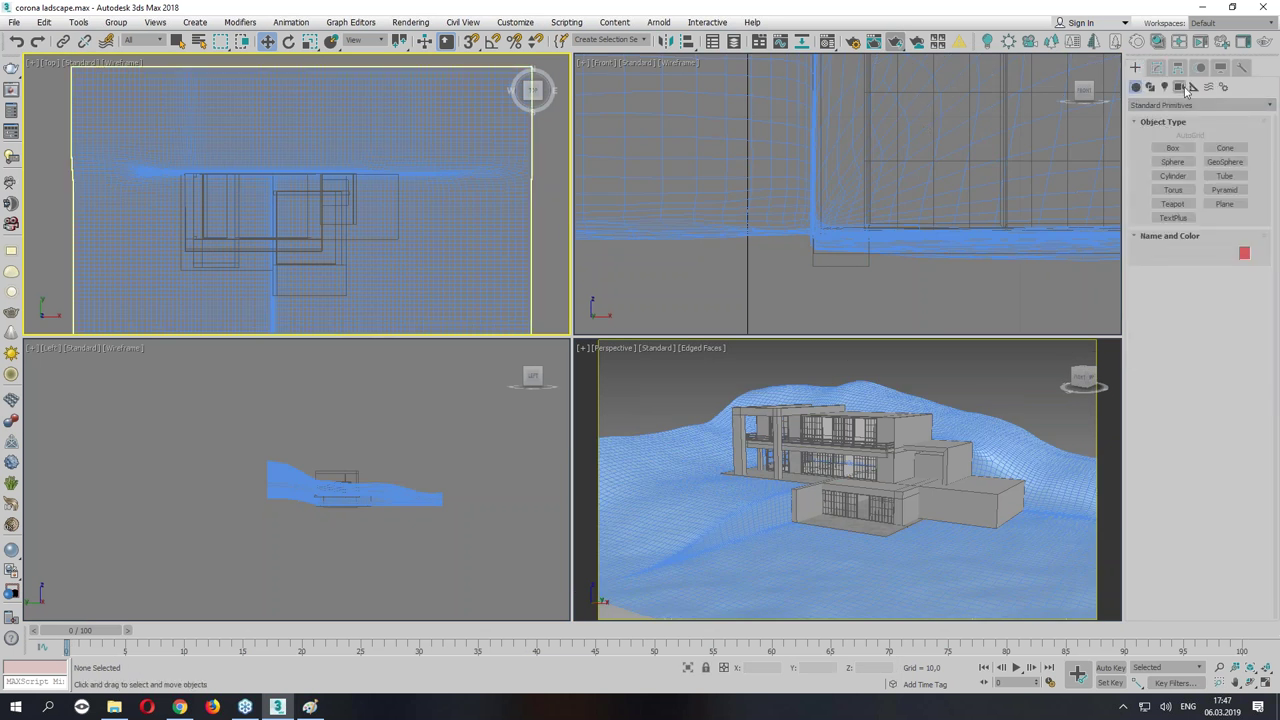
click(1179, 86)
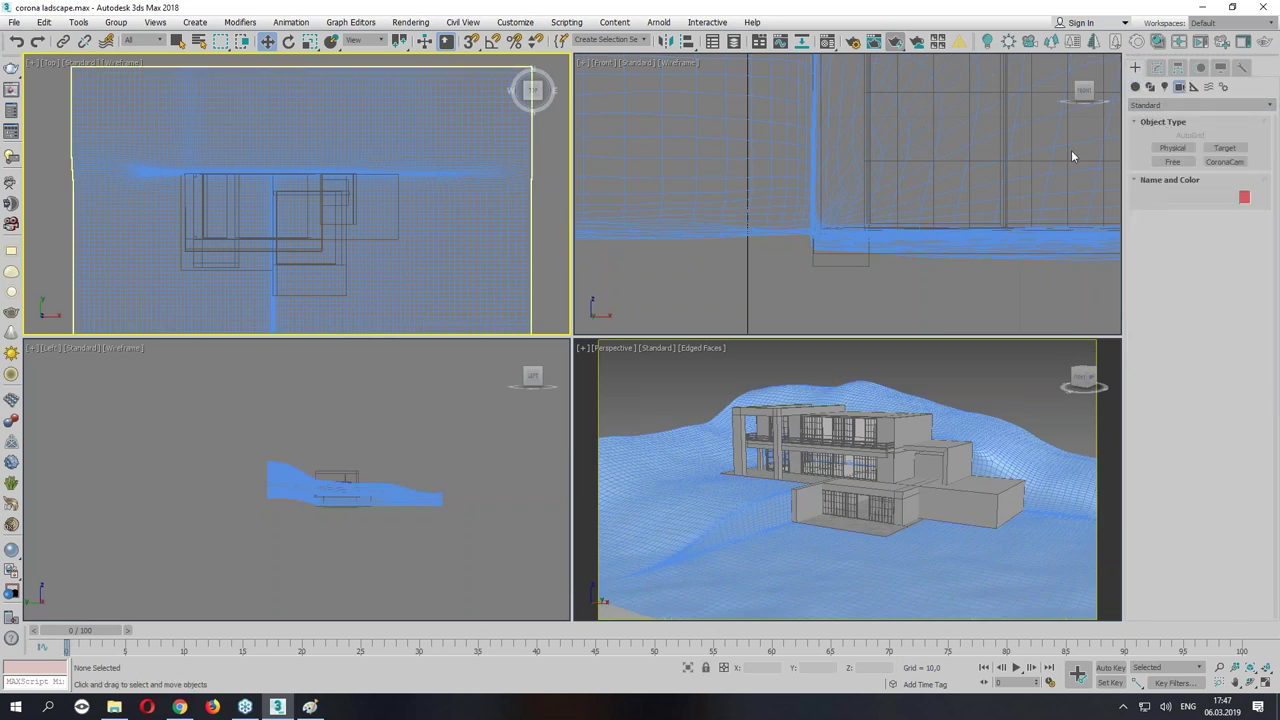
click(1222, 162)
drag(390, 294, 305, 183)
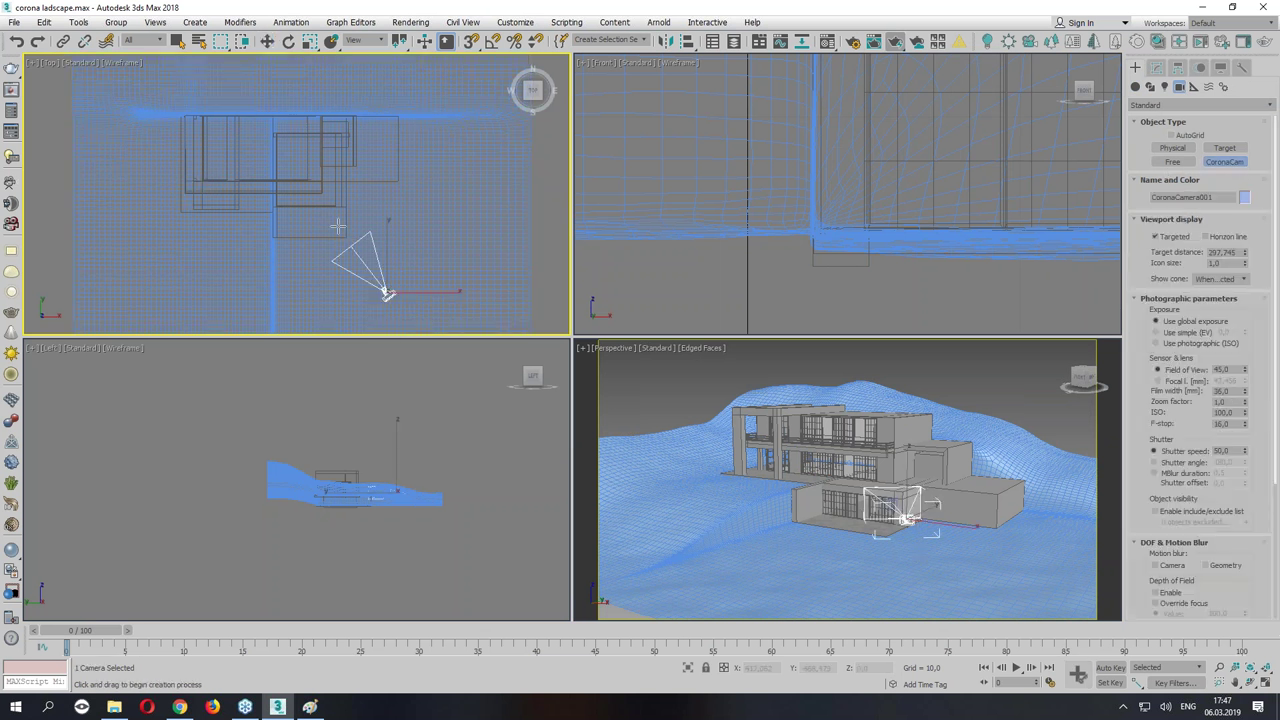
Look through the camera in a maximized viewport and adjust its framing of the villa.
right_click(803, 405)
key(c)
key(alt+w)
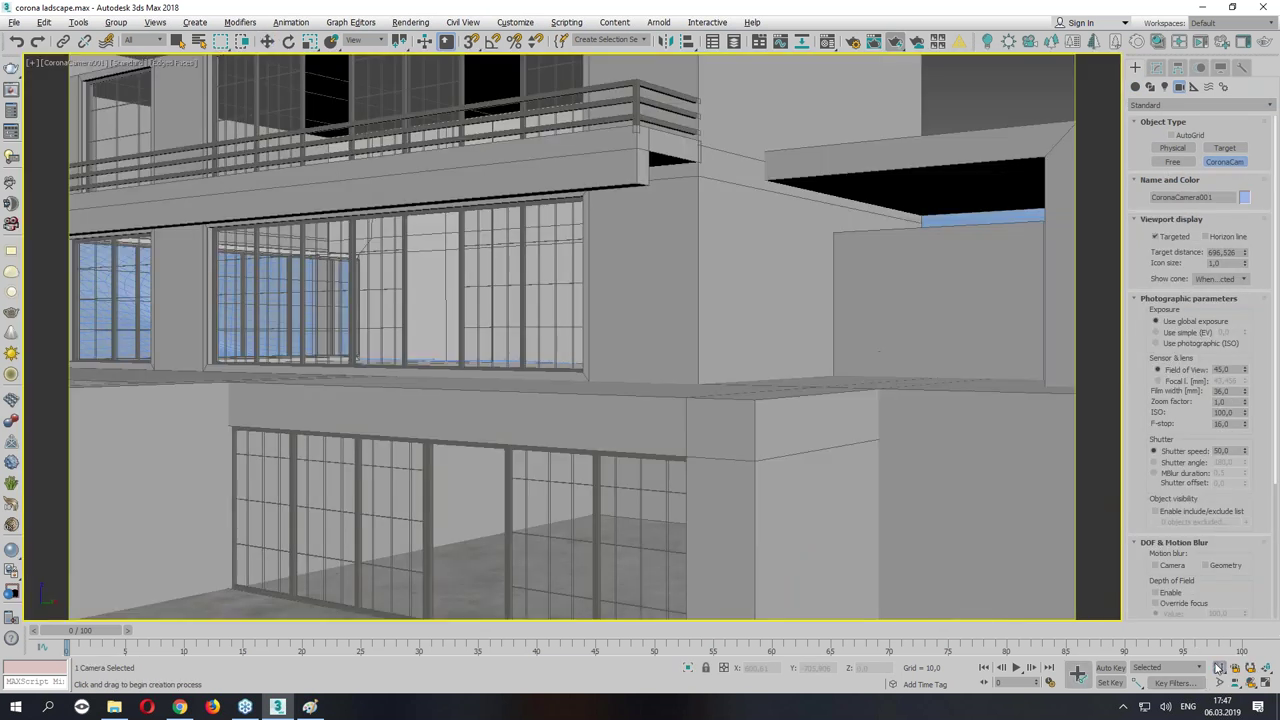
scroll(720, 429, down, 5)
scroll(732, 436, down, 3)
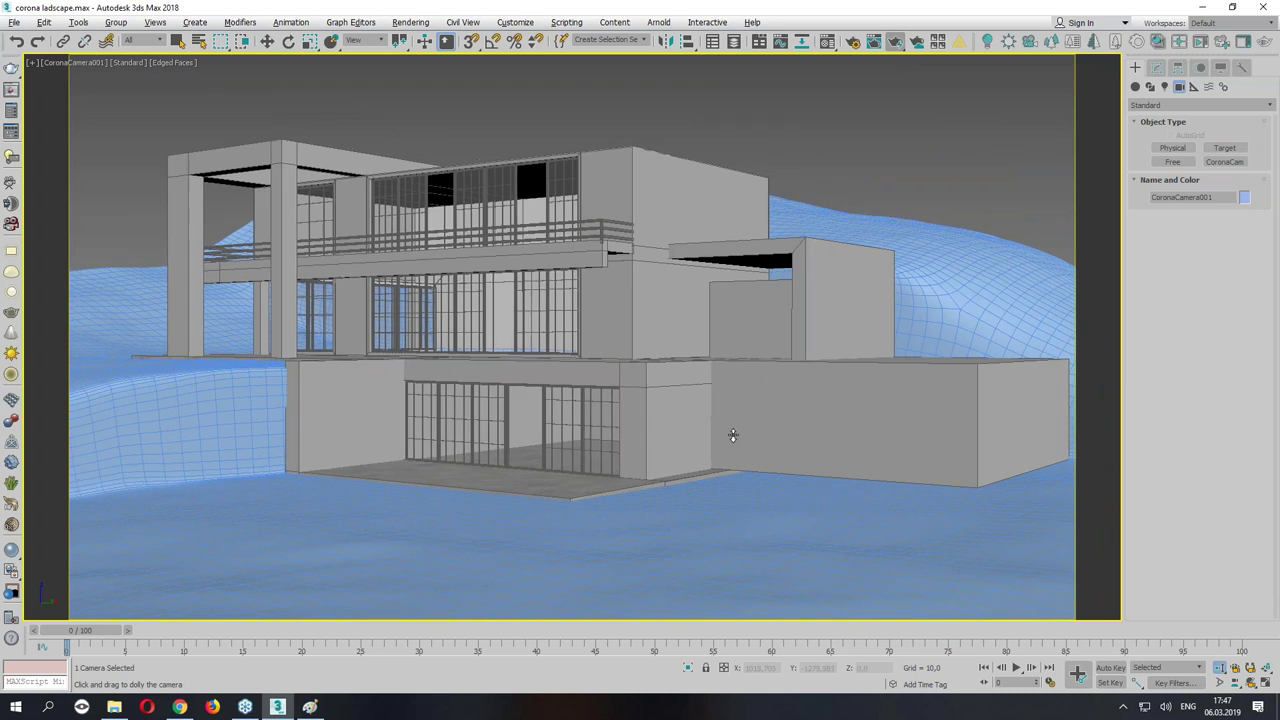
mouse_move(732, 436)
middle_down()
mouse_move(733, 400)
mouse_move(493, 407)
mouse_move(771, 403)
middle_up()
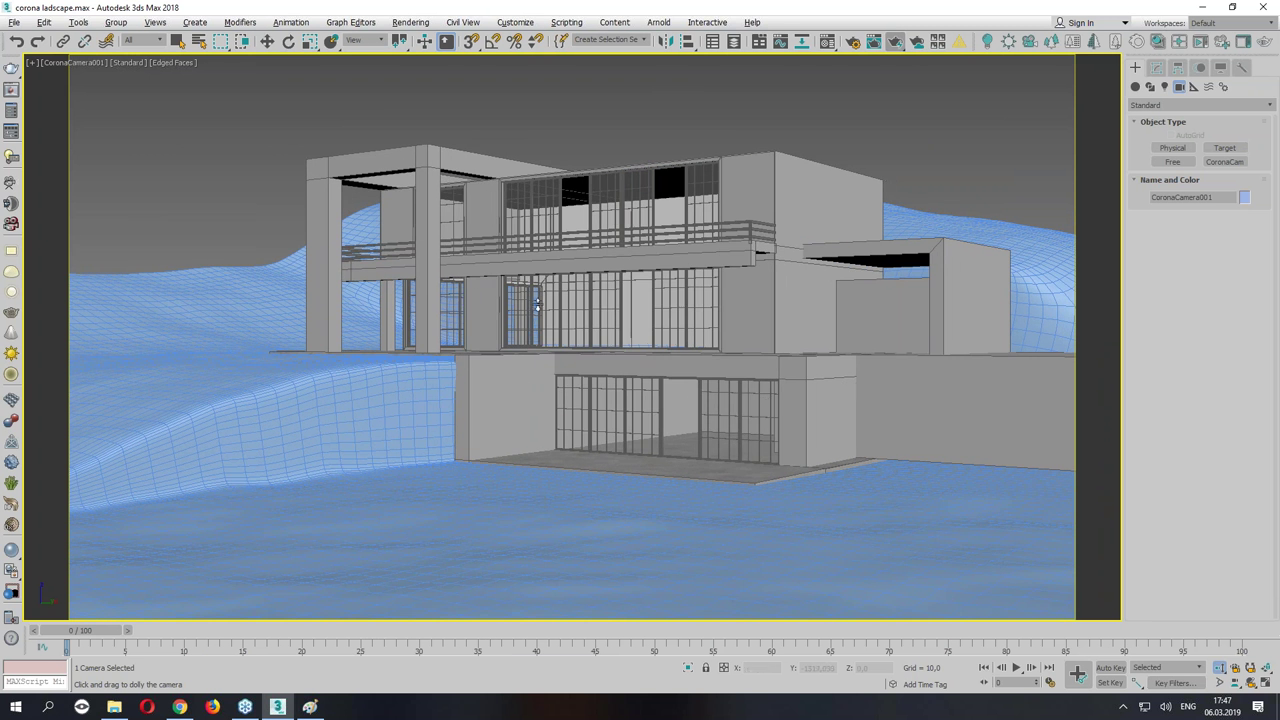
middle_drag(615, 309, 607, 309)
key(w)
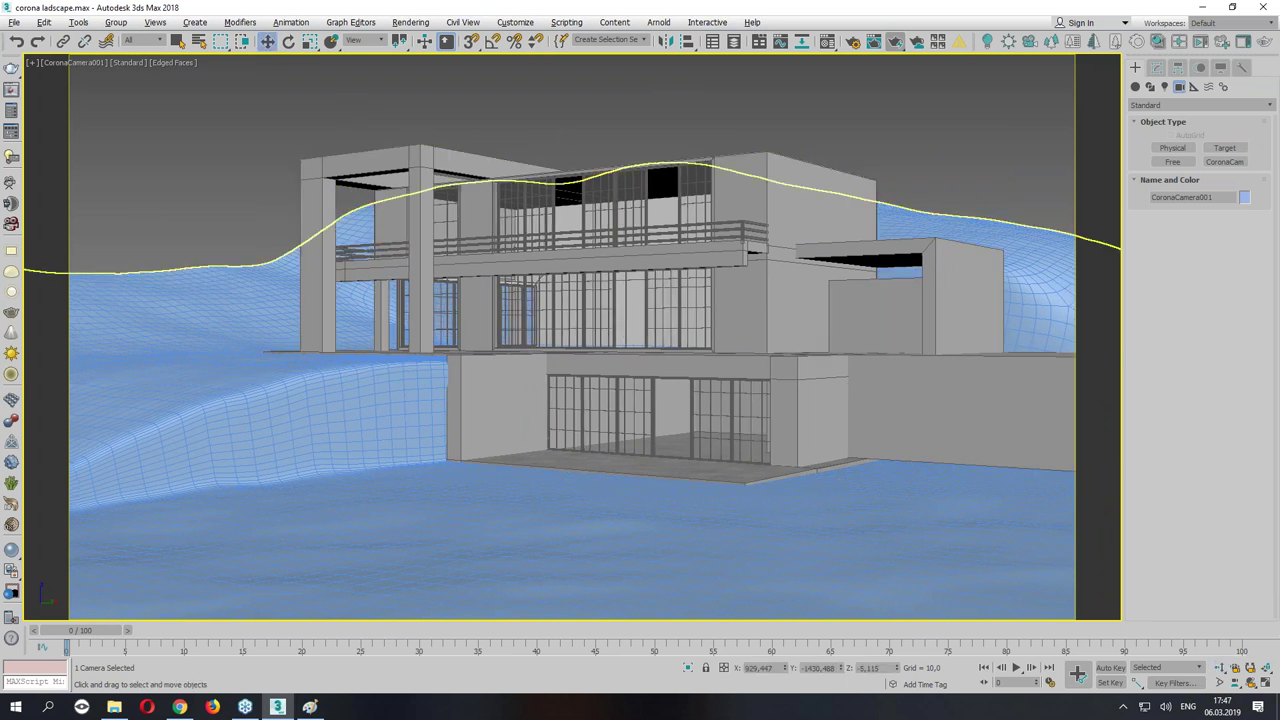
middle_drag(548, 155, 558, 148)
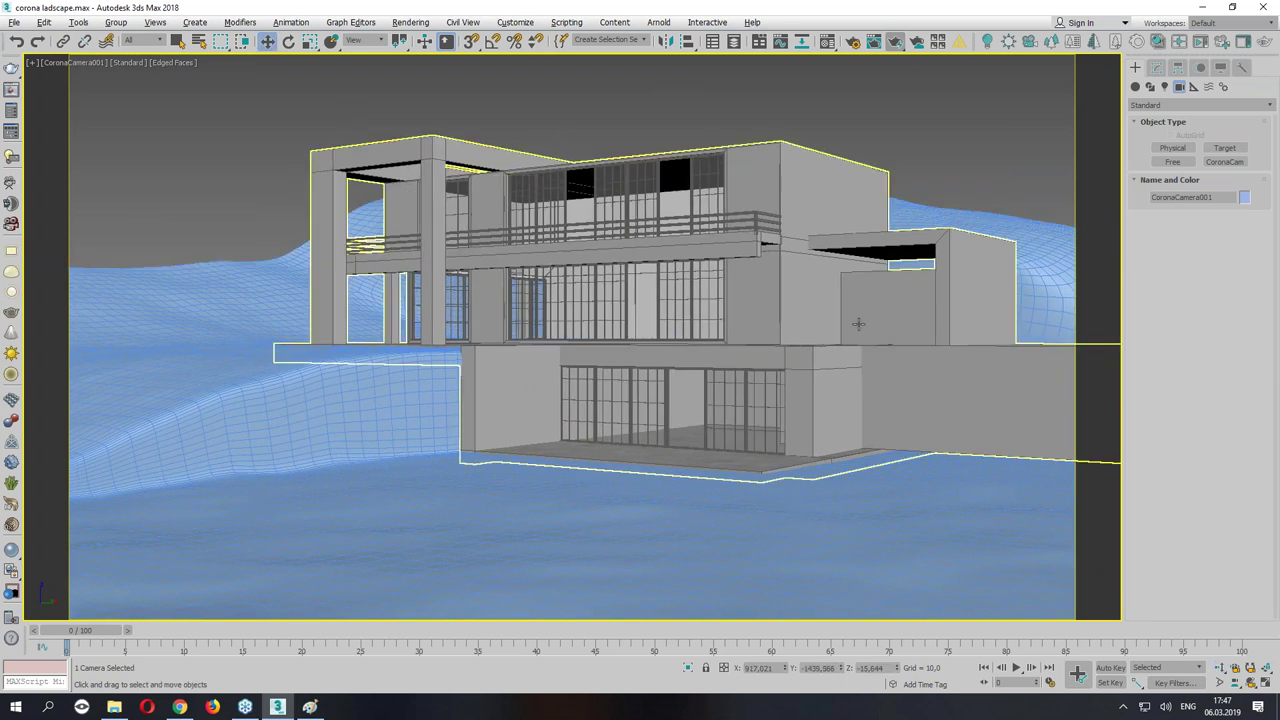
Set the Corona camera's focal length to 50 mm.
click(72, 62)
click(130, 316)
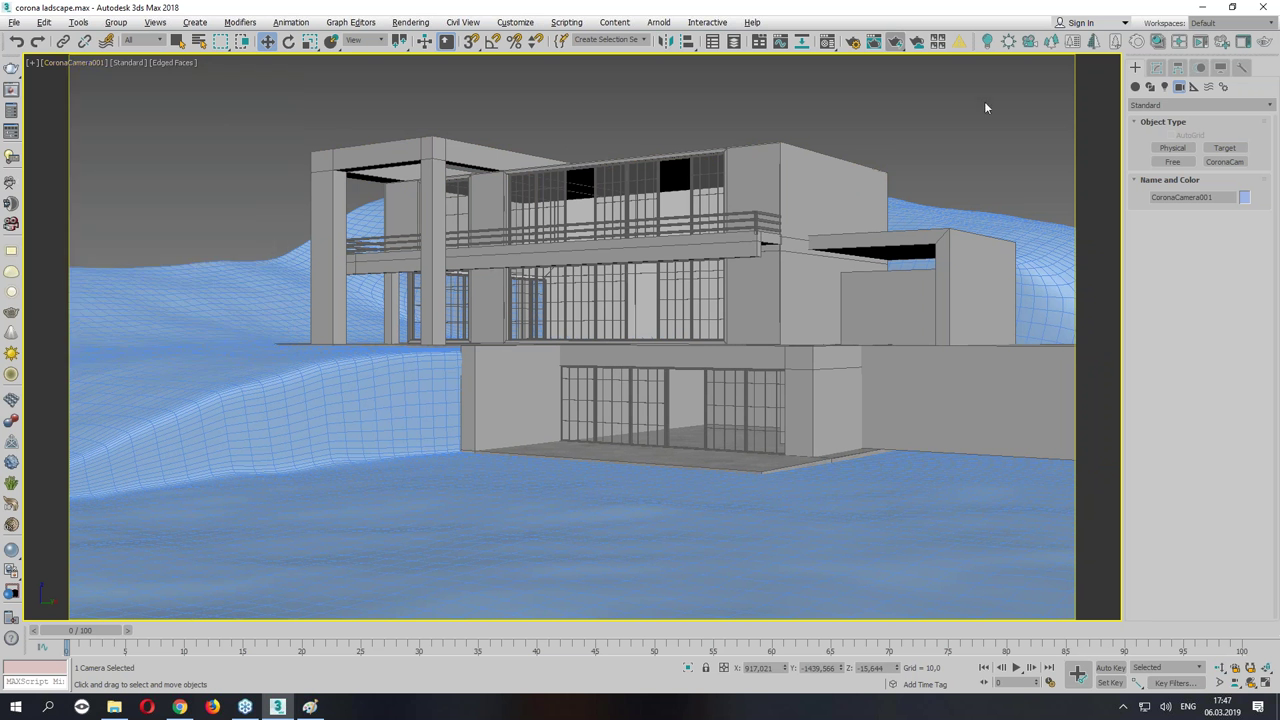
click(1156, 67)
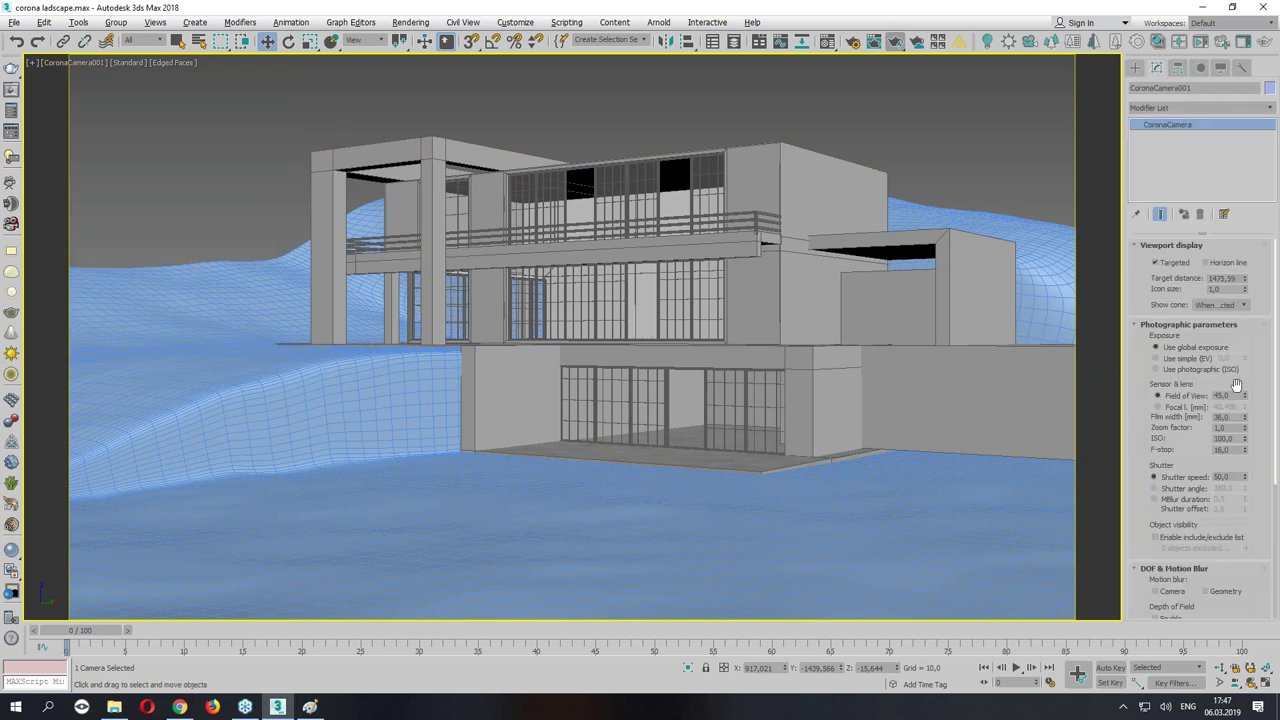
click(1236, 407)
text(50)
key(Return)
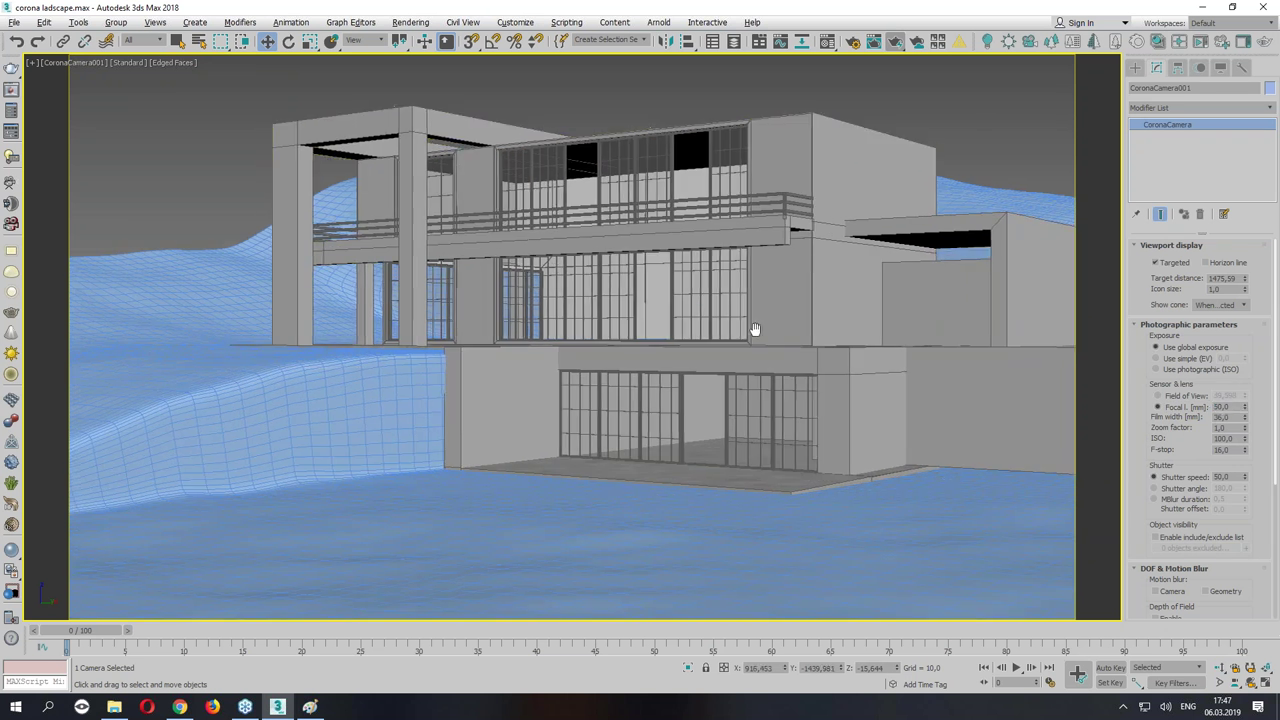
middle_drag(755, 329, 763, 323)
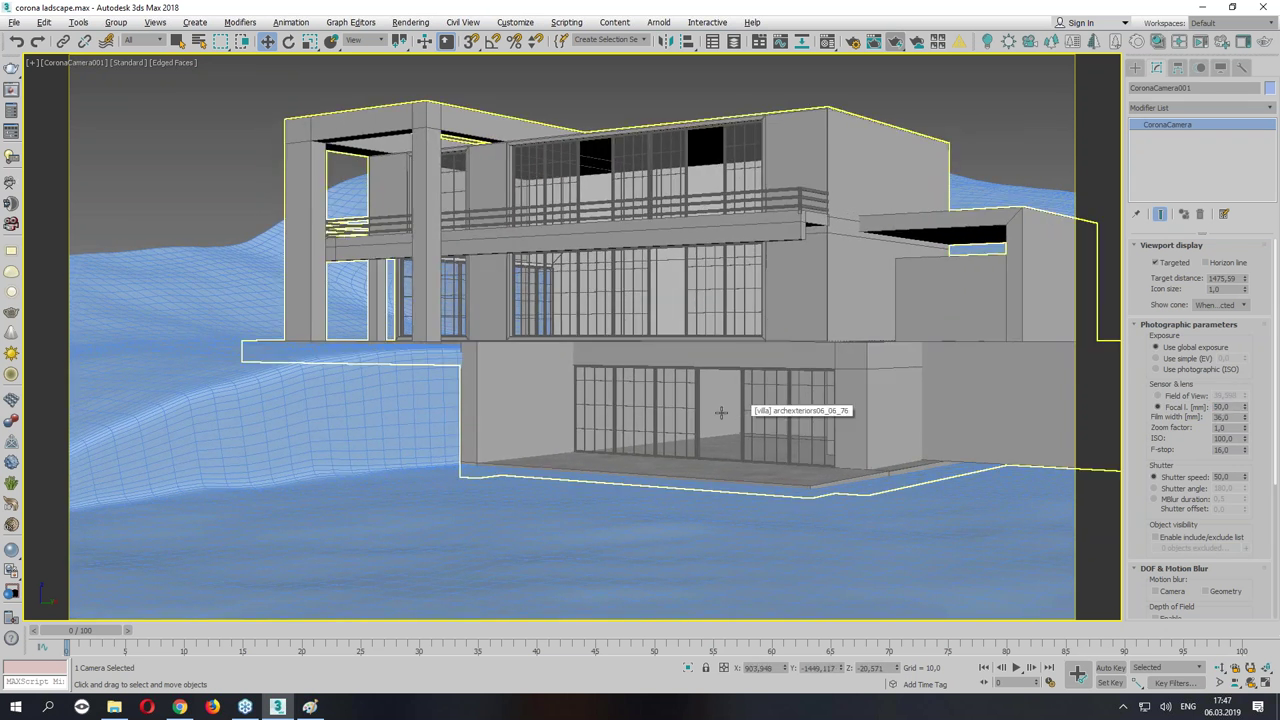
Return to the Perspective view and reselect the terrain plane.
key(p)
alt+middle_drag(656, 333, 544, 408)
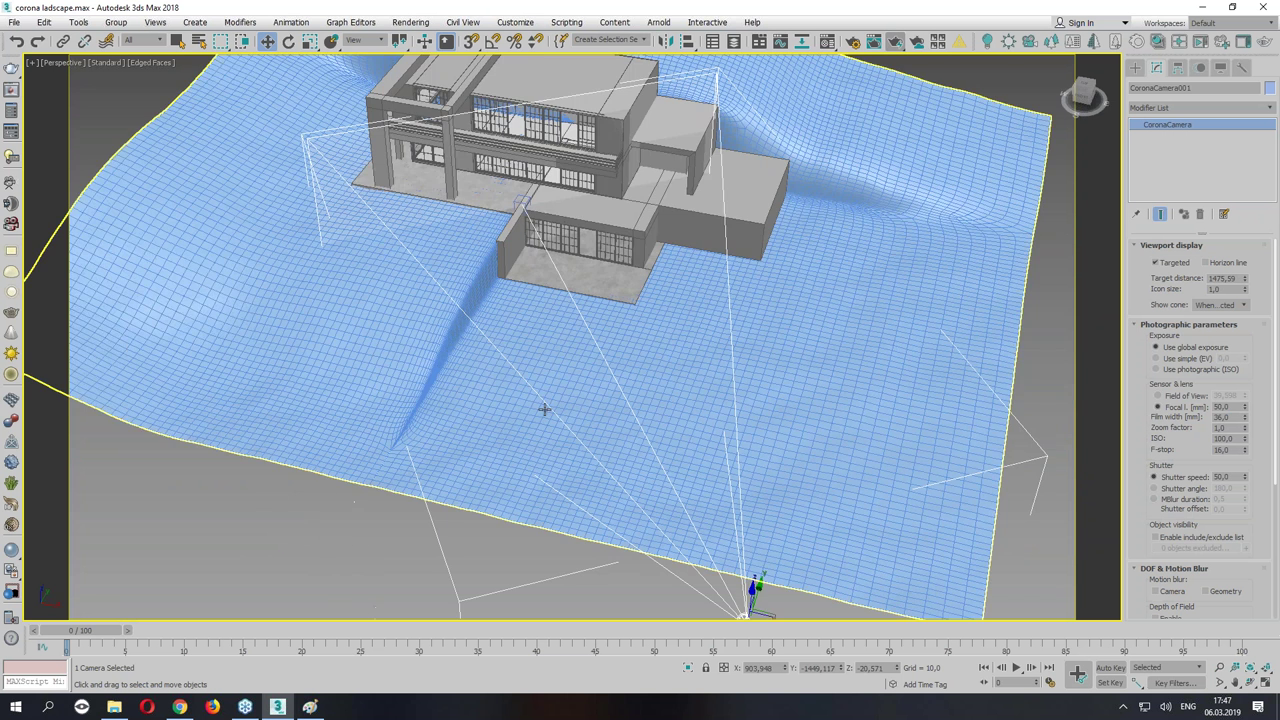
click(440, 413)
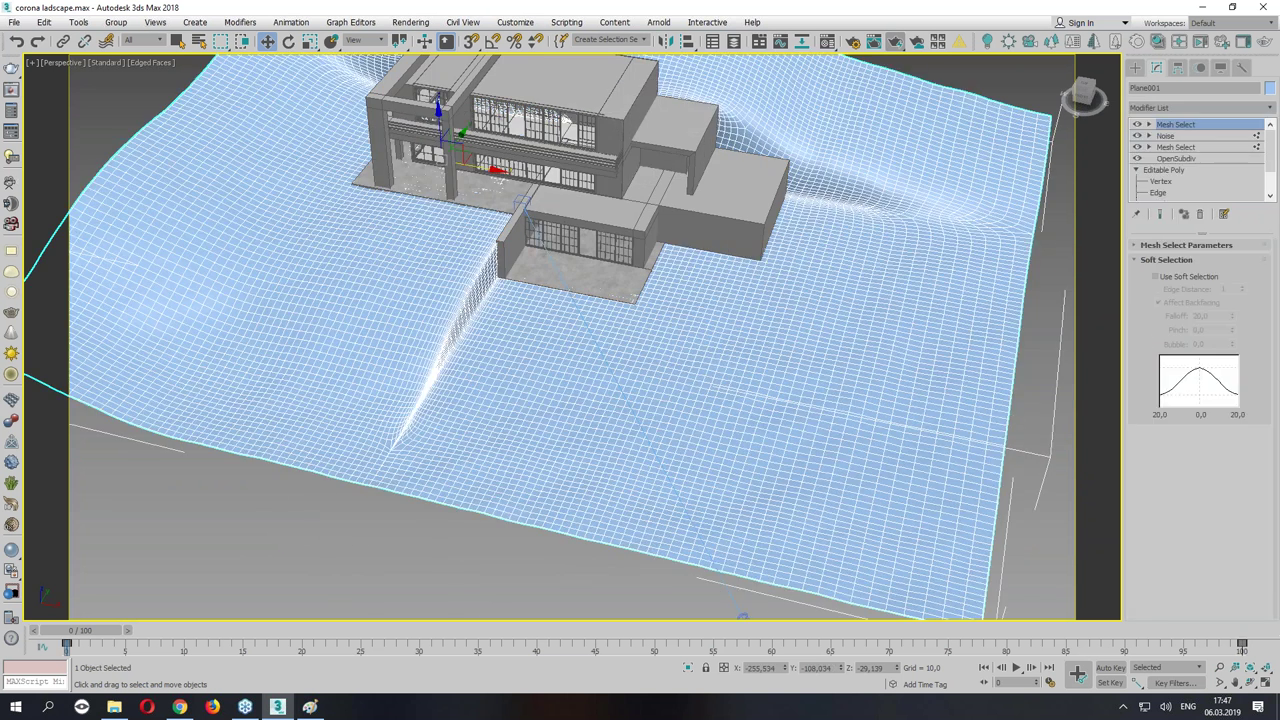
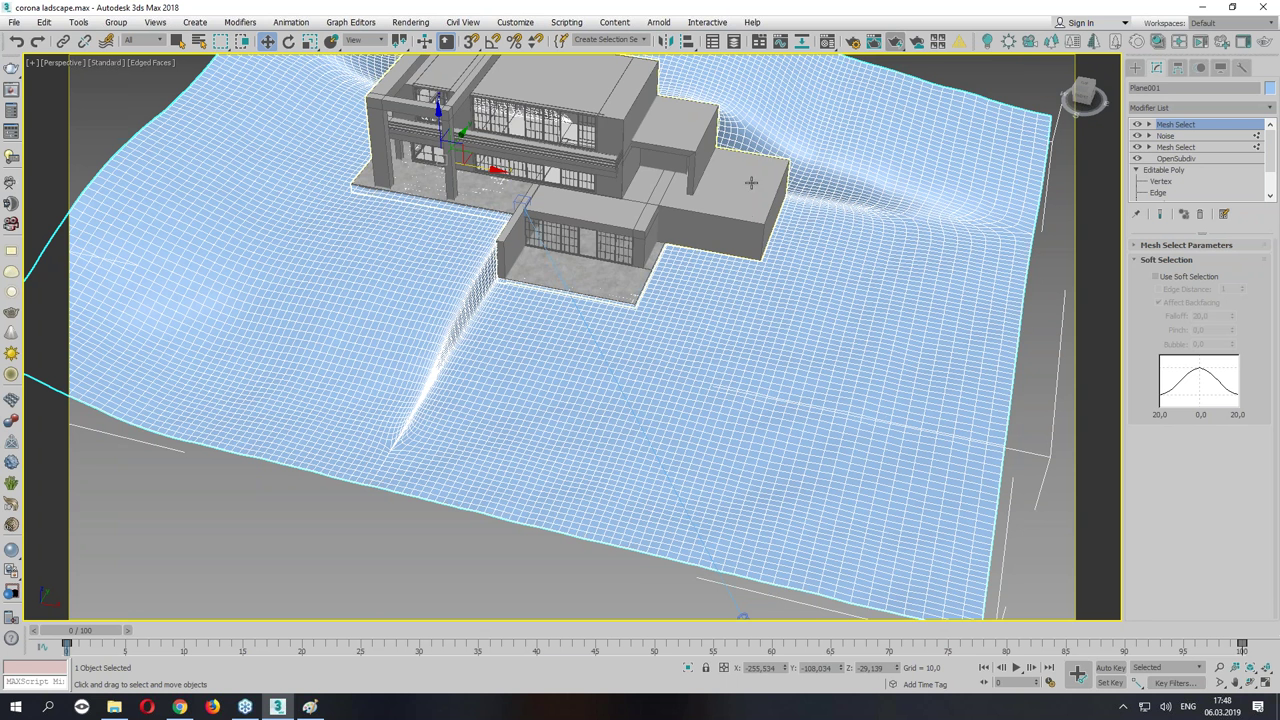
Open the Slate Material Editor, make it taller, and pan to an empty node-view area.
scroll(485, 297, up, 2)
scroll(450, 265, up, 5)
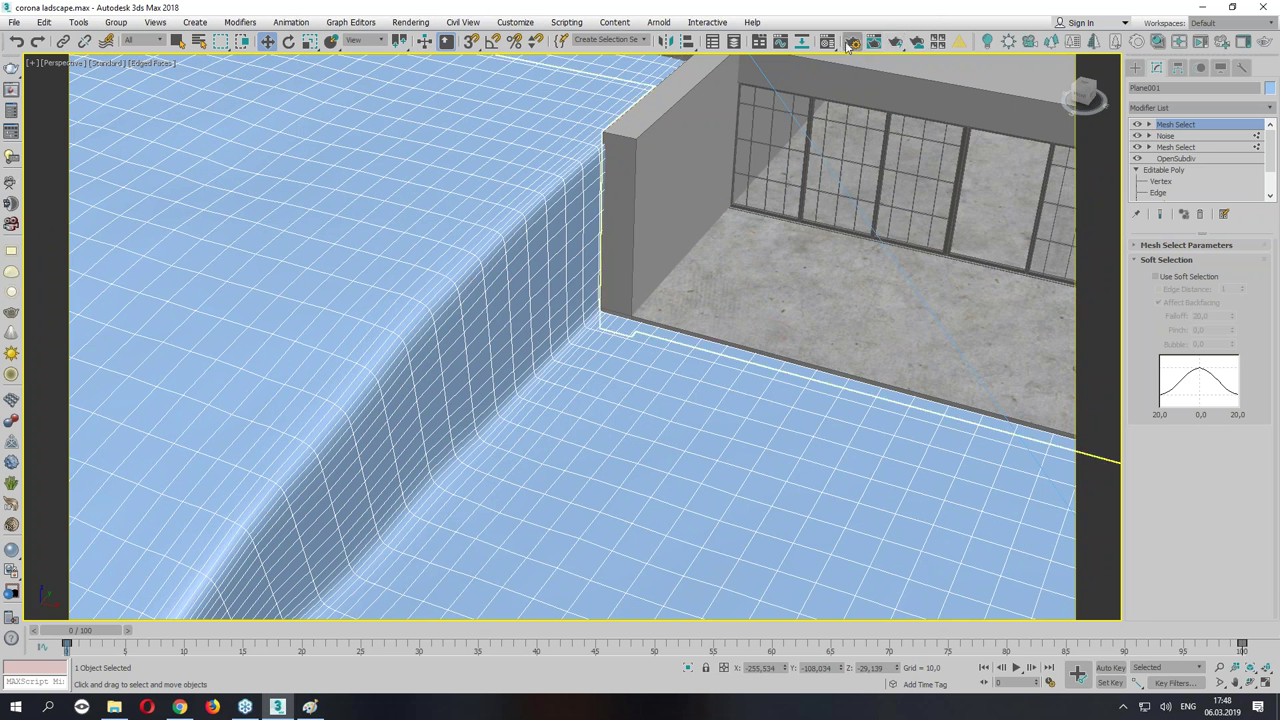
key(m)
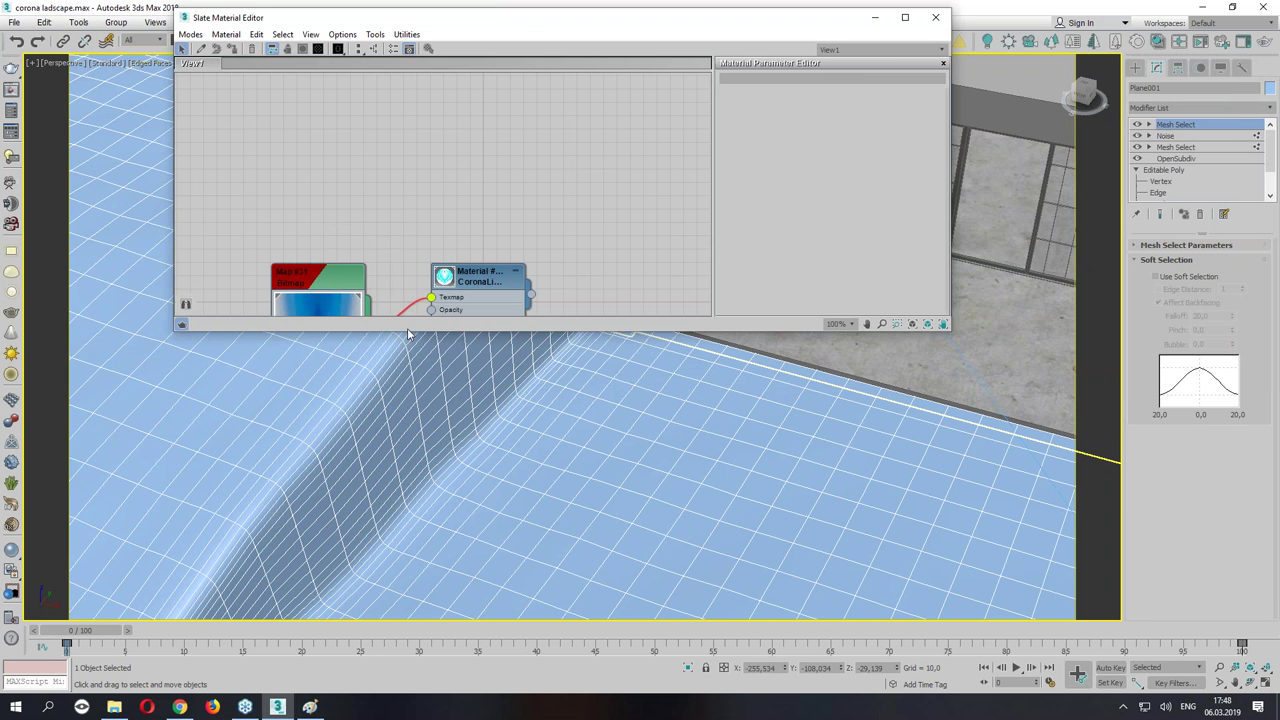
drag(408, 345, 408, 506)
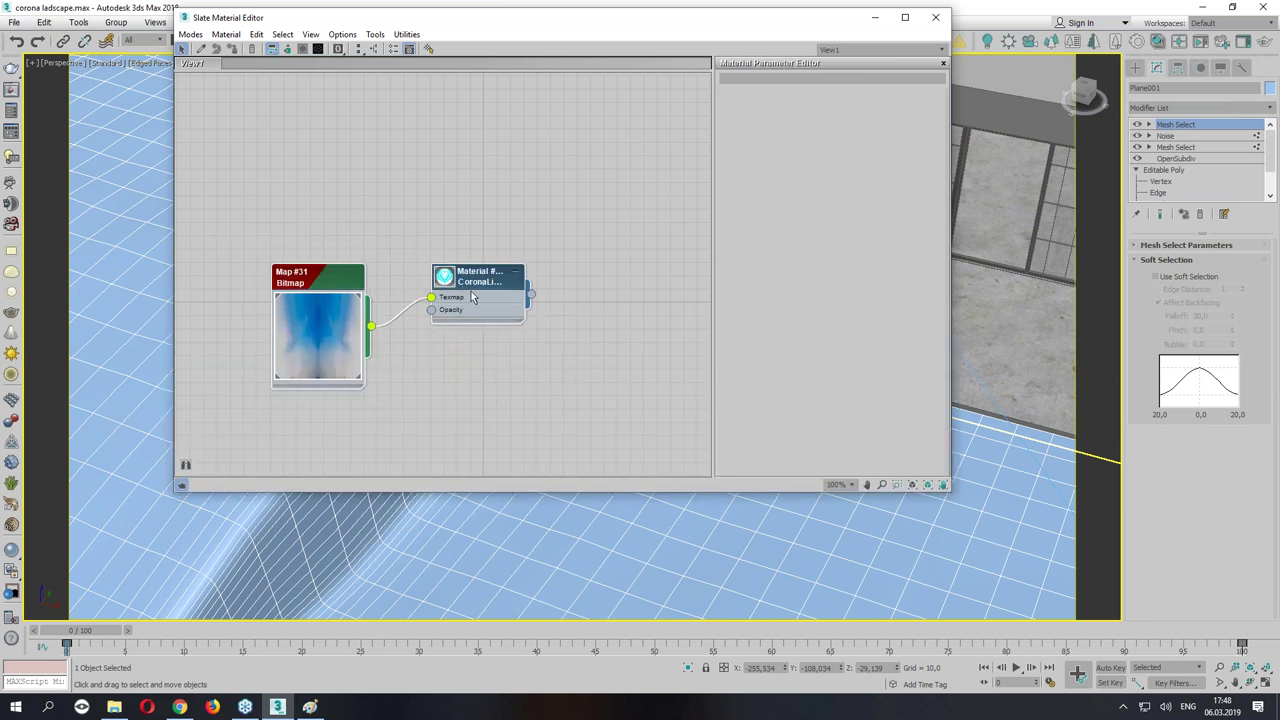
middle_drag(492, 358, 479, 193)
middle_drag(508, 382, 443, 214)
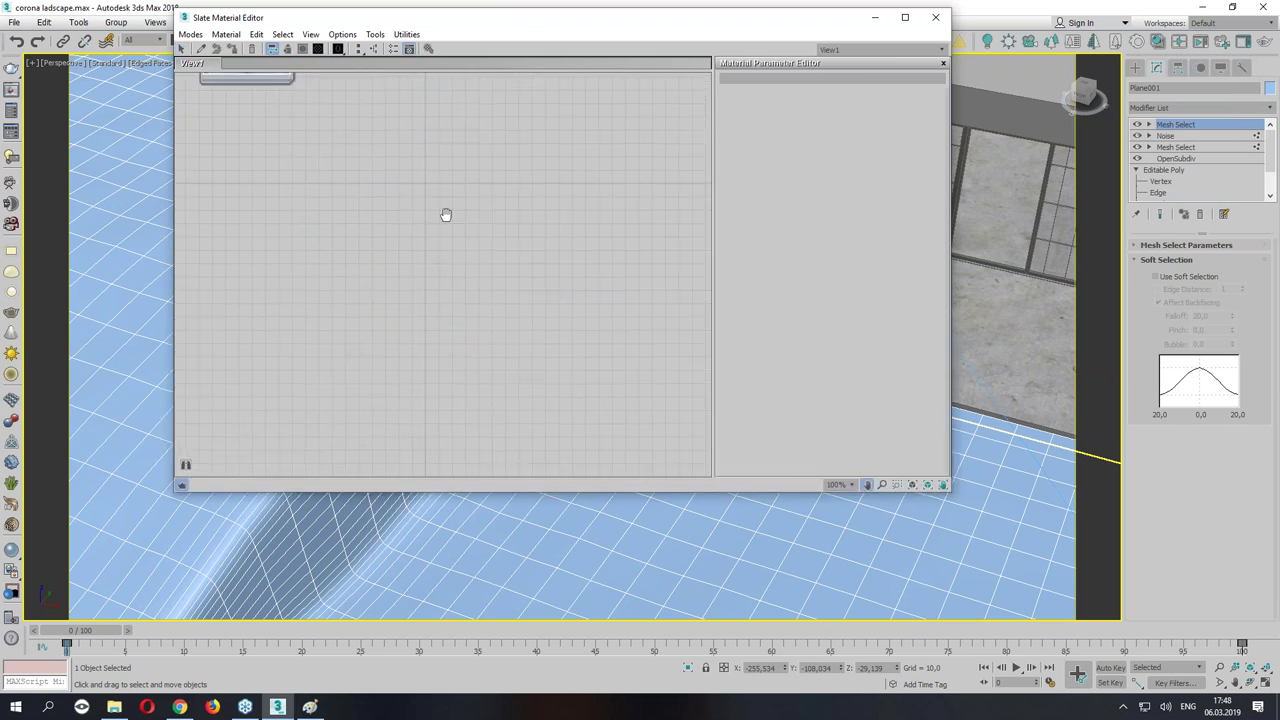
click(114, 706)
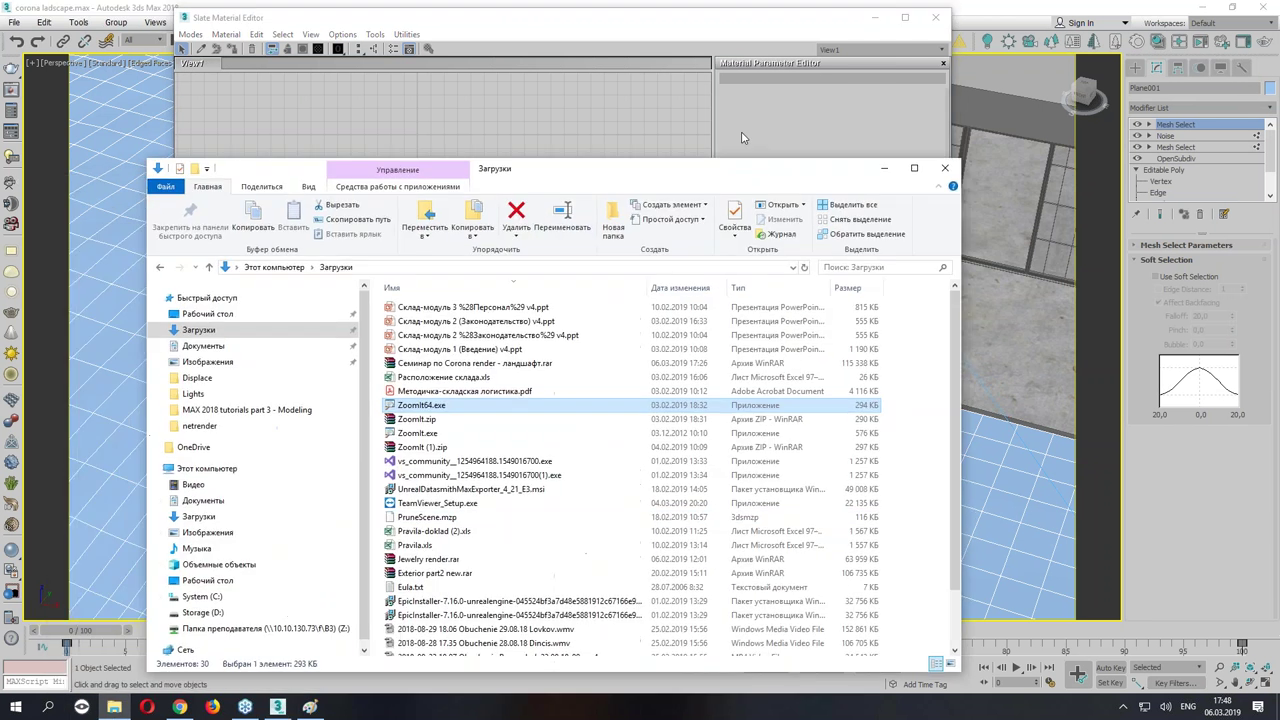
Browse File Explorer to the Landscape texture folder on the Storage (D:) drive.
drag(600, 177, 940, 58)
click(536, 505)
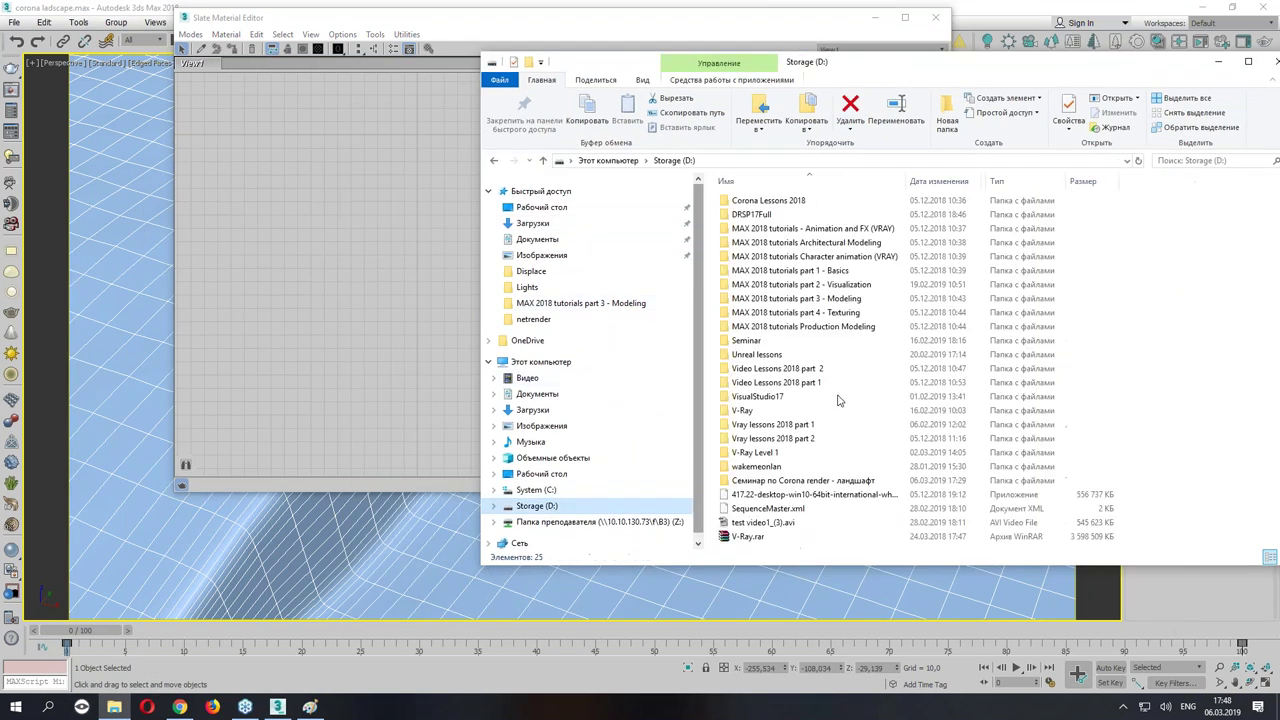
double_click(800, 481)
double_click(755, 203)
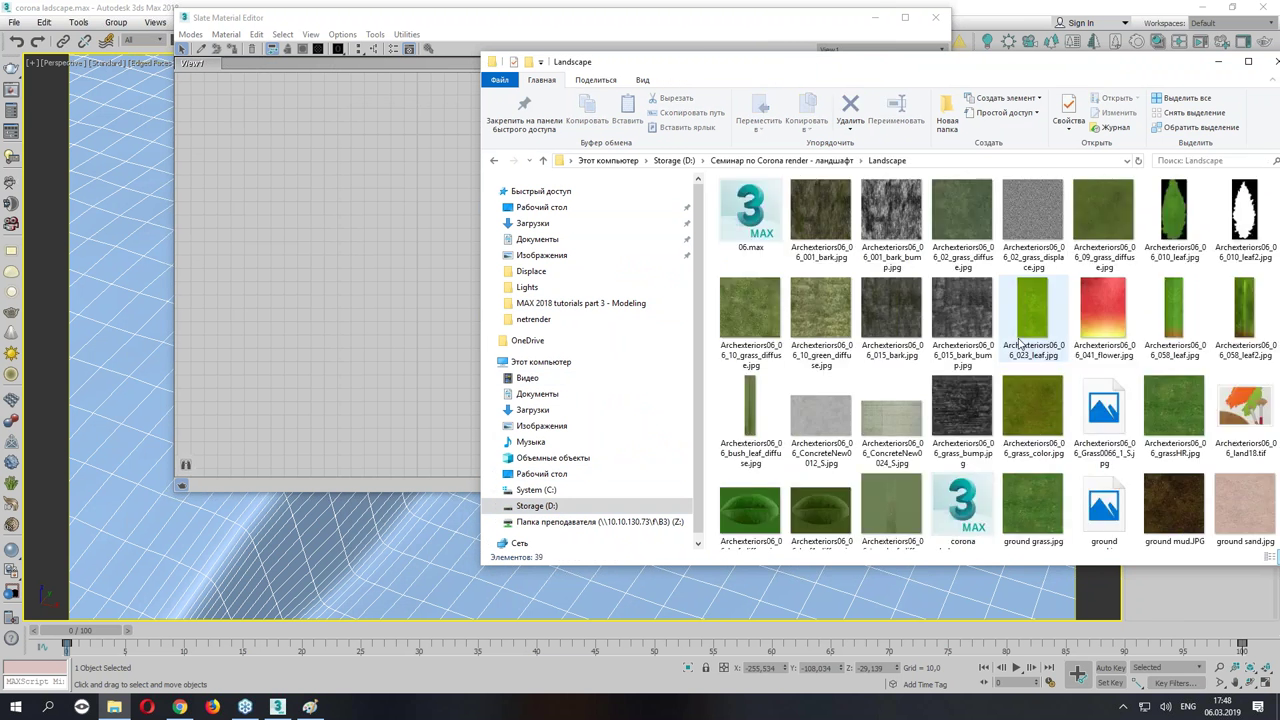
drag(904, 65, 753, 55)
scroll(913, 345, down, 2)
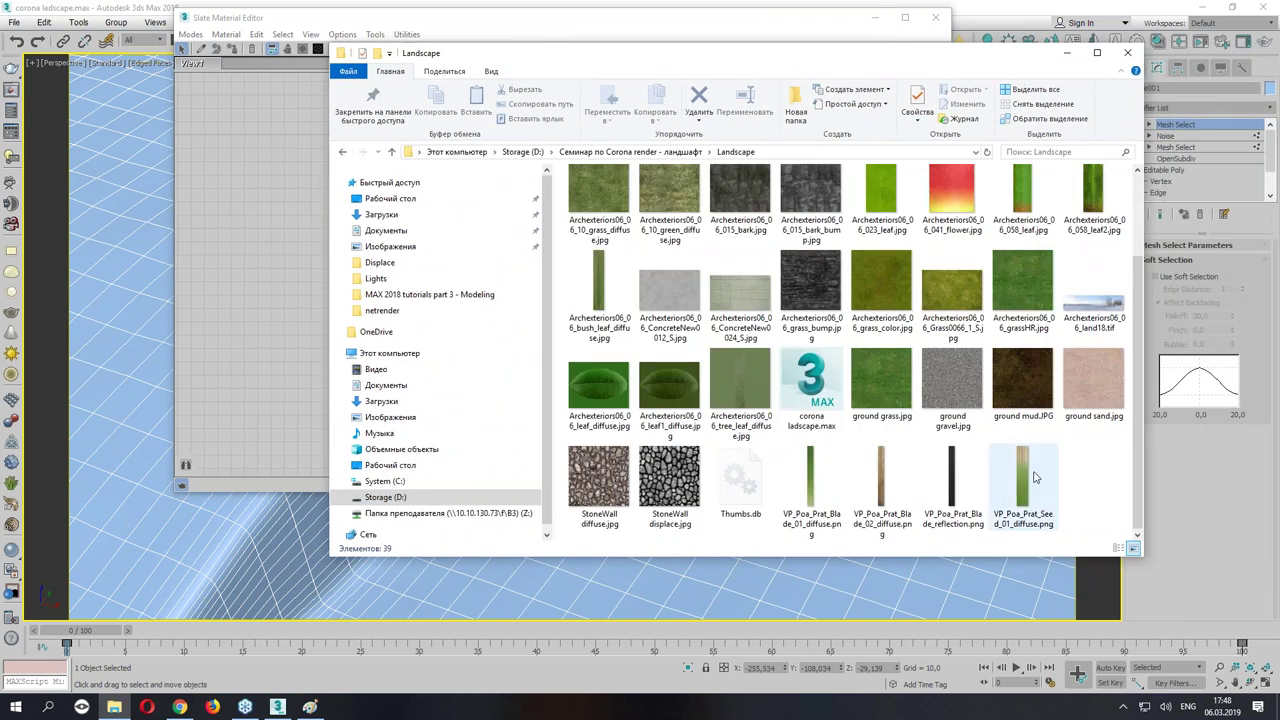
Select the ground and StoneWall textures and drag them into the material editor.
click(883, 390)
ctrl+click(952, 390)
ctrl+click(1094, 385)
ctrl+click(670, 478)
ctrl+click(574, 487)
drag(948, 392, 205, 202)
mouse_move(397, 64)
mouse_down()
mouse_move(441, 54)
mouse_move(549, 78)
mouse_up()
Add ground grass as a bitmap node and delete the extra Map #176 node.
click(1095, 393)
mouse_move(1095, 393)
mouse_down()
mouse_move(310, 190)
mouse_move(253, 136)
mouse_up()
click(267, 212)
key(Delete)
Add ground gravel, mud, sand, StoneWall diffuse and StoneWall displace as bitmap nodes.
click(114, 707)
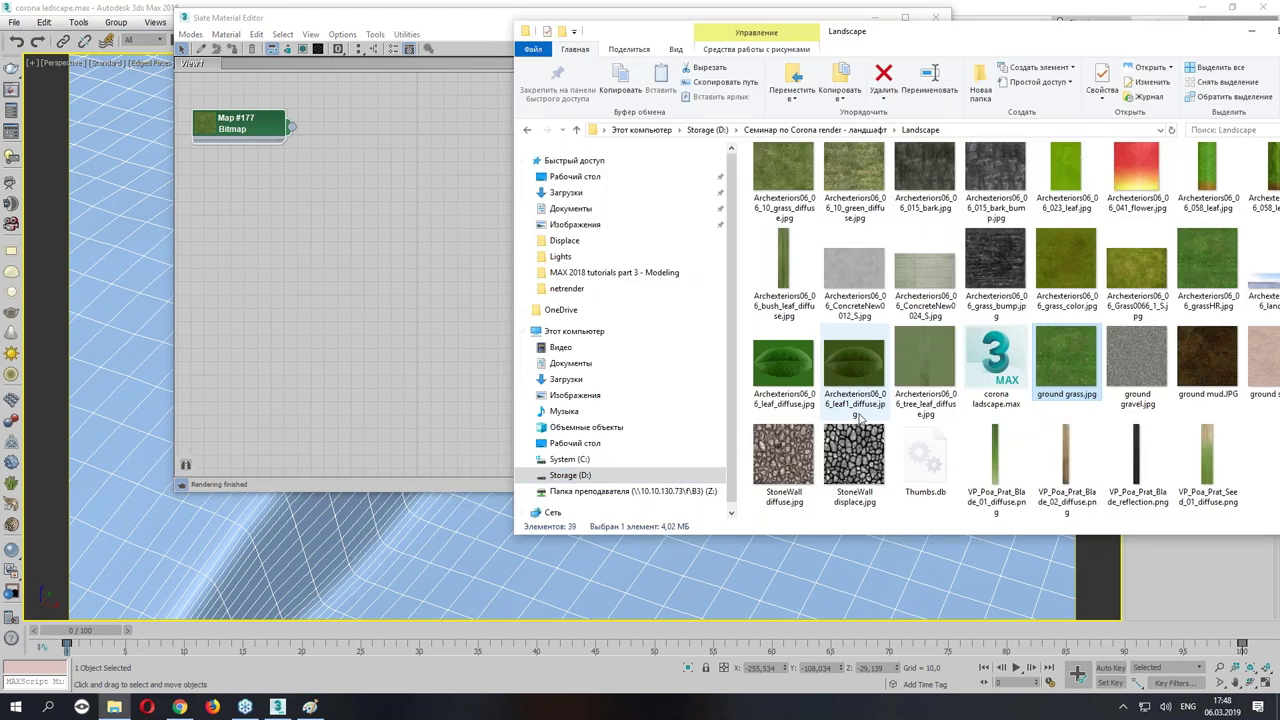
mouse_move(1137, 365)
mouse_down()
mouse_move(428, 232)
mouse_move(268, 218)
mouse_up()
drag(1207, 360, 320, 288)
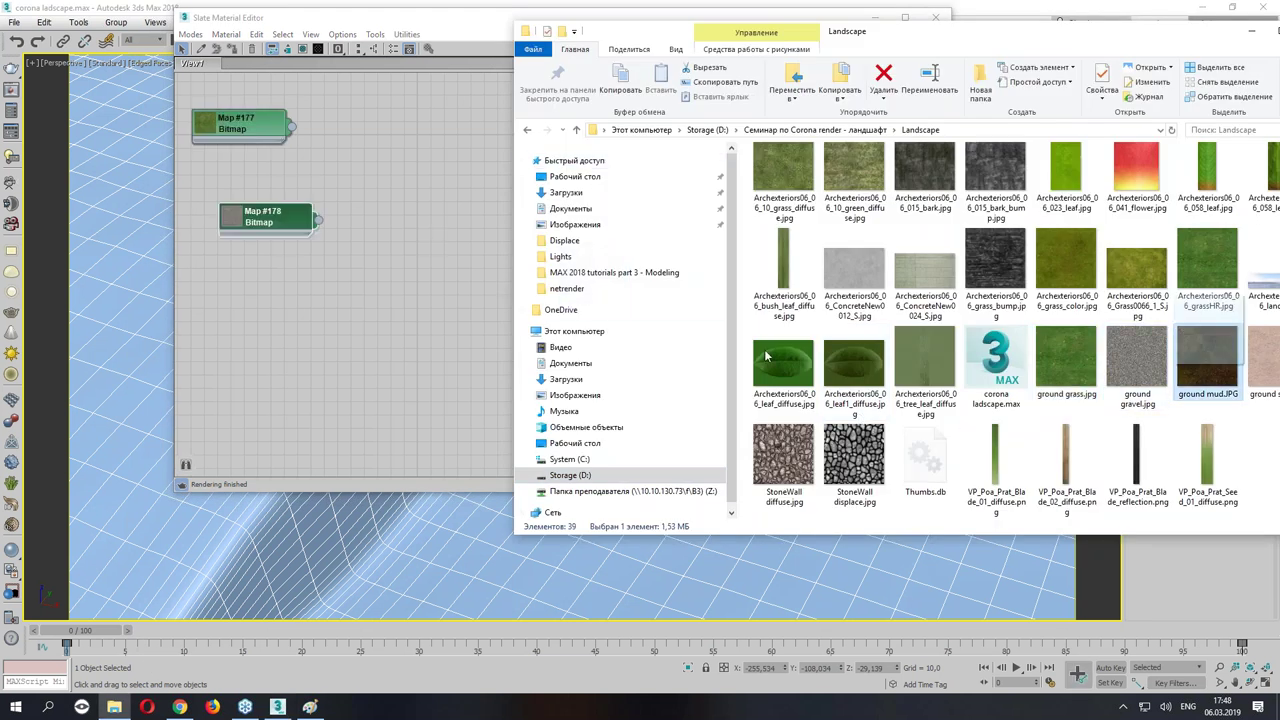
mouse_move(1237, 343)
mouse_down()
mouse_move(408, 378)
mouse_move(348, 365)
mouse_up()
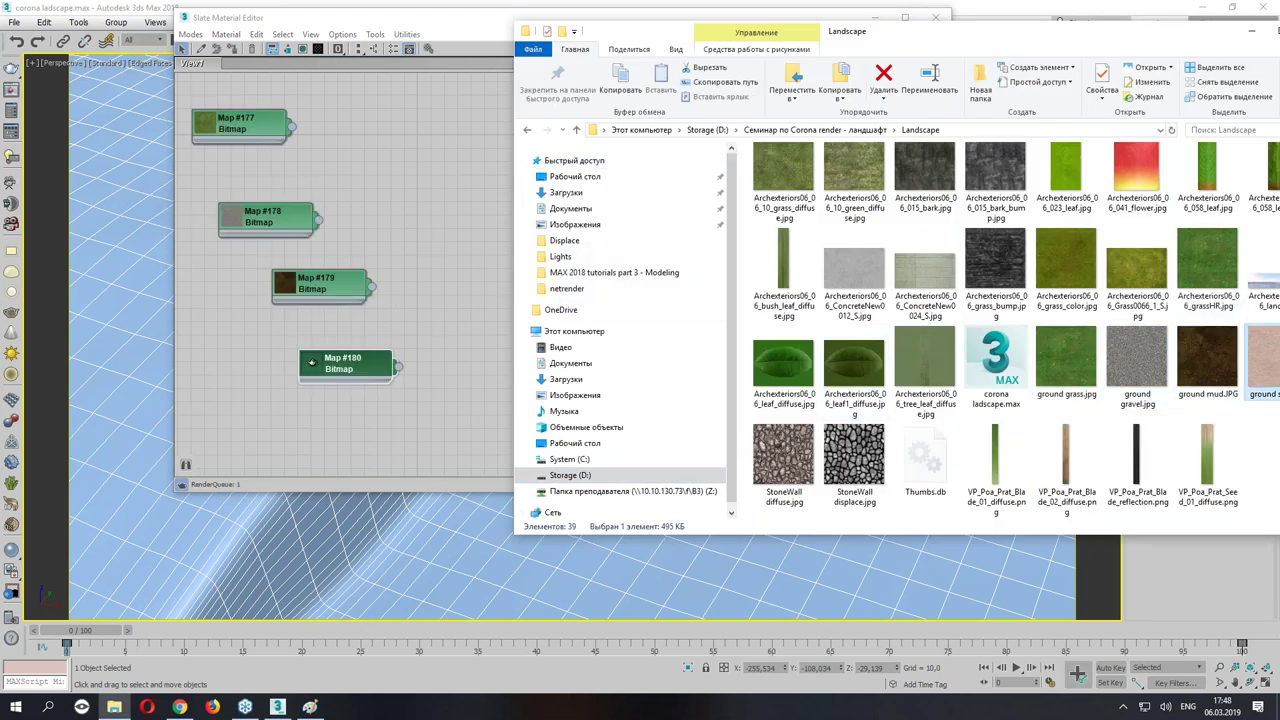
mouse_move(784, 455)
mouse_down()
mouse_move(553, 412)
mouse_move(455, 350)
mouse_up()
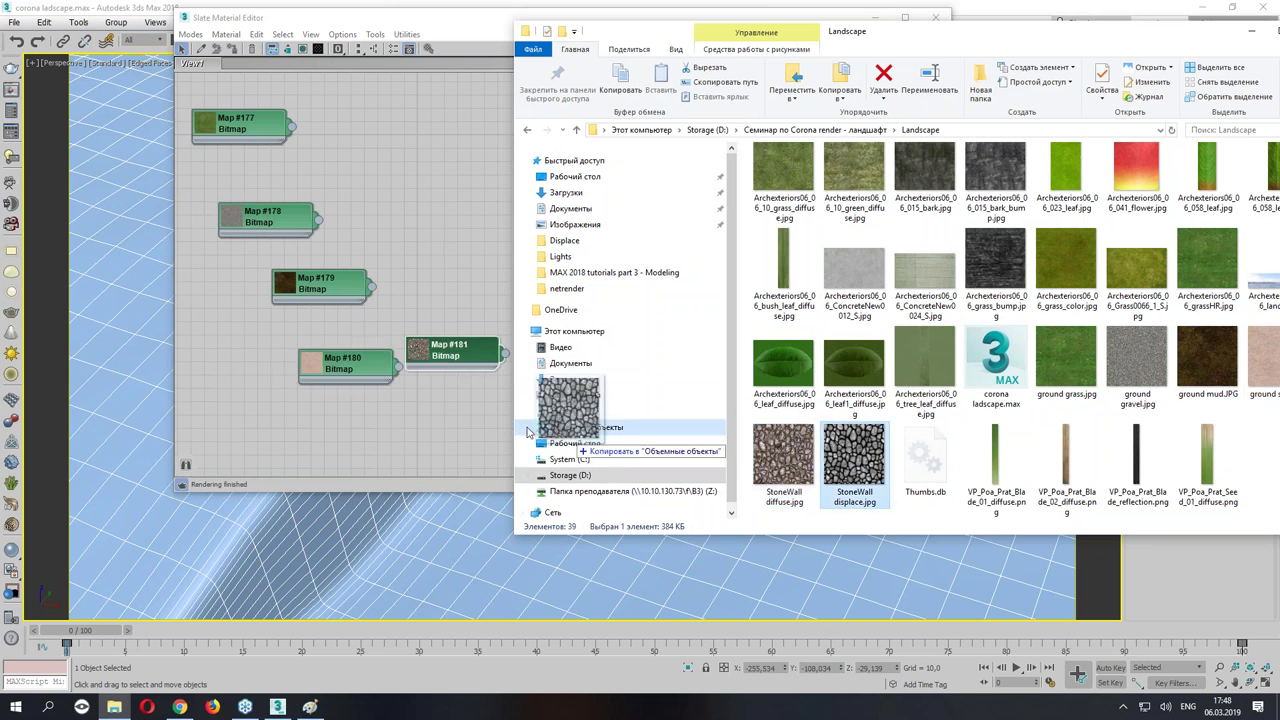
drag(854, 455, 465, 418)
drag(850, 33, 708, 60)
Expand and arrange the Map #177 and Map #178 bitmap nodes in the node view.
click(1174, 62)
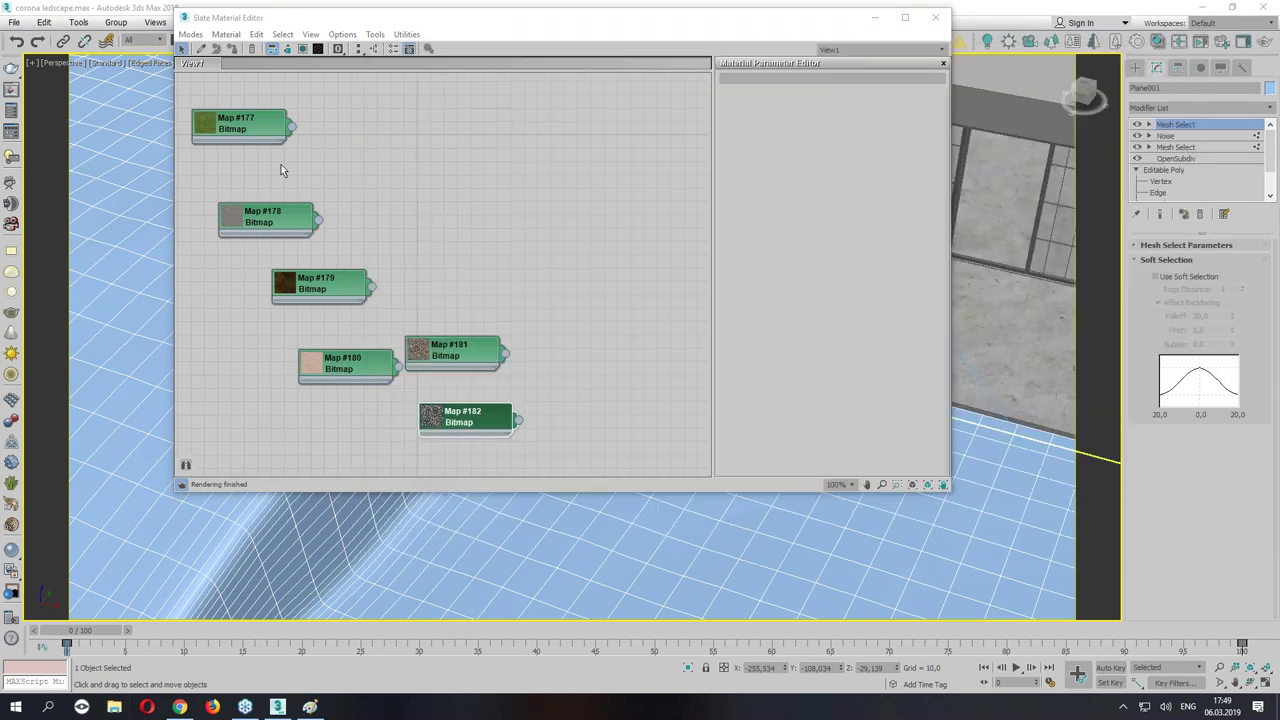
double_click(205, 122)
drag(245, 68, 250, 48)
double_click(262, 216)
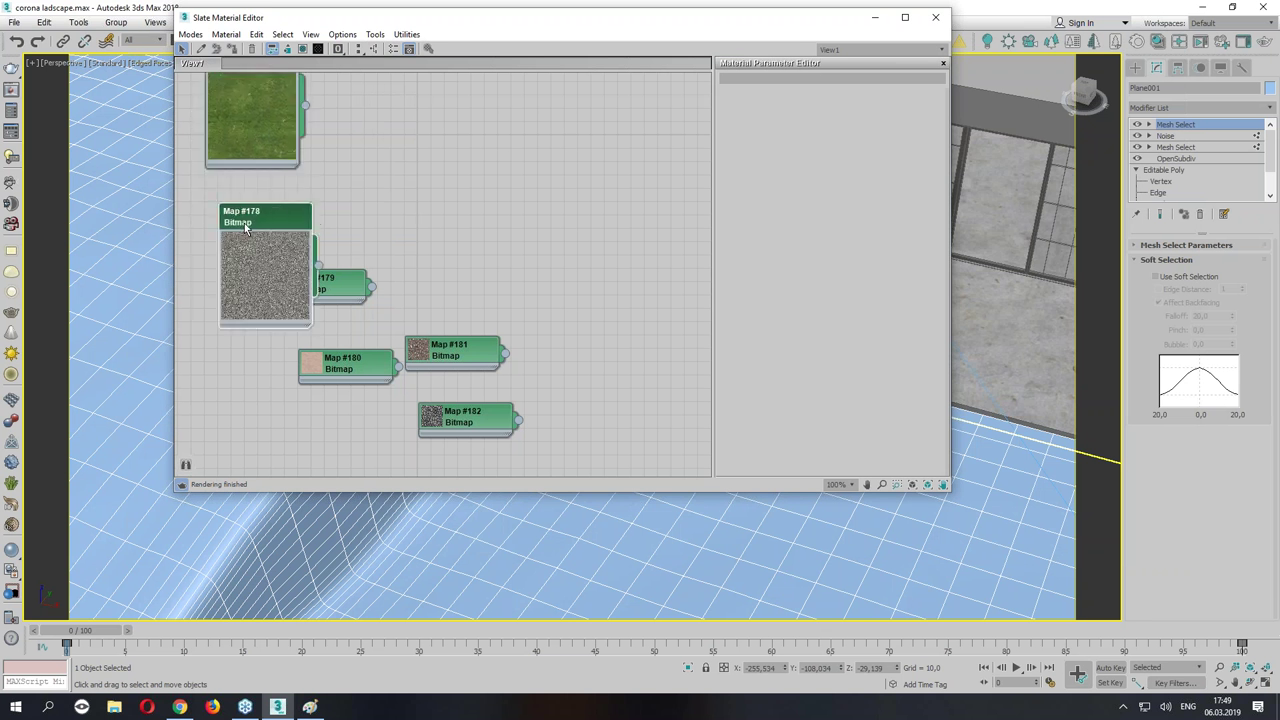
drag(262, 212, 248, 190)
drag(315, 305, 247, 368)
middle_drag(537, 68, 574, 177)
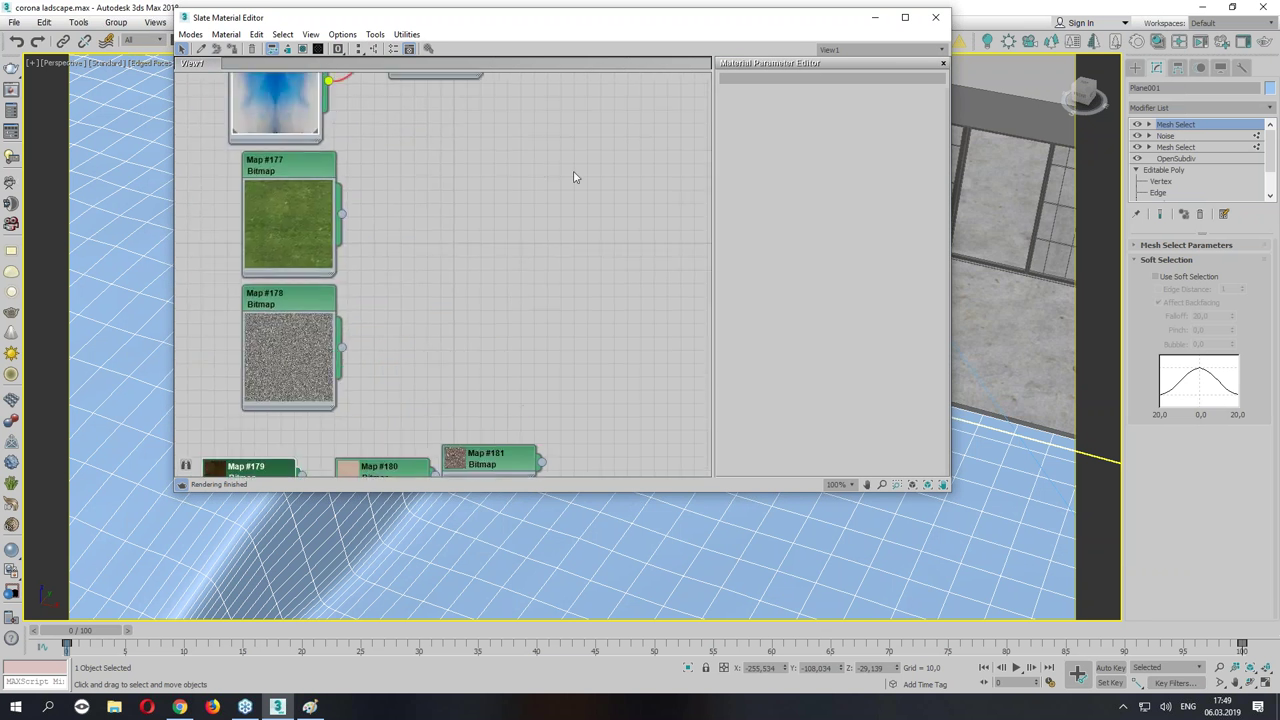
Create a CoronaMtl node and place the gravel bitmap Map #178 beside it.
right_click(608, 202)
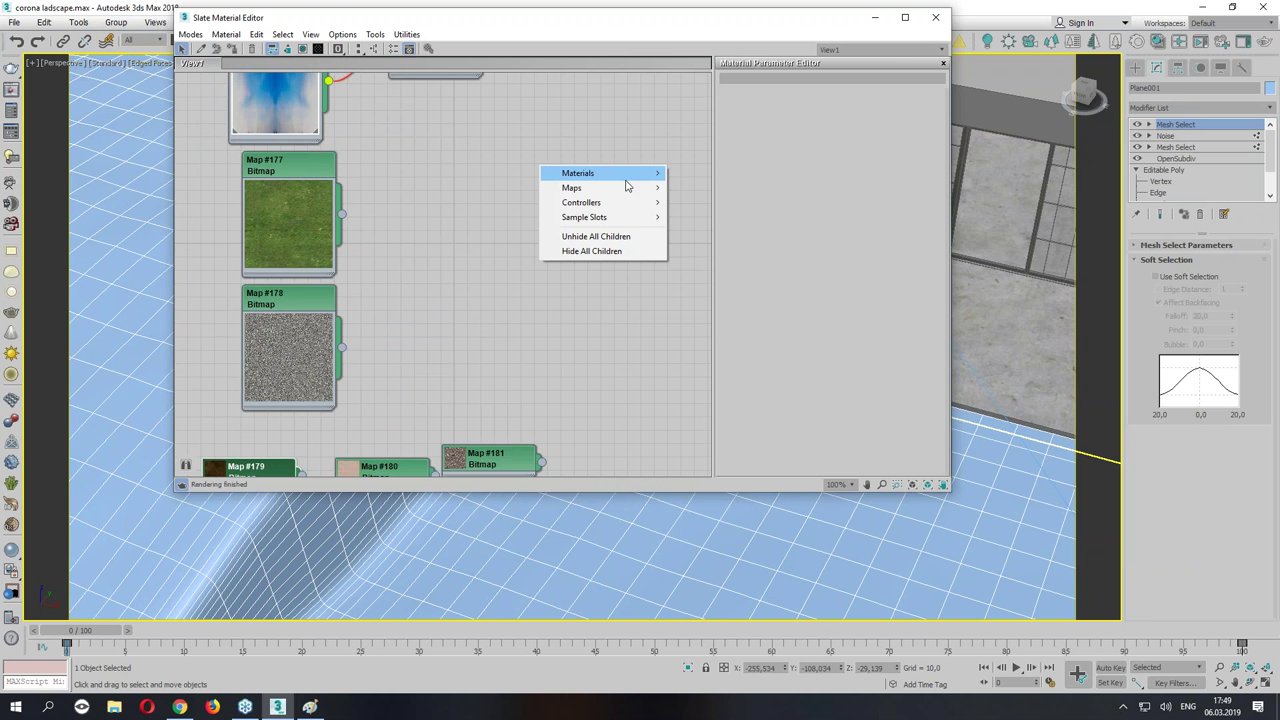
mouse_move(700, 202)
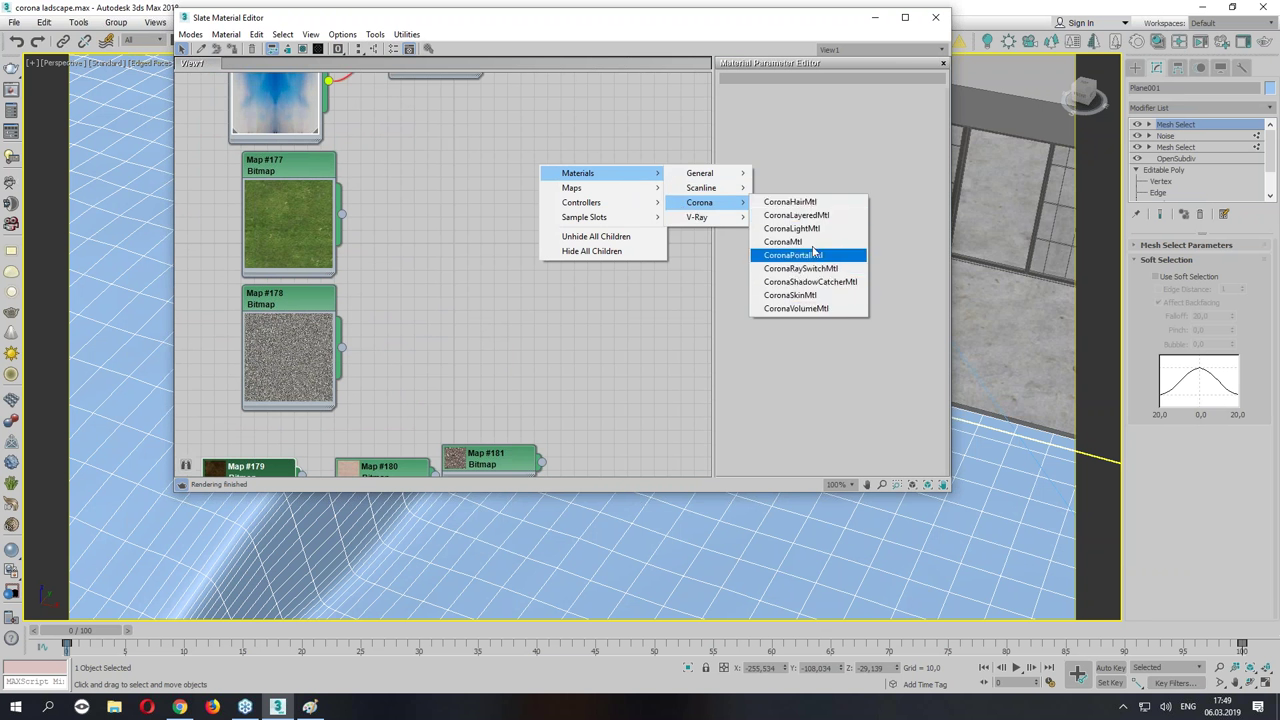
click(795, 242)
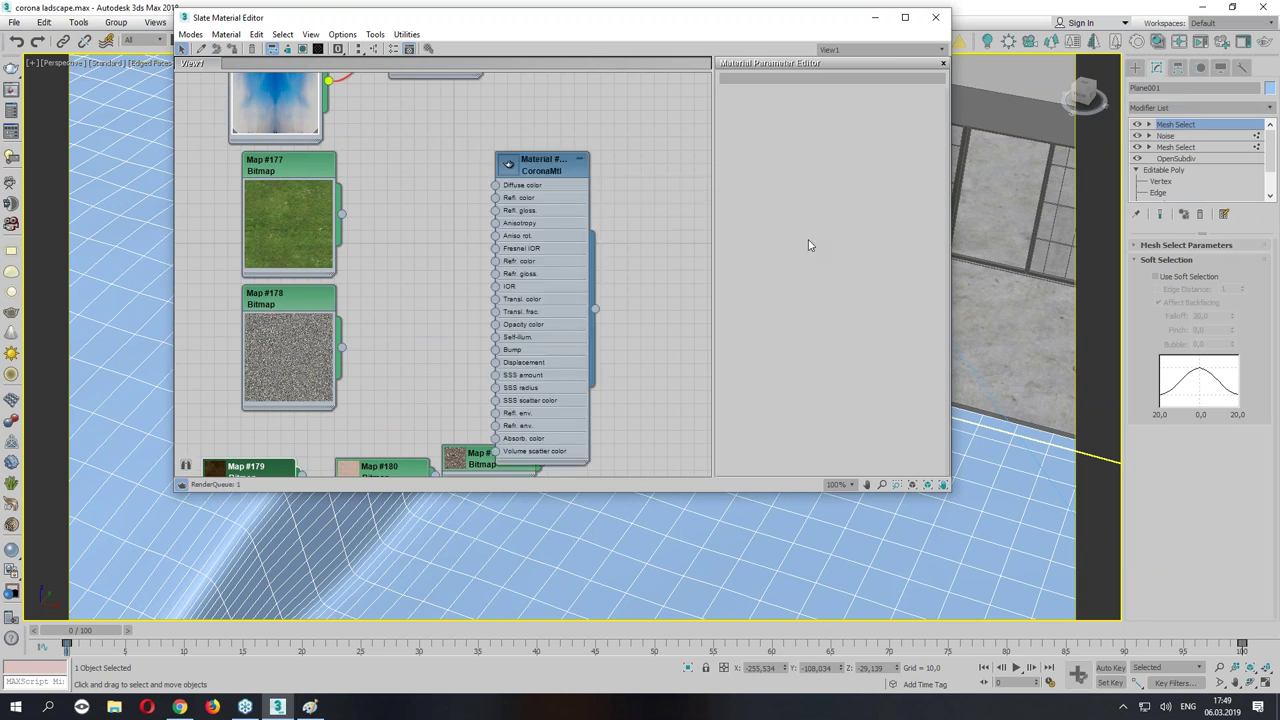
click(287, 48)
drag(295, 210, 642, 437)
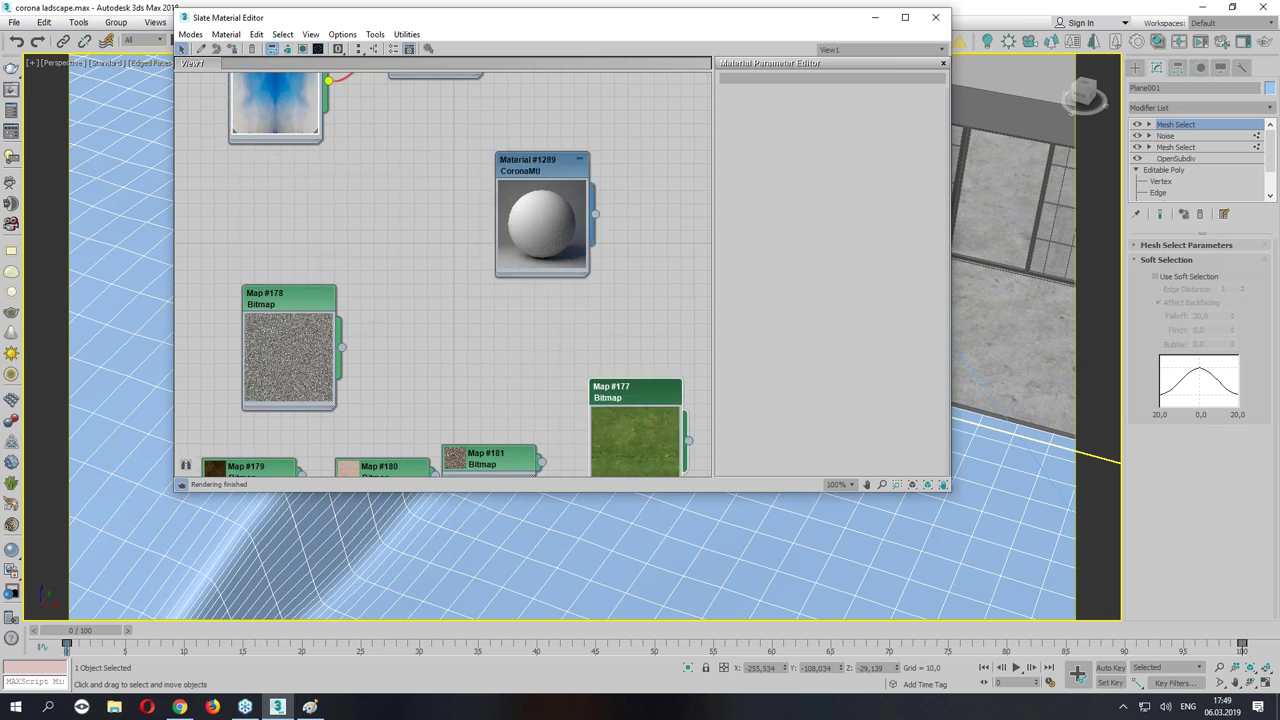
drag(298, 348, 352, 268)
scroll(359, 286, up, 3)
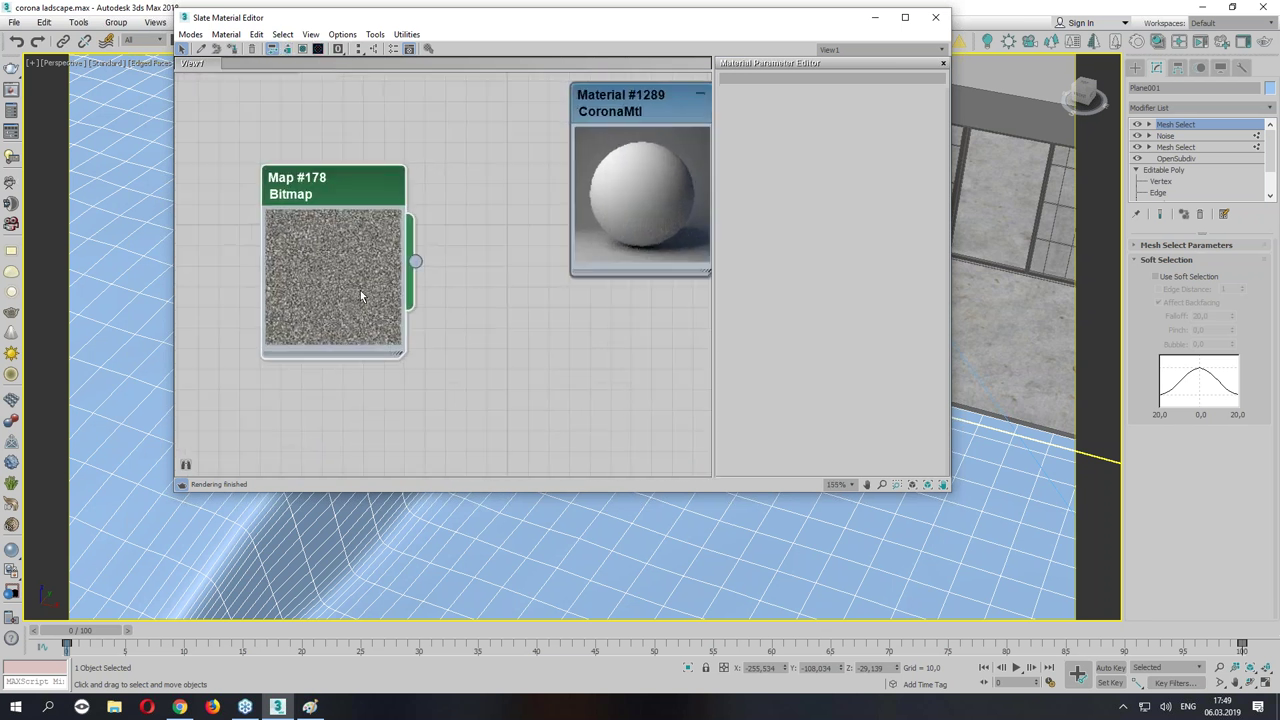
double_click(342, 194)
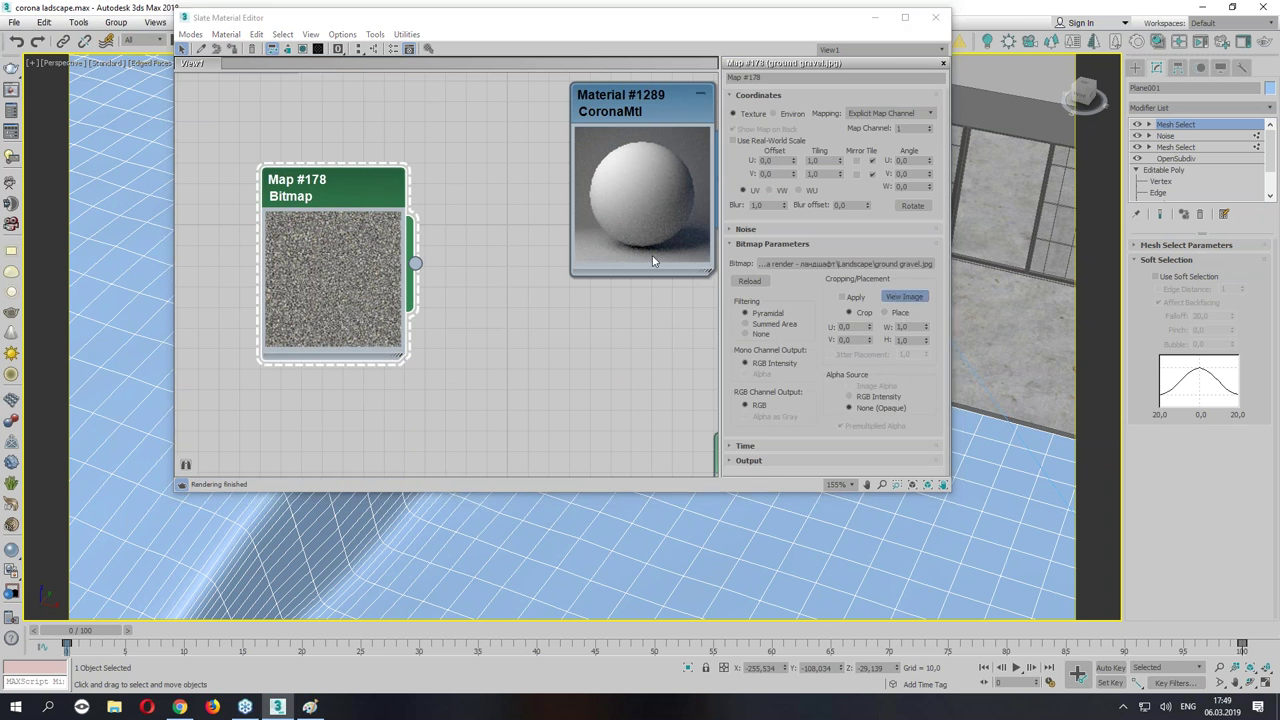
click(904, 296)
click(773, 18)
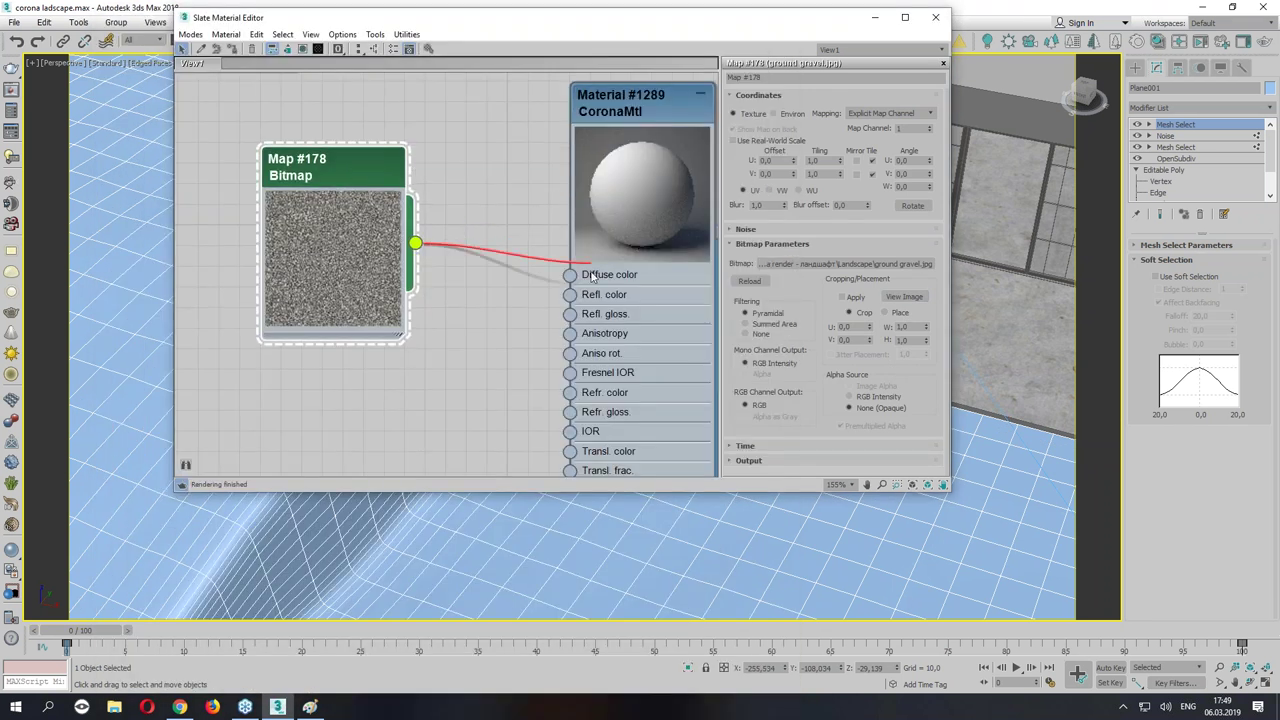
Wire Map #178 into Diffuse color, assign the material to the terrain, and show it shaded.
drag(493, 219, 570, 275)
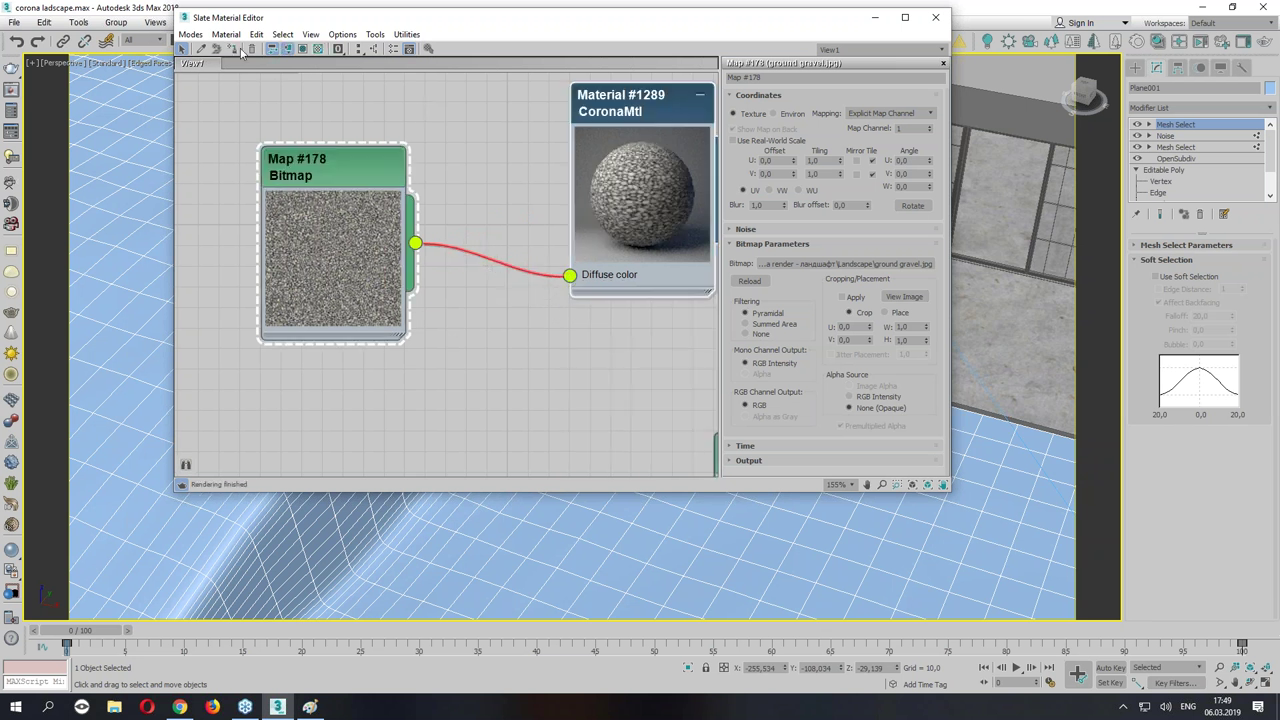
click(232, 49)
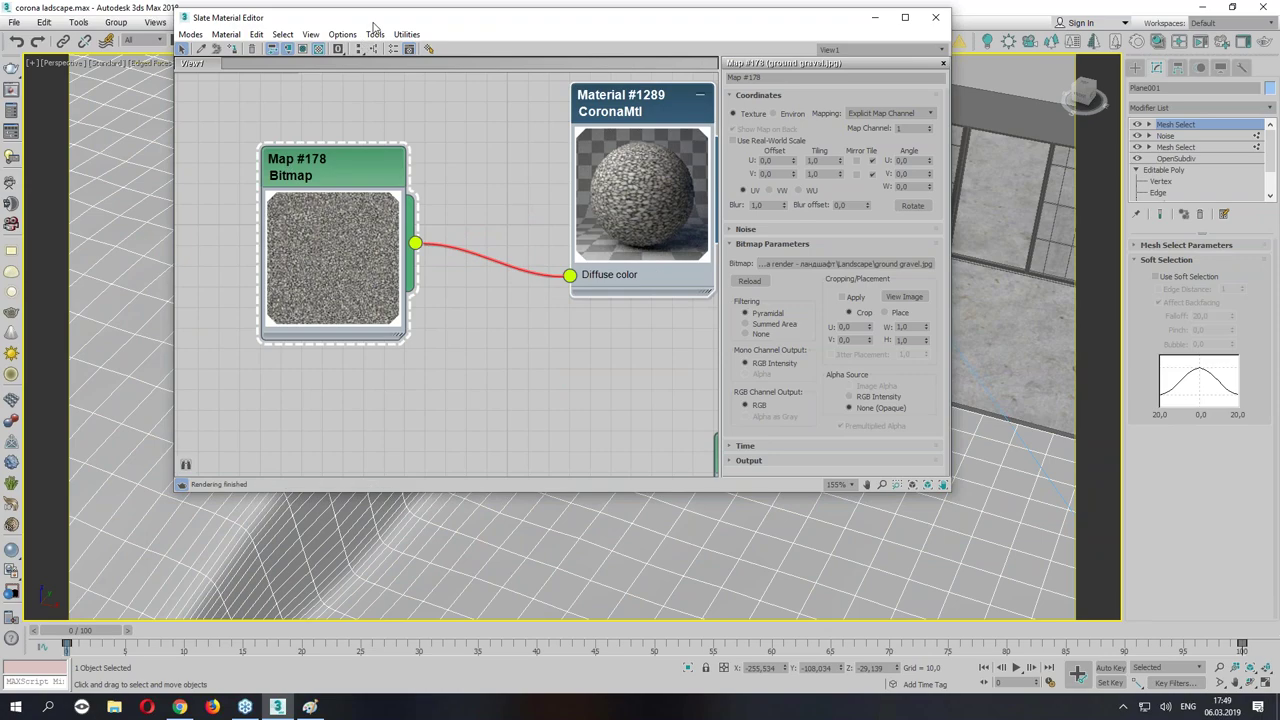
drag(330, 17, 388, 479)
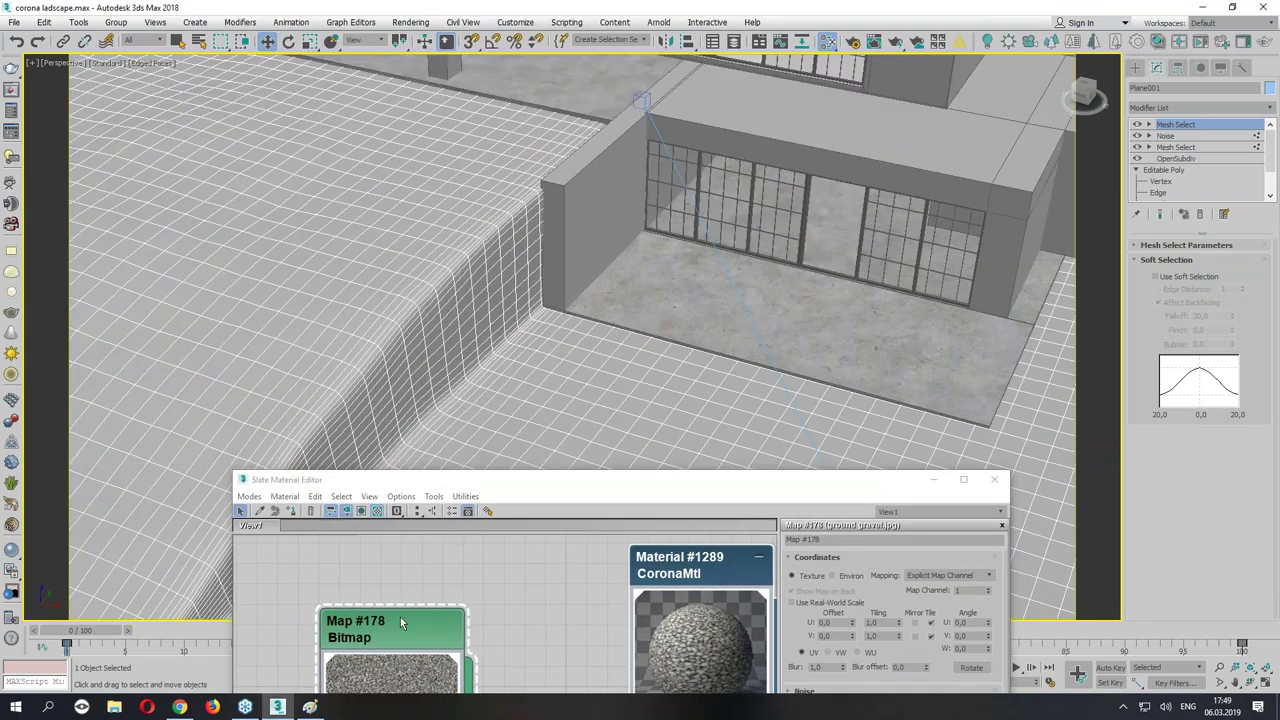
click(376, 510)
mouse_move(613, 368)
alt+middle_down()
mouse_move(549, 279)
mouse_move(420, 290)
mouse_move(561, 349)
alt+middle_up()
drag(515, 480, 607, 166)
drag(520, 318, 480, 277)
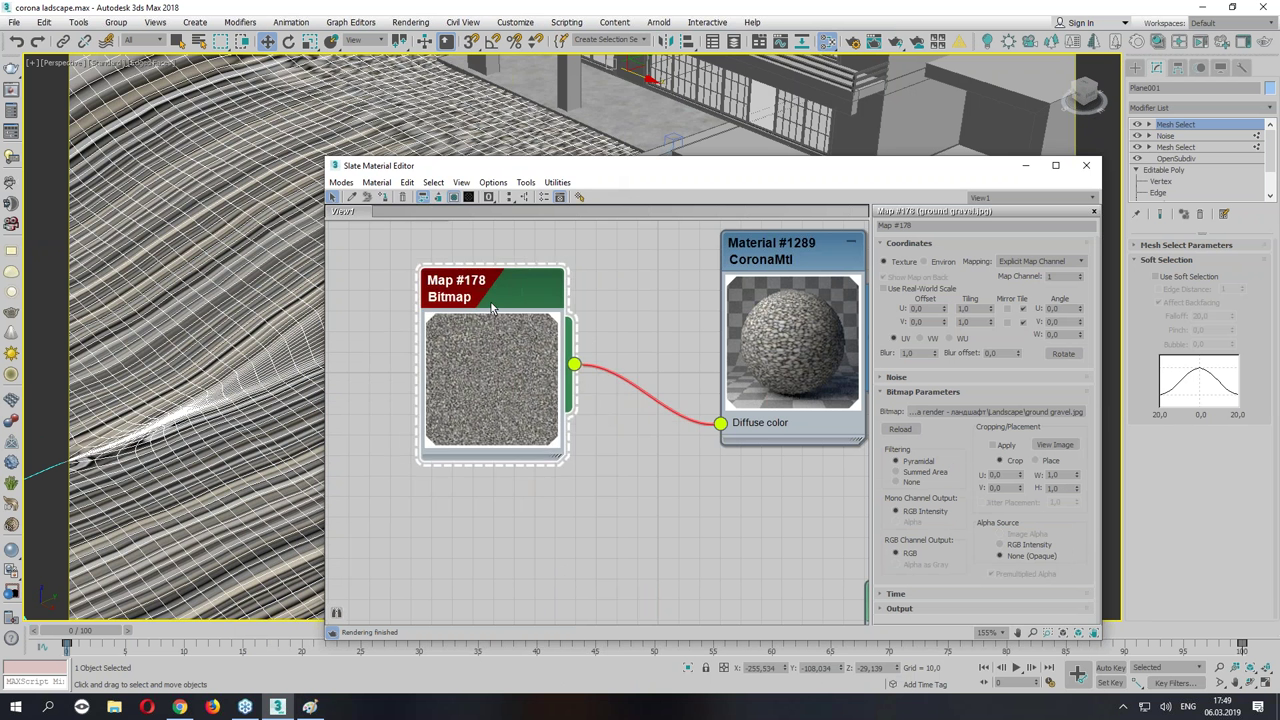
right_click(620, 275)
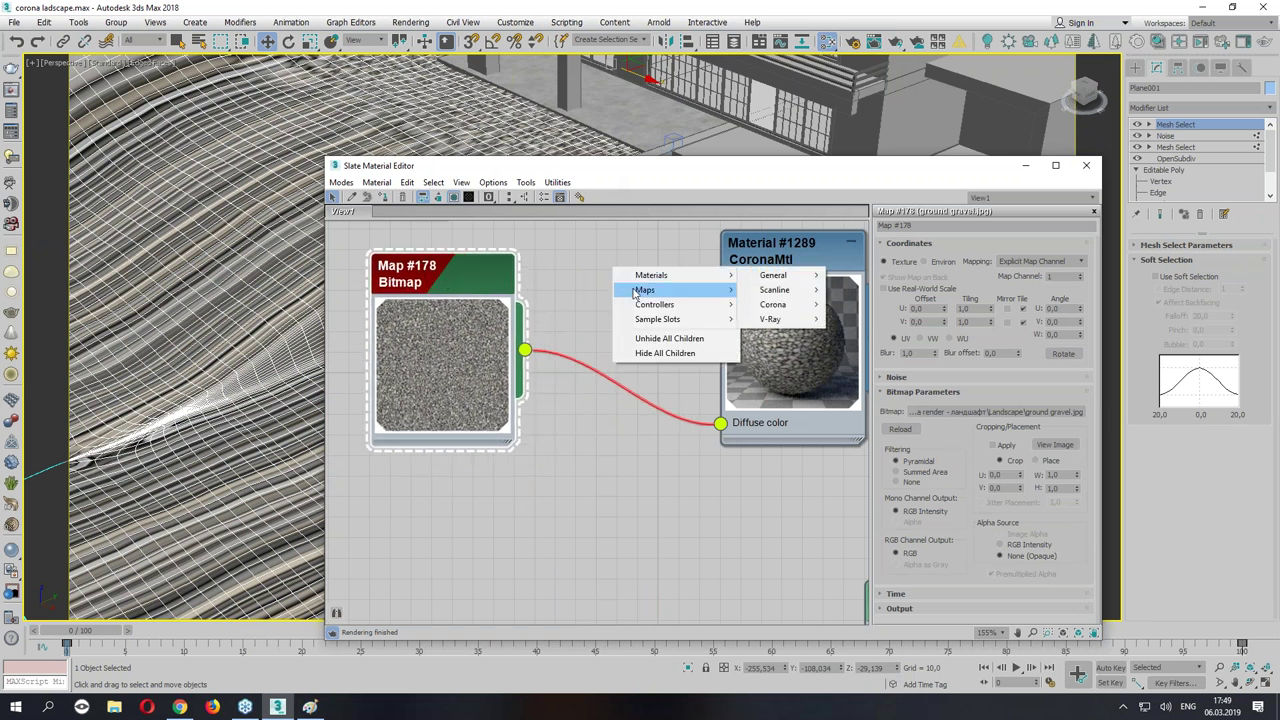
mouse_move(775, 304)
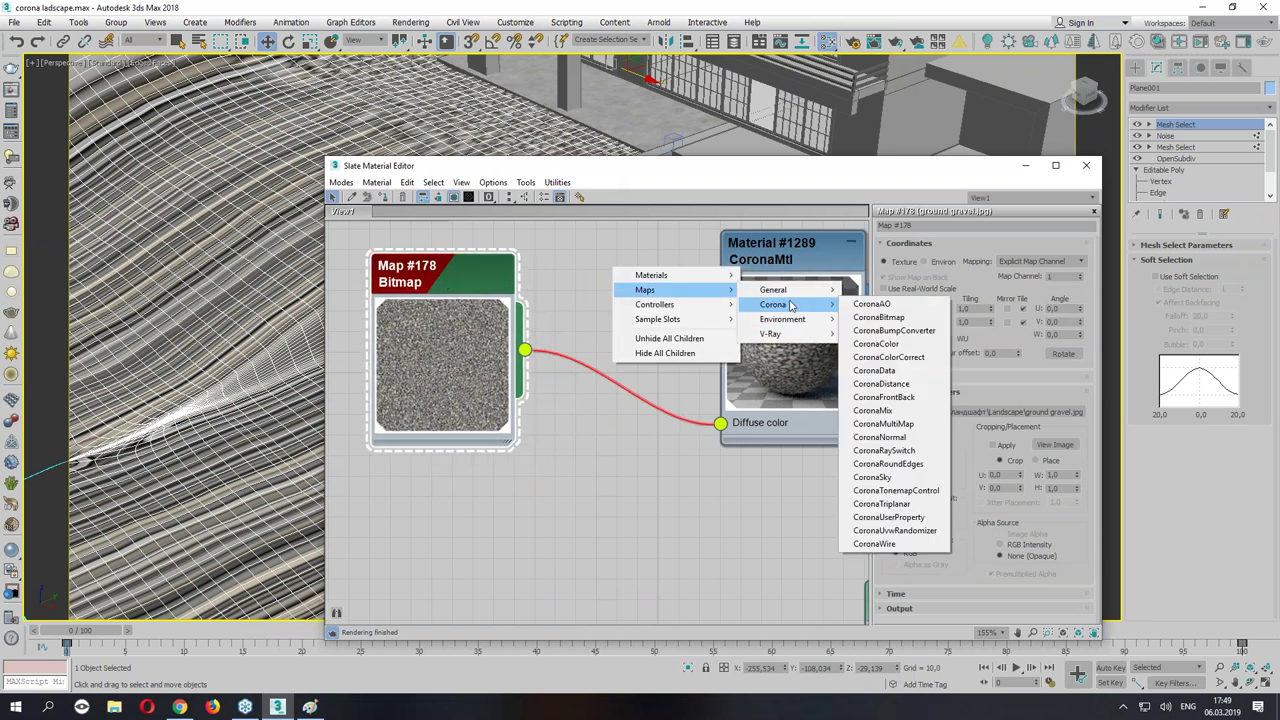
Insert CoronaTriplanar Map #183 between the gravel bitmap and Material #1289's Diffuse color.
click(881, 503)
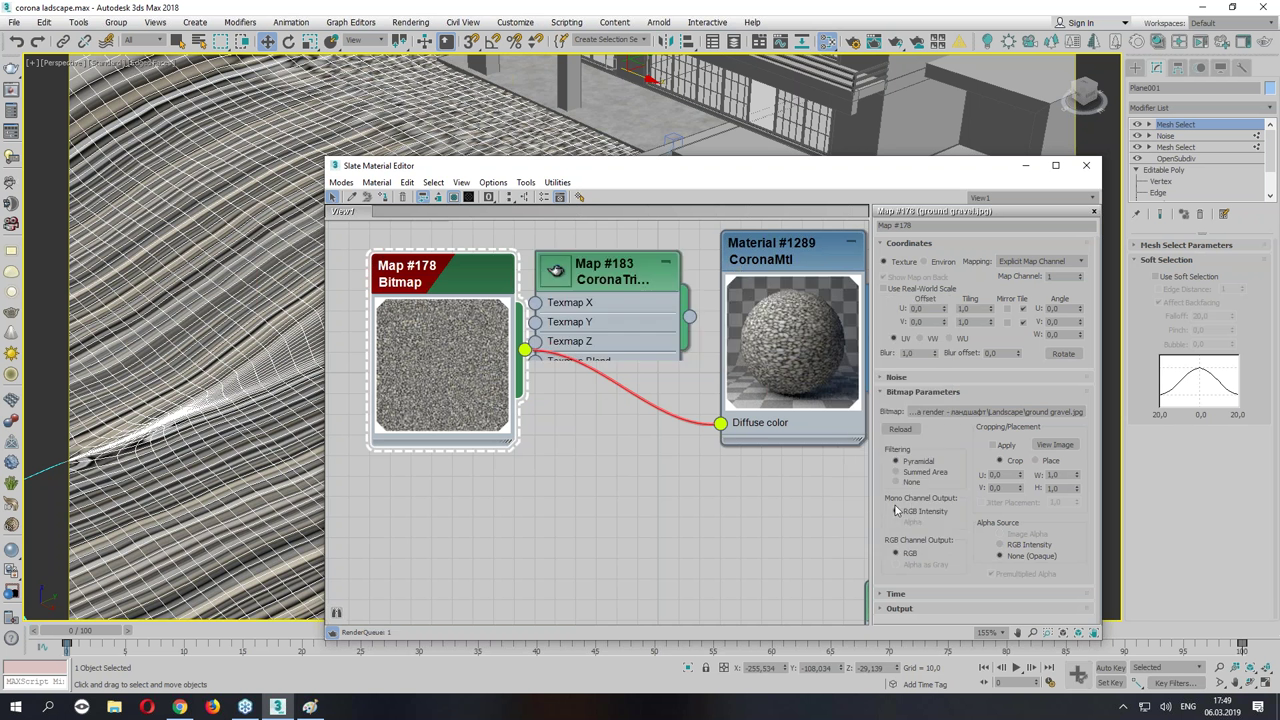
double_click(565, 278)
mouse_move(525, 349)
mouse_down()
mouse_move(463, 349)
mouse_move(535, 443)
mouse_up()
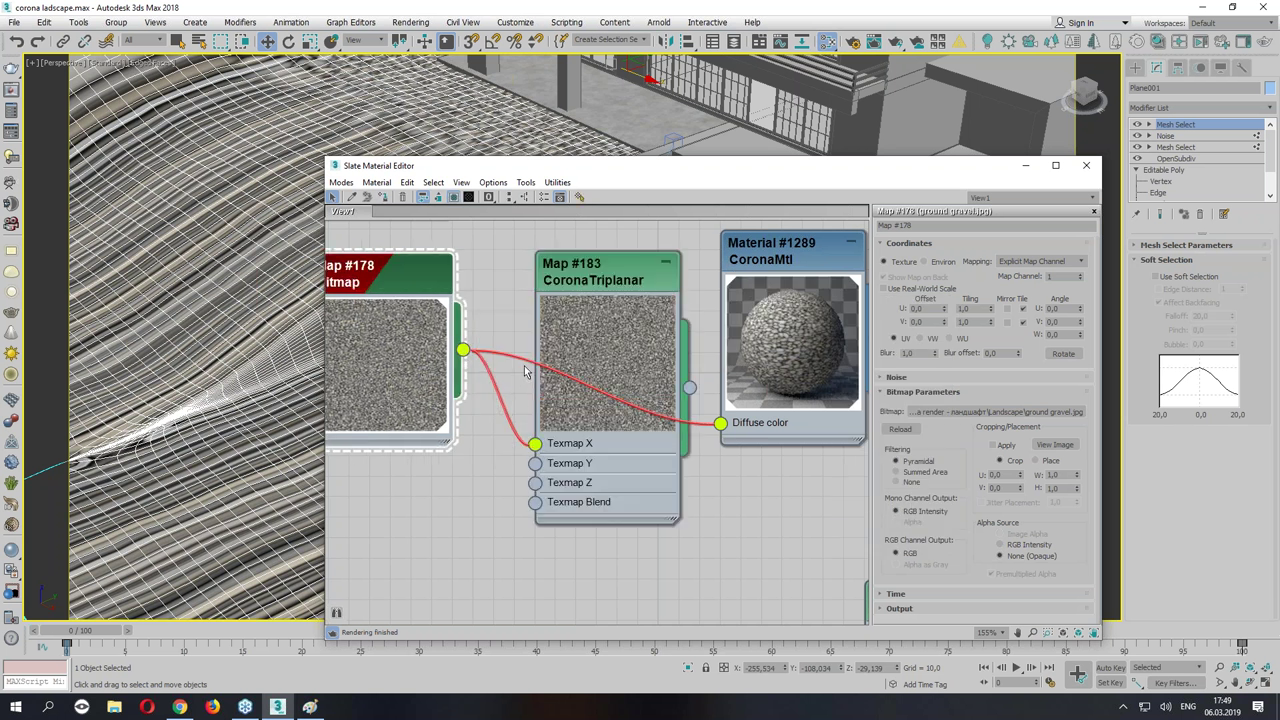
key(Delete)
drag(605, 307, 583, 287)
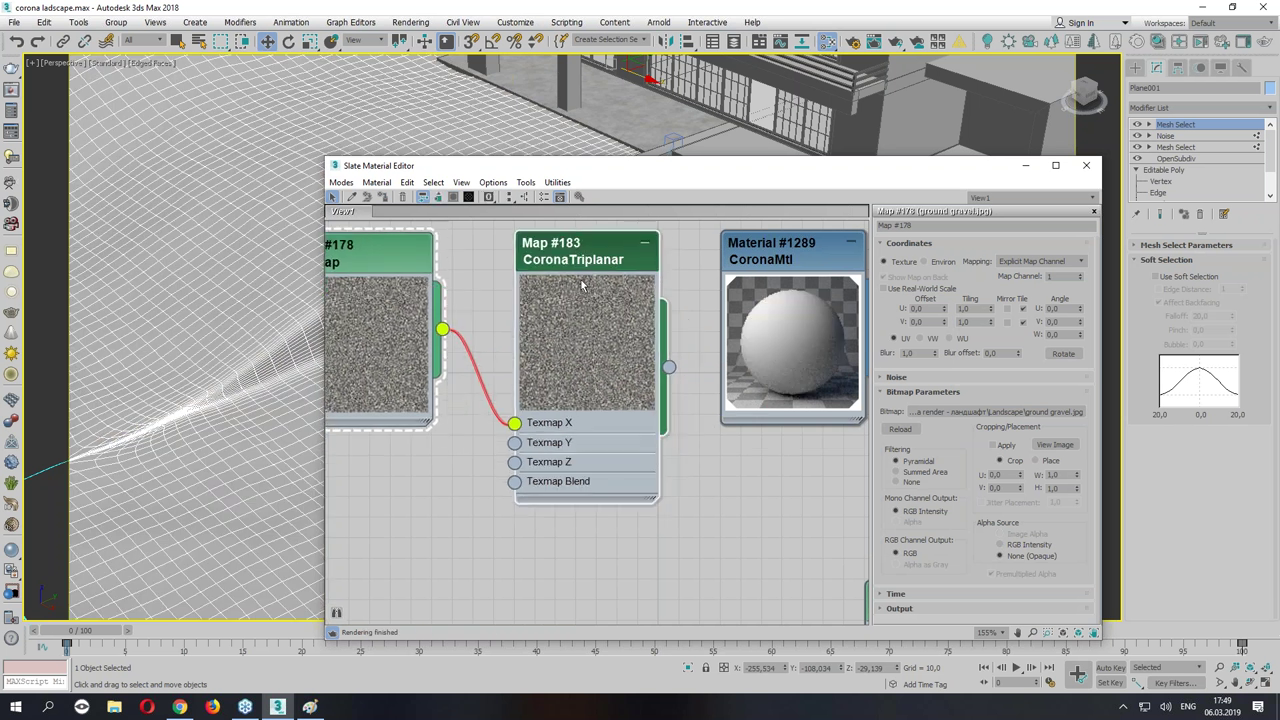
drag(765, 357, 720, 422)
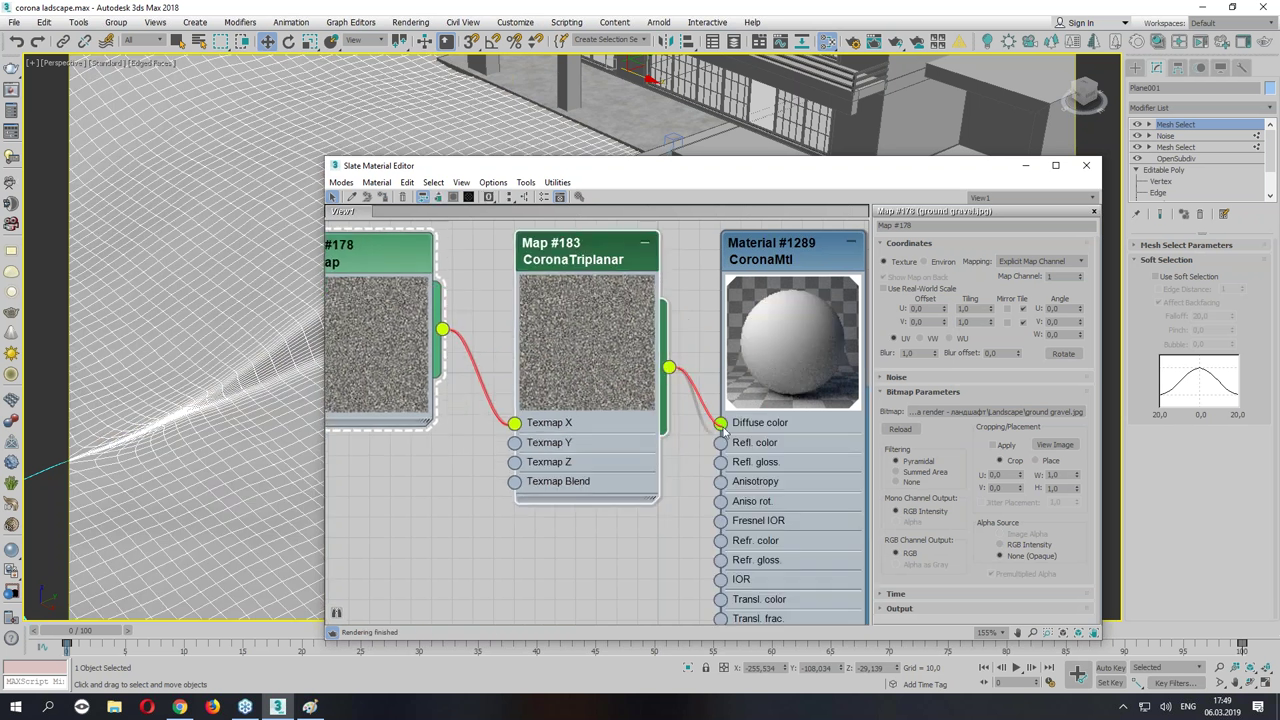
double_click(568, 272)
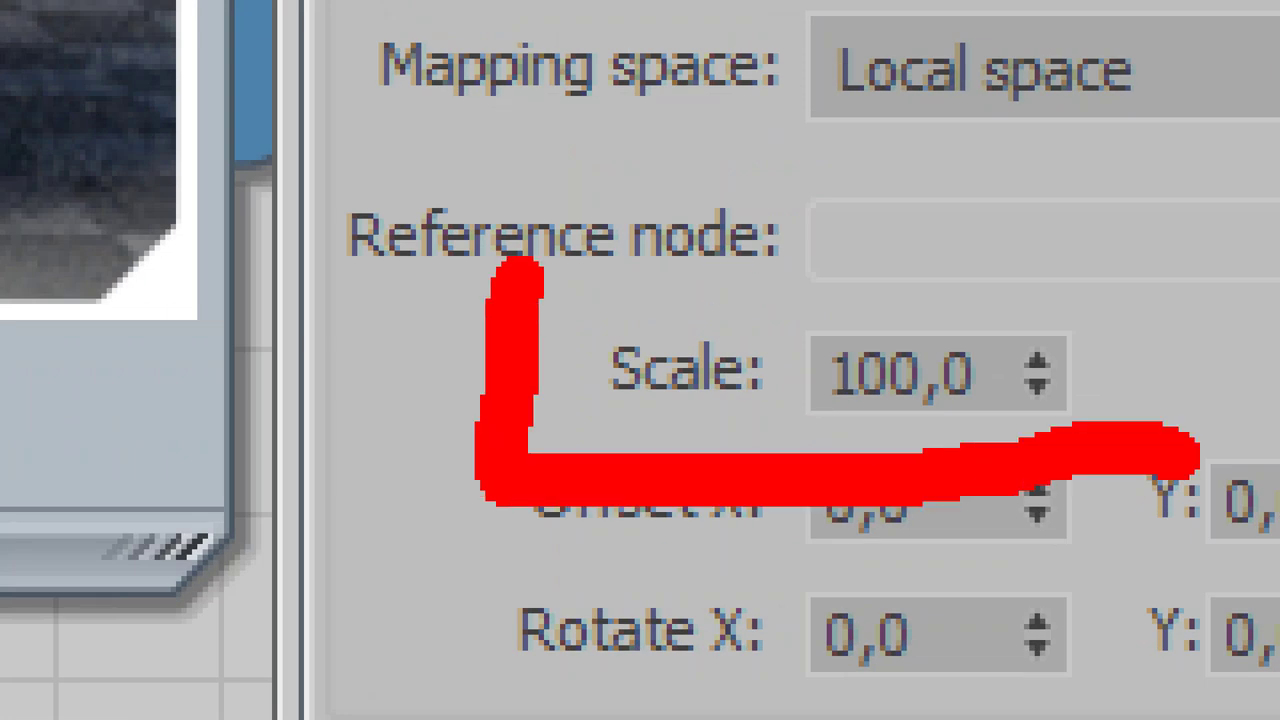
drag(900, 404, 977, 406)
drag(1140, 285, 445, 283)
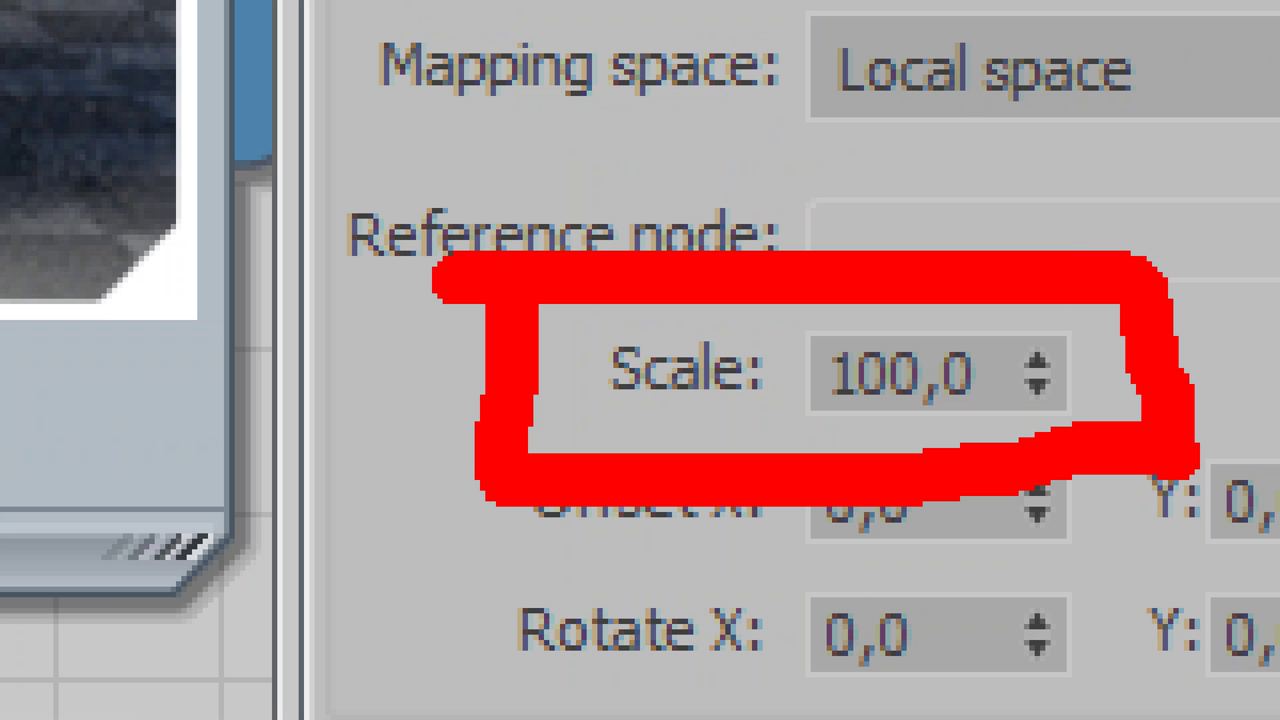
key(Escape)
middle_drag(497, 296, 644, 327)
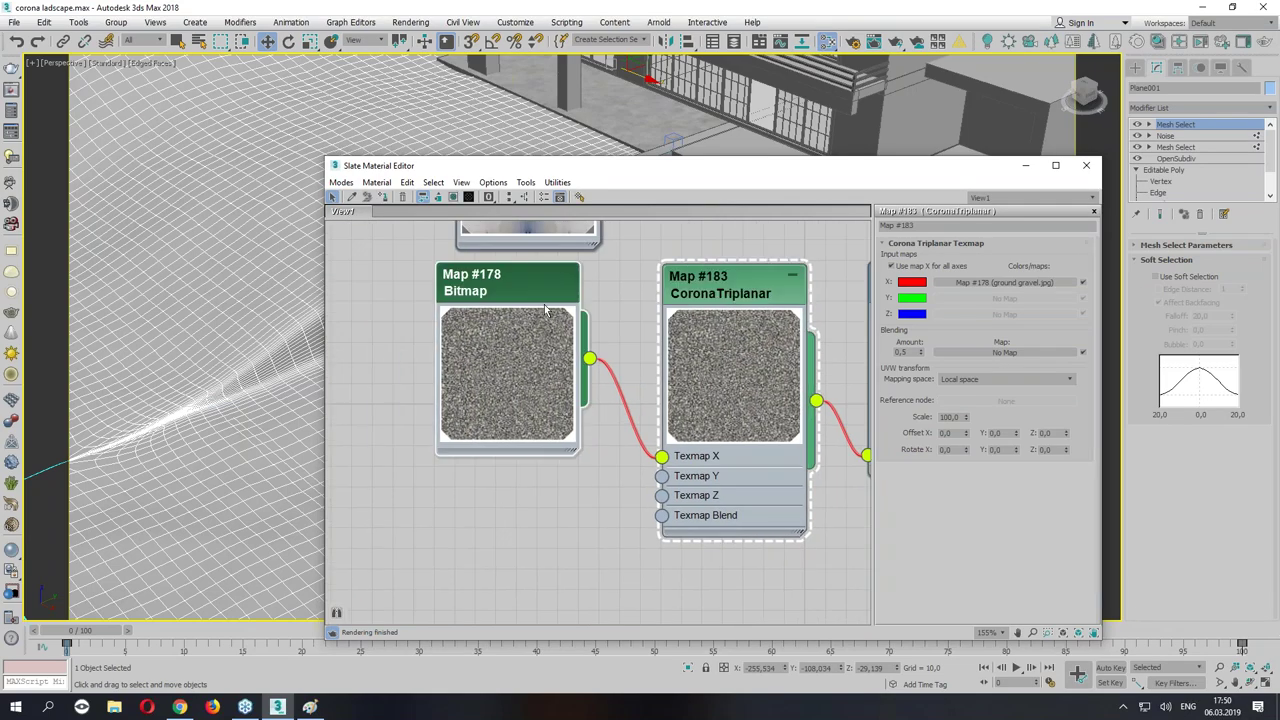
Check the gravel image, set the CoronaTriplanar Scale to 150, and start a render.
double_click(546, 311)
click(1055, 445)
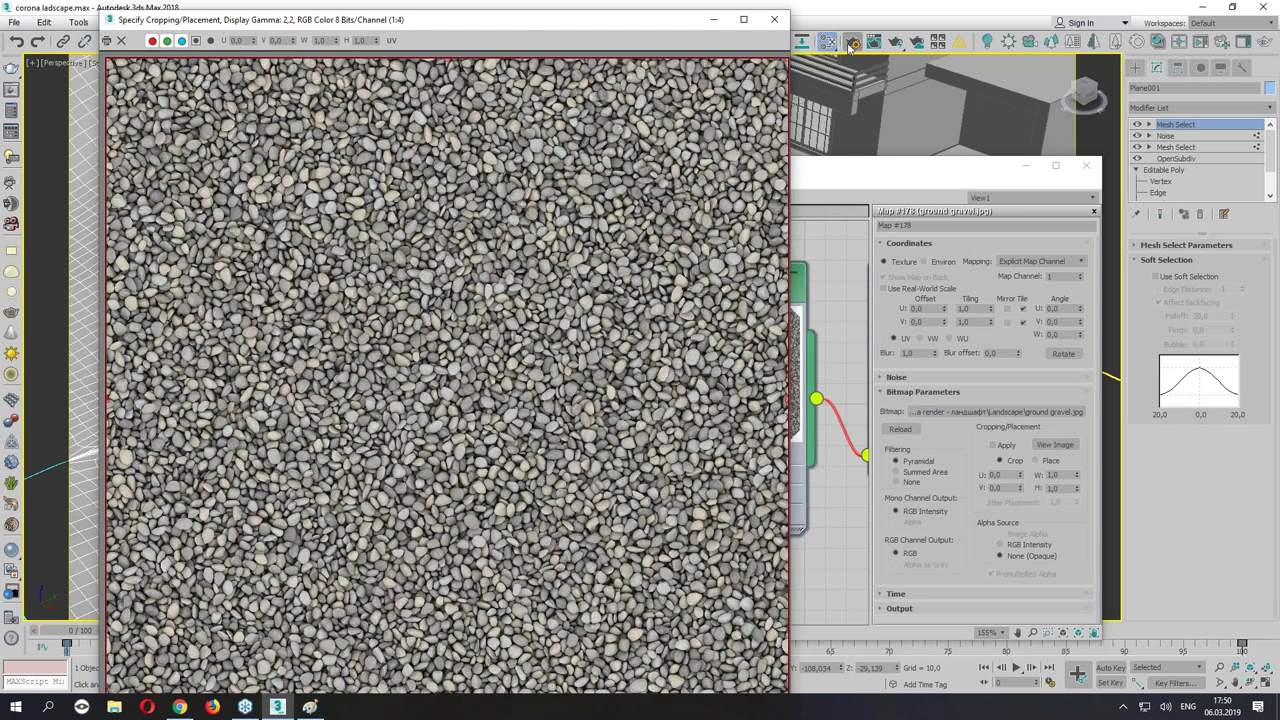
click(774, 19)
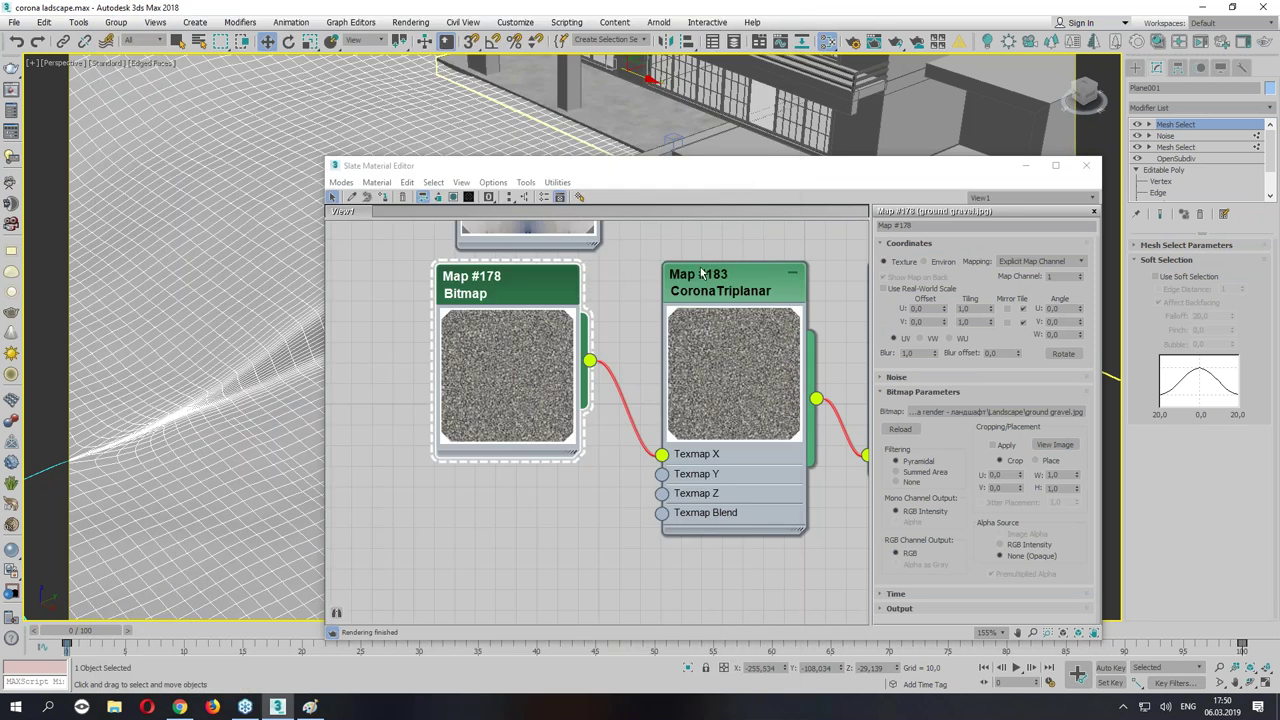
double_click(702, 273)
double_click(950, 417)
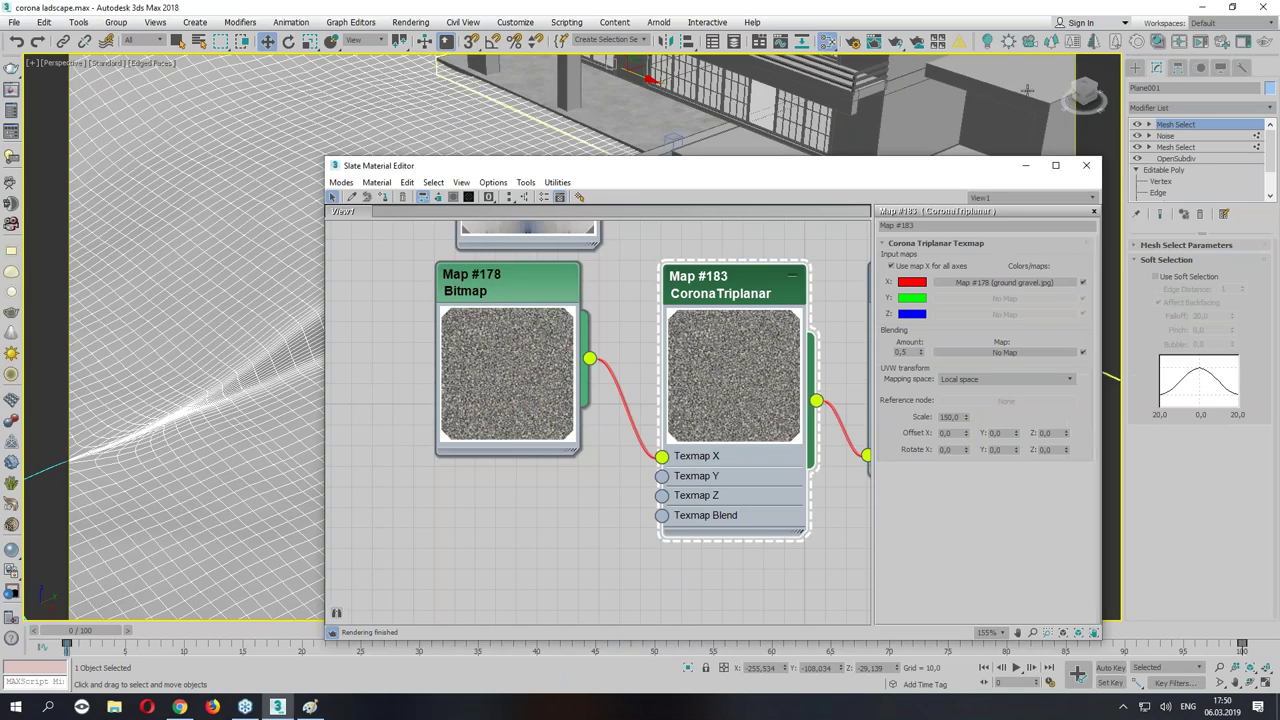
click(893, 44)
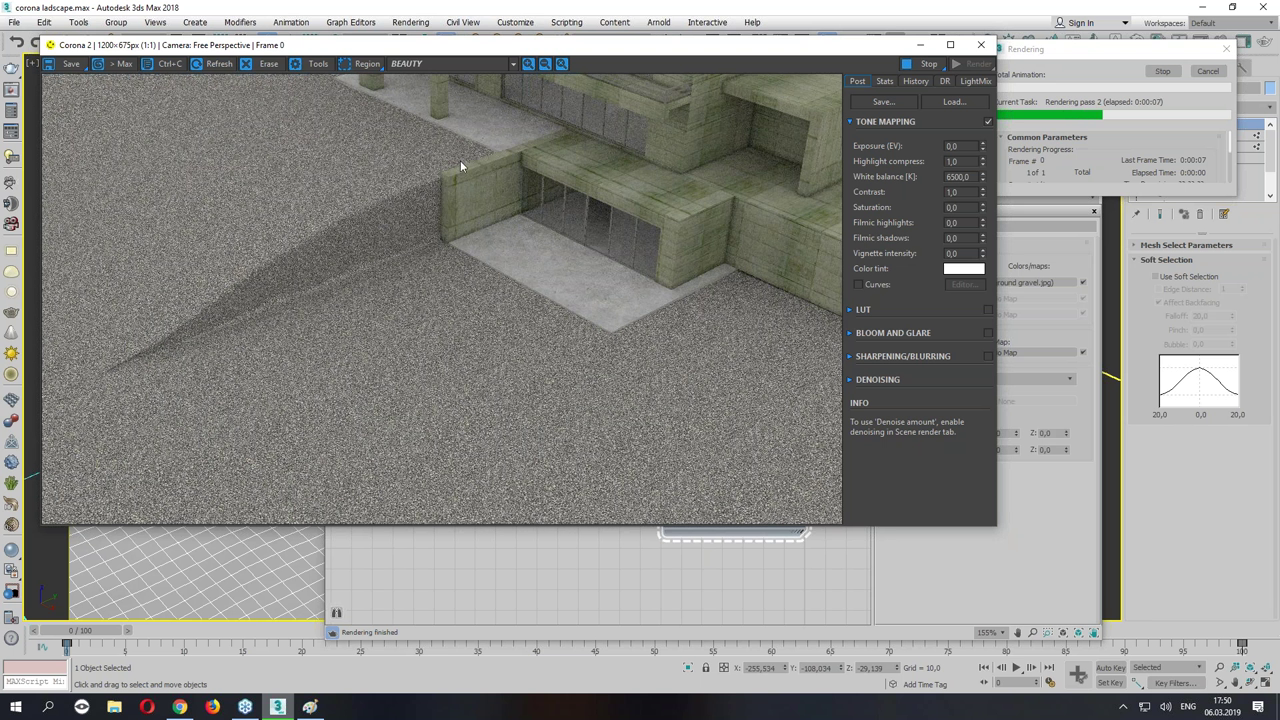
Close the render and material editor, then zoom the viewport onto the gravel slope.
scroll(370, 200, up, 2)
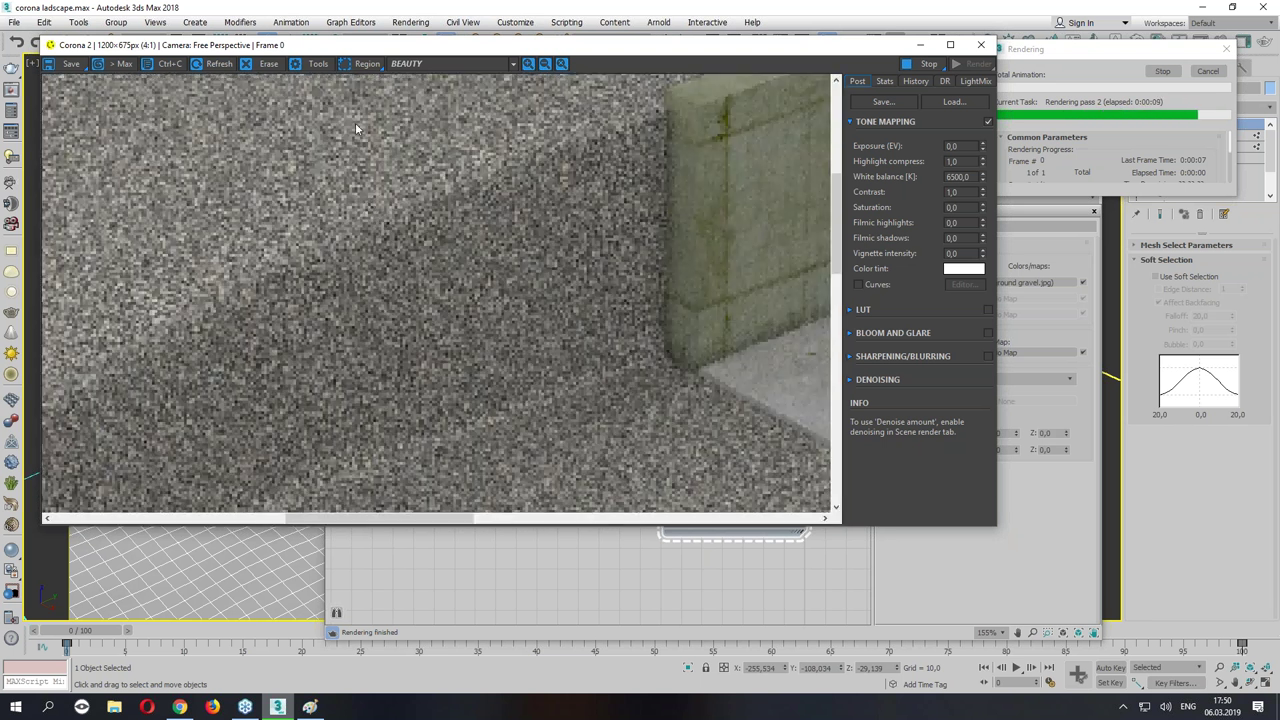
scroll(592, 168, down, 1)
scroll(585, 170, down, 1)
click(980, 44)
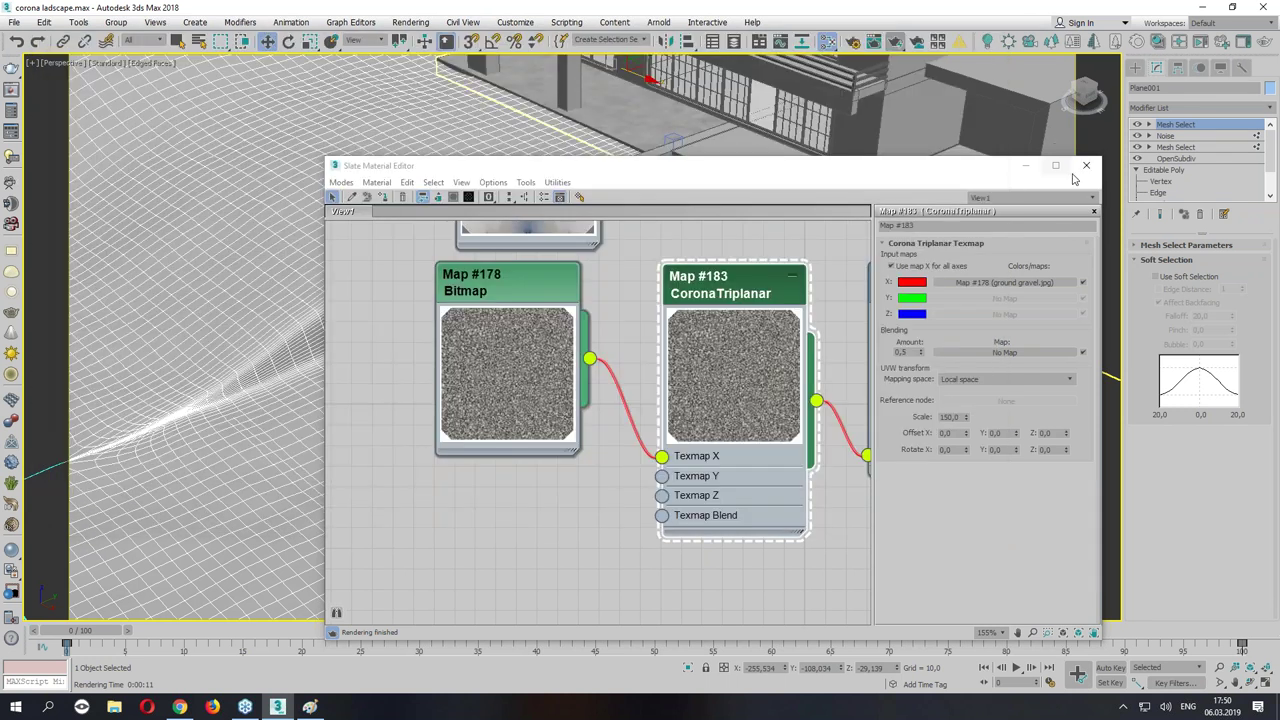
click(1085, 166)
scroll(500, 215, up, 4)
scroll(509, 226, up, 4)
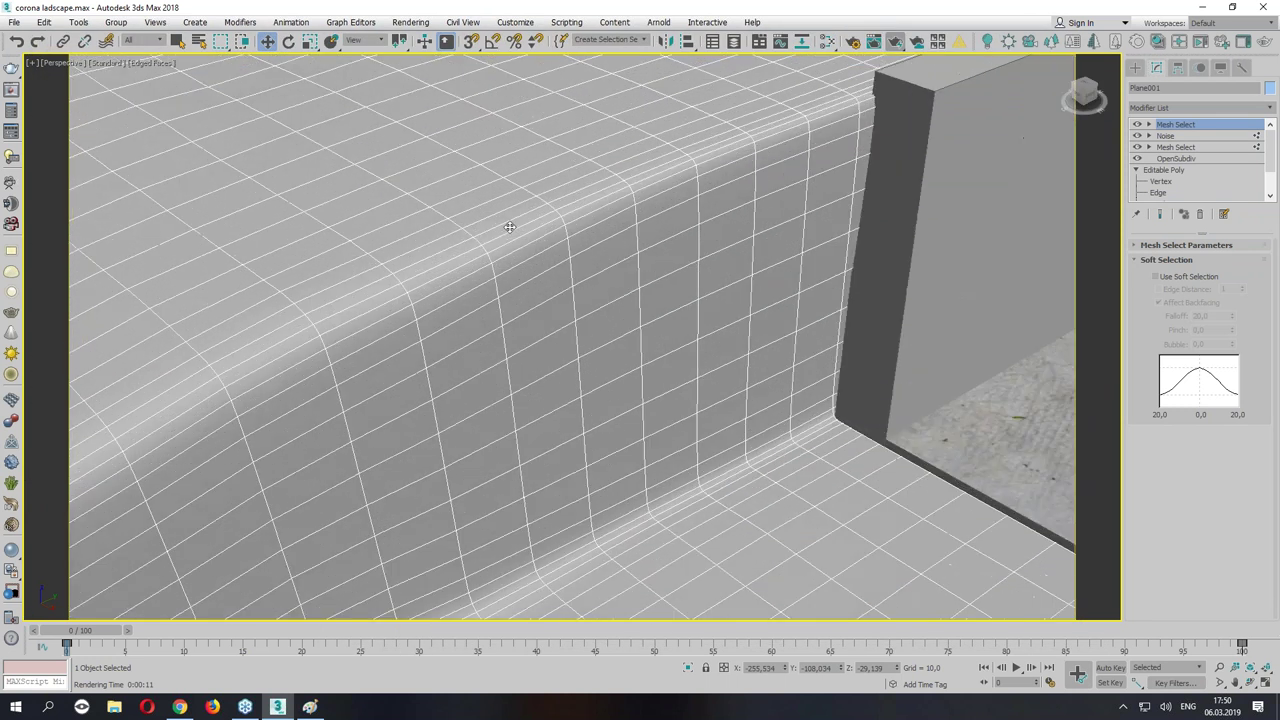
Render the slope close-up, then set the triplanar Blending Amount to 0,3.
click(893, 42)
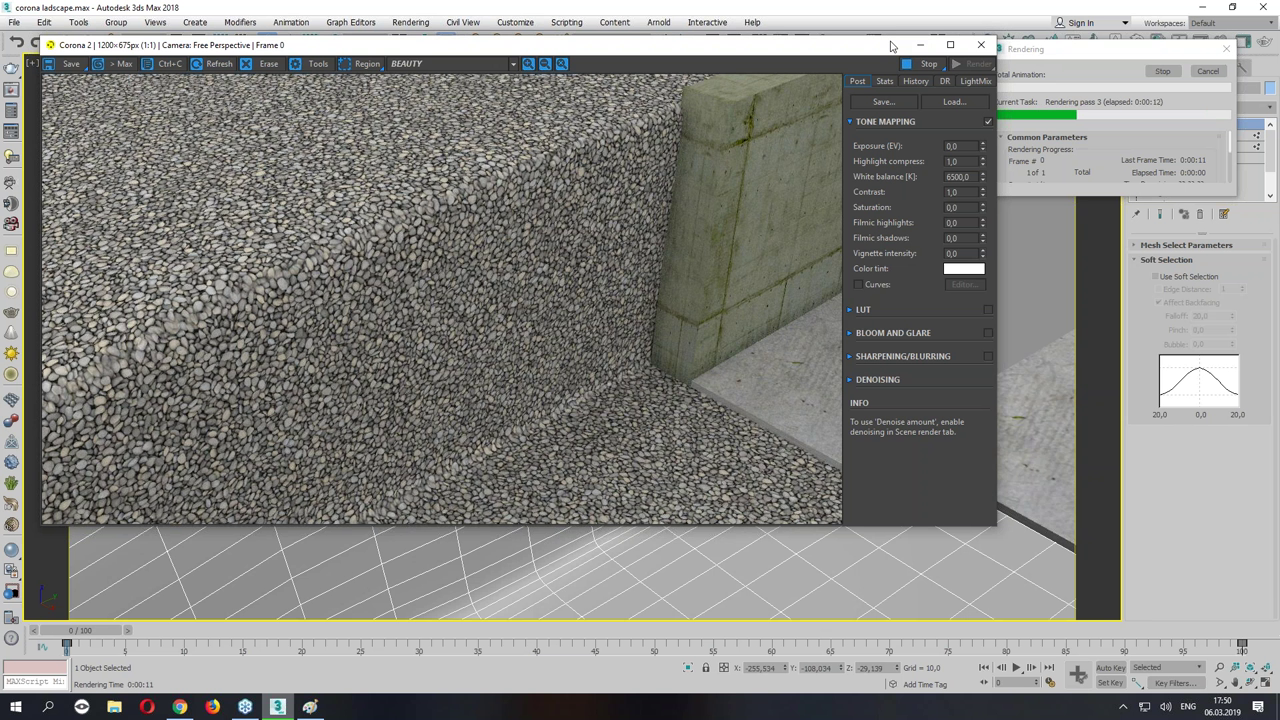
click(981, 44)
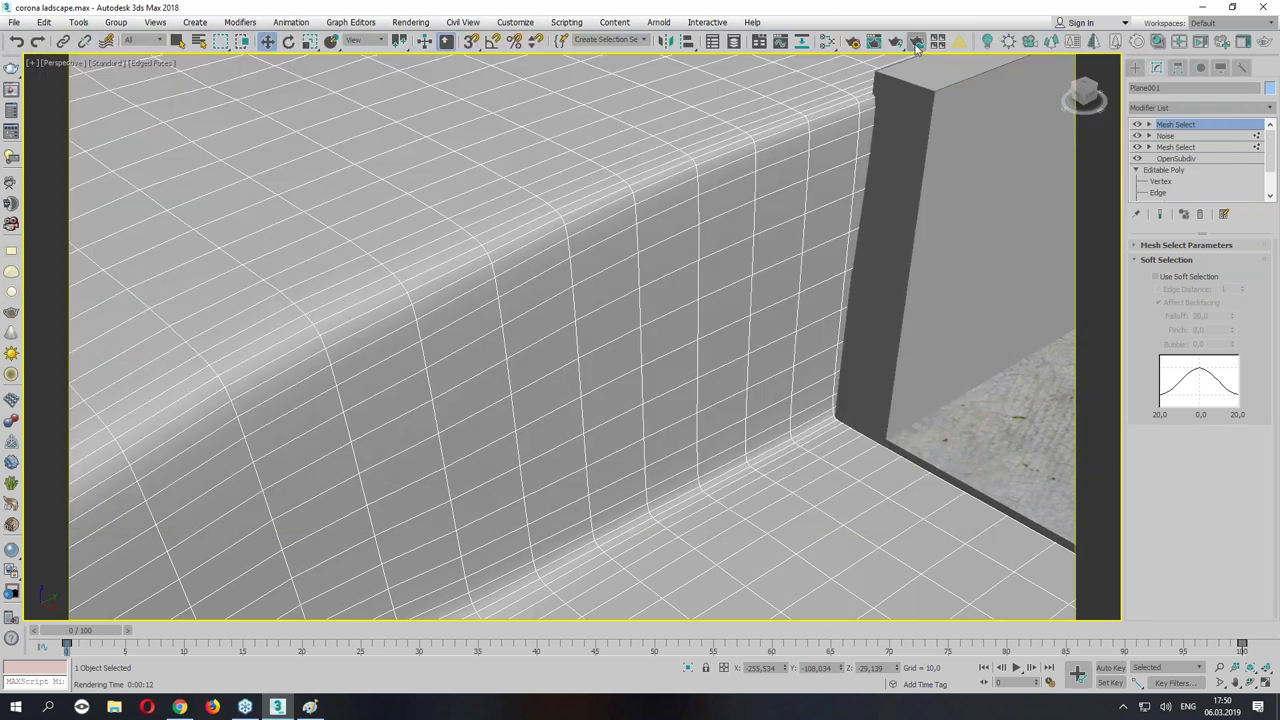
click(827, 41)
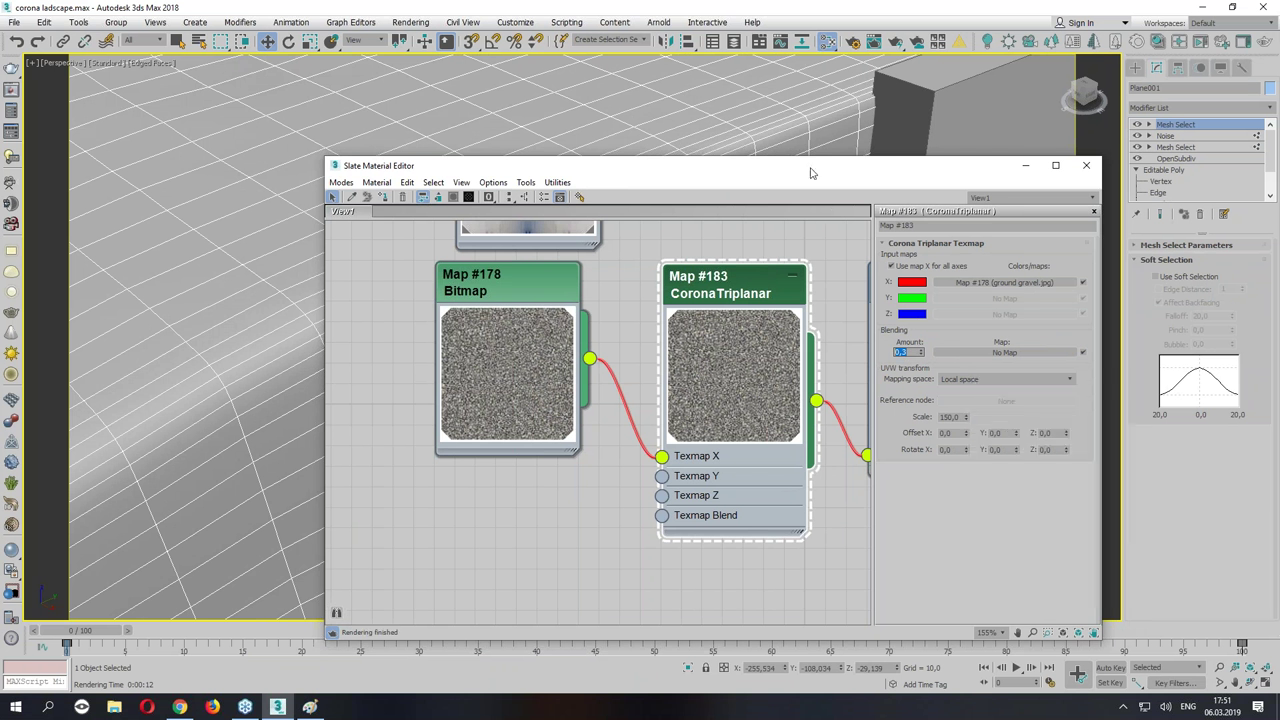
scroll(554, 331, down, 1)
scroll(554, 331, down, 1)
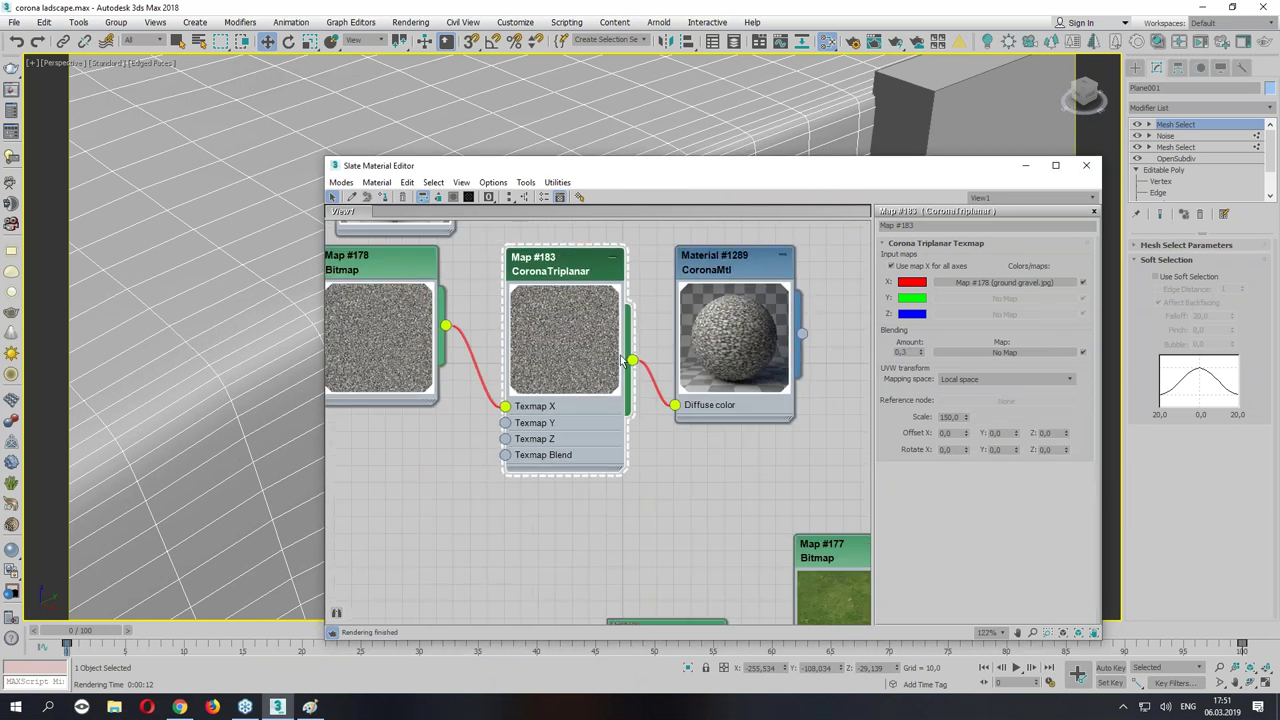
Clone the triplanar map as Map #184 and arrange bitmaps #179–#182 beside it.
scroll(640, 420, down, 1)
shift+drag(578, 330, 427, 454)
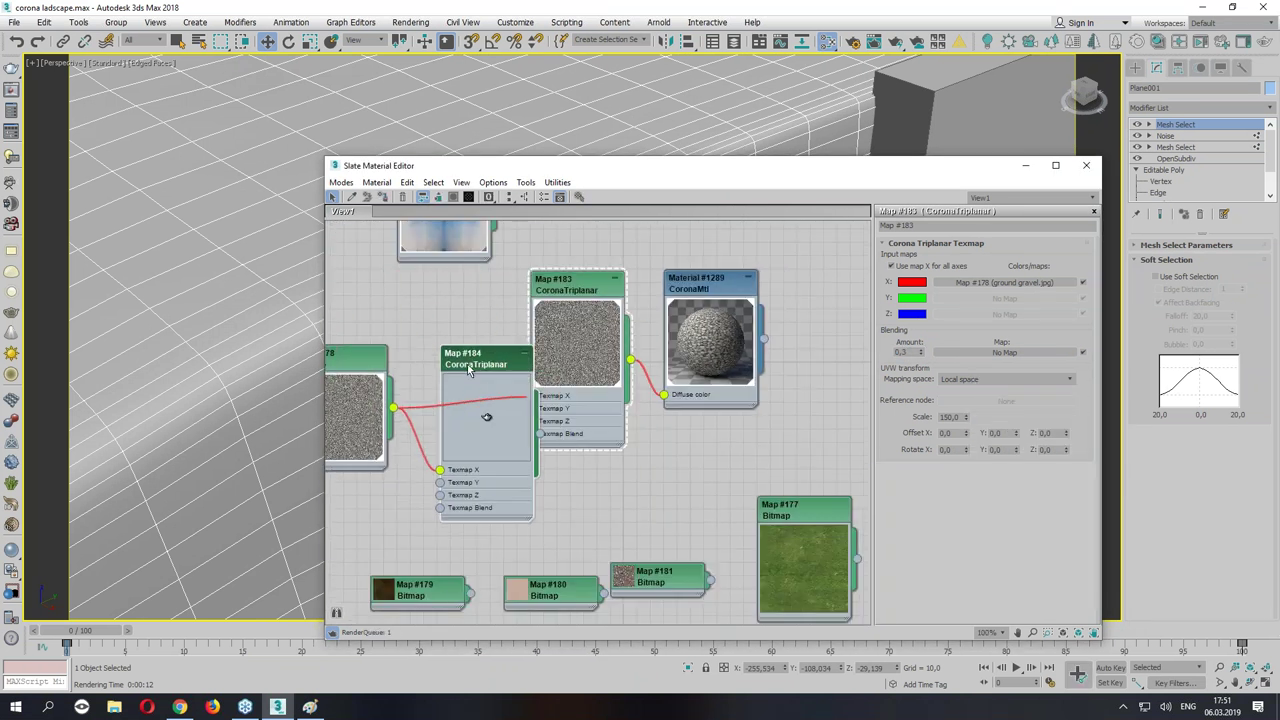
click(419, 483)
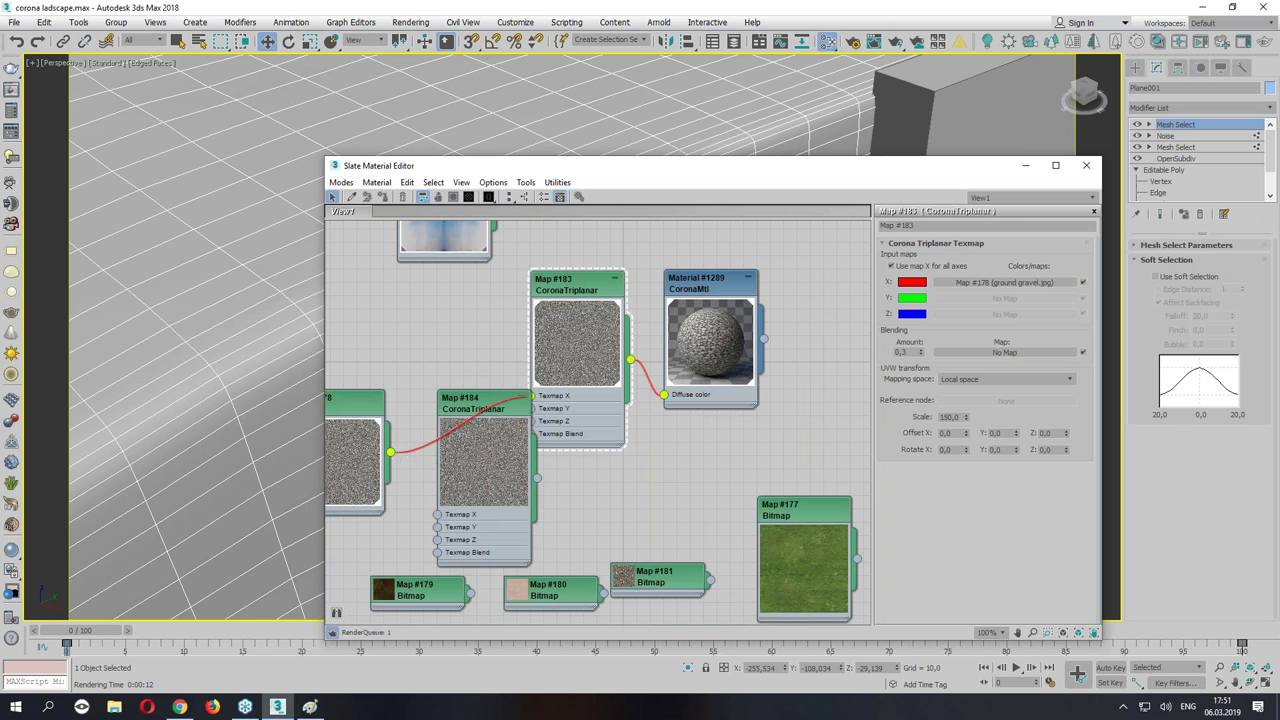
drag(355, 455, 422, 343)
middle_drag(422, 343, 515, 215)
drag(505, 458, 452, 338)
drag(640, 458, 466, 379)
drag(686, 394, 783, 563)
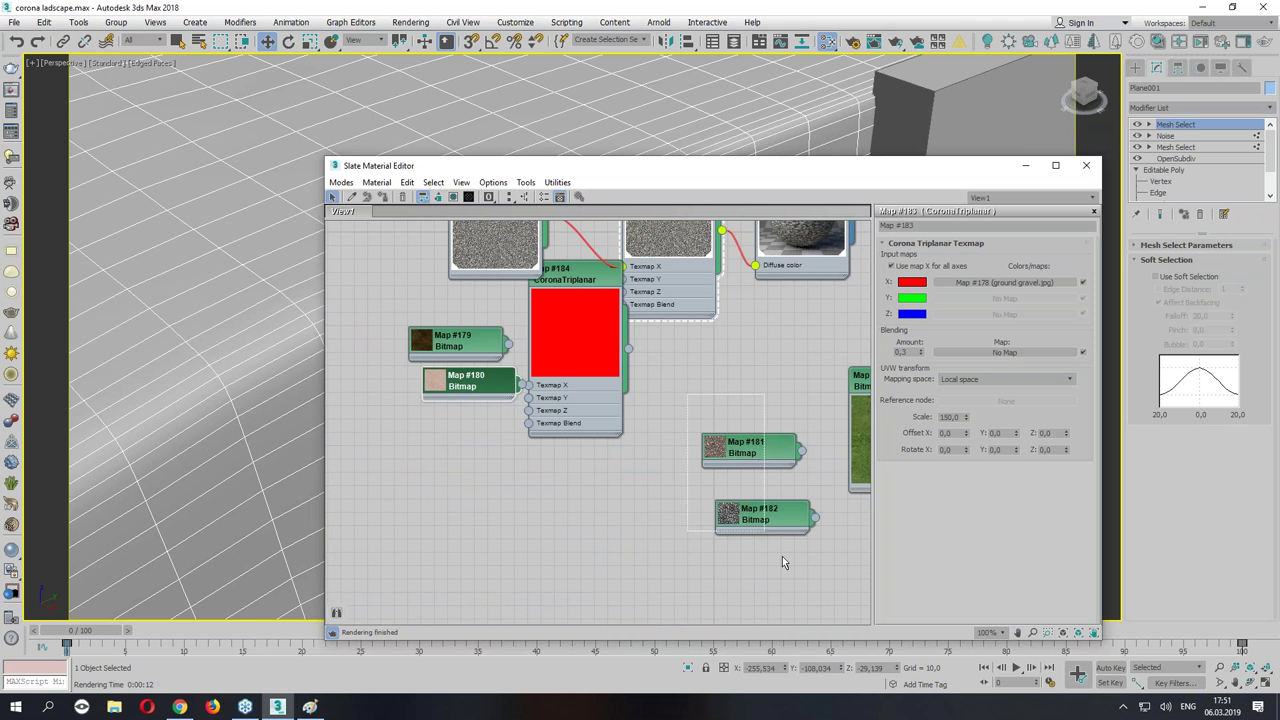
drag(760, 514, 455, 528)
drag(560, 300, 600, 368)
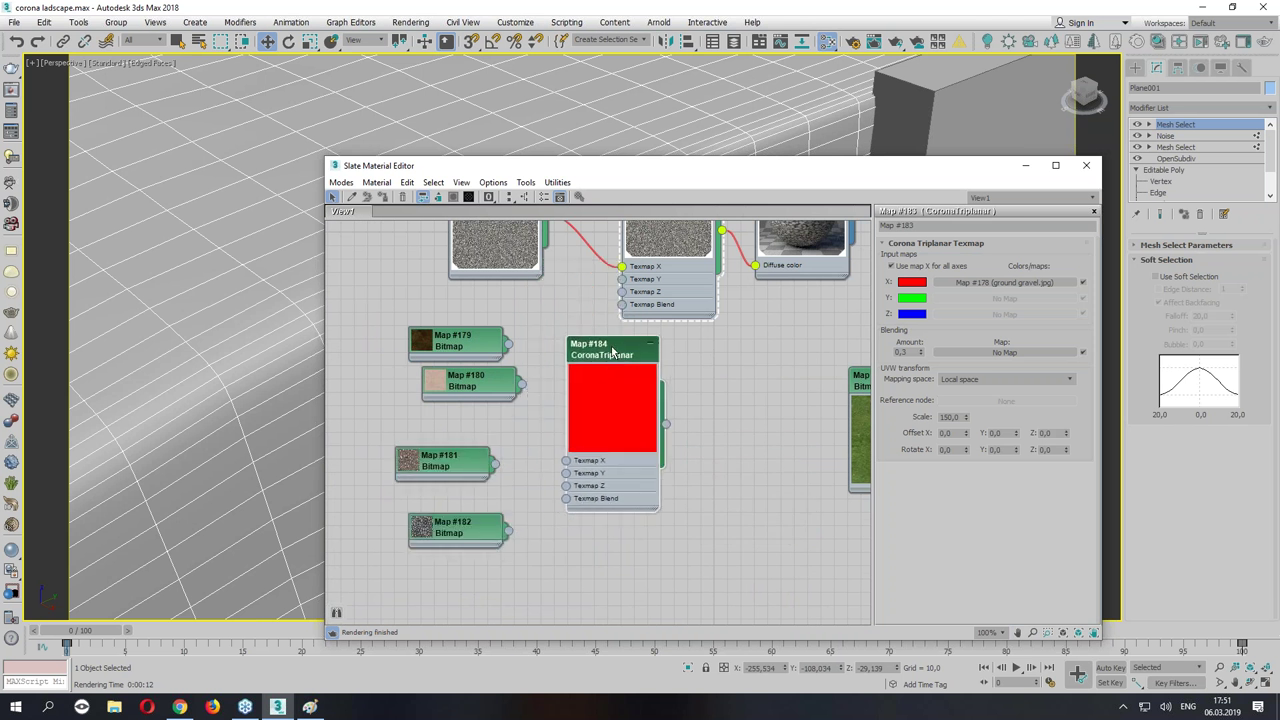
double_click(600, 410)
Clone triplanar Maps #185–#187 and line bitmaps #179–#182 up with their triplanars.
shift+drag(600, 405, 600, 510)
shift+drag(600, 455, 597, 541)
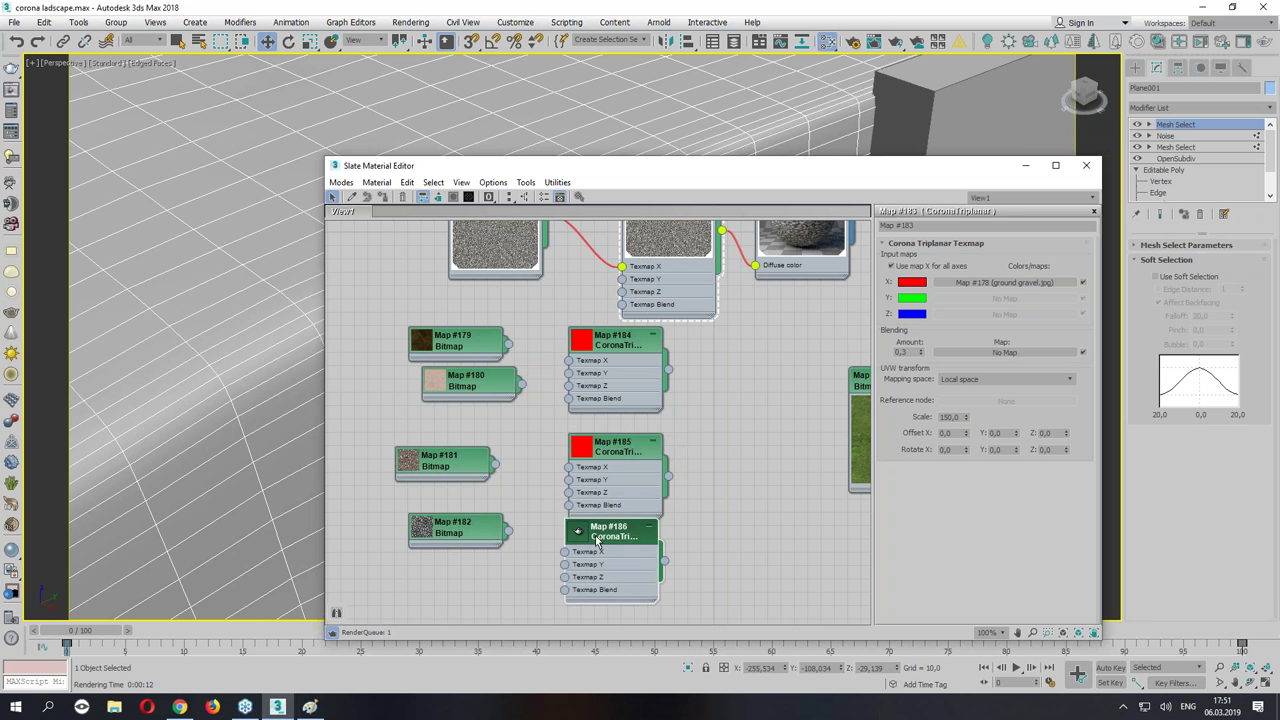
middle_drag(597, 541, 584, 415)
shift+drag(599, 441, 612, 561)
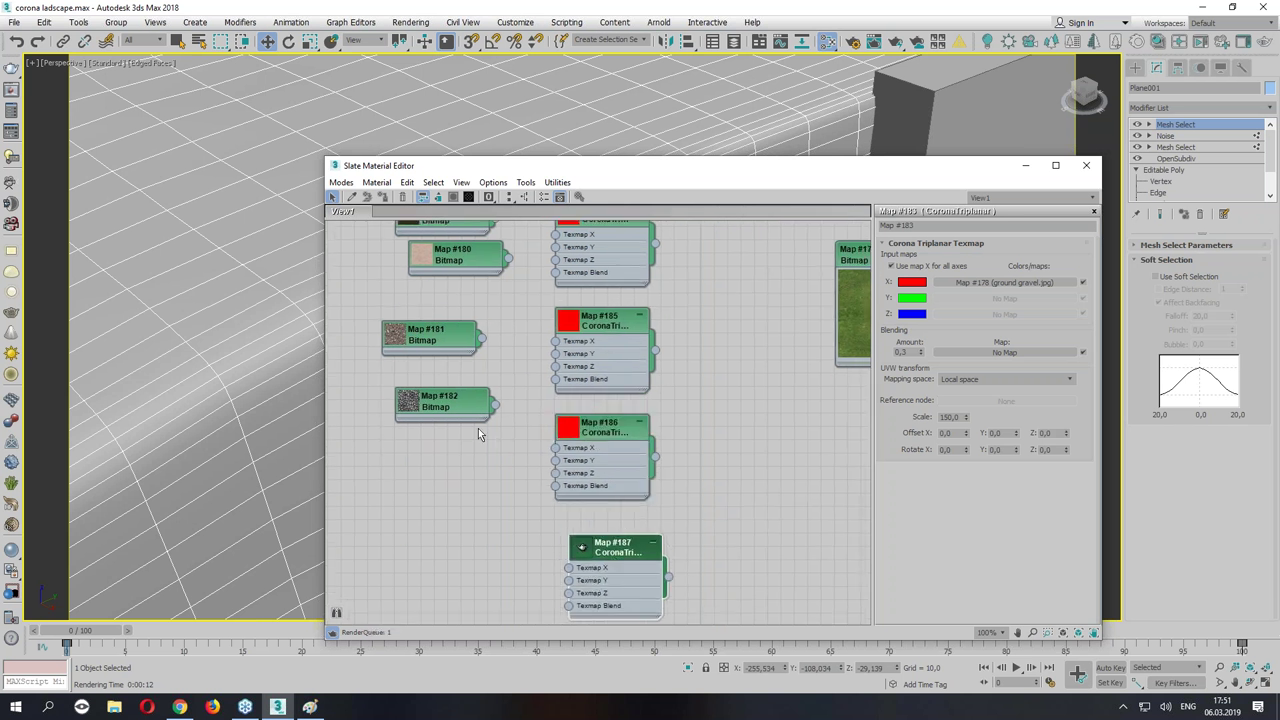
drag(460, 405, 460, 547)
drag(440, 335, 440, 435)
drag(459, 275, 434, 381)
middle_drag(461, 257, 461, 345)
drag(500, 302, 503, 328)
Wire bitmaps #179–#182 into the Texmap X of triplanar Maps #184–#187.
drag(482, 453, 556, 429)
middle_drag(518, 499, 503, 387)
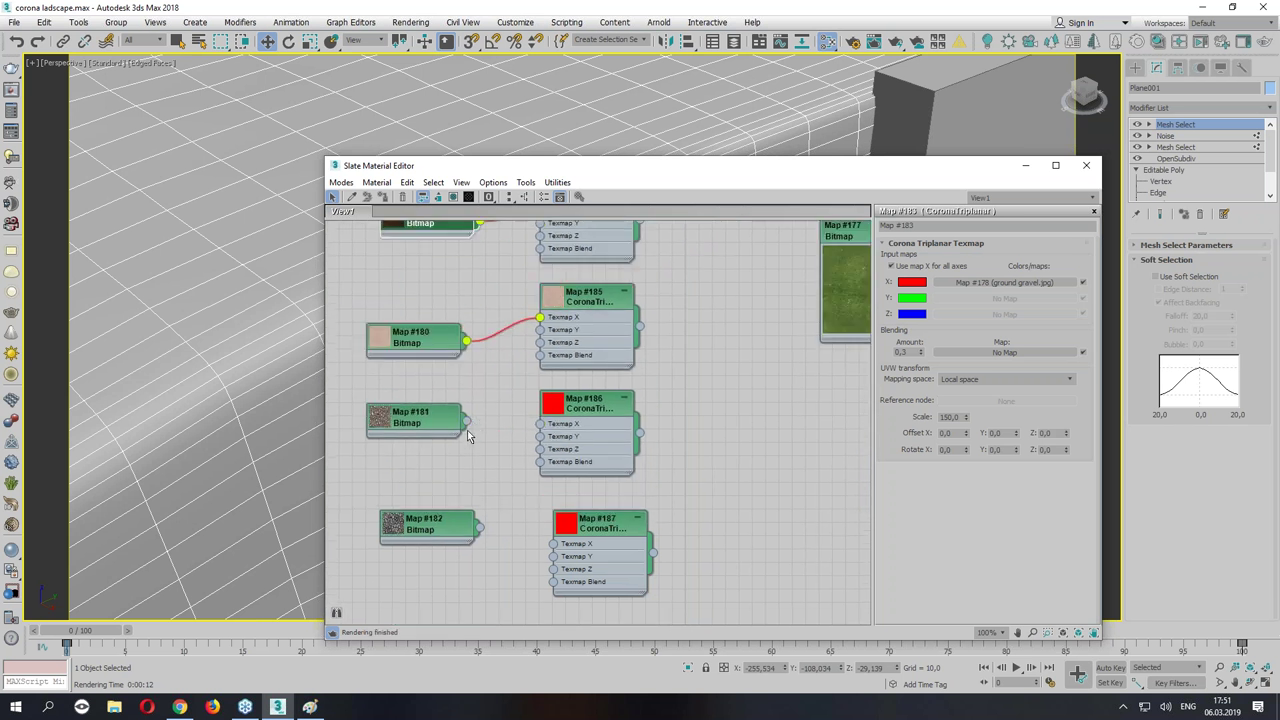
drag(466, 421, 545, 427)
drag(480, 528, 566, 537)
drag(553, 513, 548, 514)
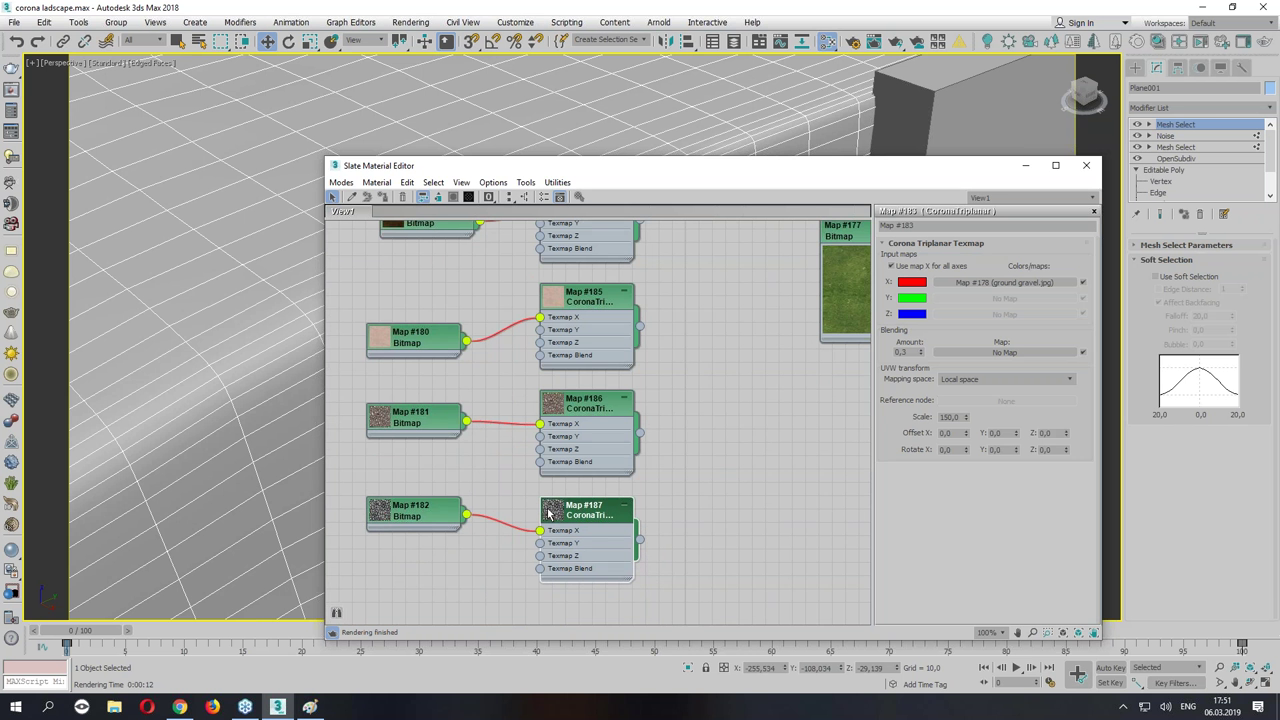
double_click(585, 510)
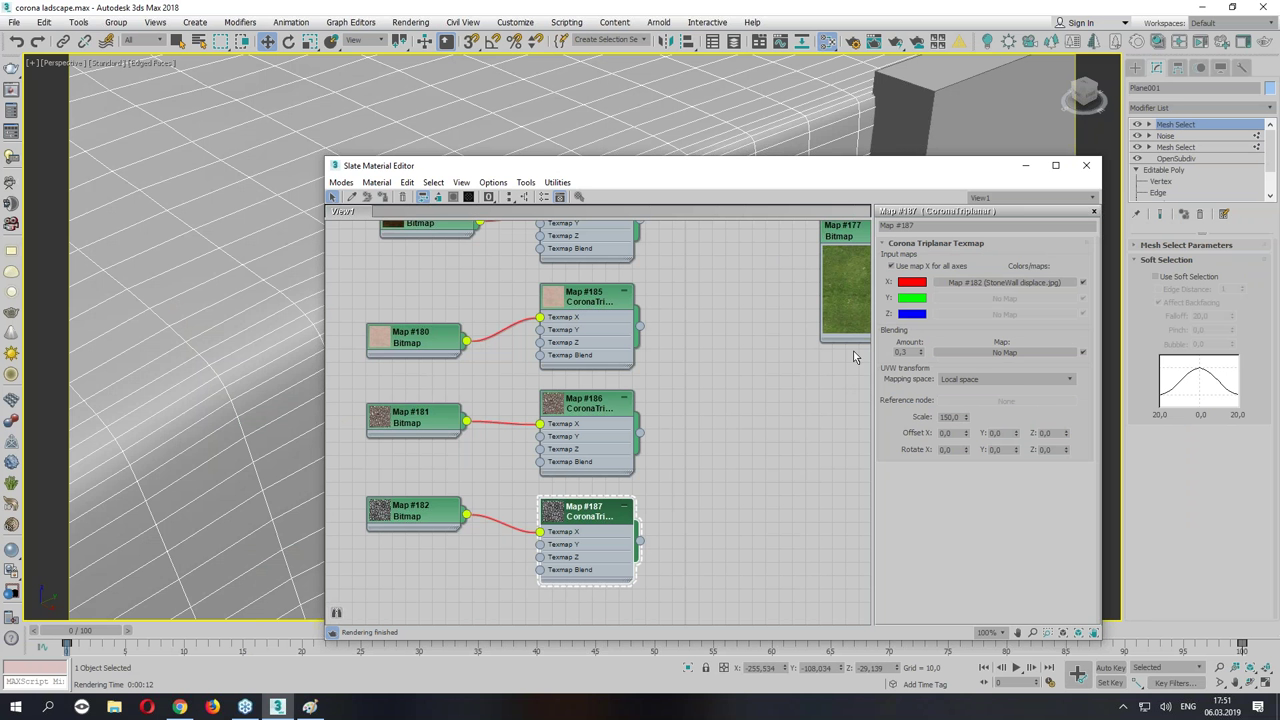
Connect triplanar Map #183 to Material #1289's Bump, with a checkered preview background.
middle_drag(853, 351, 676, 591)
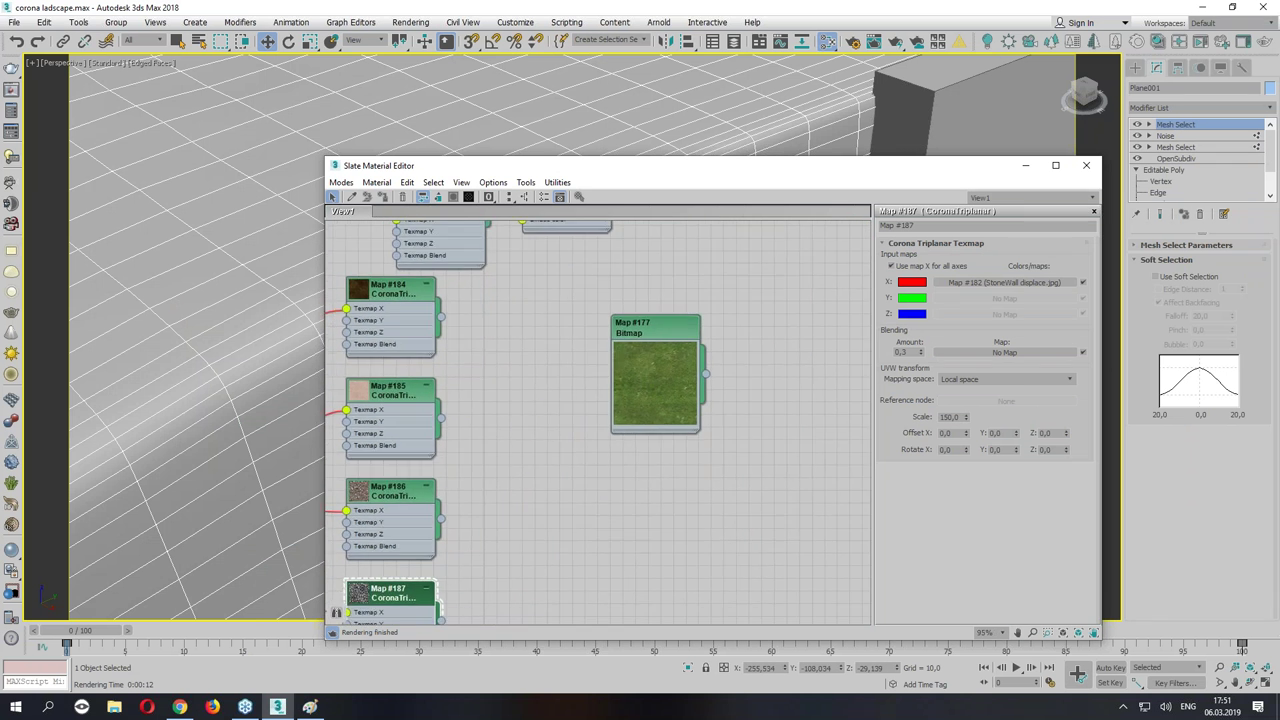
scroll(657, 285, down, 1)
drag(657, 285, 563, 280)
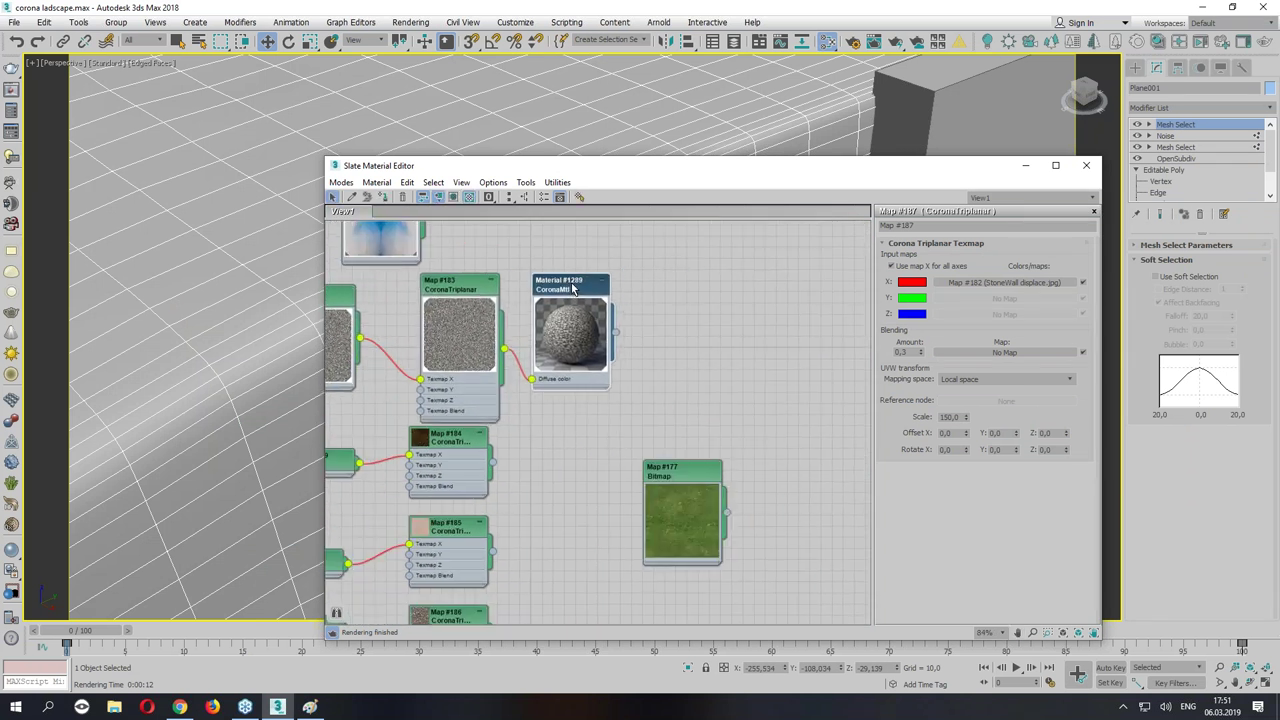
key(b)
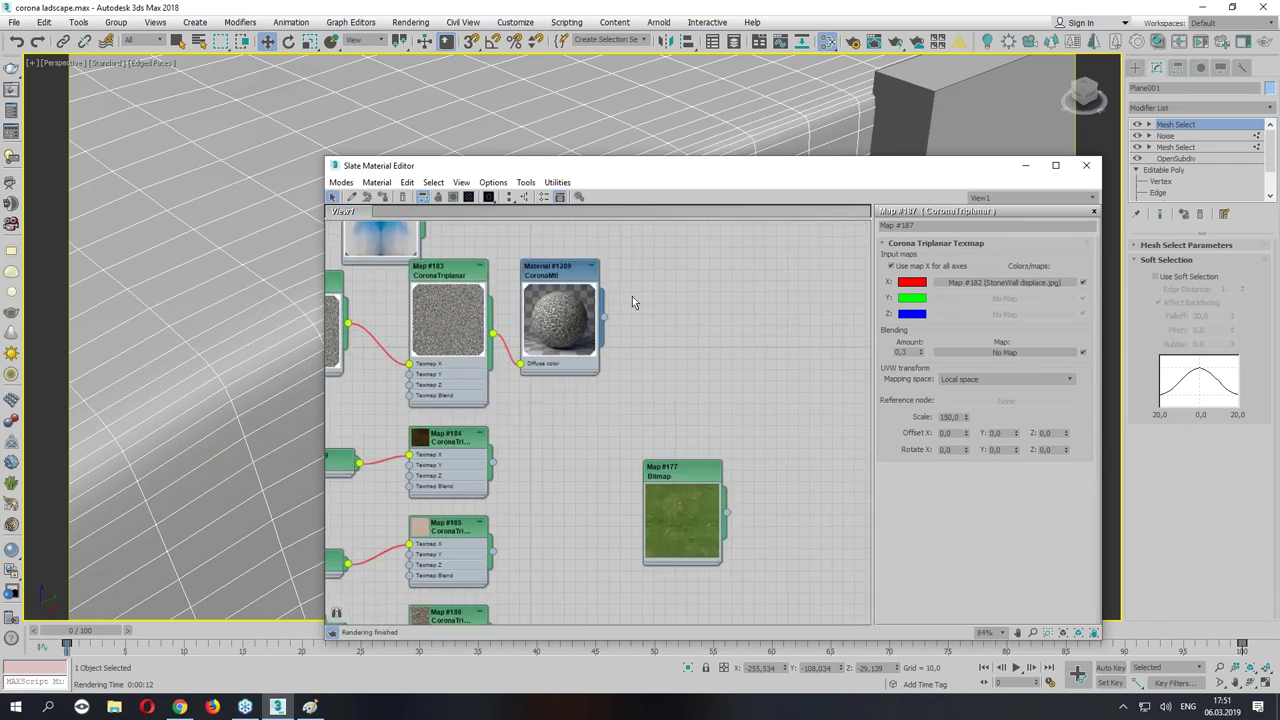
scroll(493, 338, up, 2)
drag(538, 335, 577, 370)
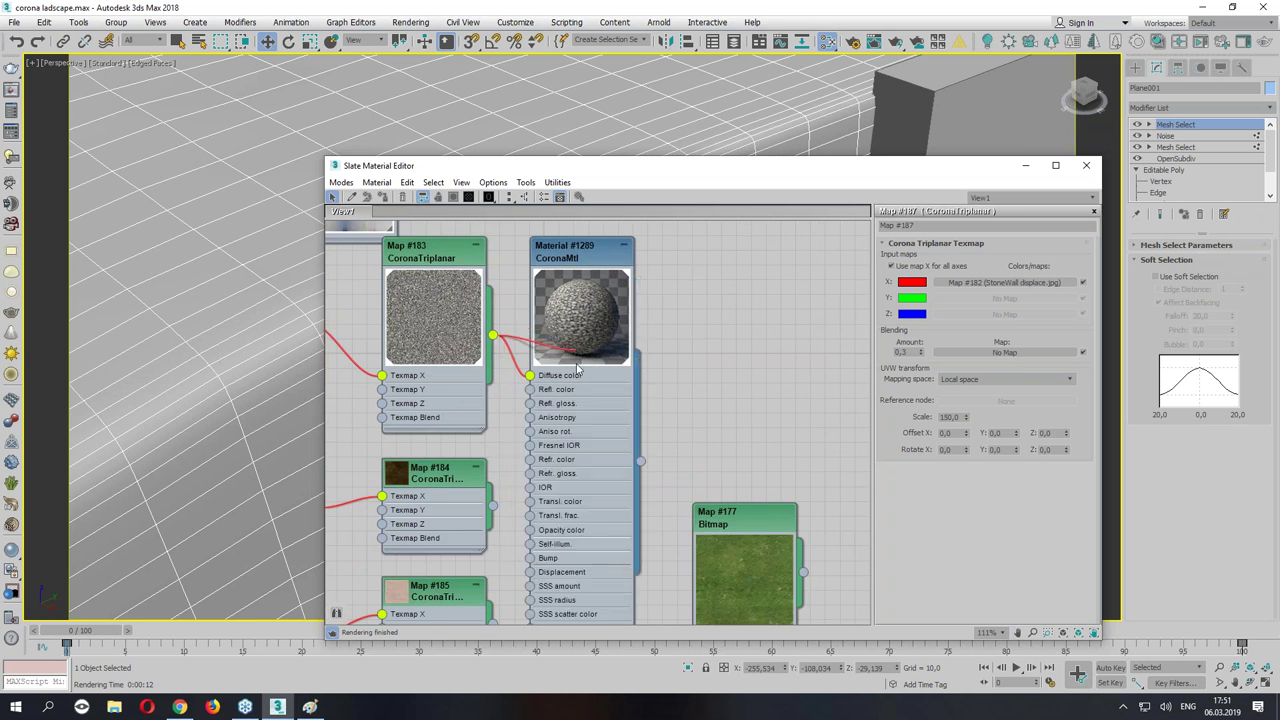
drag(577, 370, 548, 557)
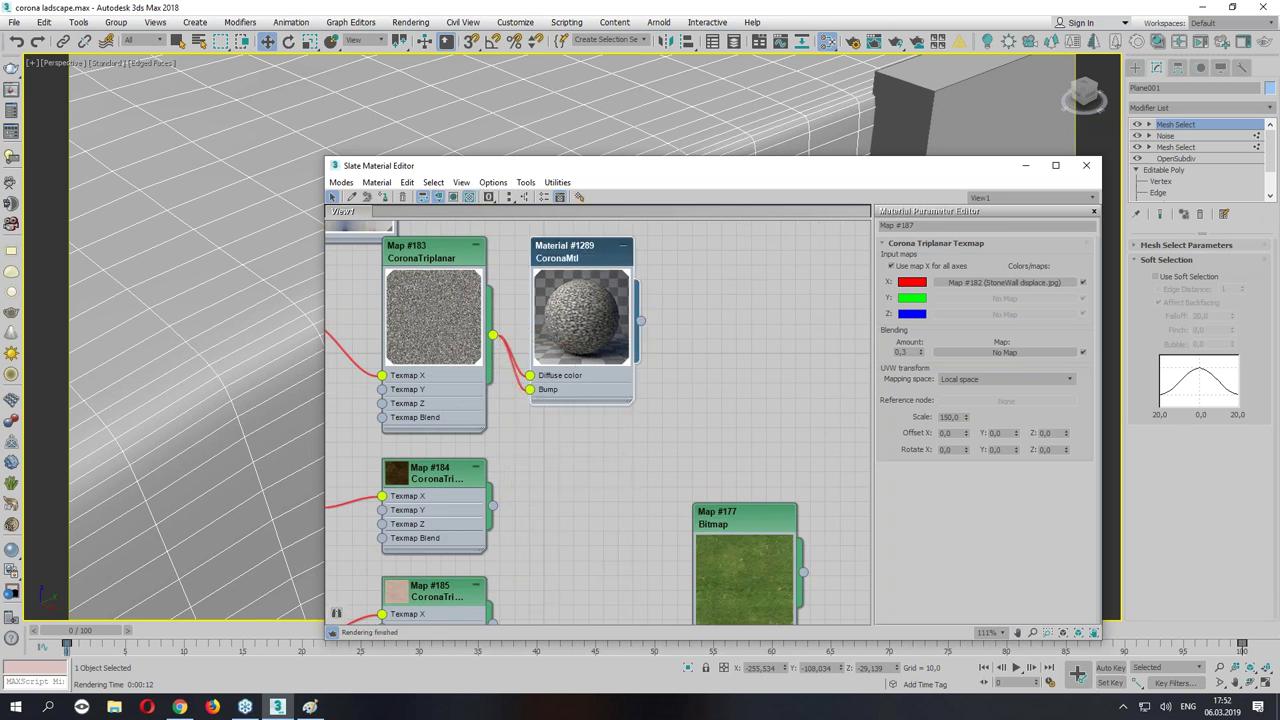
Set Material #1289's reflection level to 0.58, then clone it as Material #1290.
double_click(580, 252)
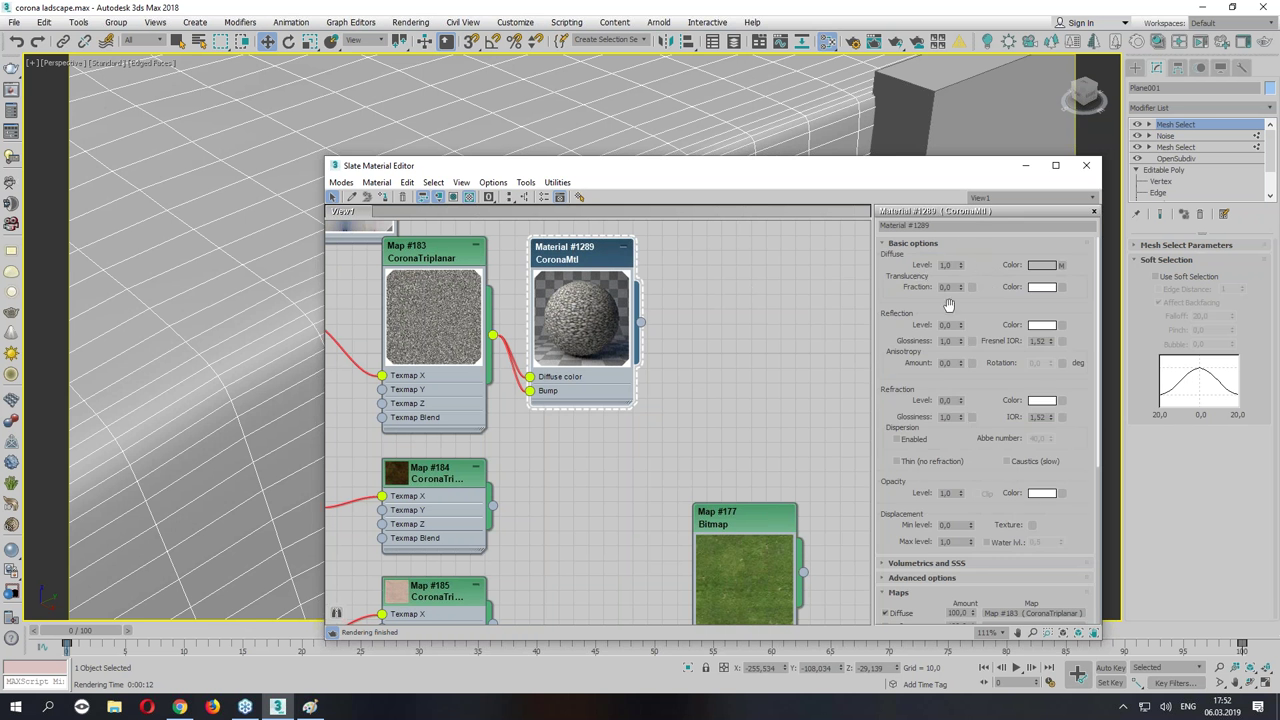
drag(959, 322, 967, 287)
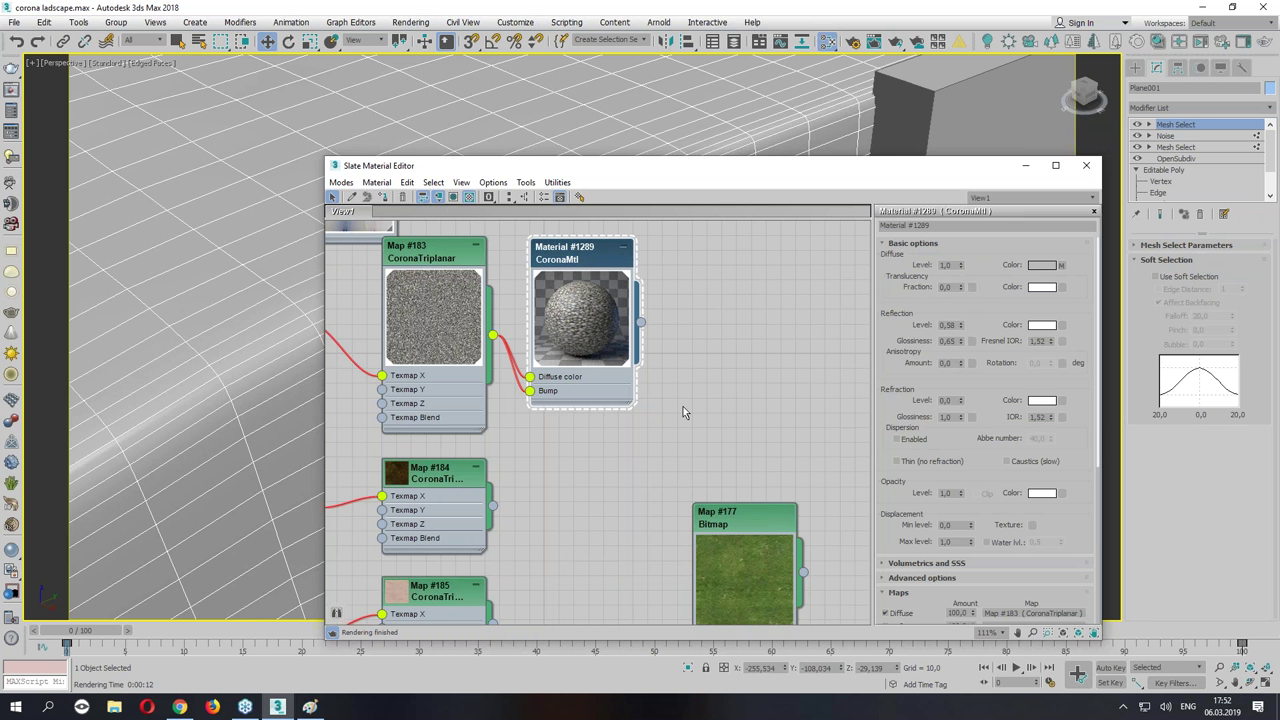
middle_drag(684, 412, 720, 288)
shift+drag(690, 292, 692, 350)
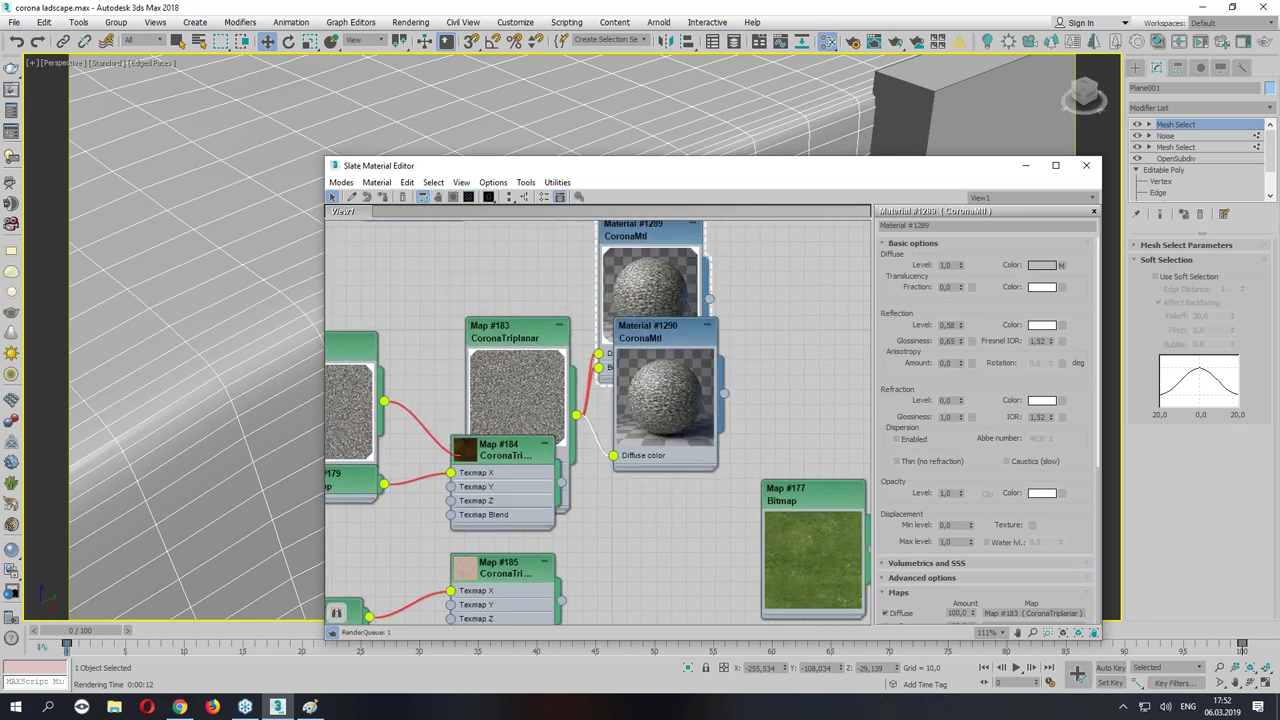
Clone Material #1290 into two more CoronaMtls, #1291 and #1292.
middle_drag(691, 422, 691, 315)
scroll(691, 315, down, 1)
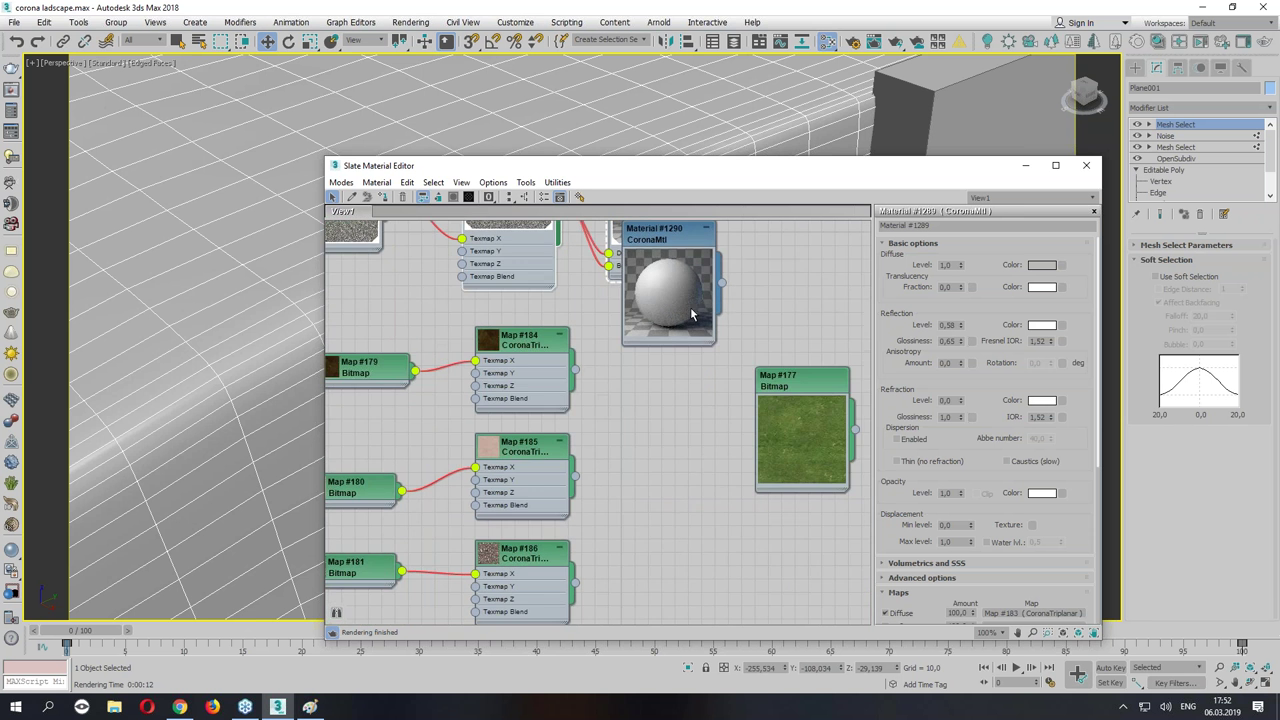
drag(785, 392, 866, 498)
scroll(820, 400, down, 2)
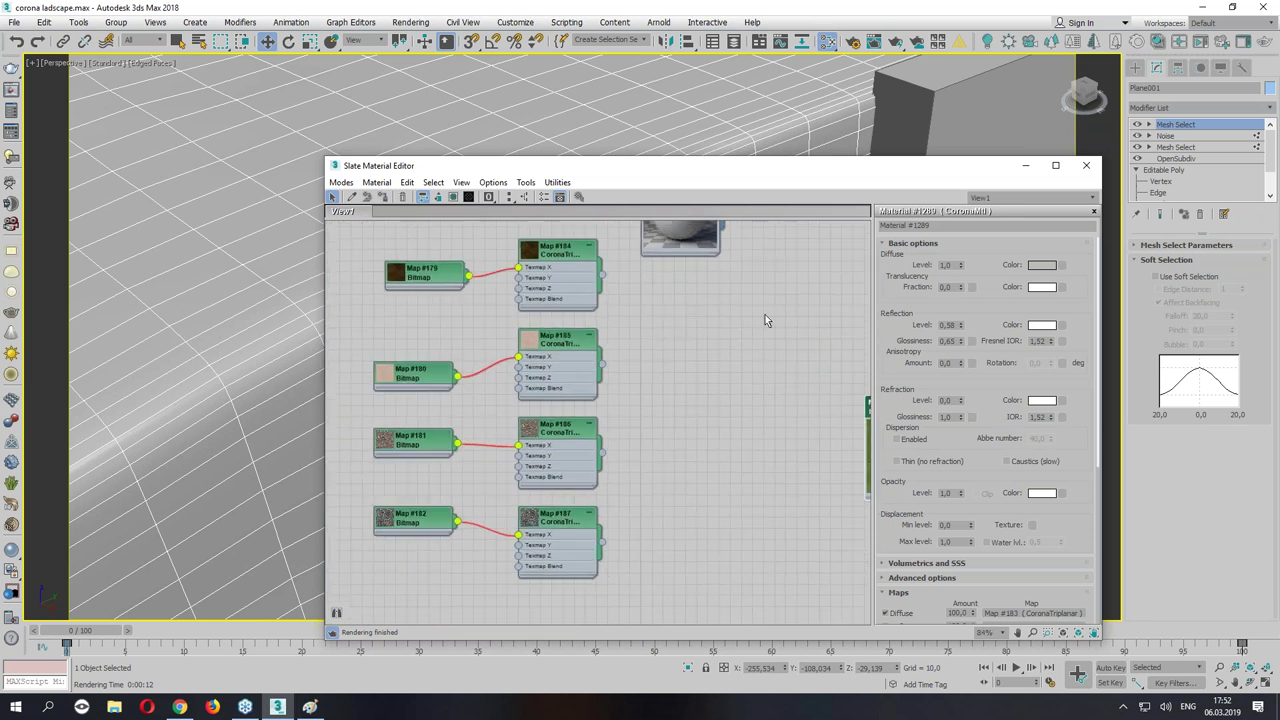
mouse_move(668, 250)
mouse_down()
mouse_move(688, 328)
mouse_move(702, 598)
mouse_up()
scroll(601, 365, up, 2)
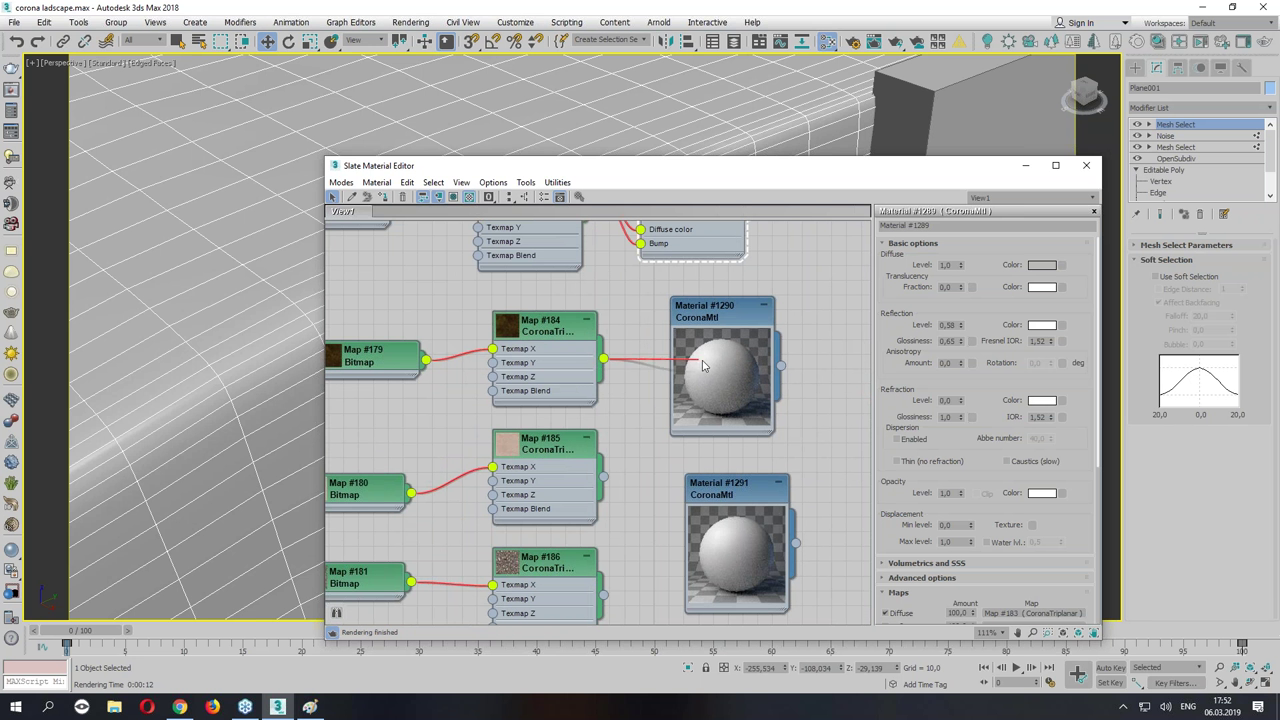
Wire Map #184 into Material #1290's diffuse color and preview Map #185's texture.
drag(693, 365, 672, 440)
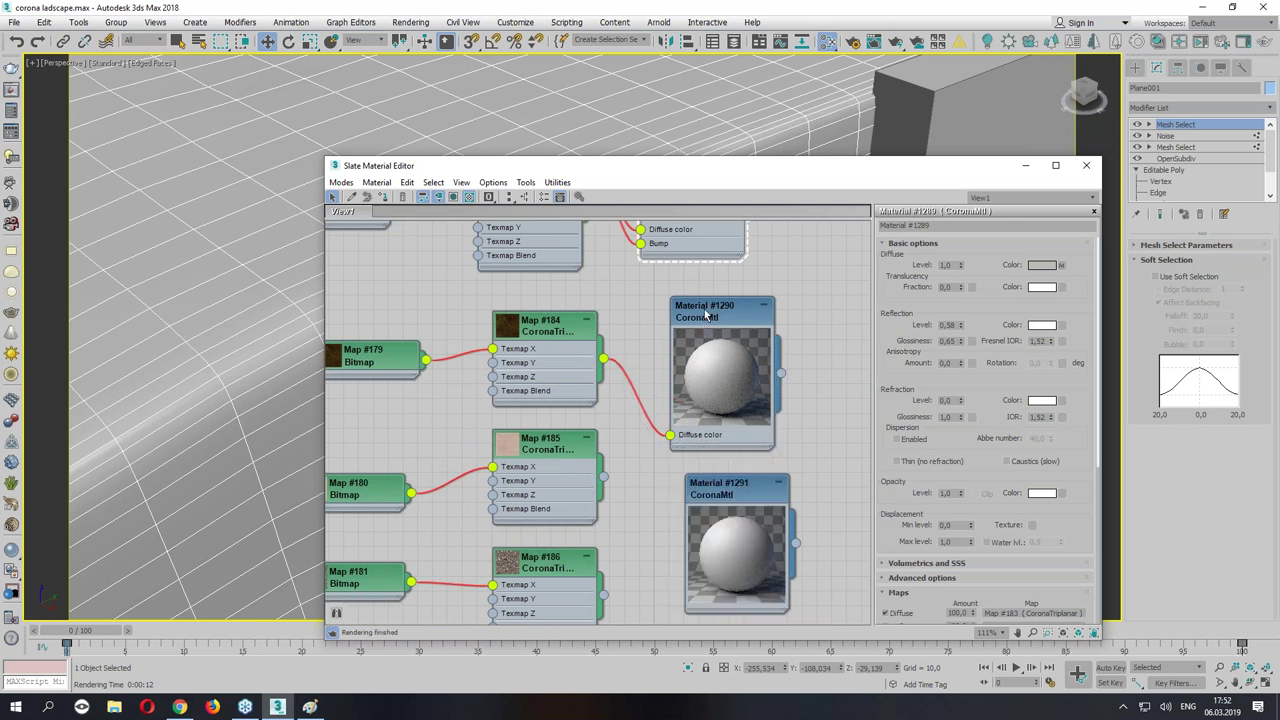
double_click(706, 312)
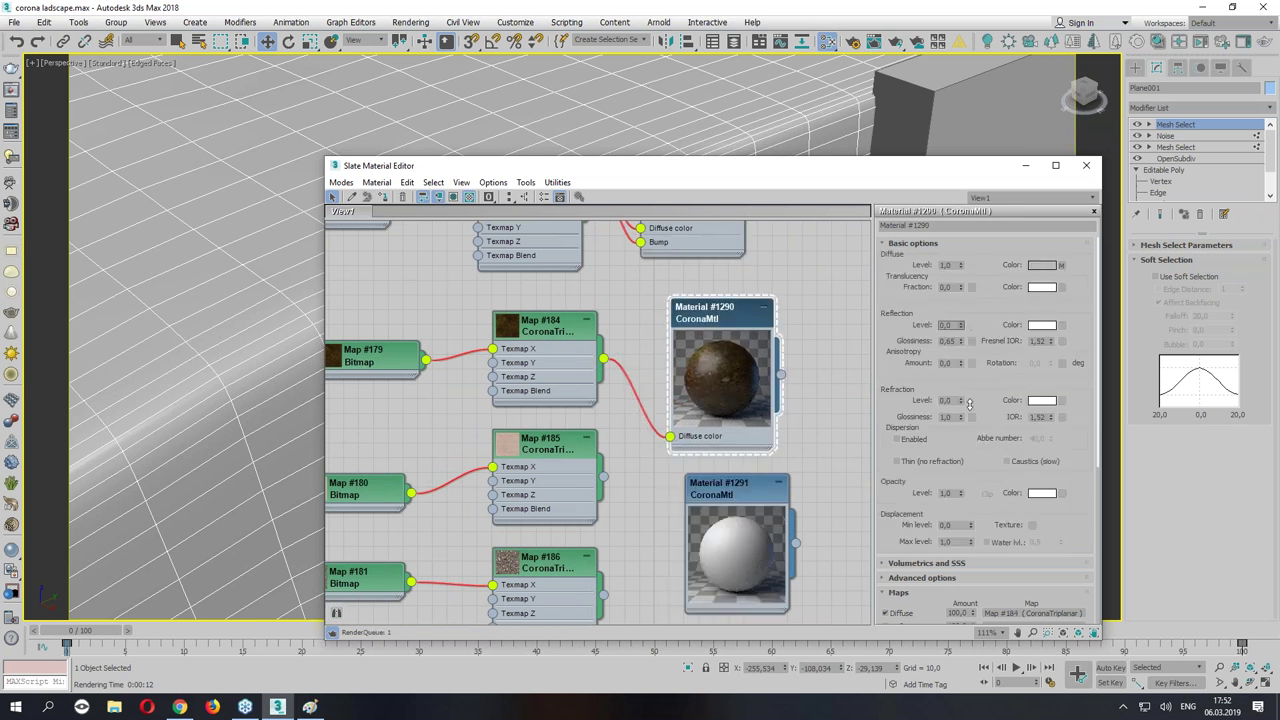
middle_drag(730, 404, 706, 271)
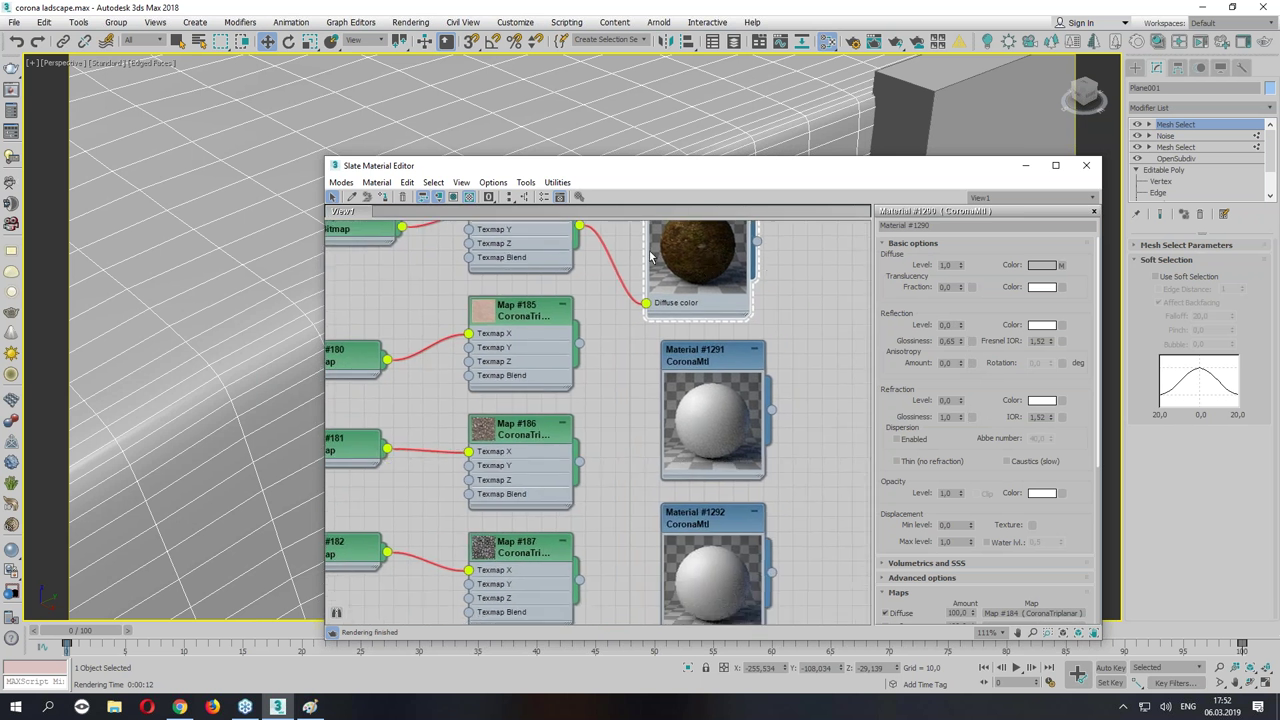
click(700, 363)
middle_drag(634, 309, 665, 385)
click(570, 433)
click(570, 300)
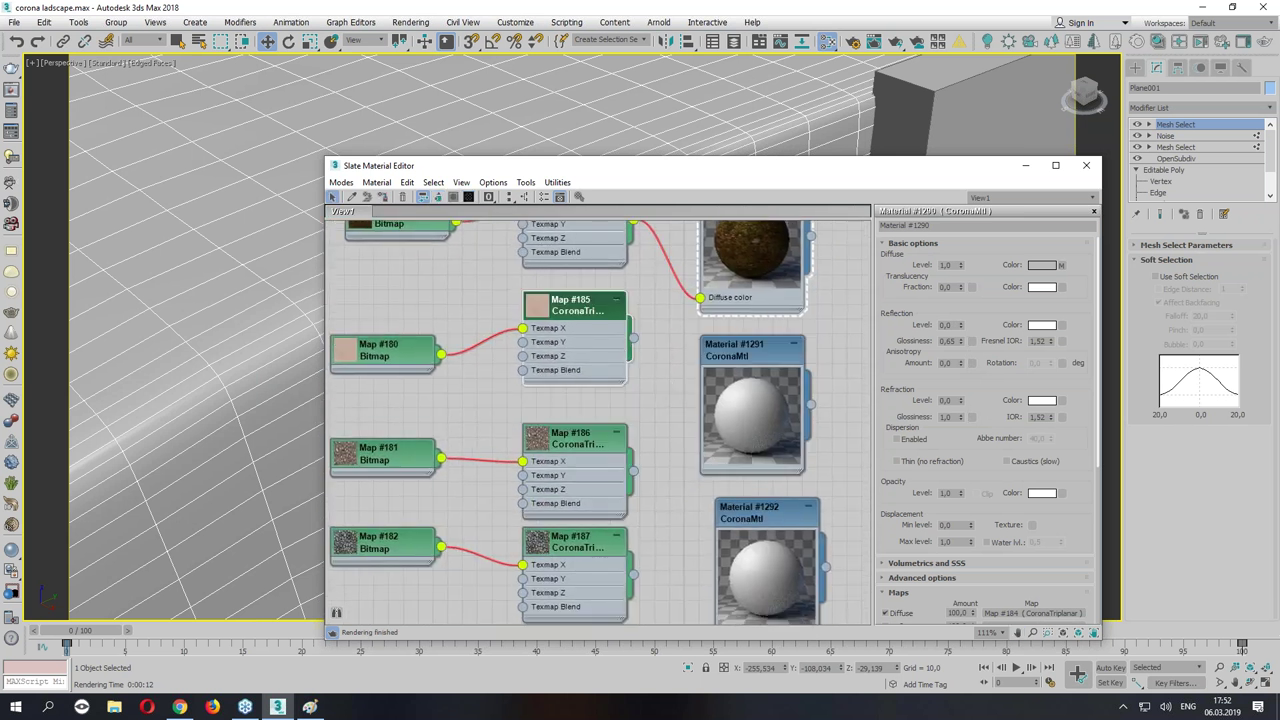
click(541, 313)
click(558, 367)
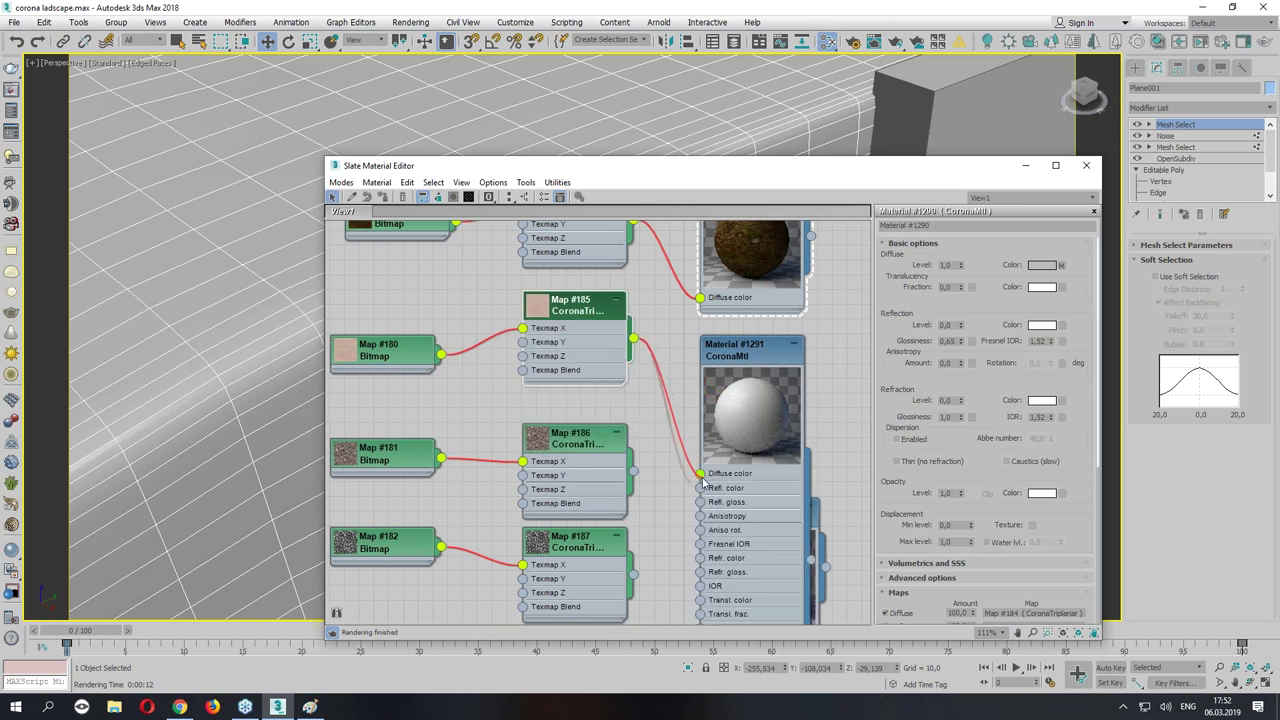
Connect Map #185 to Material #1291's diffuse color and bump slots.
drag(699, 373, 700, 468)
click(741, 354)
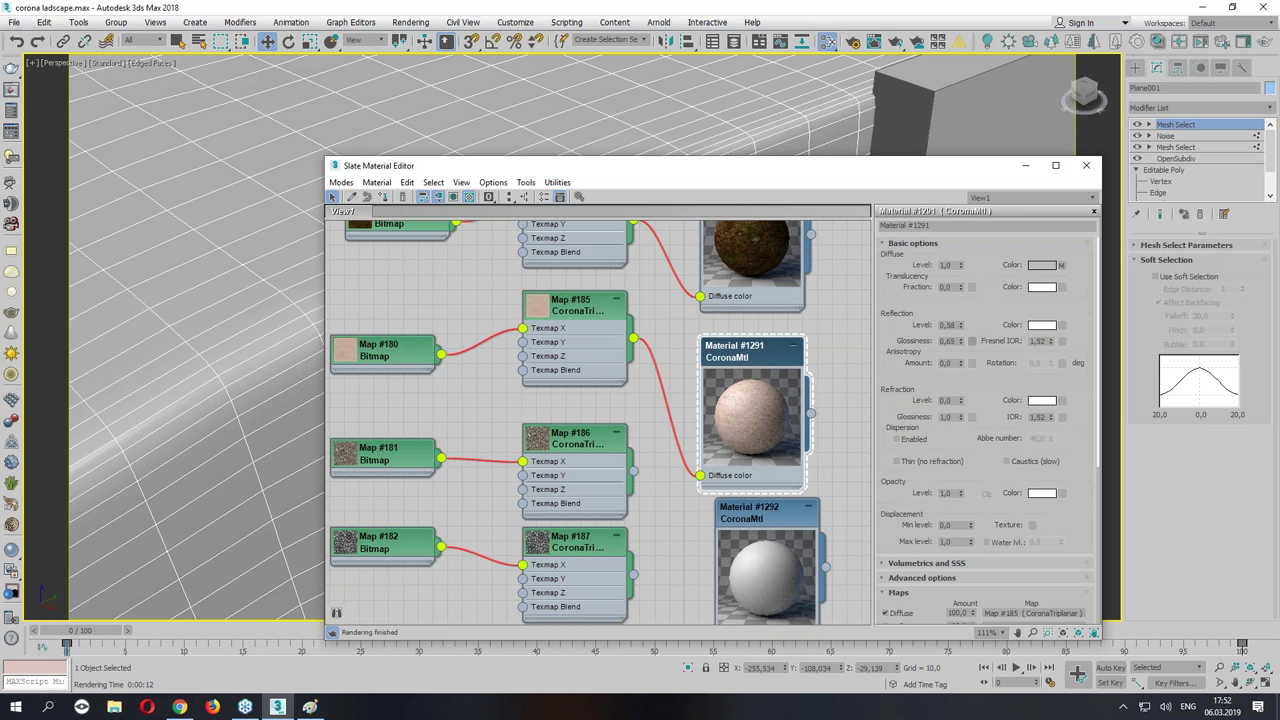
middle_drag(639, 345, 603, 245)
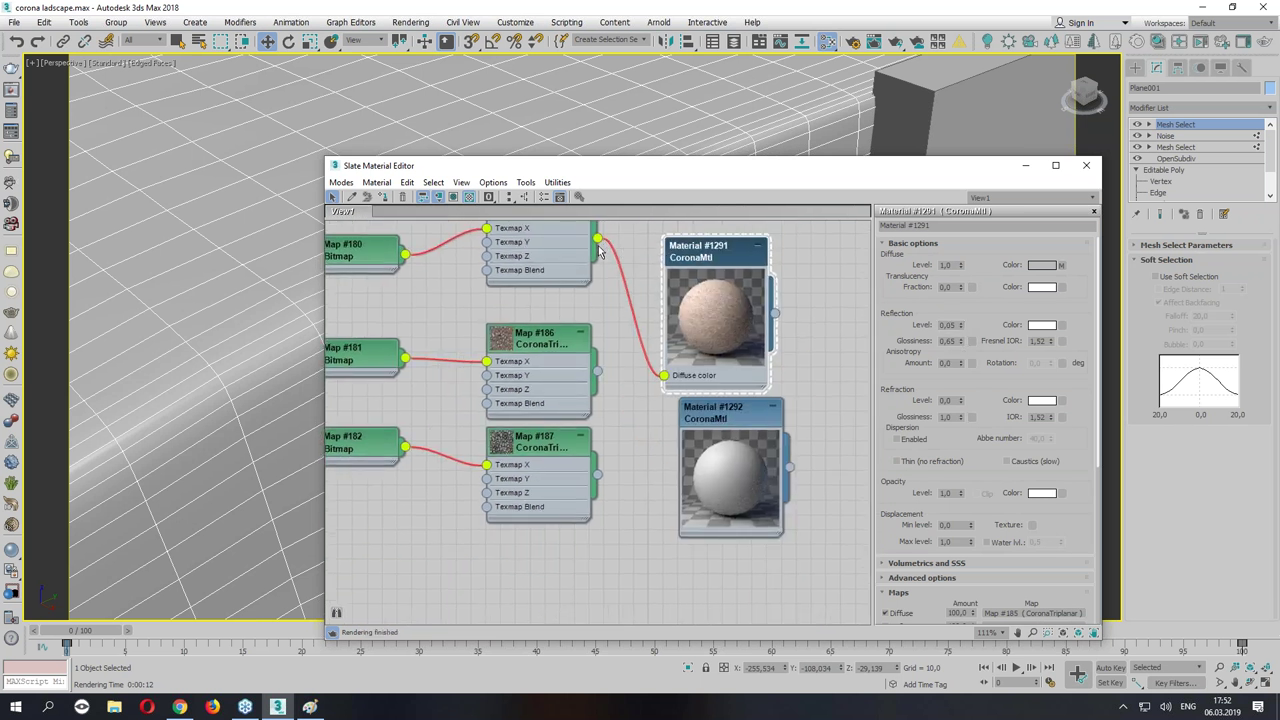
drag(685, 287, 698, 359)
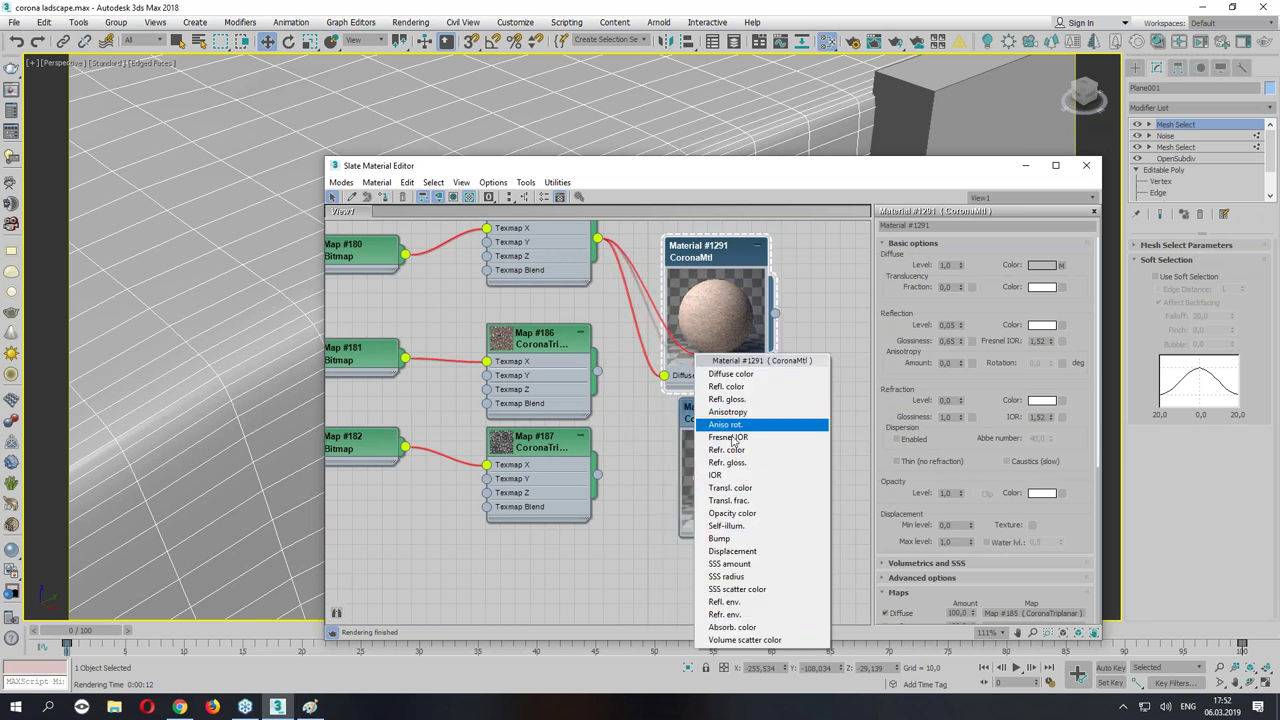
click(724, 539)
Connect Map #186, the stone-wall triplanar map, to Material #1292's diffuse color and bump.
drag(705, 411, 690, 458)
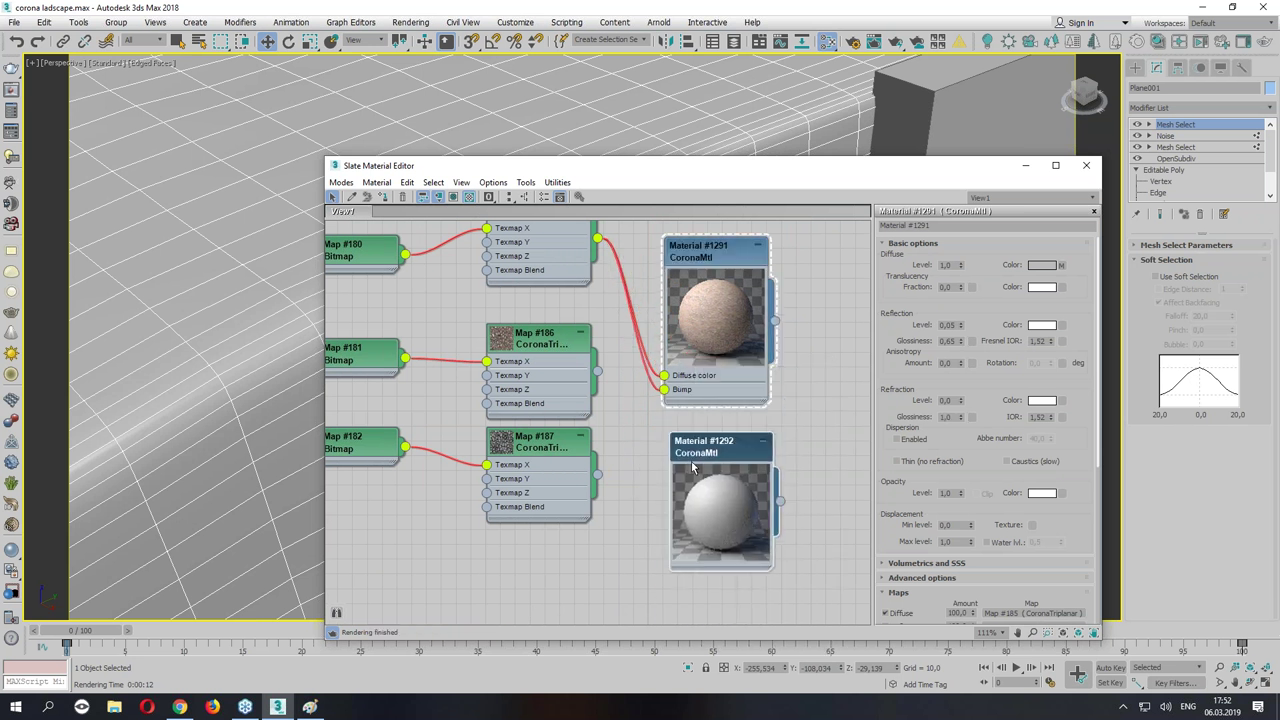
middle_drag(690, 458, 680, 416)
middle_drag(588, 331, 583, 322)
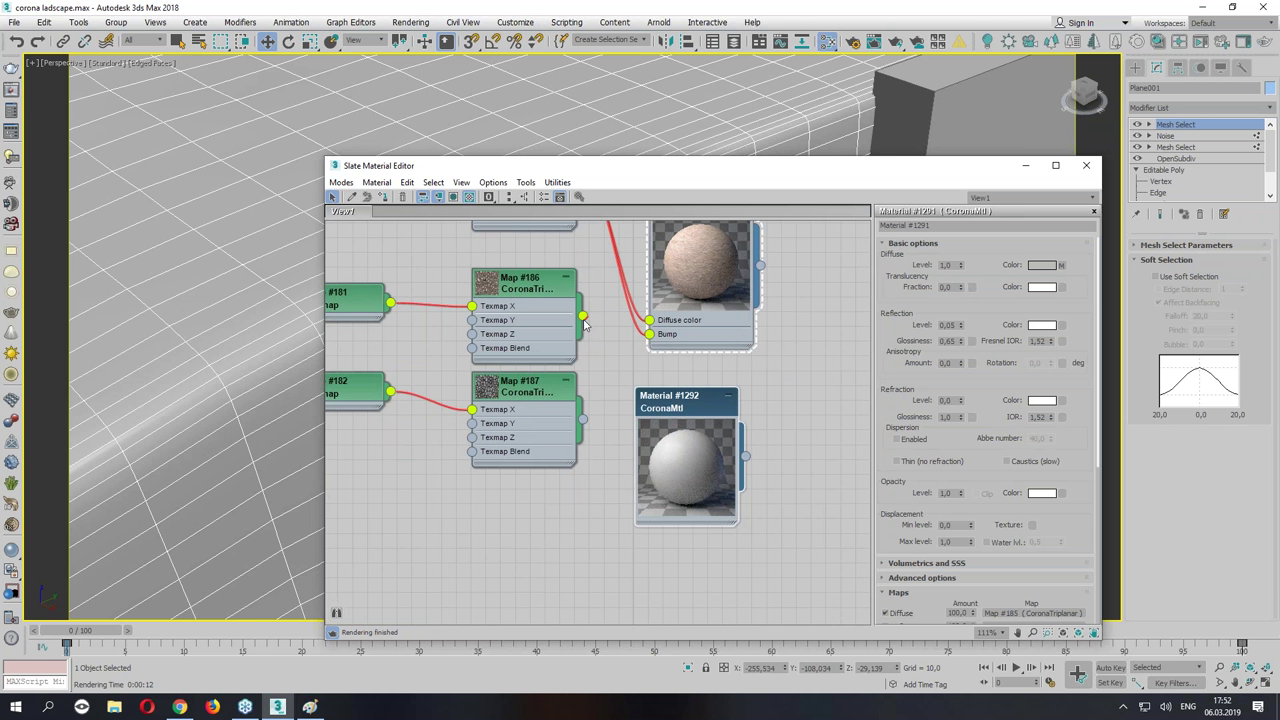
mouse_move(583, 318)
mouse_down()
mouse_move(668, 458)
mouse_move(655, 514)
mouse_up()
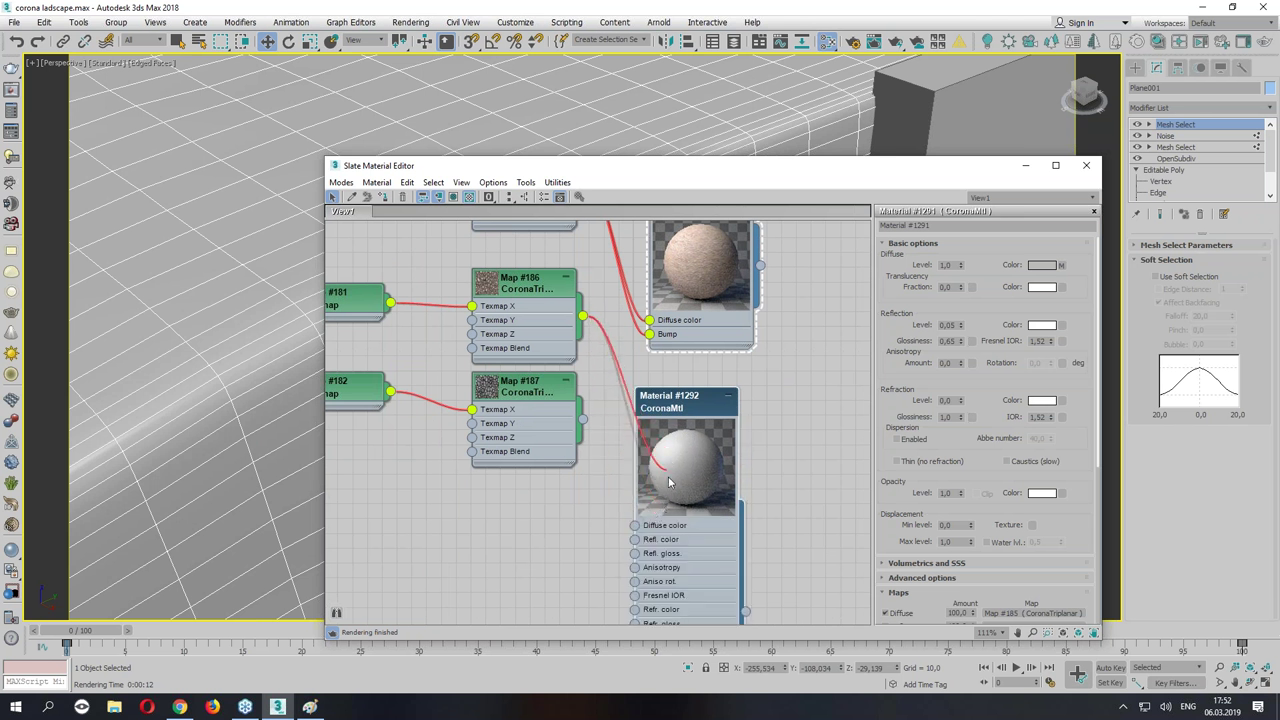
drag(655, 514, 635, 525)
middle_drag(640, 625, 628, 537)
drag(628, 537, 620, 604)
key(h)
middle_drag(594, 270, 575, 335)
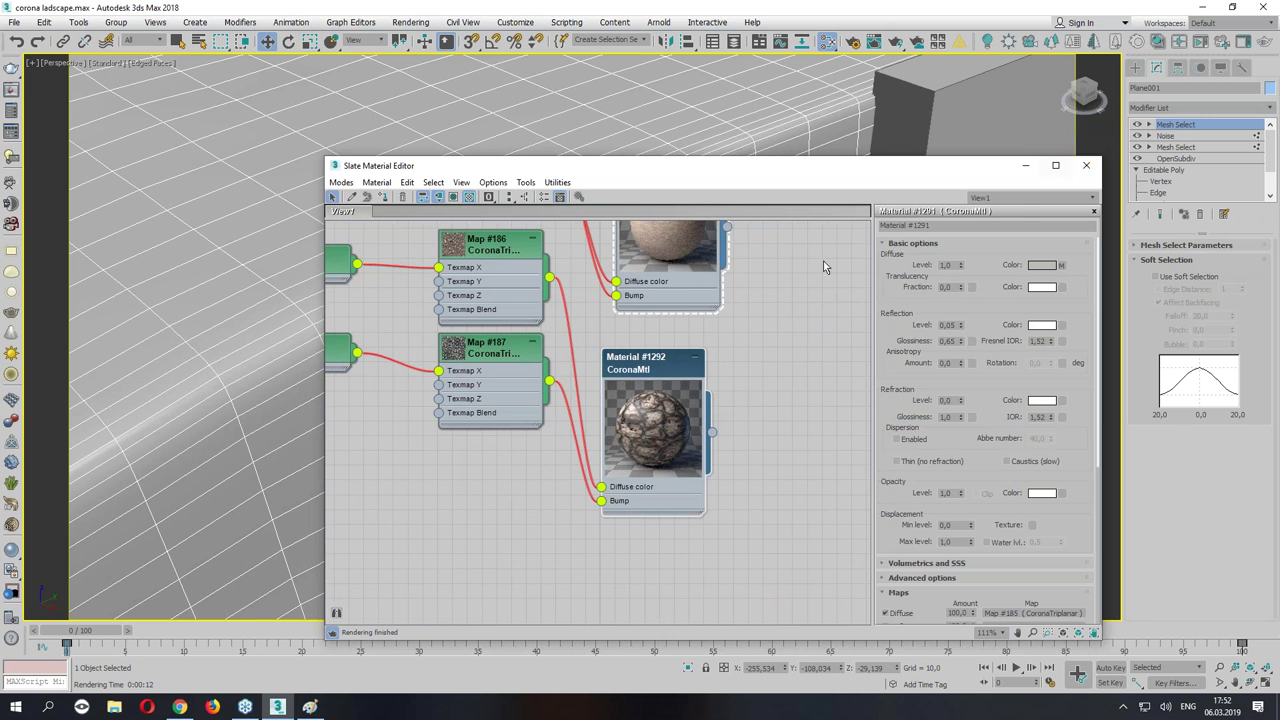
scroll(752, 429, down, 2)
scroll(752, 429, down, 2)
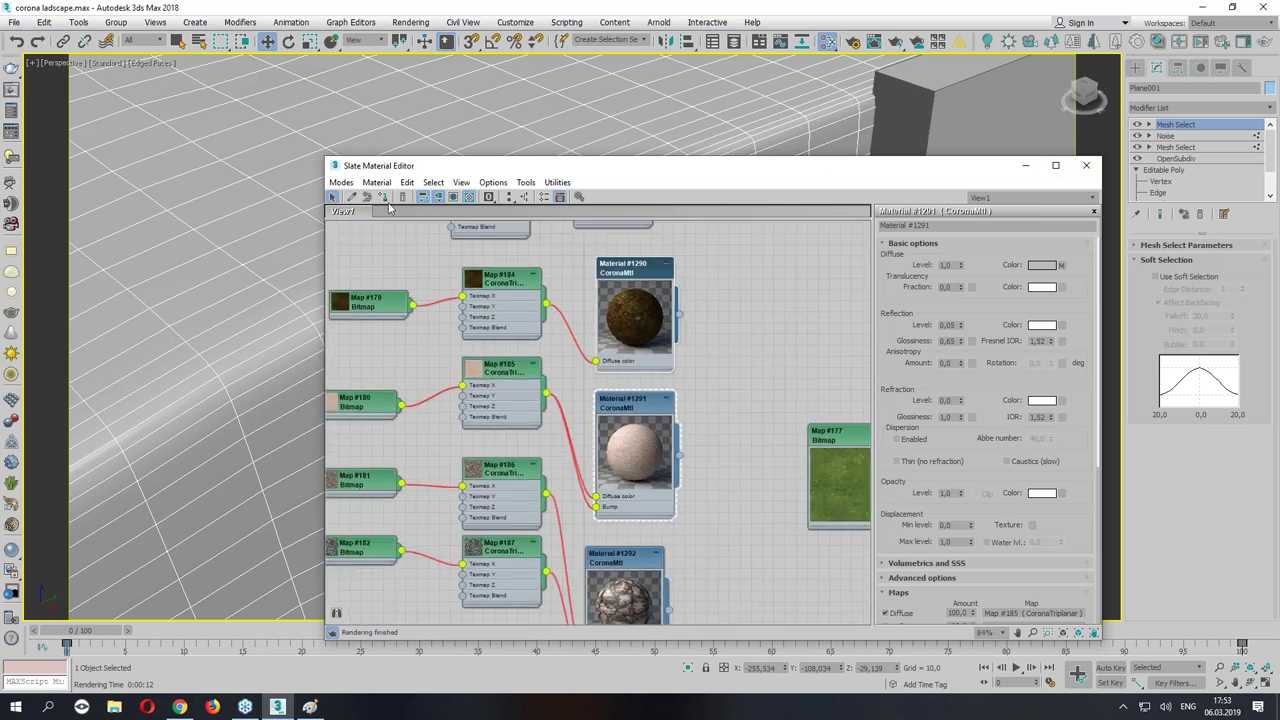
Set Material #1290's diffuse color to brown in the Color Selector.
click(619, 279)
click(1042, 265)
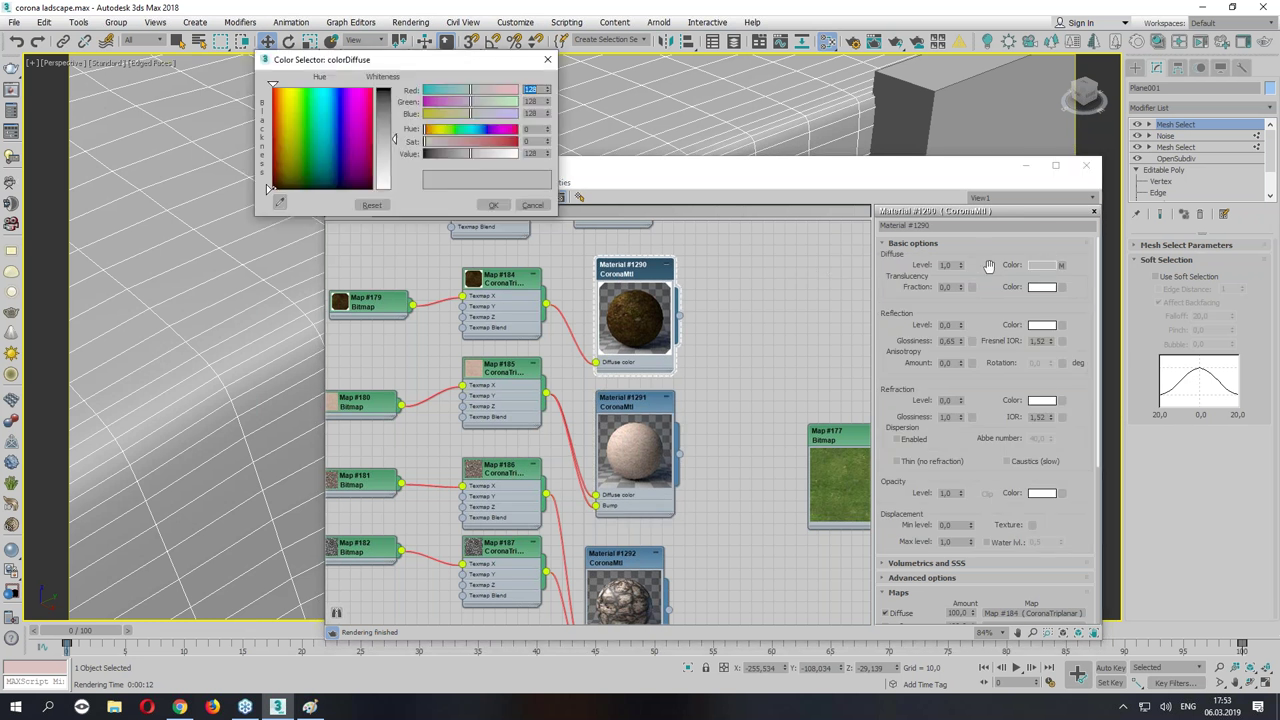
drag(458, 146, 443, 155)
click(460, 154)
click(493, 205)
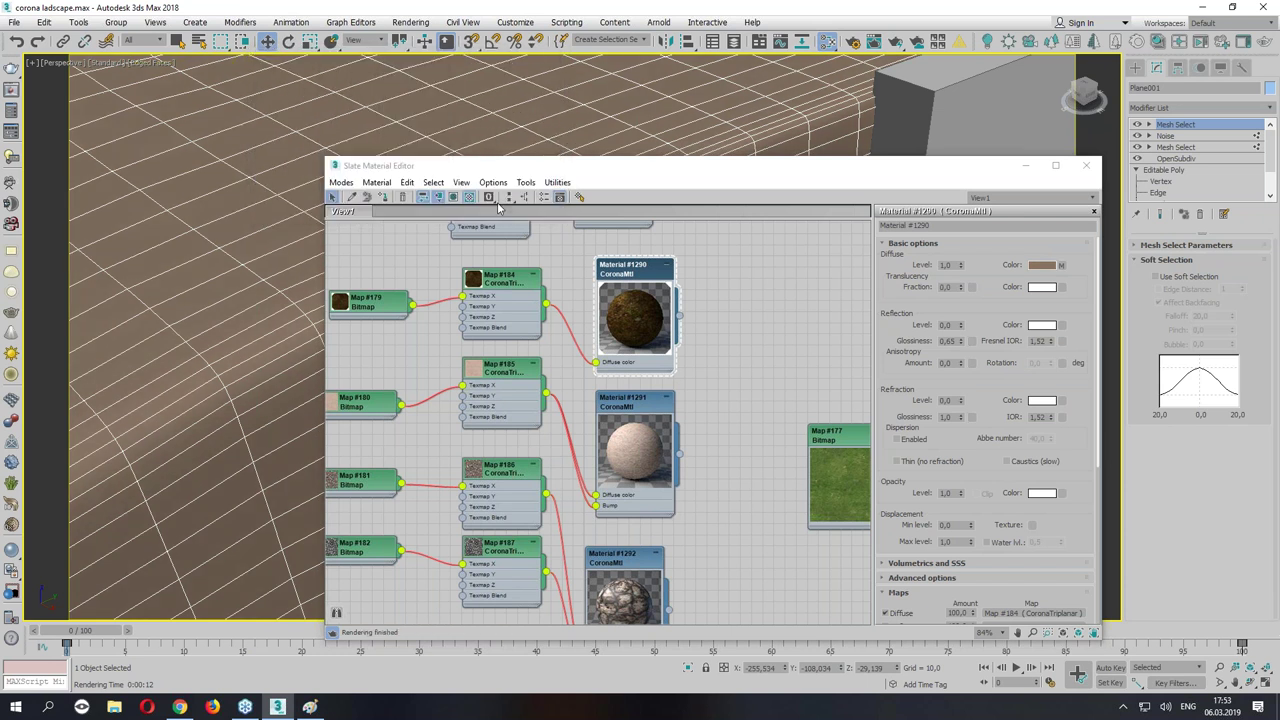
Close the Slate Material Editor and view the whole terrain.
click(1086, 165)
scroll(963, 217, down, 5)
scroll(662, 283, up, 3)
scroll(662, 283, down, 5)
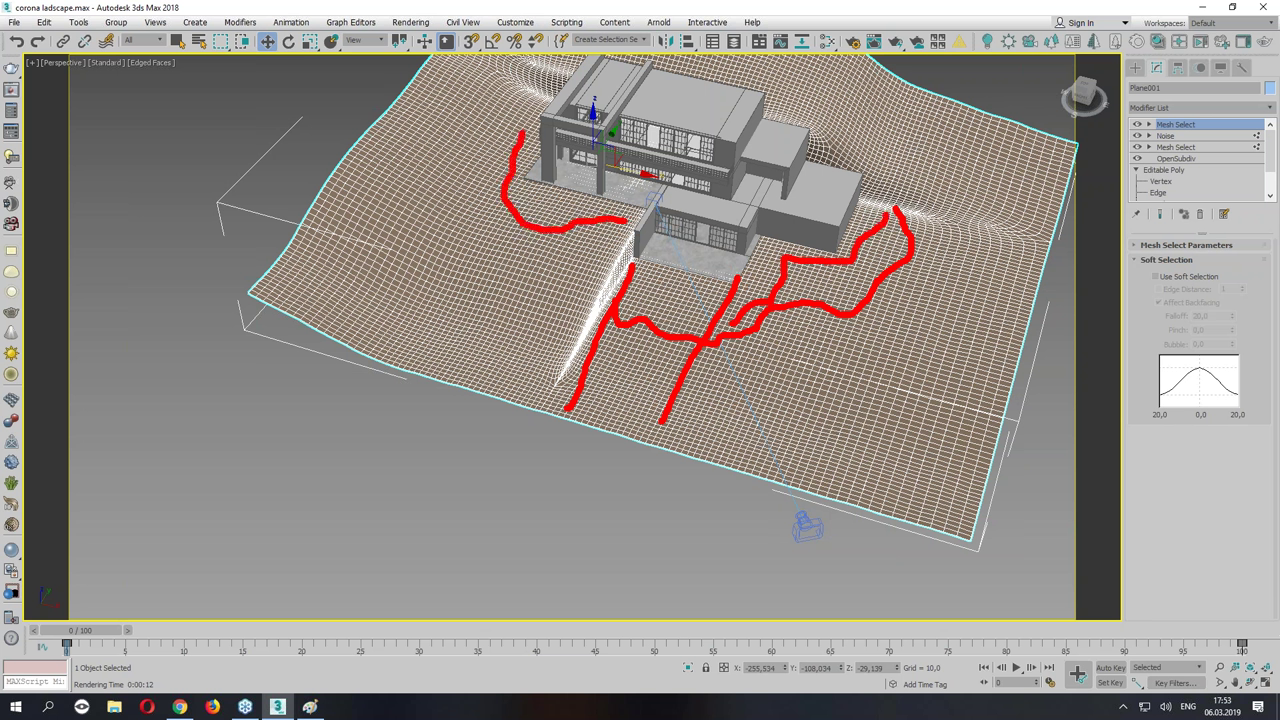
Add a VertexPaint modifier on top of the terrain's modifier stack.
middle_drag(729, 301, 693, 337)
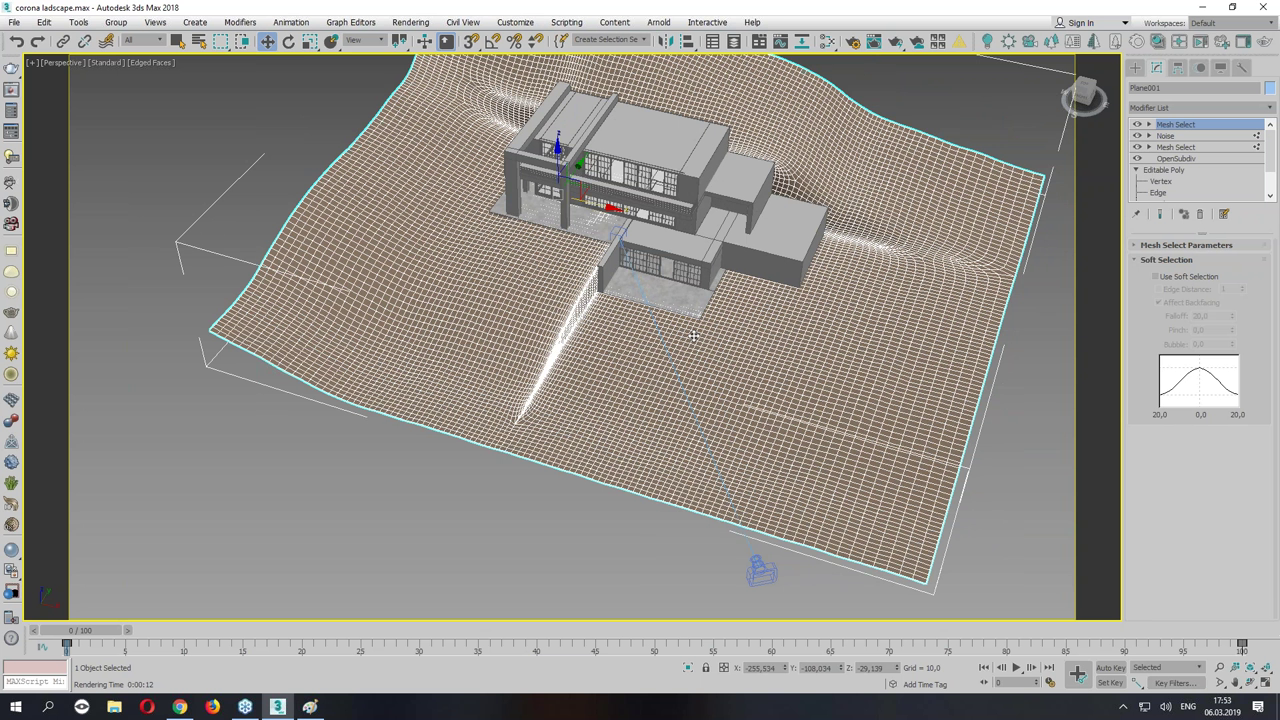
click(1138, 171)
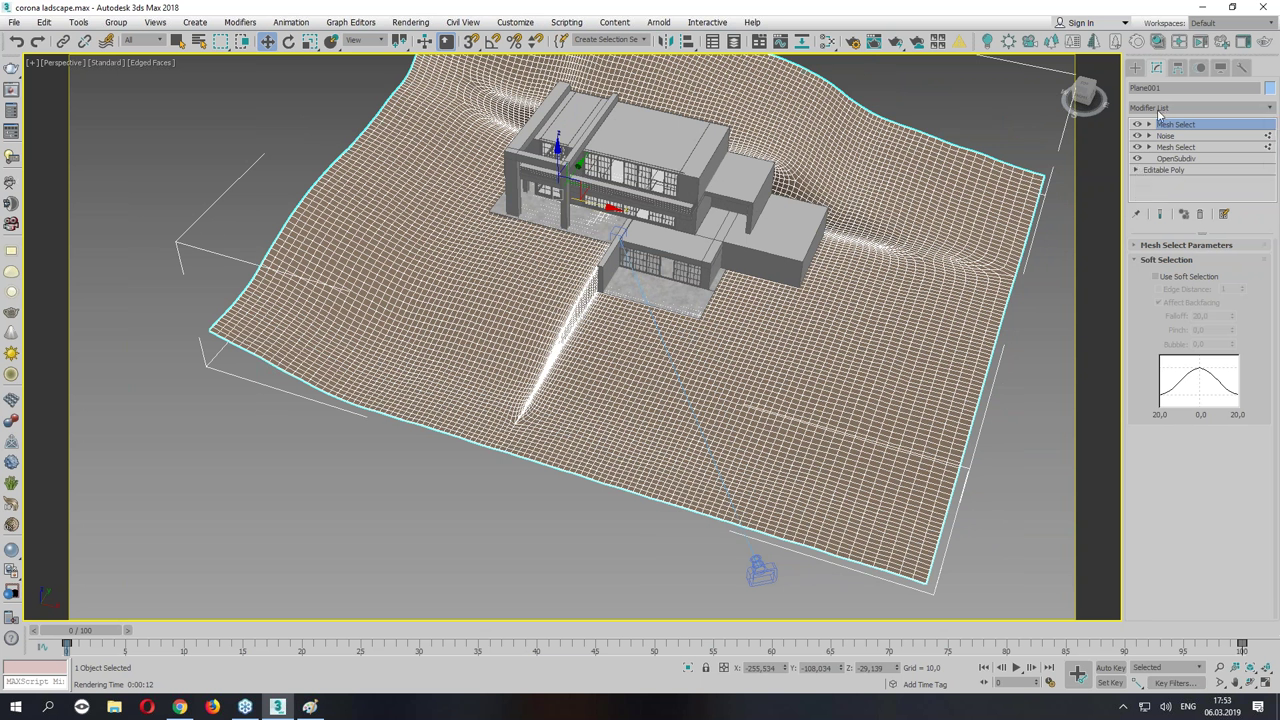
click(1160, 108)
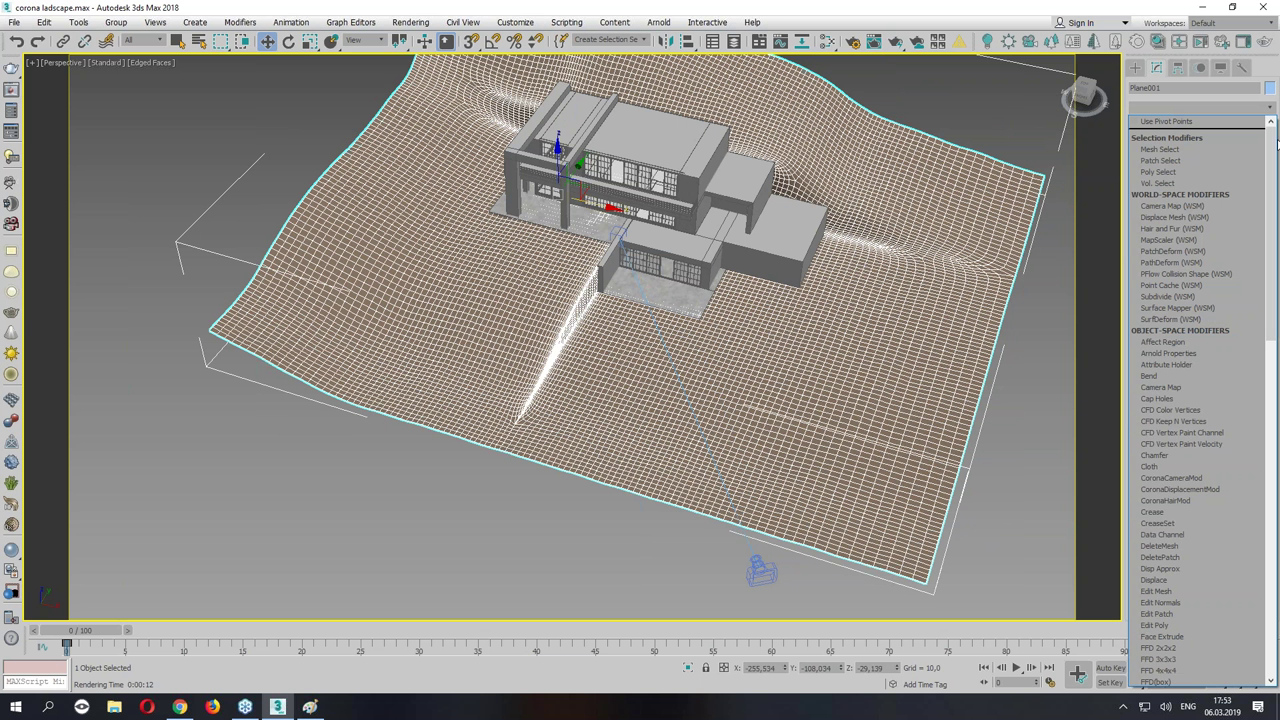
drag(1271, 143, 1271, 478)
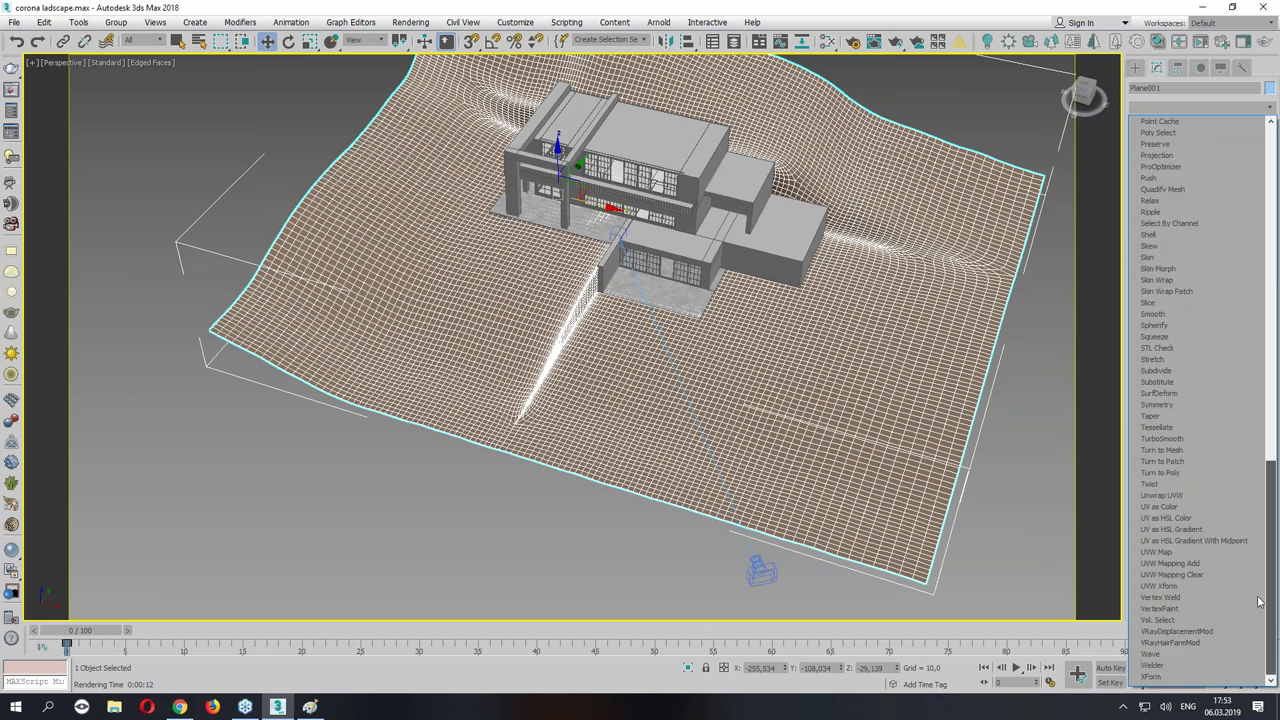
click(1160, 609)
drag(32, 76, 173, 57)
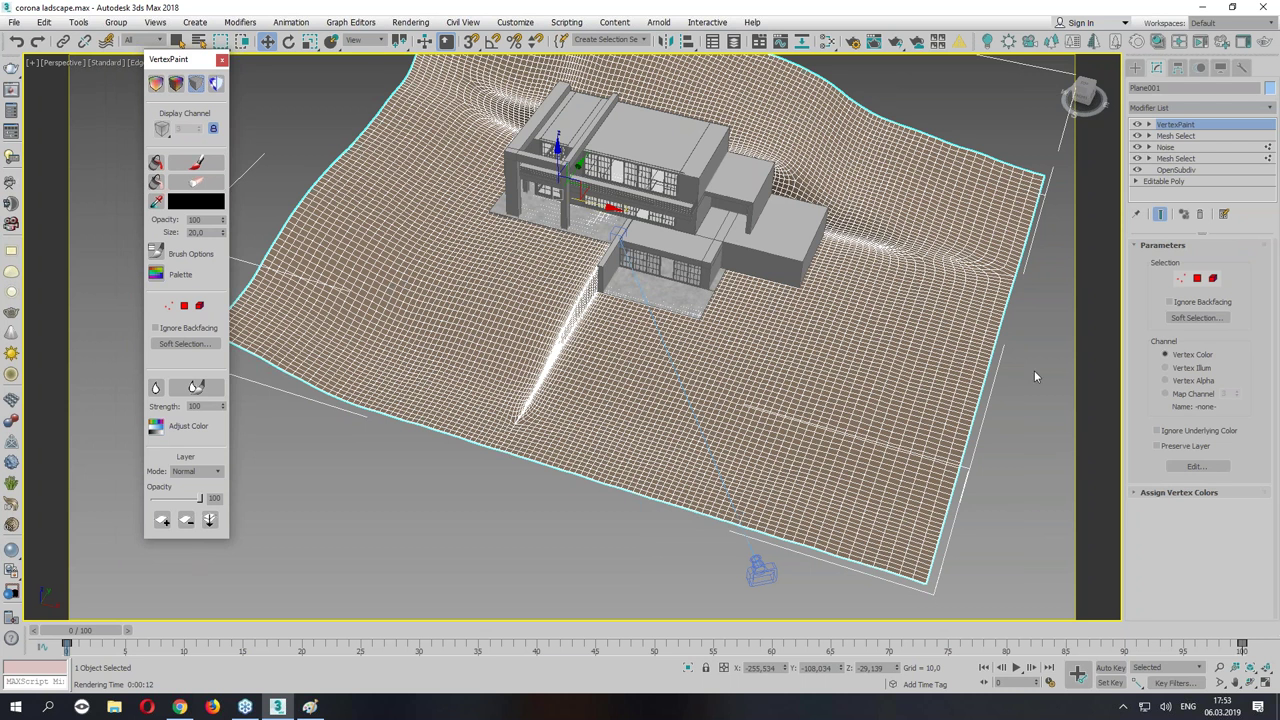
Switch the VertexPaint channel to Map Channel 3.
key(ctrl+1)
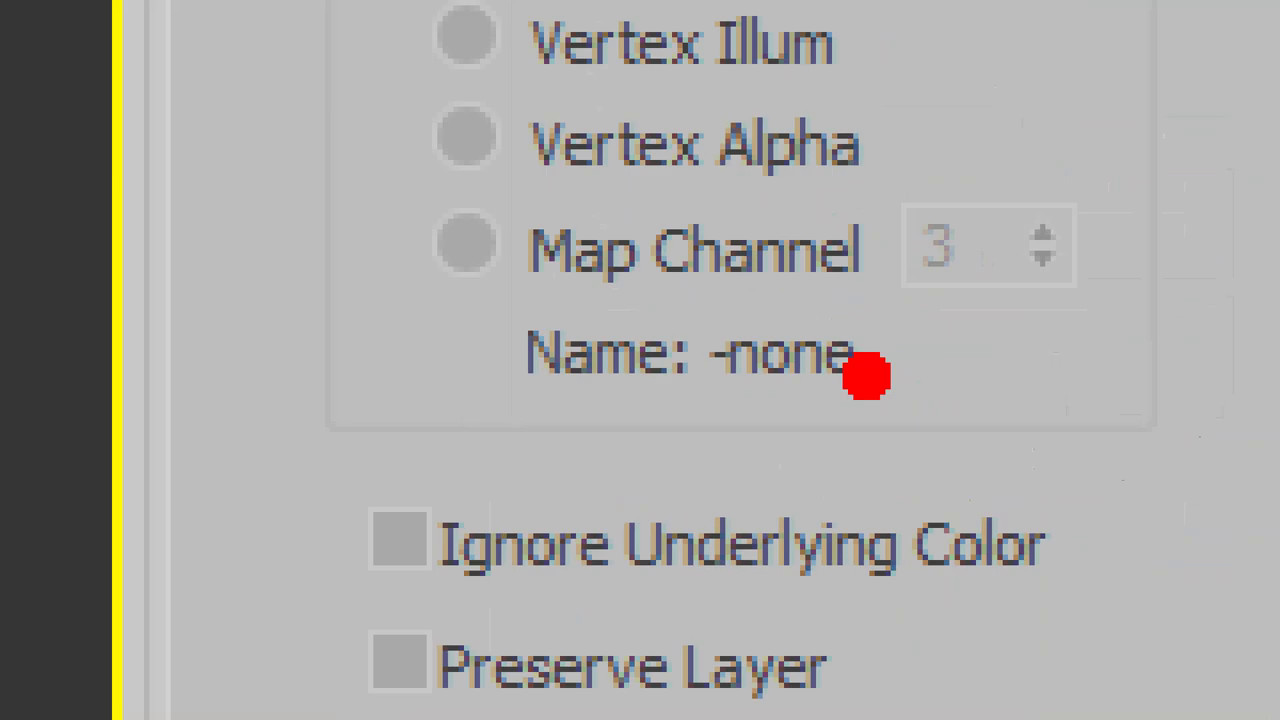
drag(1160, 407, 1268, 405)
key(Escape)
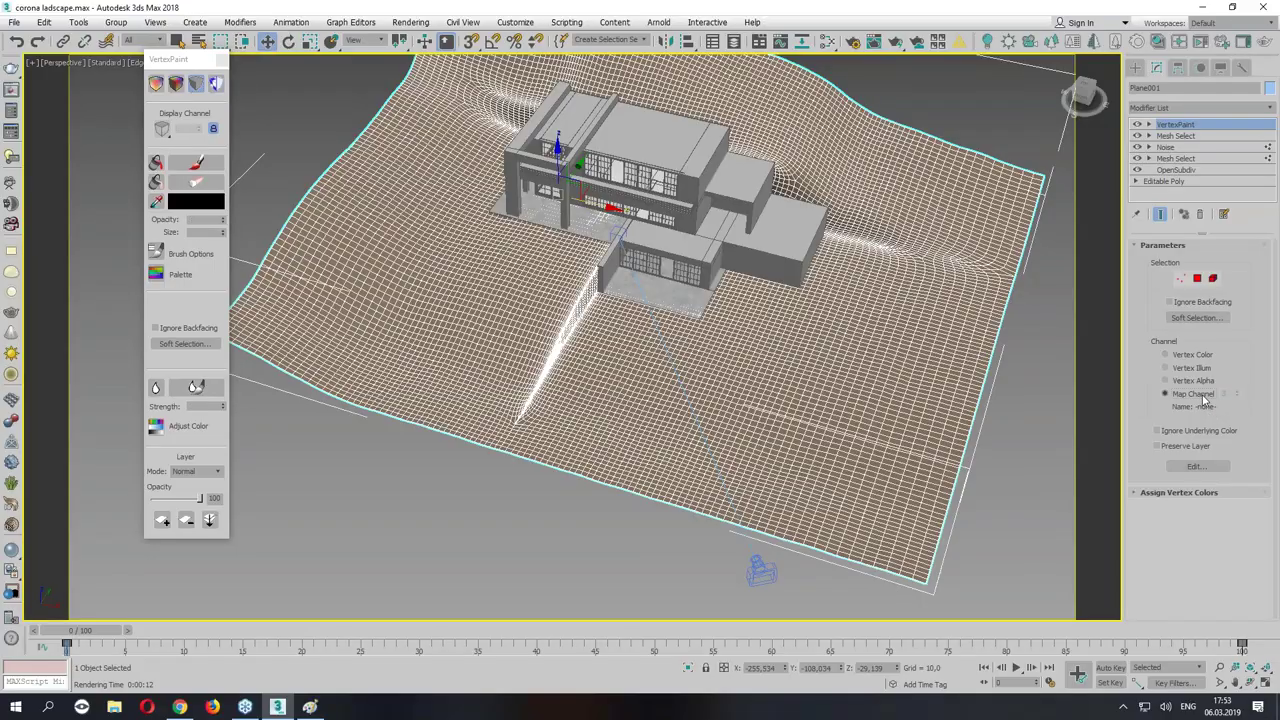
key(ctrl+1)
drag(1154, 406, 1271, 405)
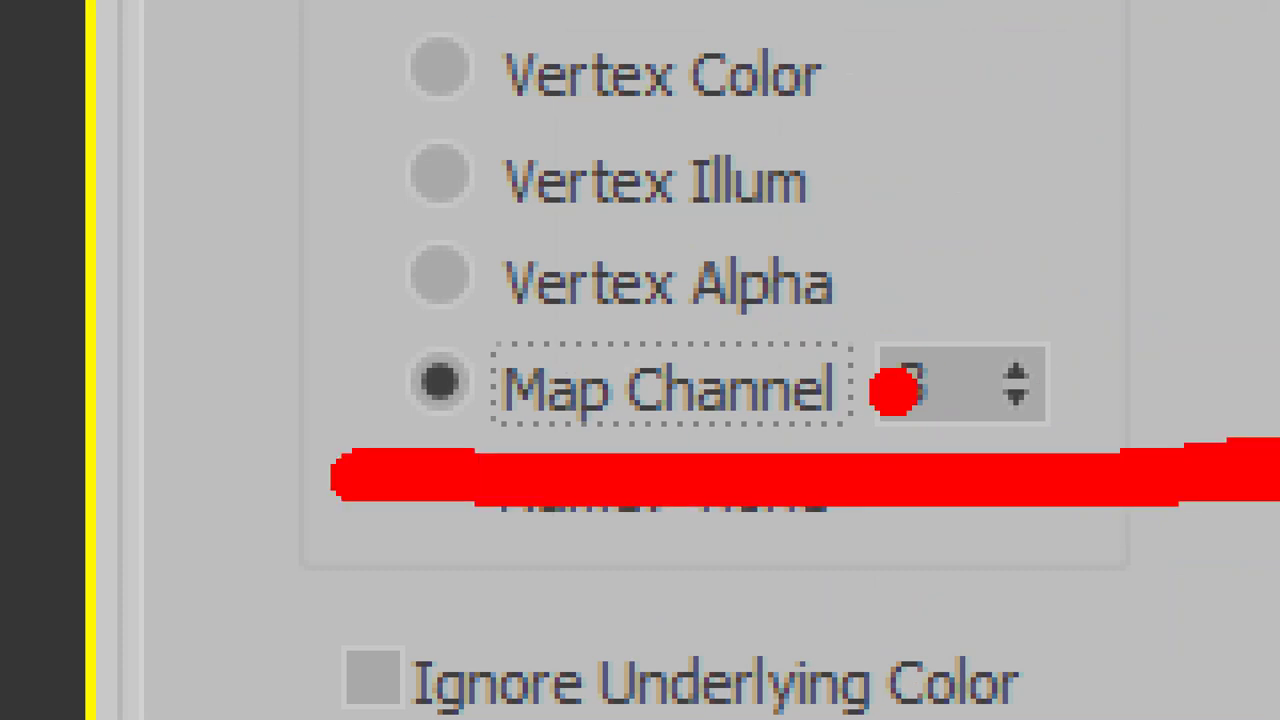
Display the terrain's channel-3 mask, enable Paint, and choose white (255, 255, 255) as the paint colour.
key(Escape)
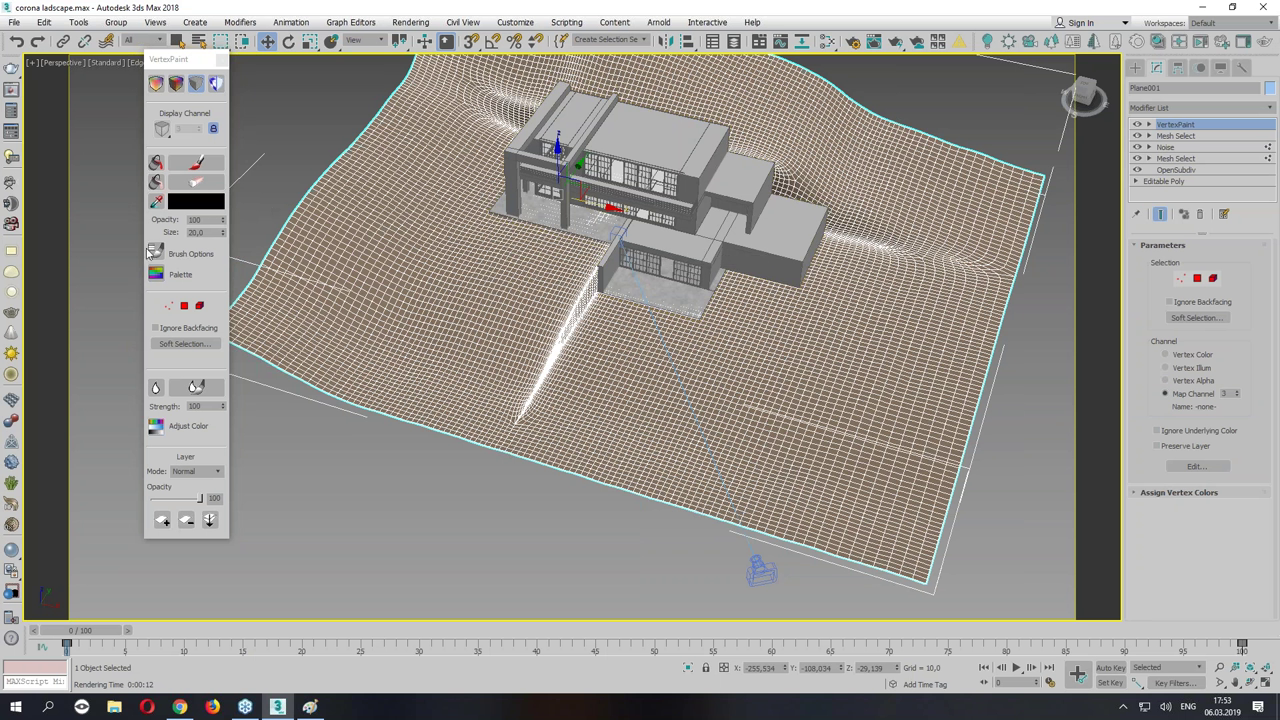
click(176, 86)
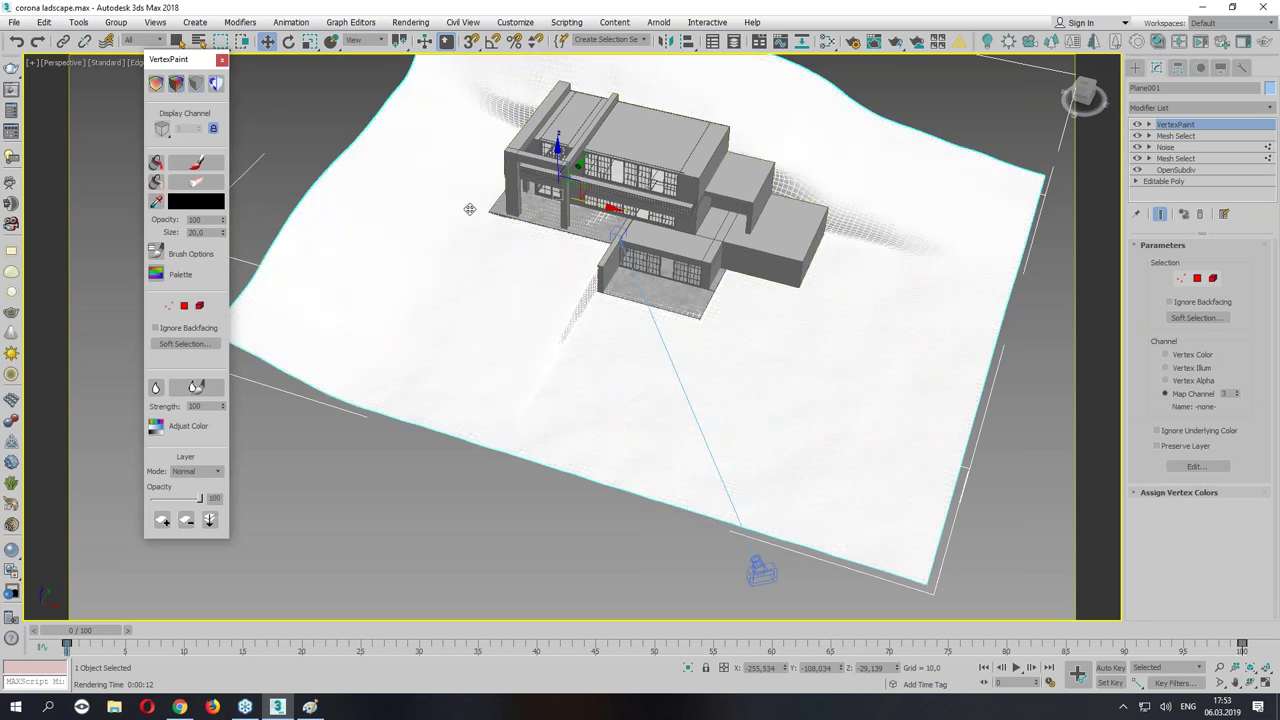
click(157, 163)
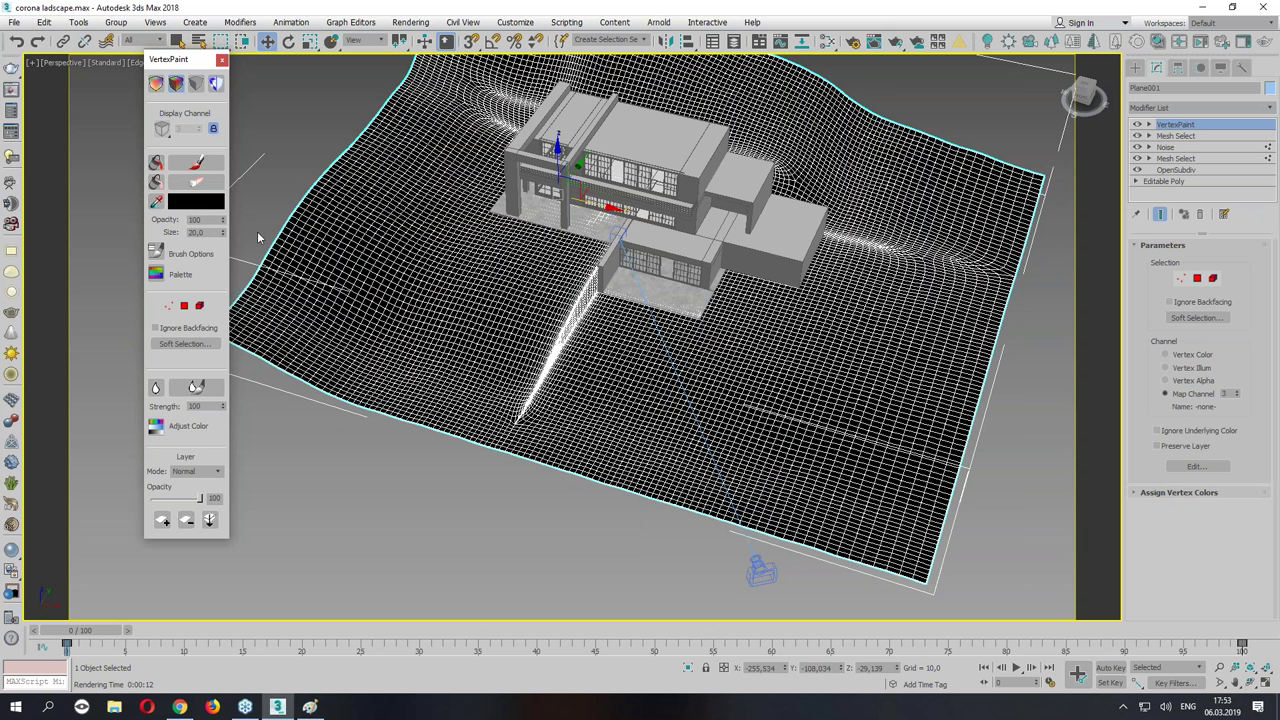
click(198, 158)
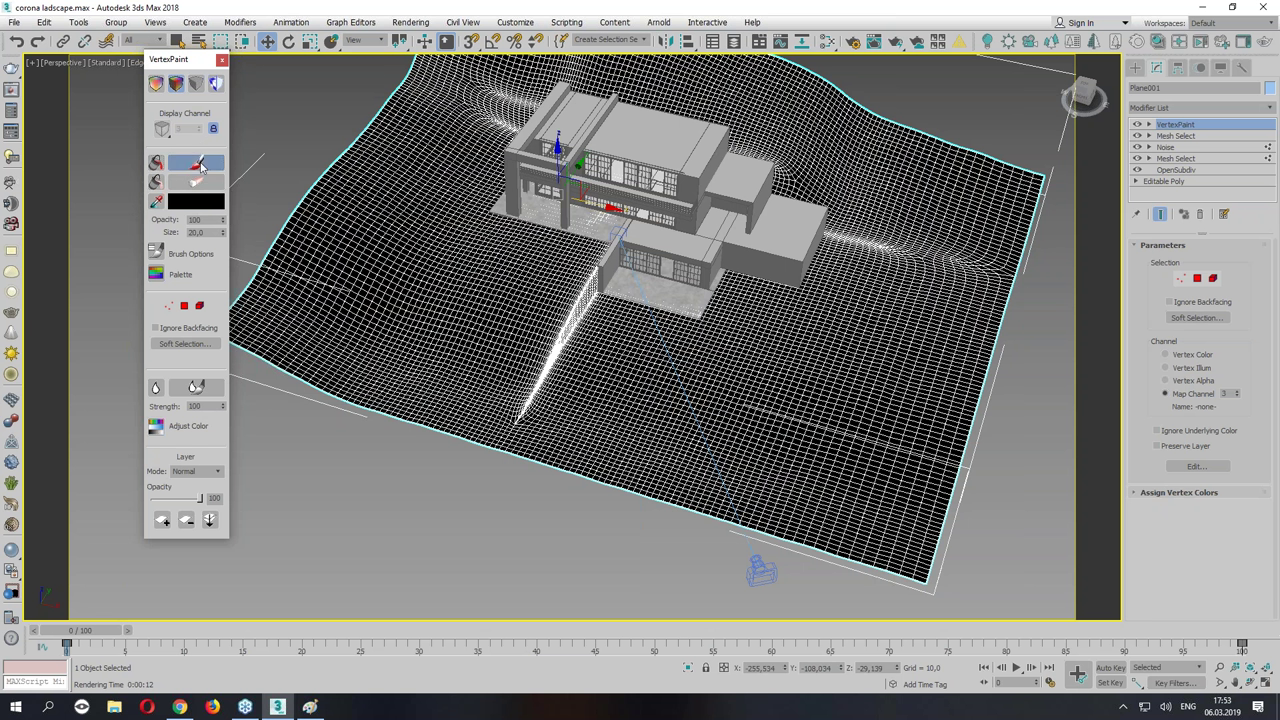
click(196, 202)
click(391, 190)
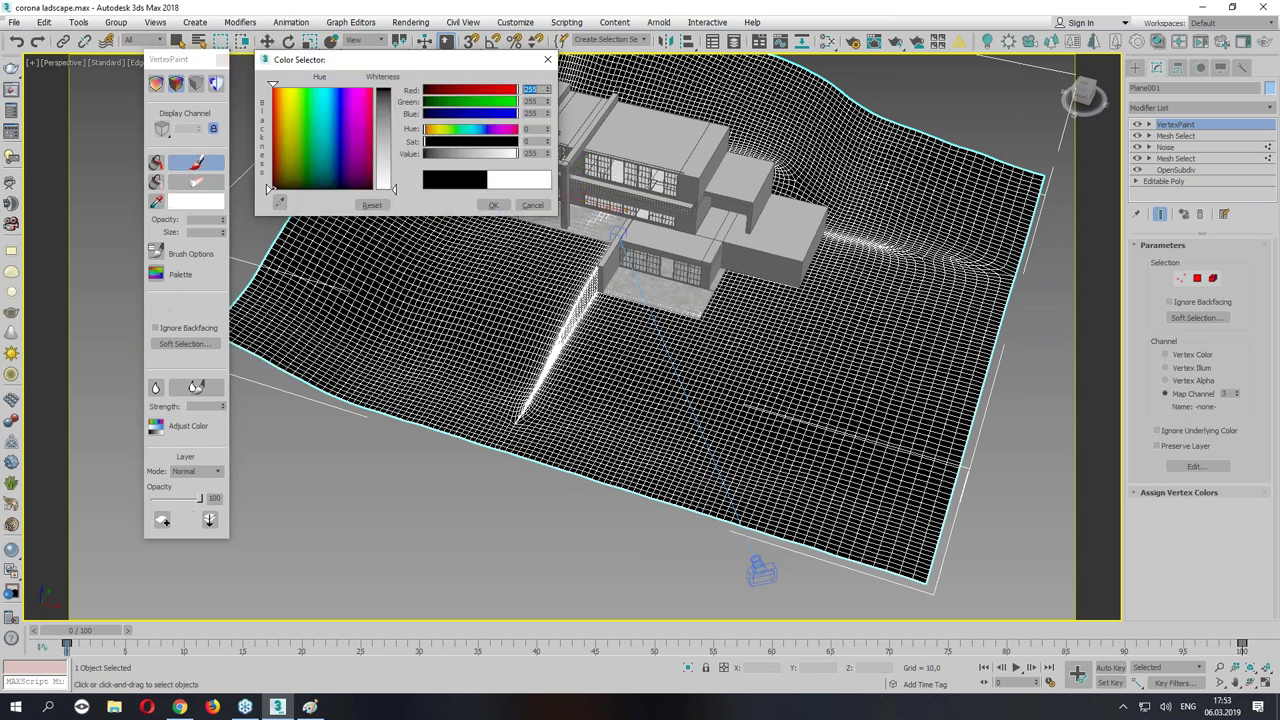
click(493, 205)
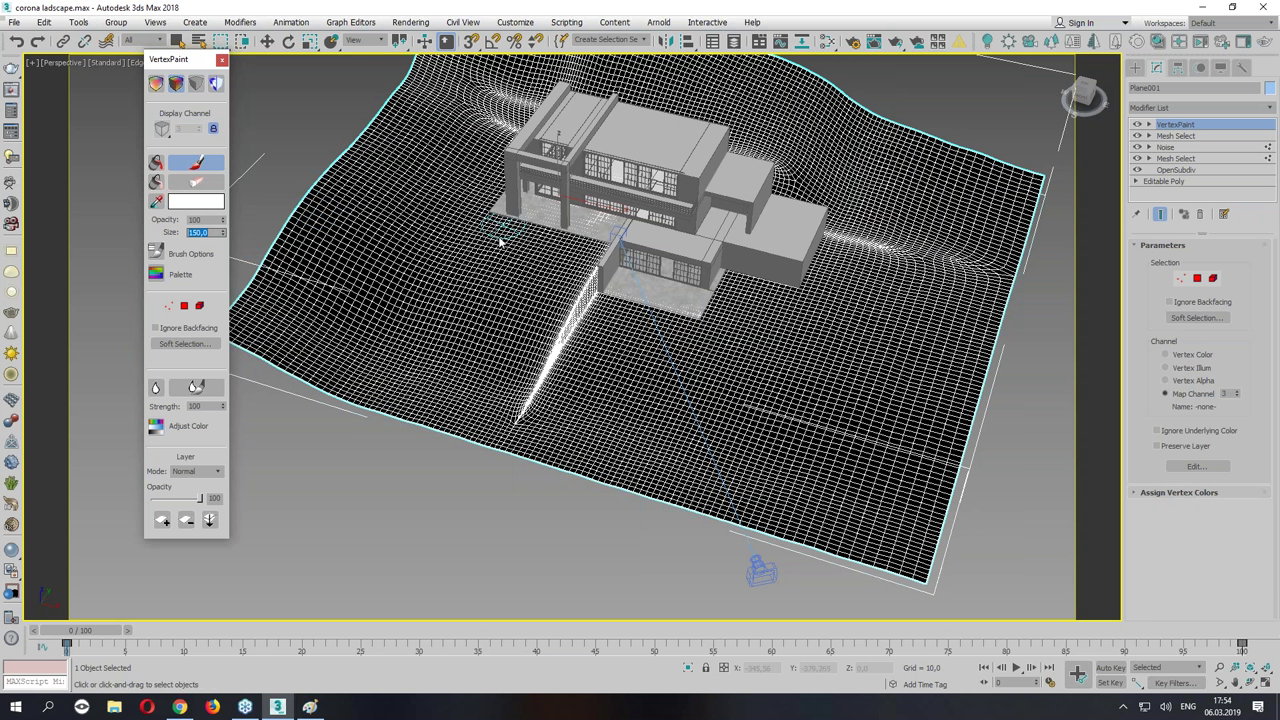
Paint white mask beside the house along its left and front edges.
scroll(500, 234, up, 4)
mouse_move(488, 200)
mouse_down()
mouse_move(535, 215)
mouse_move(575, 258)
mouse_move(591, 231)
mouse_move(600, 257)
mouse_up()
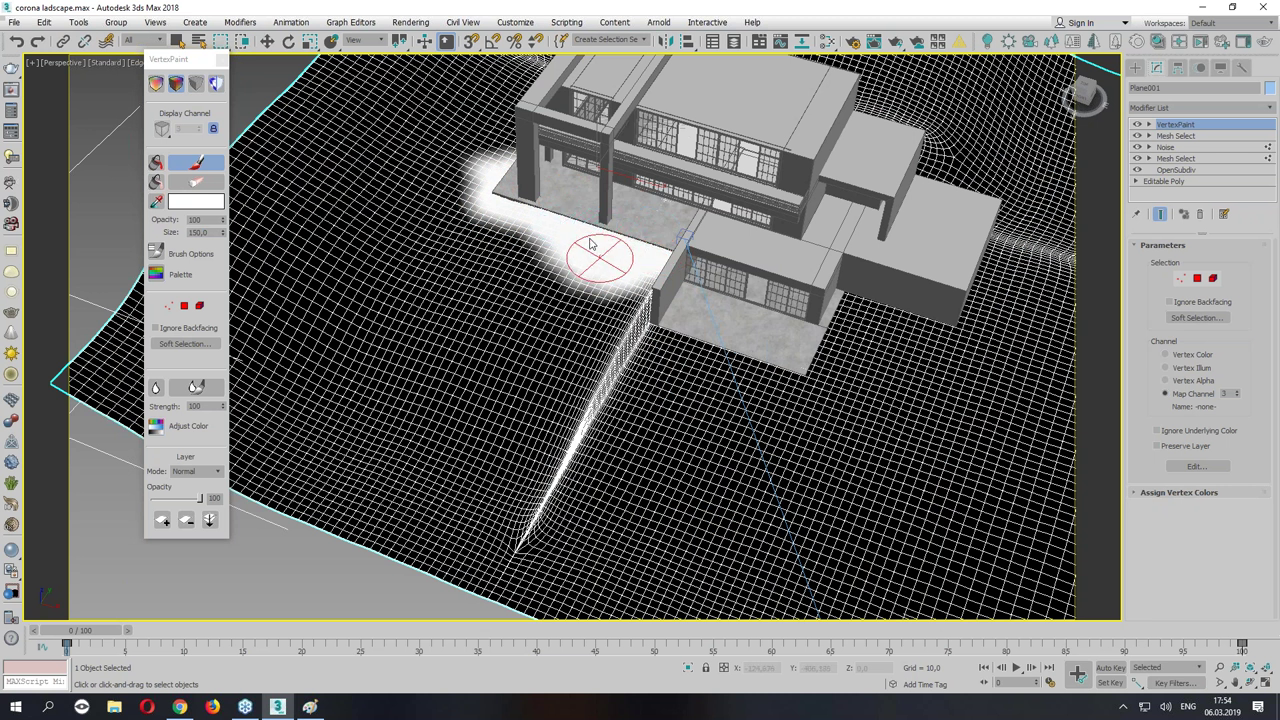
alt+middle_drag(600, 257, 547, 285)
drag(481, 410, 487, 401)
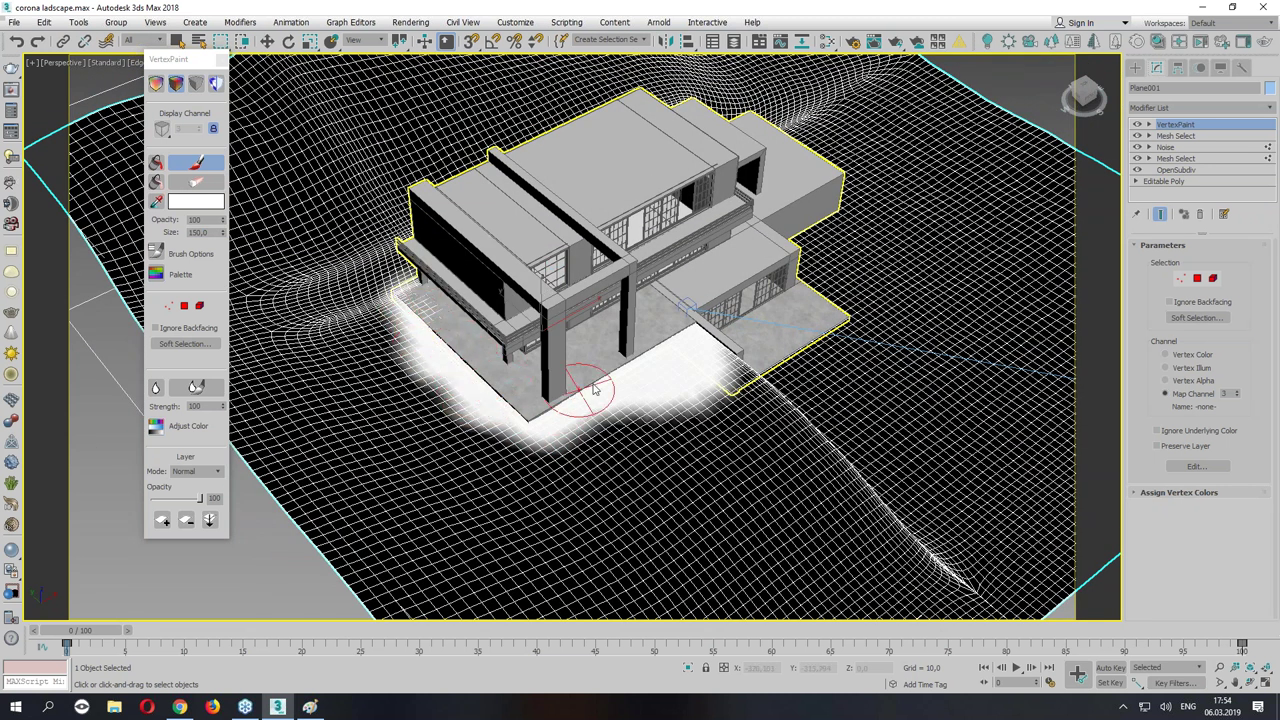
drag(487, 401, 634, 366)
alt+middle_drag(634, 366, 562, 338)
mouse_move(562, 338)
mouse_down()
mouse_move(721, 343)
mouse_move(873, 228)
mouse_move(820, 288)
mouse_up()
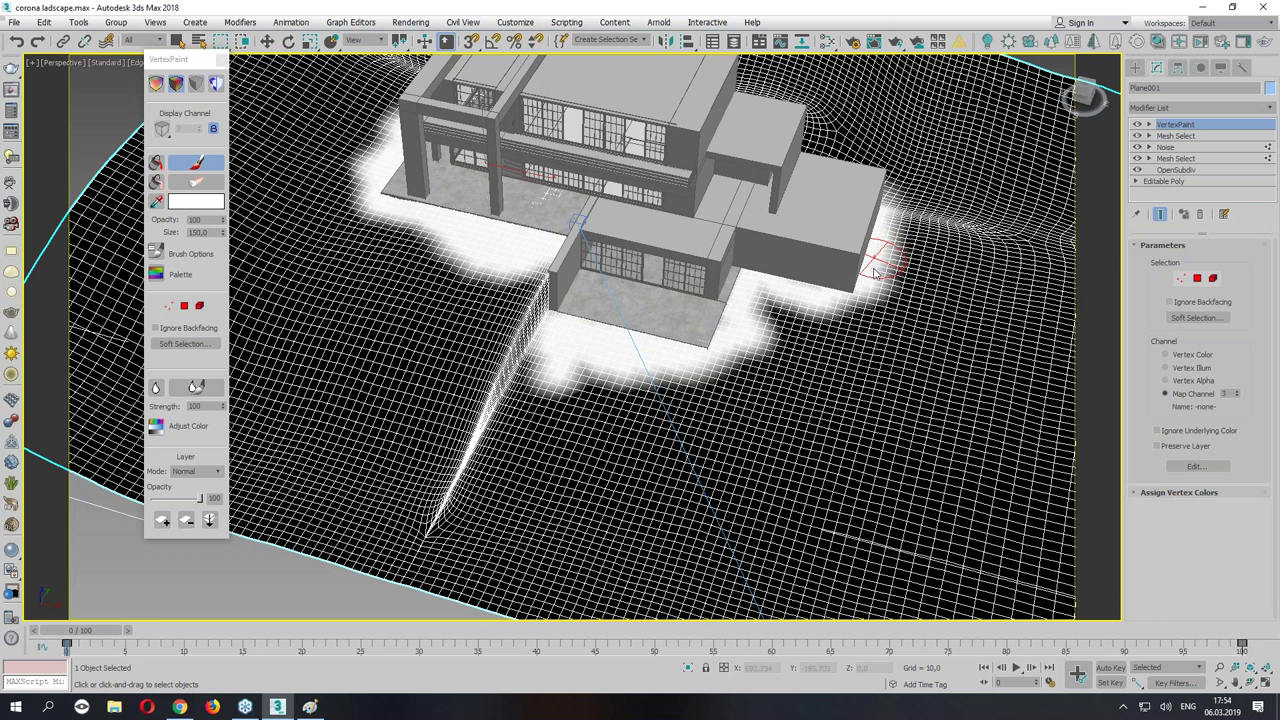
Whiten the ground beside the house's right side, then pick black as paint colour.
mouse_move(883, 218)
mouse_down()
mouse_move(757, 309)
mouse_move(623, 357)
mouse_move(535, 370)
mouse_move(525, 398)
mouse_move(600, 366)
mouse_up()
alt+middle_drag(785, 315, 760, 340)
scroll(760, 360, up, 4)
alt+middle_drag(648, 363, 630, 355)
click(176, 200)
drag(370, 160, 272, 190)
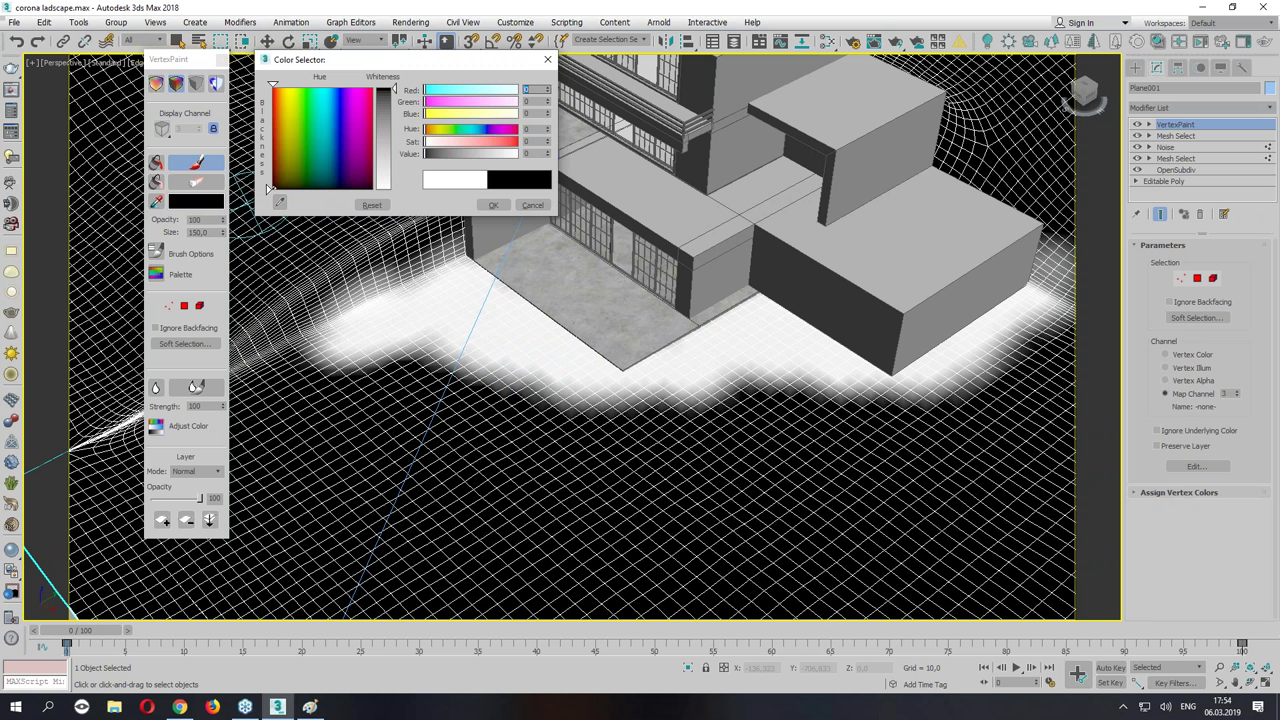
Trim the mask's front edge with black paint, then exit painting and close the VertexPaint tools.
click(495, 205)
drag(370, 340, 563, 400)
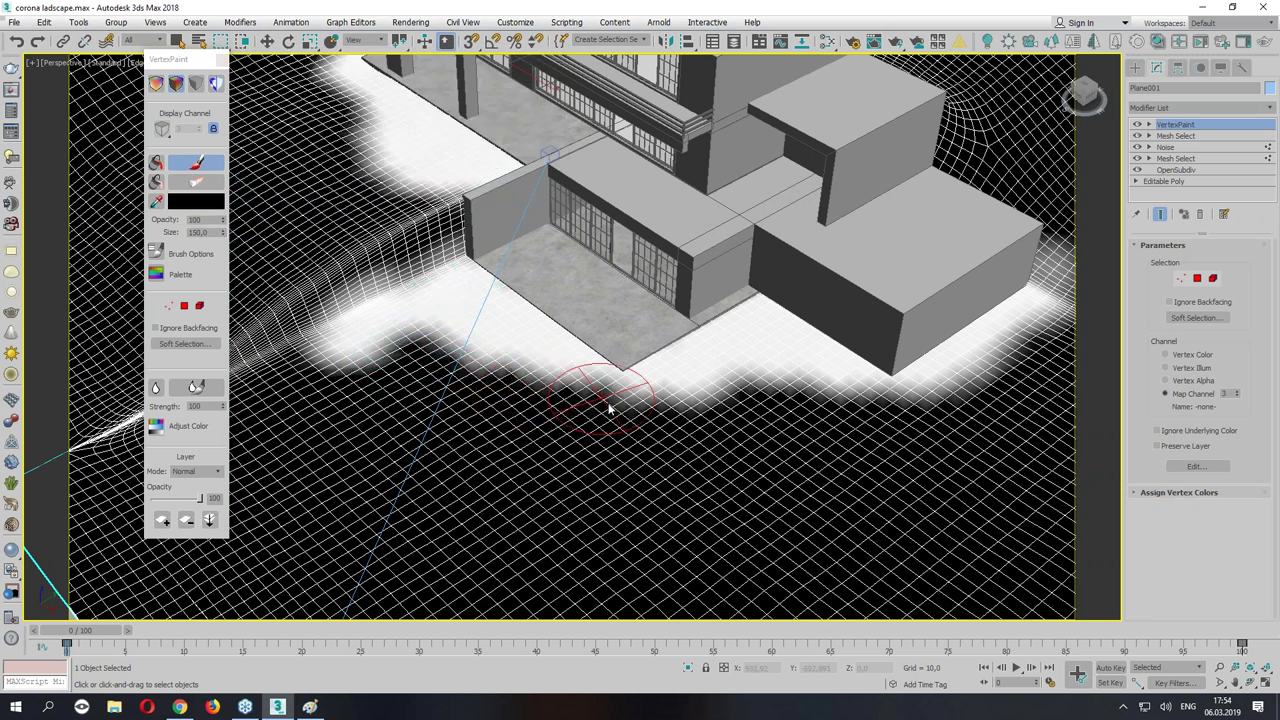
alt+middle_drag(743, 429, 447, 404)
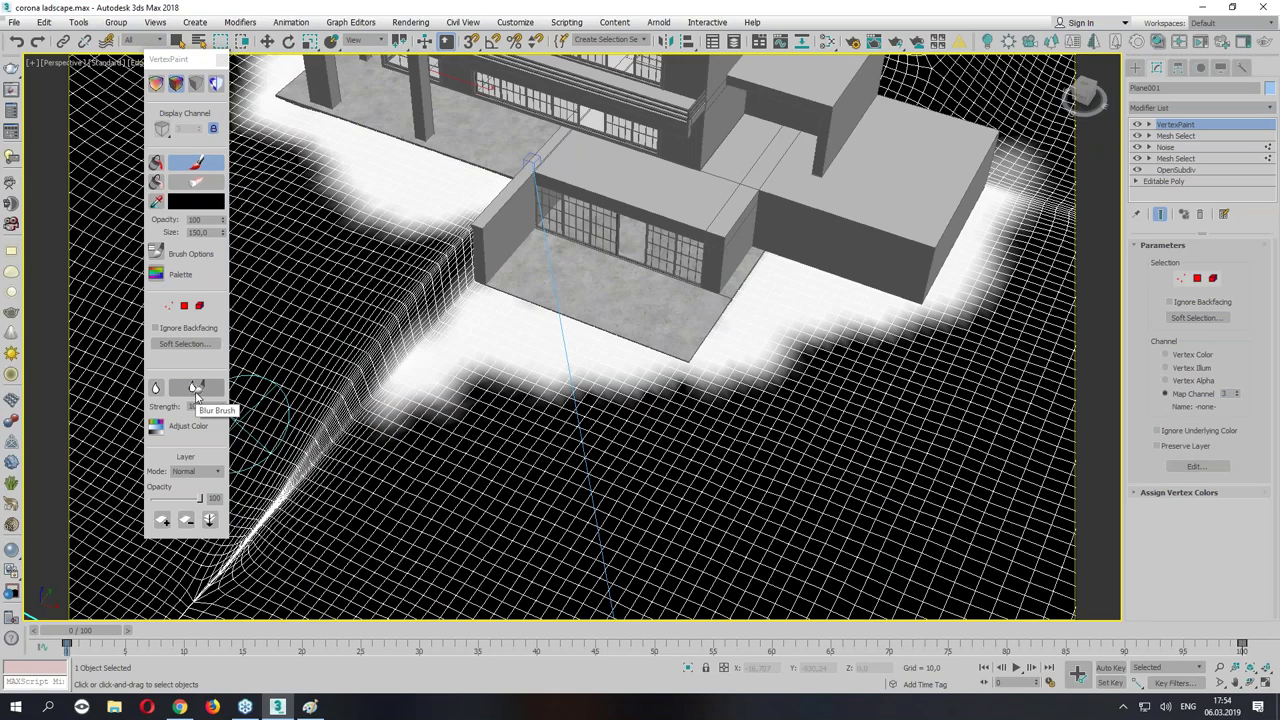
click(196, 396)
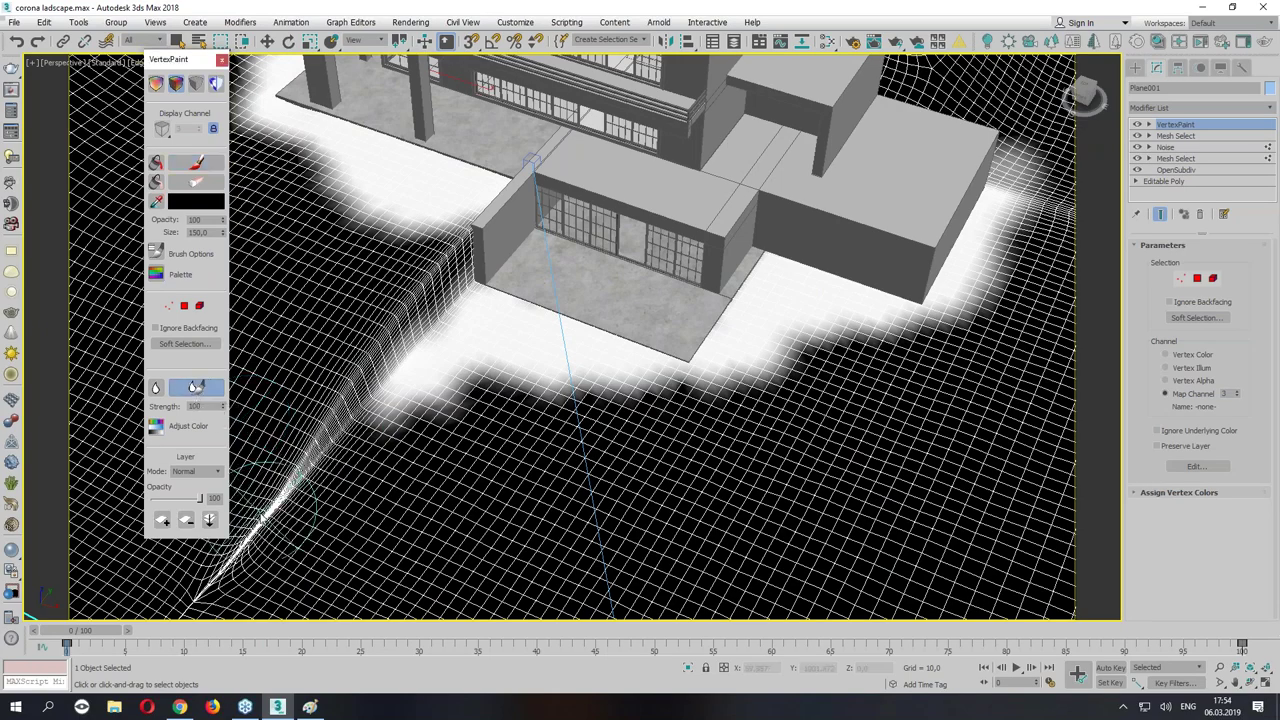
key(w)
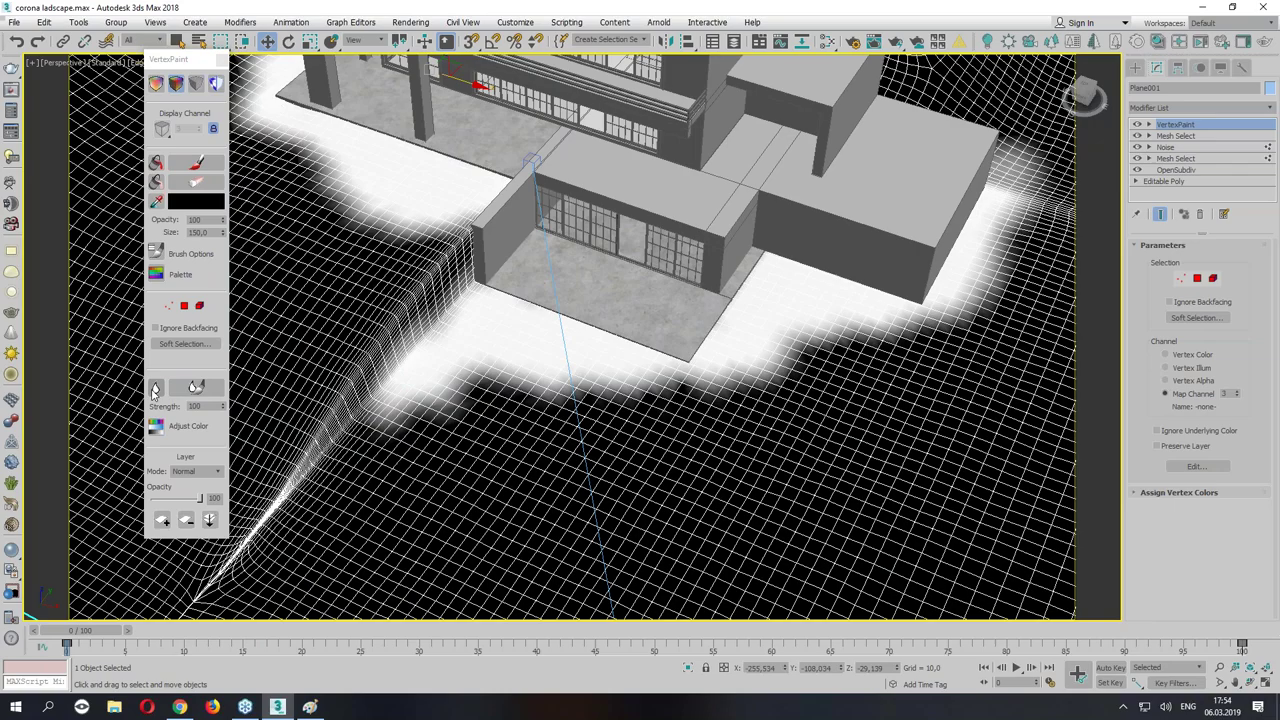
click(221, 60)
mouse_move(351, 274)
alt+middle_down()
mouse_move(345, 259)
mouse_move(380, 250)
alt+middle_up()
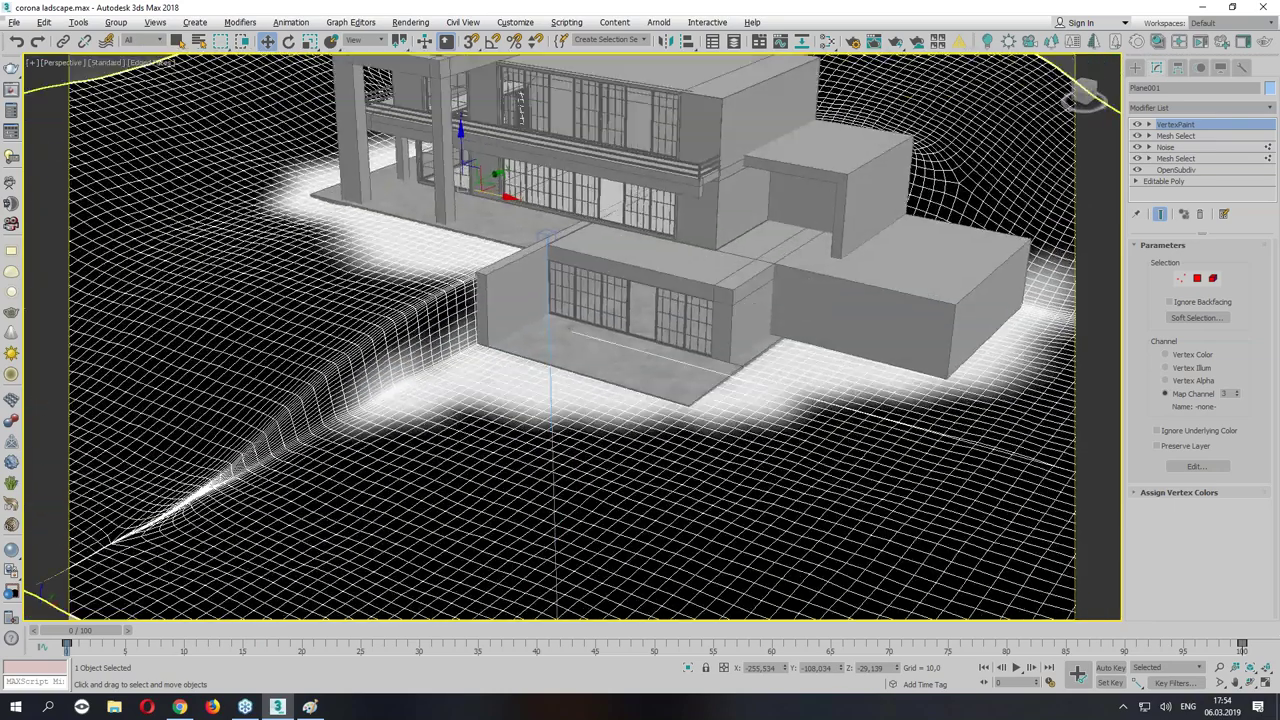
Create a new CoronaLayeredMtl node in the Slate Material Editor.
key(m)
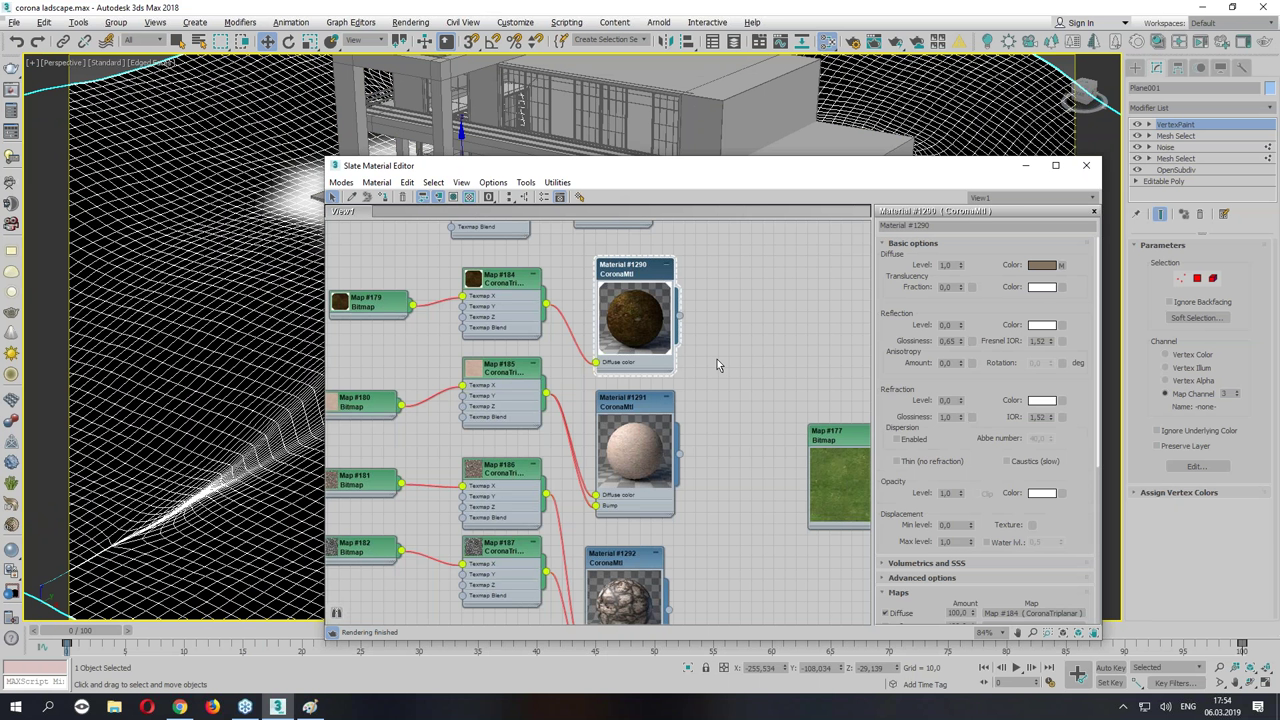
middle_drag(717, 359, 570, 301)
drag(605, 445, 677, 596)
right_click(602, 265)
mouse_move(763, 300)
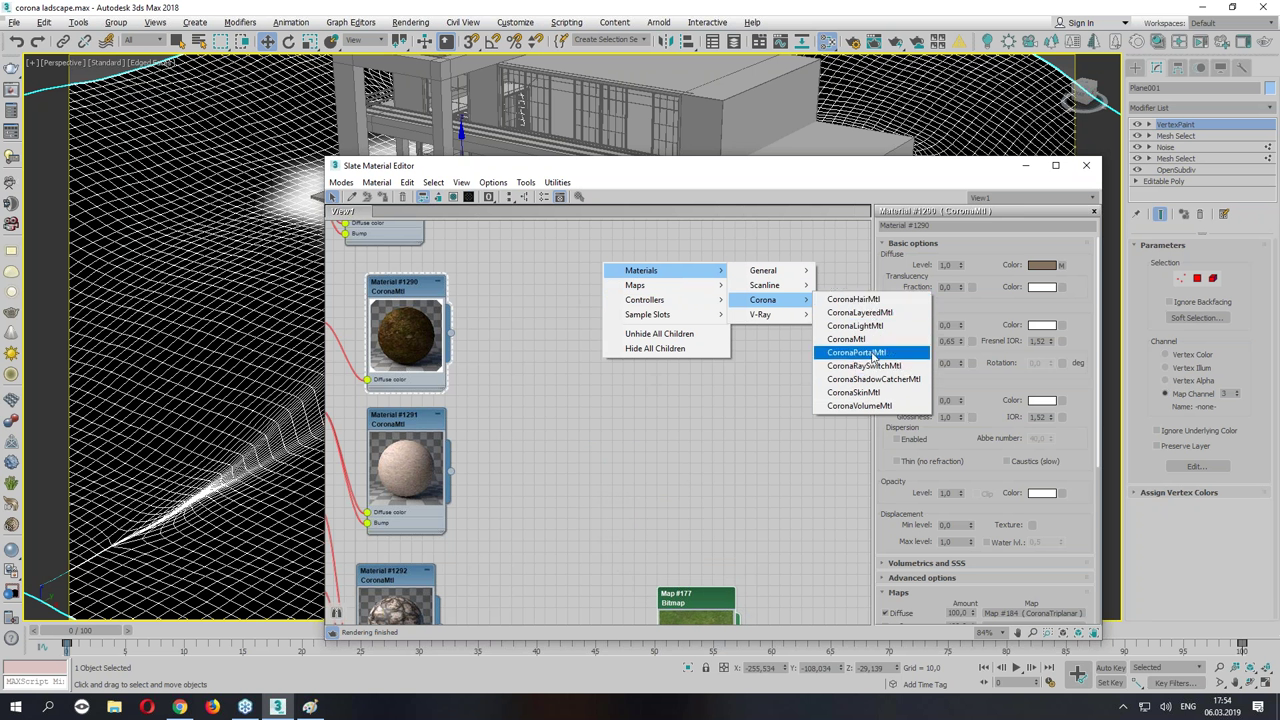
click(862, 312)
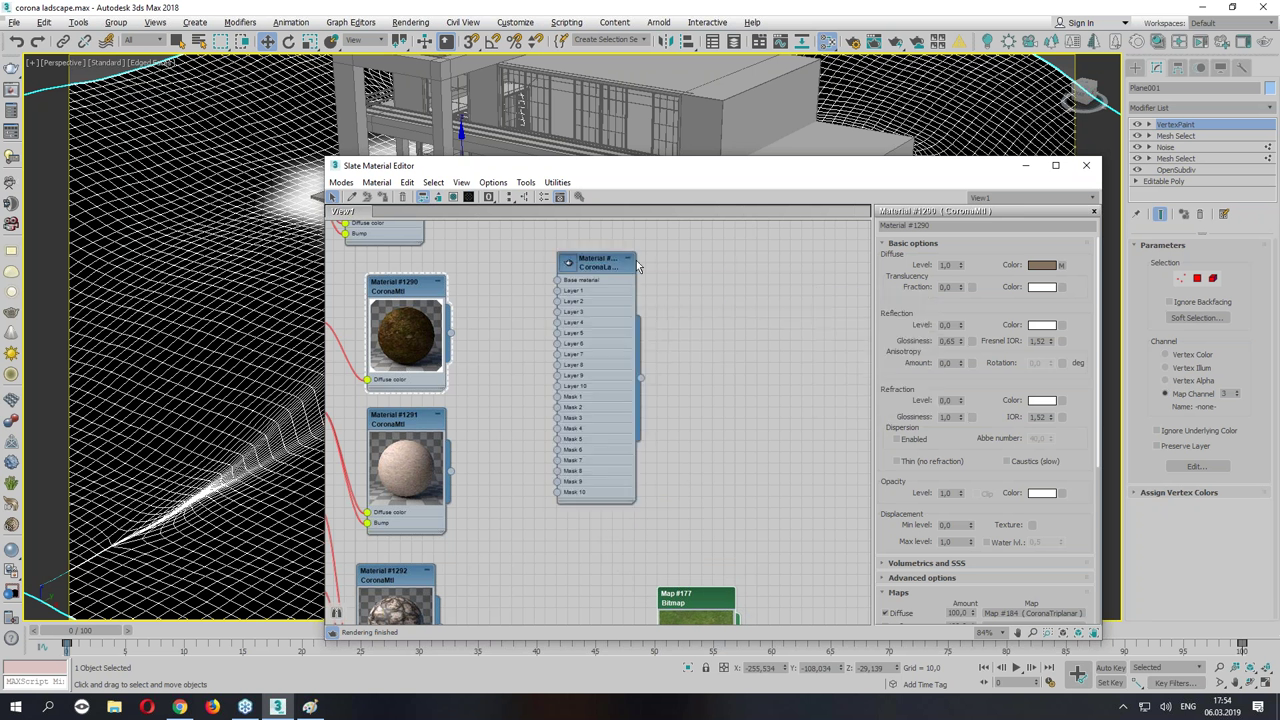
Plug Material #1290 into the layered material's Base material slot.
drag(560, 262, 607, 220)
middle_drag(451, 354, 524, 479)
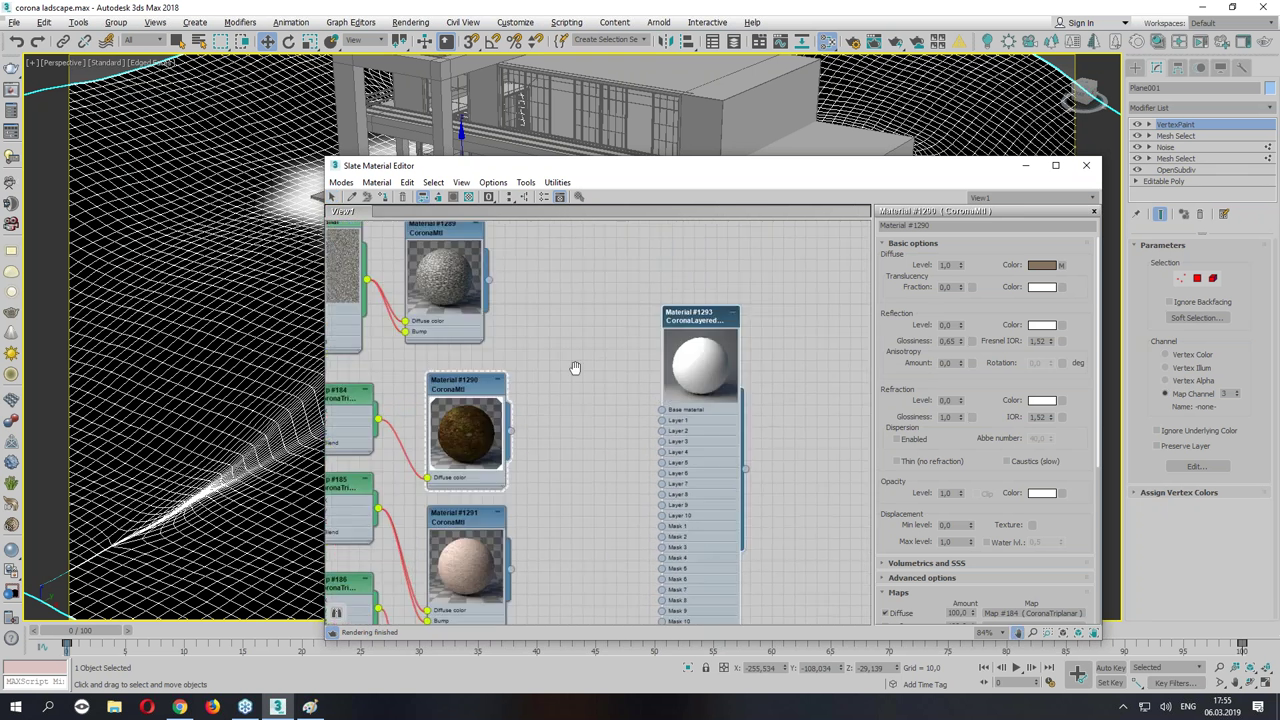
drag(522, 459, 677, 437)
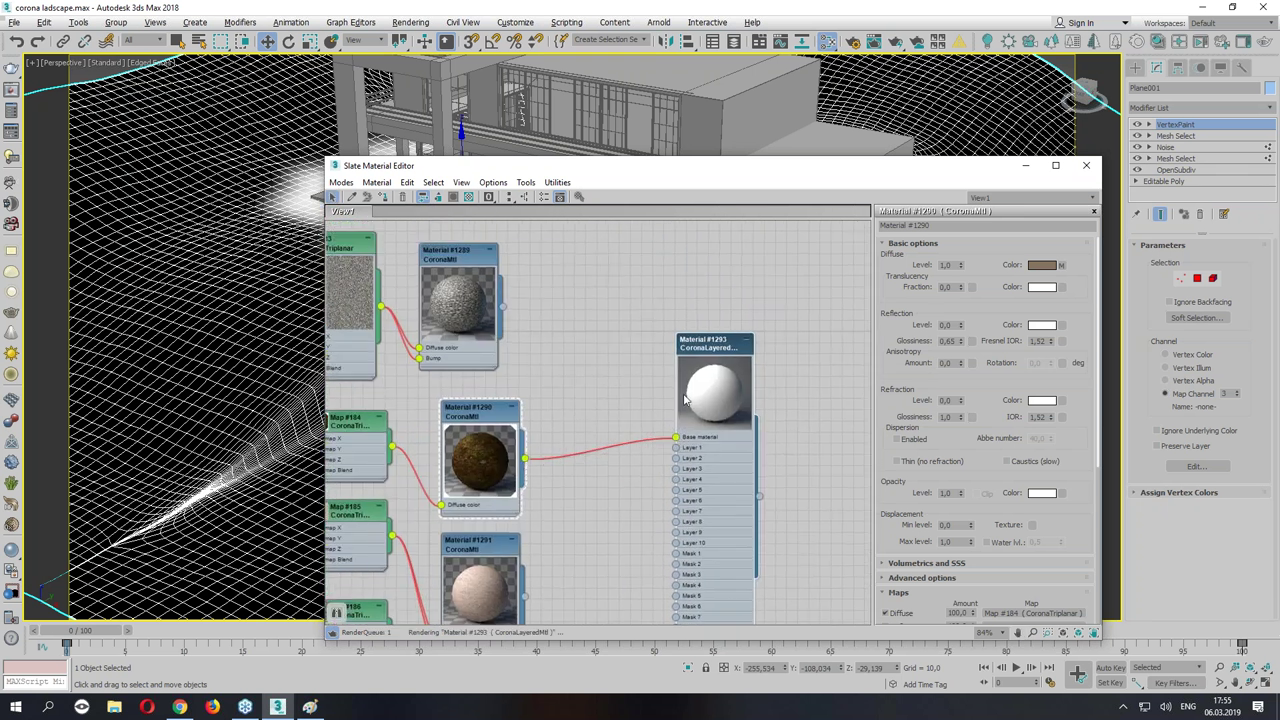
mouse_move(716, 339)
mouse_down()
mouse_move(660, 267)
mouse_move(705, 326)
mouse_up()
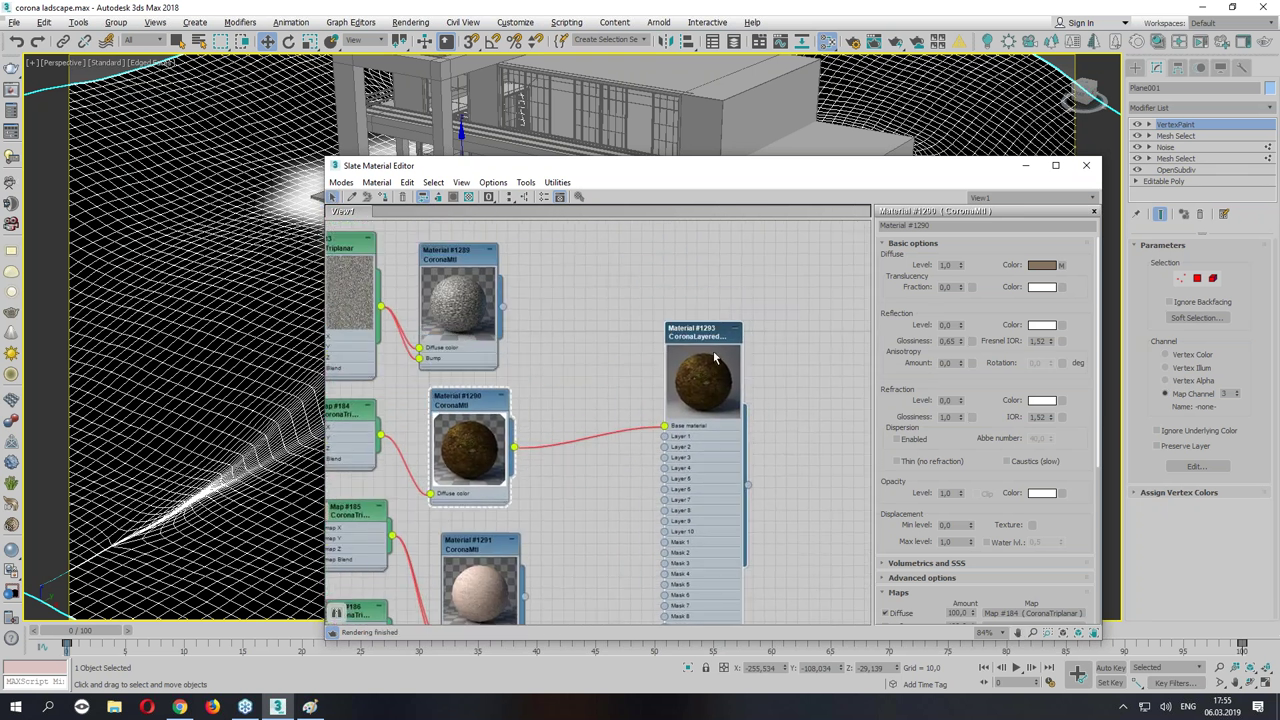
Plug Material #1289 into Layer 1 of the layered material.
middle_drag(729, 491, 737, 326)
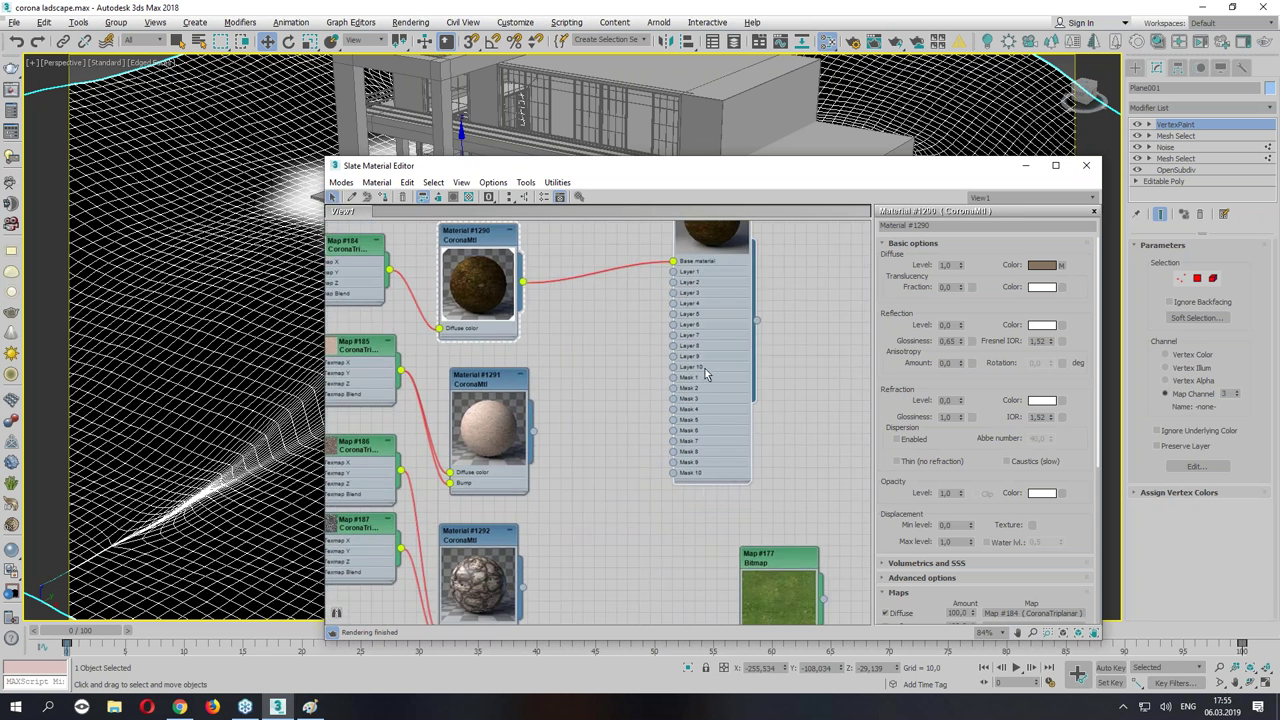
scroll(718, 255, up, 2)
scroll(557, 333, down, 3)
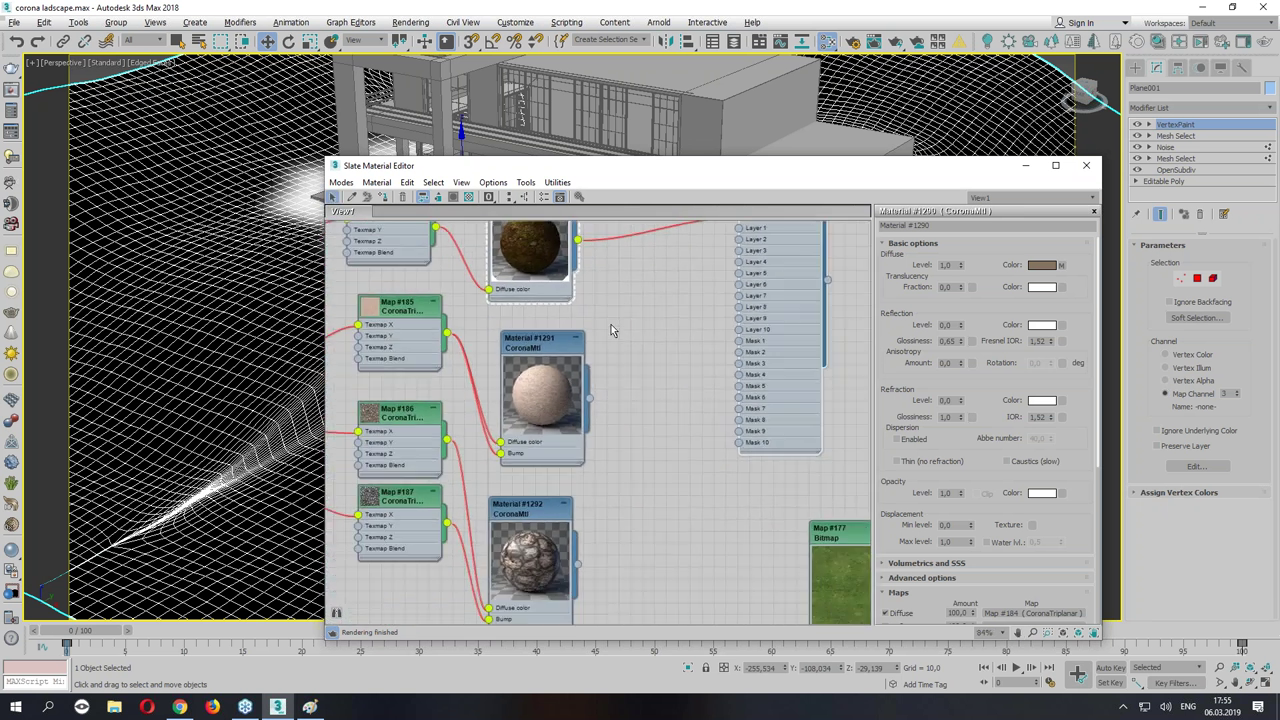
scroll(579, 437, up, 1)
scroll(628, 403, up, 1)
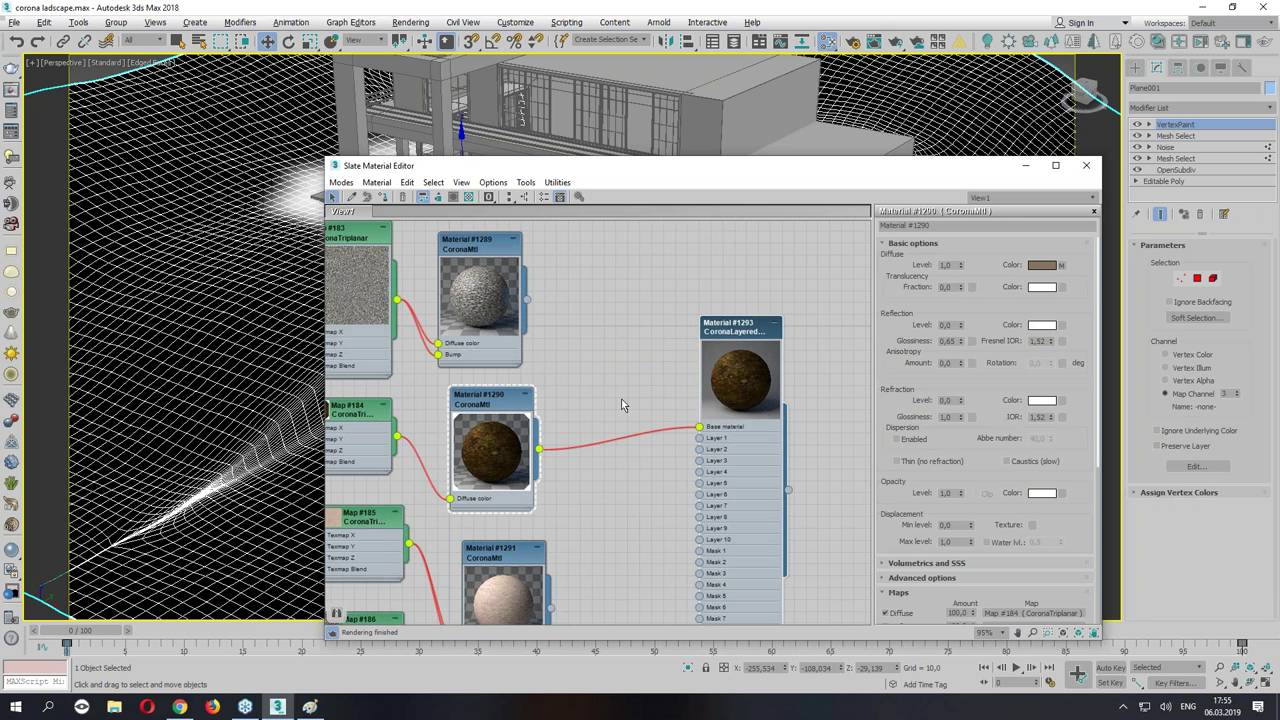
scroll(519, 286, up, 1)
drag(514, 288, 709, 441)
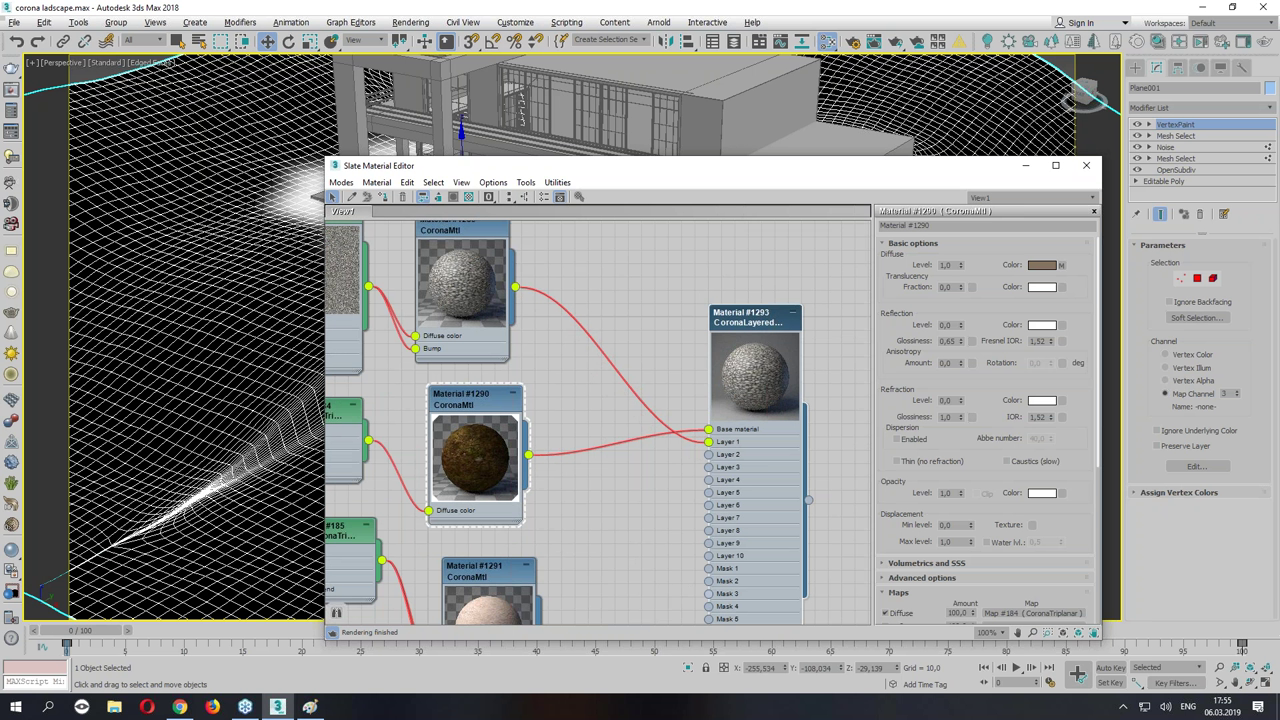
middle_drag(680, 579, 655, 337)
scroll(573, 335, up, 3)
scroll(672, 346, up, 2)
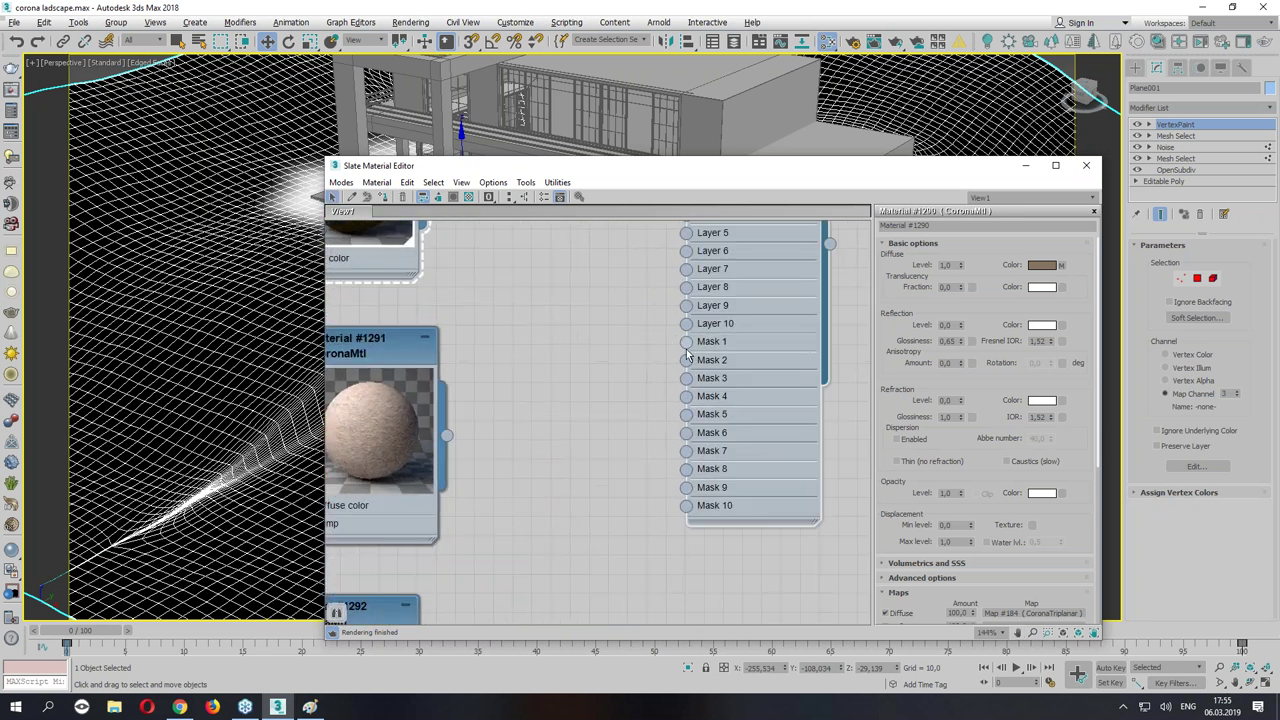
click(688, 352)
Add a Vertex Color map (#188) to the layered material's Mask 1.
click(455, 156)
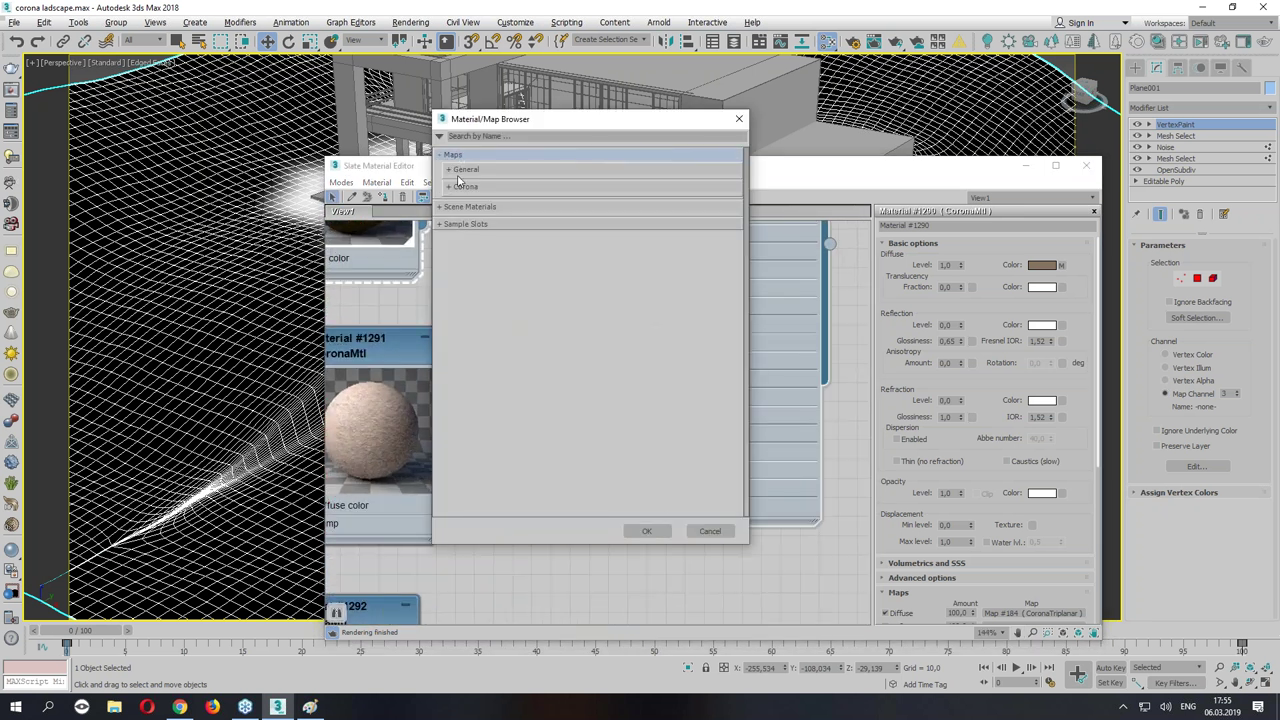
click(462, 169)
scroll(570, 436, down, 5)
scroll(558, 442, down, 4)
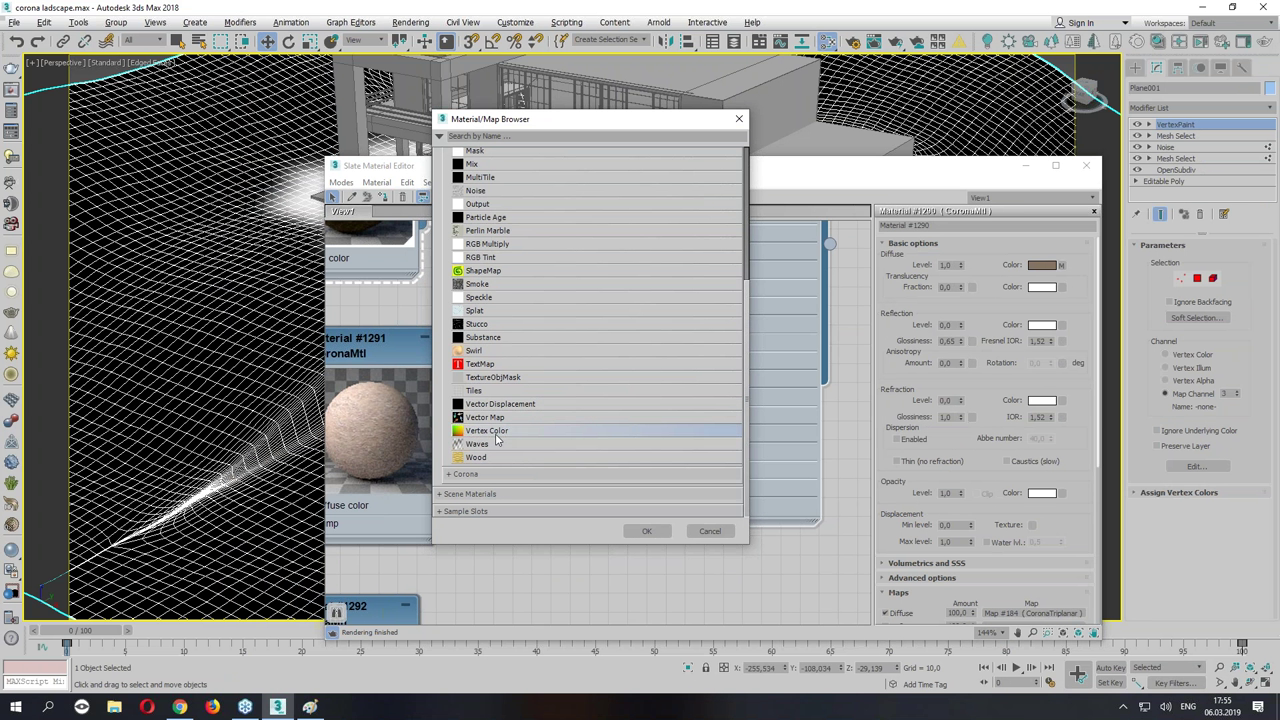
double_click(497, 440)
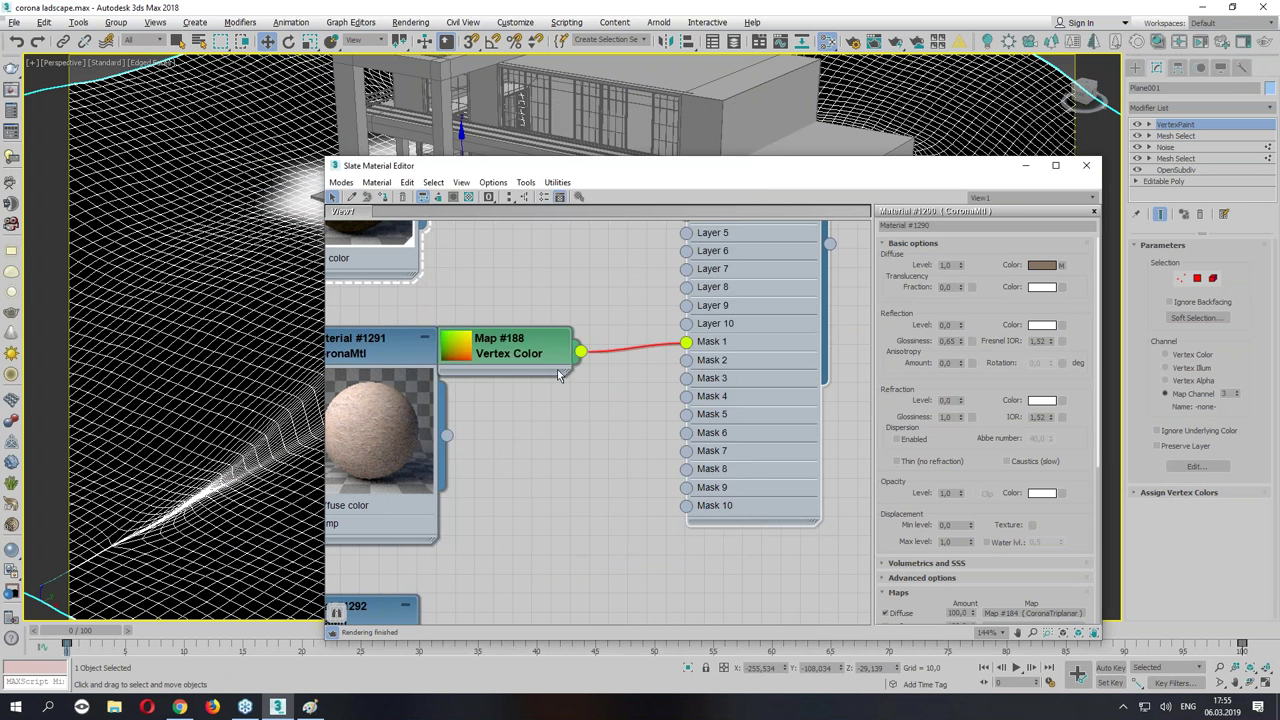
drag(510, 352, 544, 322)
double_click(544, 324)
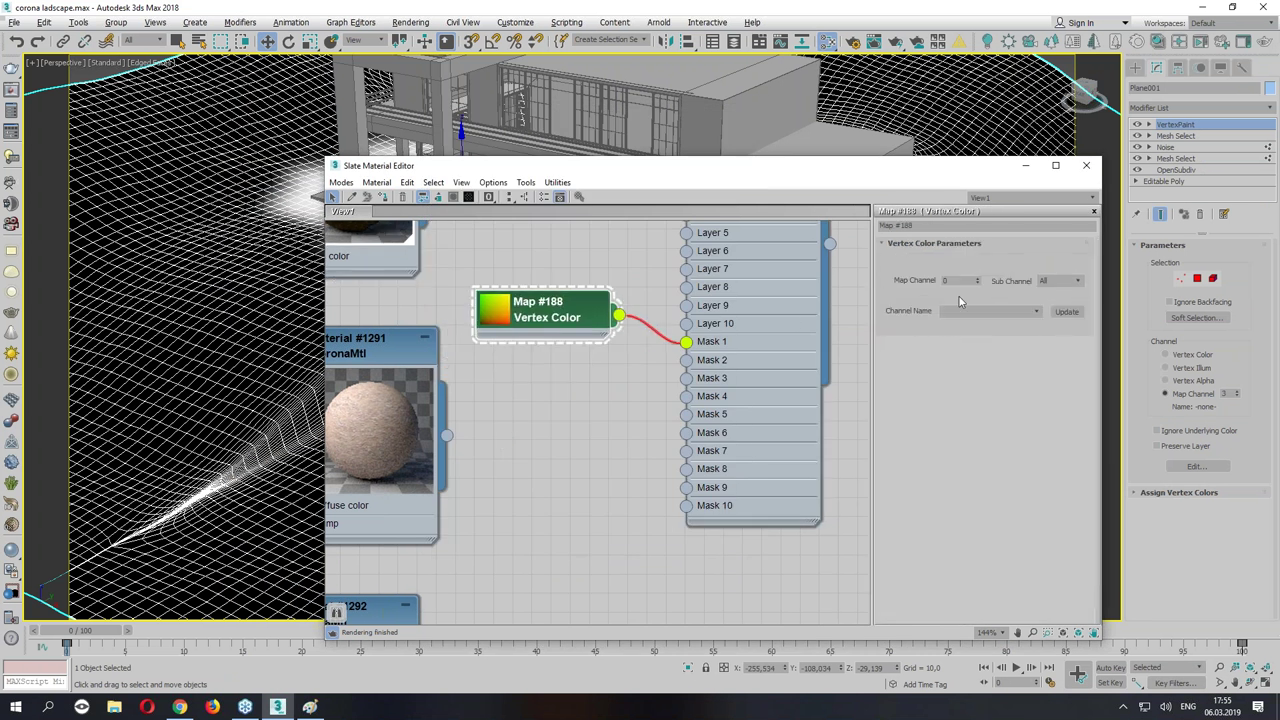
Set the Vertex Color map to channel 3, close the editor and run a test render.
drag(949, 174, 826, 136)
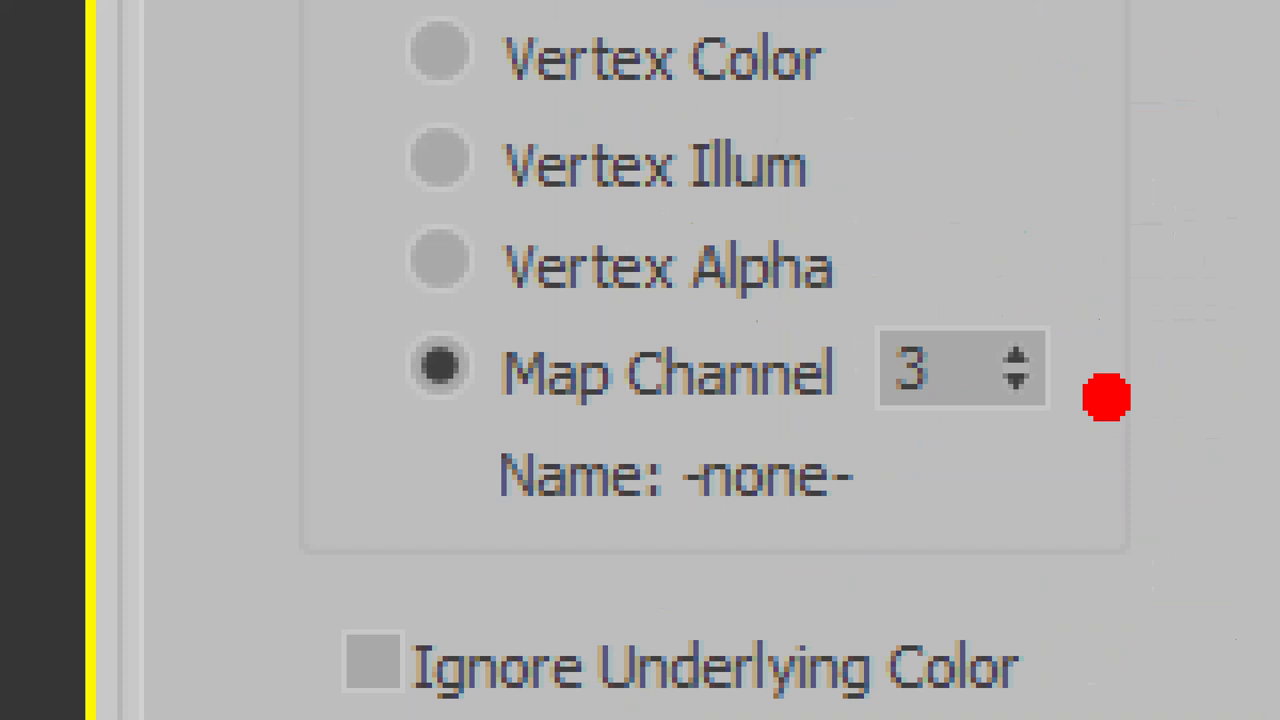
drag(275, 478, 1195, 430)
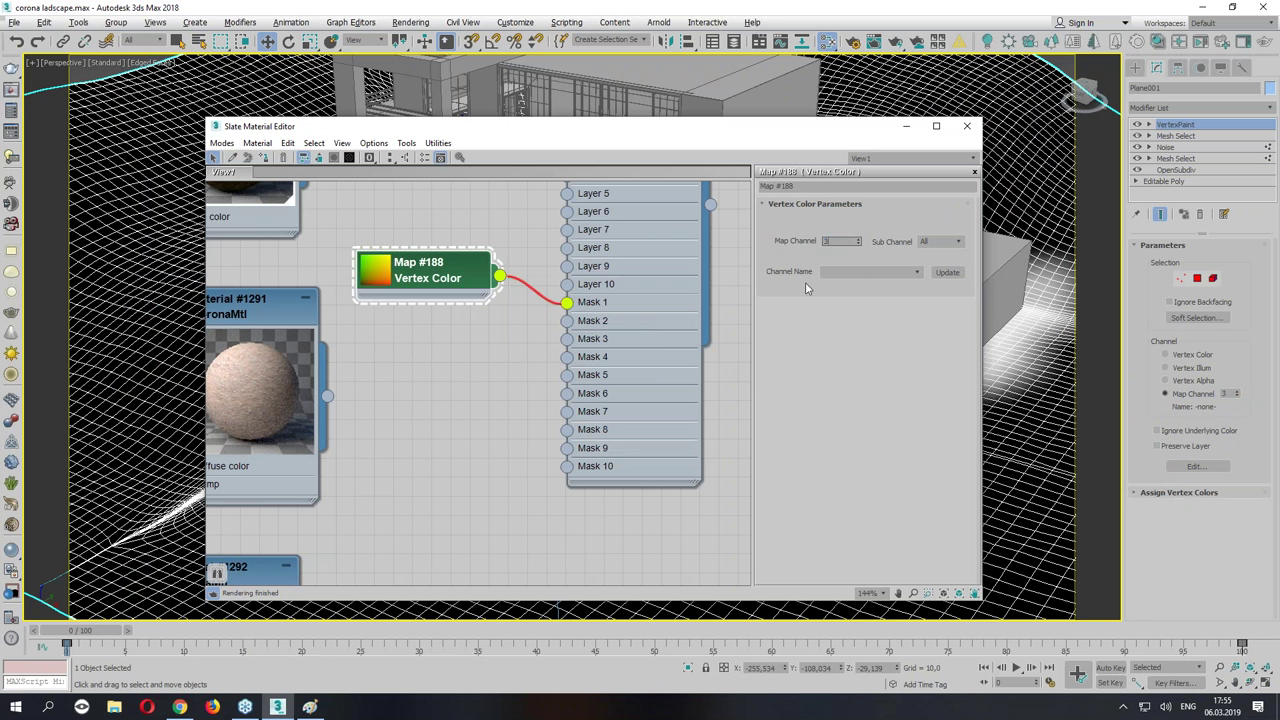
click(966, 131)
mouse_move(840, 230)
alt+middle_down()
mouse_move(718, 220)
mouse_move(905, 83)
alt+middle_up()
click(897, 42)
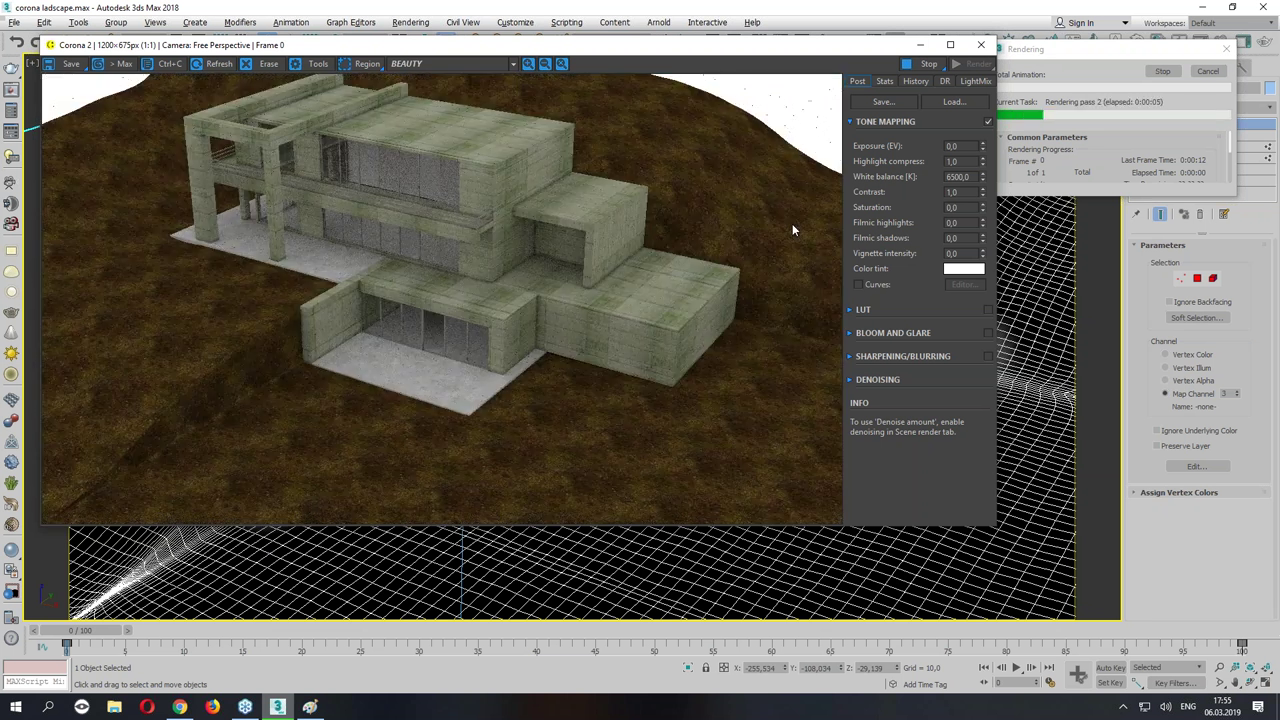
click(925, 63)
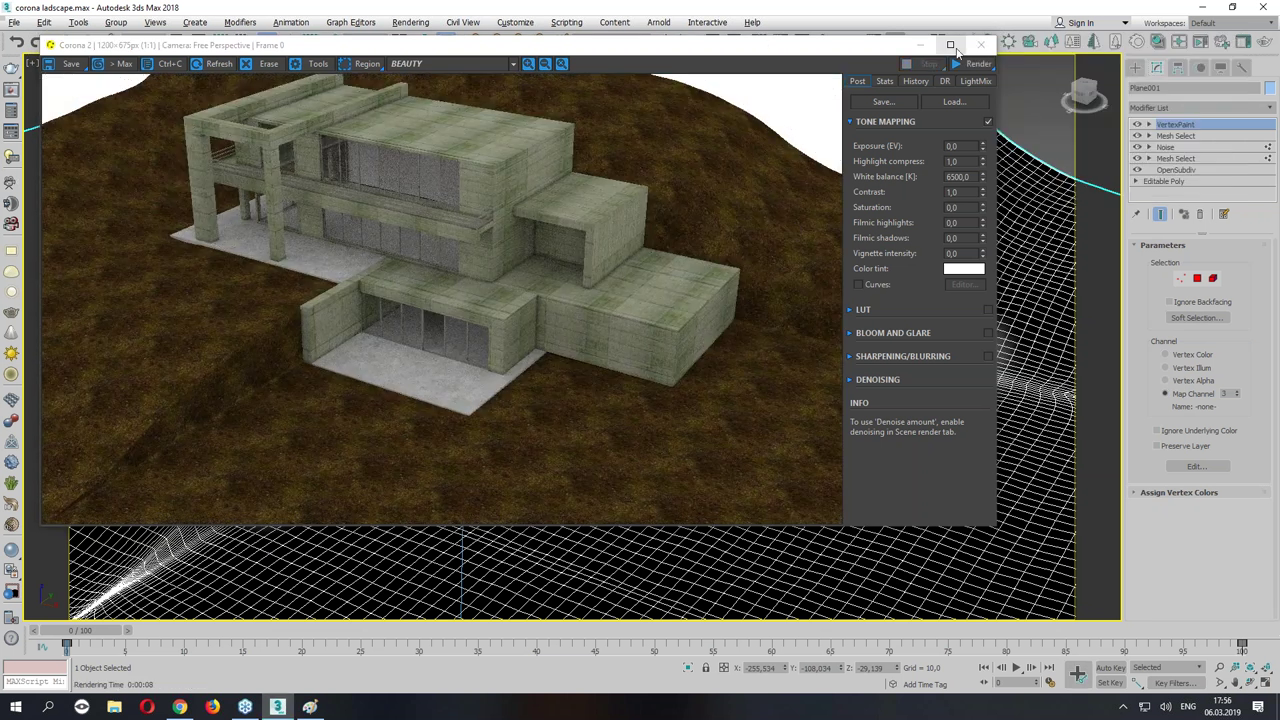
click(981, 44)
click(836, 40)
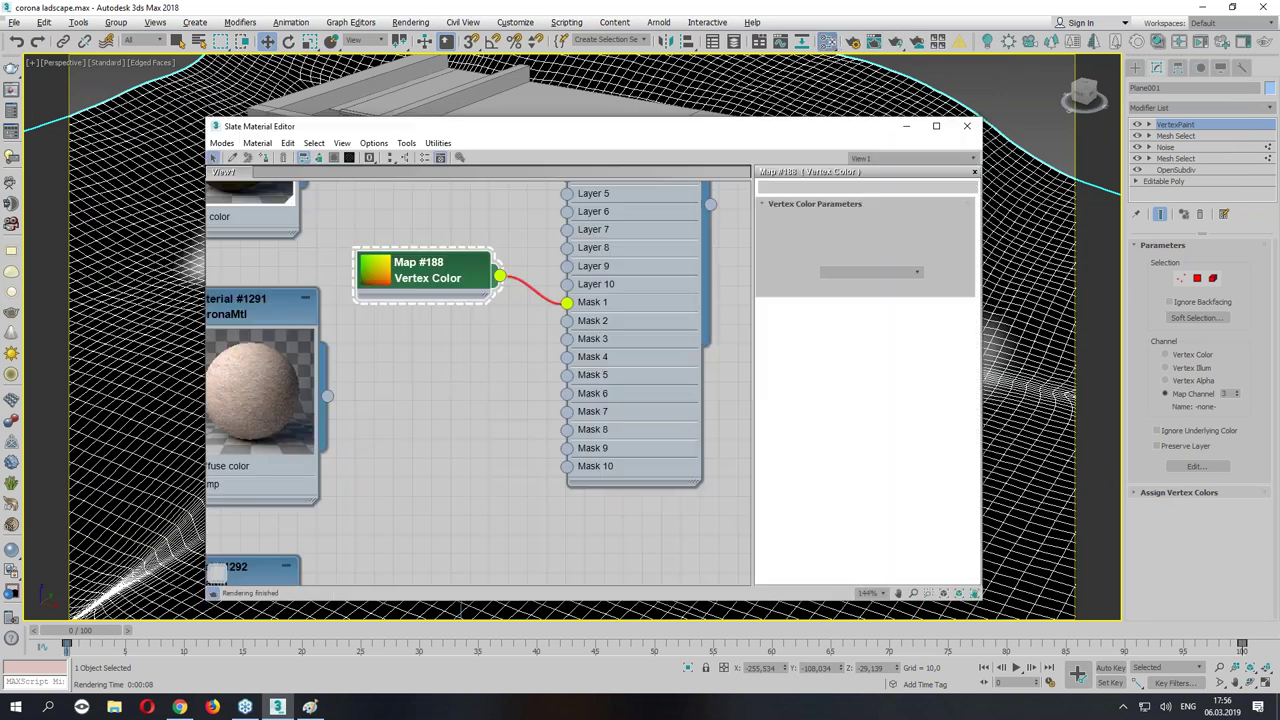
mouse_move(443, 235)
middle_down()
mouse_move(531, 419)
mouse_move(535, 520)
middle_up()
drag(347, 378, 343, 374)
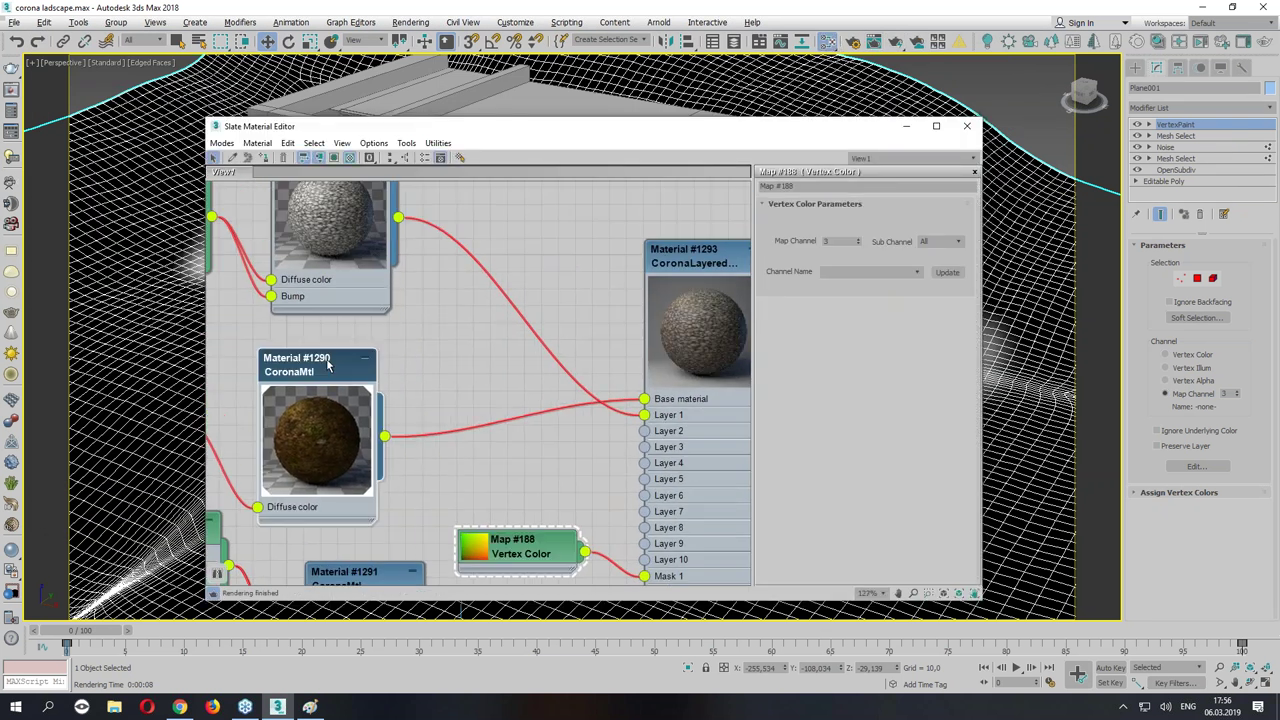
middle_drag(343, 374, 591, 255)
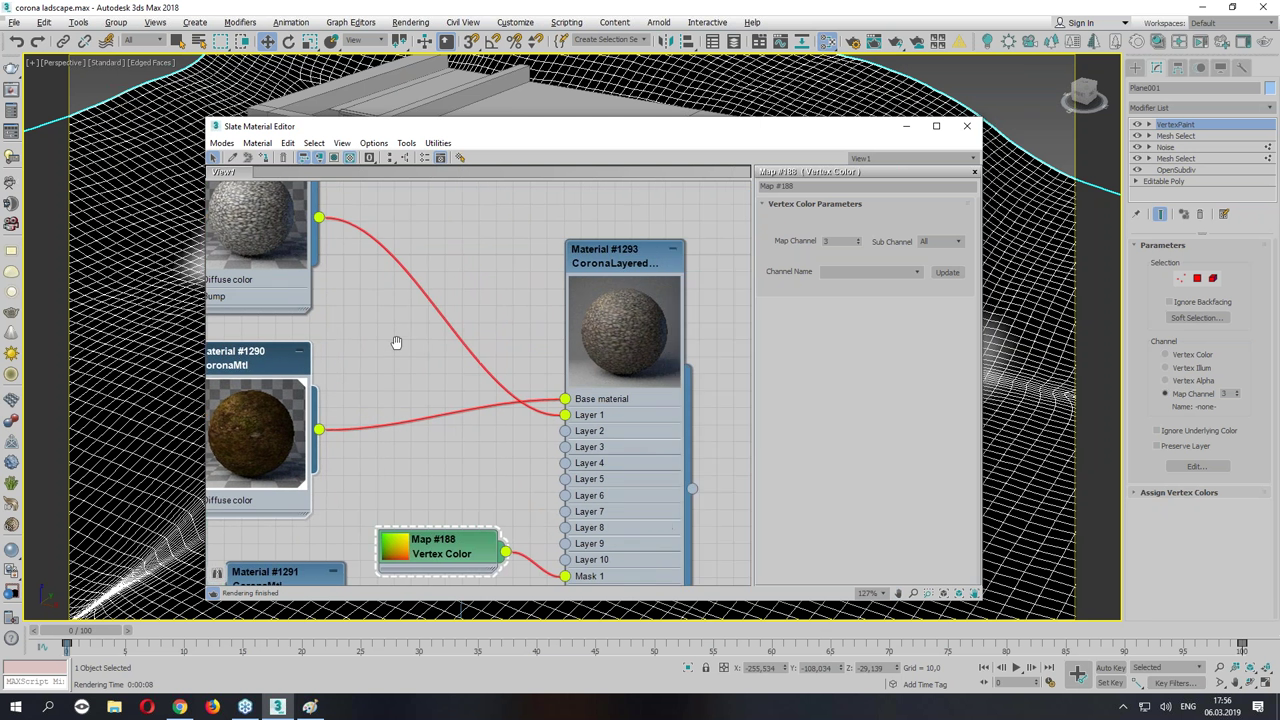
middle_drag(591, 258, 561, 242)
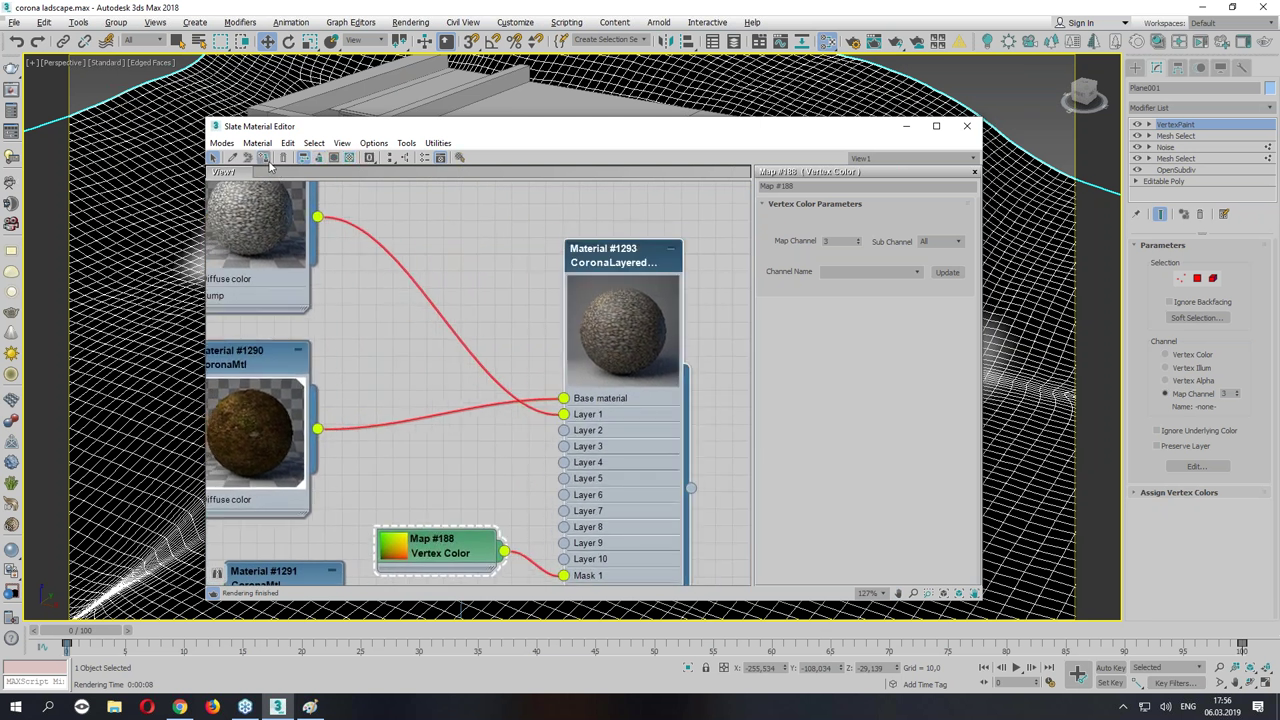
click(966, 126)
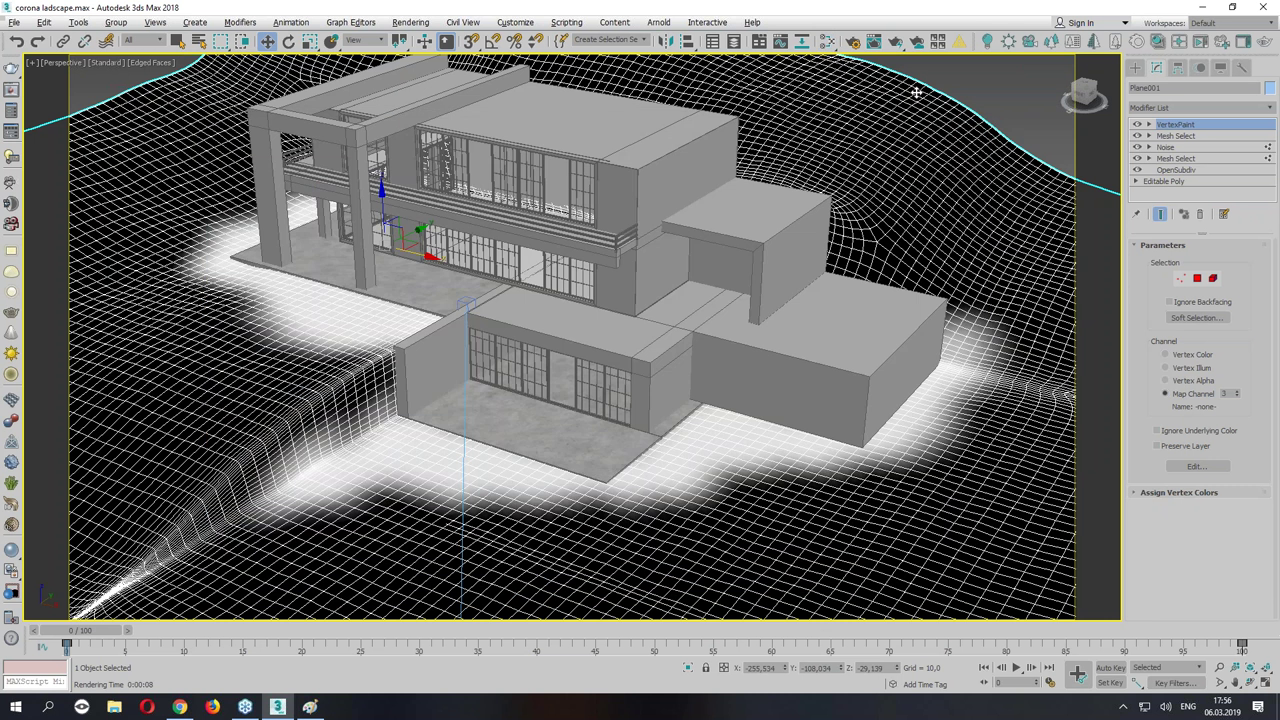
click(895, 42)
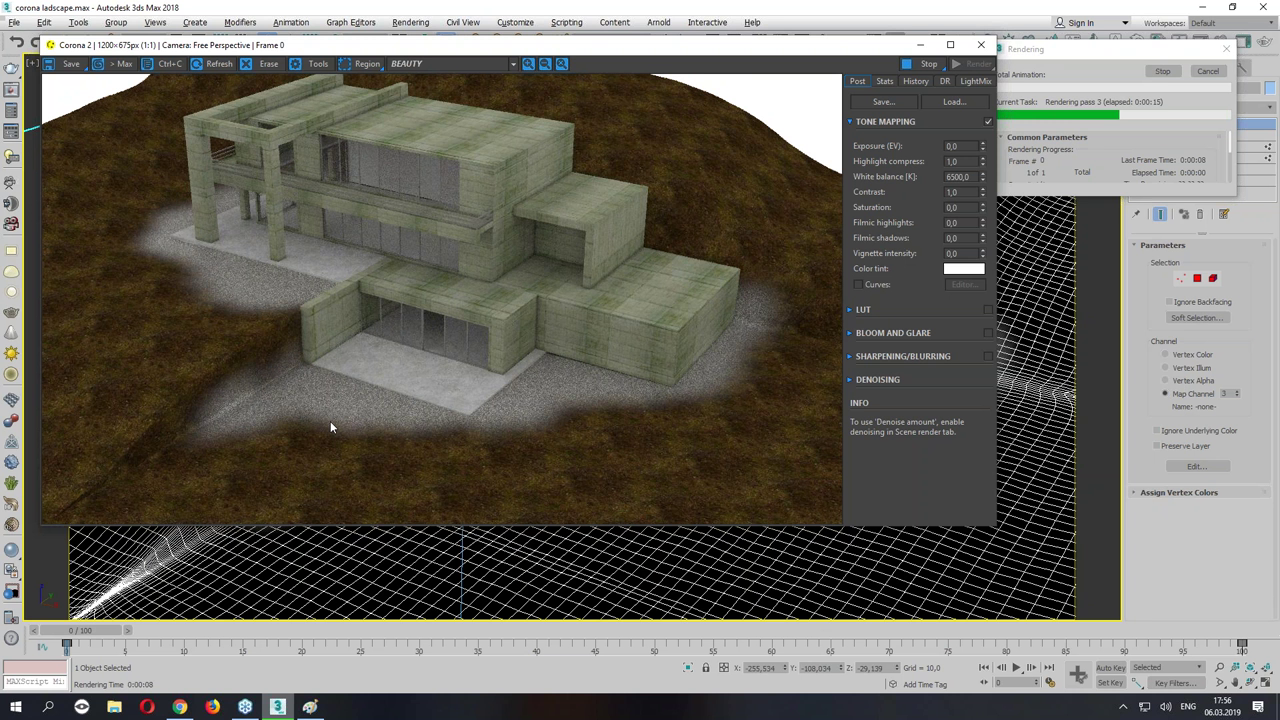
click(981, 44)
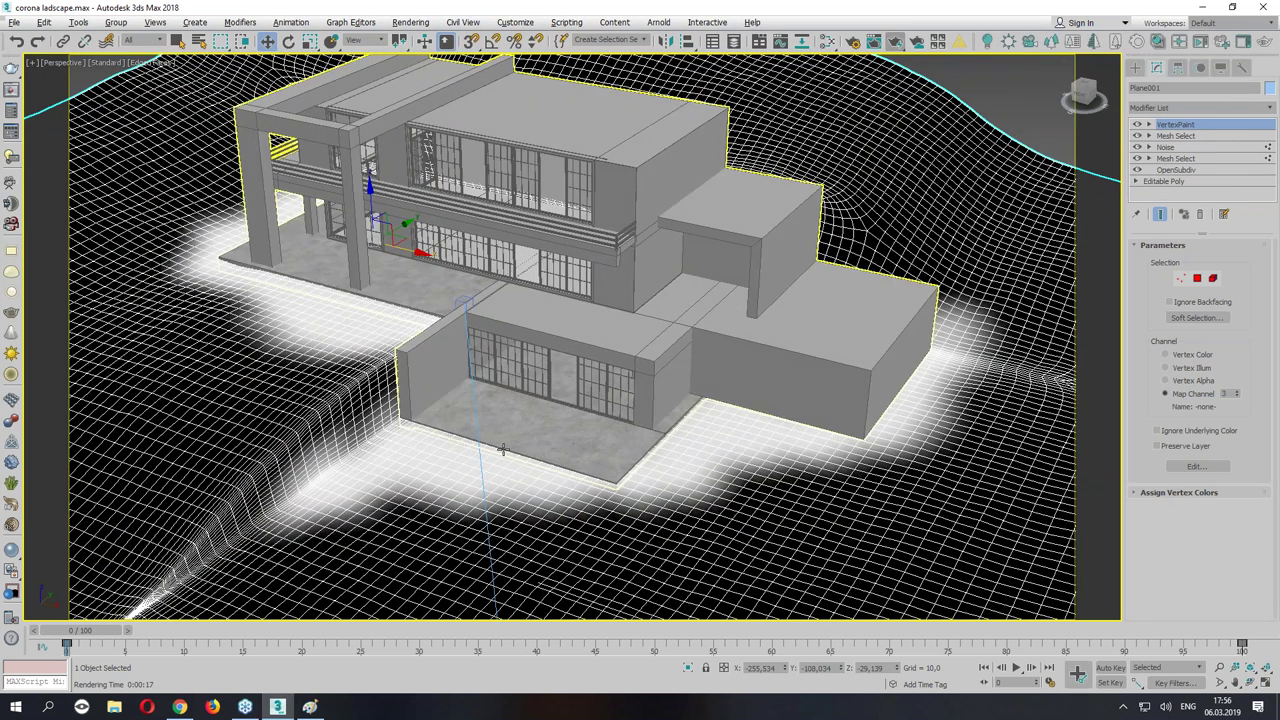
Hide everything except the terrain and tilt the view across it.
right_click(409, 448)
click(470, 408)
alt+middle_drag(519, 317, 173, 255)
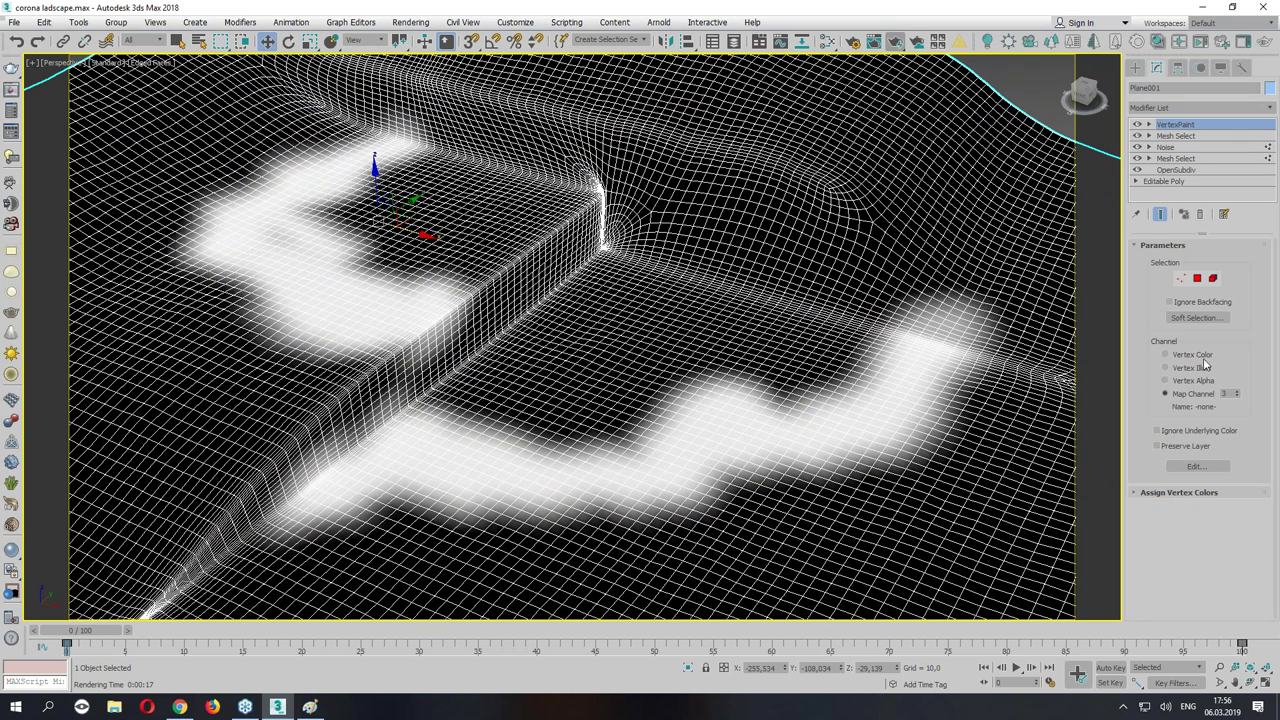
click(1223, 319)
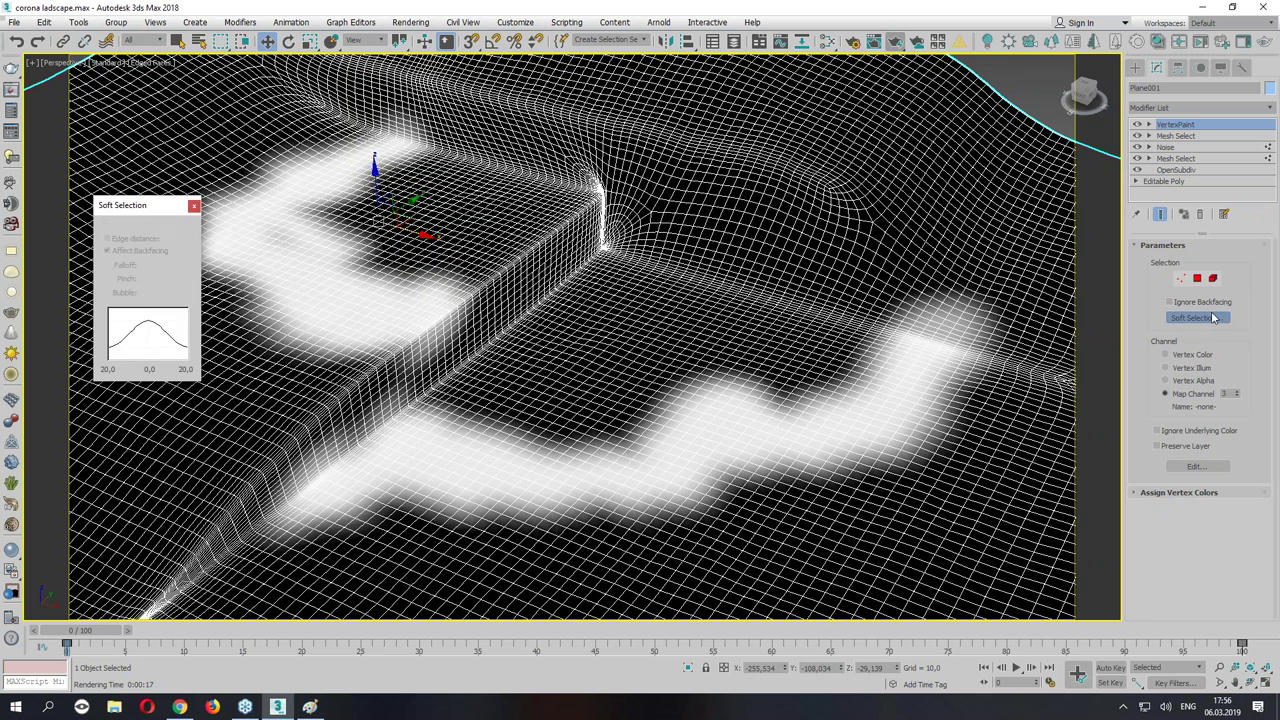
click(193, 206)
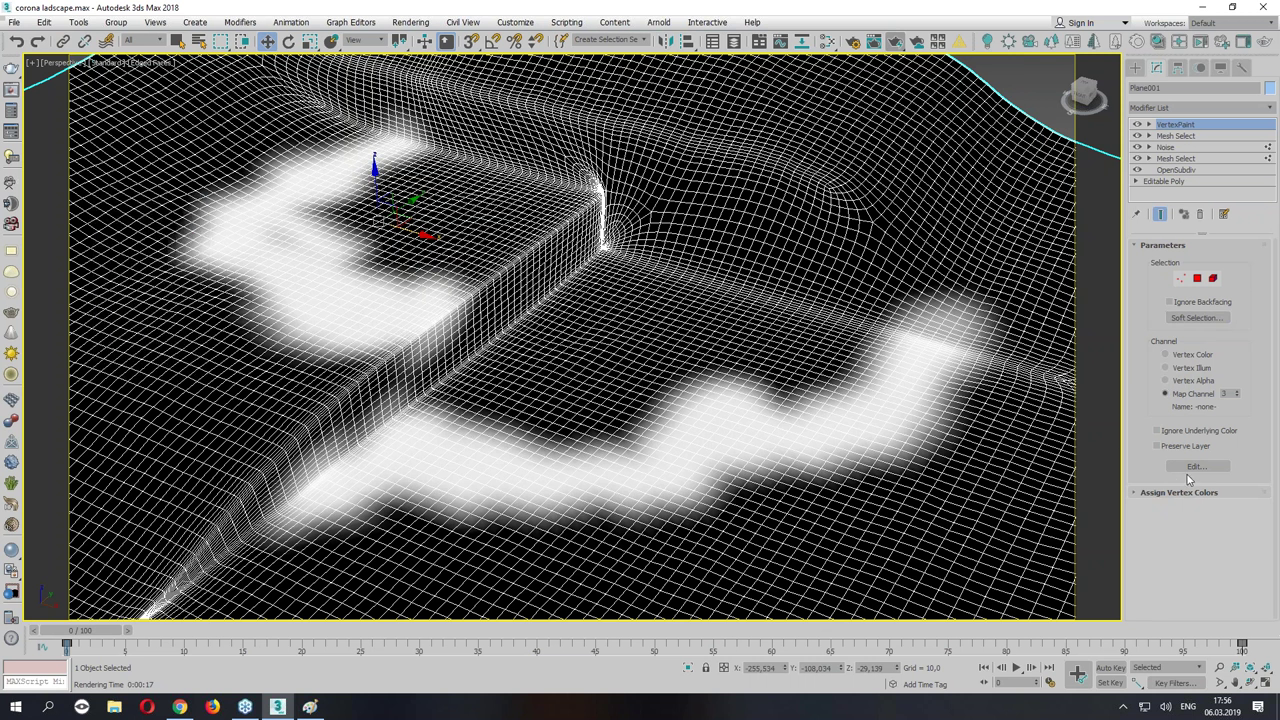
Paint the channel-3 mask white over the dark band at the slope base.
click(1195, 467)
click(195, 163)
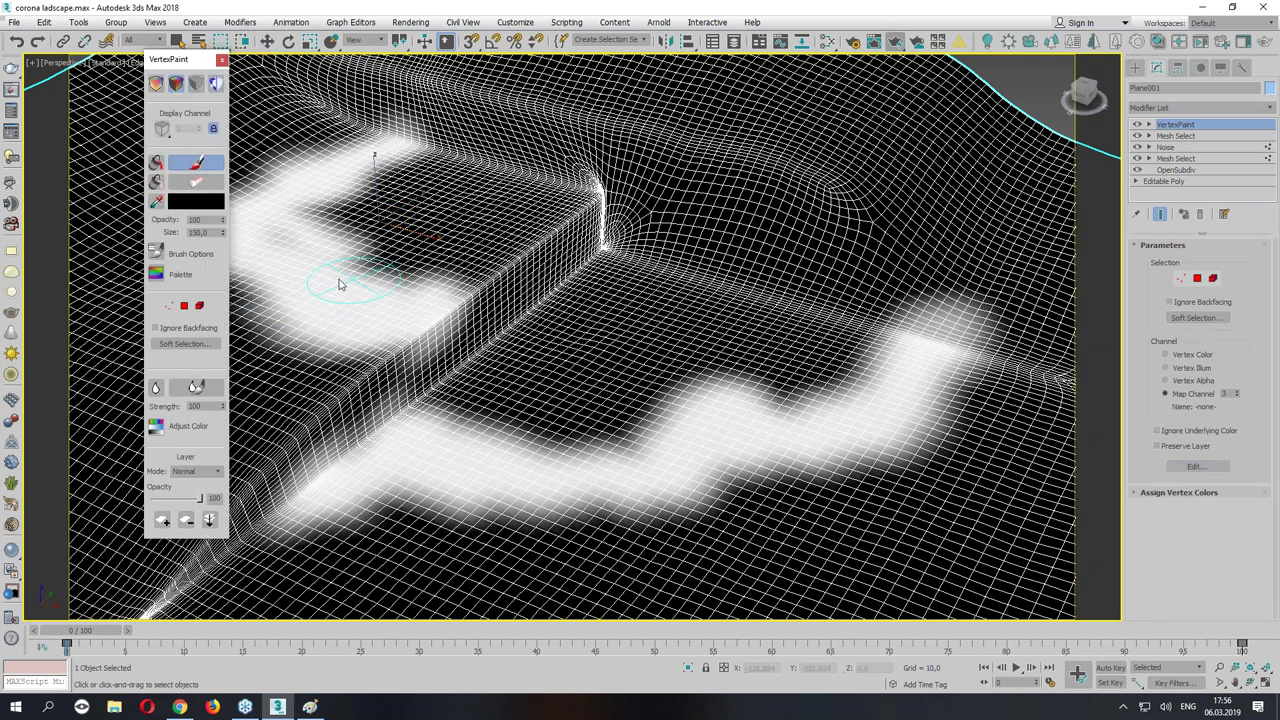
click(208, 207)
click(378, 186)
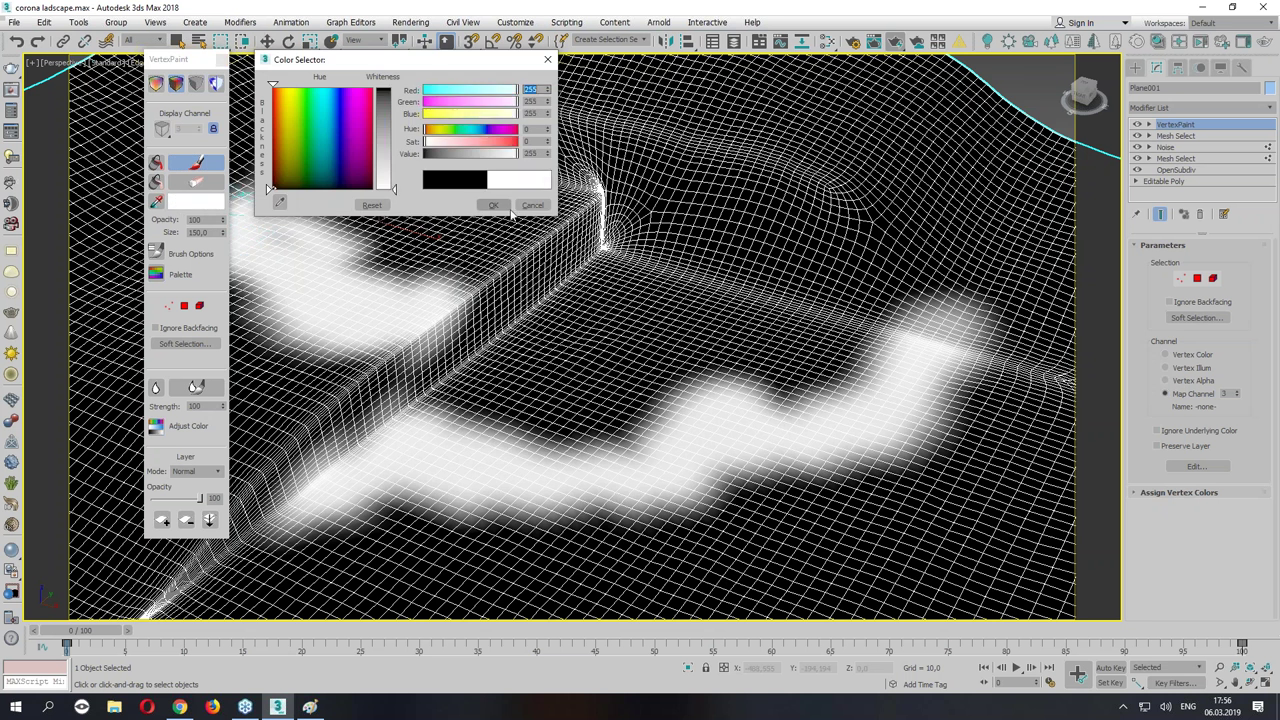
click(493, 205)
mouse_move(470, 260)
mouse_down()
mouse_move(371, 291)
mouse_move(386, 214)
mouse_move(337, 271)
mouse_move(320, 262)
mouse_move(400, 157)
mouse_move(531, 231)
mouse_move(570, 190)
mouse_move(412, 170)
mouse_move(527, 353)
mouse_move(457, 434)
mouse_move(530, 455)
mouse_move(600, 415)
mouse_move(568, 447)
mouse_move(608, 417)
mouse_move(777, 360)
mouse_move(603, 354)
mouse_move(622, 284)
mouse_move(809, 386)
mouse_move(663, 337)
mouse_move(563, 414)
mouse_move(700, 386)
mouse_move(820, 331)
mouse_move(680, 311)
mouse_move(451, 398)
mouse_move(677, 423)
mouse_up()
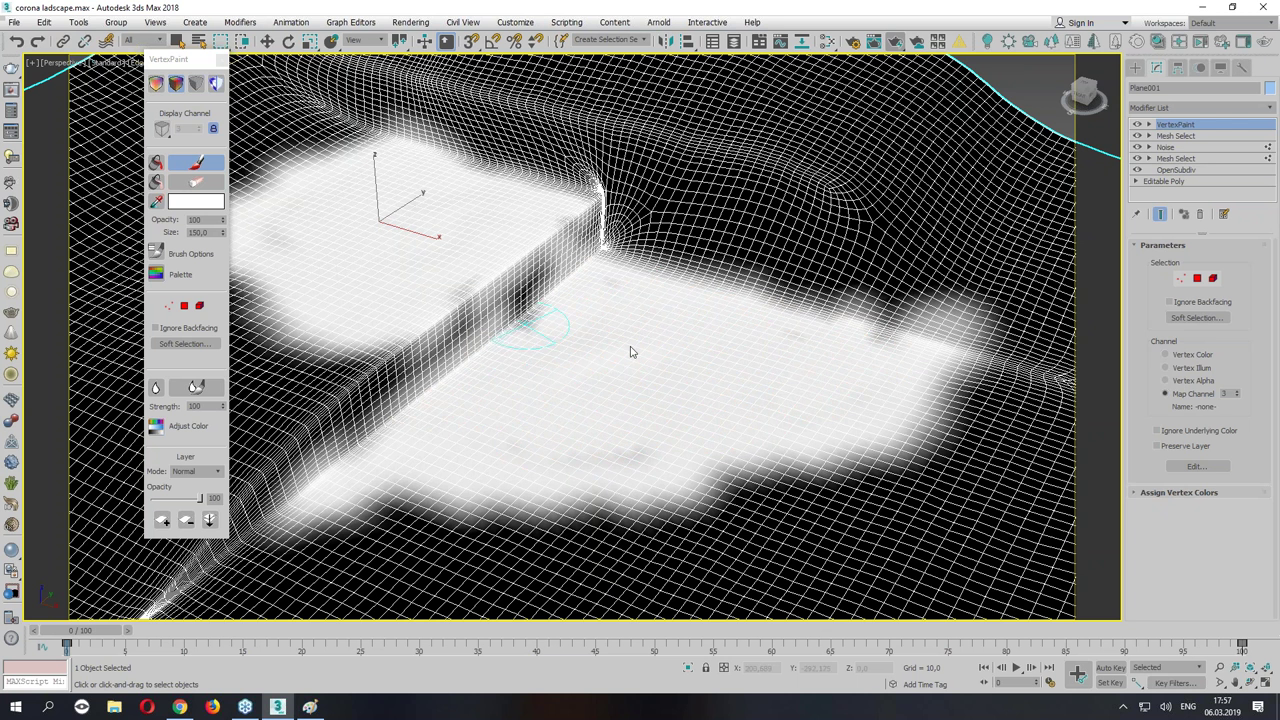
key(w)
click(1188, 113)
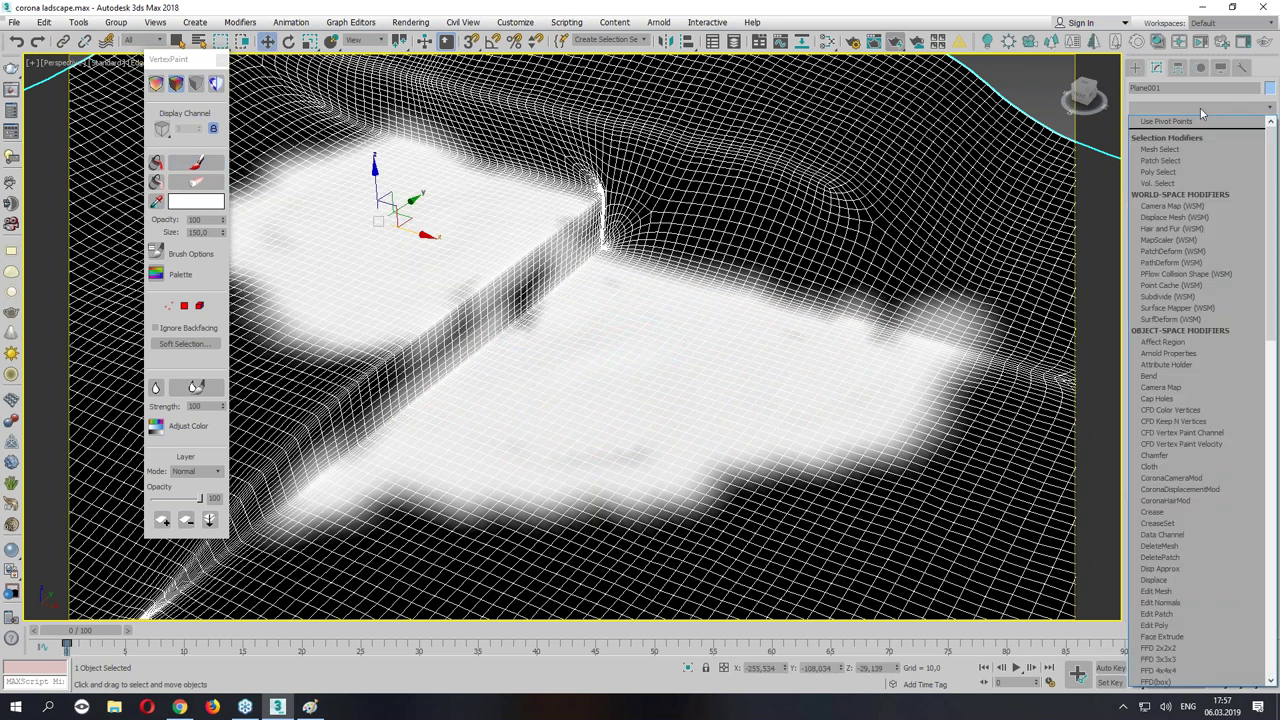
Add a second VertexPaint modifier set to Map Channel 4.
drag(1270, 200, 1270, 560)
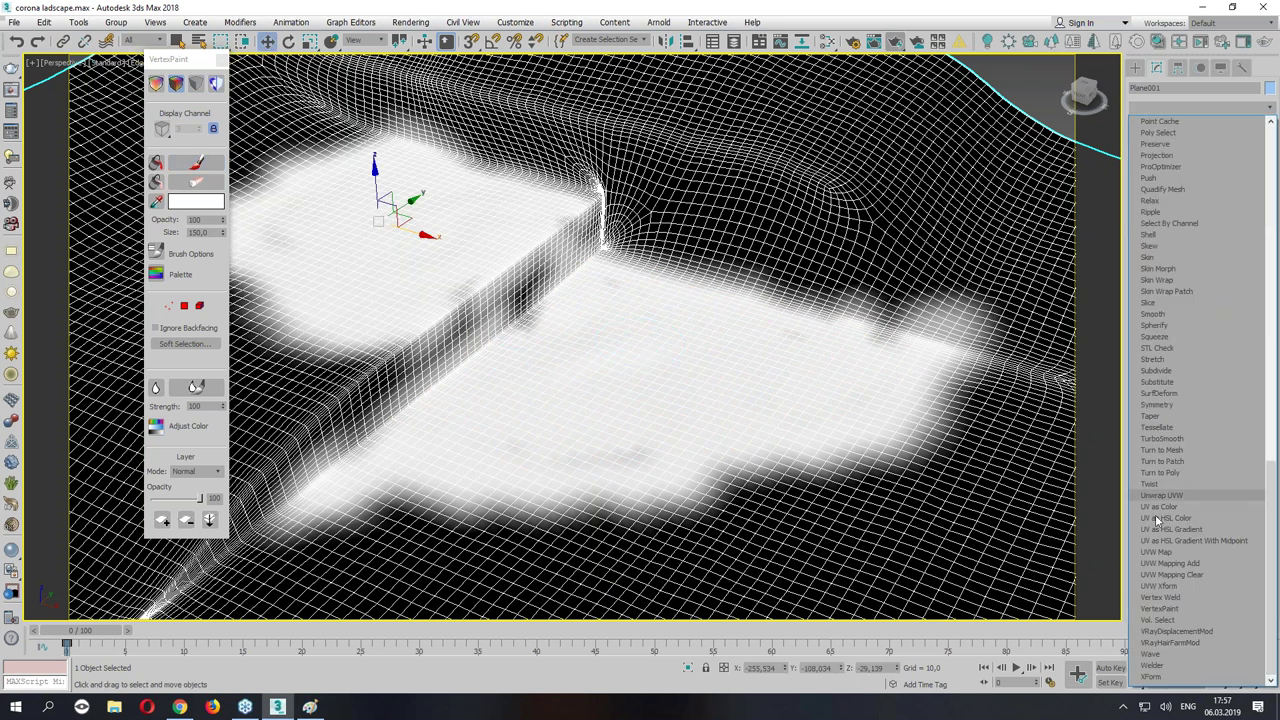
click(1160, 609)
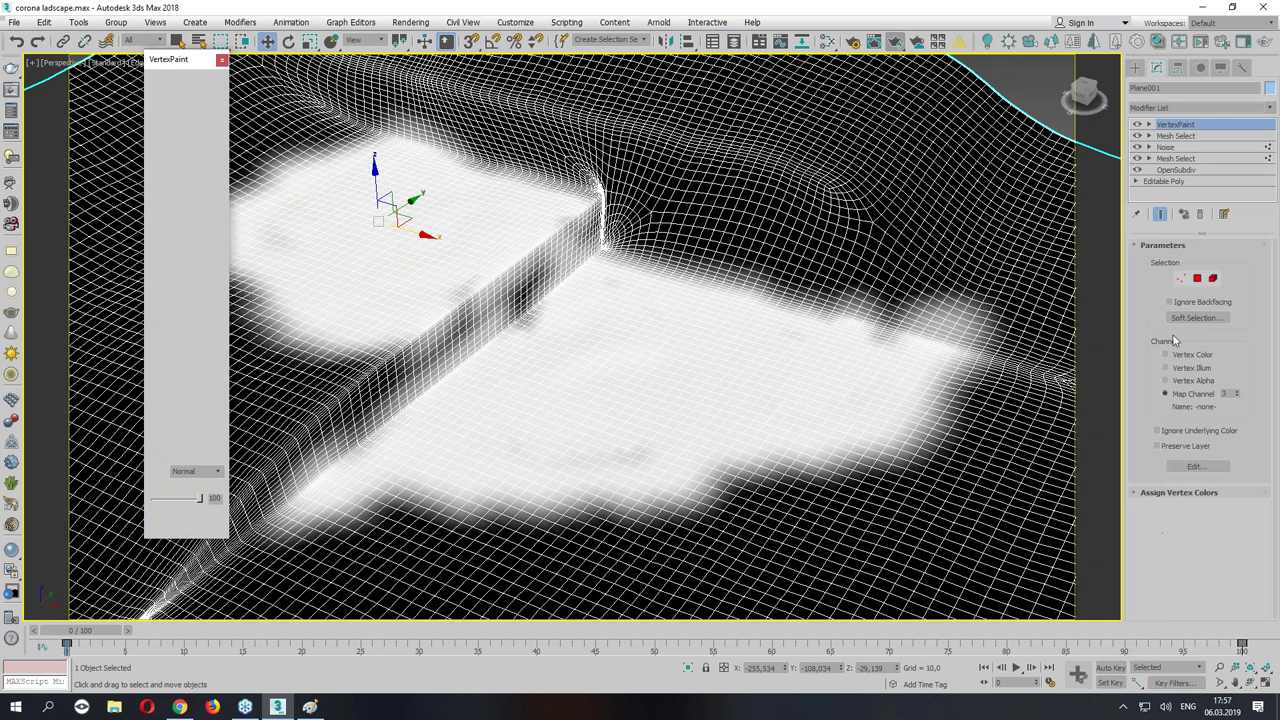
click(1197, 394)
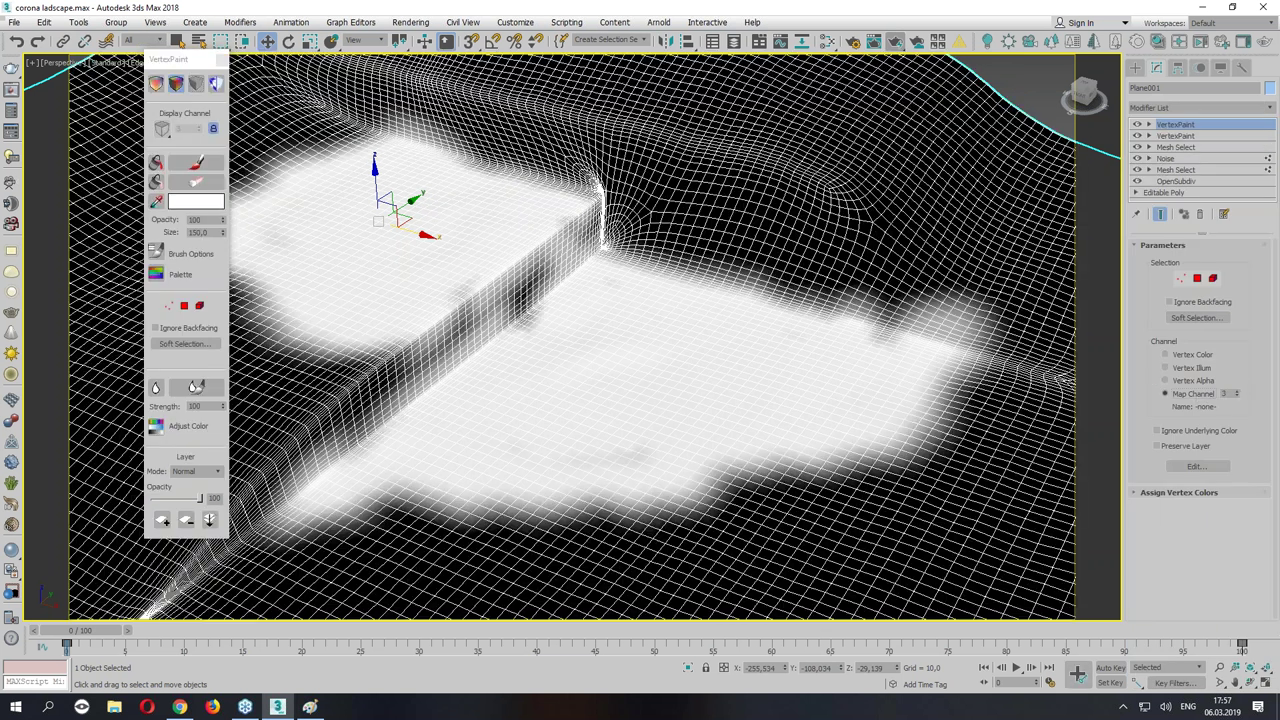
text(4)
key(Return)
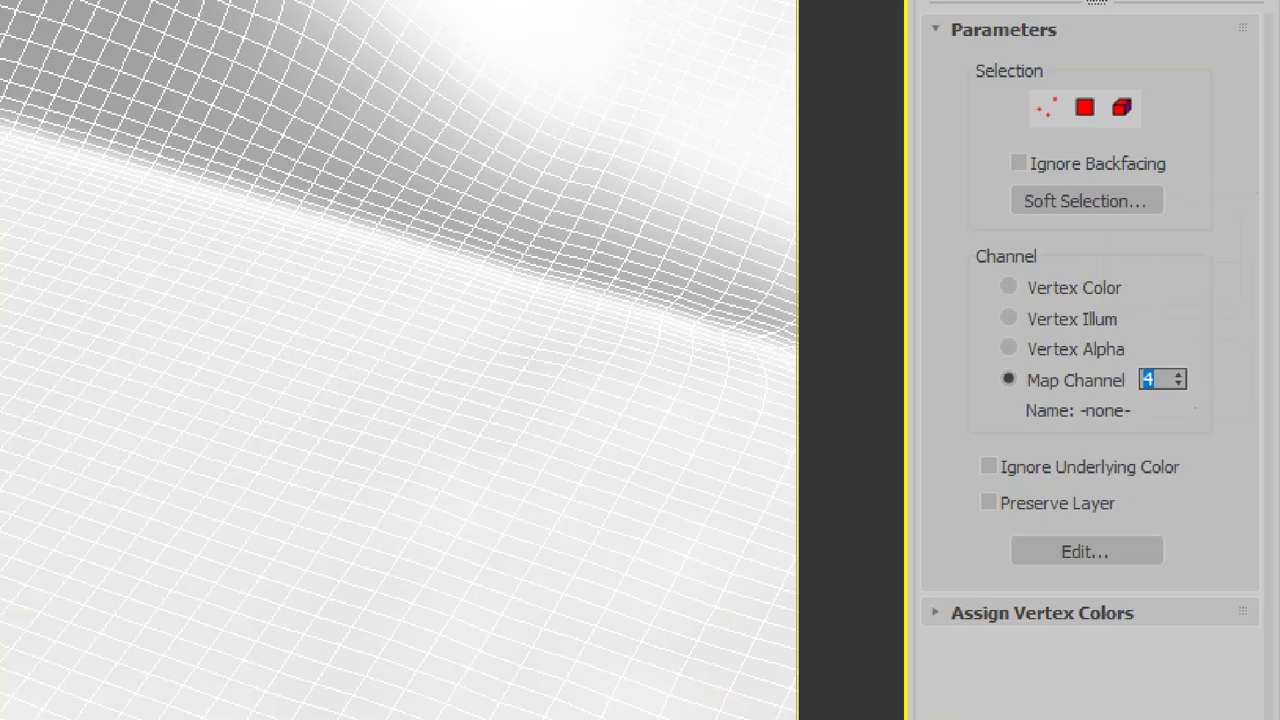
click(1238, 410)
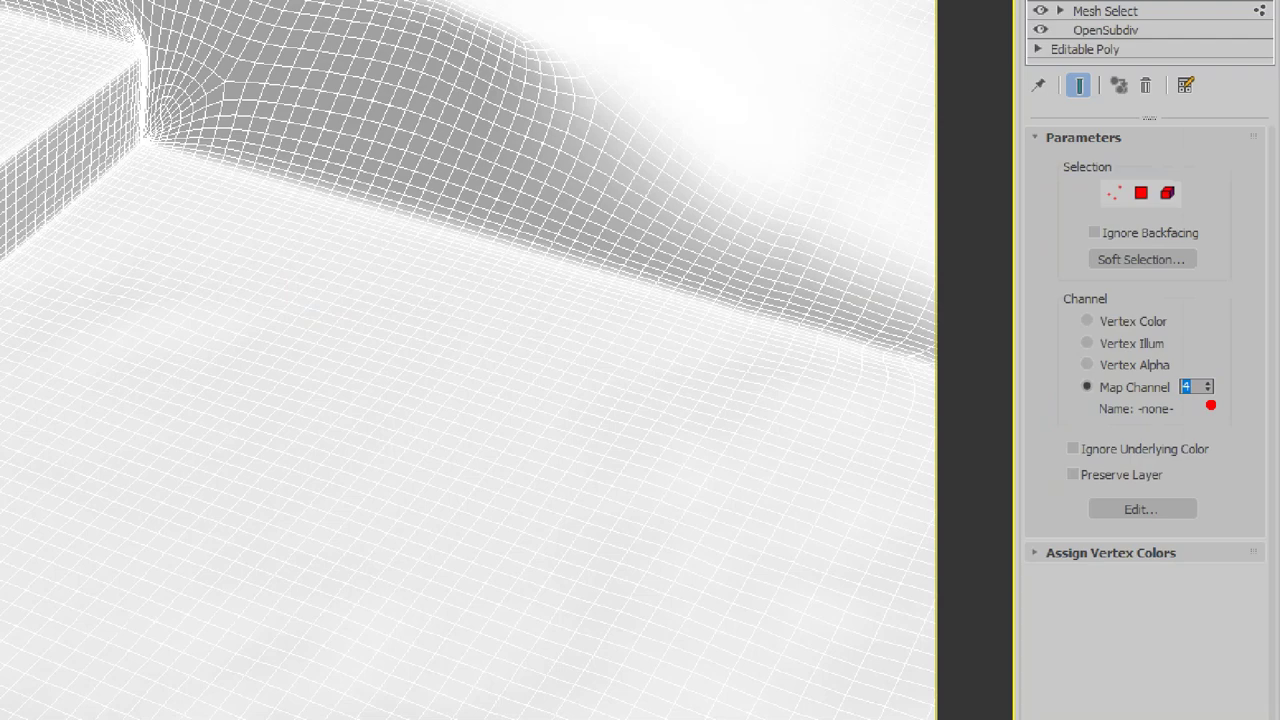
Fill the whole terrain's channel-4 mask with black paint.
click(207, 207)
drag(386, 150, 386, 192)
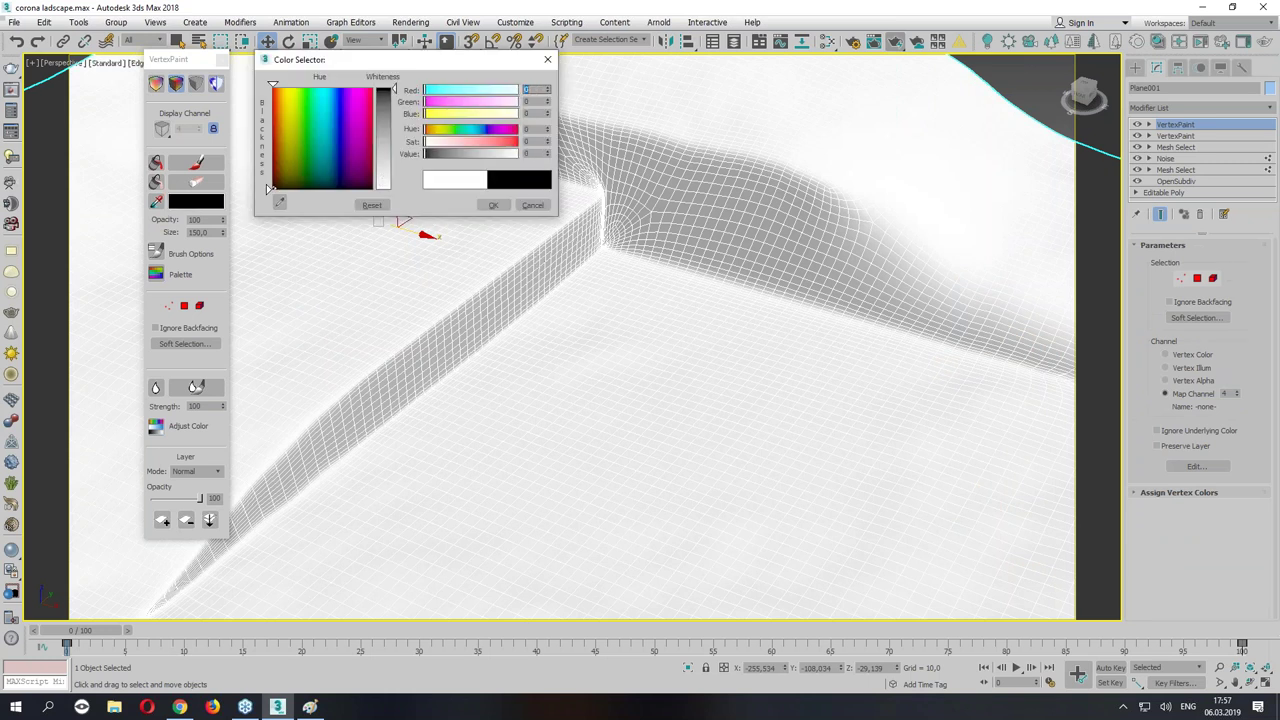
click(491, 204)
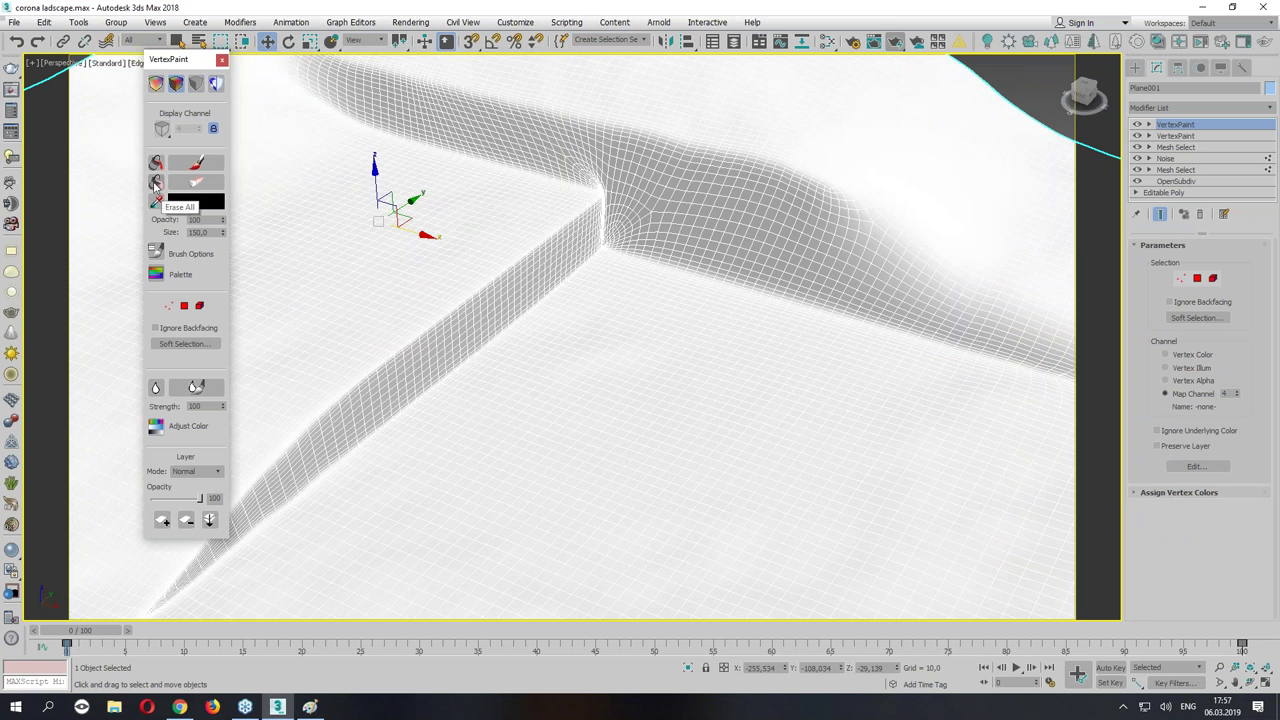
click(157, 163)
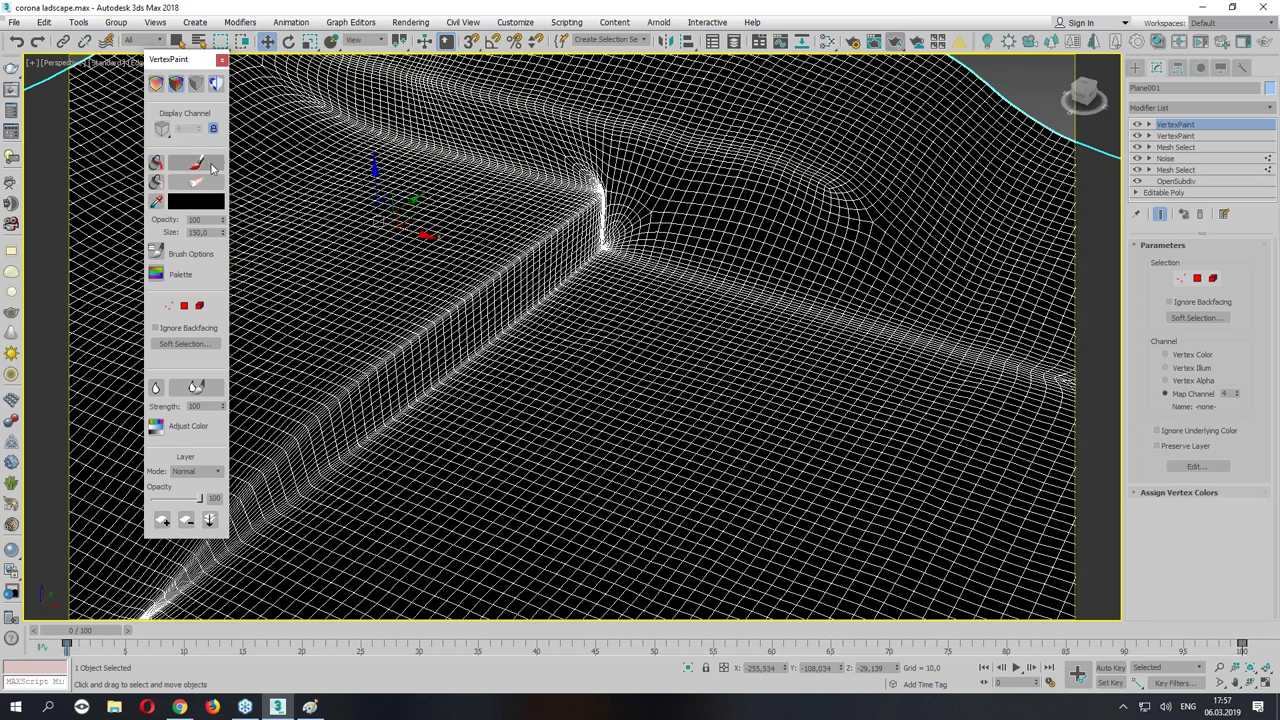
Set the VertexPaint colour to white and adjust the brush size.
click(205, 204)
drag(437, 158, 517, 154)
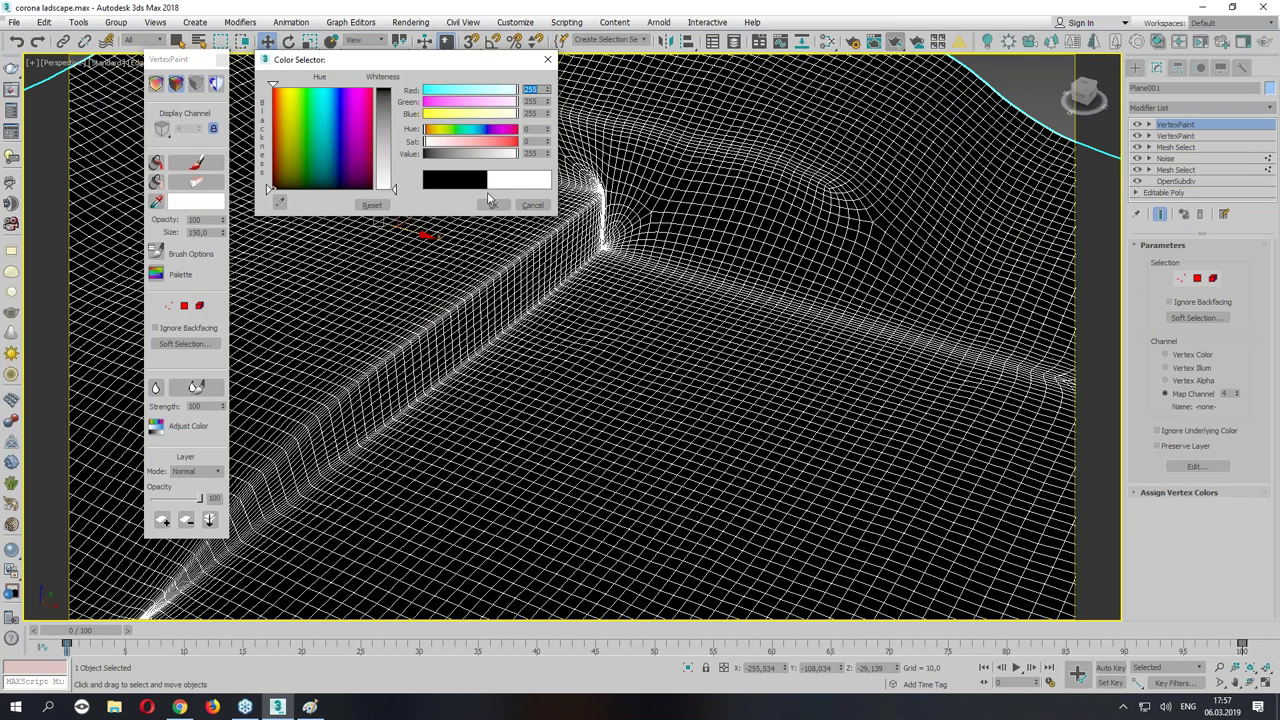
click(493, 204)
click(196, 163)
mouse_move(275, 201)
alt+middle_down()
mouse_move(457, 280)
mouse_move(457, 337)
alt+middle_up()
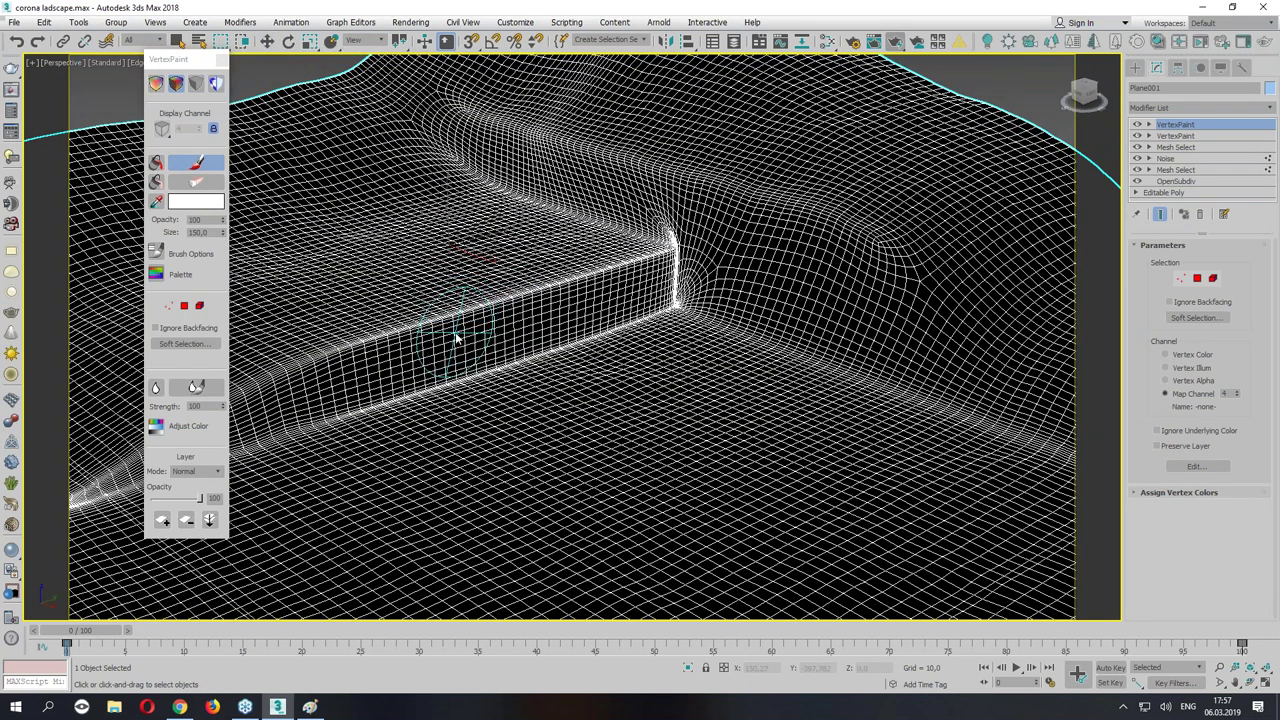
click(205, 203)
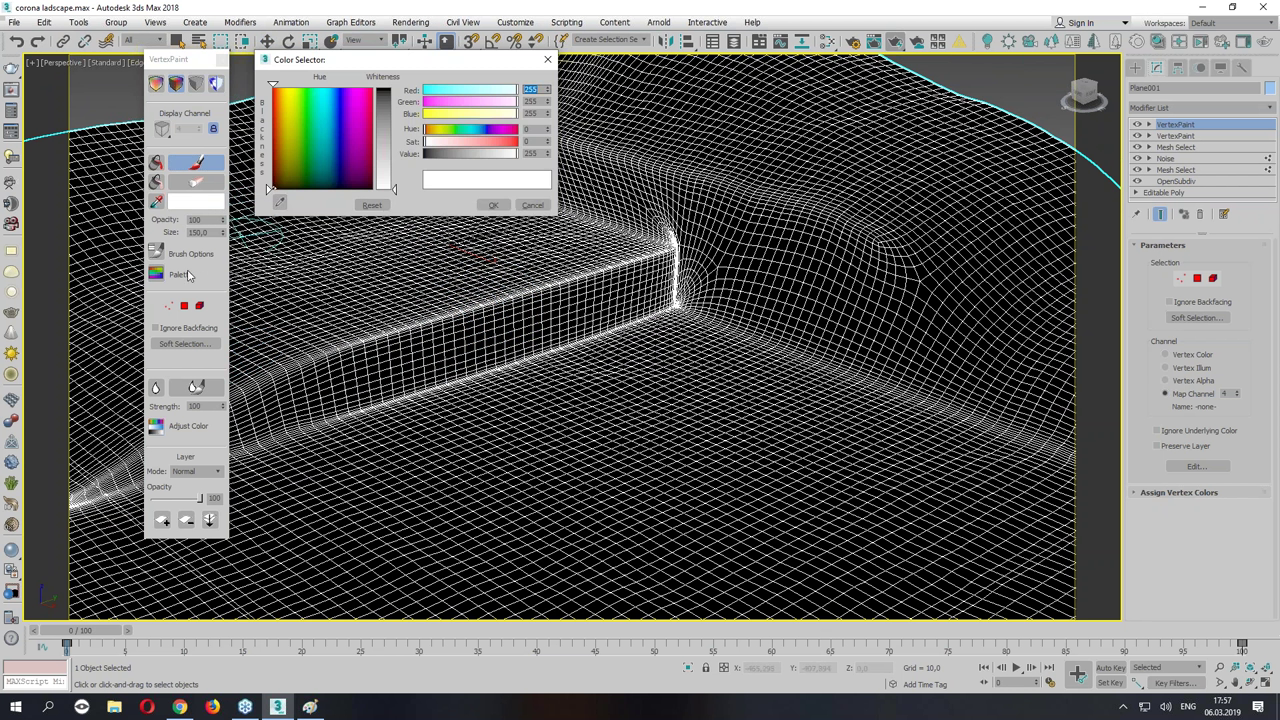
click(207, 232)
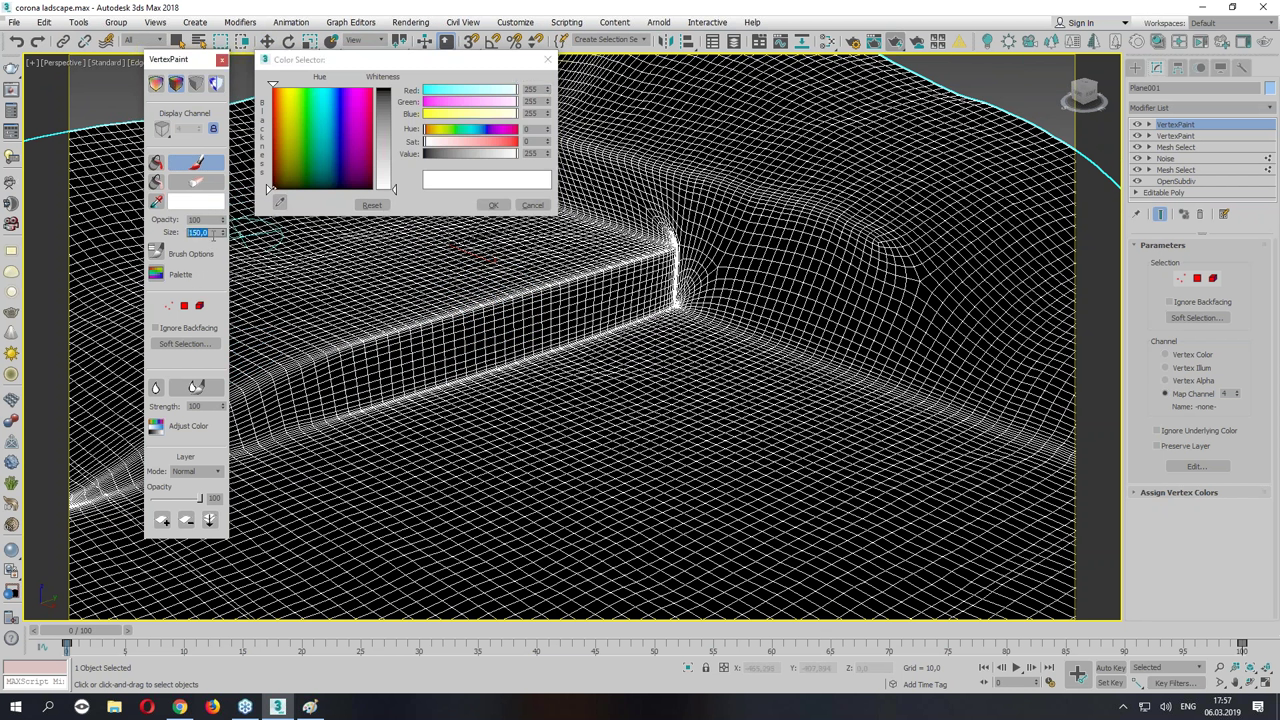
text(100)
click(493, 205)
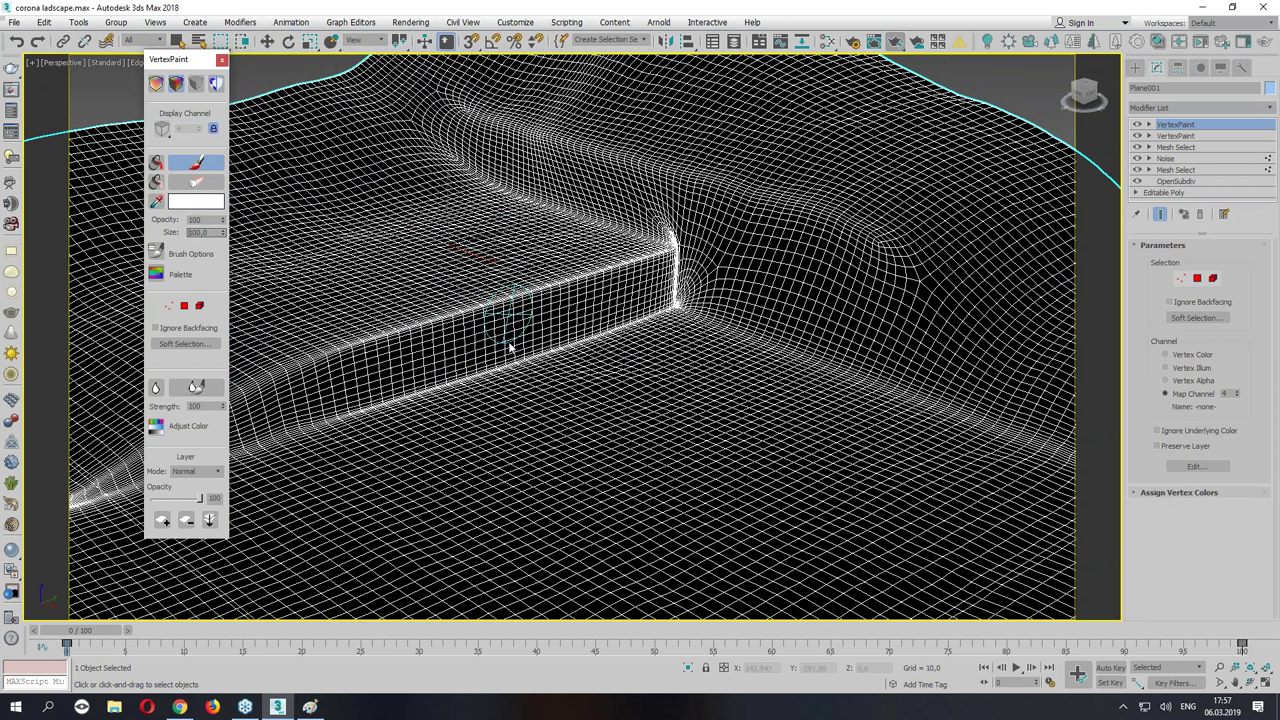
scroll(423, 360, up, 3)
scroll(430, 365, up, 1)
Paint white strokes along the ridge wall, its face and the wall bases.
mouse_move(430, 365)
mouse_down()
mouse_move(690, 285)
mouse_move(800, 225)
mouse_move(528, 294)
mouse_move(343, 371)
mouse_move(549, 300)
mouse_move(918, 232)
mouse_up()
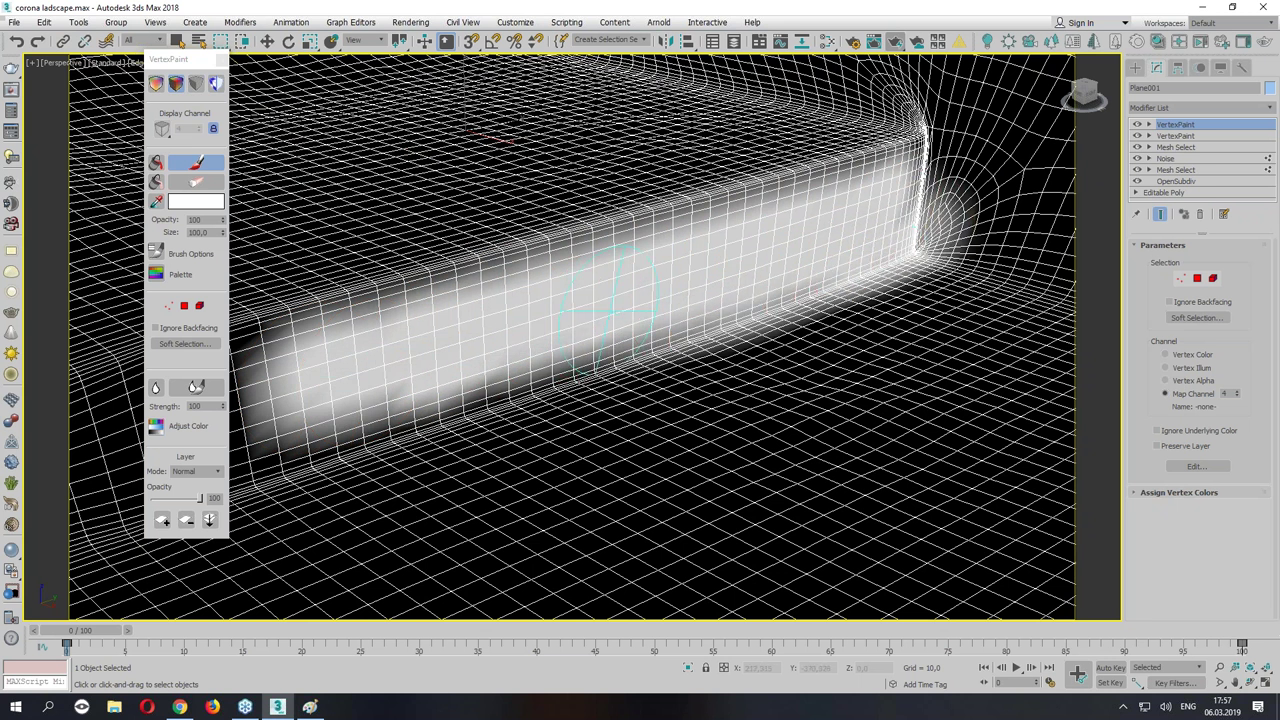
alt+middle_drag(600, 360, 600, 286)
mouse_move(600, 286)
mouse_down()
mouse_move(271, 428)
mouse_move(576, 320)
mouse_up()
alt+middle_drag(576, 320, 594, 266)
mouse_move(594, 266)
mouse_down()
mouse_move(463, 349)
mouse_move(714, 243)
mouse_move(432, 374)
mouse_move(286, 414)
mouse_move(366, 420)
mouse_up()
mouse_move(366, 420)
alt+middle_down()
mouse_move(811, 243)
mouse_move(700, 320)
mouse_move(837, 291)
mouse_move(606, 320)
mouse_move(450, 300)
alt+middle_up()
mouse_move(450, 300)
mouse_down()
mouse_move(763, 294)
mouse_move(714, 257)
mouse_move(614, 257)
mouse_move(467, 285)
mouse_move(466, 262)
mouse_move(790, 290)
mouse_move(828, 316)
mouse_move(564, 299)
mouse_move(666, 306)
mouse_move(537, 334)
mouse_up()
alt+middle_drag(537, 334, 432, 371)
mouse_move(432, 371)
mouse_down()
mouse_move(743, 271)
mouse_move(286, 386)
mouse_up()
alt+middle_drag(286, 386, 660, 283)
drag(660, 283, 329, 351)
alt+middle_drag(329, 351, 260, 300)
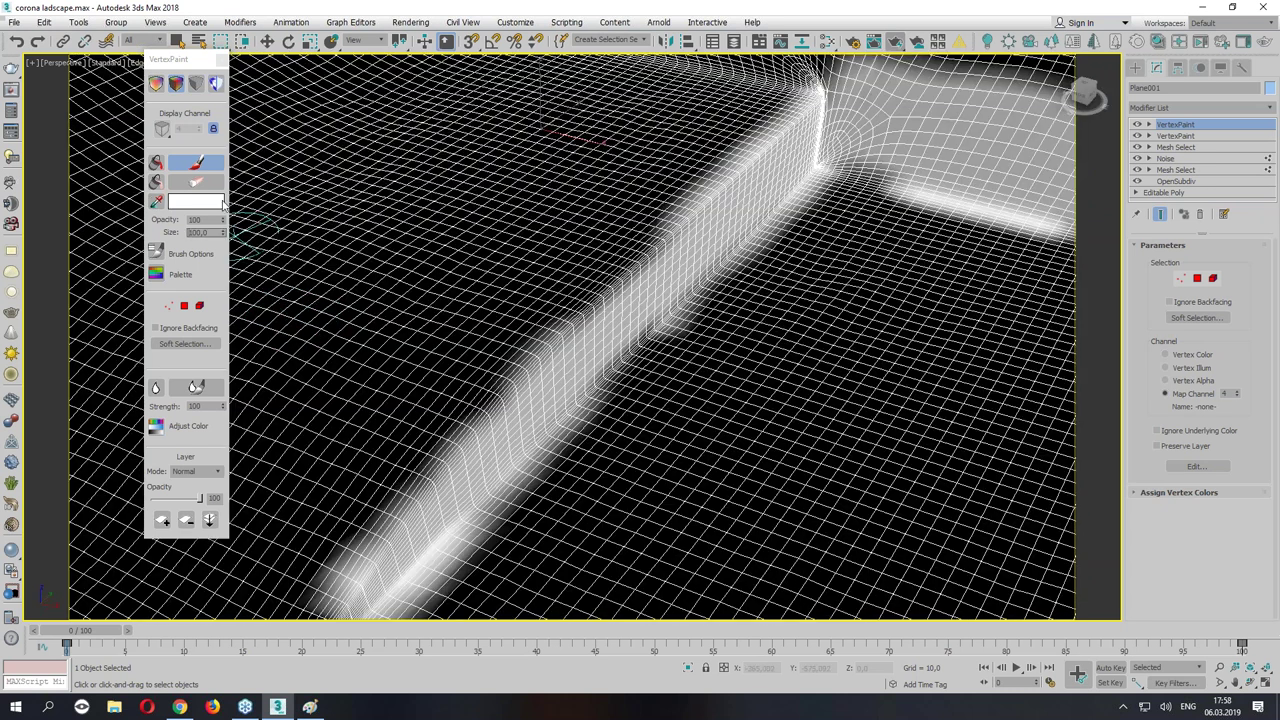
Set the paint colour to black and shrink the brush size to 21.
click(173, 203)
click(399, 175)
click(495, 208)
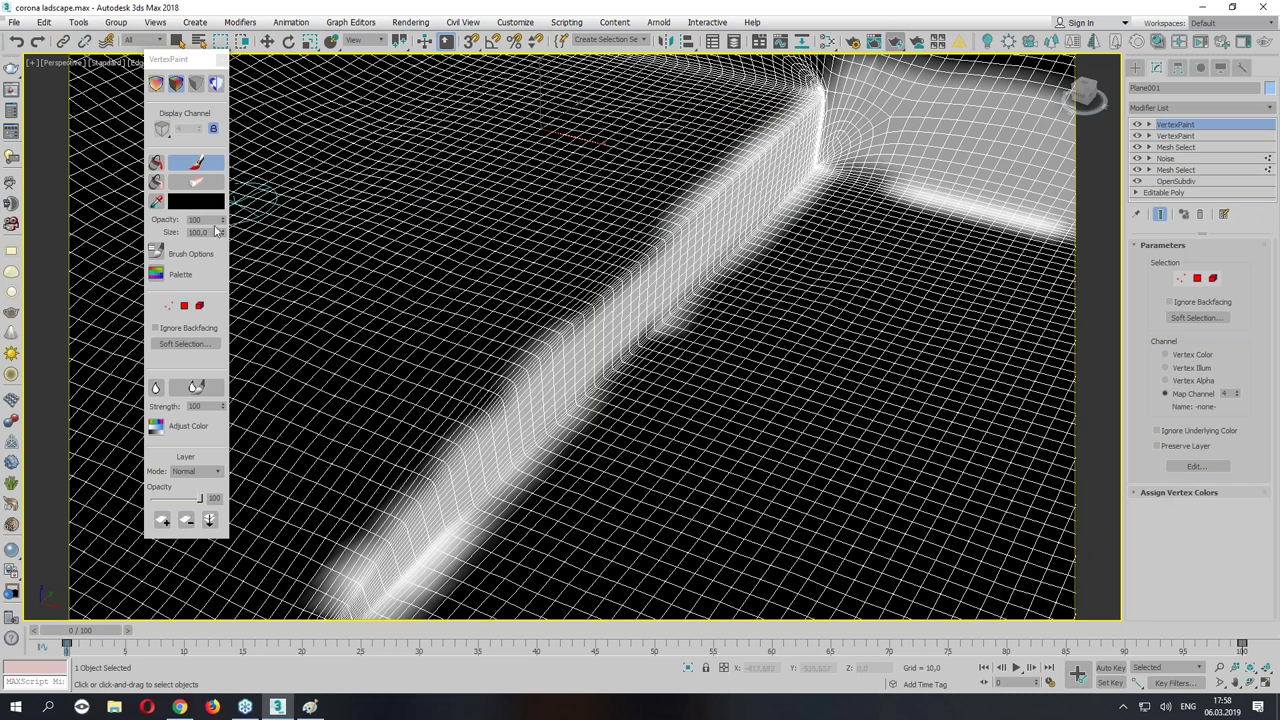
drag(224, 234, 460, 315)
Paint black patches along the ridge top and down the wall edge.
drag(580, 300, 740, 150)
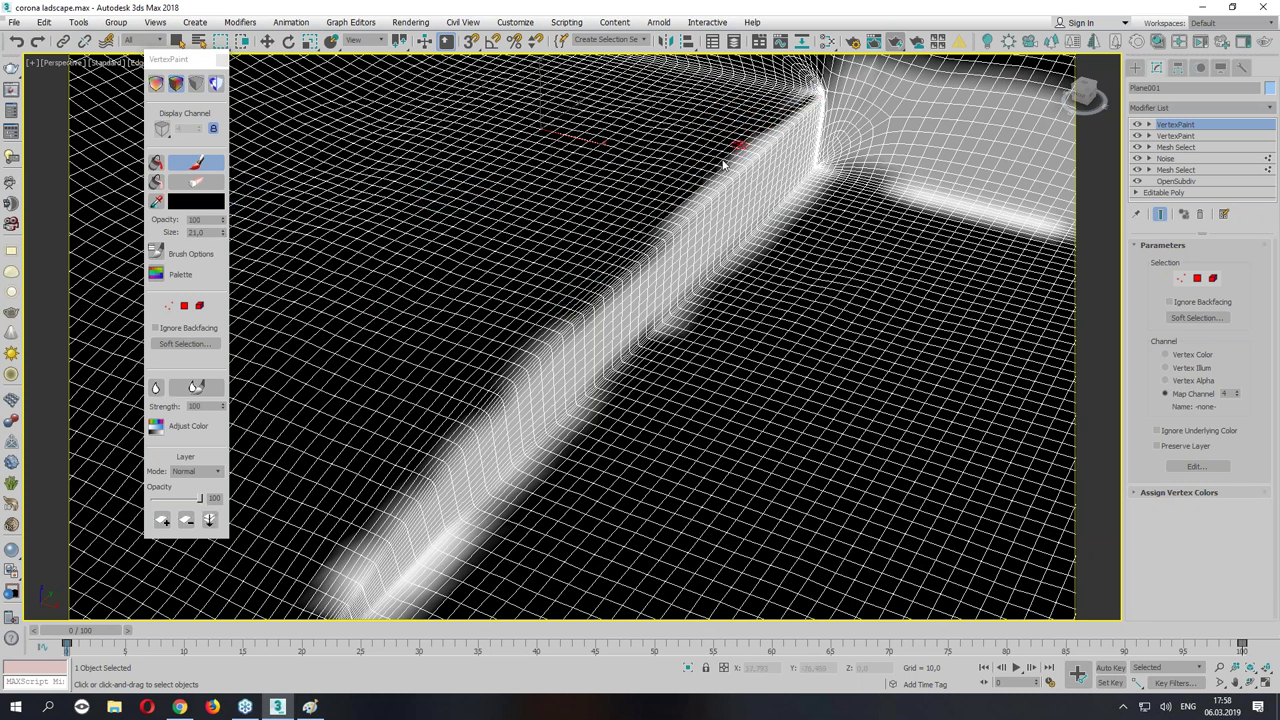
mouse_move(625, 263)
mouse_down()
mouse_move(471, 423)
mouse_move(529, 337)
mouse_move(521, 364)
mouse_up()
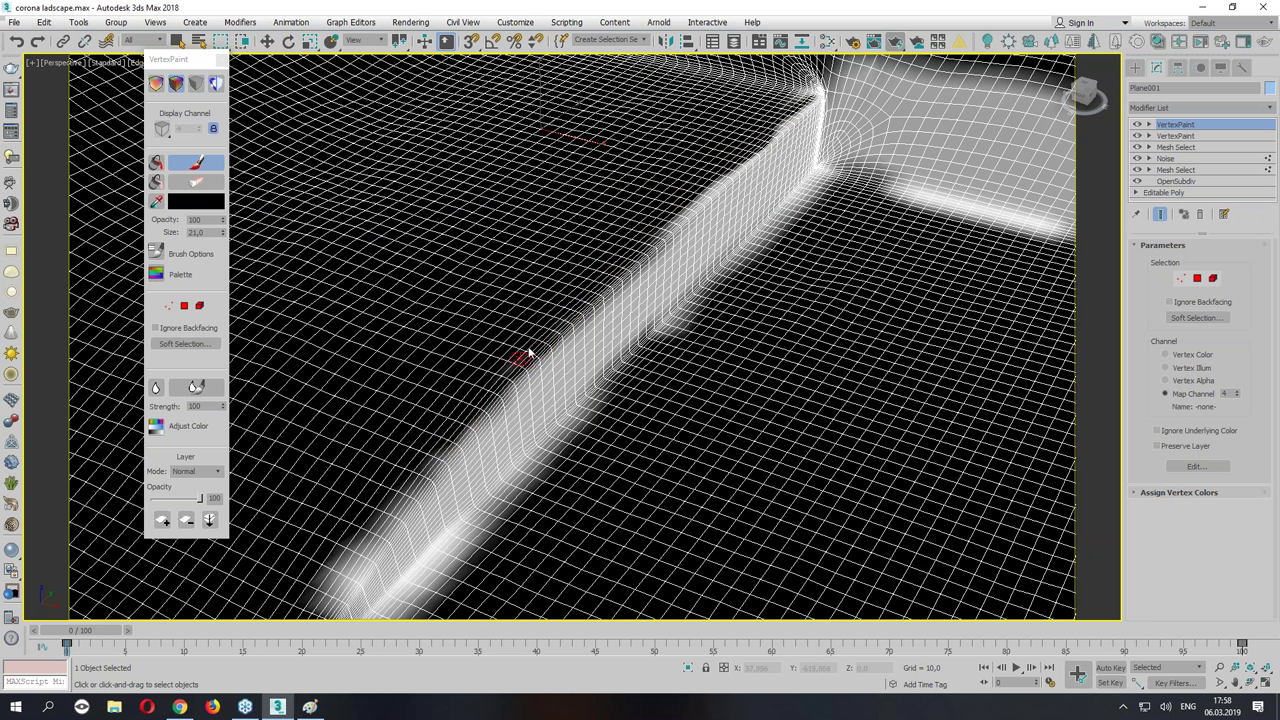
alt+middle_drag(521, 364, 404, 400)
mouse_move(360, 485)
mouse_down()
mouse_move(429, 506)
mouse_move(548, 372)
mouse_move(557, 380)
mouse_up()
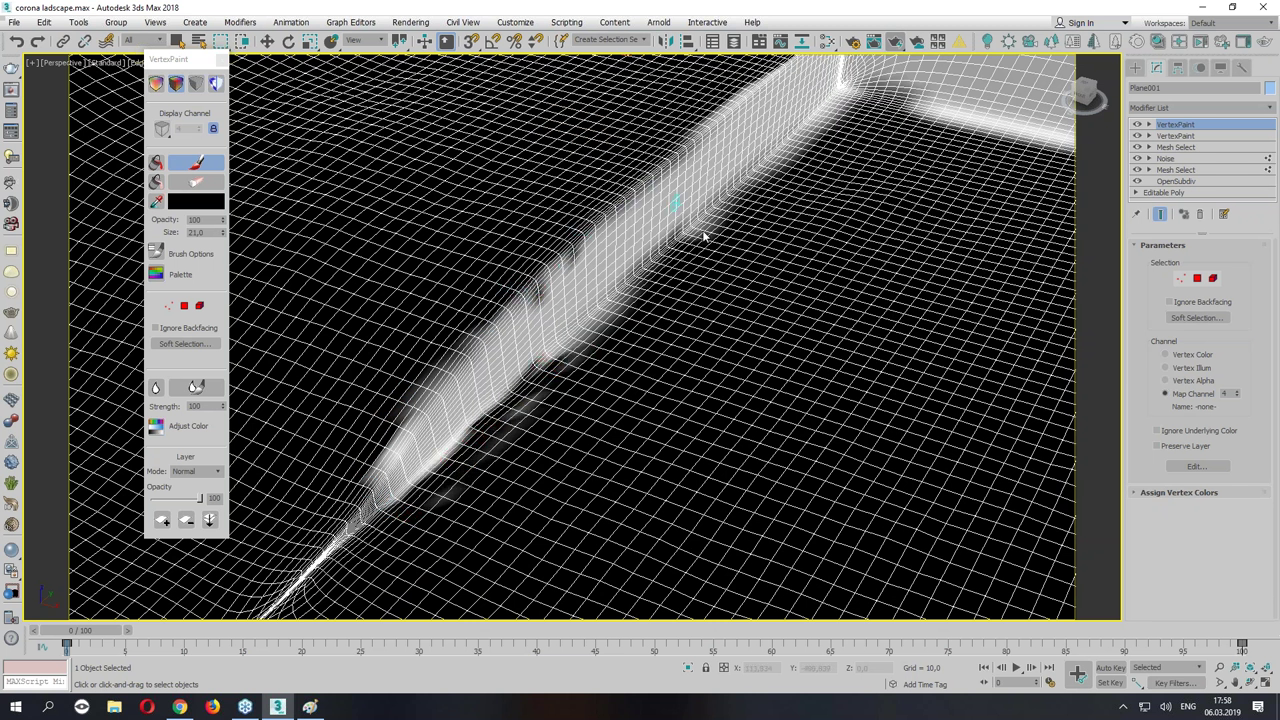
alt+middle_drag(654, 207, 680, 248)
scroll(626, 191, up, 2)
scroll(640, 160, up, 2)
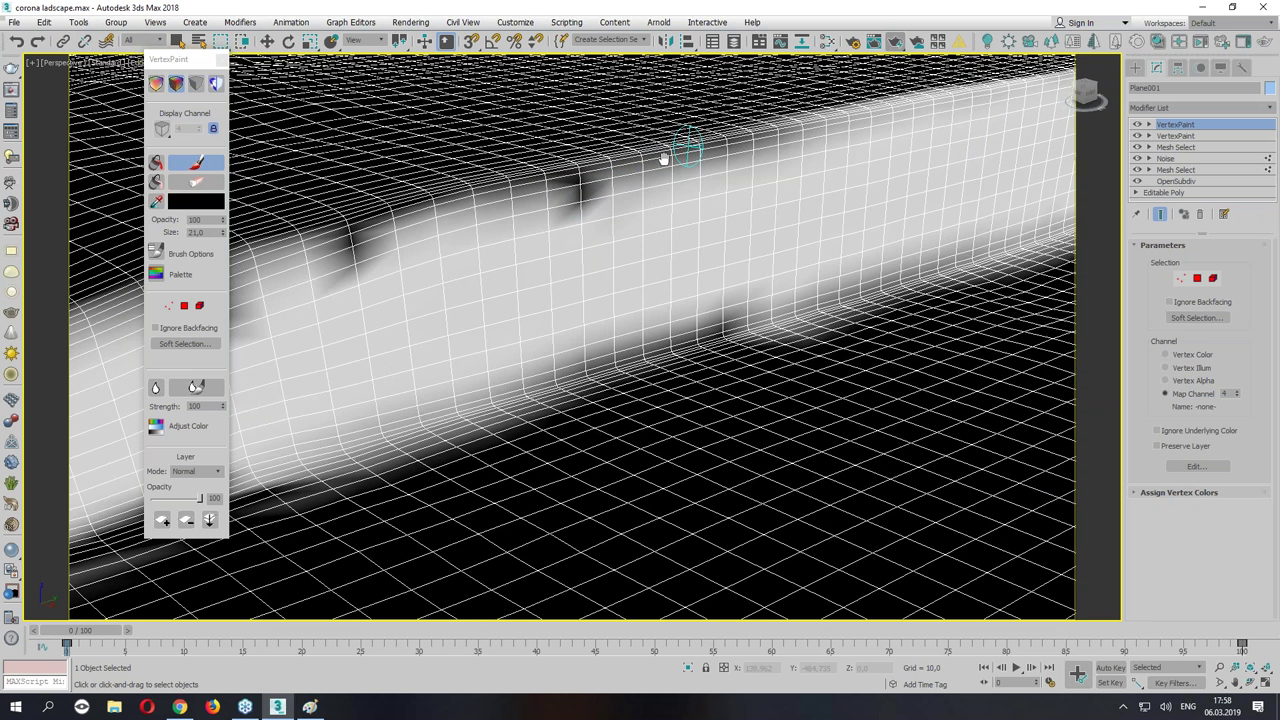
middle_drag(662, 158, 785, 115)
mouse_move(785, 115)
mouse_down()
mouse_move(777, 157)
mouse_move(723, 177)
mouse_move(724, 145)
mouse_up()
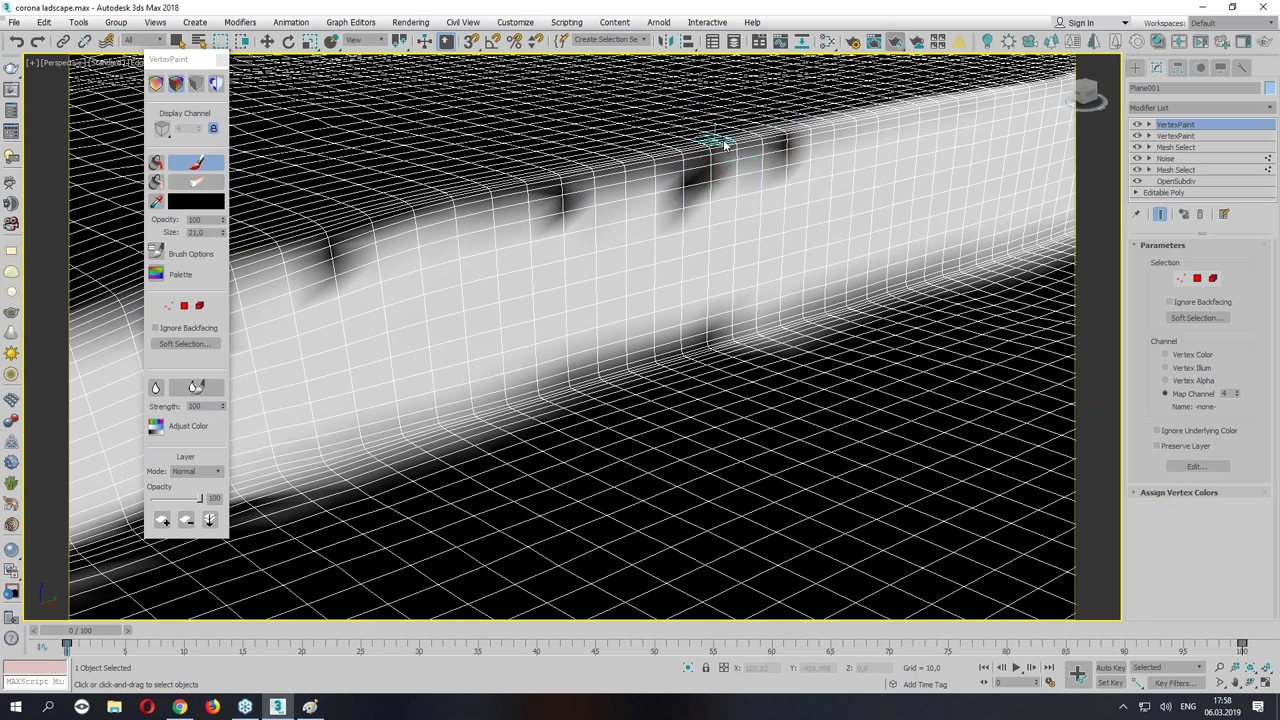
alt+middle_drag(724, 145, 710, 200)
mouse_move(710, 200)
mouse_down()
mouse_move(663, 214)
mouse_move(835, 177)
mouse_move(971, 109)
mouse_move(625, 222)
mouse_move(986, 120)
mouse_up()
Blur the dark blotches along the ridge top, then close VertexPaint.
click(196, 387)
drag(900, 160, 530, 290)
key(w)
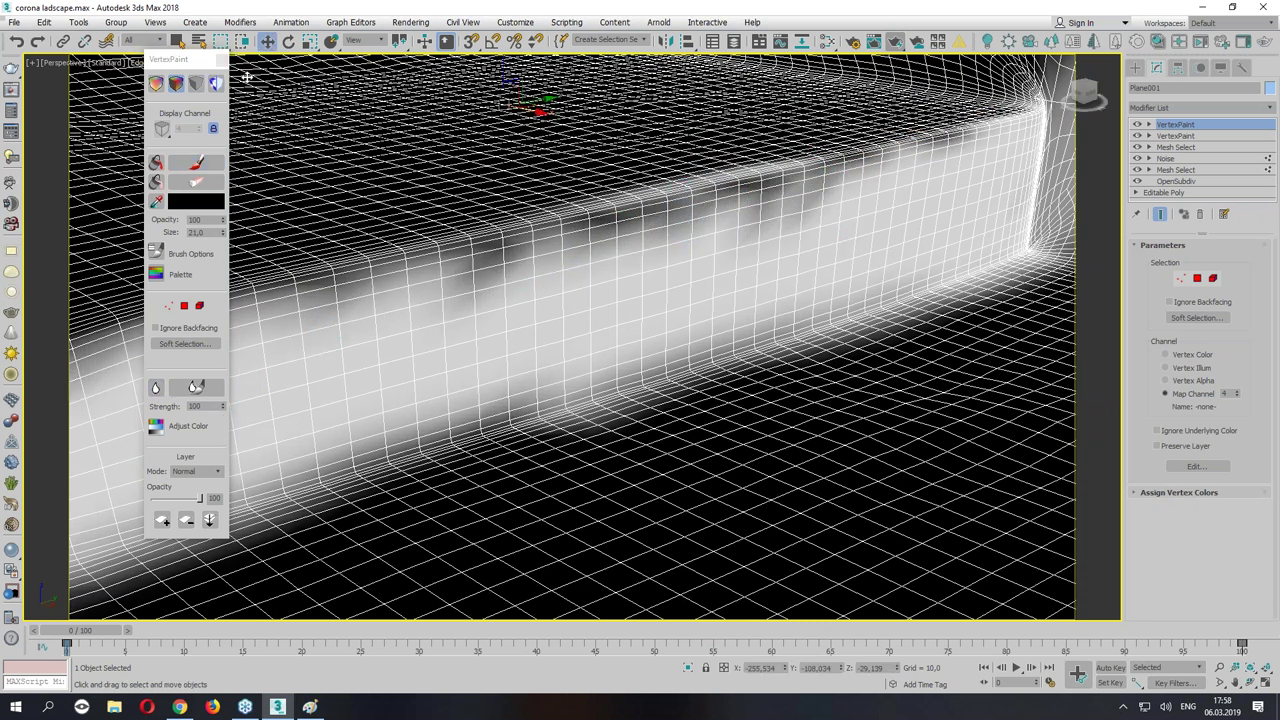
click(221, 63)
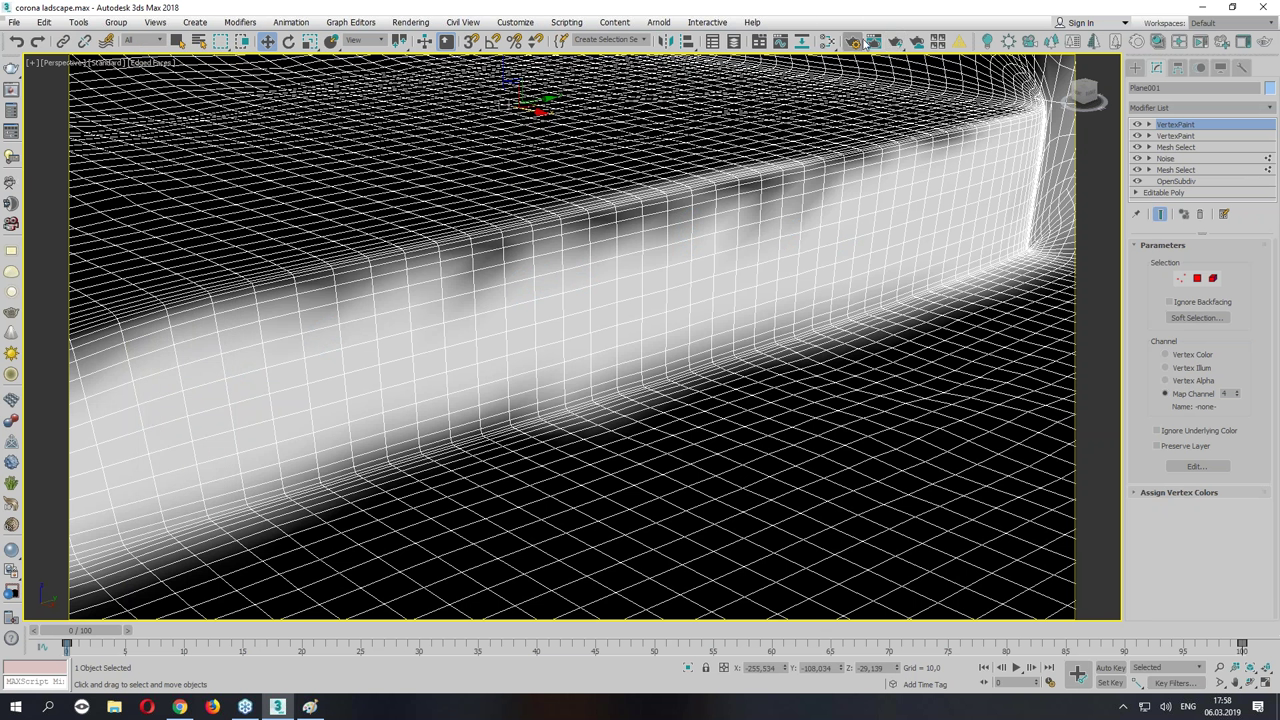
In the Slate Material Editor, set Material #1292's bump amount to 6.
click(828, 40)
middle_drag(454, 348, 480, 300)
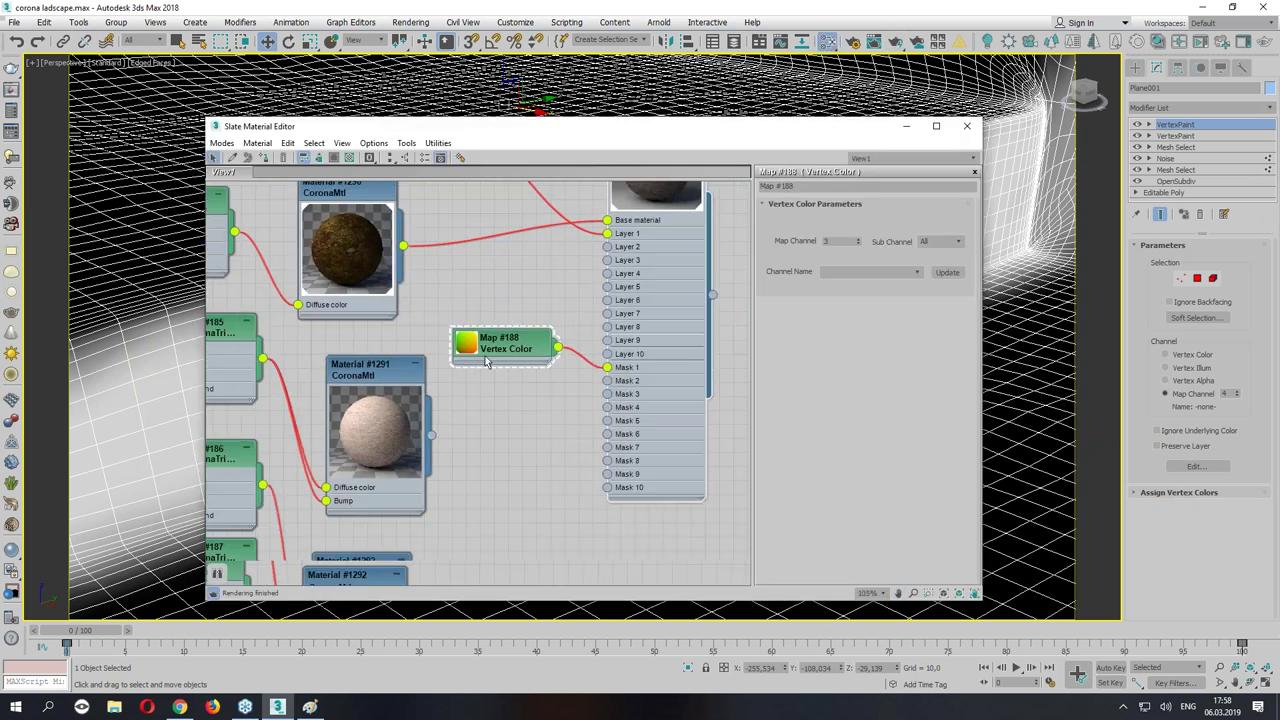
scroll(490, 370, down, 3)
scroll(503, 390, down, 1)
drag(438, 472, 420, 467)
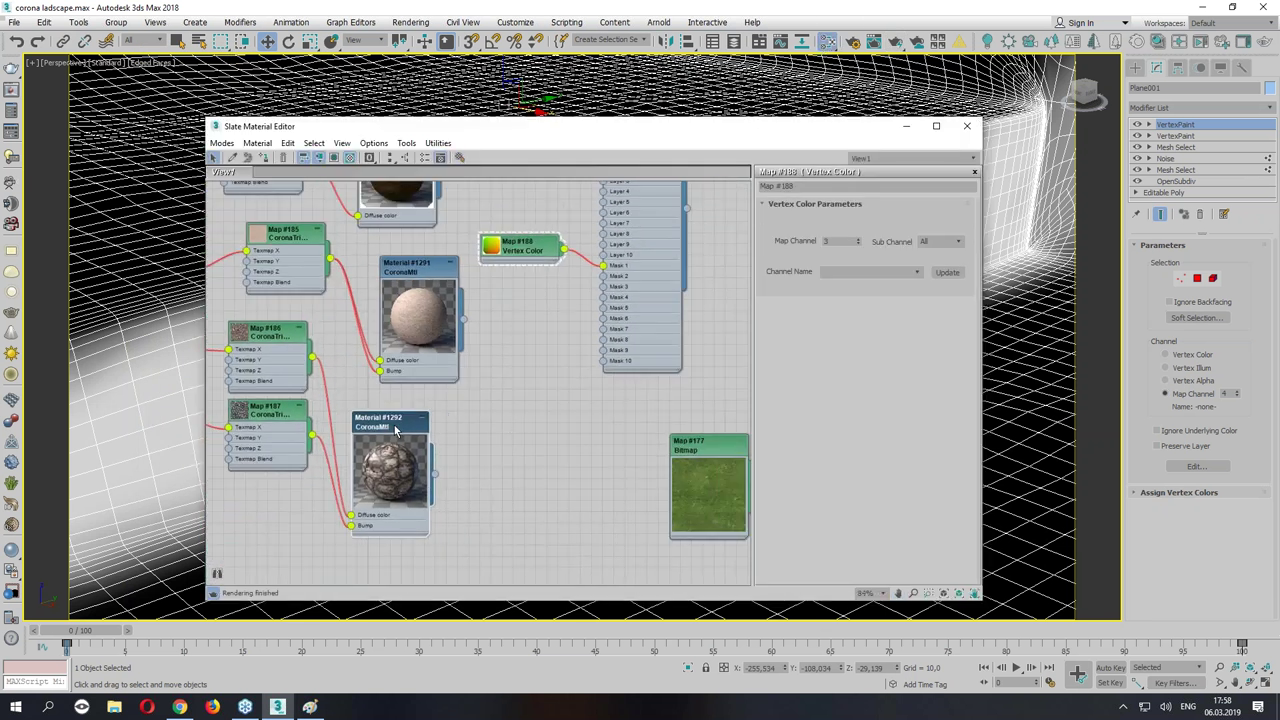
double_click(392, 463)
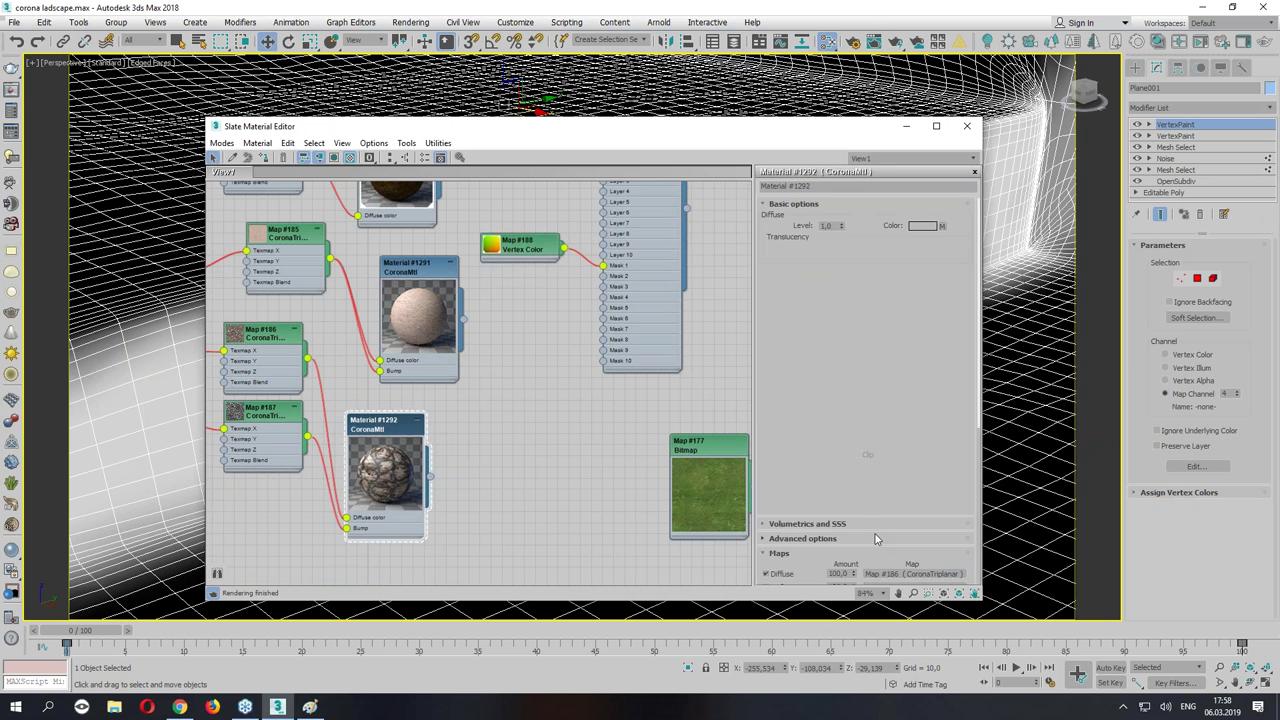
scroll(779, 235, down, 5)
scroll(850, 497, down, 1)
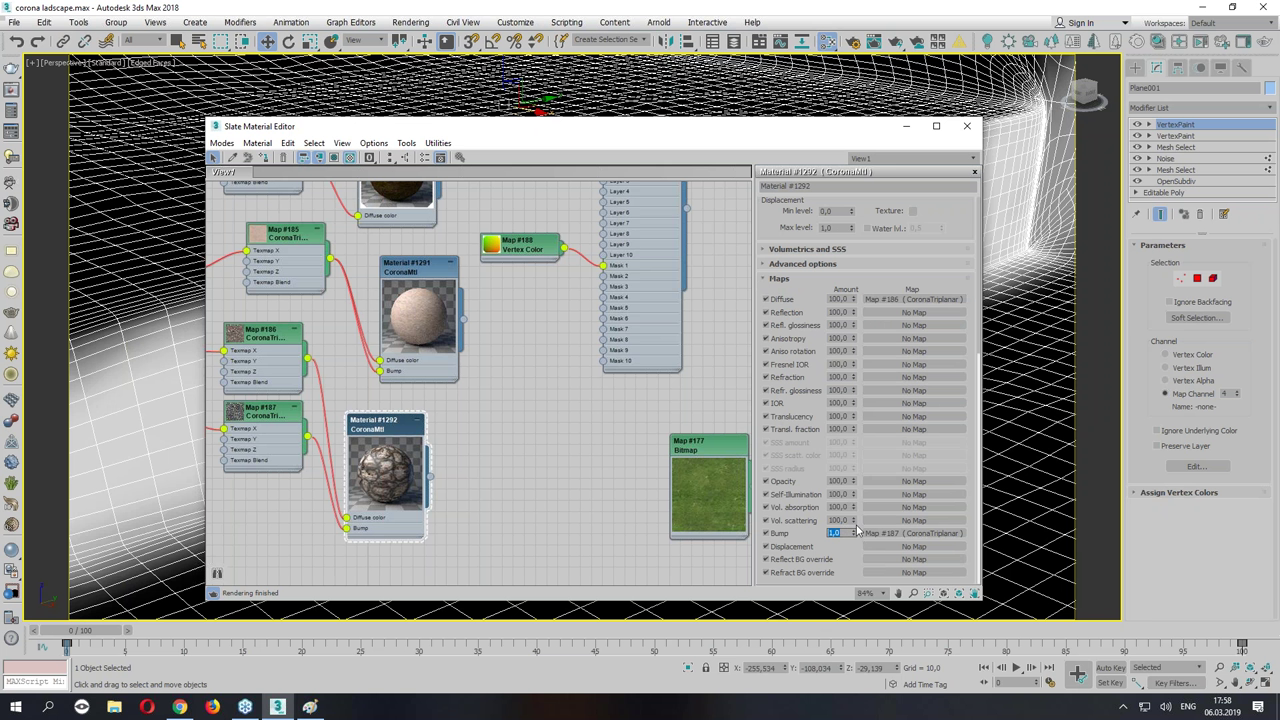
text(6)
key(Return)
Wire Material #1292 into a layer slot and clone the Vertex Color map as Map #189.
drag(428, 482, 627, 195)
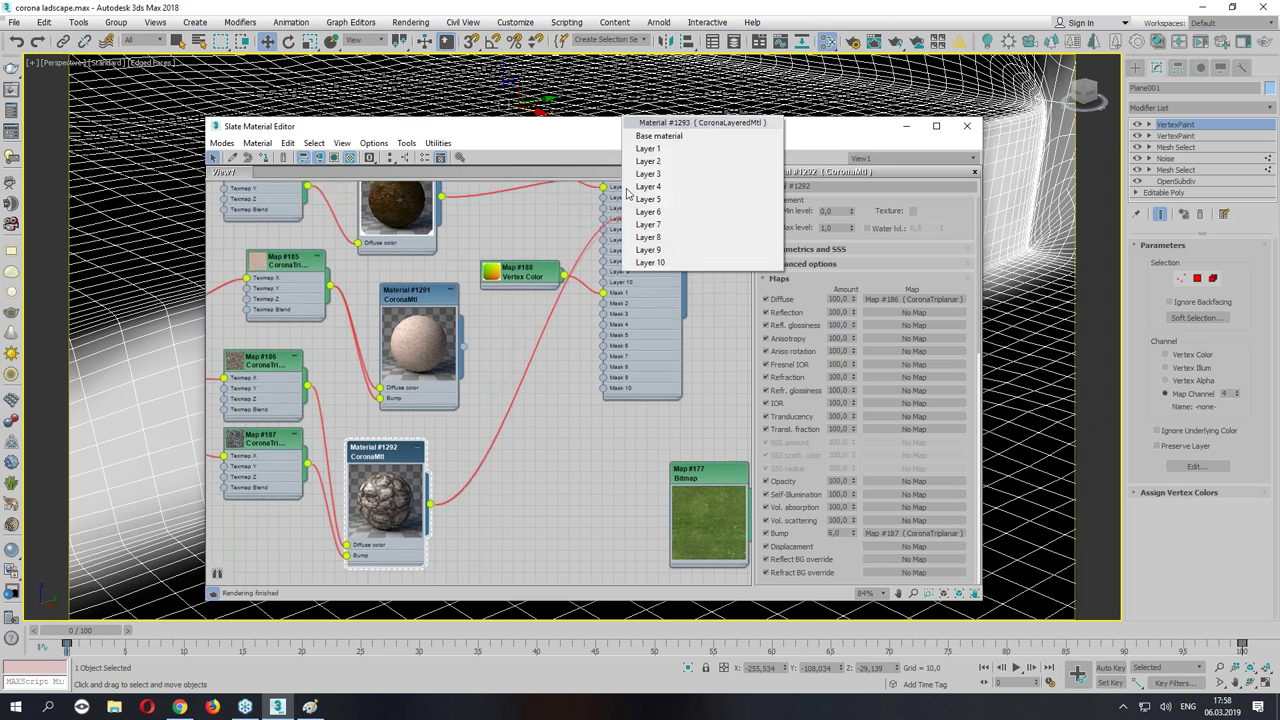
click(640, 170)
shift+drag(530, 285, 530, 330)
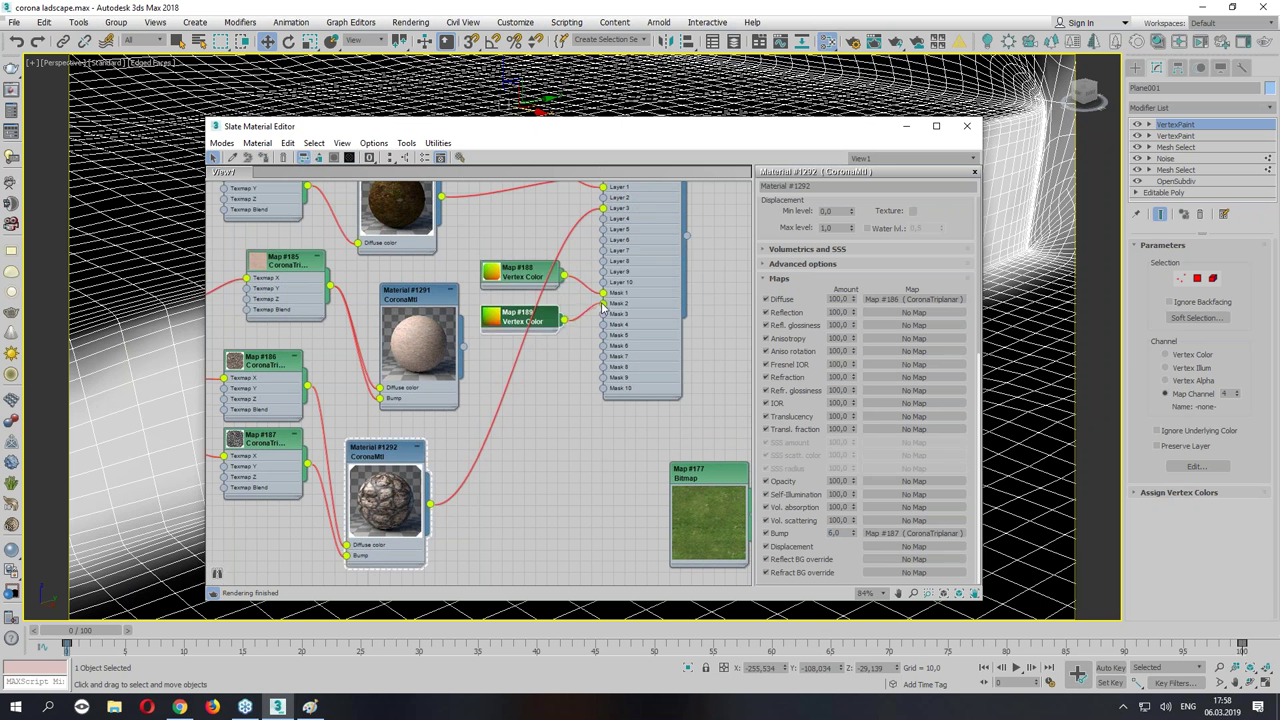
click(603, 216)
key(Delete)
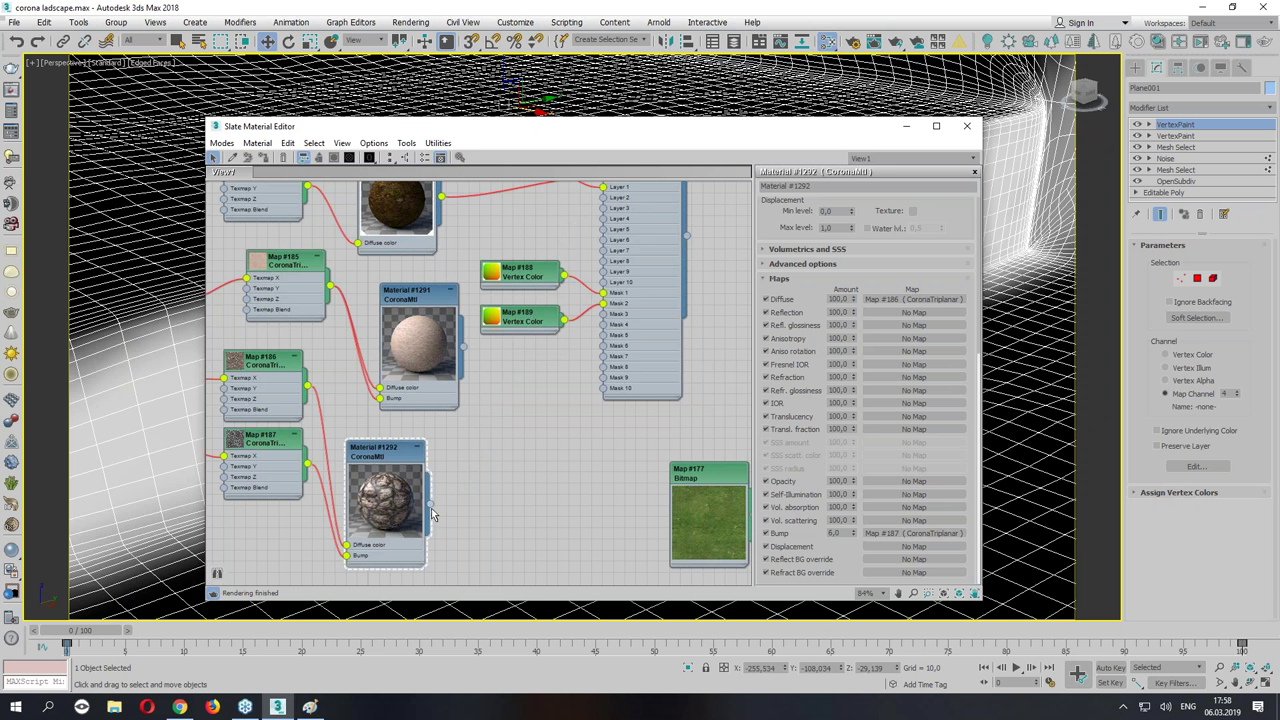
drag(430, 503, 597, 240)
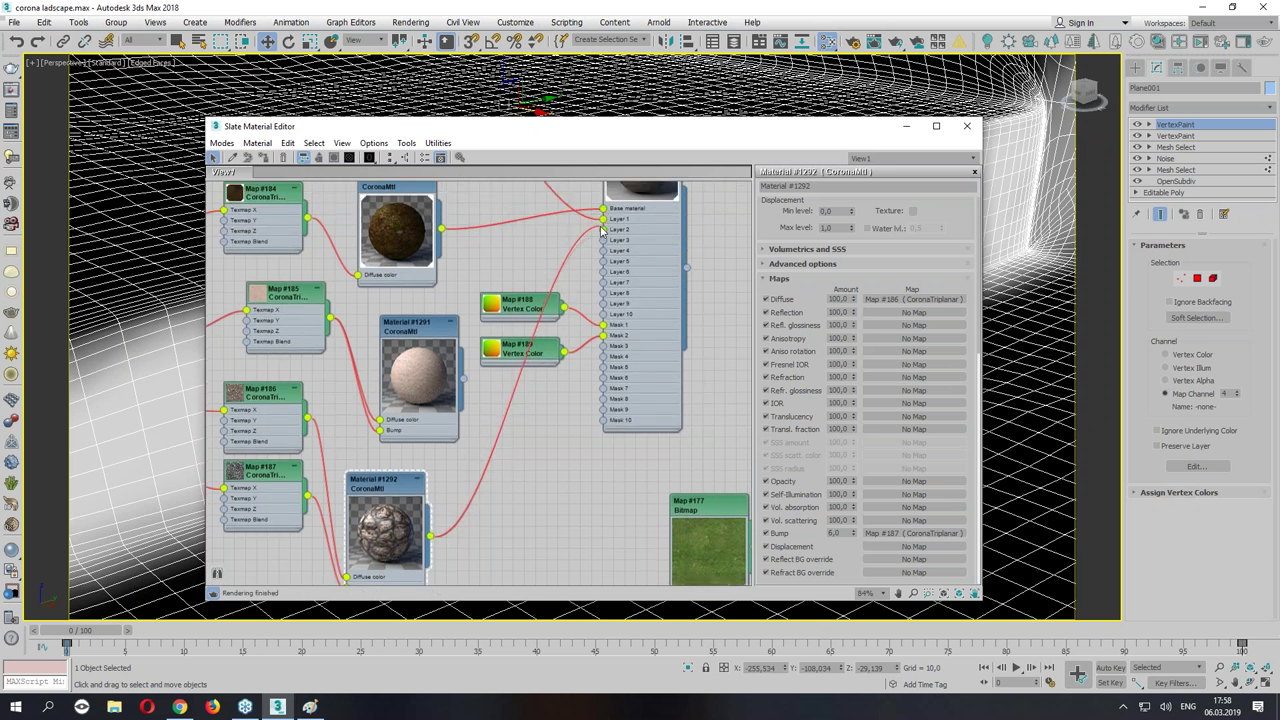
Check Map #189's vertex colour settings, then close the Slate Material Editor.
scroll(605, 335, up, 4)
double_click(480, 370)
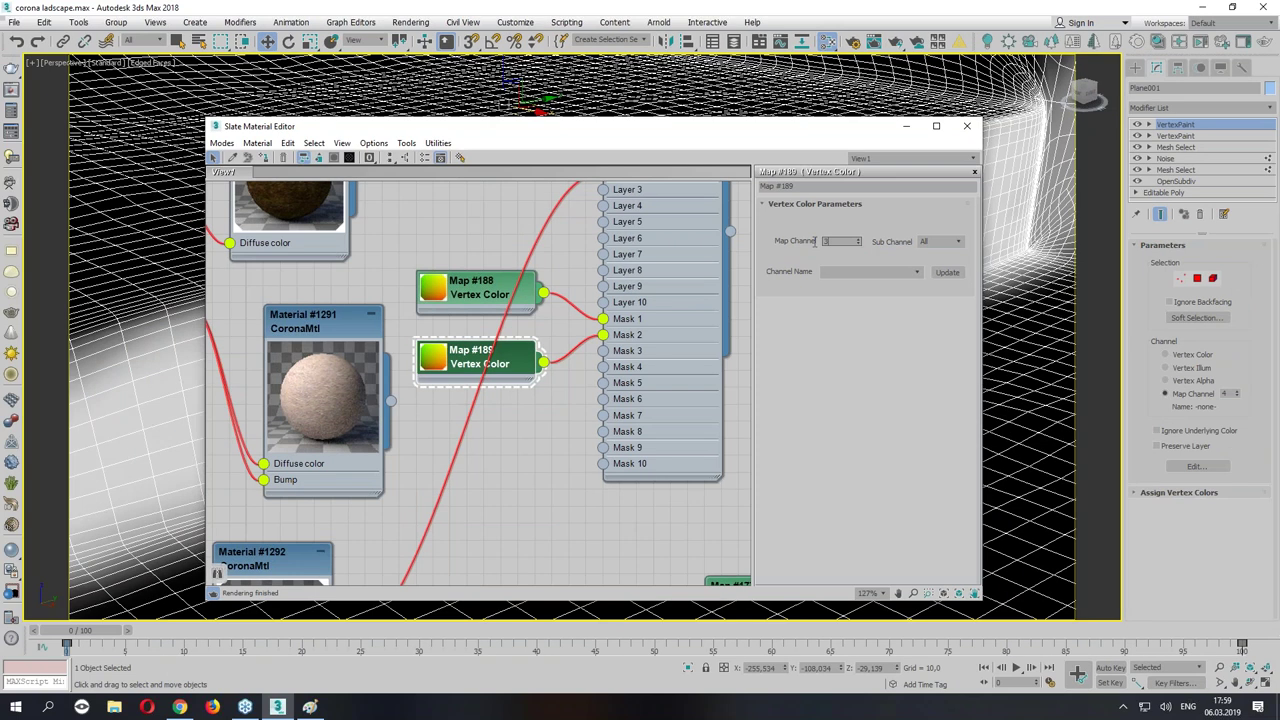
click(966, 126)
scroll(777, 286, down, 5)
alt+middle_drag(777, 286, 728, 320)
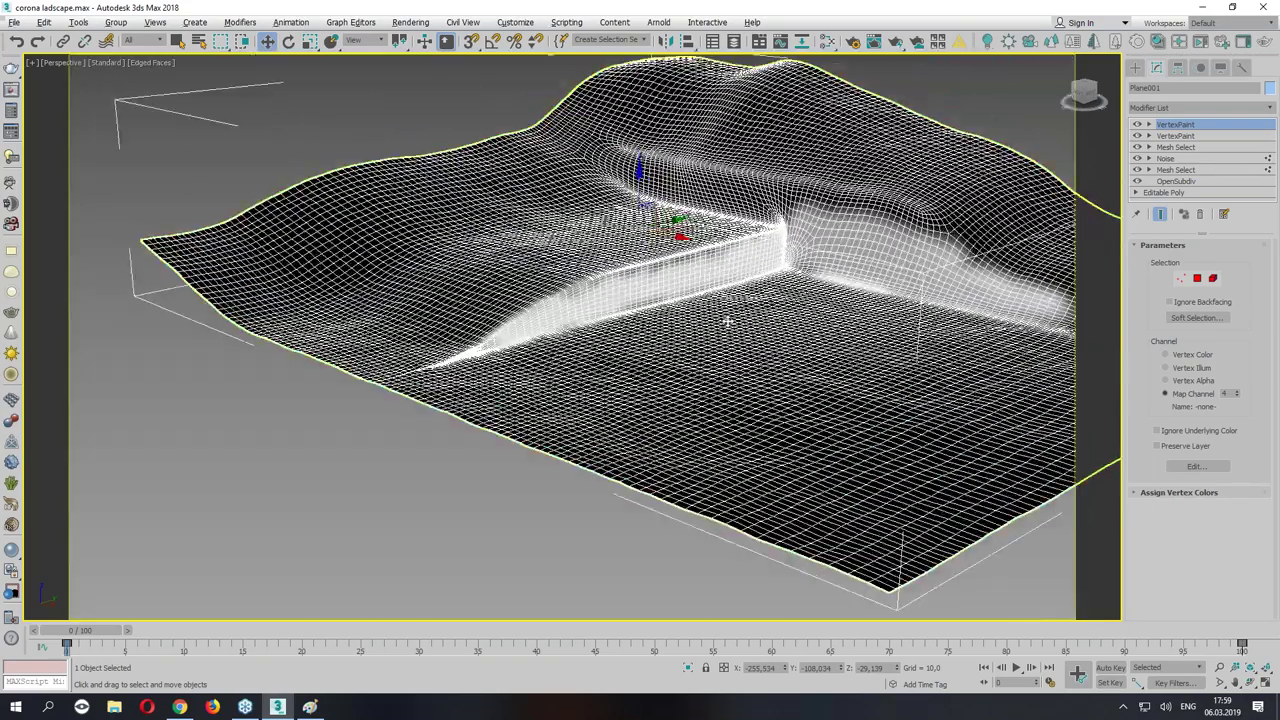
Render the terrain with Corona to check the stone ridge, then close the frame buffer.
scroll(703, 286, up, 3)
scroll(789, 289, up, 2)
alt+middle_drag(789, 289, 910, 76)
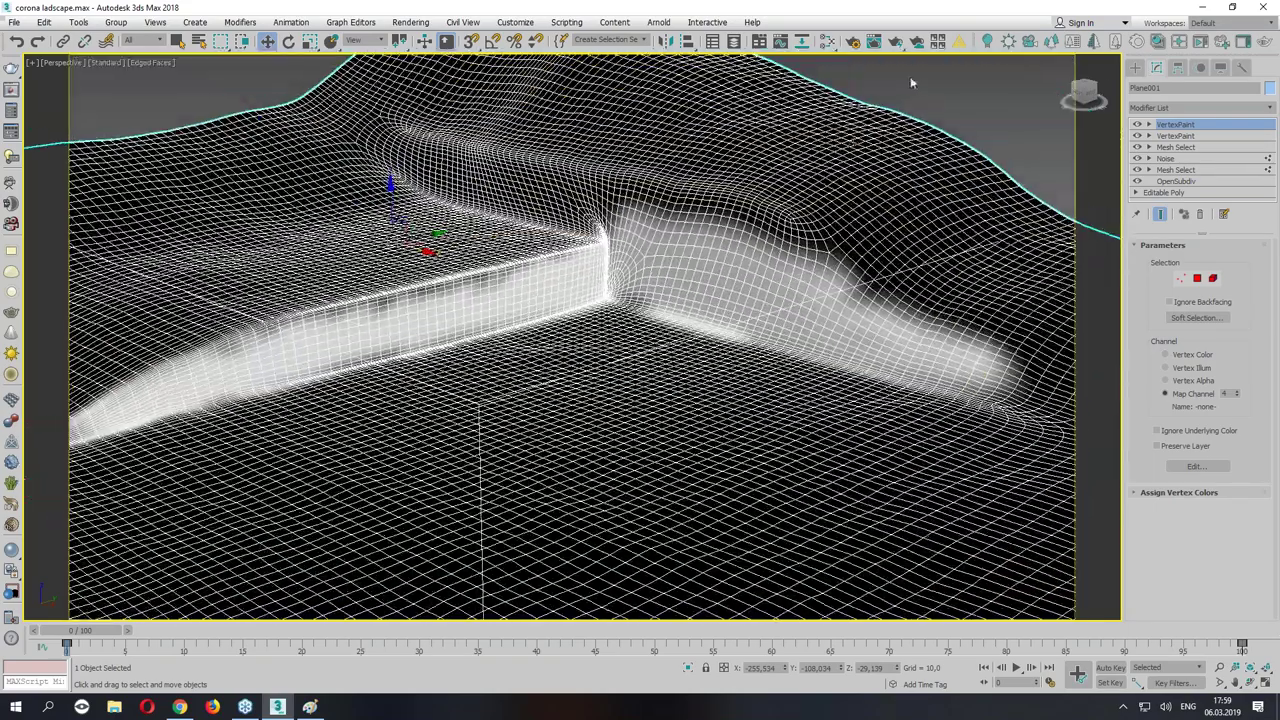
click(914, 42)
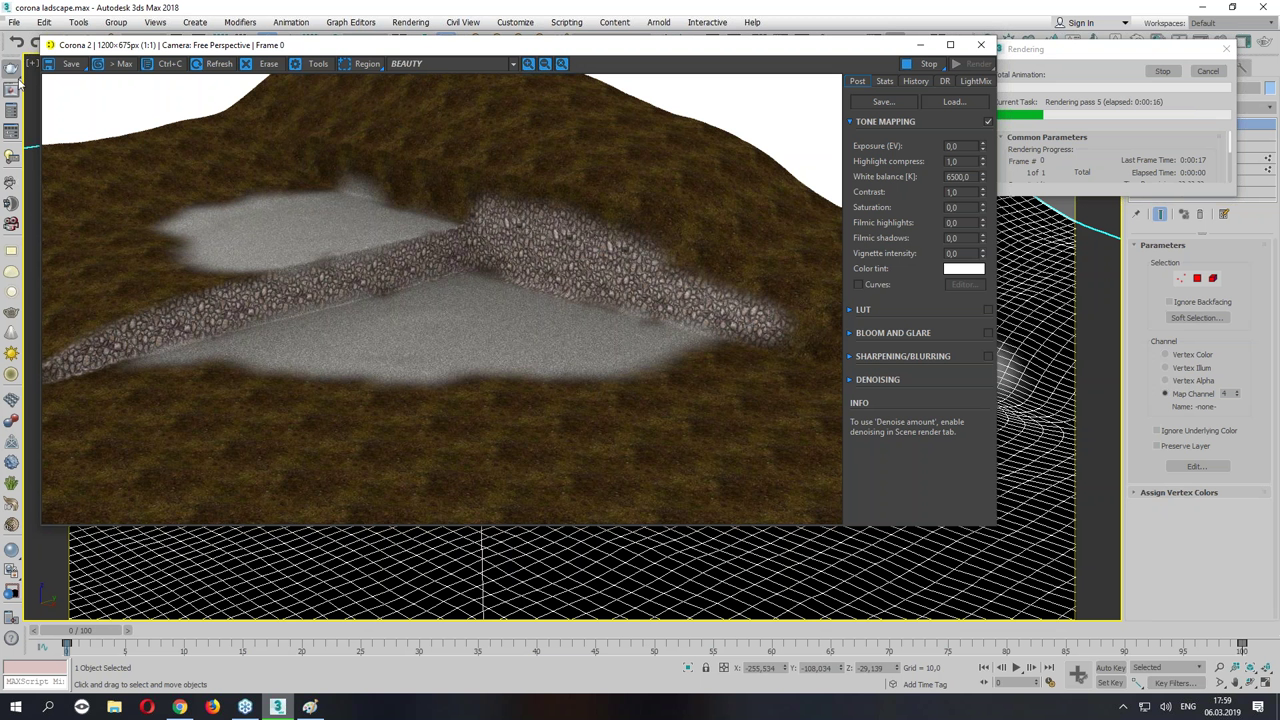
click(977, 44)
Set Map #184's CoronaTriplanar scale to 300 in the Slate Material Editor.
key(m)
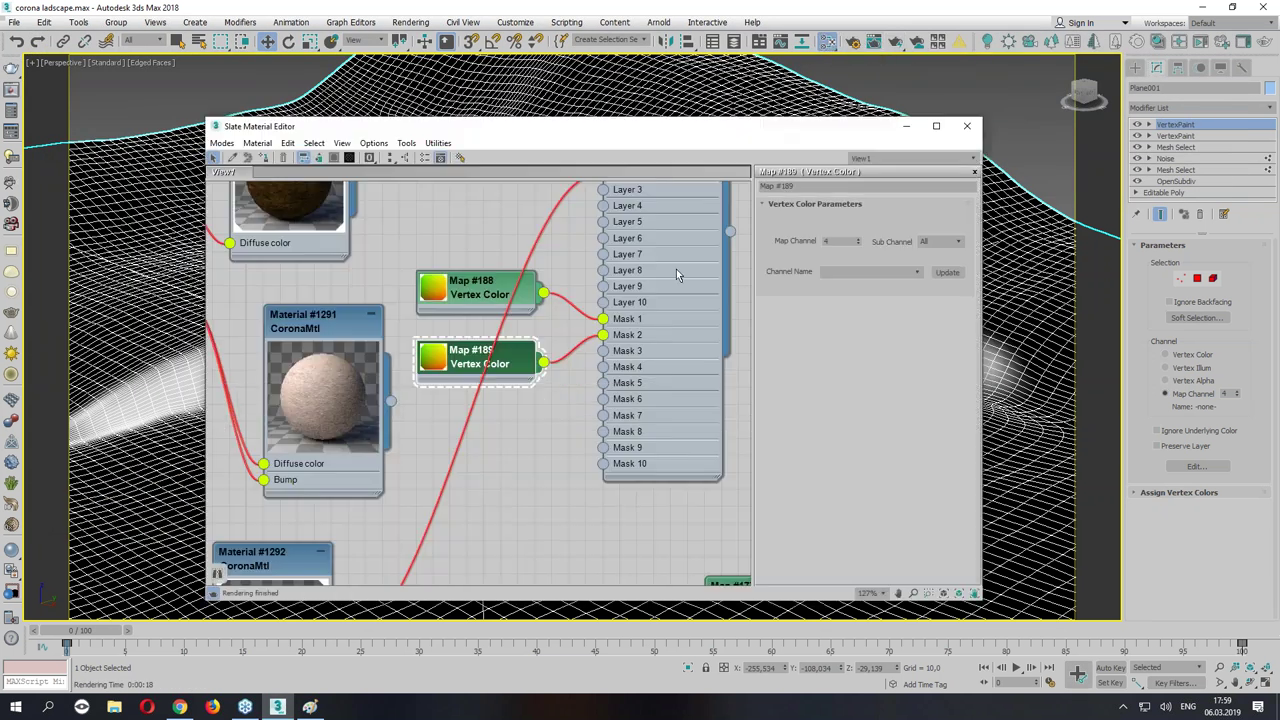
middle_drag(676, 269, 474, 363)
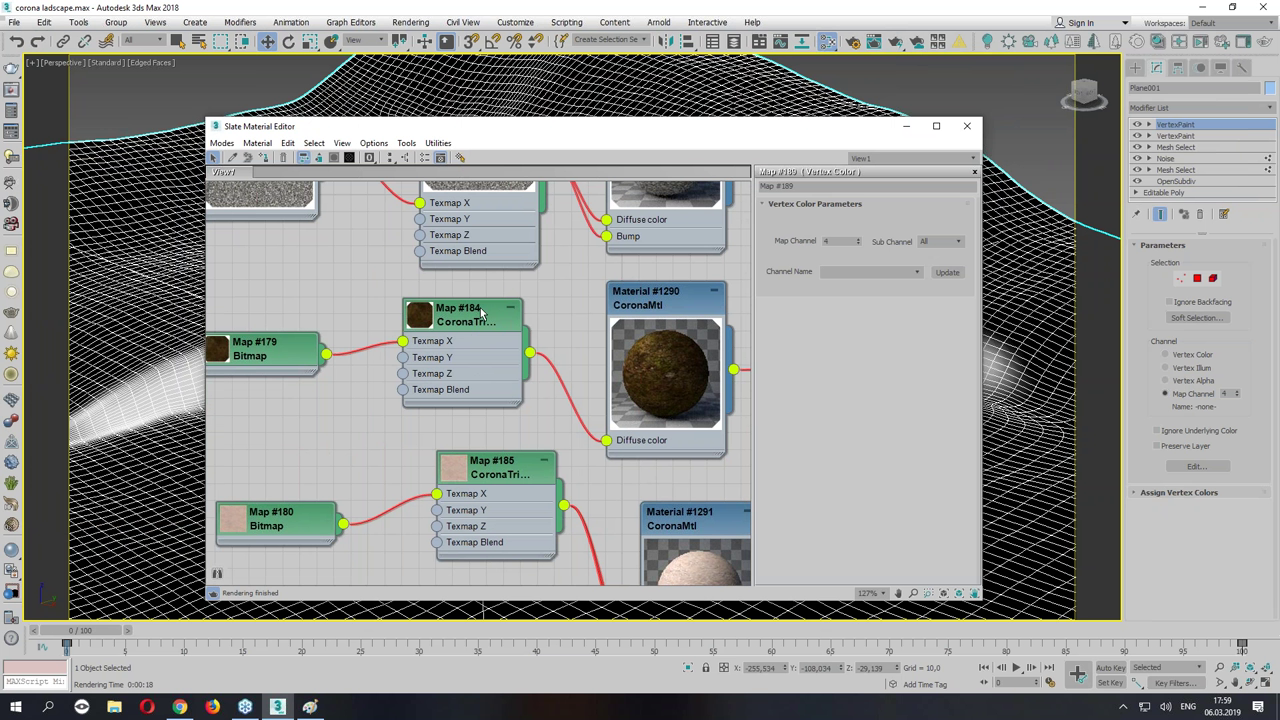
double_click(481, 313)
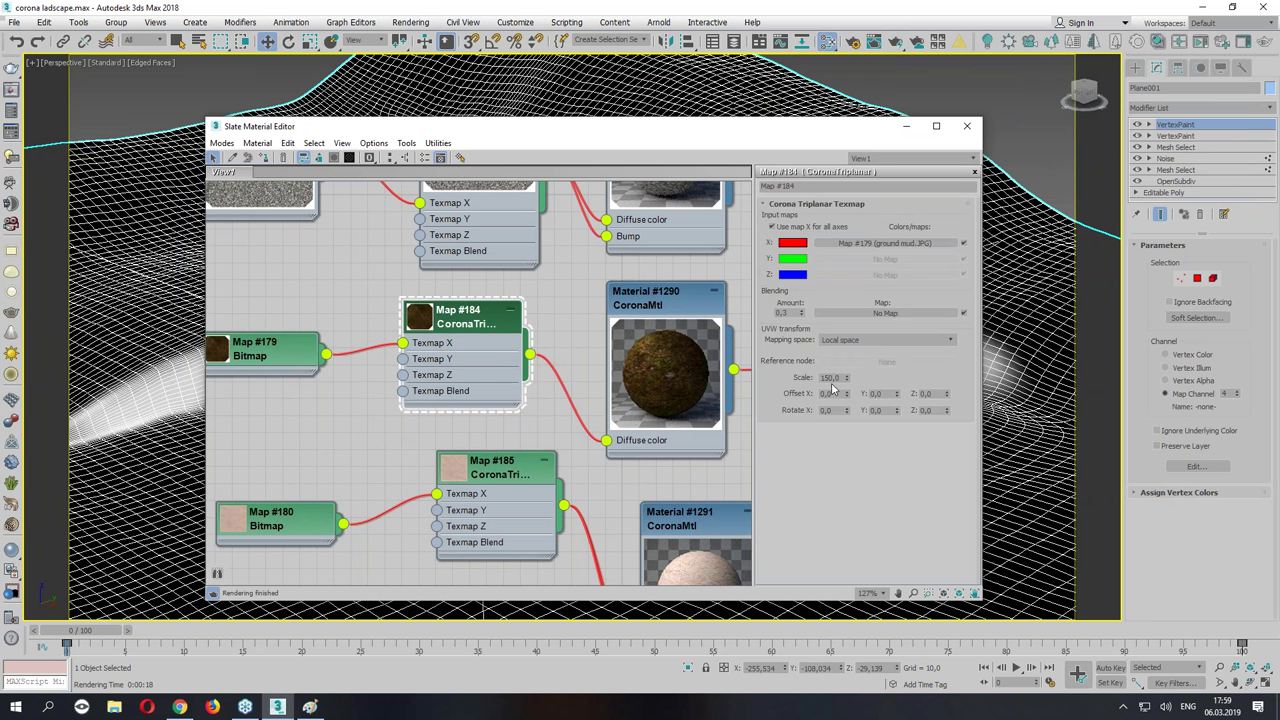
key(Return)
Close the editor and run a test render of the terrain.
click(967, 126)
key(shift+q)
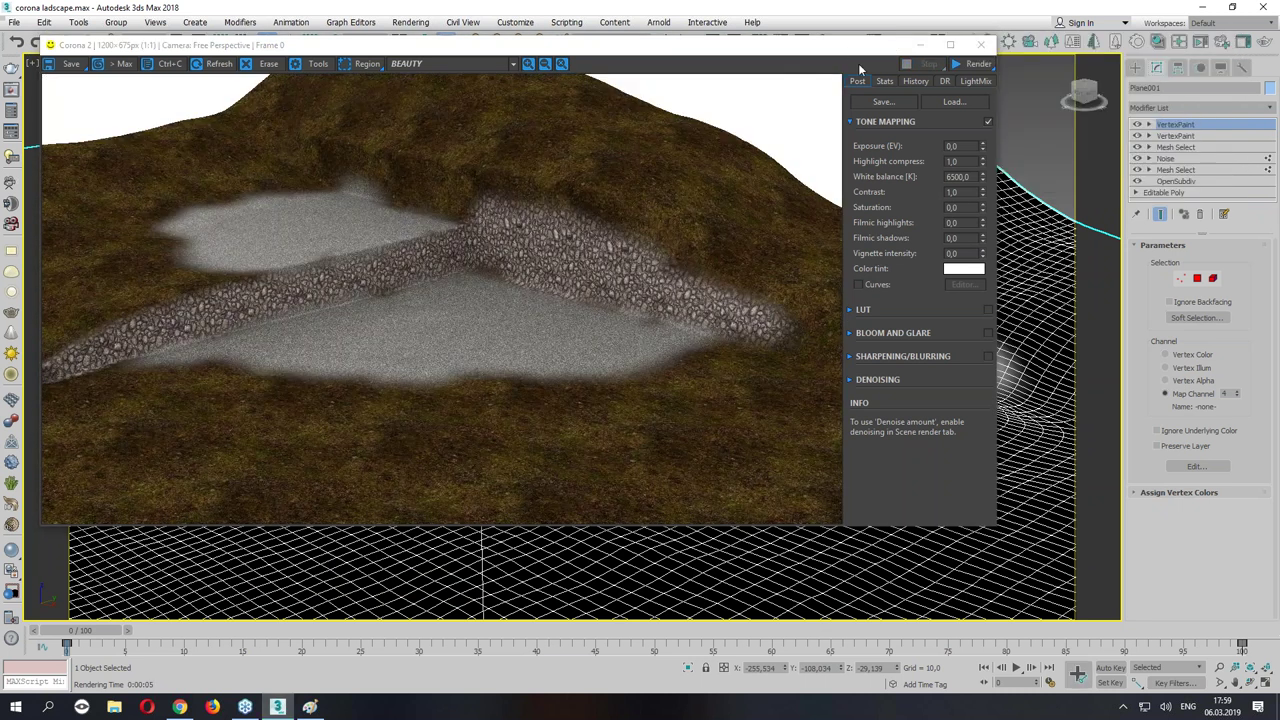
click(980, 45)
scroll(760, 244, down, 3)
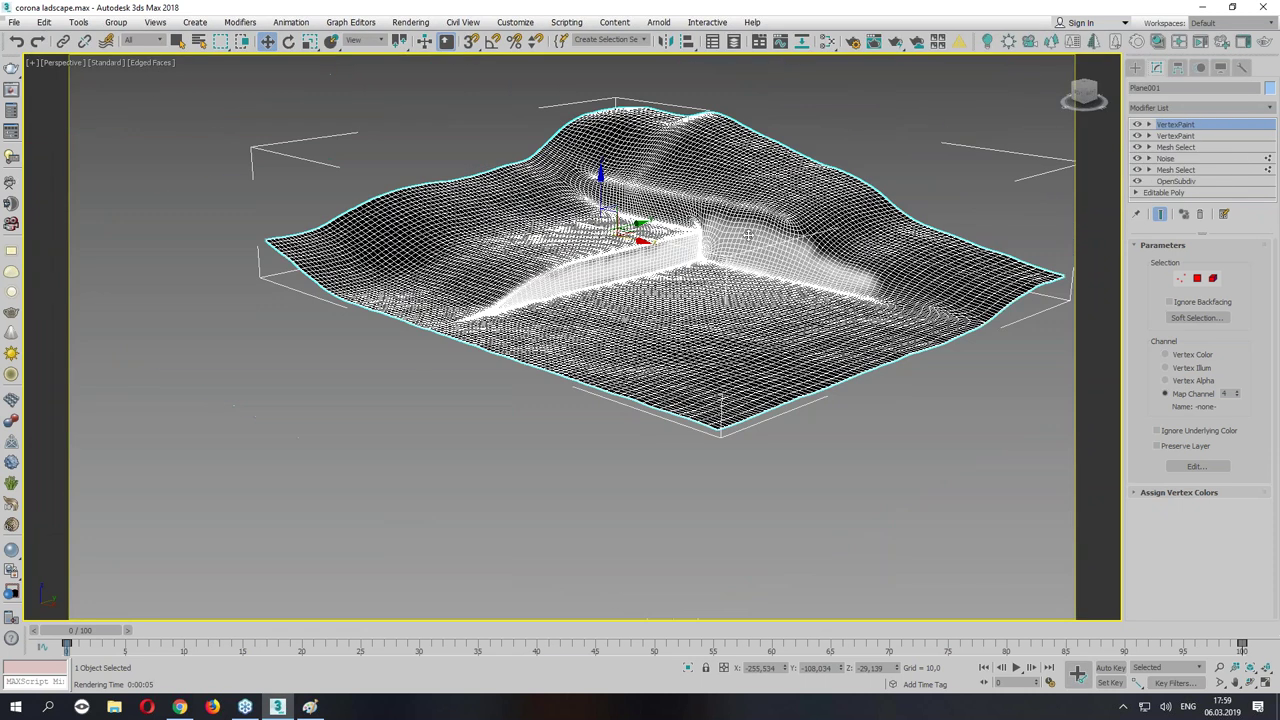
Unhide all hidden objects, including the house, from the quad menu.
scroll(760, 244, up, 1)
scroll(657, 270, up, 2)
scroll(657, 270, down, 1)
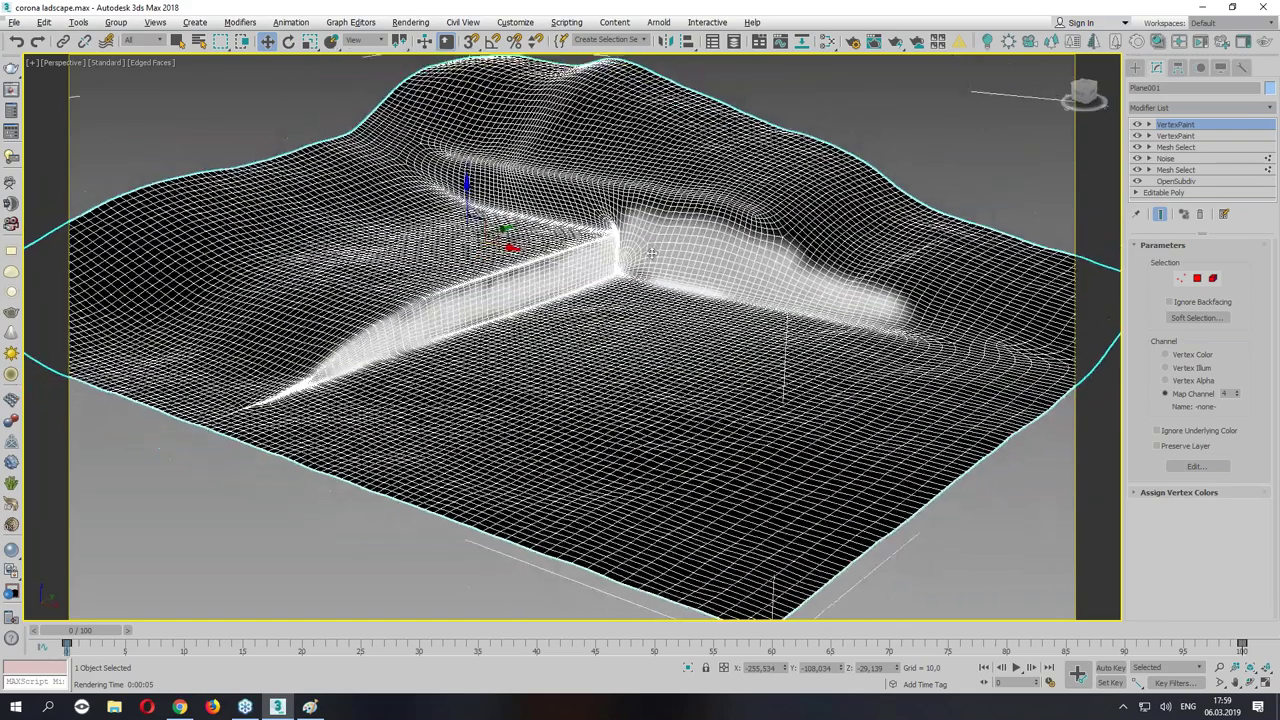
scroll(657, 270, up, 1)
scroll(624, 488, down, 4)
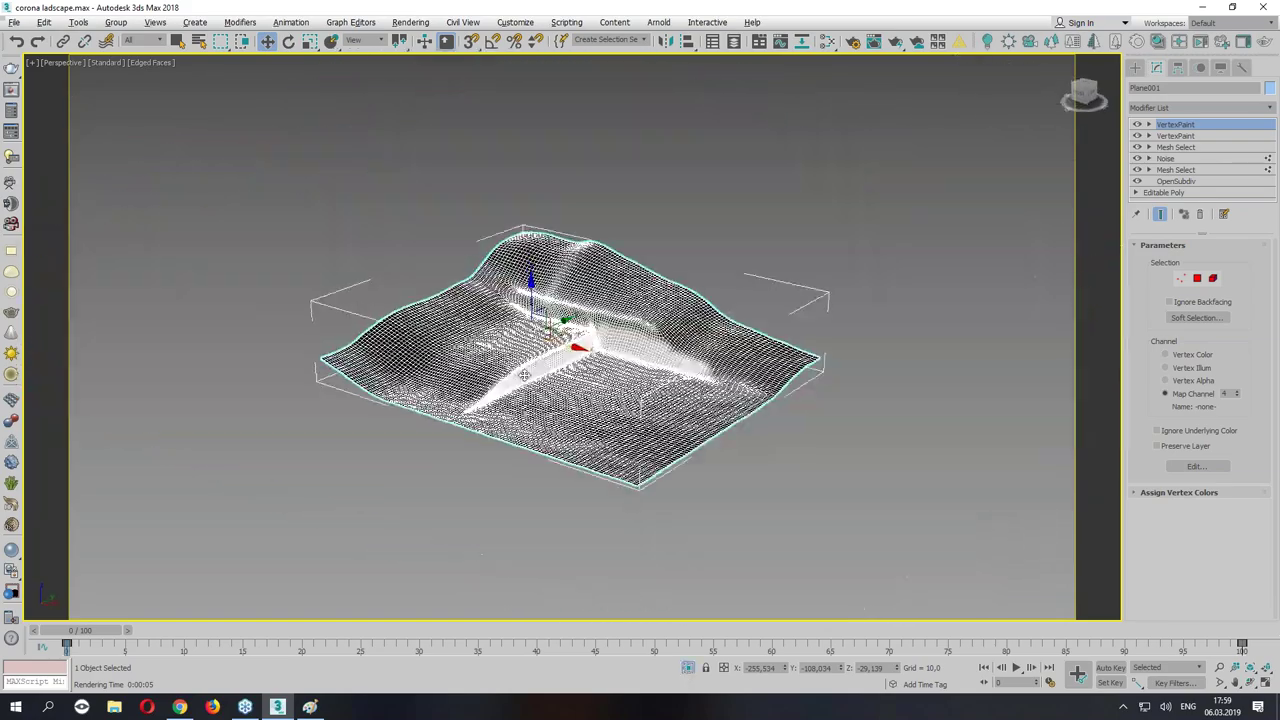
scroll(544, 424, up, 2)
scroll(623, 474, up, 2)
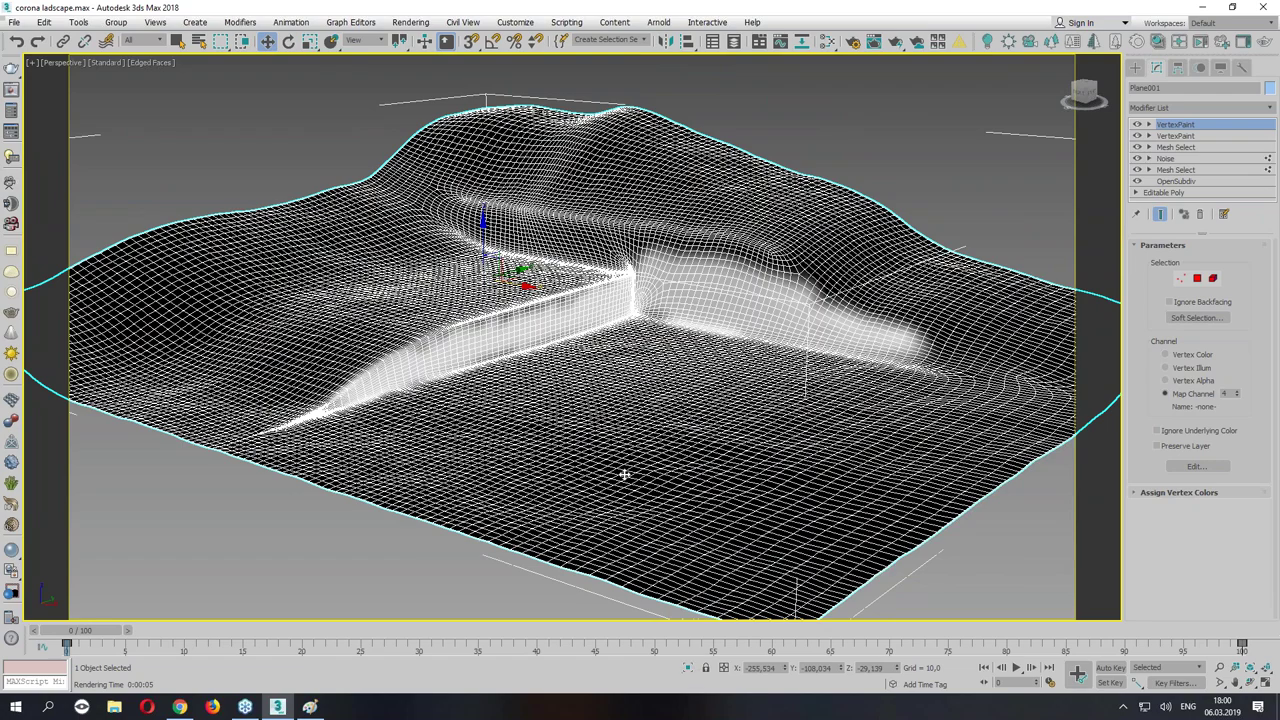
right_click(614, 436)
click(650, 378)
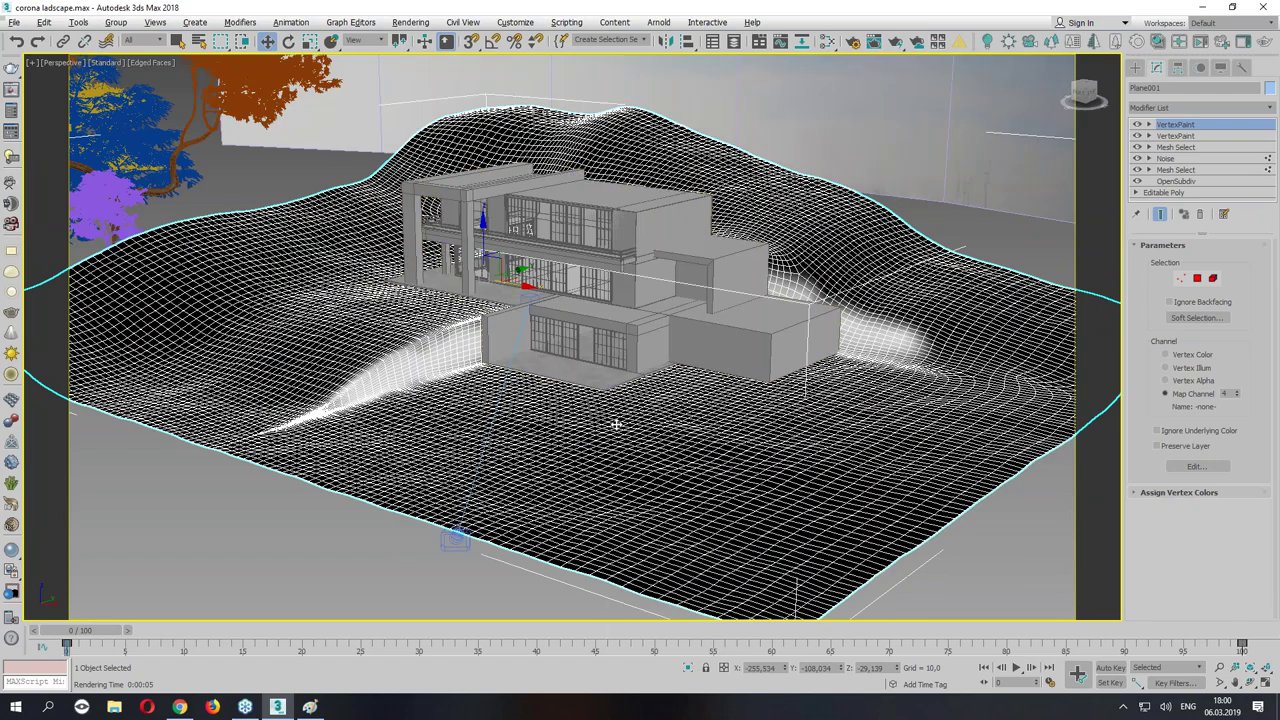
Select the small grass and flower plant objects.
alt+middle_drag(616, 425, 400, 263)
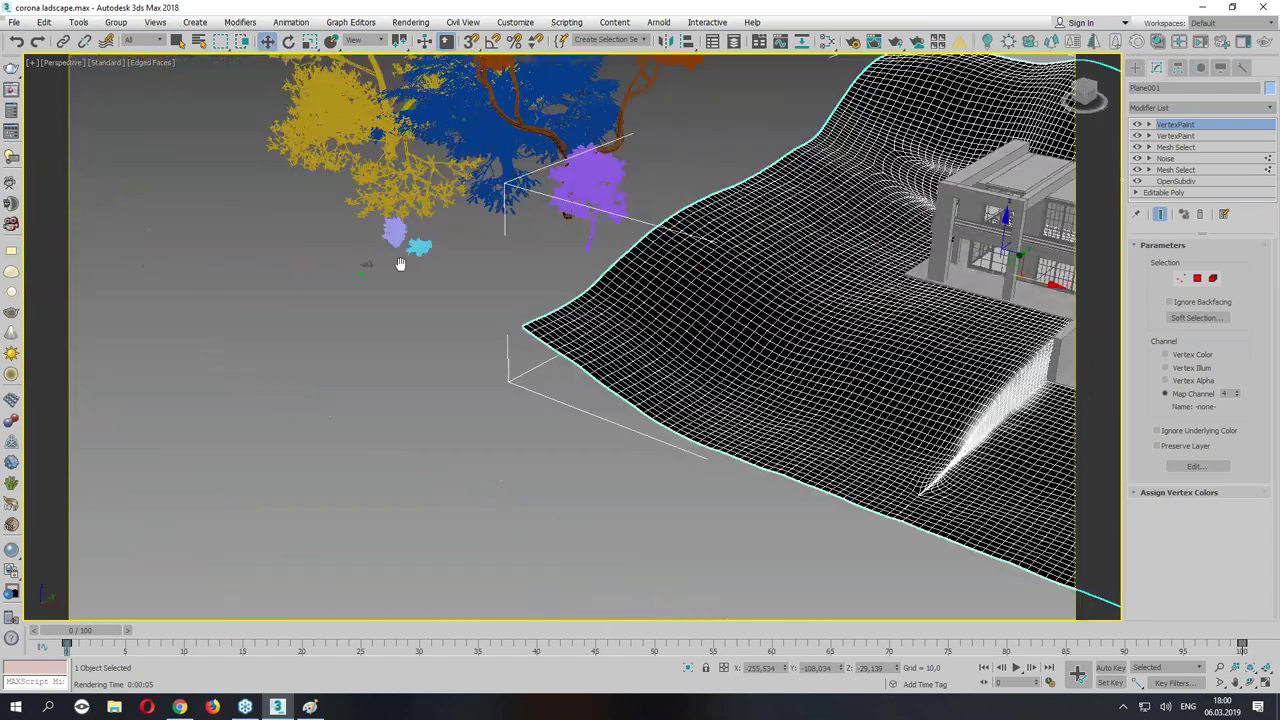
scroll(410, 263, up, 3)
middle_drag(426, 263, 596, 278)
drag(587, 261, 655, 309)
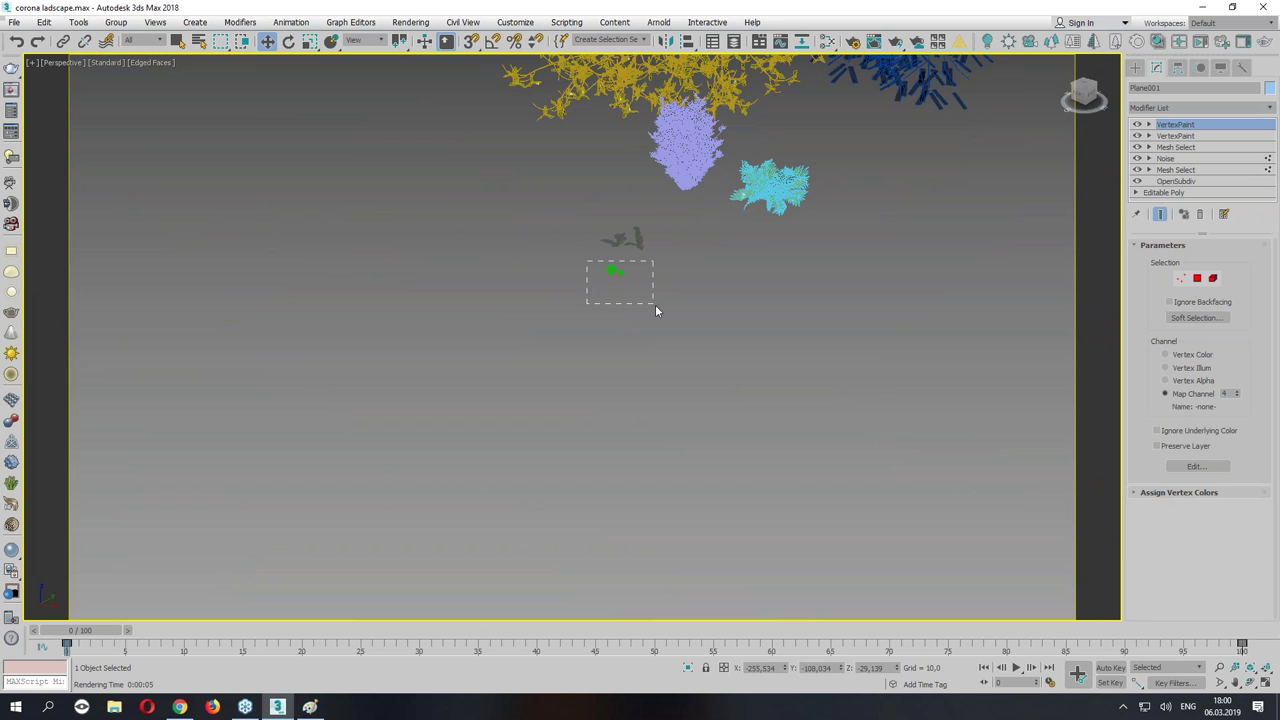
key(z)
alt+middle_drag(656, 311, 611, 449)
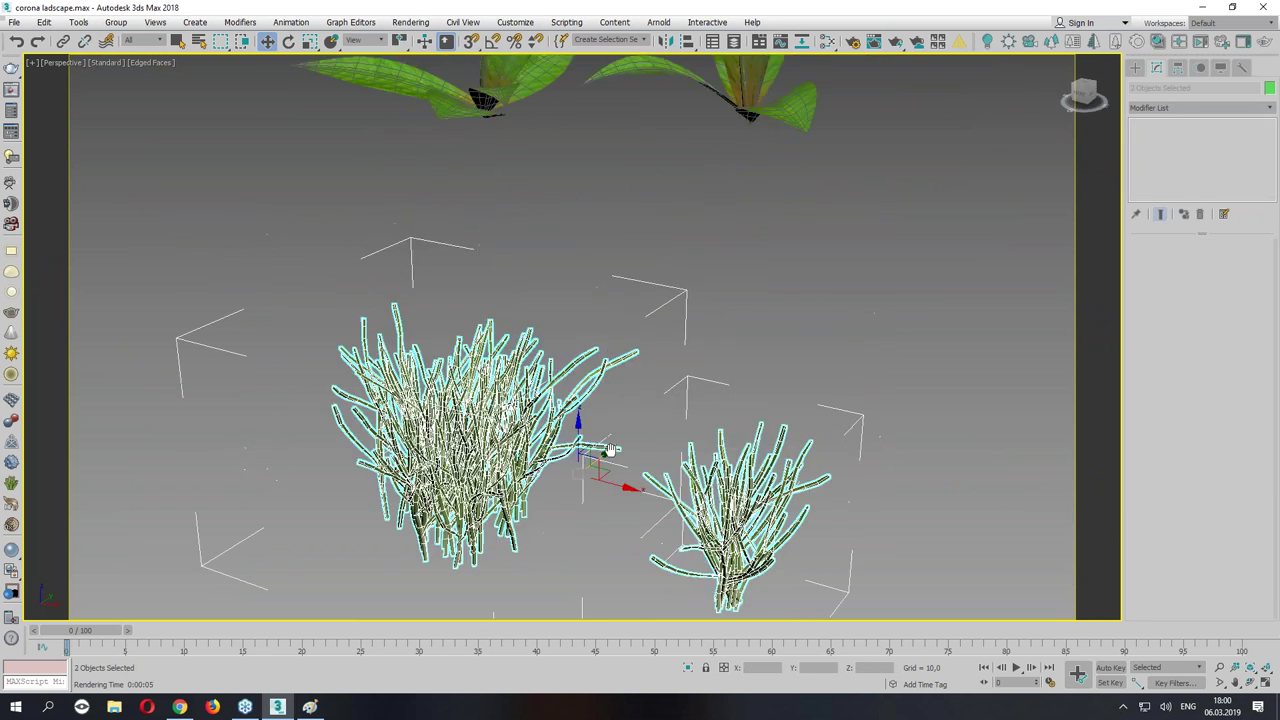
scroll(610, 449, down, 3)
drag(450, 160, 736, 465)
Move the selected plants onto the terrain's edge.
middle_drag(736, 465, 471, 309)
scroll(471, 309, down, 3)
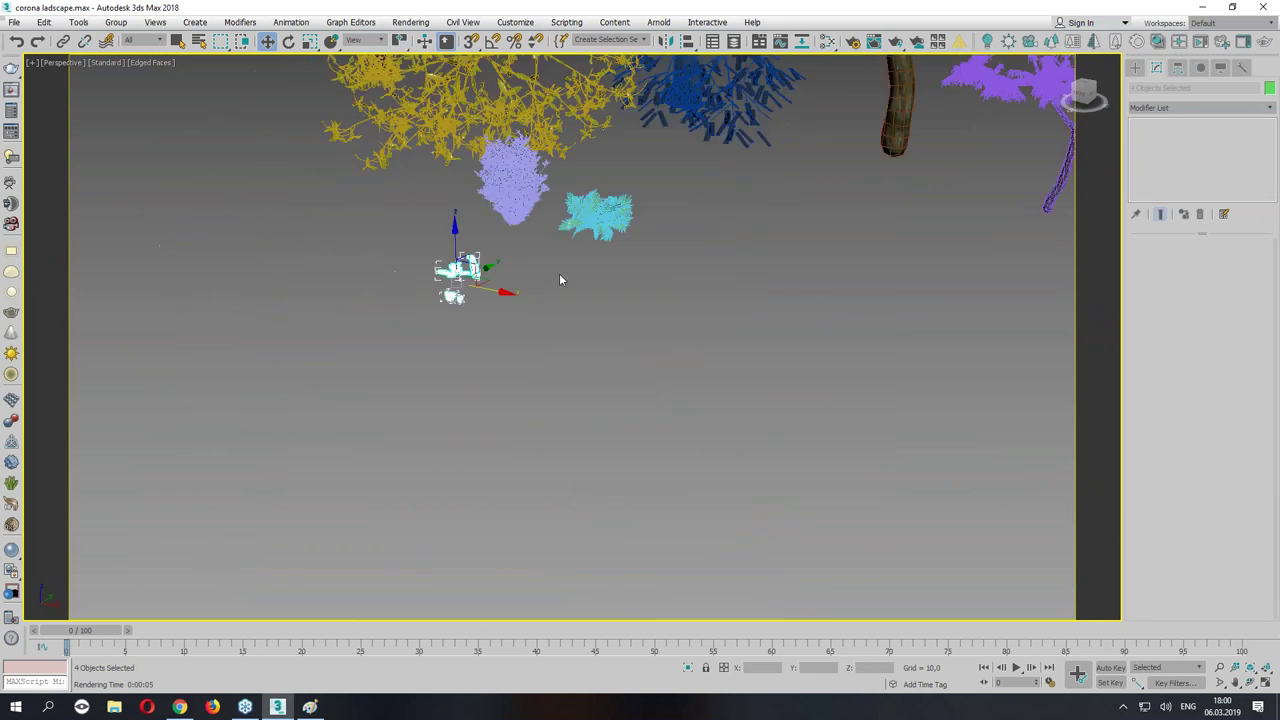
scroll(367, 318, down, 3)
mouse_move(315, 291)
mouse_down()
mouse_move(491, 314)
mouse_move(610, 312)
mouse_up()
scroll(592, 307, down, 3)
middle_drag(739, 320, 654, 340)
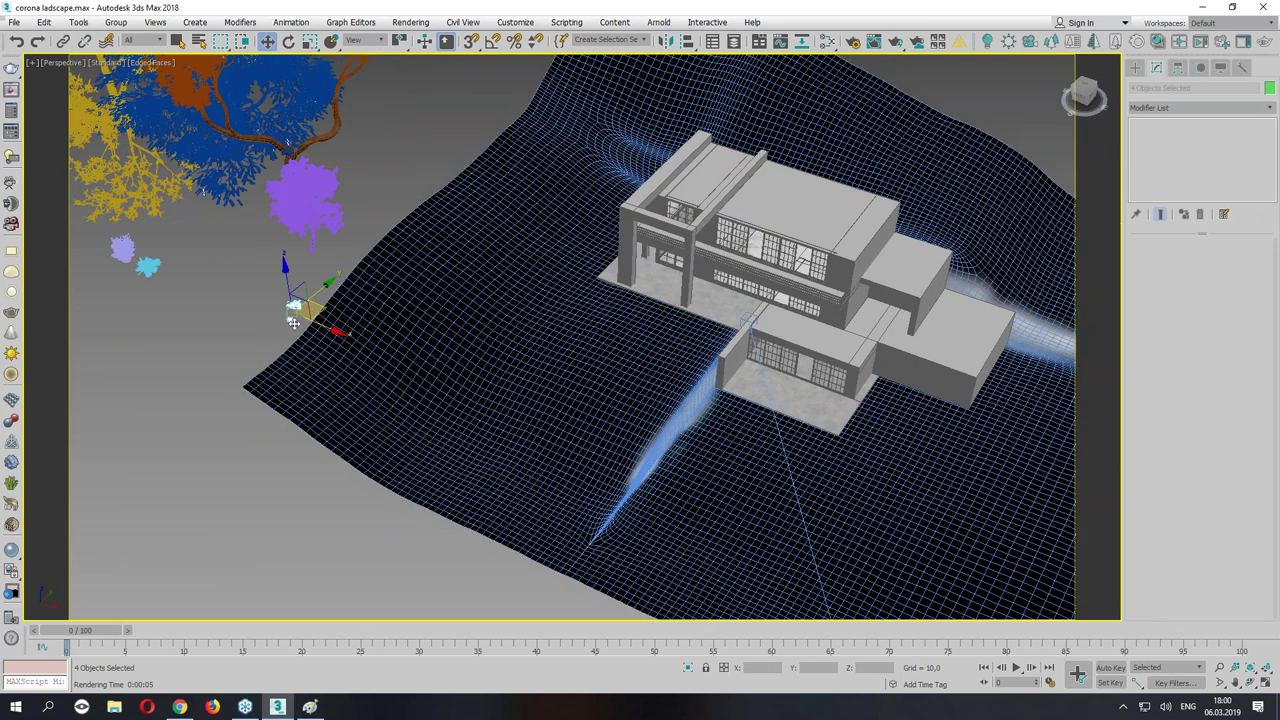
Select the Plane001 terrain and isolate it.
key(ctrl+shift+v)
click(926, 104)
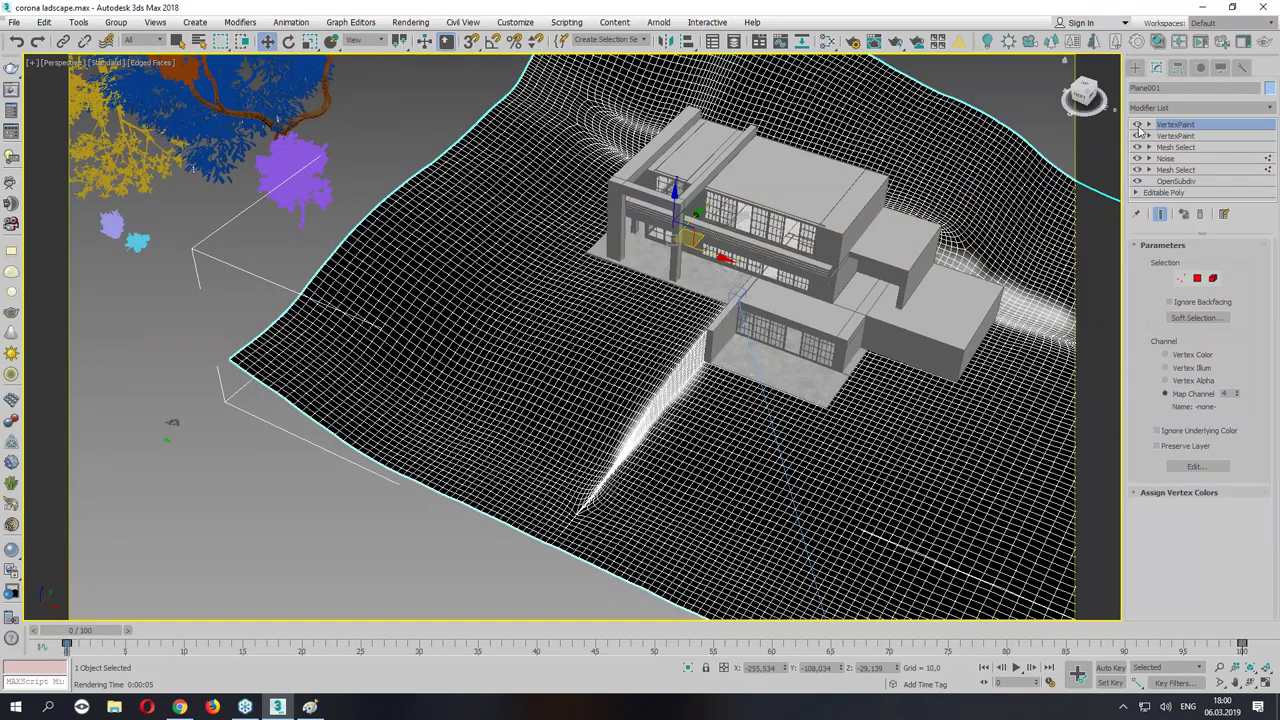
click(688, 667)
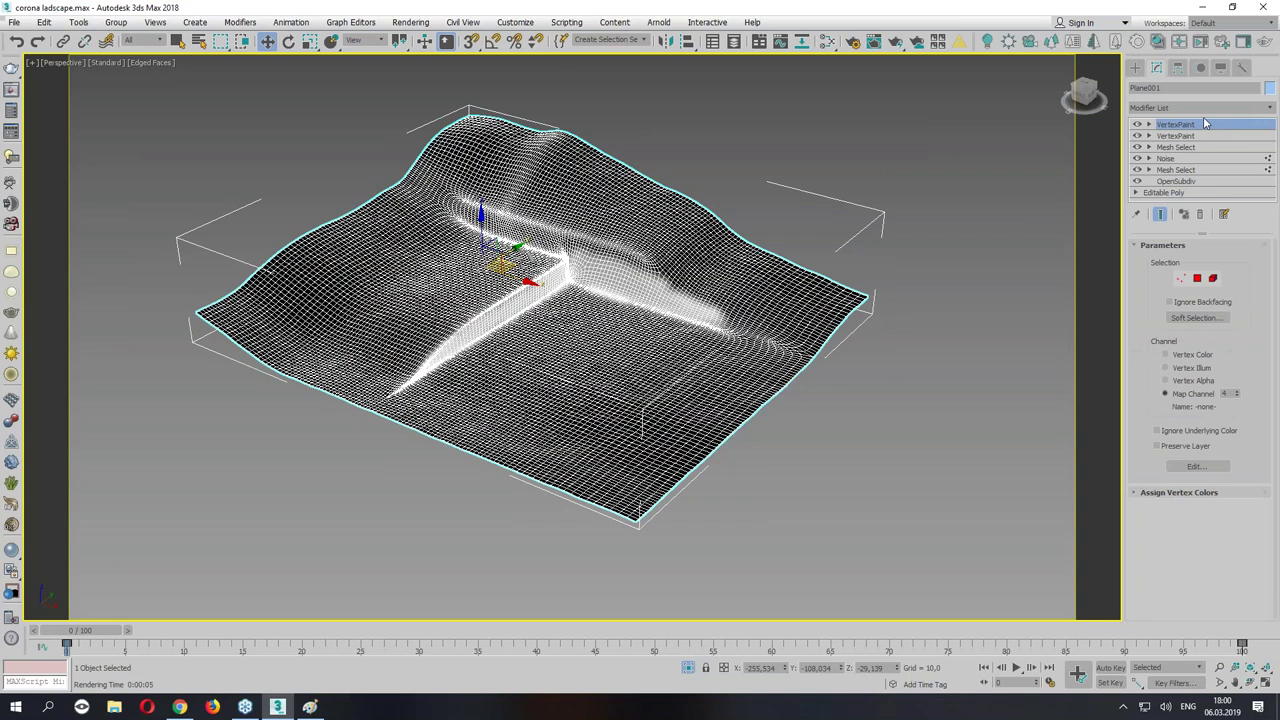
Add a VertexPaint modifier to the terrain and rename it 'grass'.
click(1207, 107)
drag(1262, 135, 1275, 512)
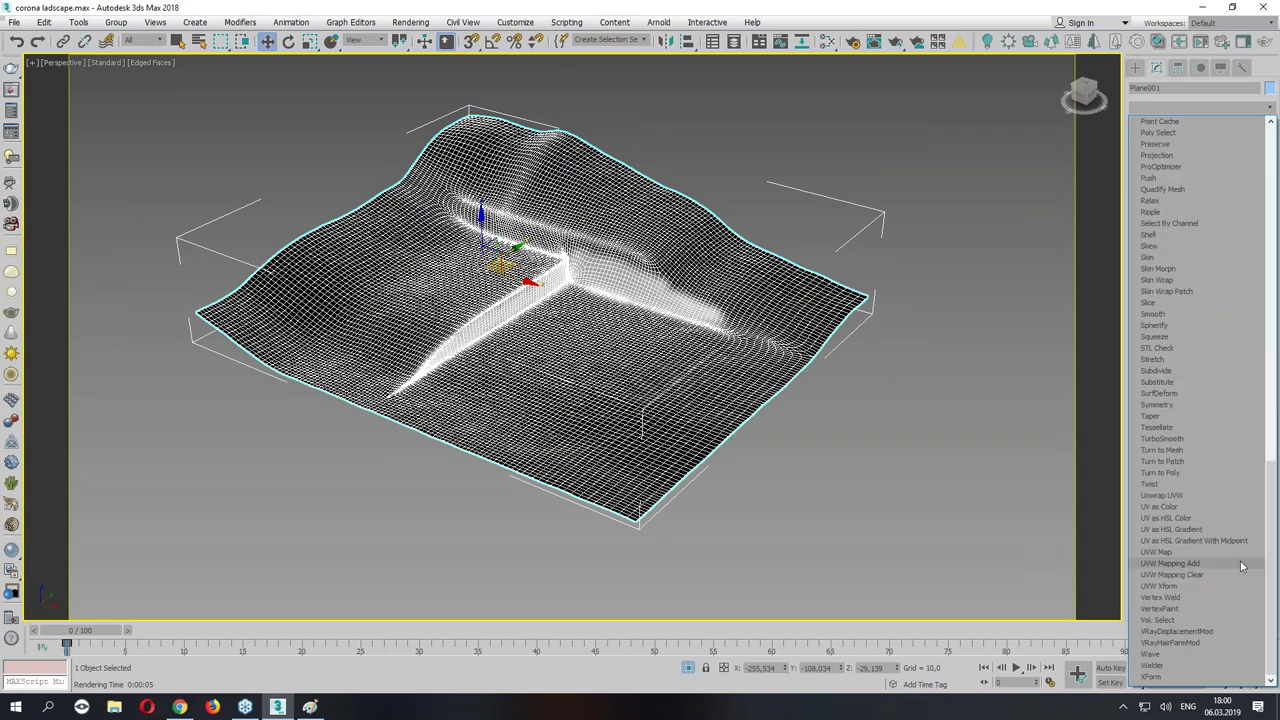
click(1160, 608)
right_click(1183, 128)
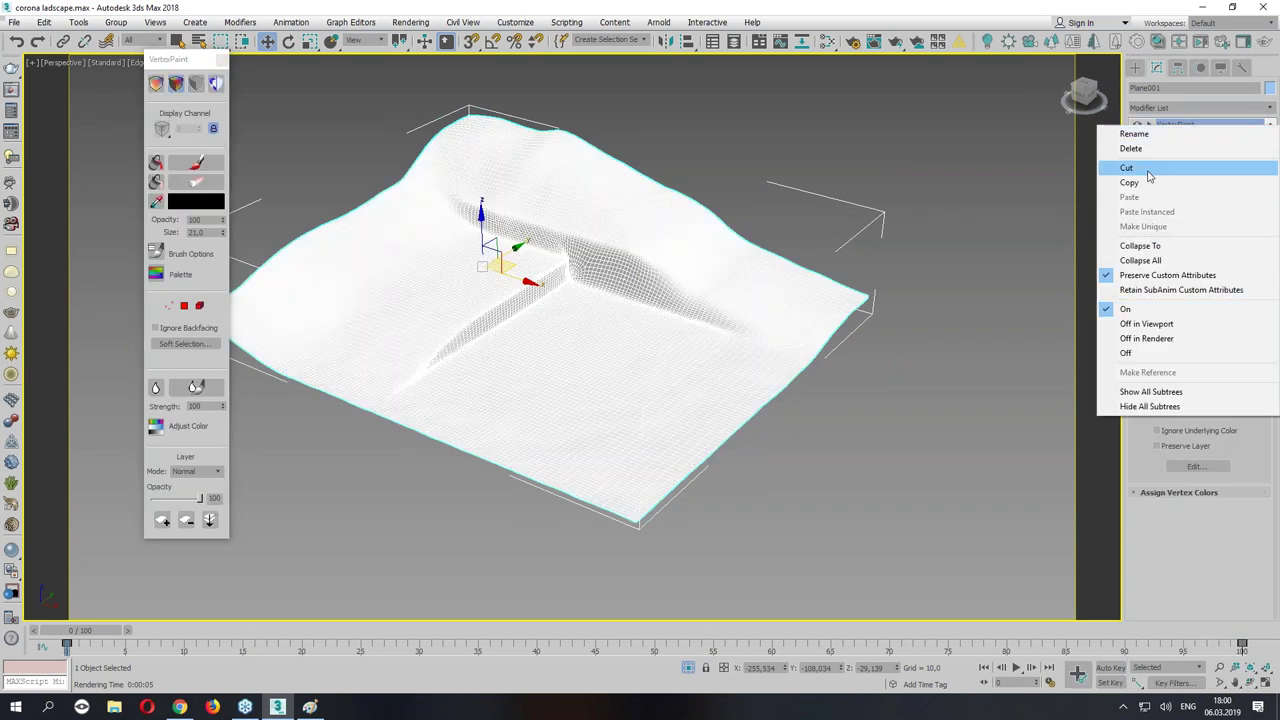
click(1148, 134)
text(grass)
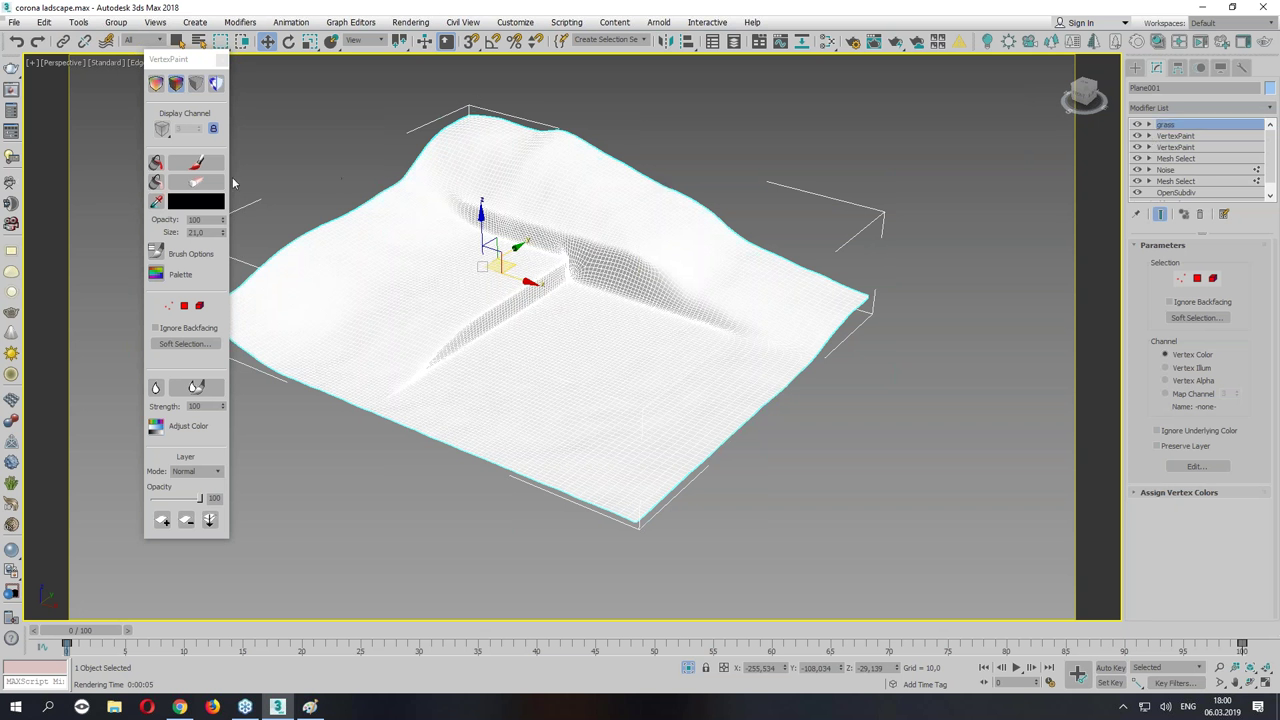
Fill the whole terrain mask with black paint.
scroll(486, 209, up, 4)
middle_drag(509, 209, 433, 181)
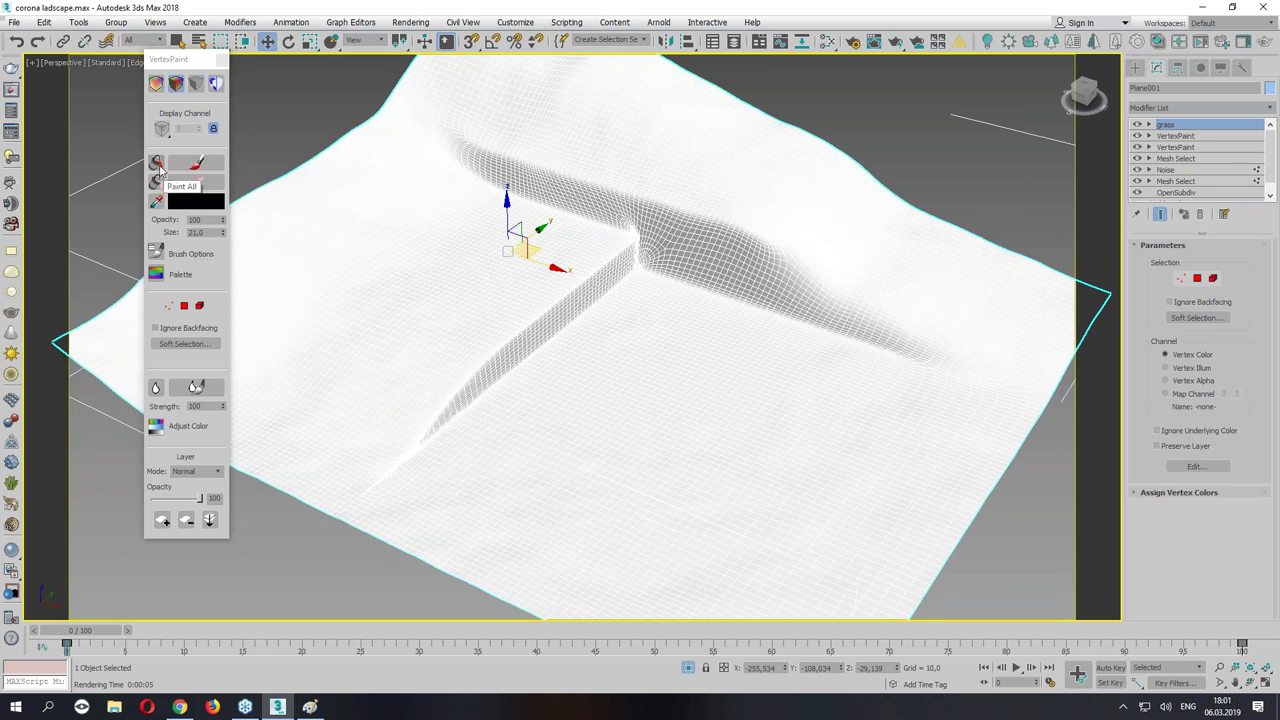
click(158, 166)
Set the paint colour to white, target map channel 5, and turn the brush on.
click(195, 202)
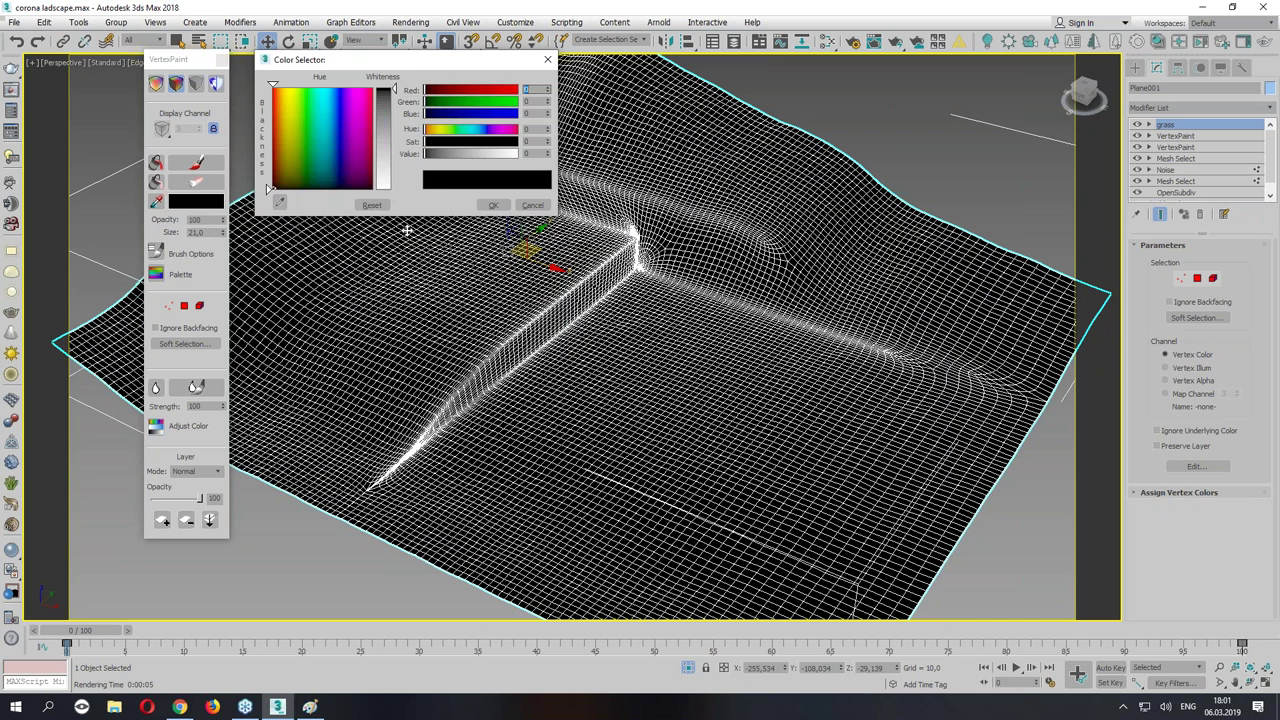
drag(461, 155, 518, 155)
click(493, 205)
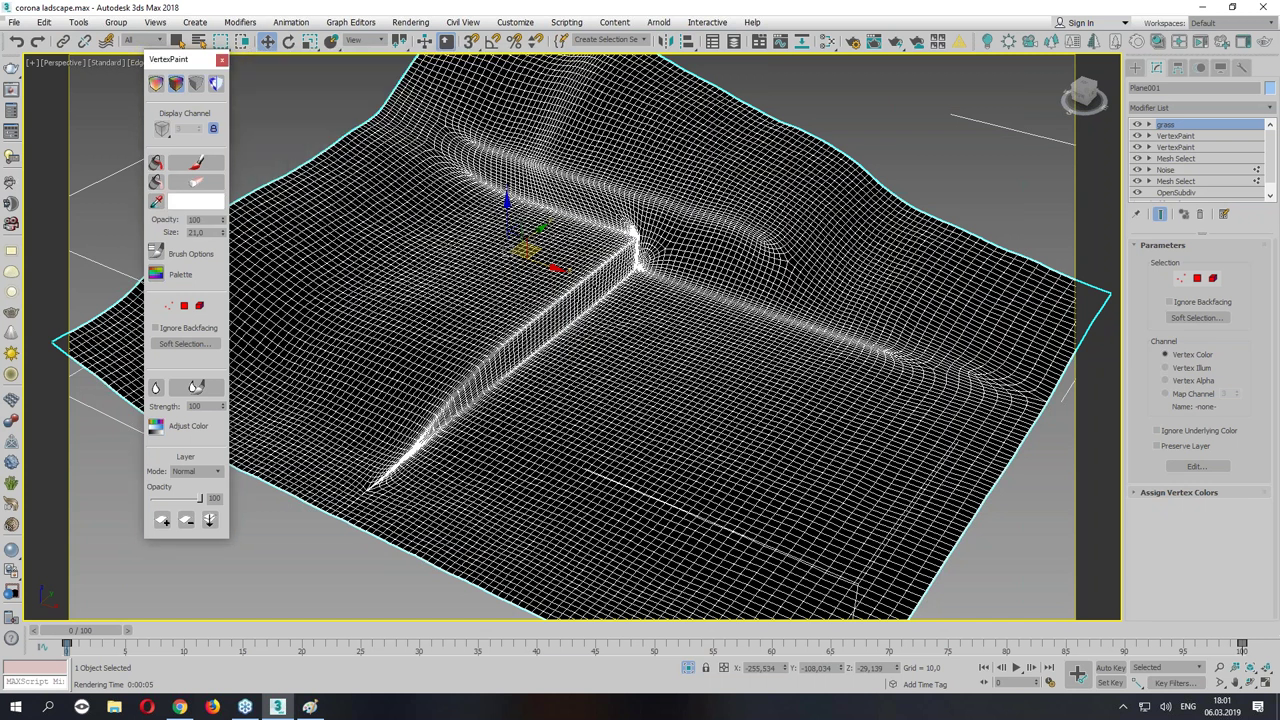
click(194, 168)
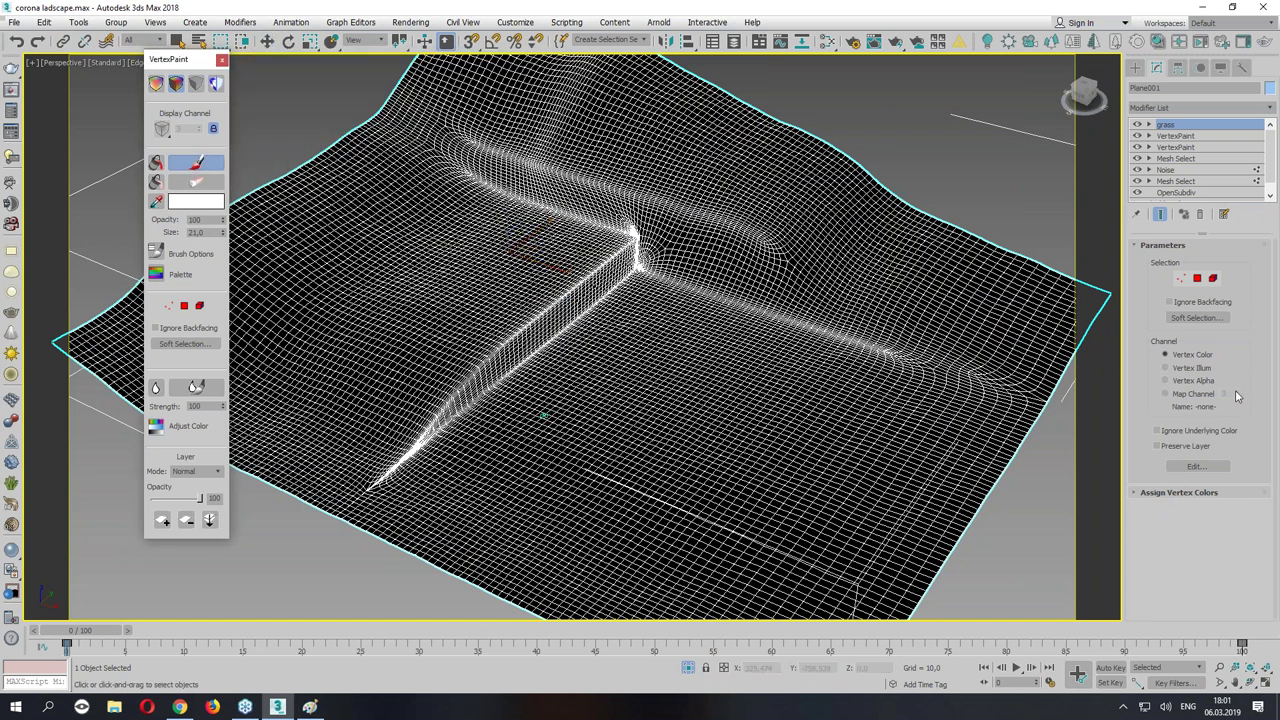
click(1204, 396)
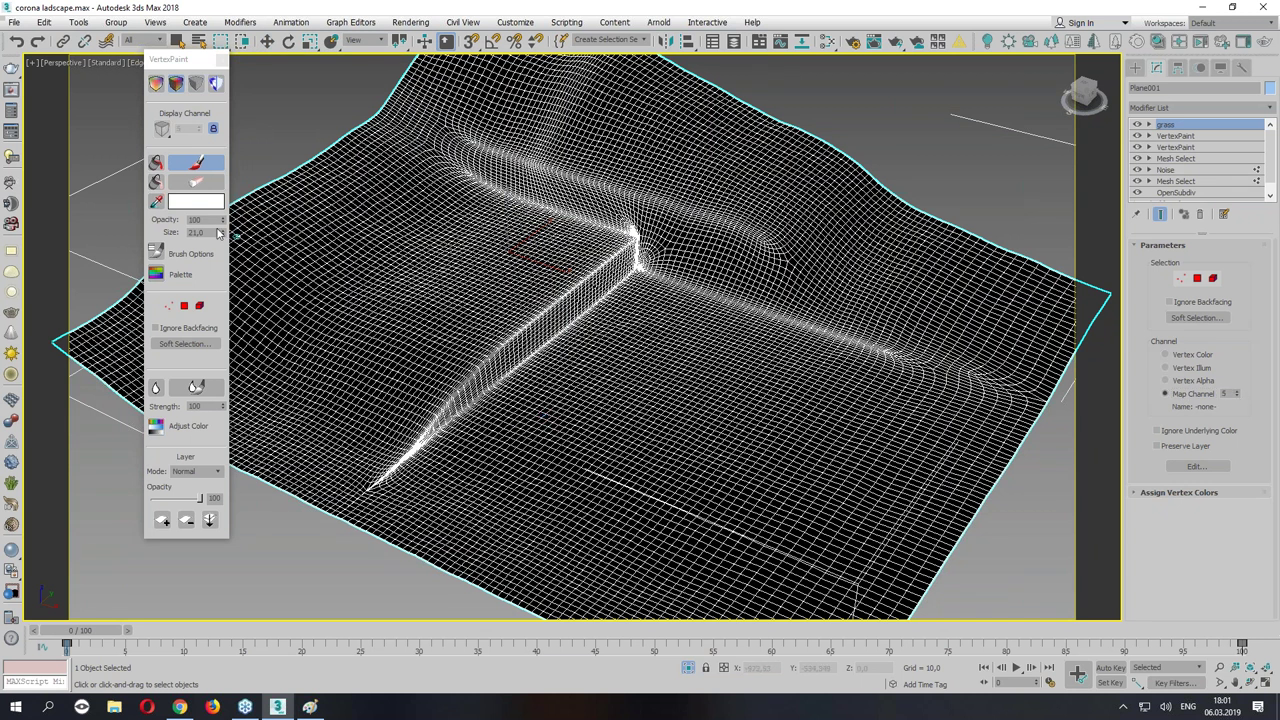
click(197, 204)
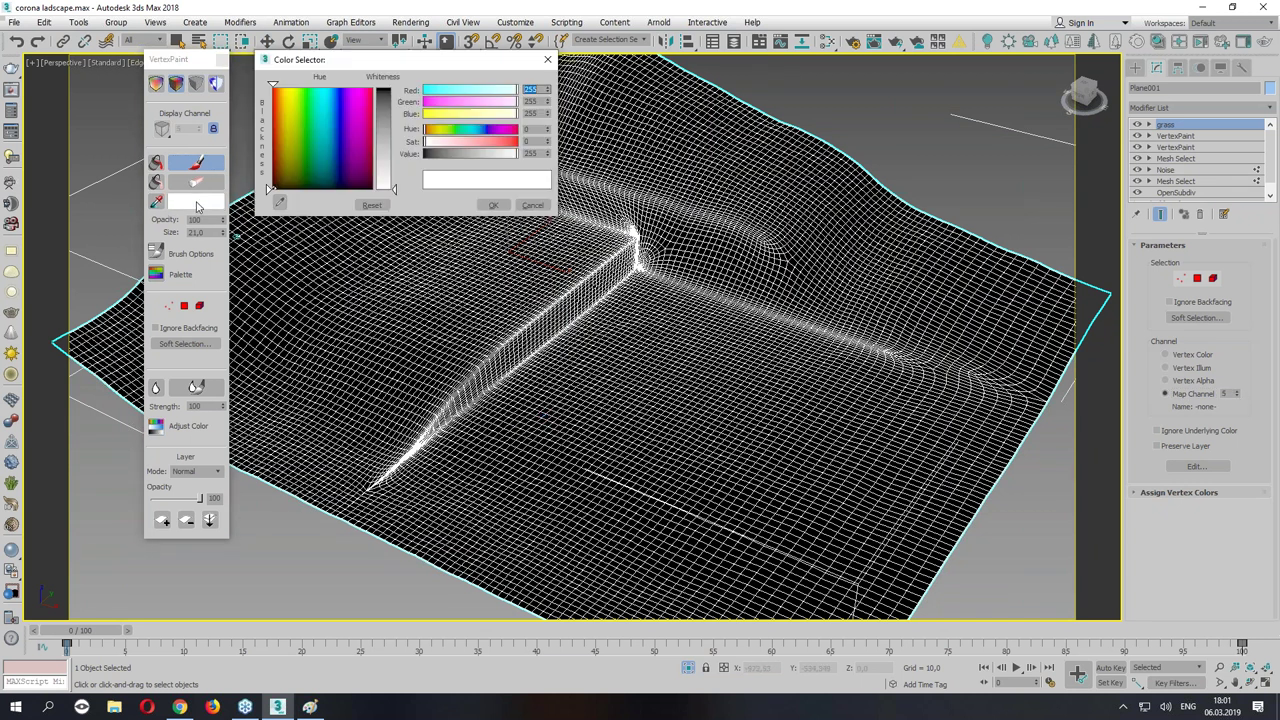
click(493, 205)
click(197, 162)
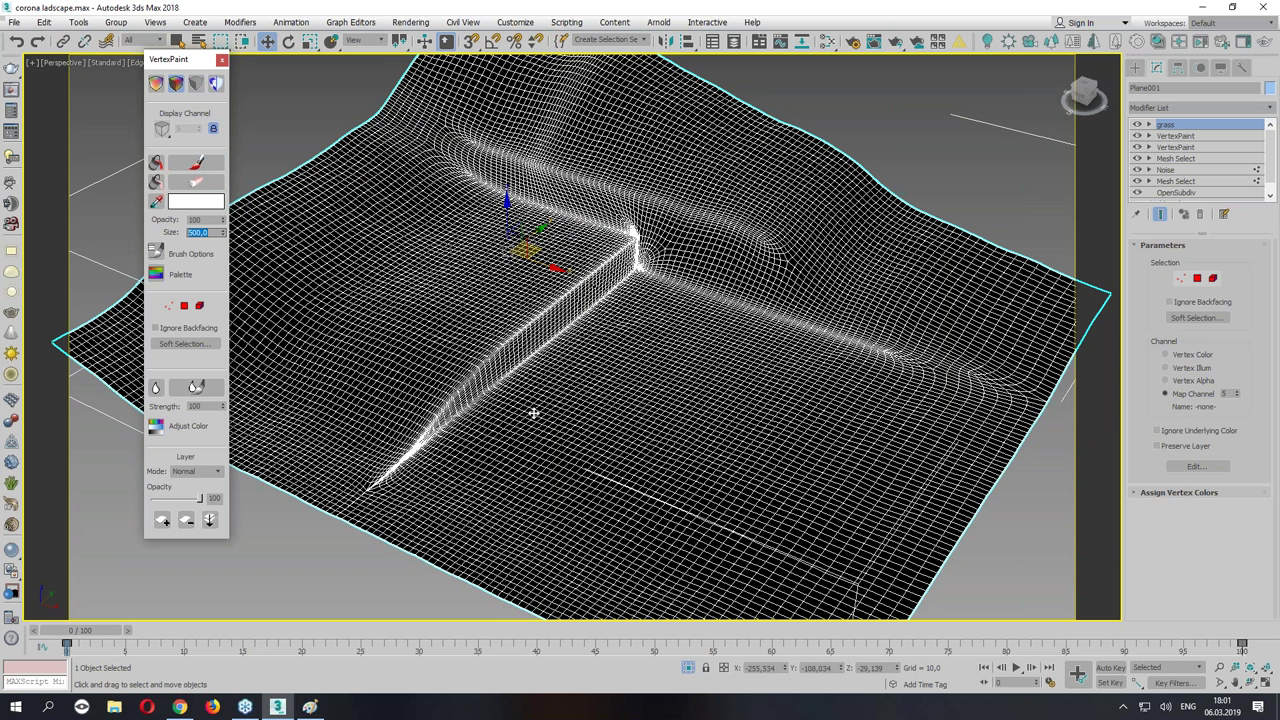
click(197, 162)
Paint the terrain's outer slopes white, then close the VertexPaint panel.
mouse_move(529, 443)
mouse_down()
mouse_move(600, 488)
mouse_move(728, 528)
mouse_move(800, 500)
mouse_move(686, 586)
mouse_move(478, 508)
mouse_move(343, 429)
mouse_move(371, 329)
mouse_move(286, 337)
mouse_move(216, 241)
mouse_move(263, 289)
mouse_move(400, 280)
mouse_move(357, 214)
mouse_move(430, 88)
mouse_up()
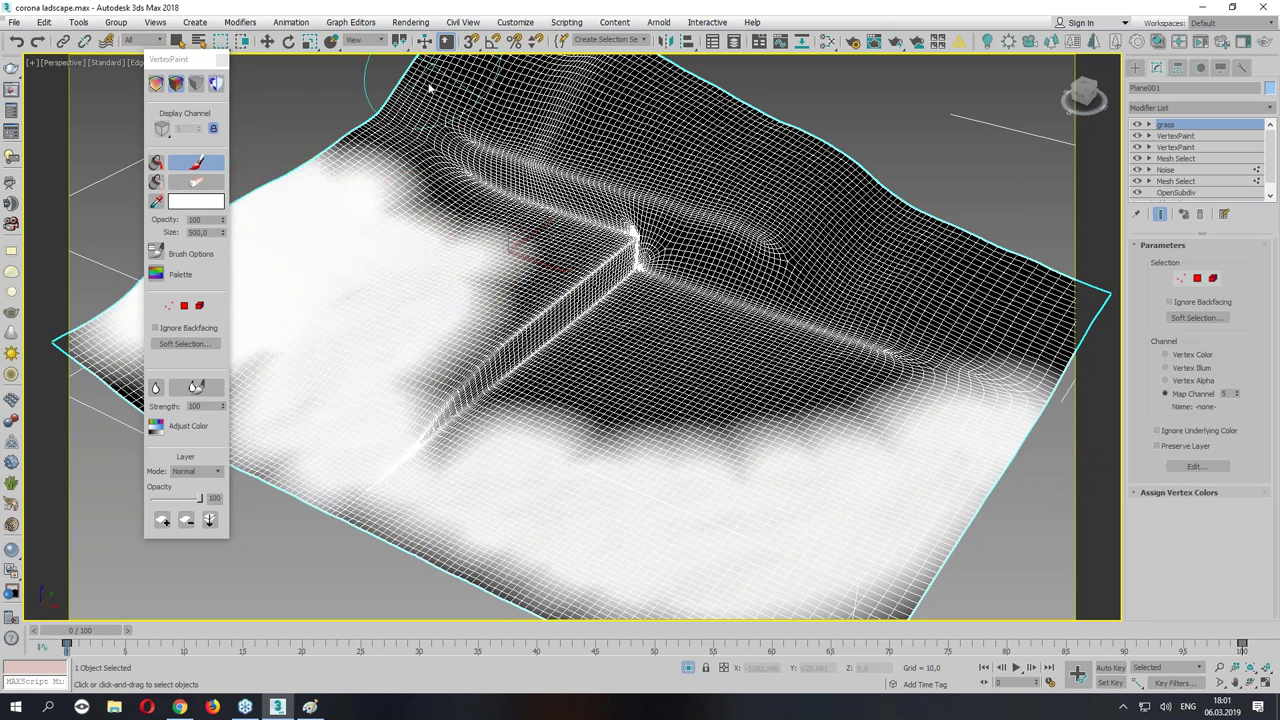
alt+middle_drag(430, 88, 400, 120)
mouse_move(400, 120)
mouse_down()
mouse_move(600, 220)
mouse_move(855, 308)
mouse_move(880, 368)
mouse_move(1065, 455)
mouse_move(640, 235)
mouse_move(432, 182)
mouse_move(329, 229)
mouse_move(343, 457)
mouse_up()
mouse_move(343, 457)
alt+middle_down()
mouse_move(341, 430)
mouse_move(537, 523)
alt+middle_up()
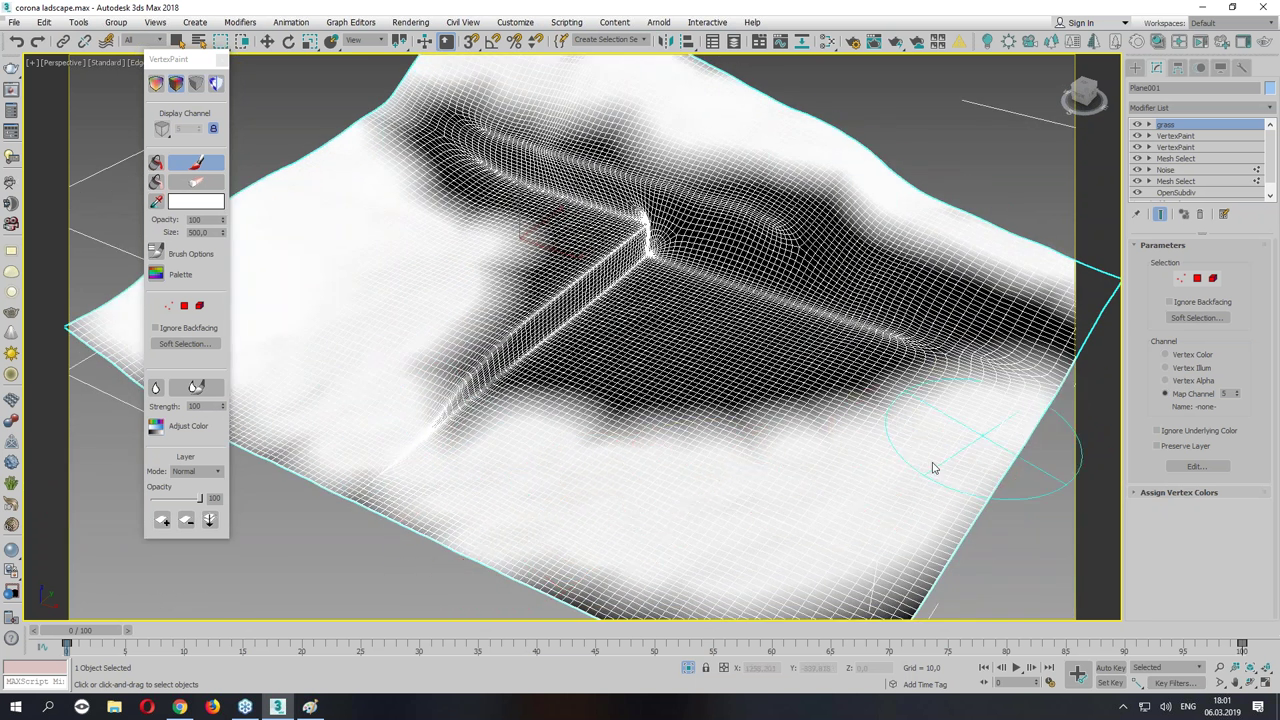
key(w)
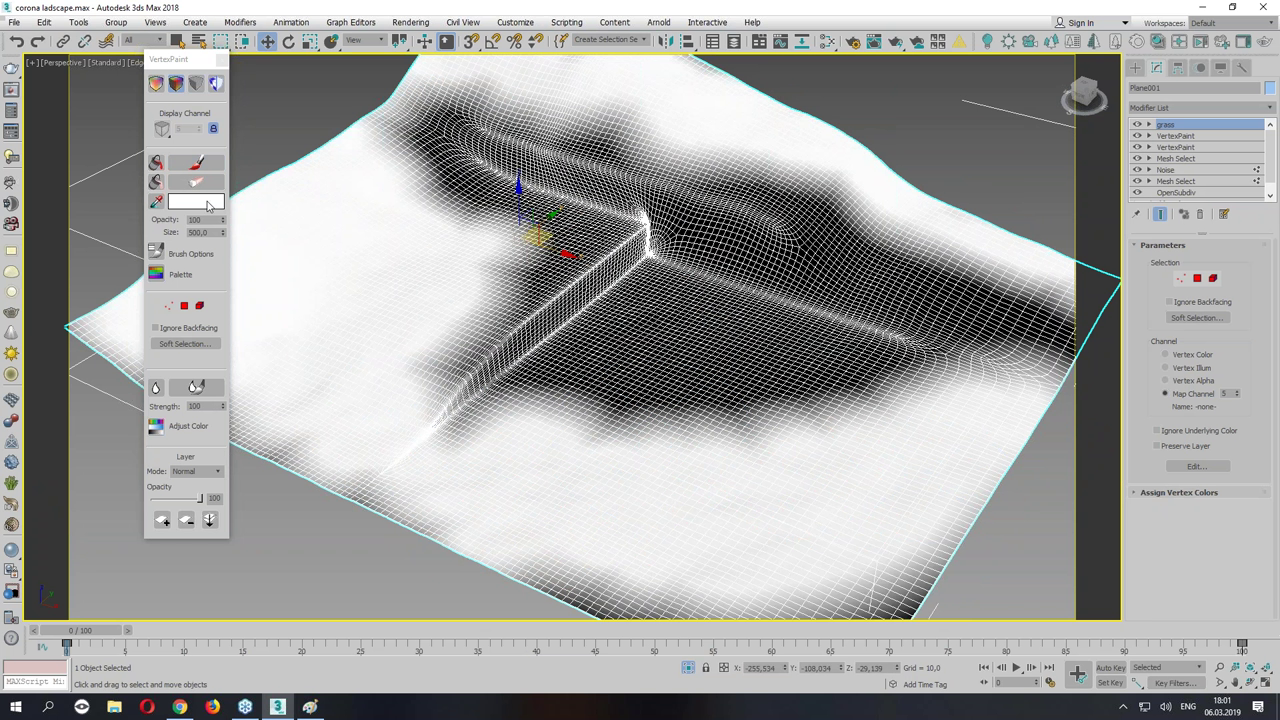
click(221, 60)
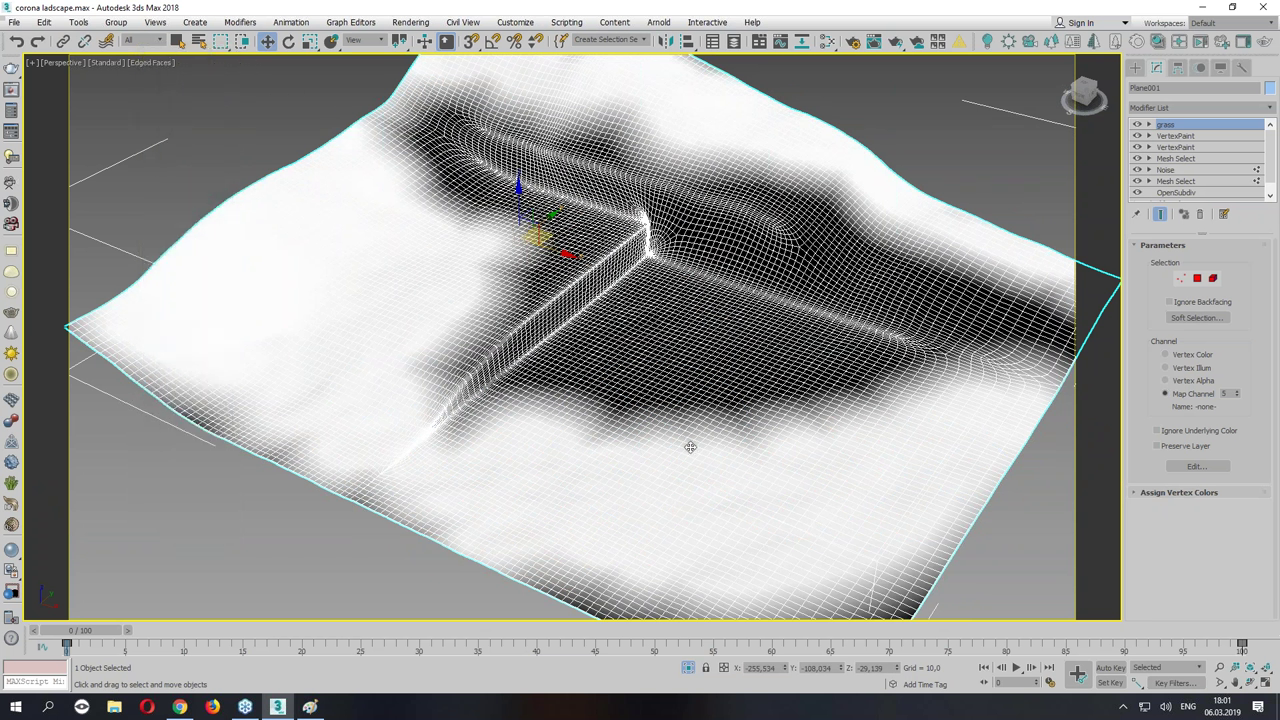
End isolation, then isolate the landscape again and frame it in the viewport.
alt+middle_drag(868, 378, 891, 366)
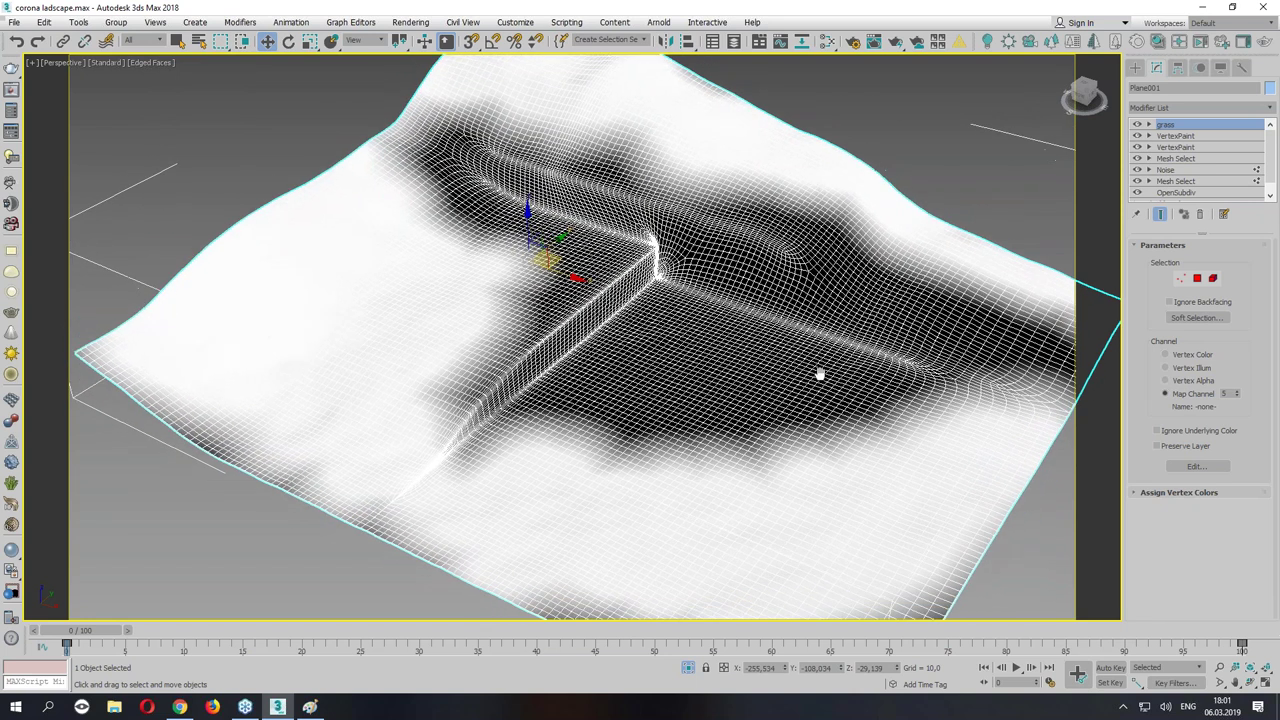
scroll(891, 366, down, 5)
key(shift+z)
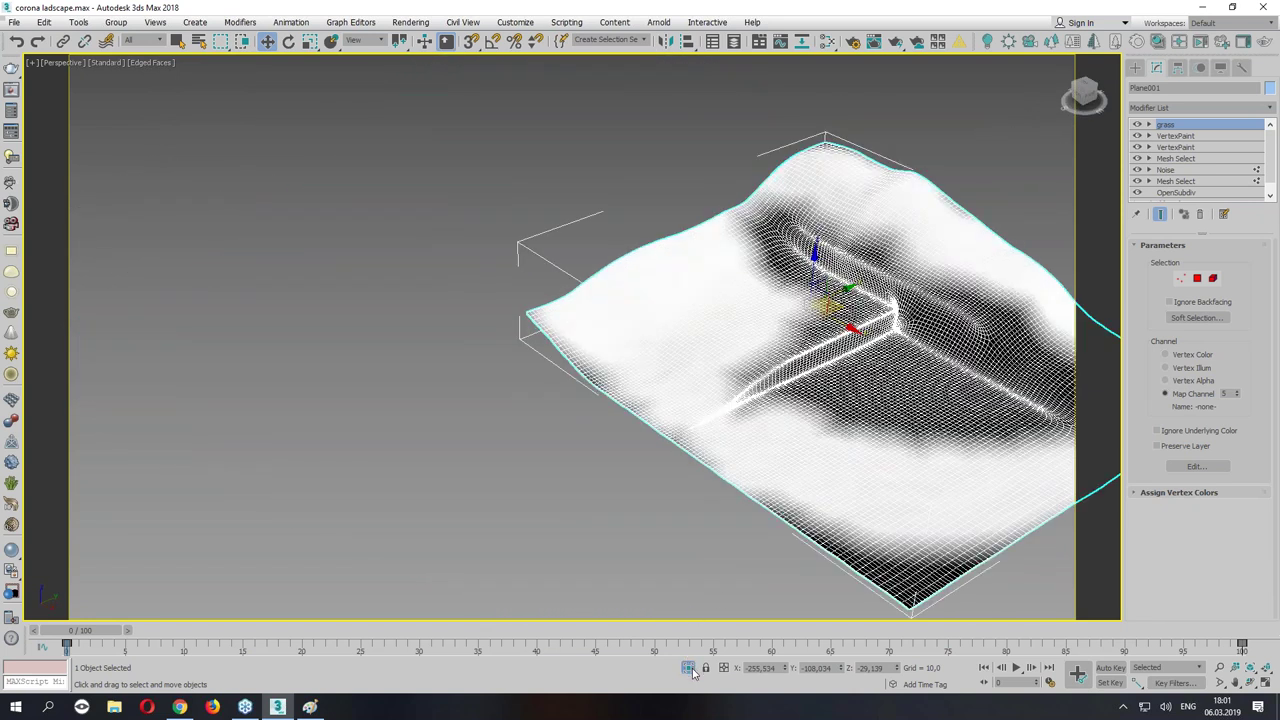
click(692, 668)
click(685, 667)
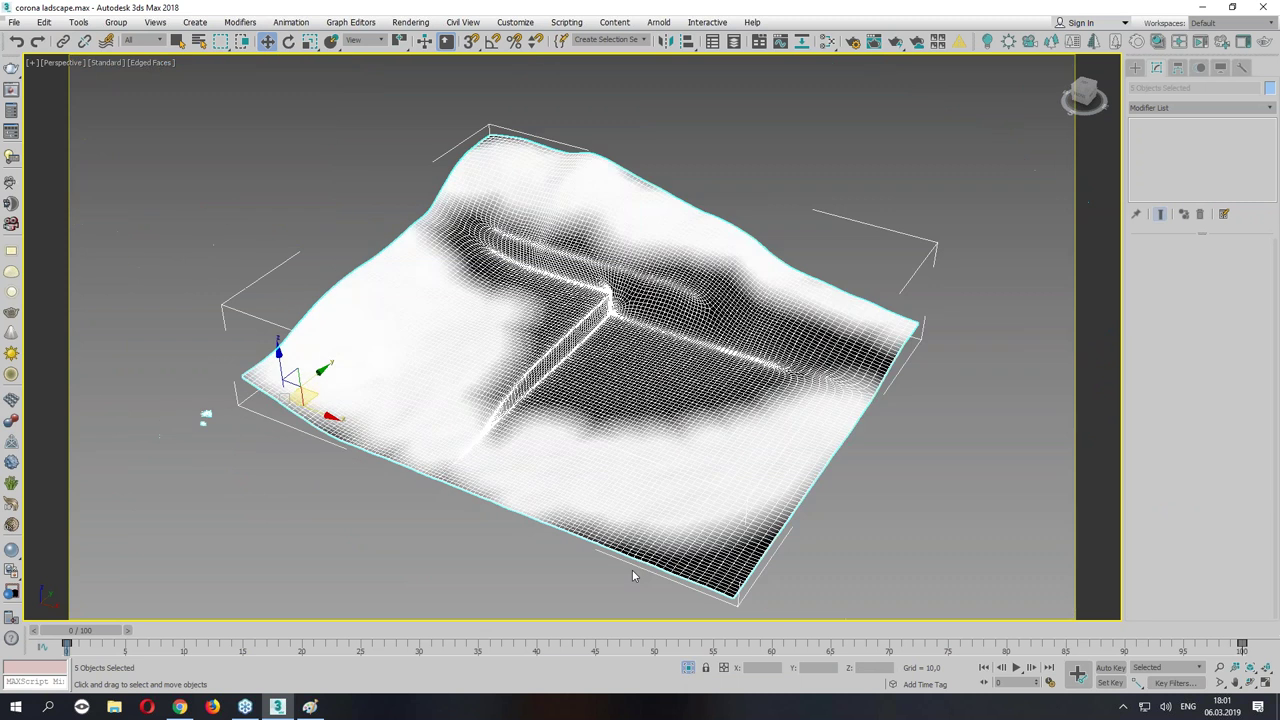
alt+middle_drag(403, 437, 347, 436)
scroll(240, 397, up, 3)
scroll(289, 313, up, 3)
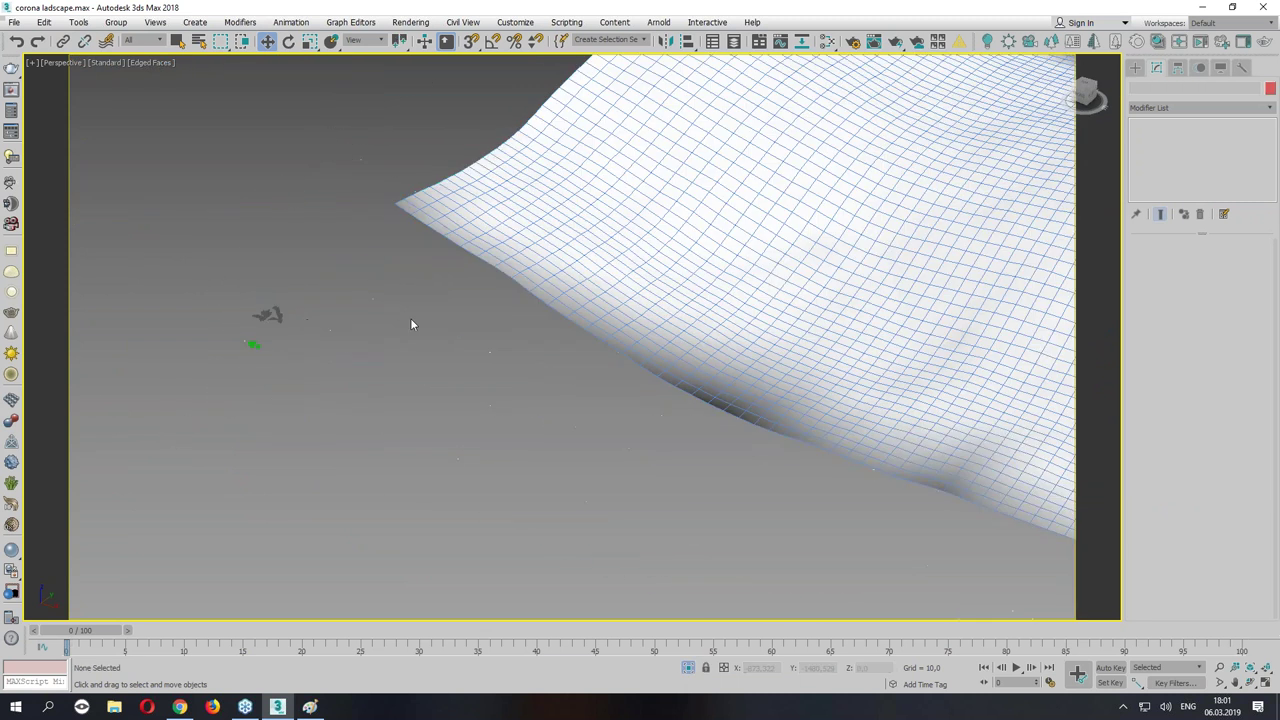
key(shift+z)
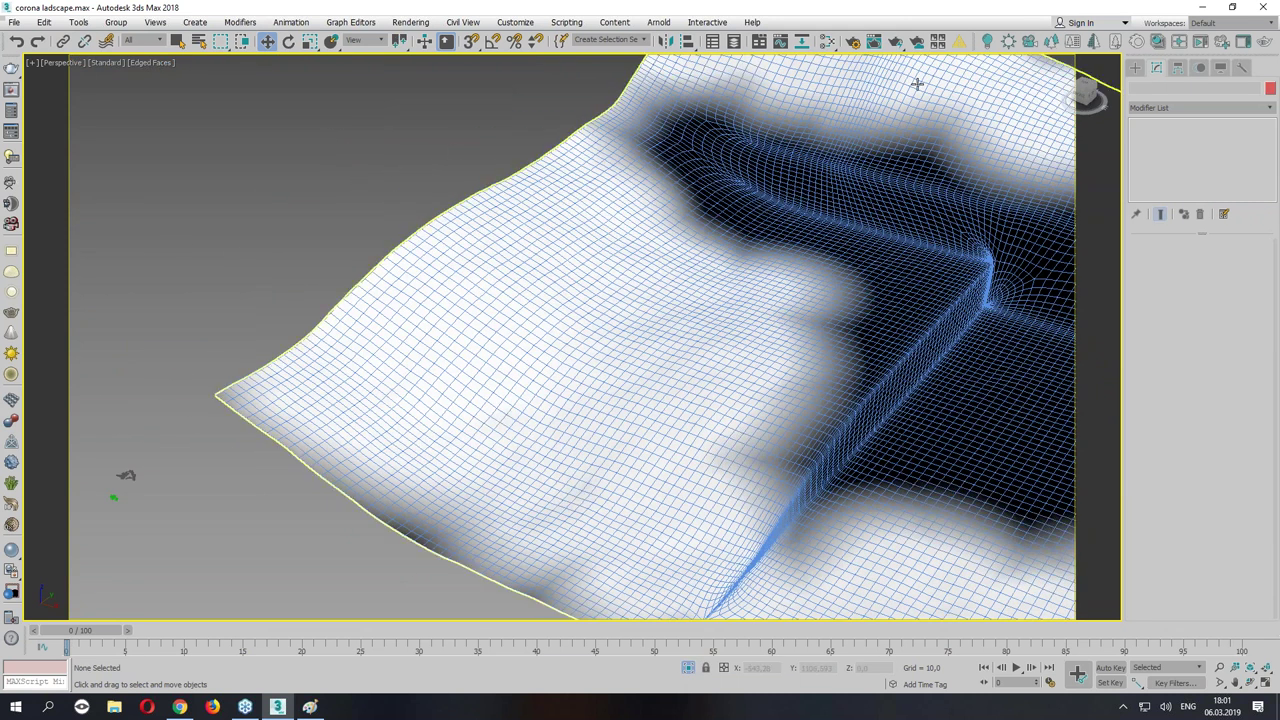
Create a Corona CScatter object, dragging its icon beside the terrain.
click(1135, 67)
click(1136, 87)
click(1150, 105)
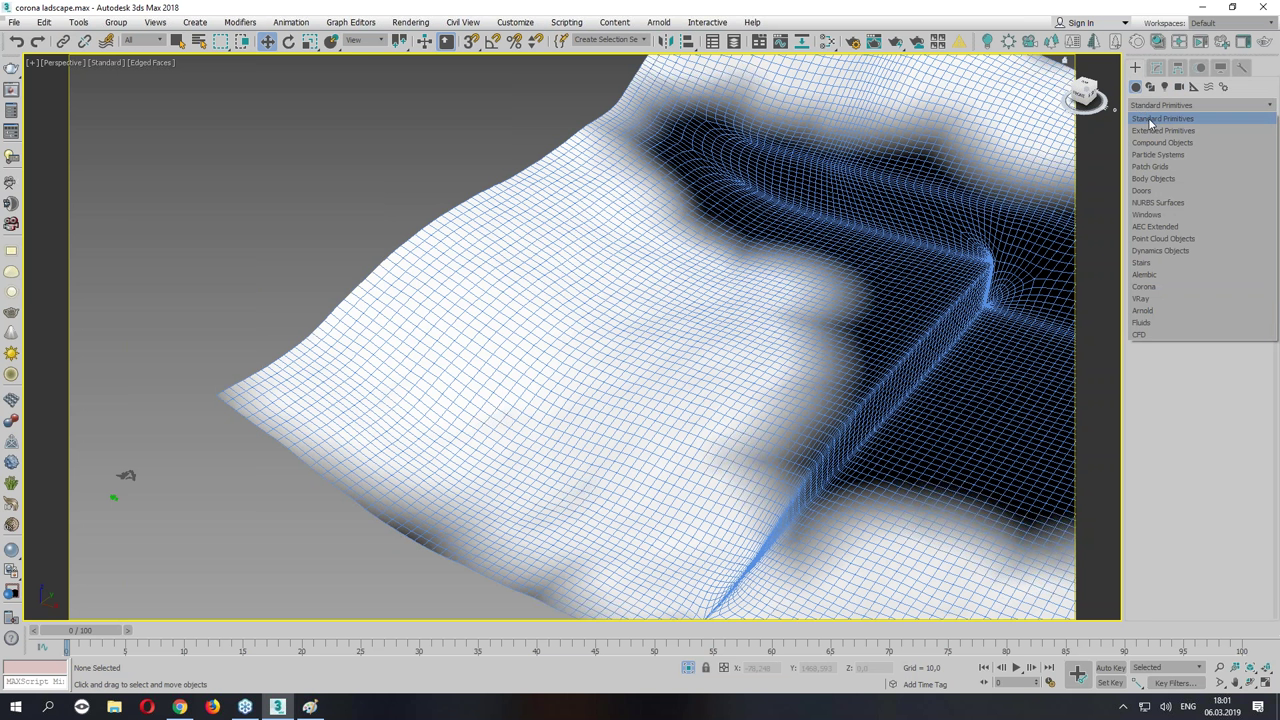
click(1165, 288)
click(1165, 288)
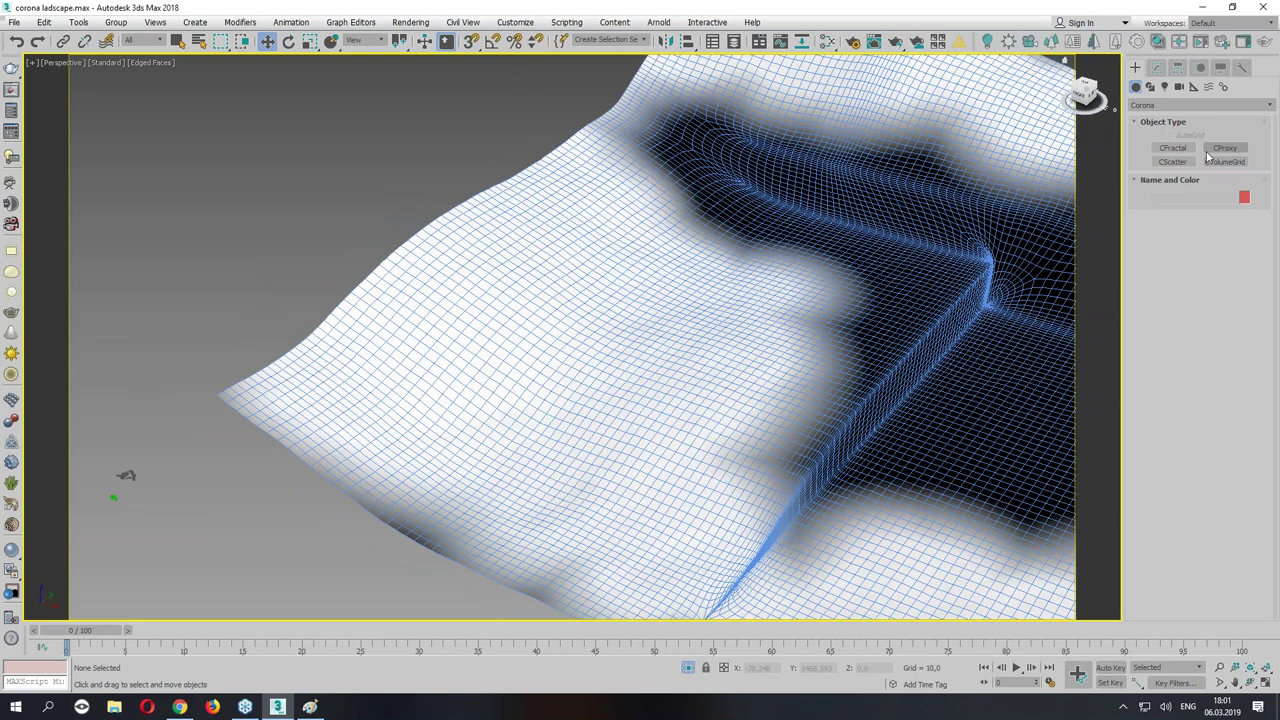
click(1172, 161)
drag(163, 312, 205, 325)
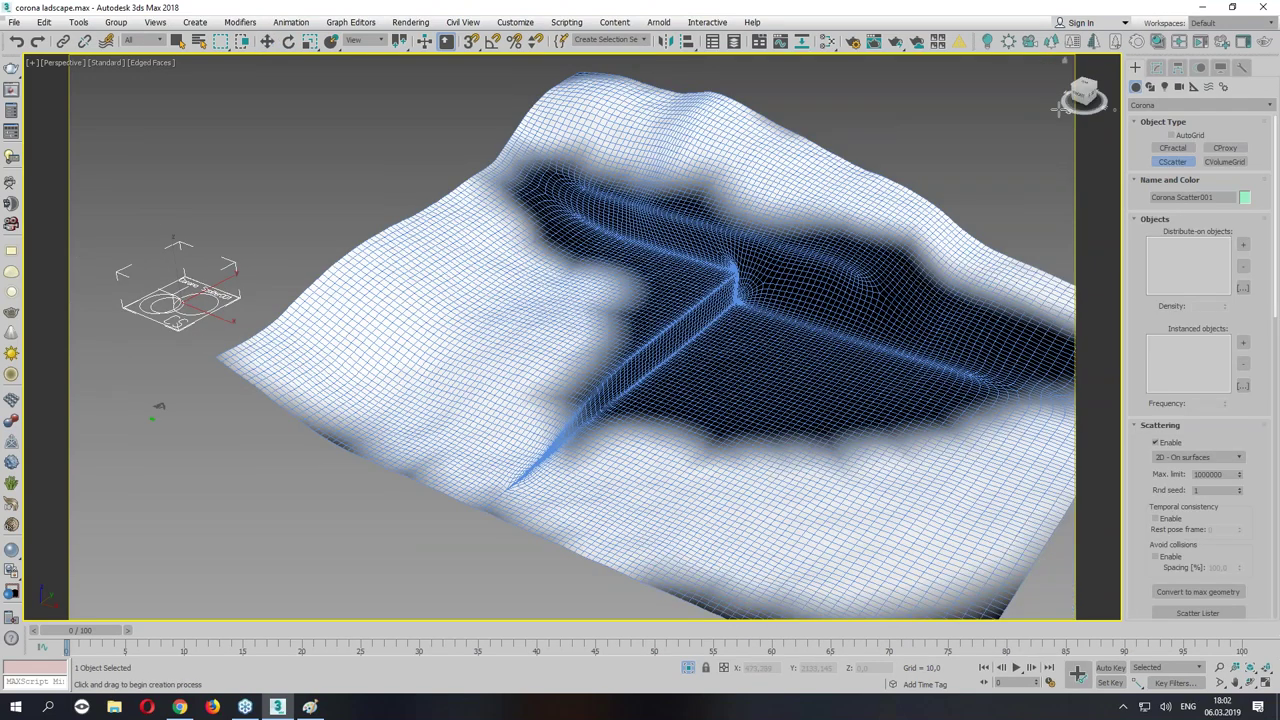
Show Corona Scatter001's settings in the Modify panel and reframe the terrain view.
click(1157, 67)
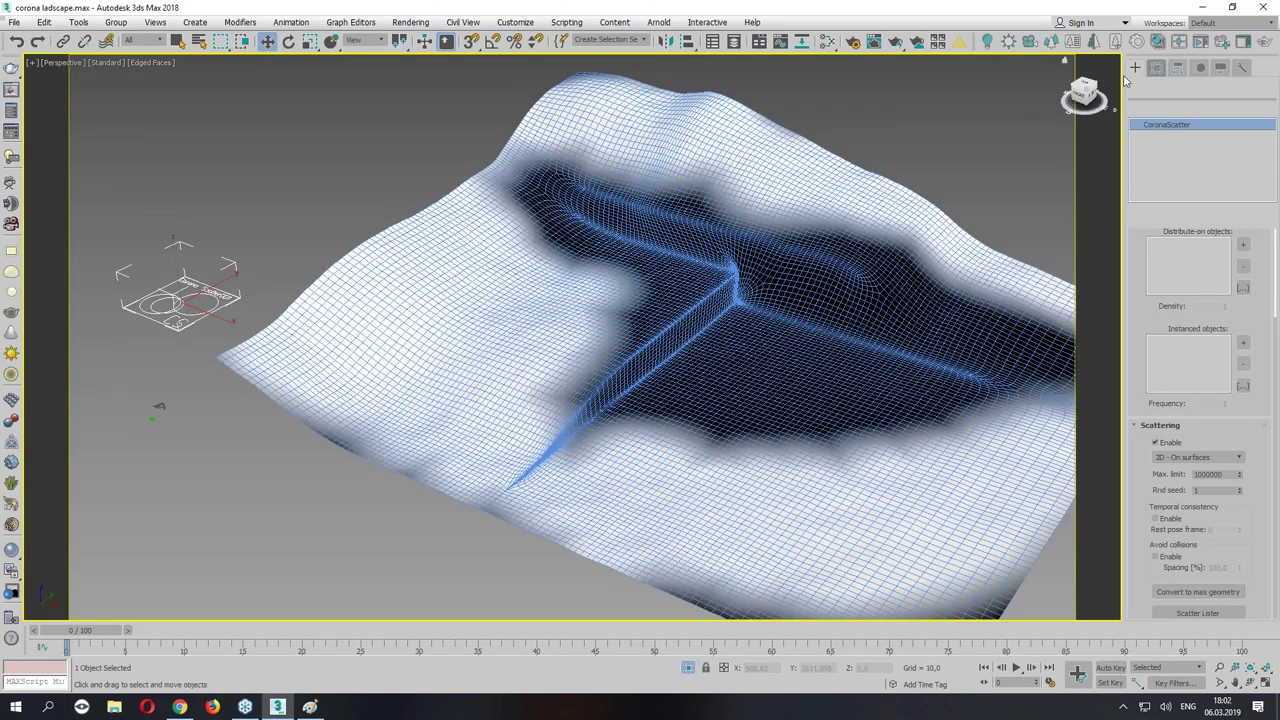
key(w)
scroll(360, 284, down, 3)
alt+middle_drag(360, 284, 279, 279)
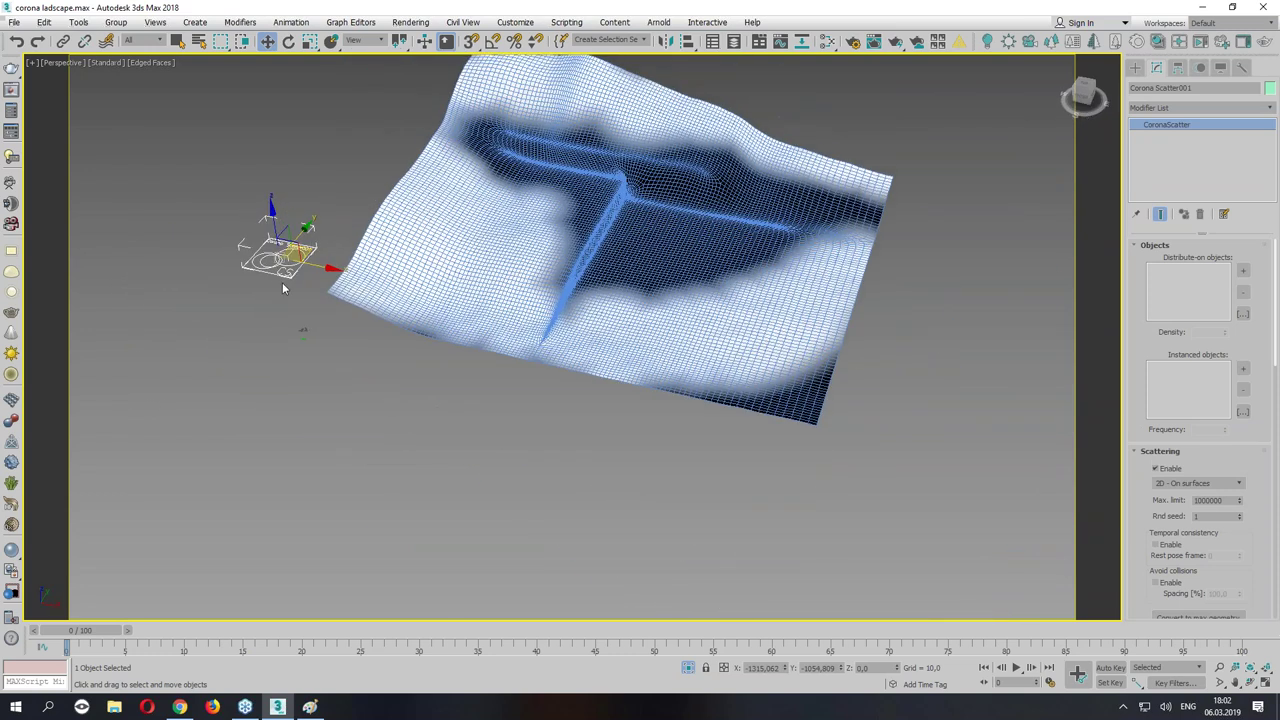
middle_drag(600, 300, 610, 324)
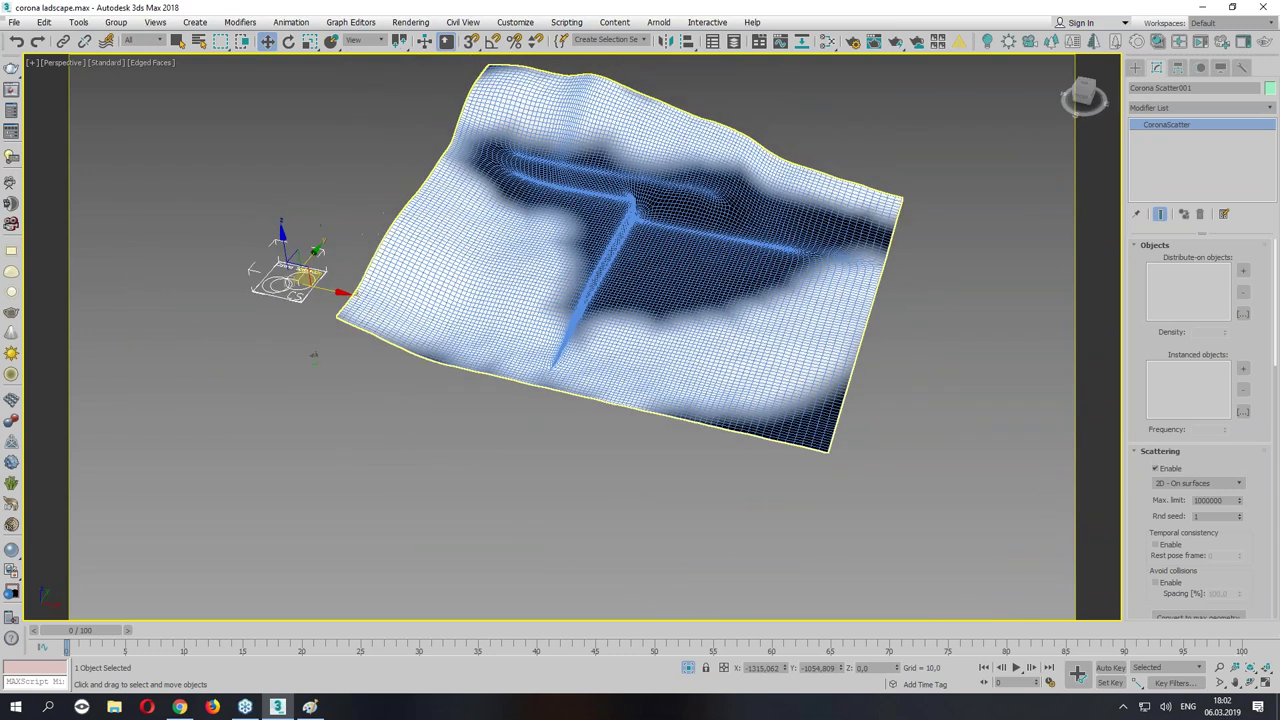
Set the terrain Plane001 as the scatter's distribute-on surface.
click(1243, 271)
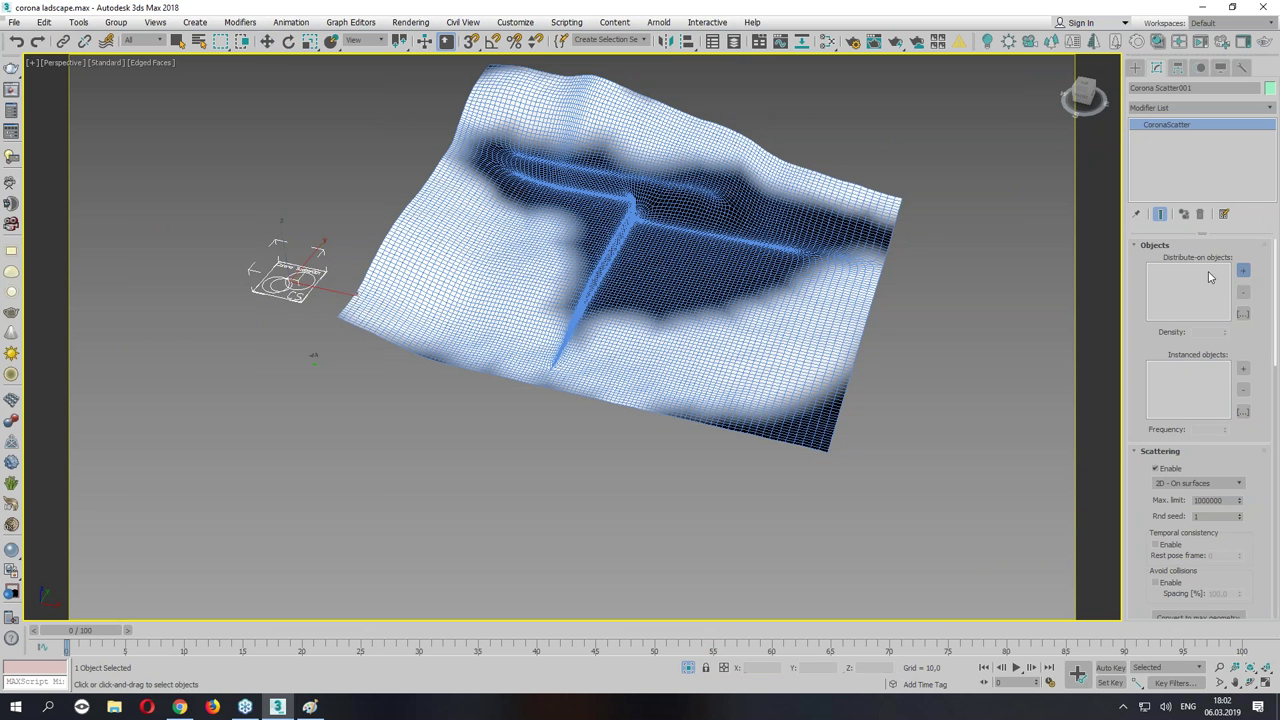
click(552, 212)
drag(660, 400, 680, 158)
scroll(387, 350, up, 3)
scroll(456, 335, up, 3)
scroll(456, 335, up, 4)
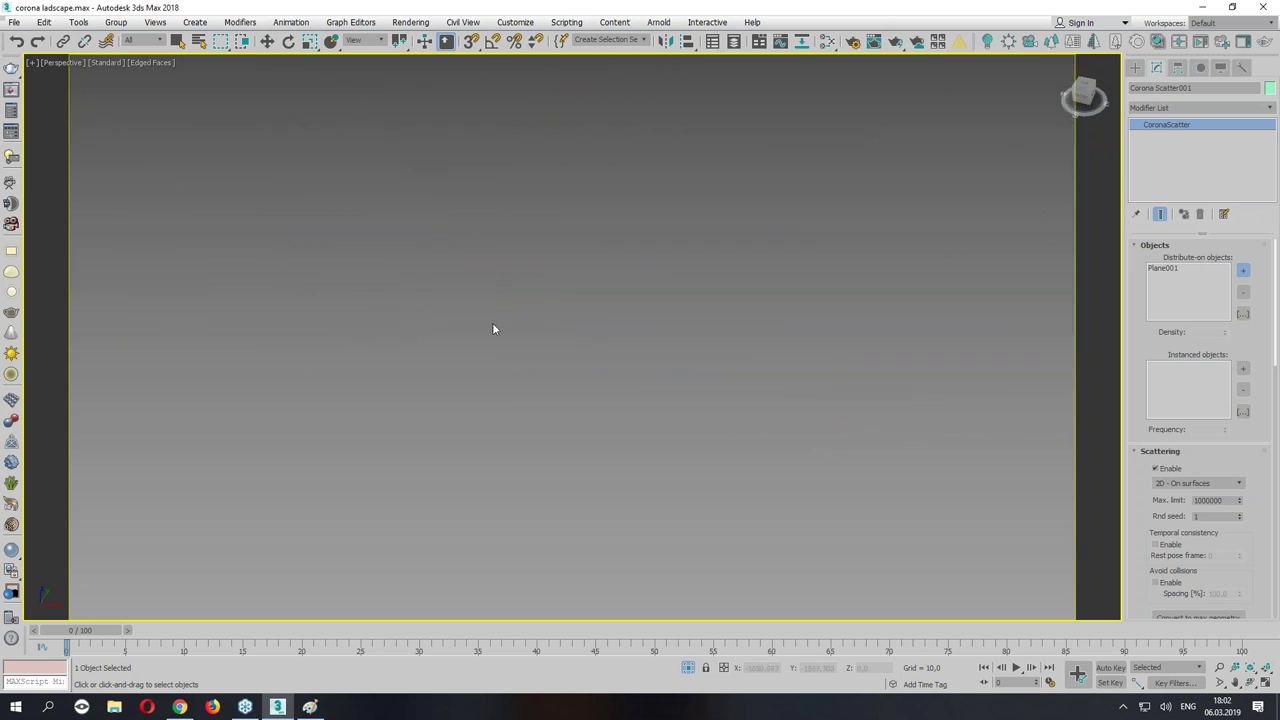
scroll(538, 331, down, 5)
scroll(632, 346, down, 5)
scroll(786, 486, down, 3)
scroll(737, 423, up, 5)
scroll(772, 402, up, 5)
scroll(763, 398, down, 5)
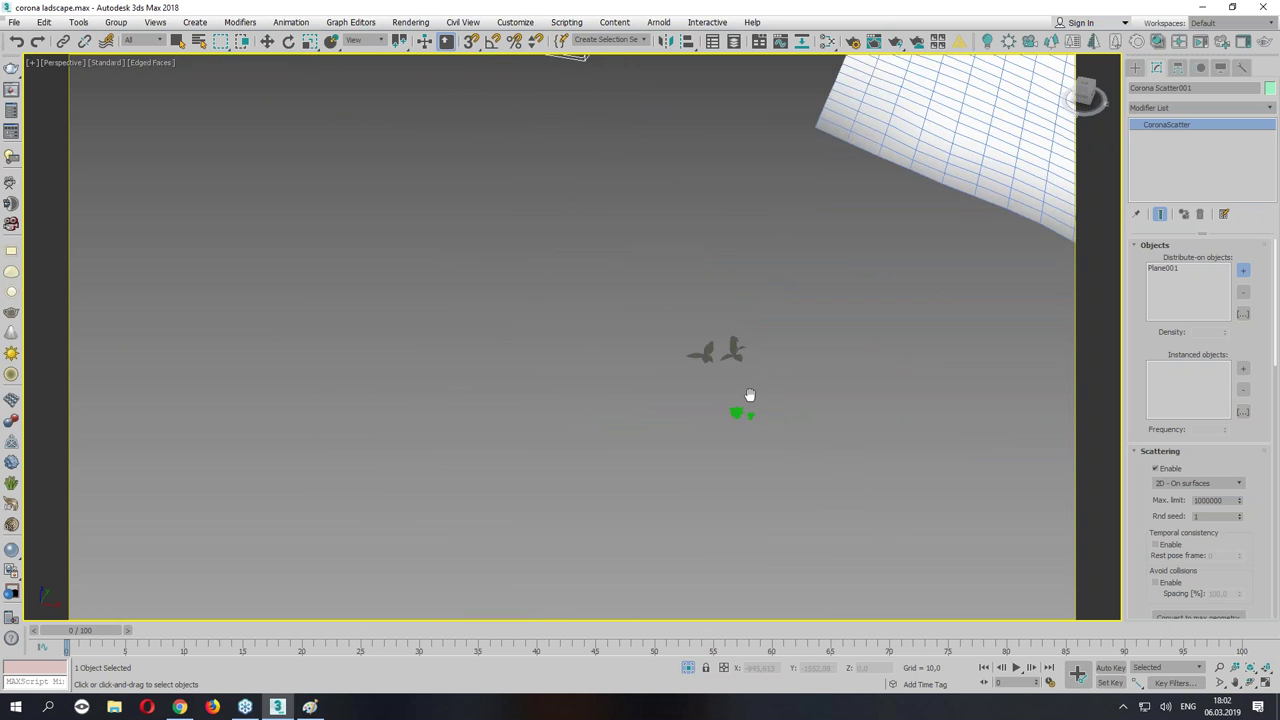
scroll(738, 390, up, 2)
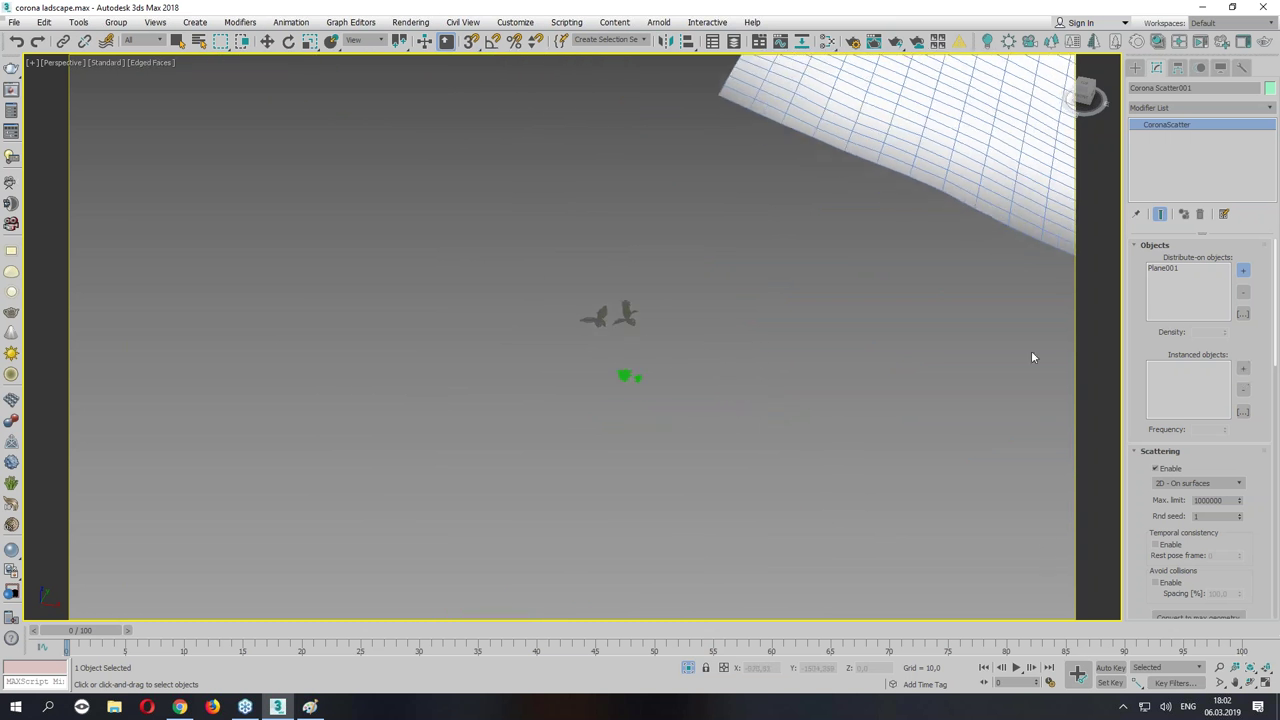
Add flower1, flower2 and the grass plants as the scatter's instanced objects.
click(1243, 369)
click(594, 317)
click(625, 313)
click(624, 376)
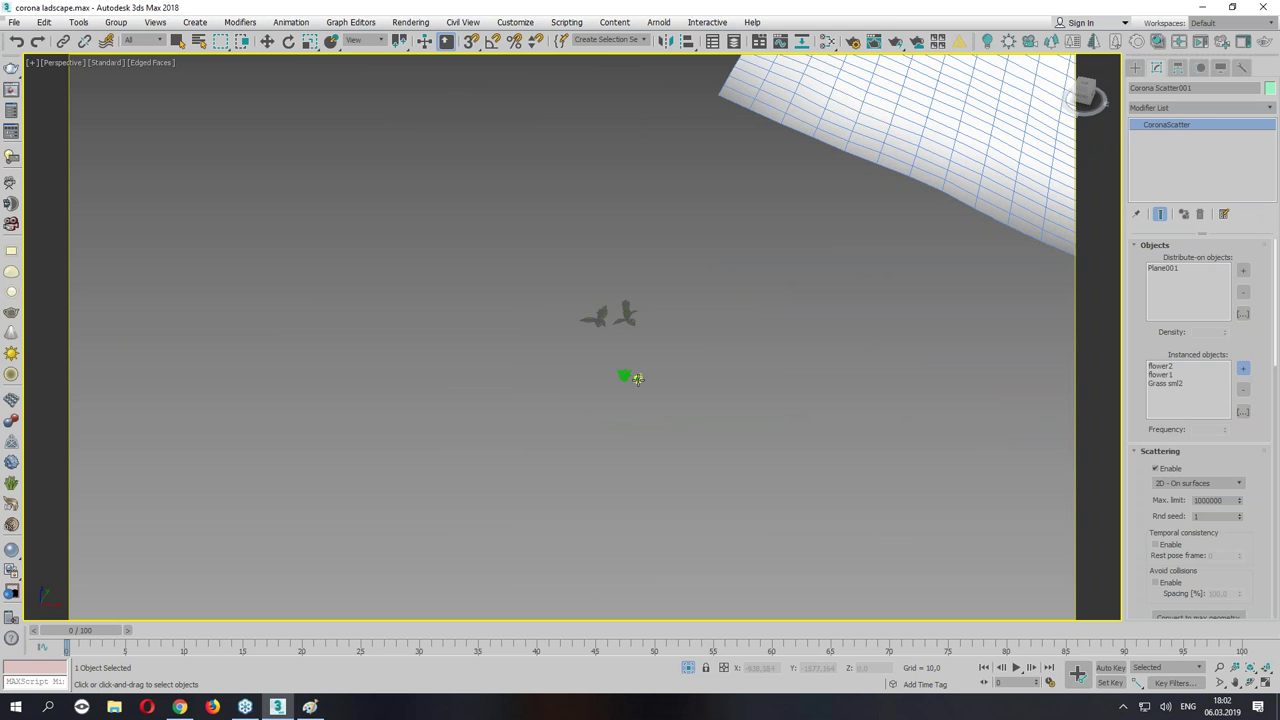
click(1245, 372)
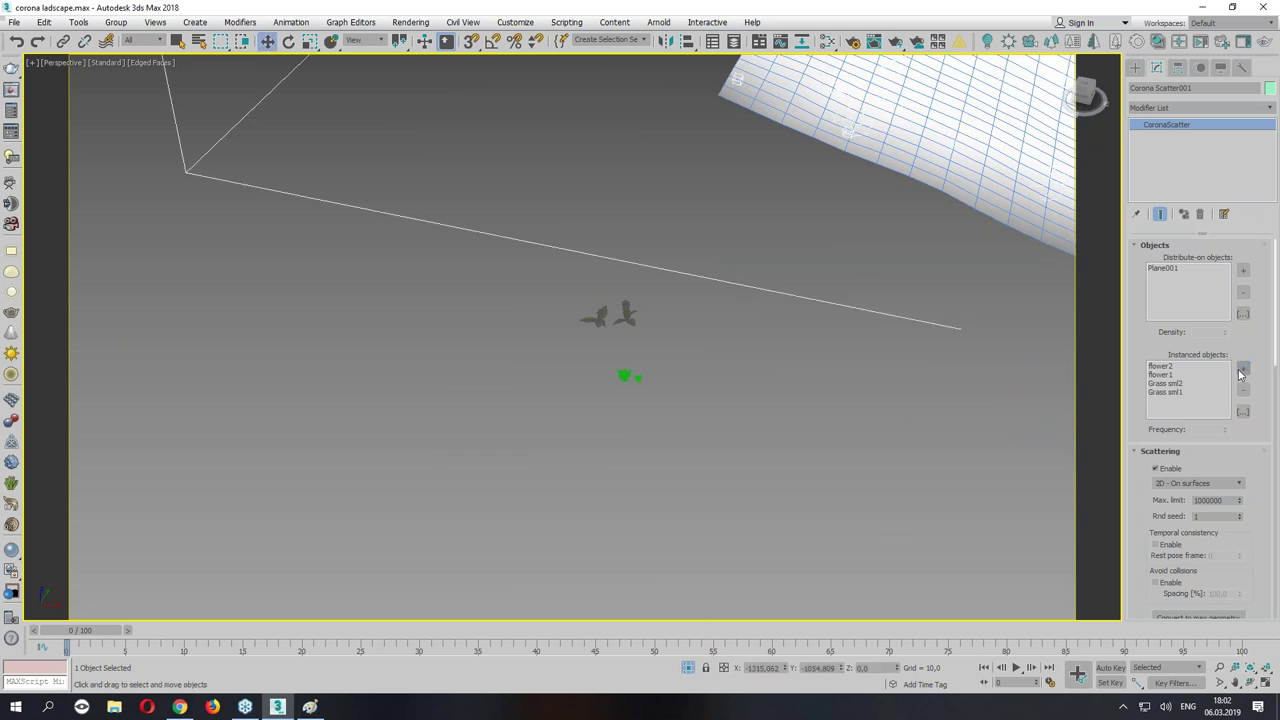
click(1181, 384)
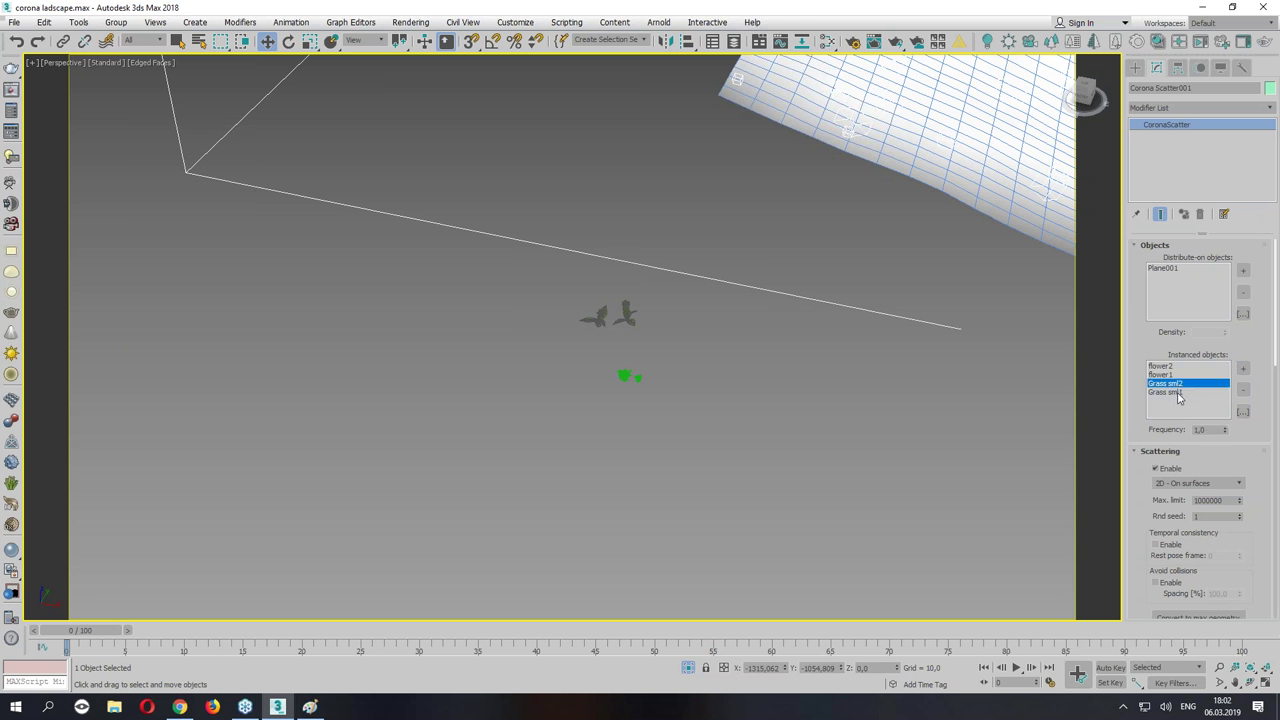
Give Grass sml2 a scatter frequency of 10.
click(1198, 430)
text(10)
key(Return)
click(1175, 393)
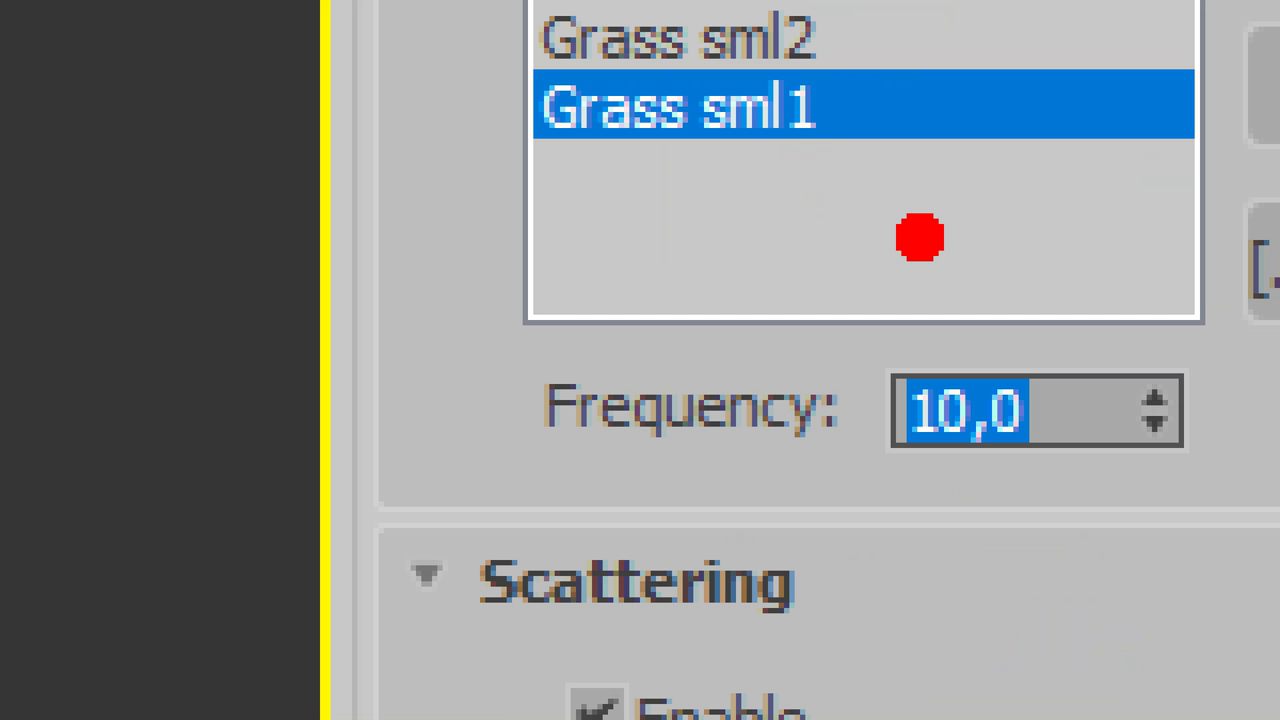
Raise the scatter instance count to 10000.
drag(1014, 508, 850, 488)
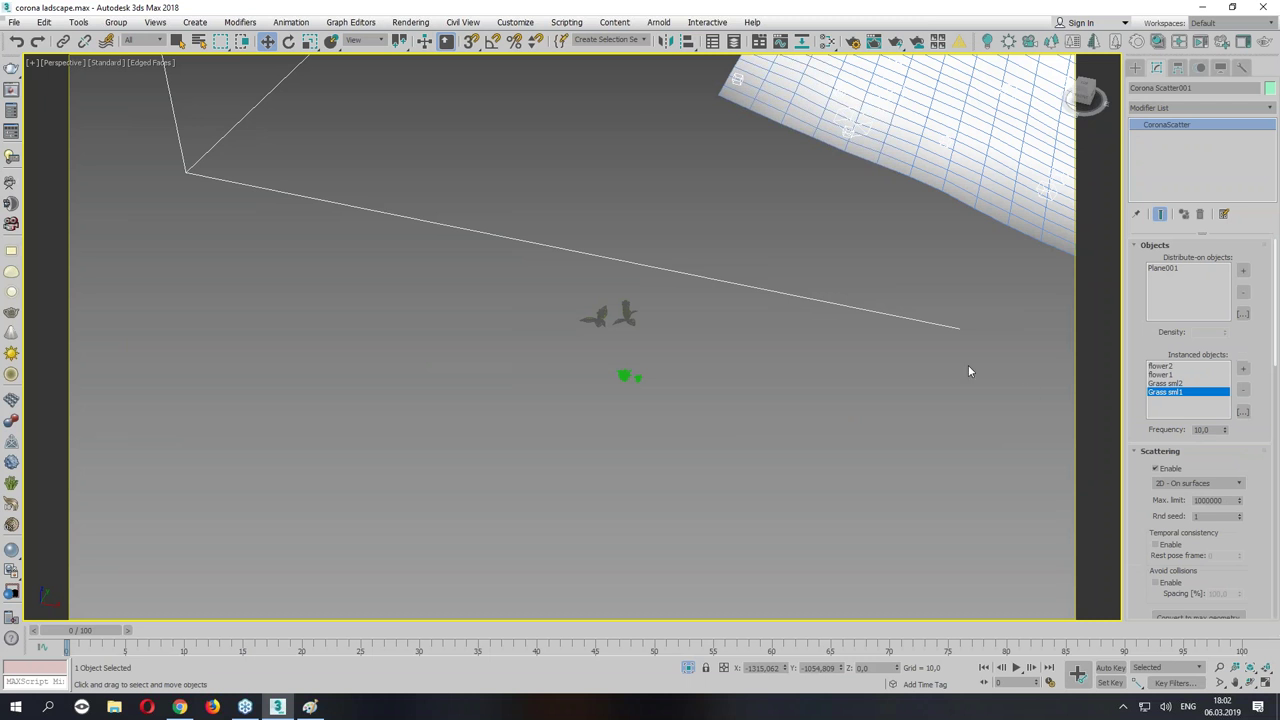
mouse_move(968, 365)
middle_down()
mouse_move(428, 343)
mouse_move(563, 351)
mouse_move(491, 371)
mouse_move(585, 342)
mouse_move(530, 360)
middle_up()
scroll(1187, 462, down, 2)
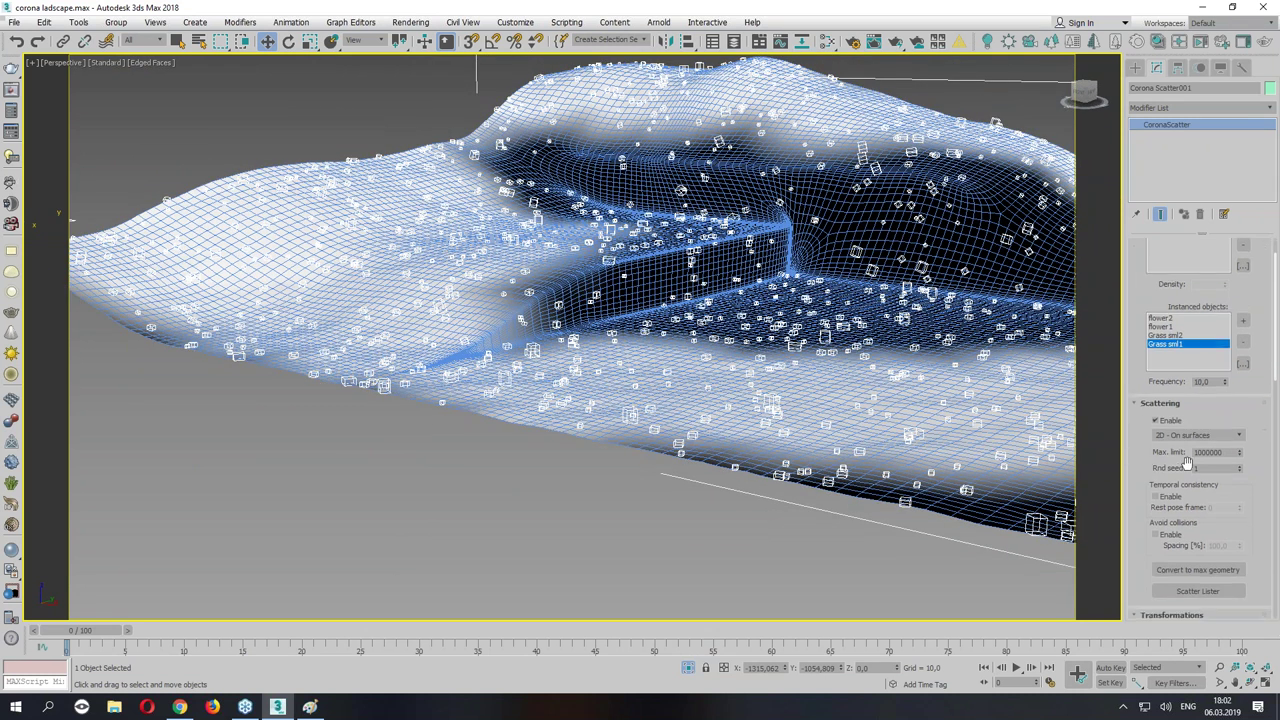
scroll(1145, 485, down, 1)
scroll(1160, 325, down, 6)
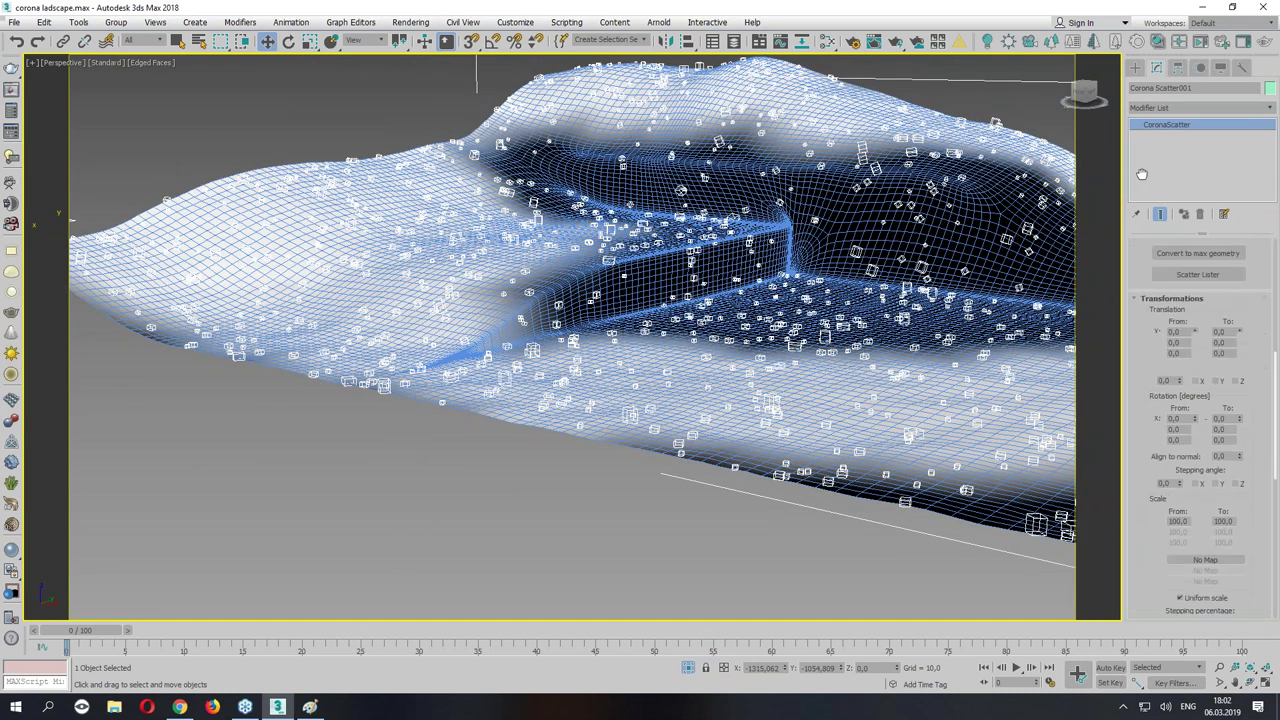
scroll(1160, 325, down, 7)
drag(1152, 450, 1152, 452)
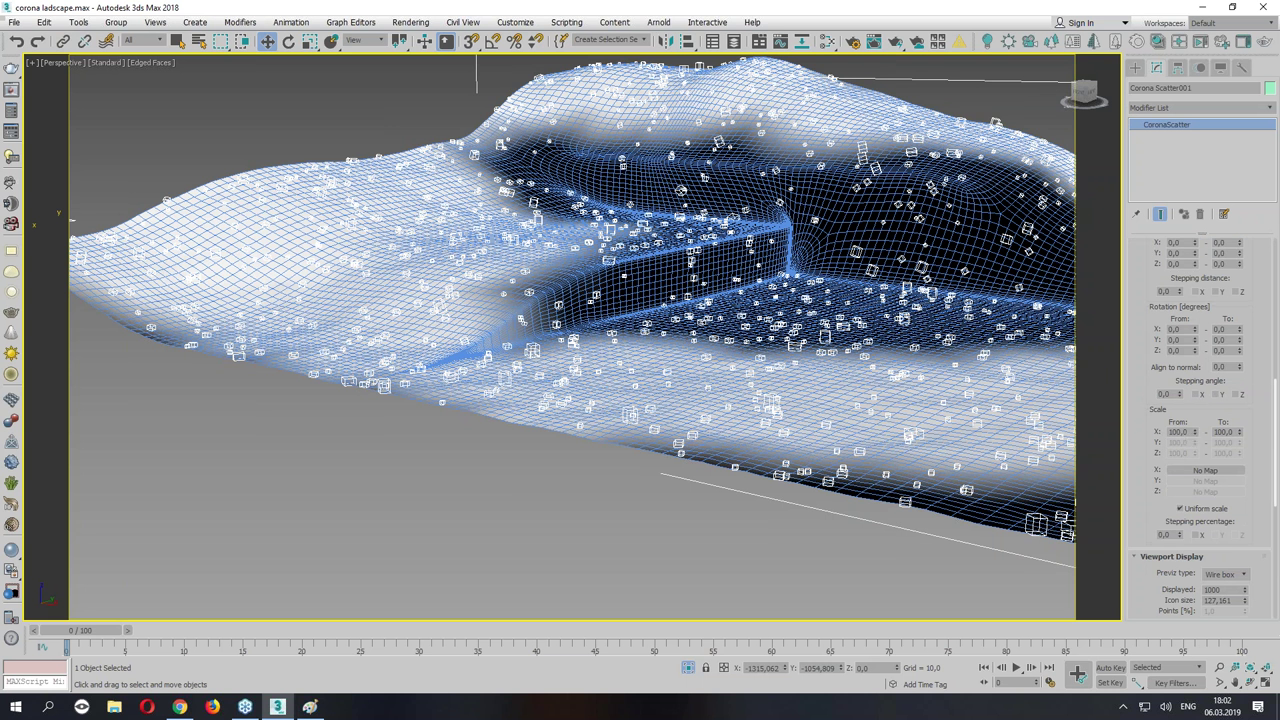
scroll(1197, 555, down, 2)
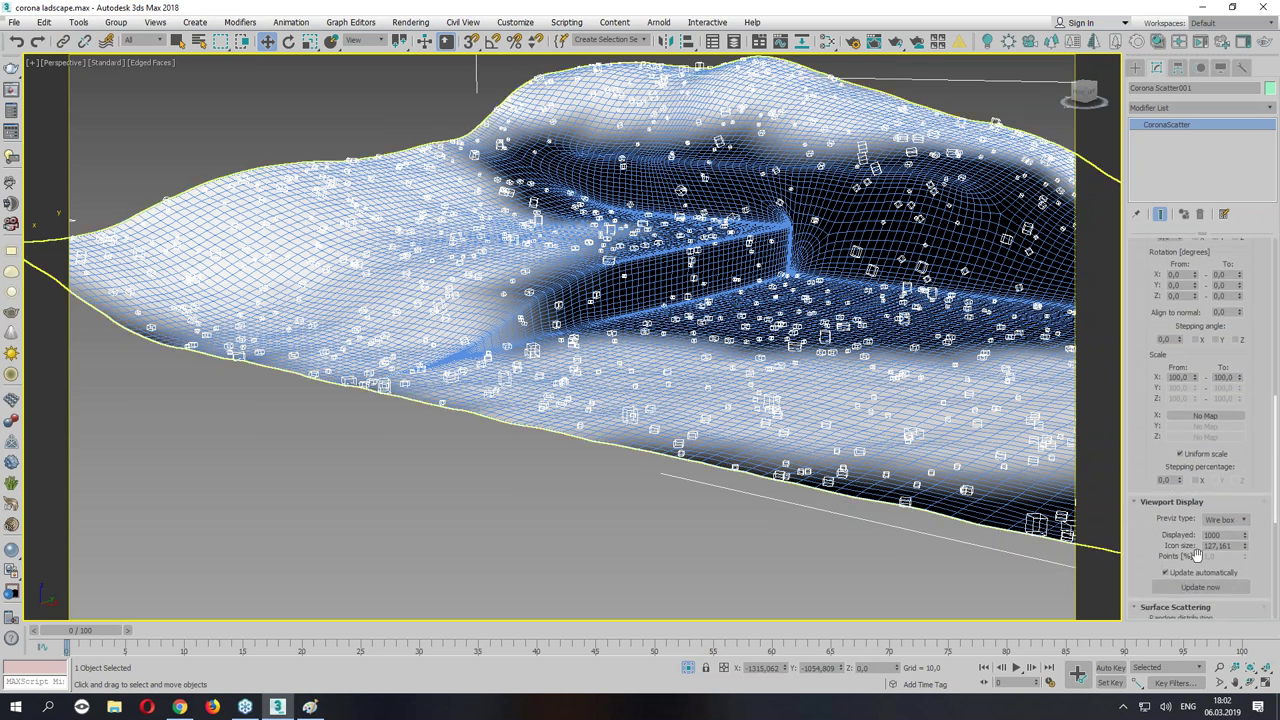
drag(1139, 541, 1142, 382)
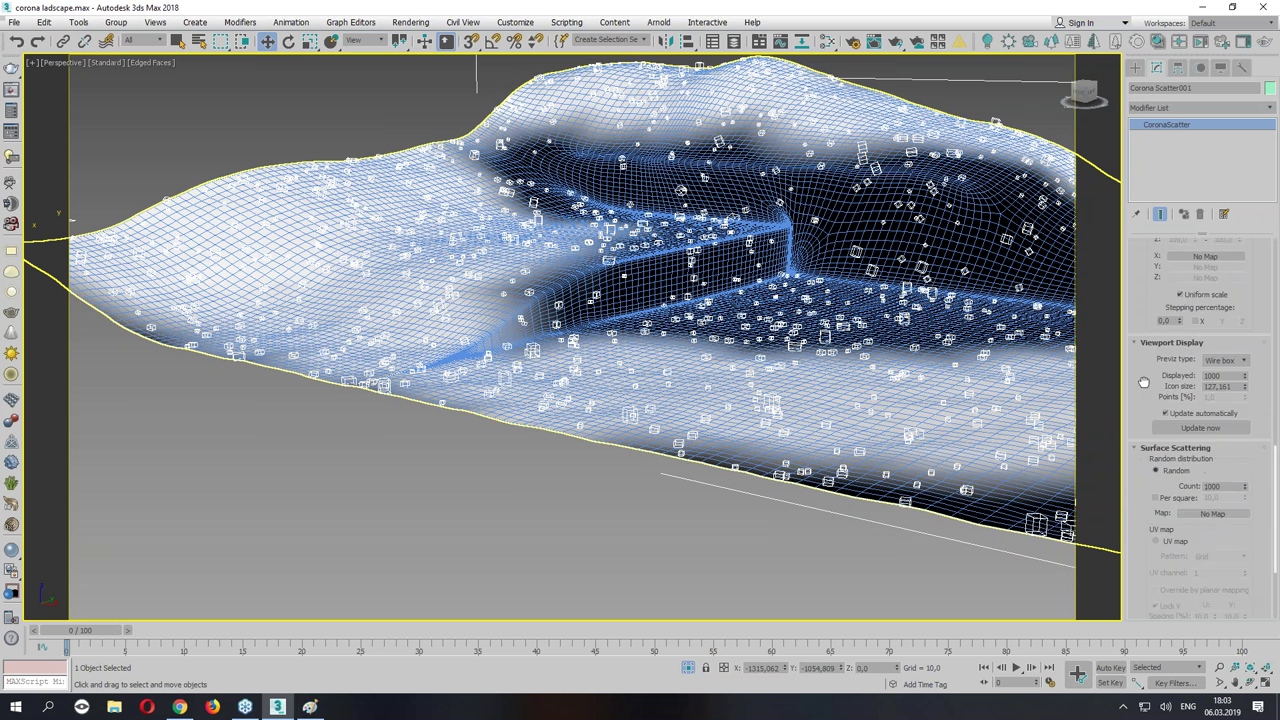
text(00)
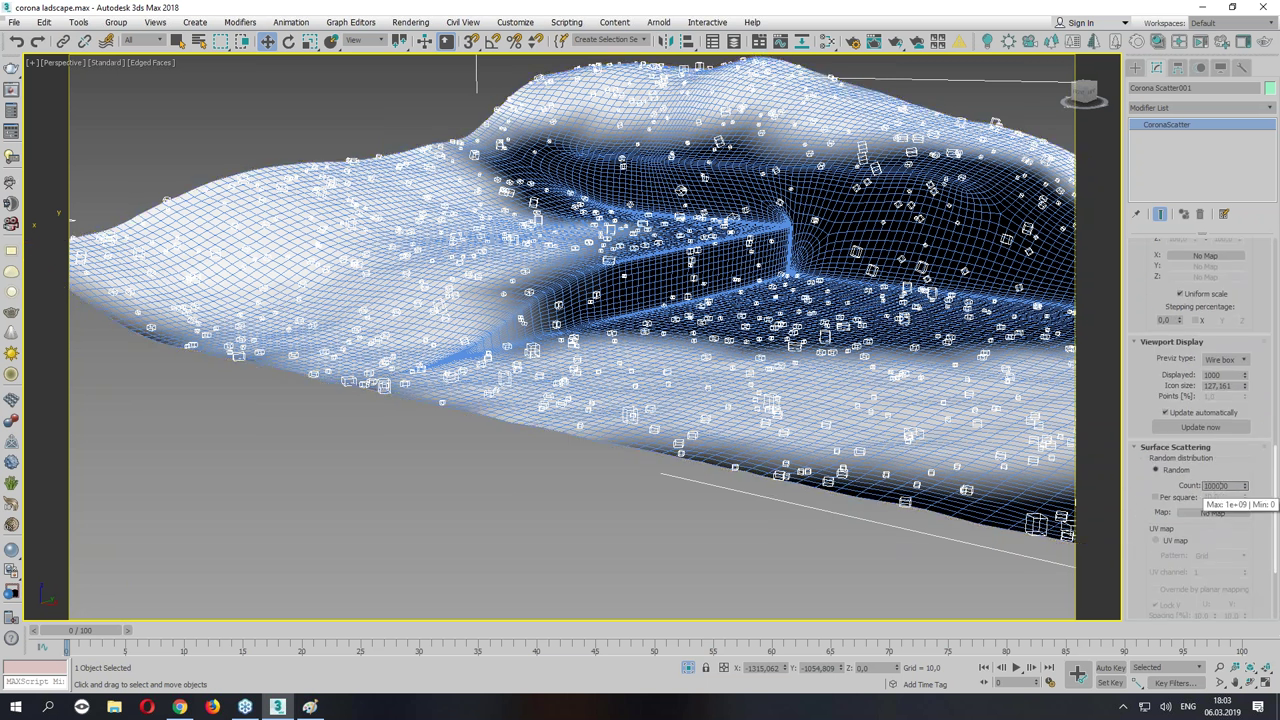
key(Return)
Set the scatter's scale range from 80 to 150.
mouse_move(720, 320)
middle_down()
mouse_move(765, 338)
mouse_move(540, 255)
middle_up()
scroll(533, 250, up, 3)
scroll(533, 250, down, 4)
alt+middle_drag(533, 250, 600, 270)
scroll(600, 270, up, 2)
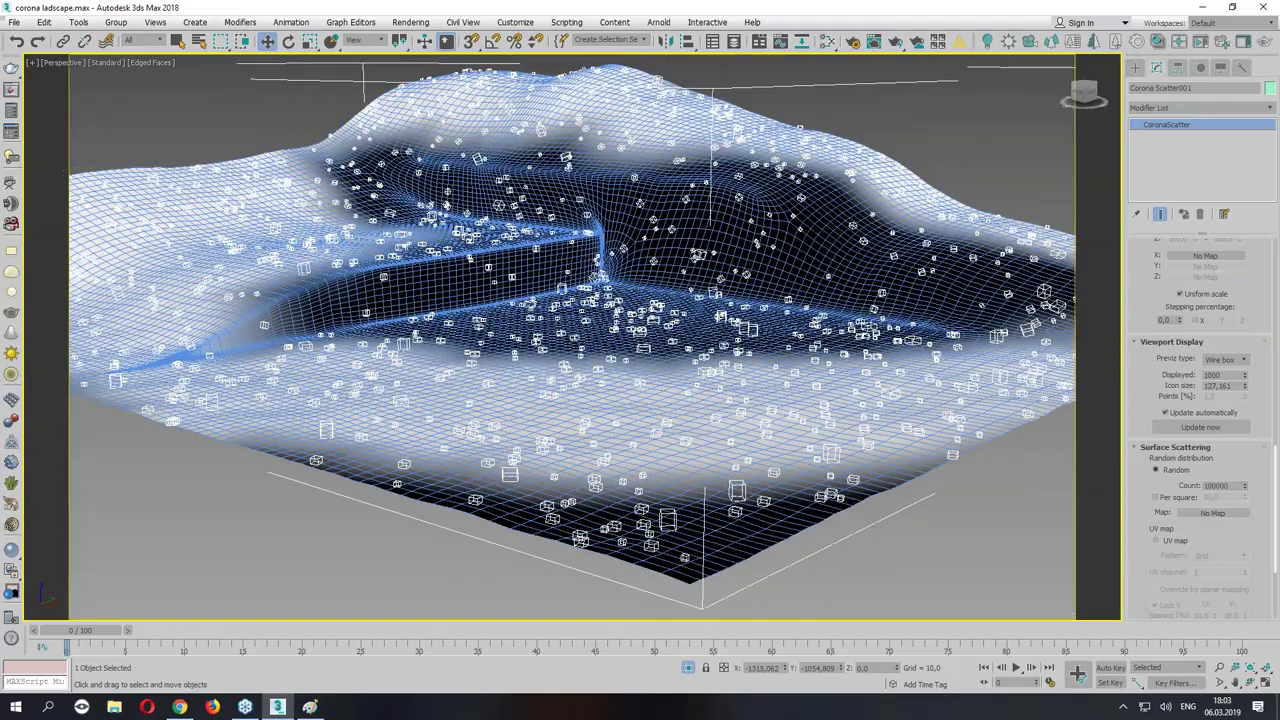
scroll(1159, 291, up, 5)
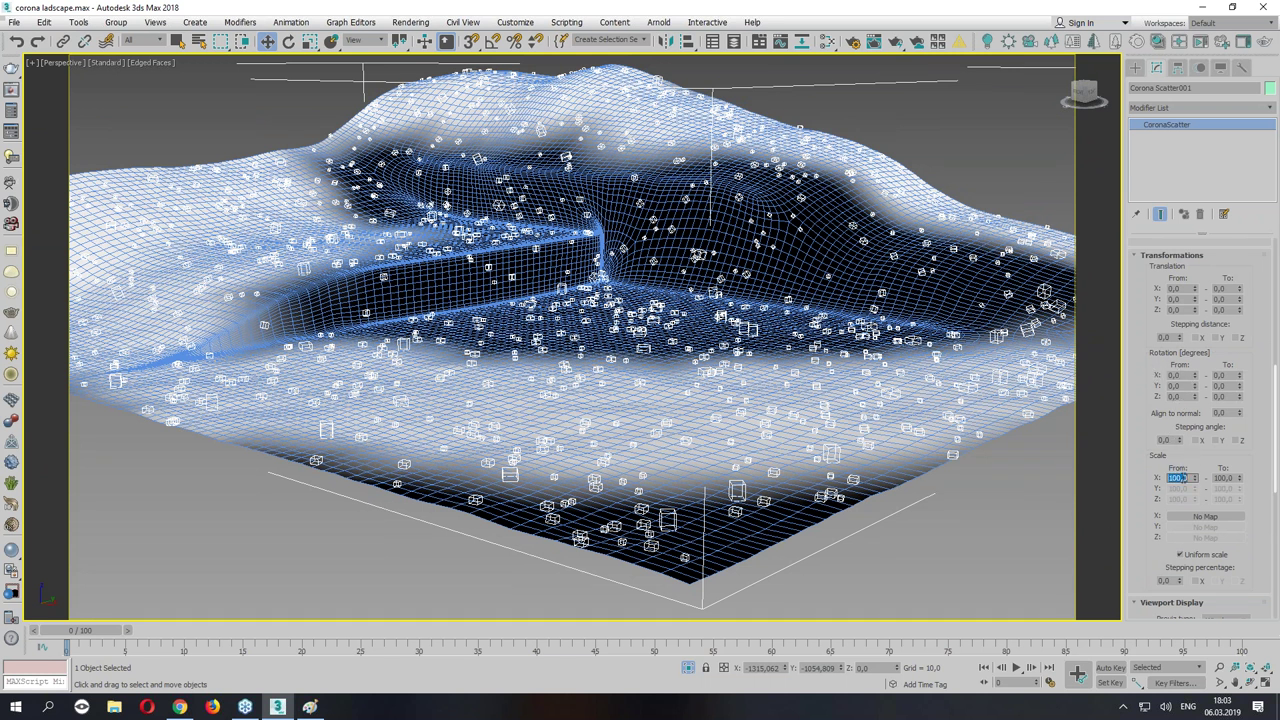
text(80)
key(Tab)
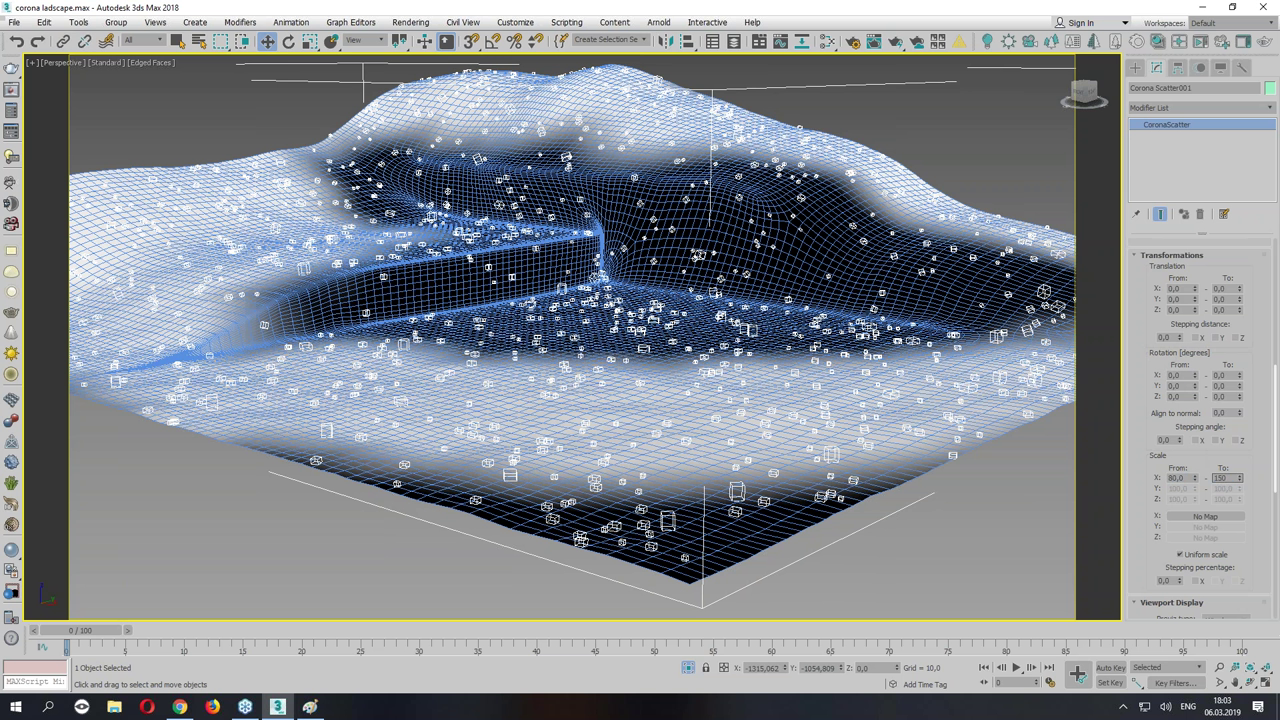
text(150)
key(Return)
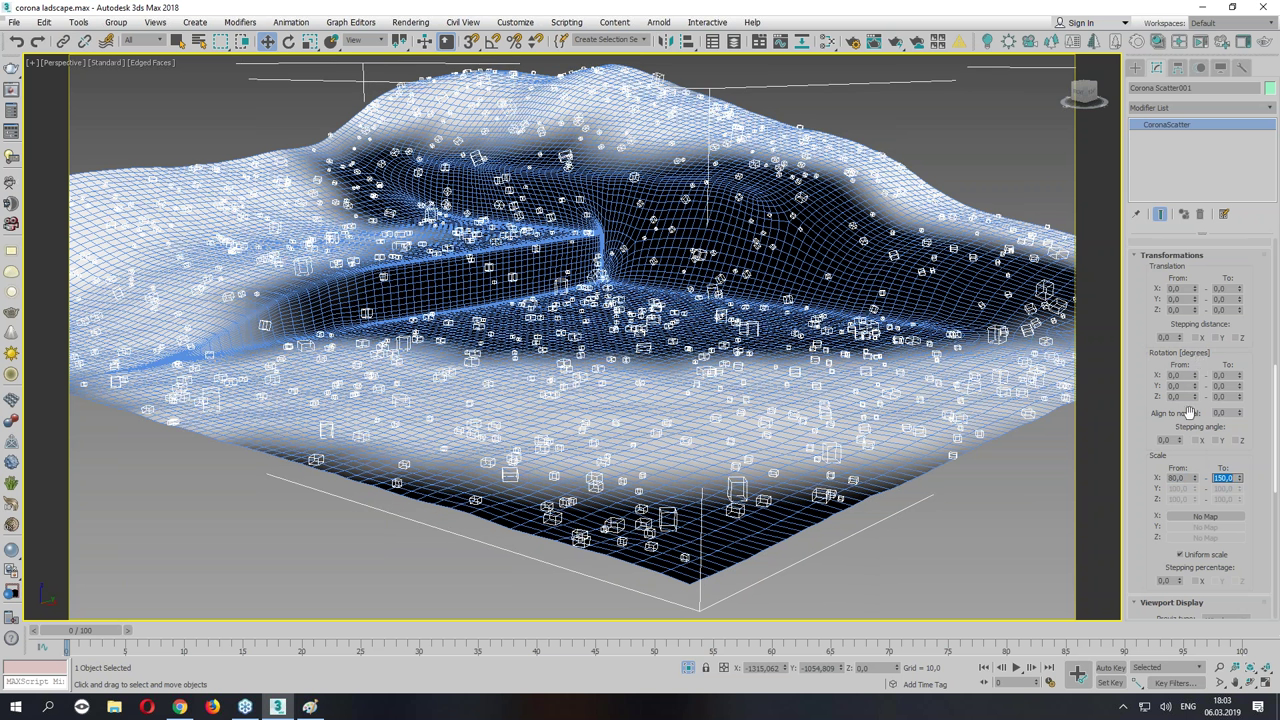
Randomise Z rotation from 0 to 360 degrees and orbit to check the scatter.
double_click(1186, 396)
key(Tab)
text(360)
key(Return)
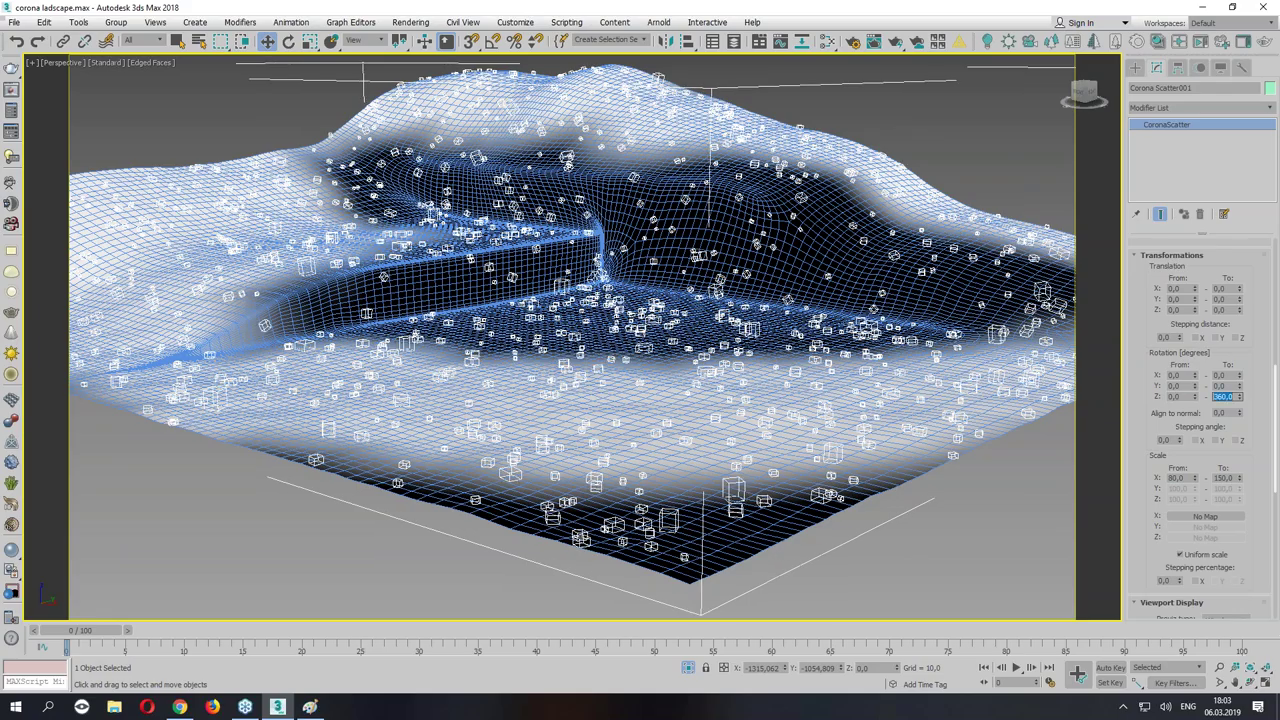
alt+middle_drag(810, 358, 760, 330)
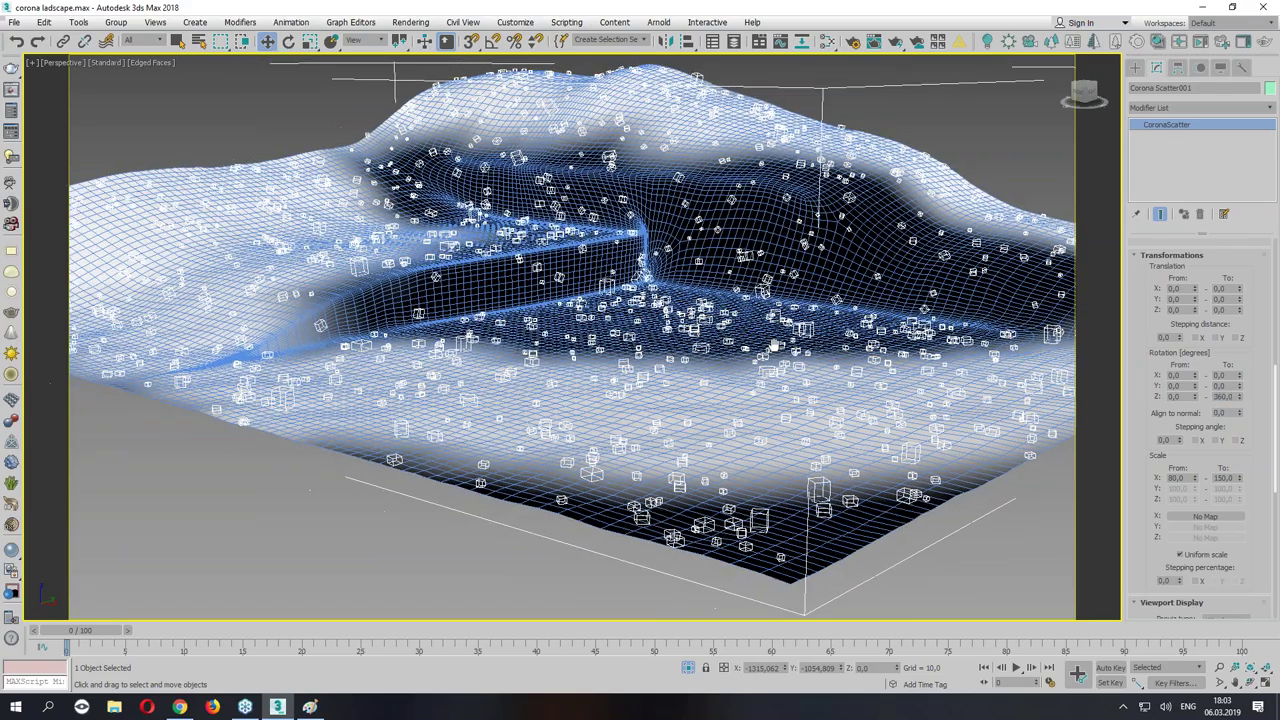
scroll(600, 330, up, 3)
alt+middle_drag(600, 330, 735, 322)
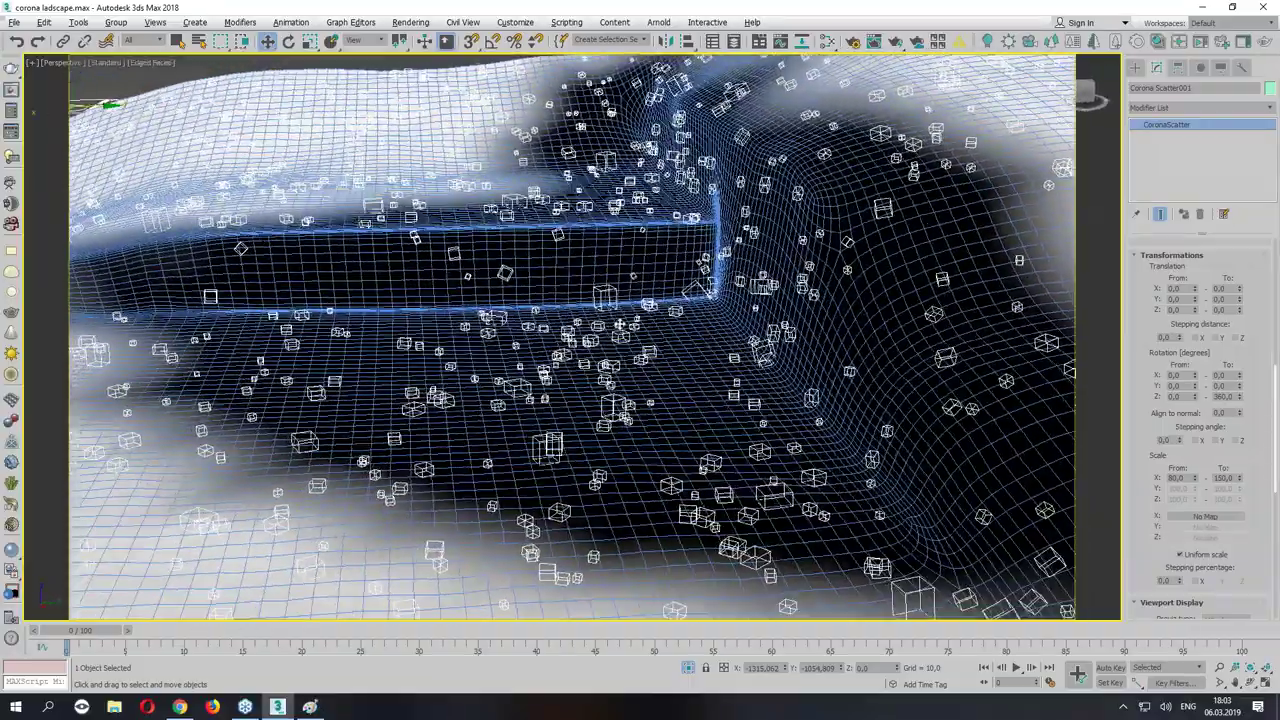
scroll(735, 322, down, 4)
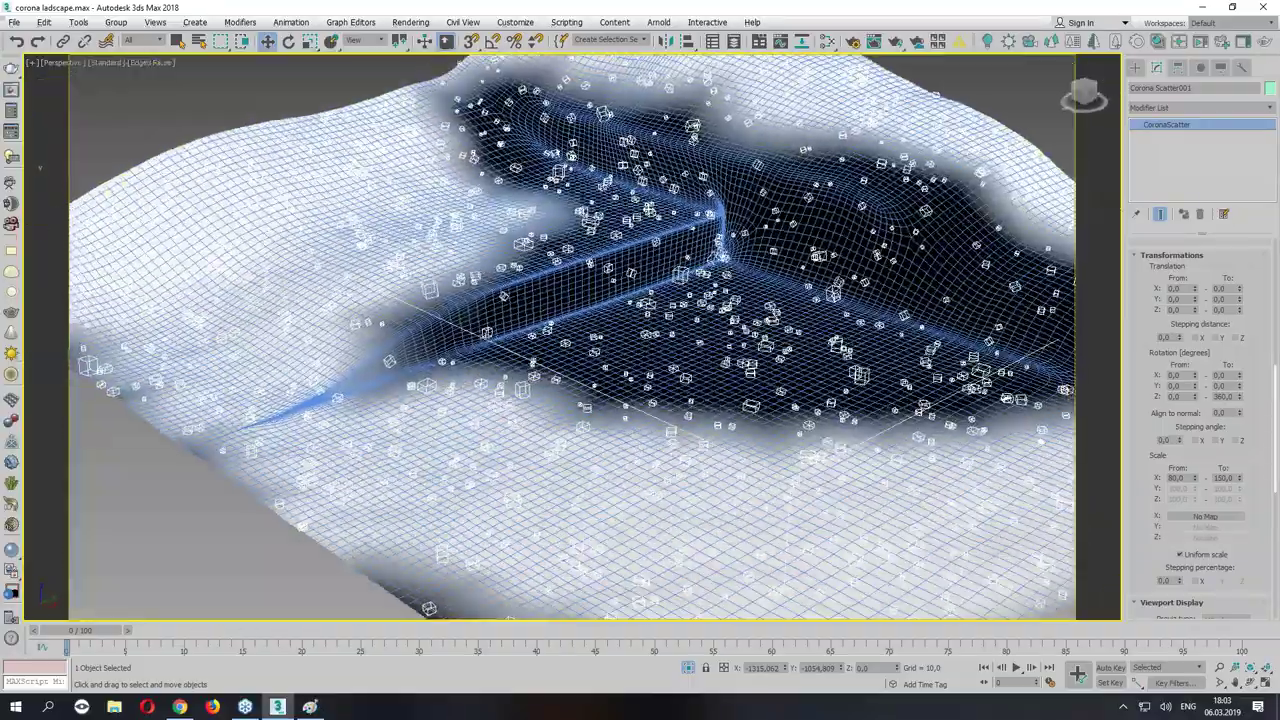
mouse_move(735, 322)
alt+middle_down()
mouse_move(677, 234)
mouse_move(760, 240)
alt+middle_up()
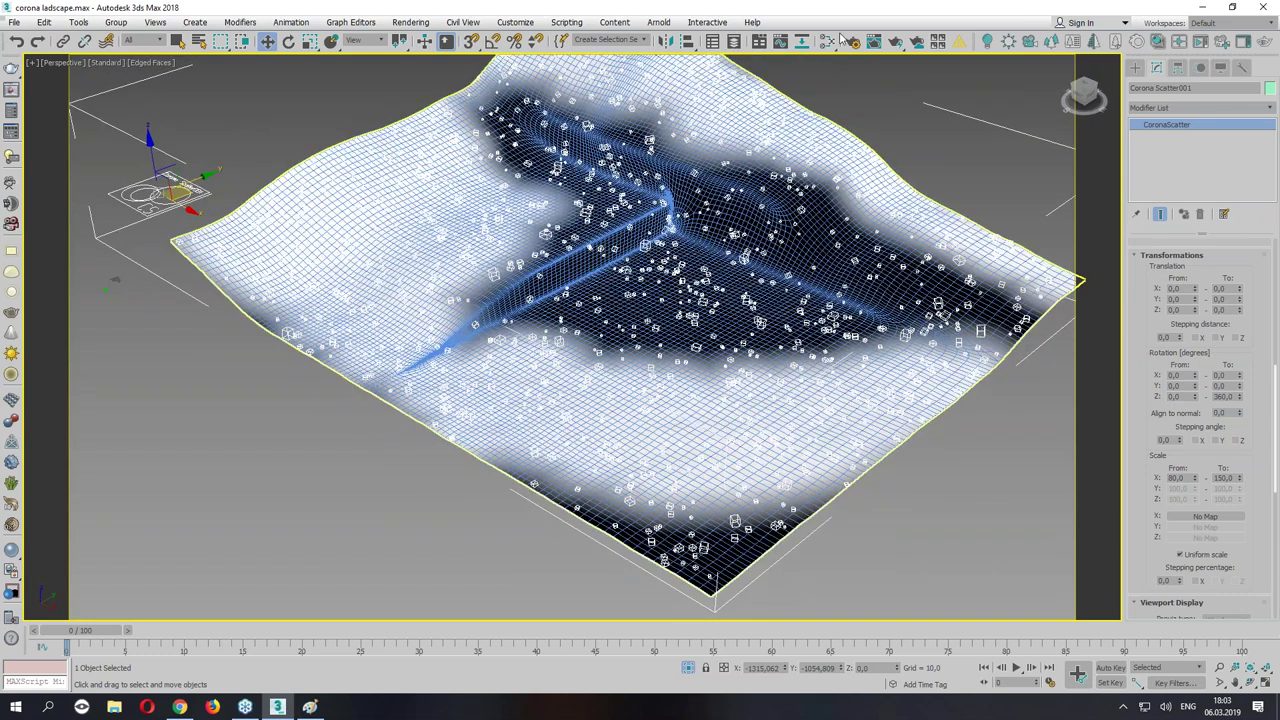
click(827, 41)
Clone the Vertex Color node as Map #190 and set its map channel to 5.
mouse_move(745, 400)
middle_down()
mouse_move(415, 315)
mouse_move(371, 272)
middle_up()
shift+drag(355, 230, 371, 518)
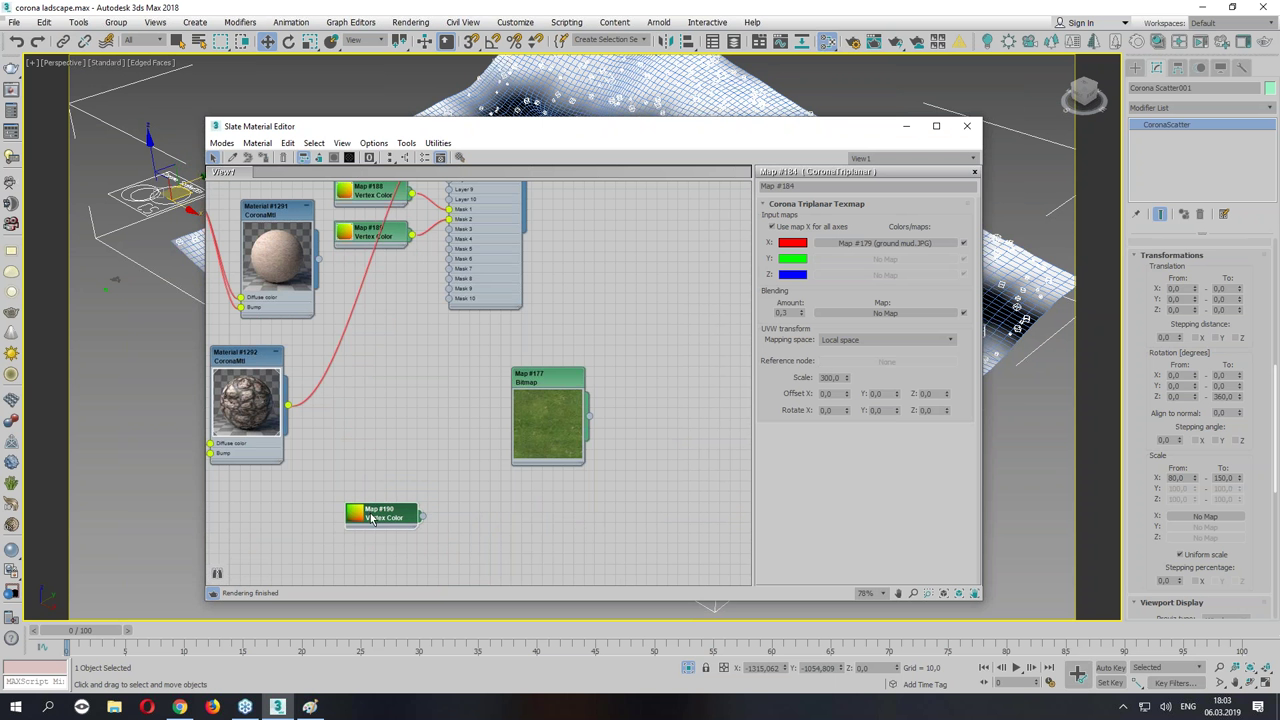
double_click(383, 522)
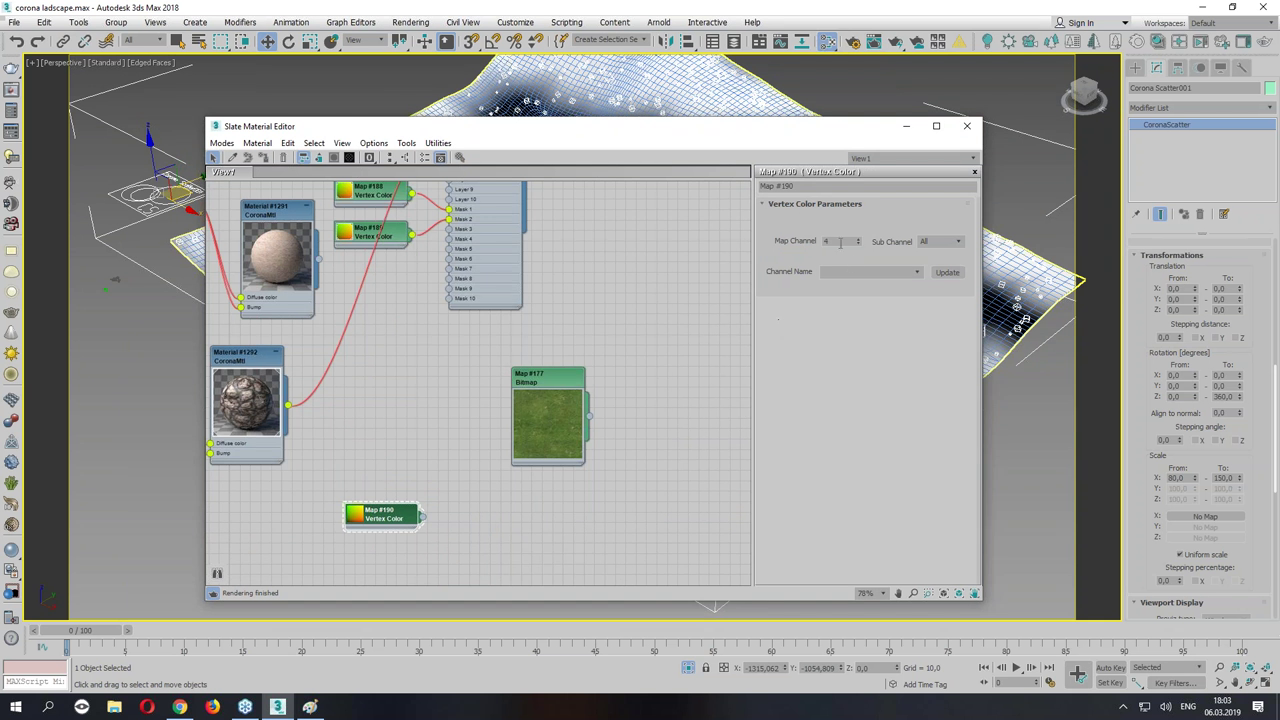
click(777, 99)
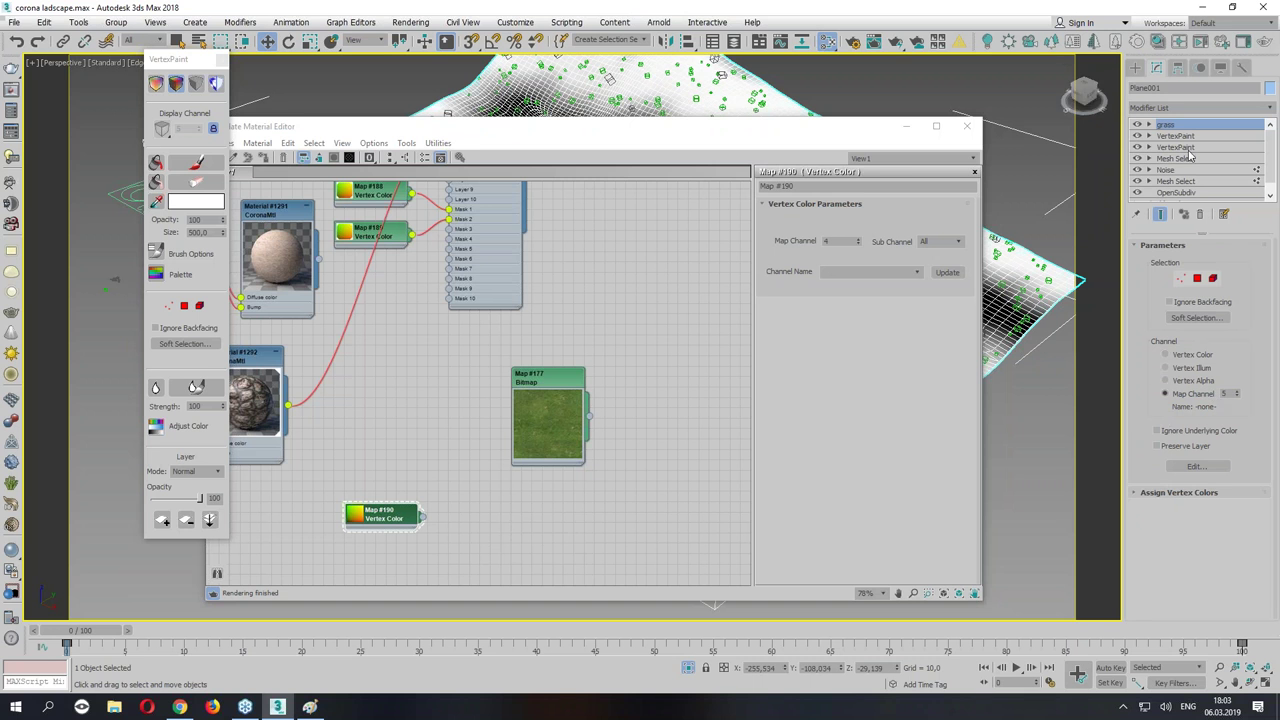
click(1188, 147)
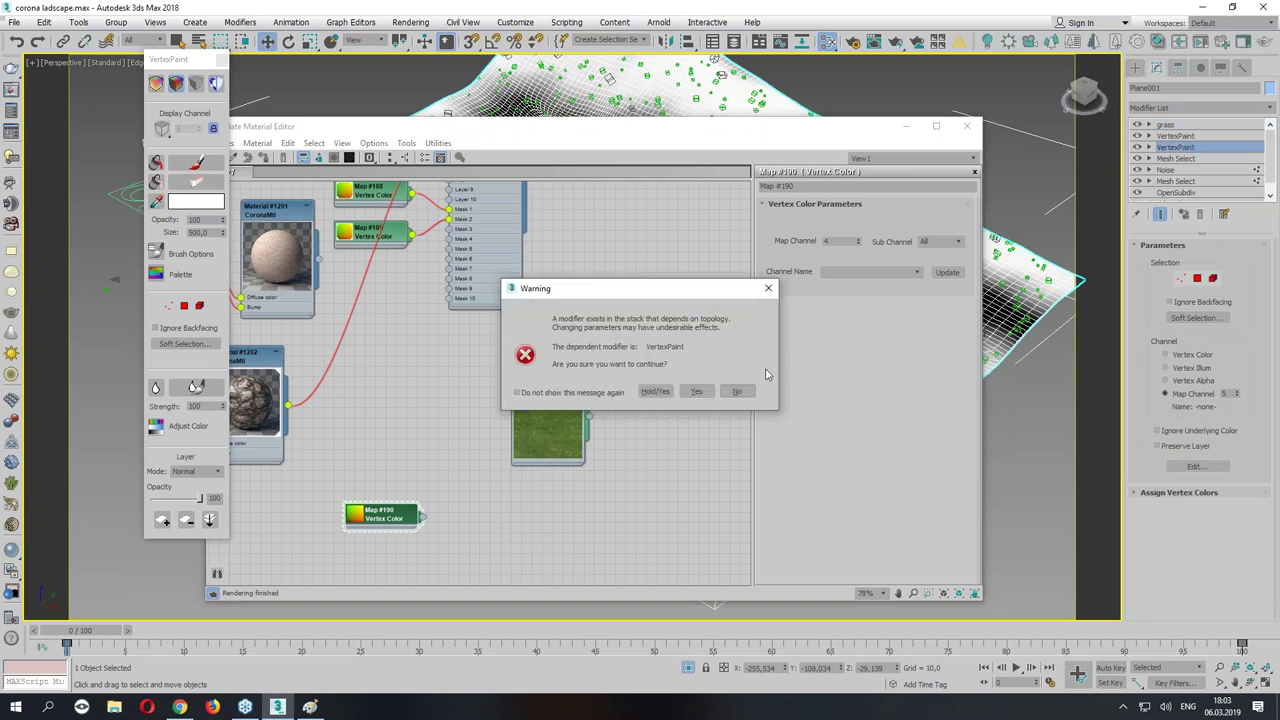
click(697, 391)
click(1183, 136)
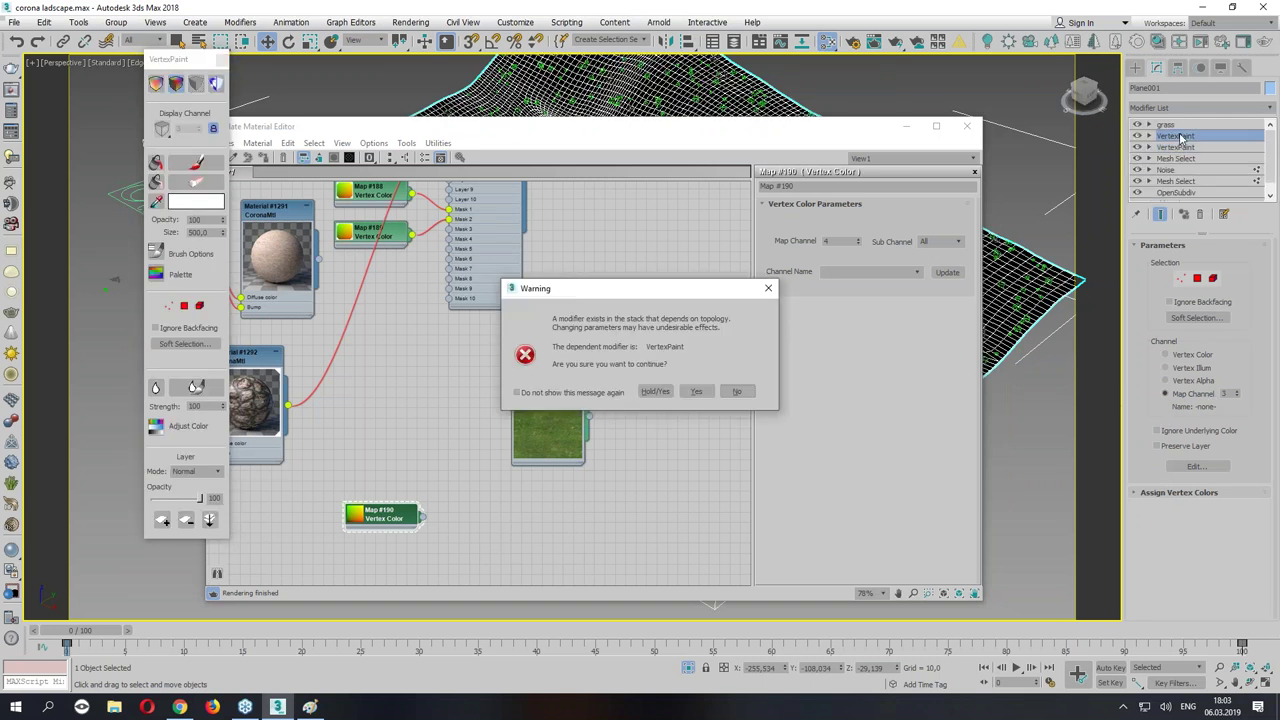
click(697, 391)
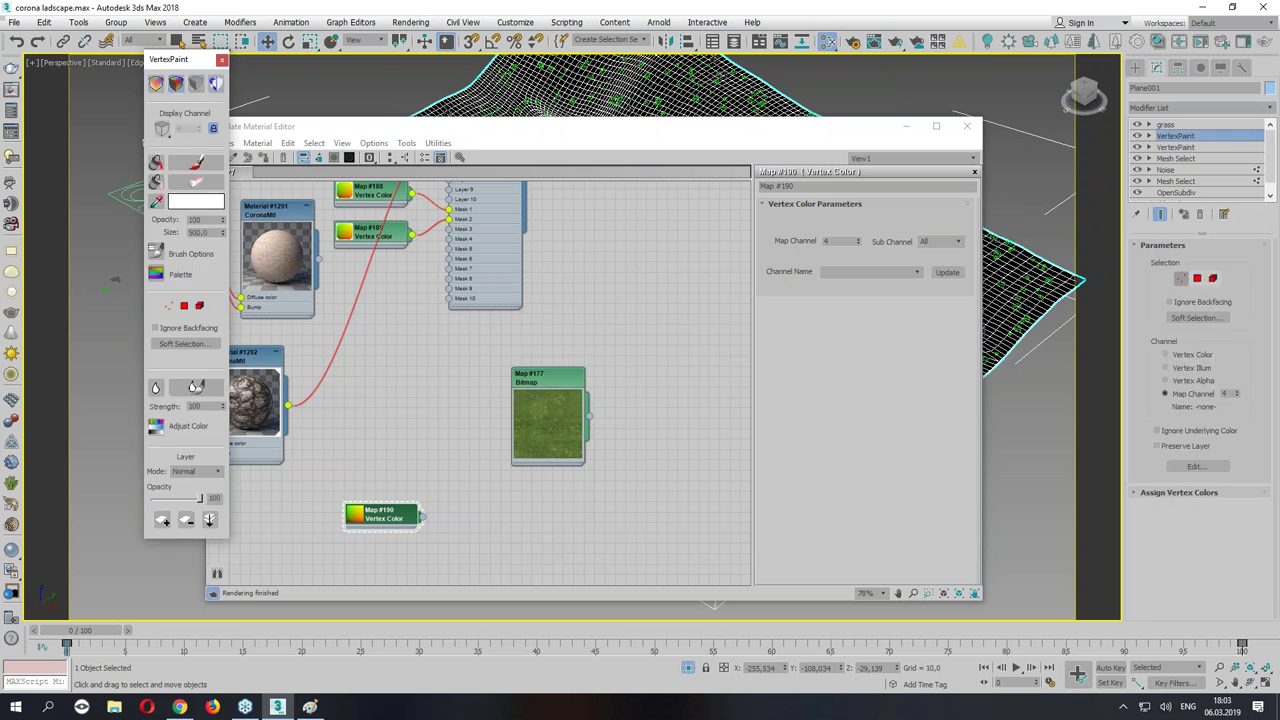
click(1165, 126)
text(5)
click(786, 287)
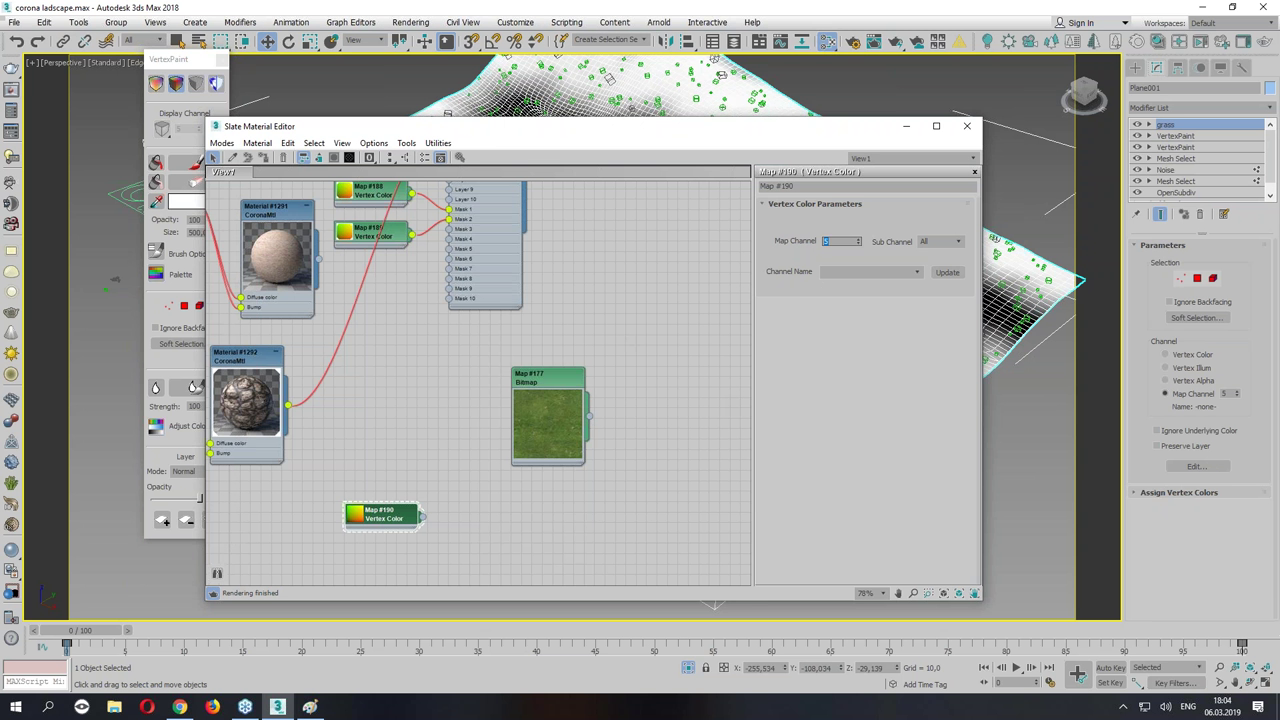
Link Map #190 as an instance into Corona Scatter001's distribution map slot.
click(220, 62)
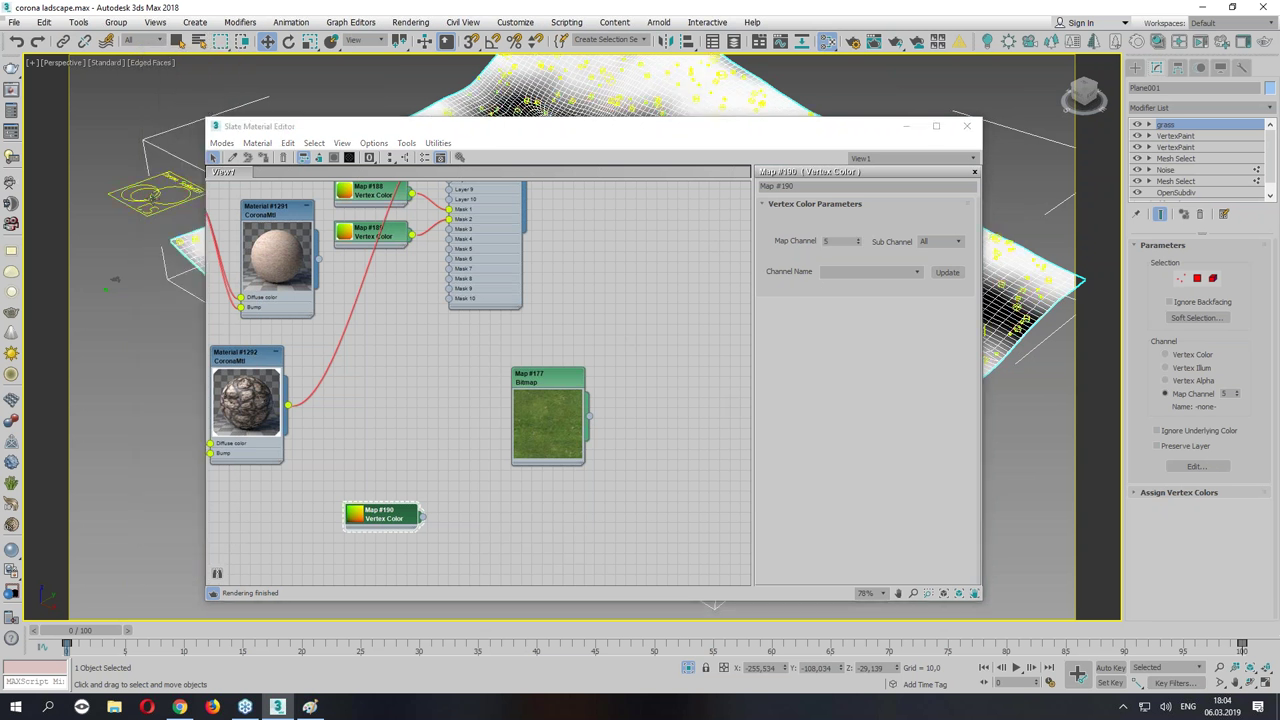
scroll(1140, 400, down, 3)
scroll(1155, 330, down, 3)
scroll(1165, 270, down, 3)
drag(1147, 514, 1147, 215)
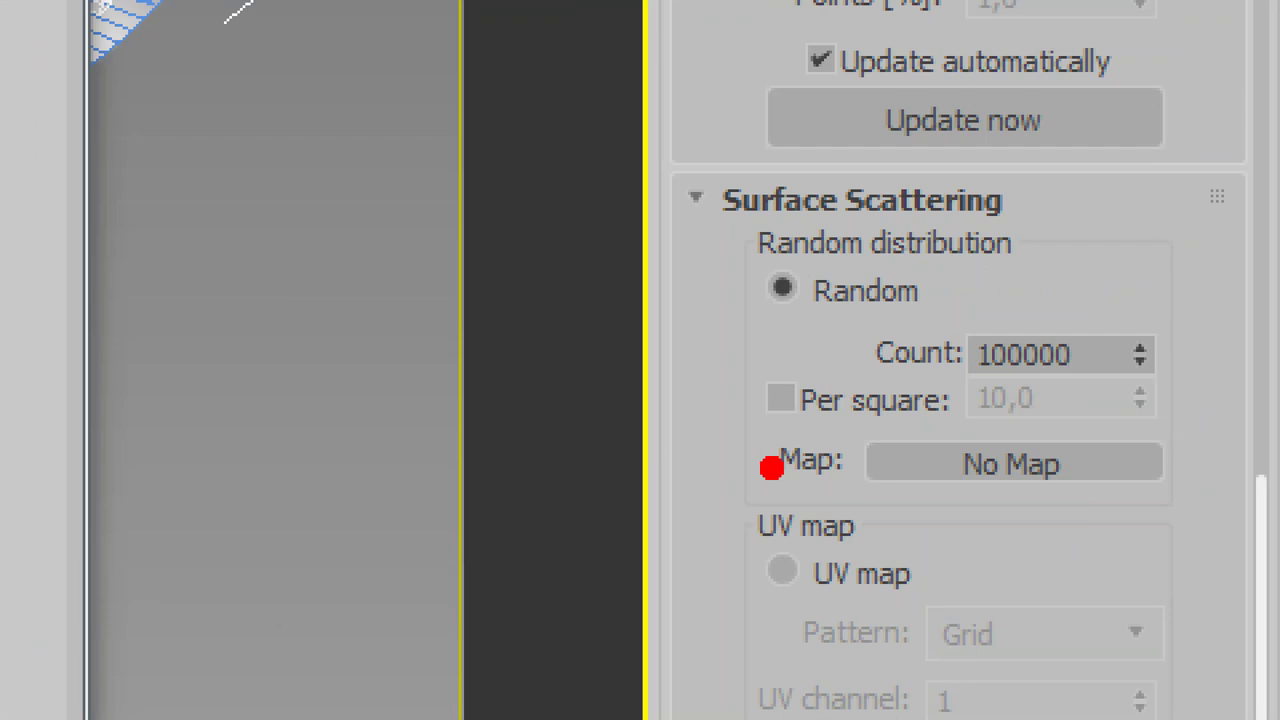
drag(1145, 483, 1235, 461)
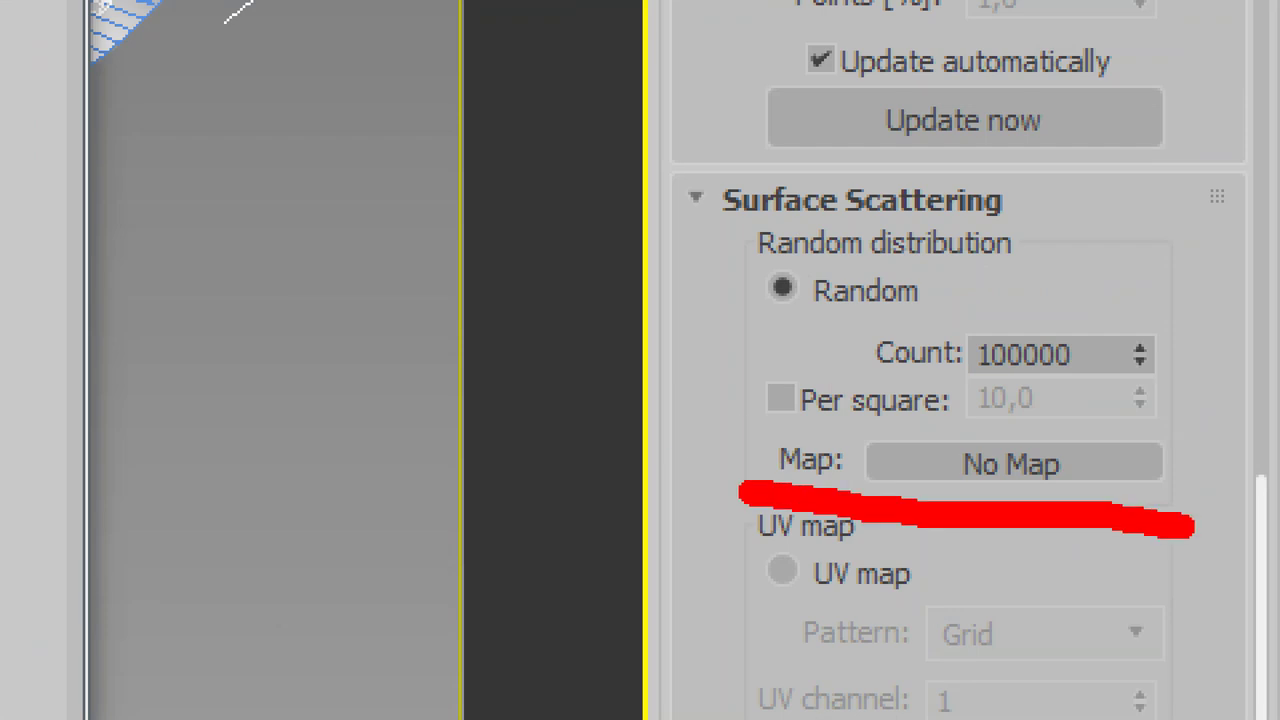
drag(1105, 406, 722, 492)
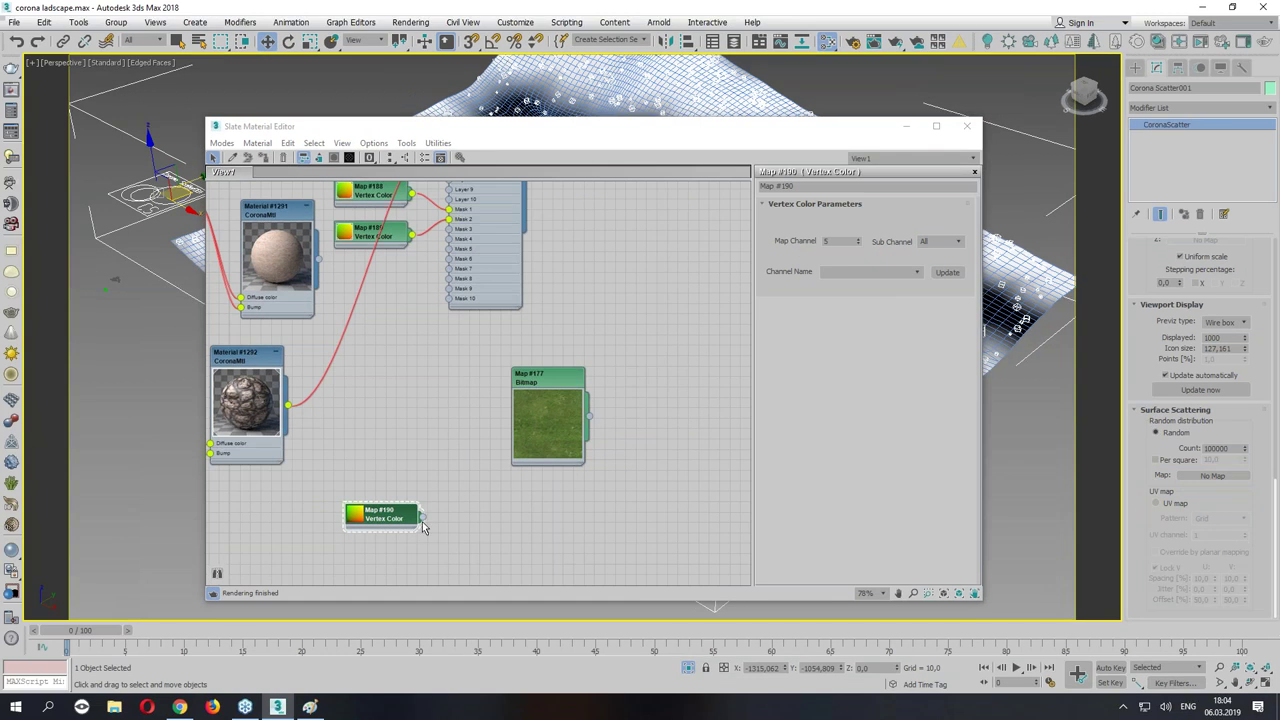
drag(422, 519, 1212, 475)
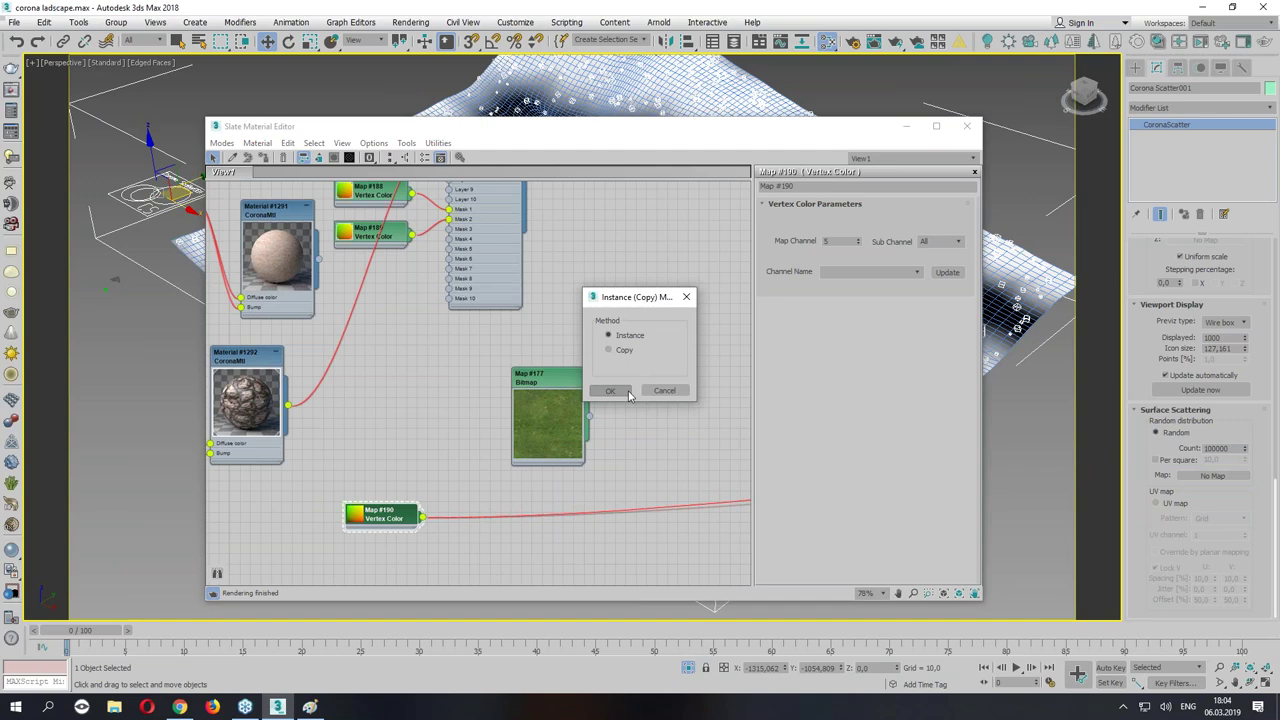
click(606, 391)
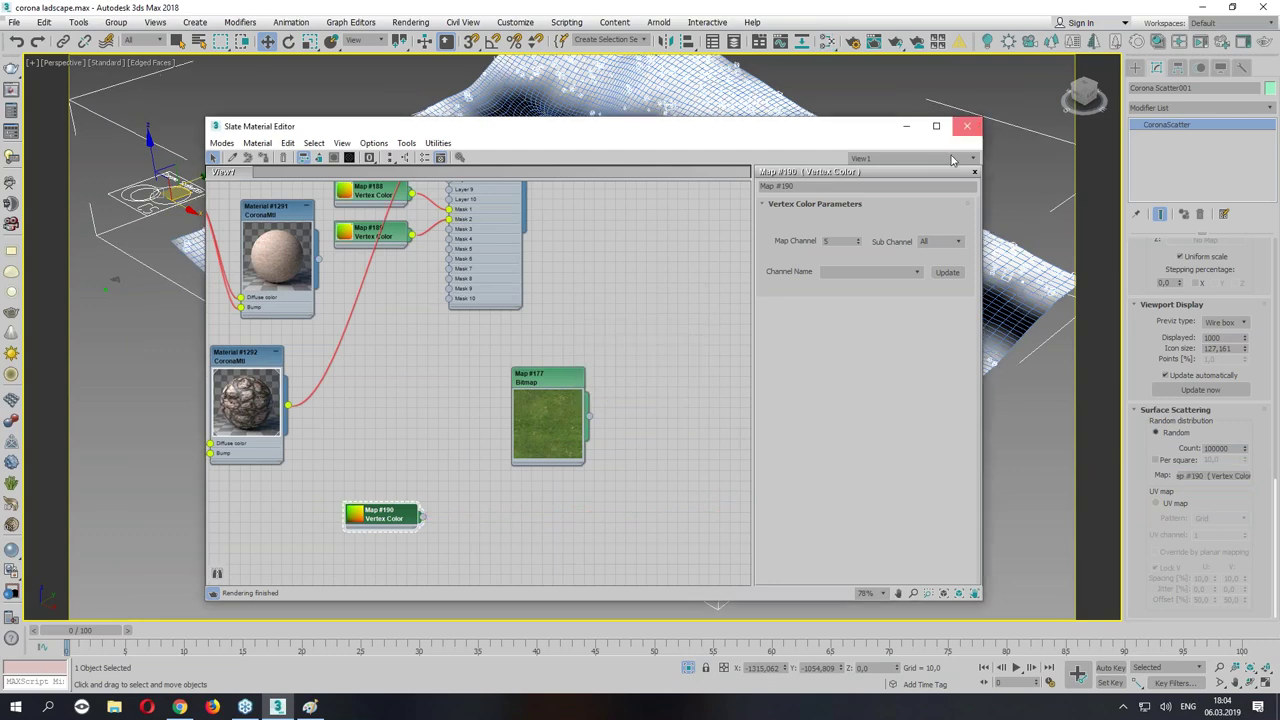
click(966, 126)
mouse_move(700, 300)
alt+middle_down()
mouse_move(741, 287)
mouse_move(627, 292)
alt+middle_up()
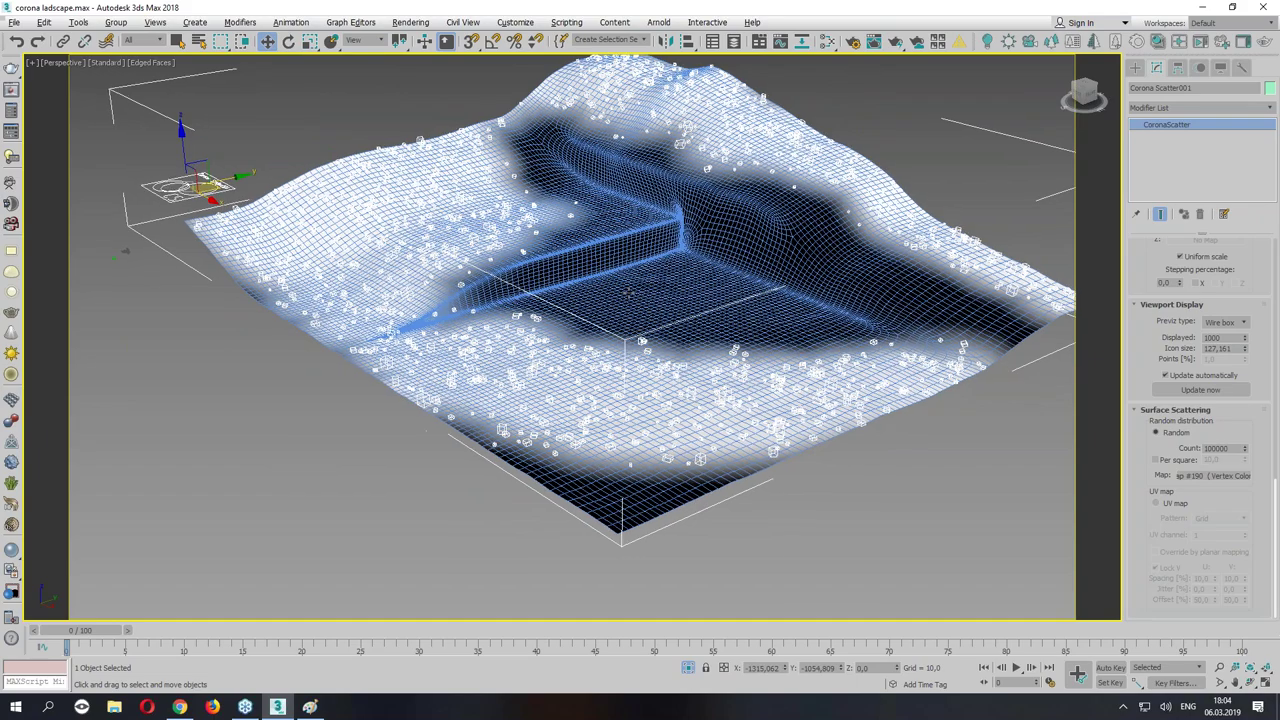
Enable vertex painting on the grass mask and test a stroke on the valley.
alt+middle_drag(626, 292, 614, 280)
scroll(614, 280, up, 4)
scroll(614, 280, down, 3)
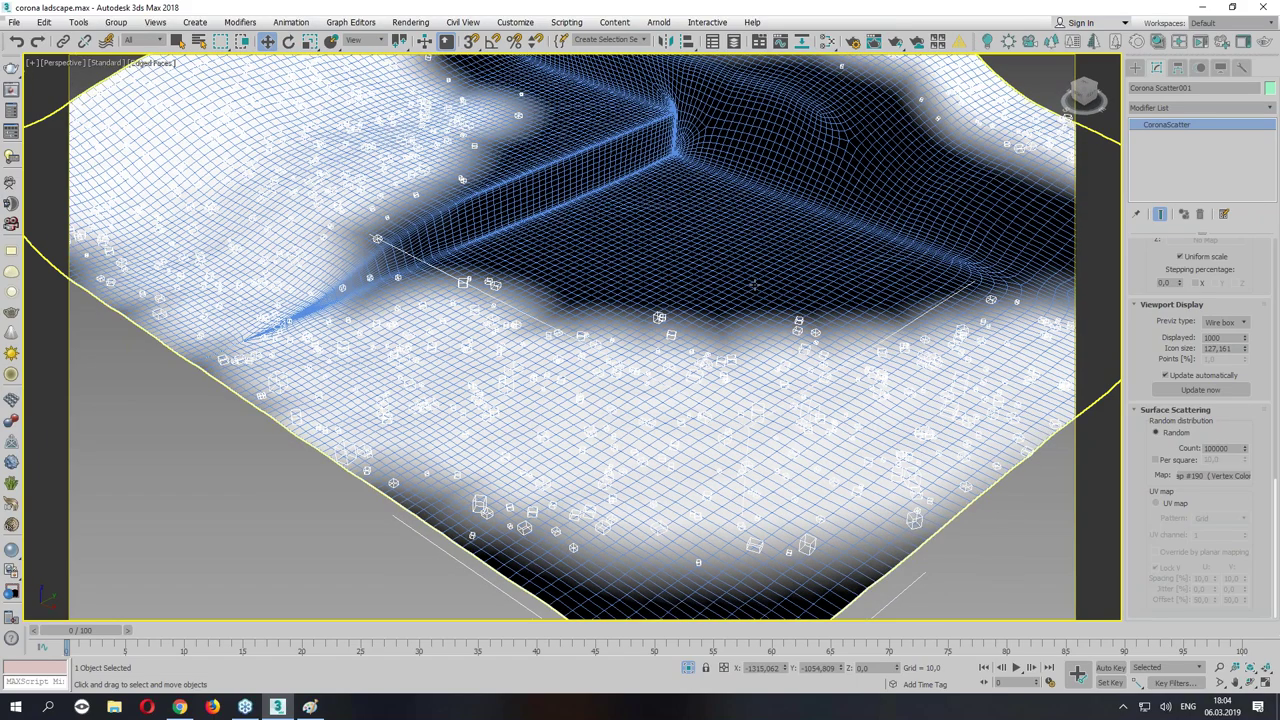
scroll(614, 280, down, 3)
click(195, 162)
scroll(711, 395, up, 1)
scroll(709, 370, up, 1)
scroll(707, 345, up, 1)
drag(700, 212, 705, 209)
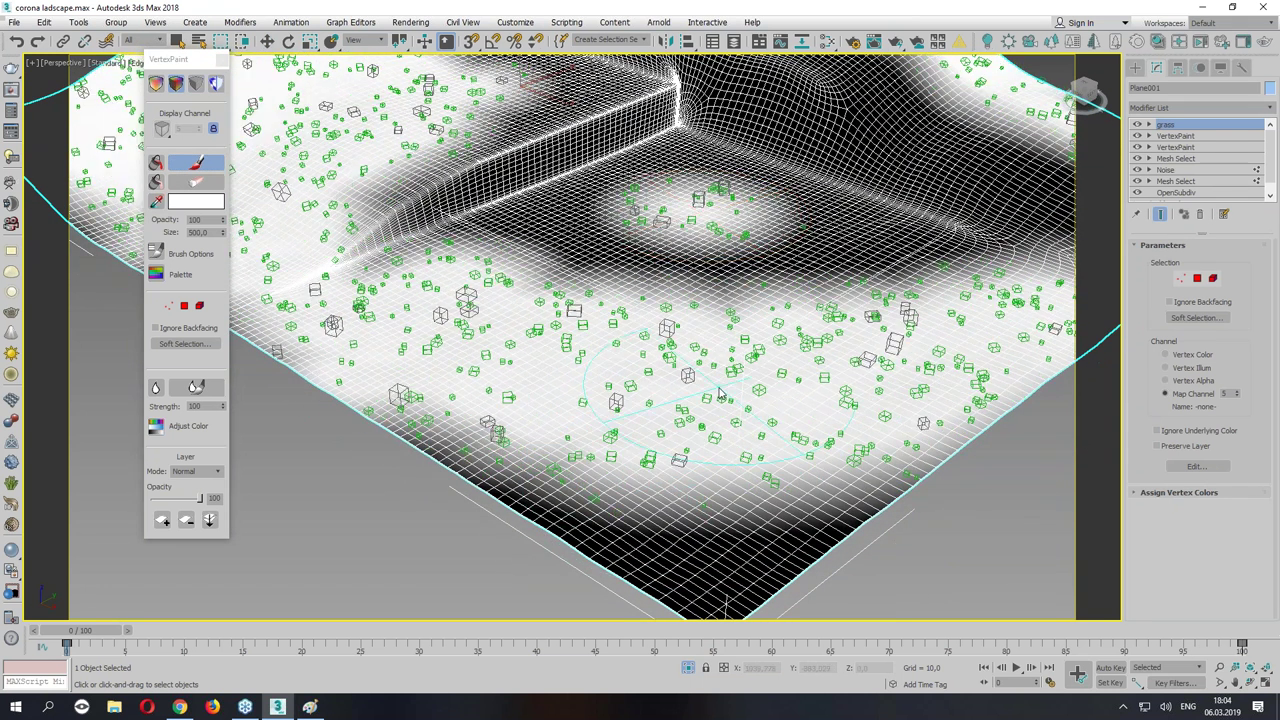
Paint black across the dark valley floor to clear grass there.
click(220, 202)
click(268, 187)
click(493, 205)
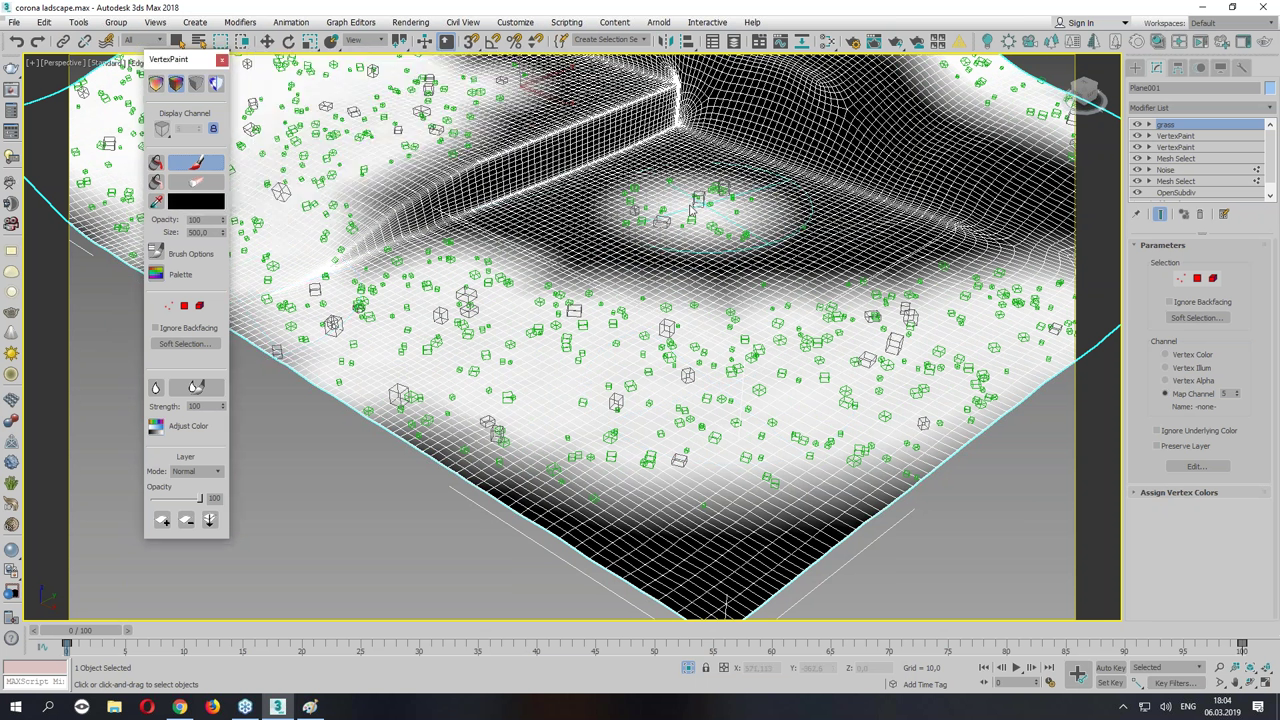
drag(706, 212, 706, 254)
click(706, 254)
mouse_move(600, 260)
mouse_down()
mouse_move(740, 210)
mouse_move(688, 181)
mouse_up()
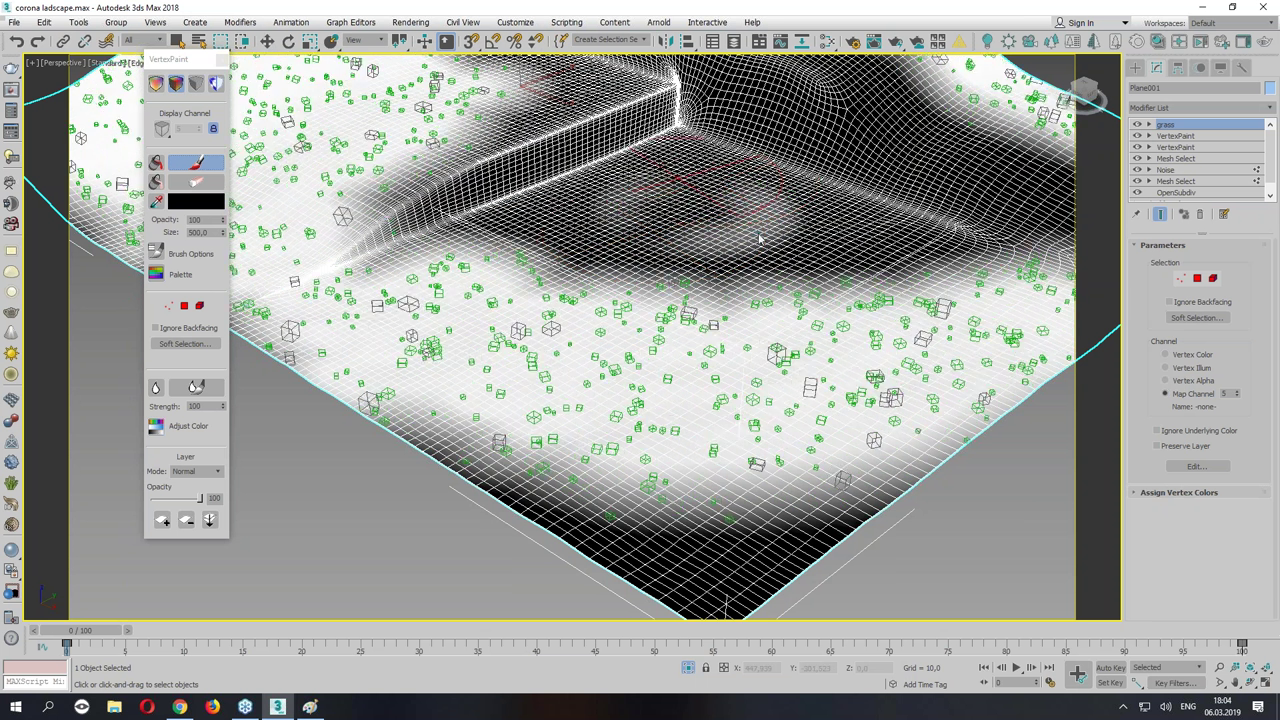
mouse_move(766, 229)
mouse_down()
mouse_move(720, 211)
mouse_move(651, 229)
mouse_move(646, 209)
mouse_up()
click(642, 203)
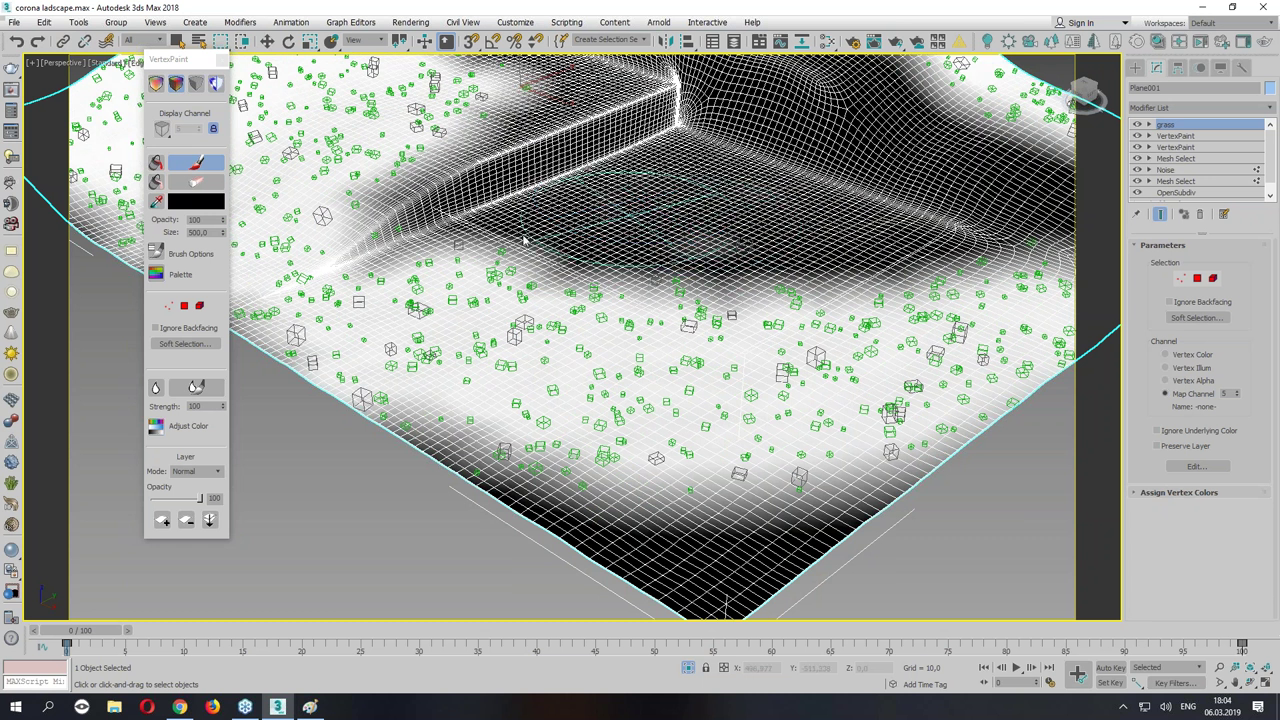
Close the vertex paint floater and start a Corona render of the terrain.
key(w)
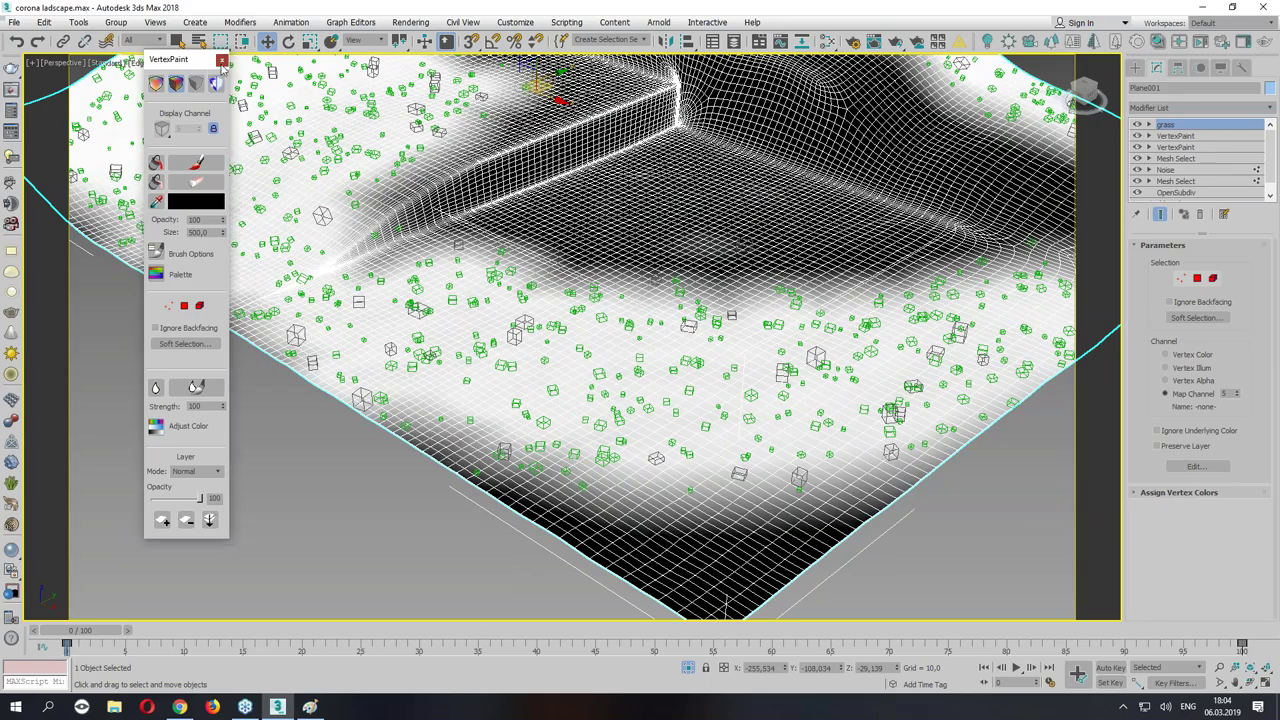
click(222, 60)
mouse_move(694, 197)
alt+middle_down()
mouse_move(614, 283)
mouse_move(600, 280)
alt+middle_up()
scroll(560, 300, up, 5)
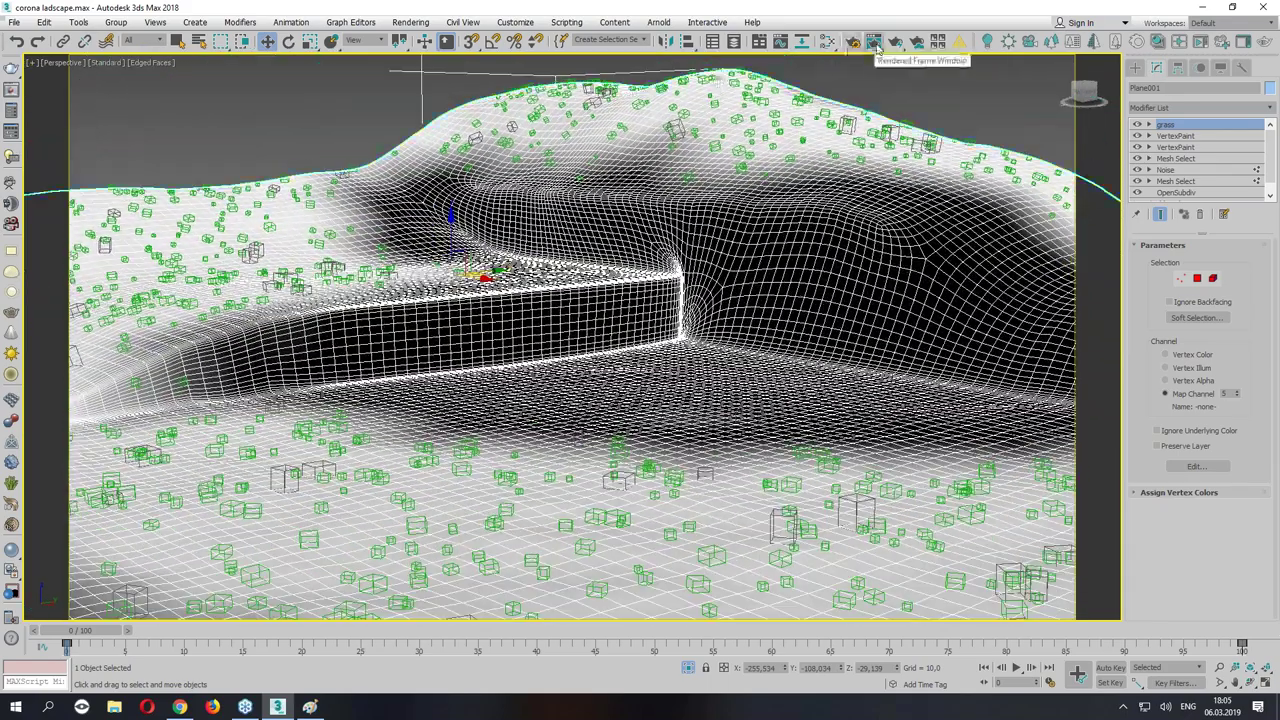
click(873, 42)
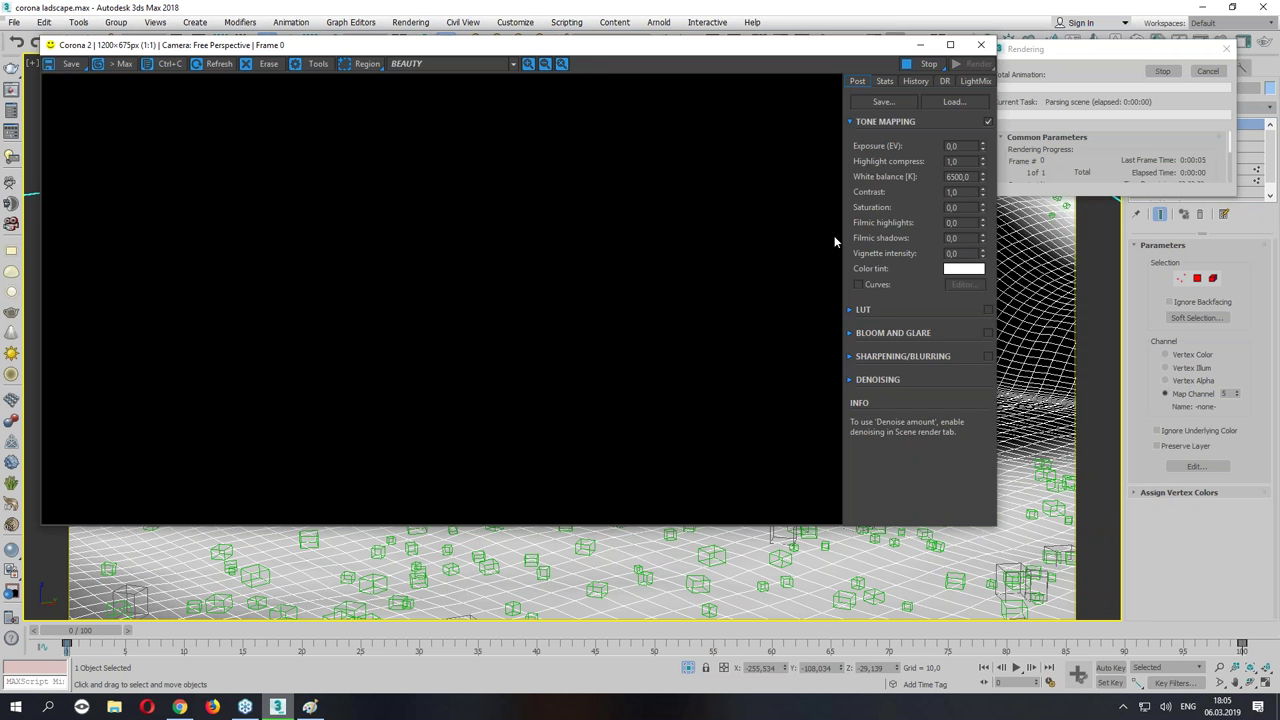
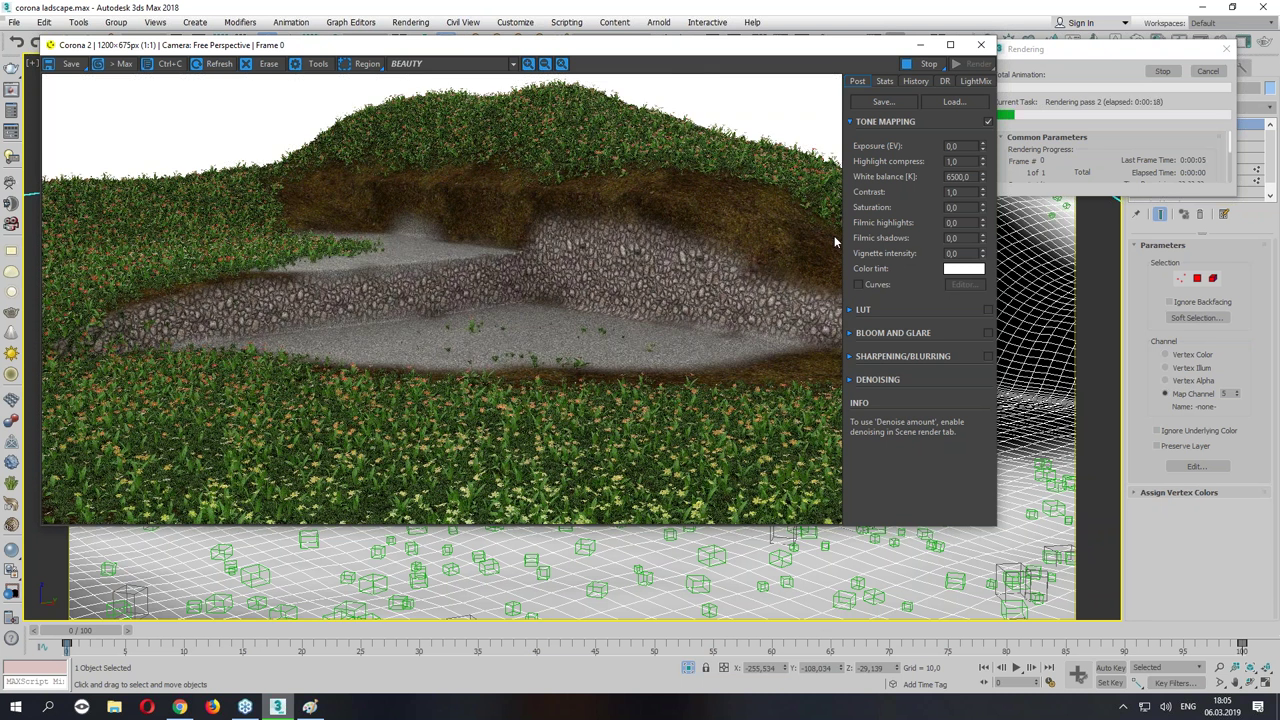
Close the finished render and select the CoronaScatter001 grass scatter.
click(981, 44)
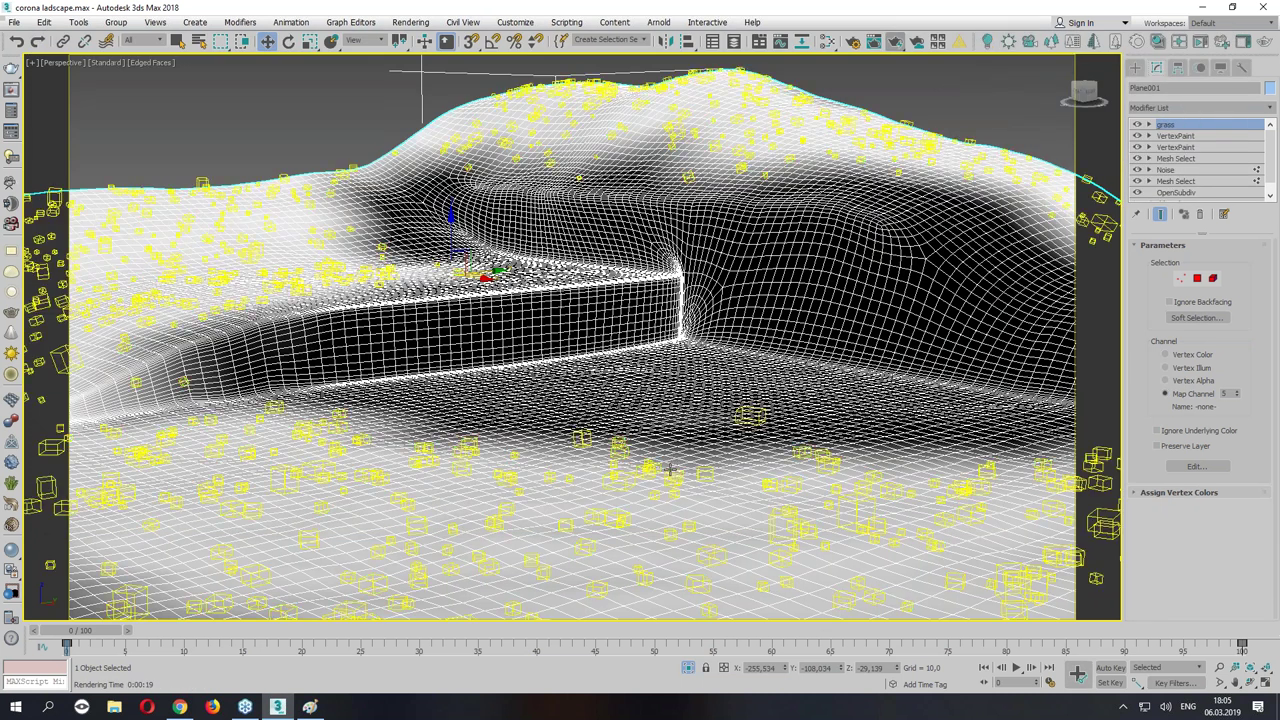
click(1166, 124)
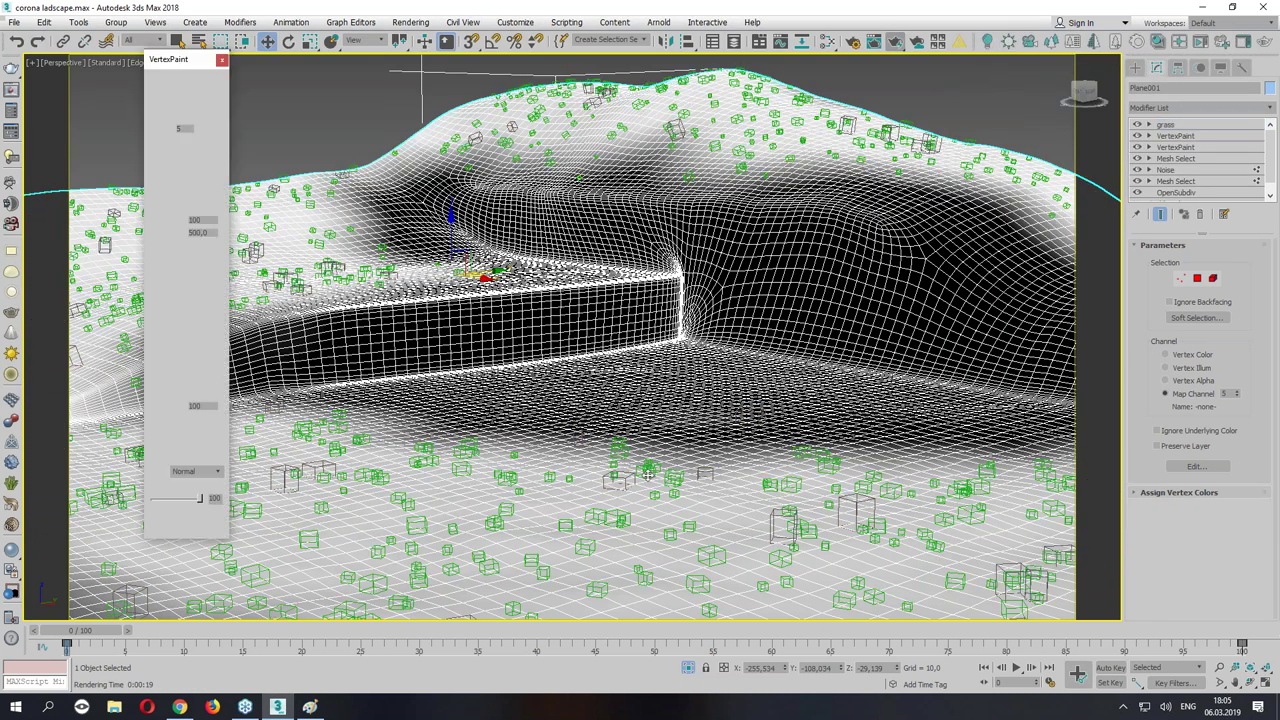
click(221, 59)
click(1068, 155)
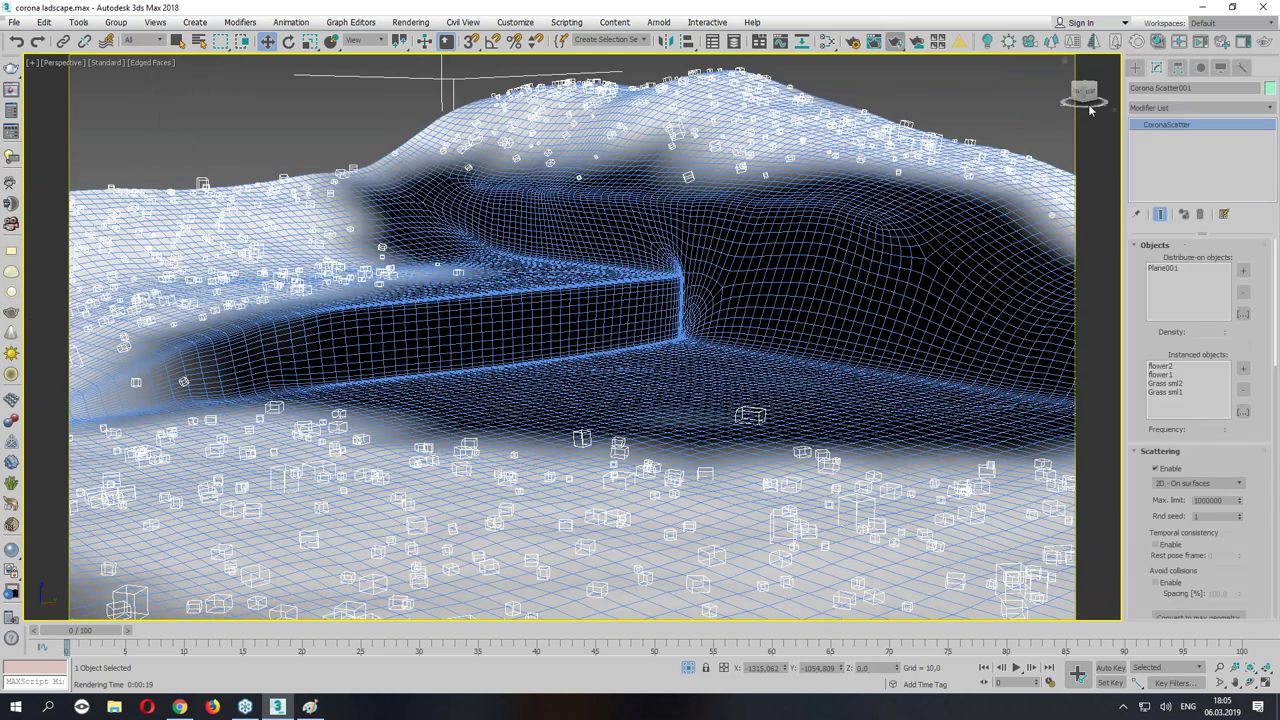
Set the Grass sml2 instance frequency to 100, then select Grass sml1's frequency value.
click(1182, 384)
drag(1204, 430, 1157, 427)
key(Return)
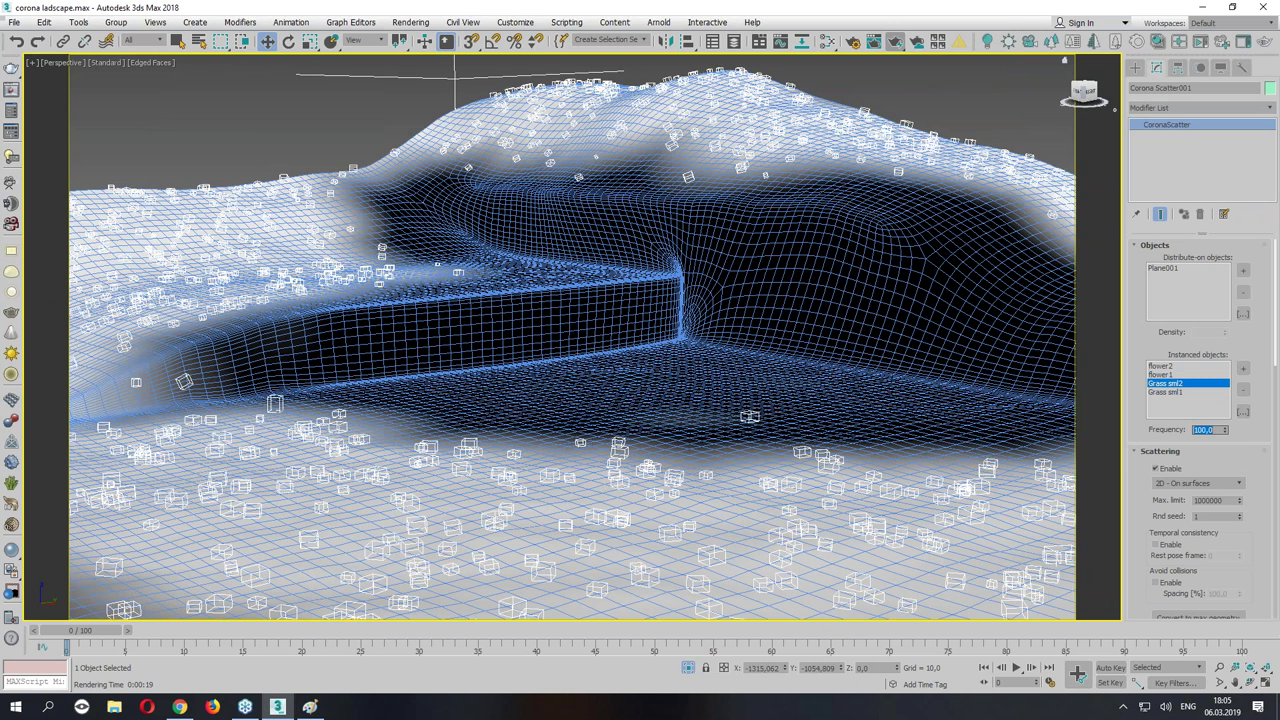
click(1164, 395)
drag(1216, 426, 1147, 436)
Enter frequency 100 for Grass sml1 and start a new production render.
text(1)
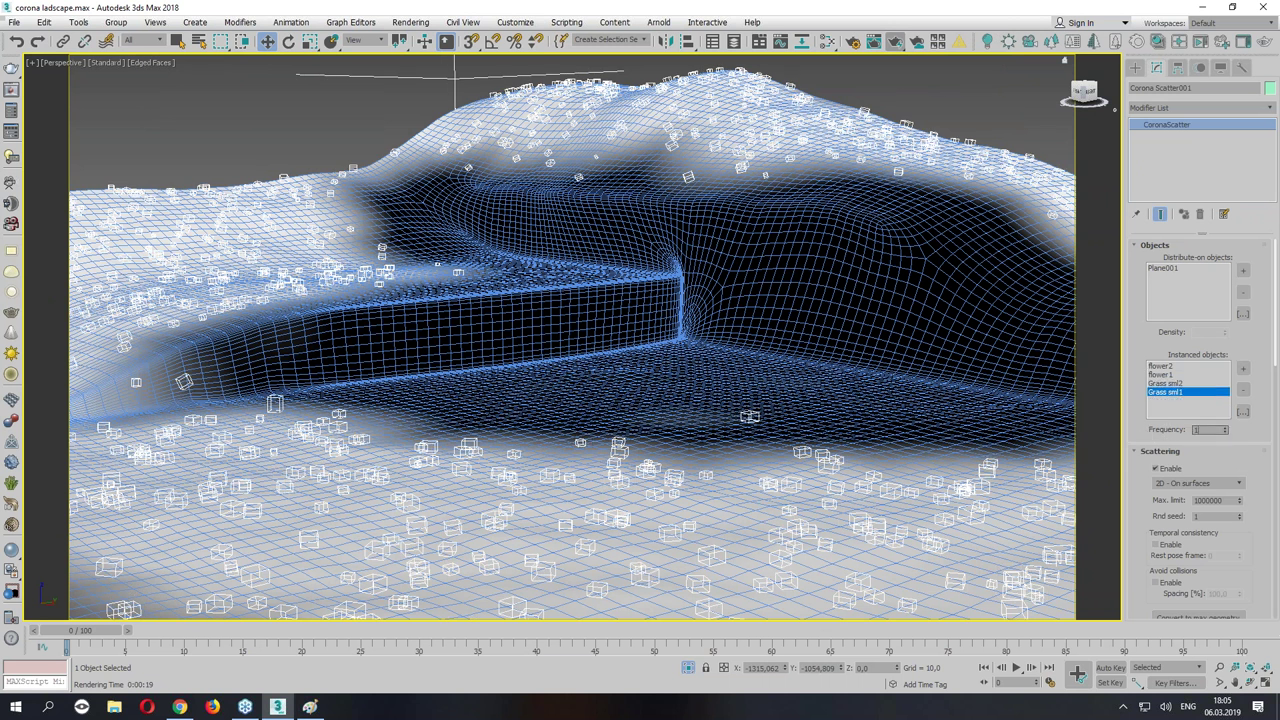
click(938, 40)
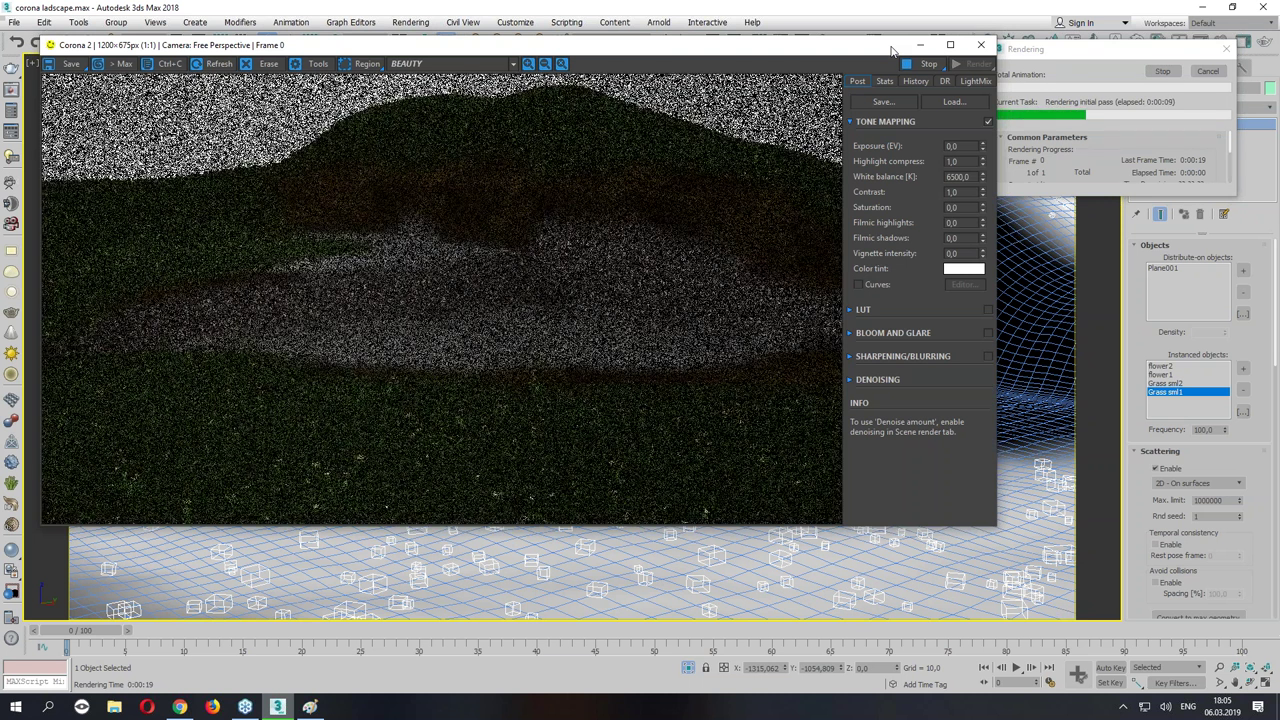
scroll(410, 453, up, 1)
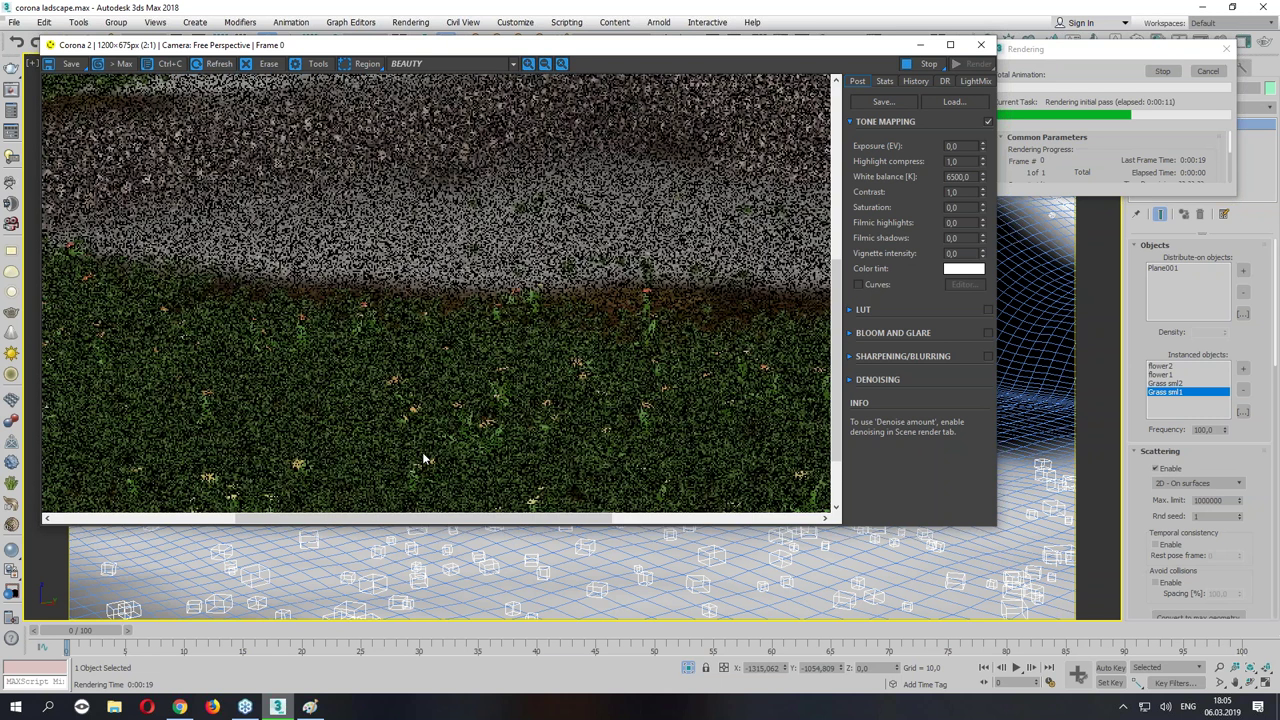
scroll(423, 459, up, 1)
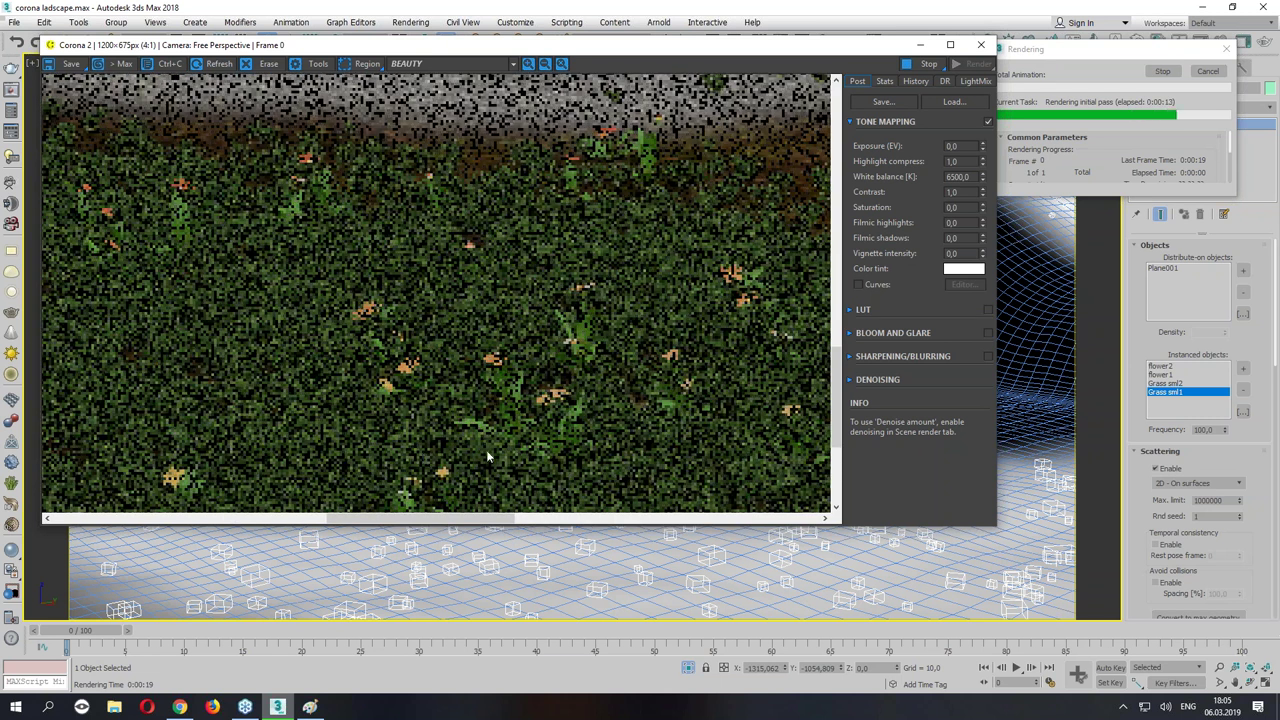
Zoom around the Corona frame buffer to inspect the grass, then close it.
scroll(490, 452, down, 1)
scroll(492, 441, down, 1)
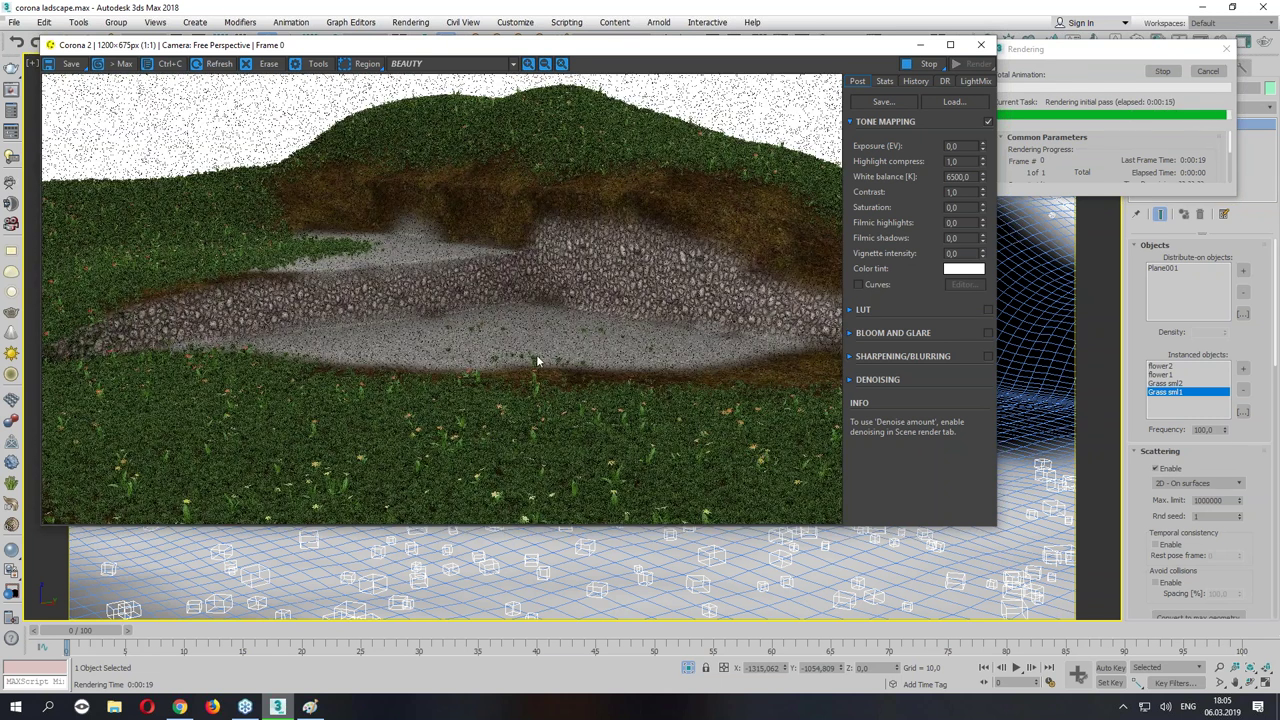
scroll(565, 333, up, 1)
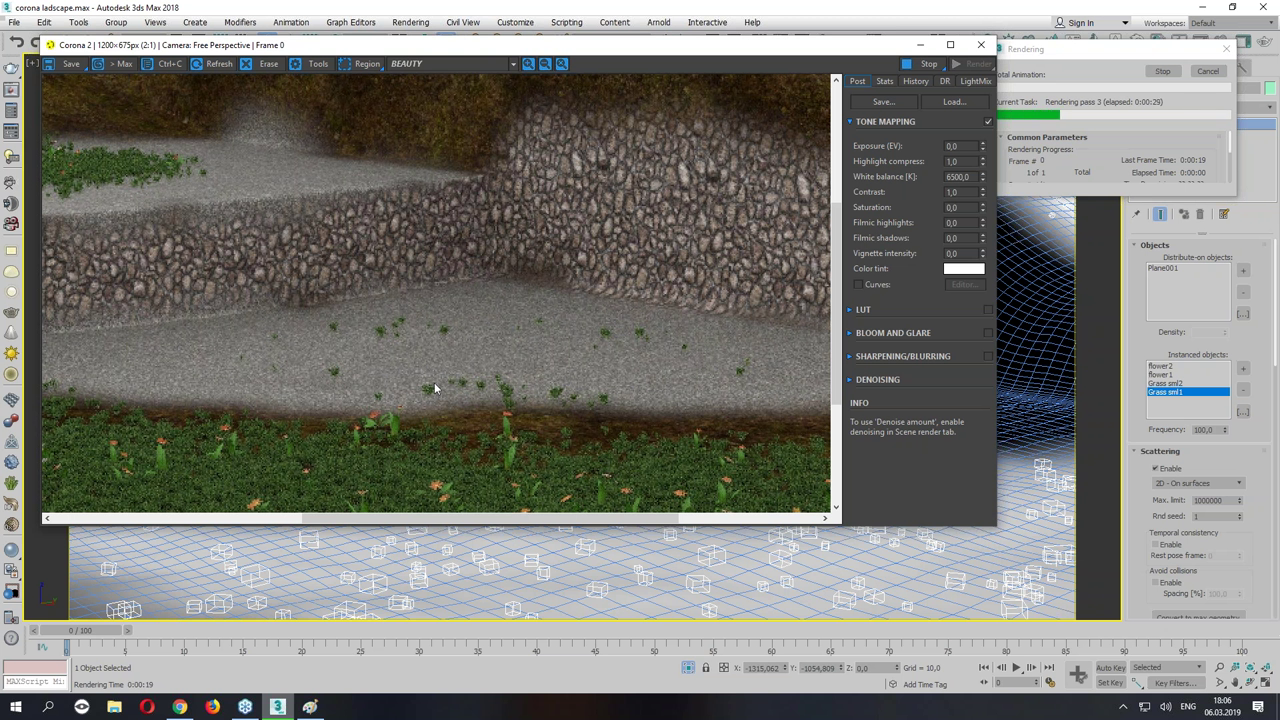
click(980, 44)
scroll(1150, 518, down, 2)
Set the grass scatter's Scale X range from 100 to 200 percent.
scroll(1160, 515, down, 8)
scroll(1170, 512, down, 5)
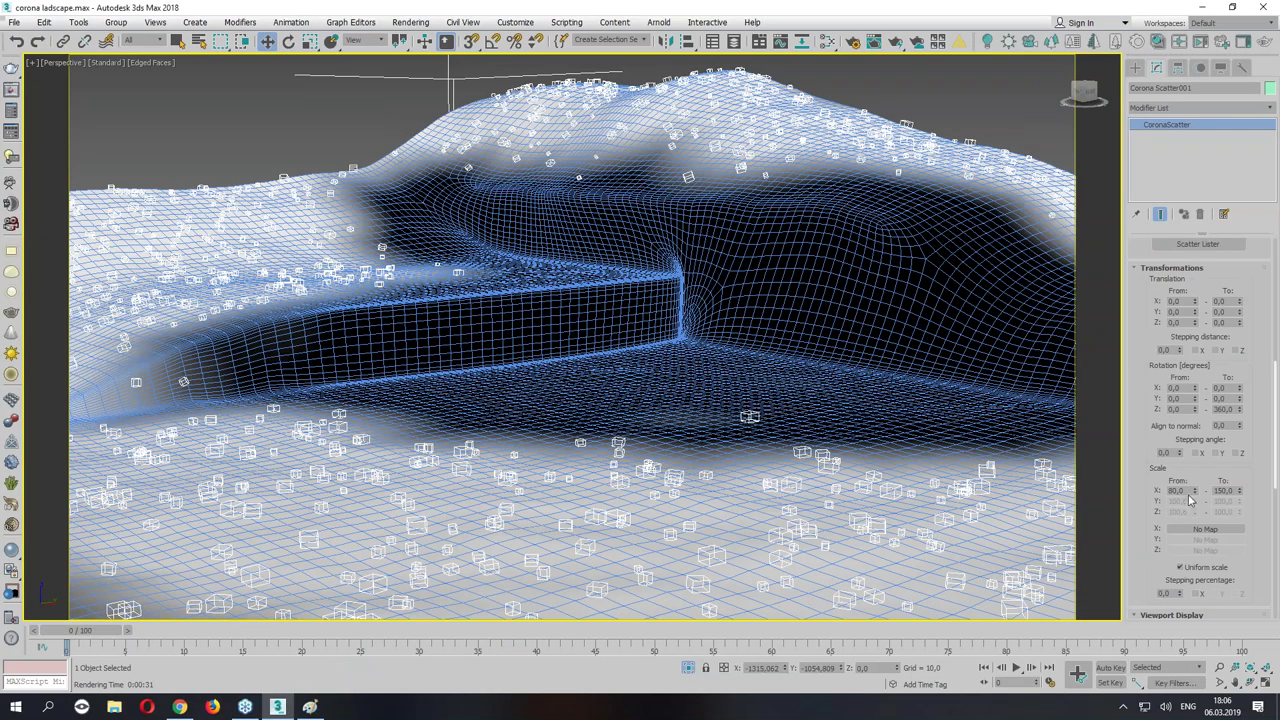
double_click(1187, 490)
key(Tab)
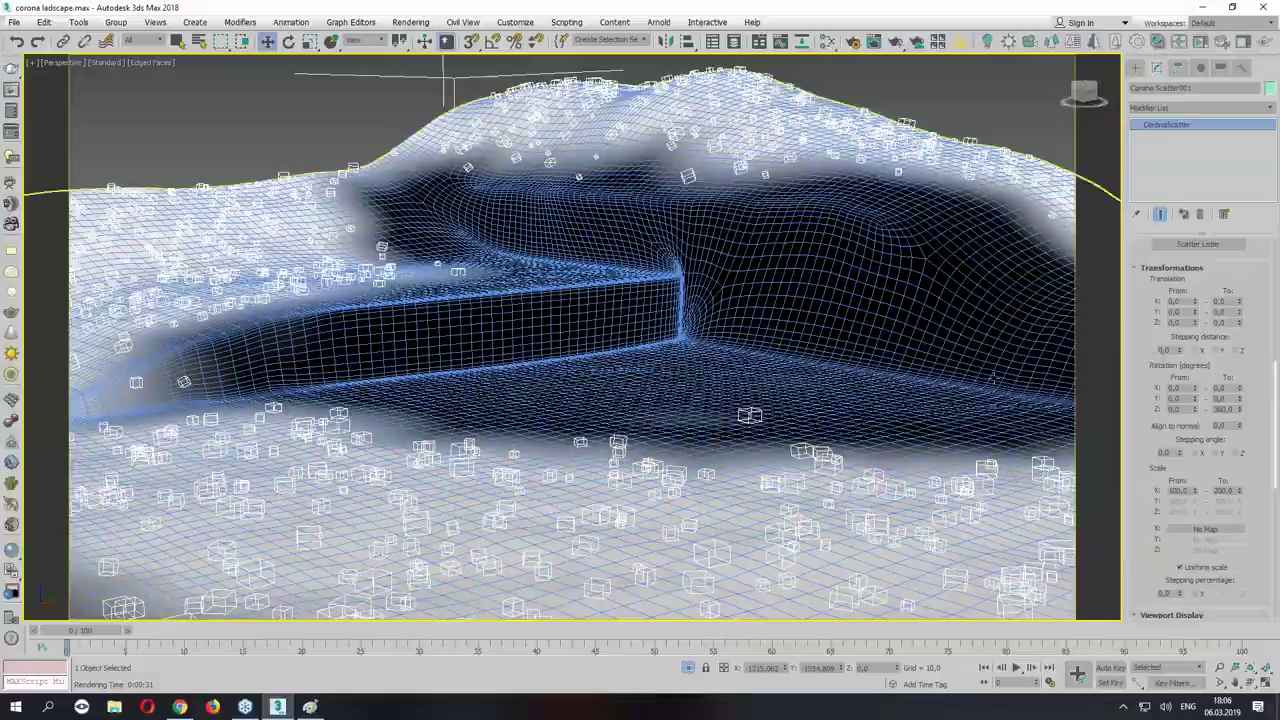
scroll(600, 370, down, 10)
scroll(600, 370, down, 5)
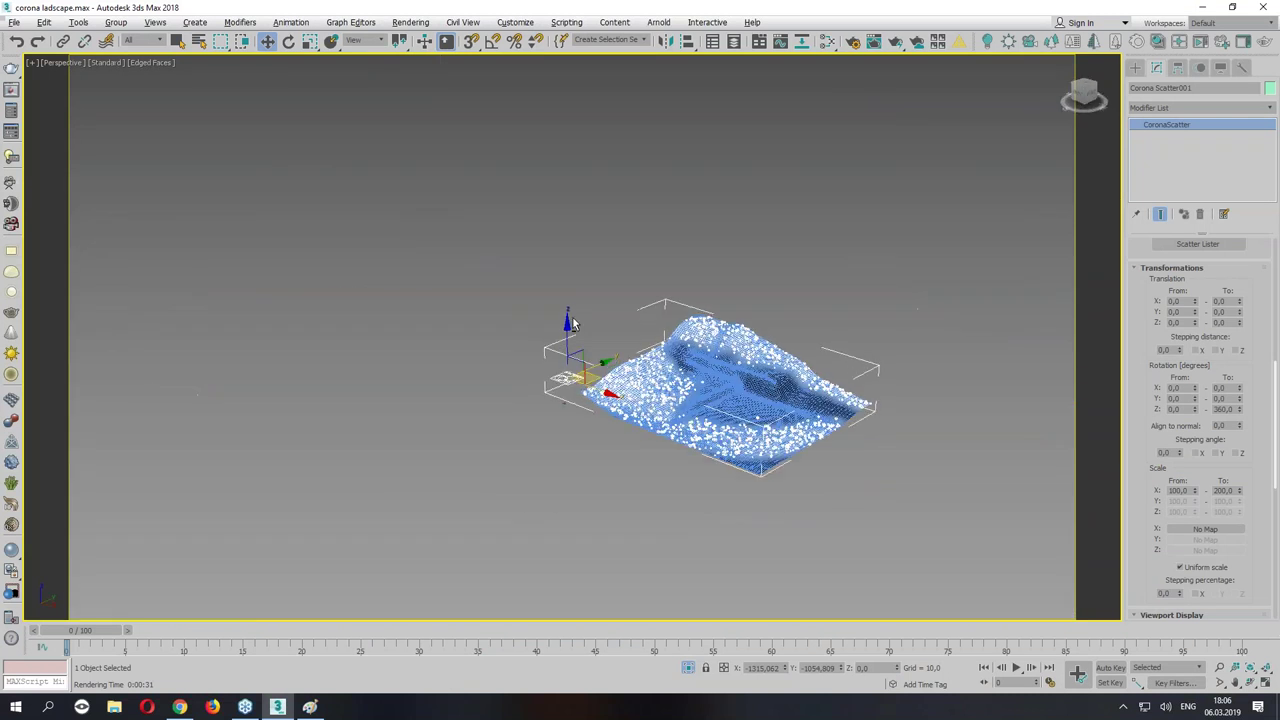
right_click(602, 368)
Unhide all scene objects and hide the back wall.
click(631, 298)
scroll(560, 420, up, 5)
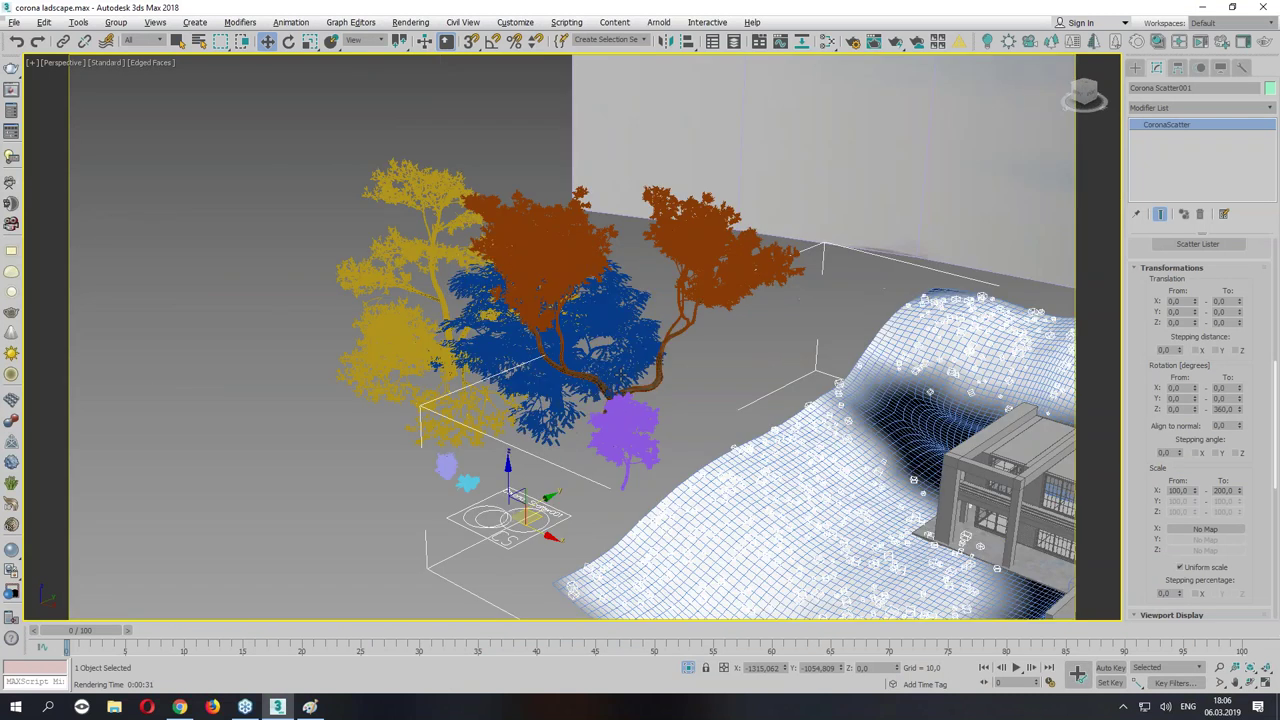
scroll(576, 487, up, 3)
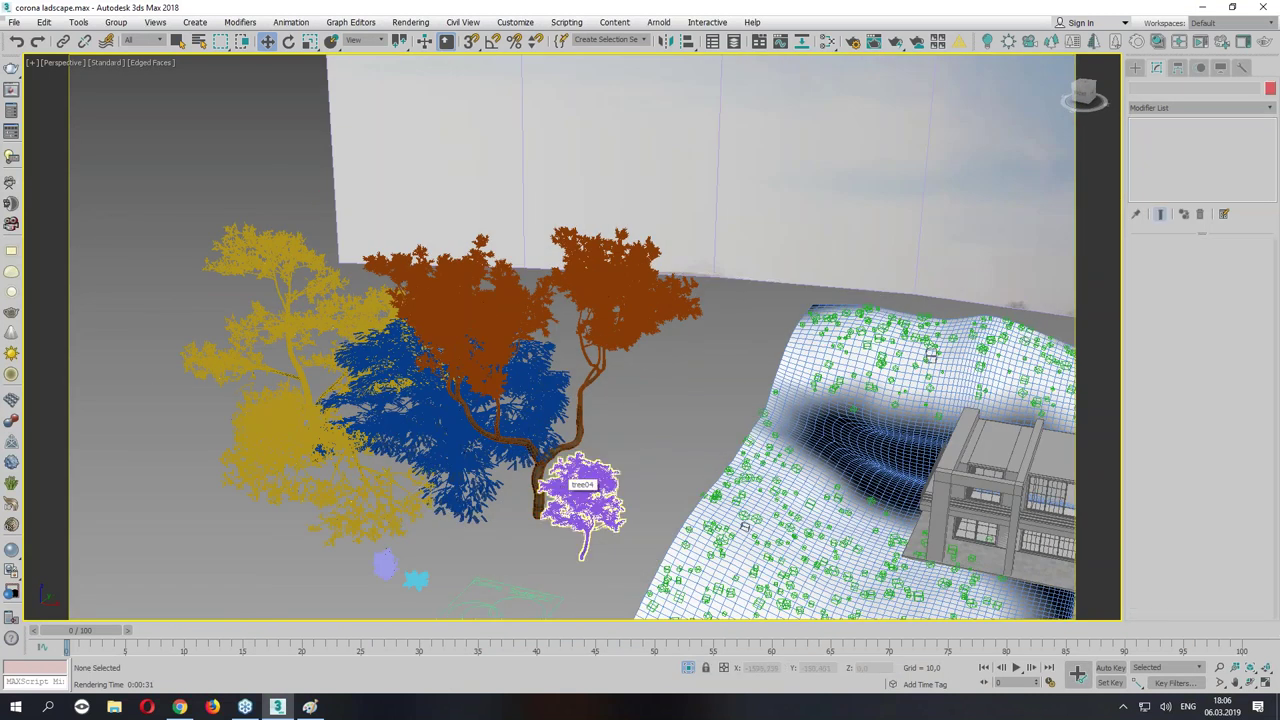
click(634, 165)
right_click(630, 112)
click(665, 108)
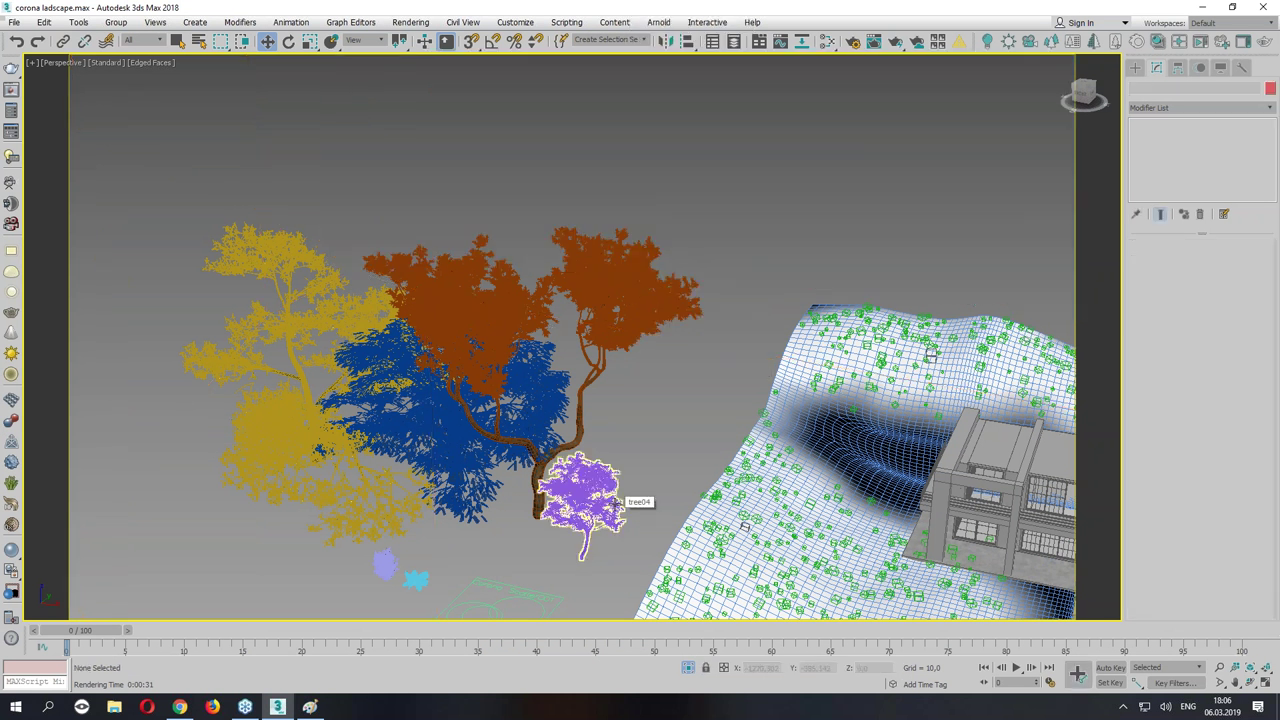
Orbit to the trees, select tree04, and browse the Customize menu.
middle_drag(618, 521, 508, 586)
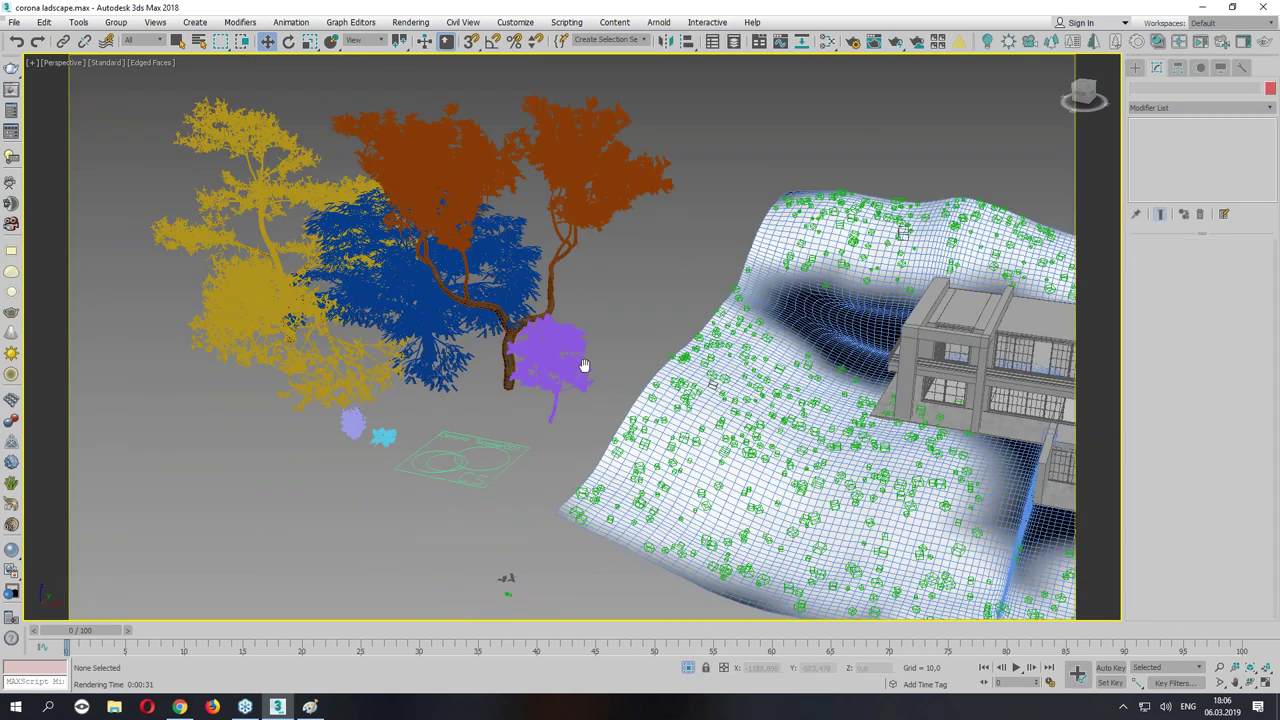
scroll(480, 514, up, 3)
scroll(553, 318, up, 2)
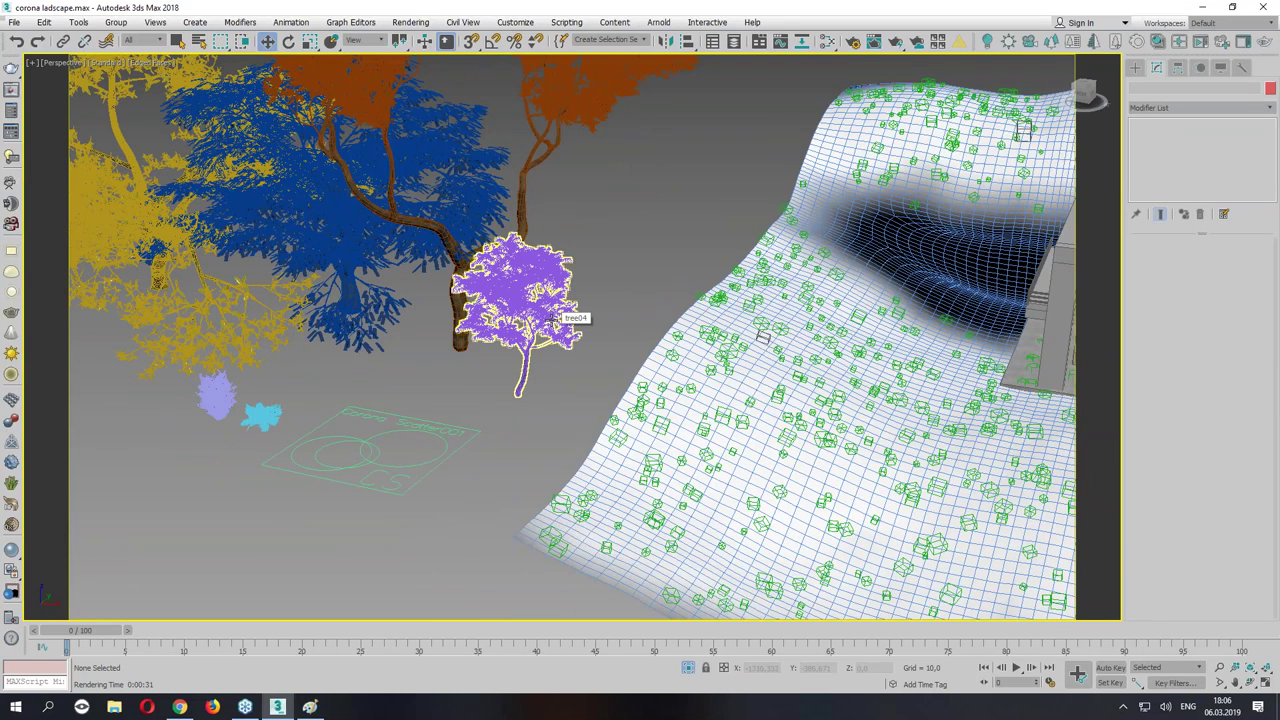
alt+middle_drag(585, 258, 553, 272)
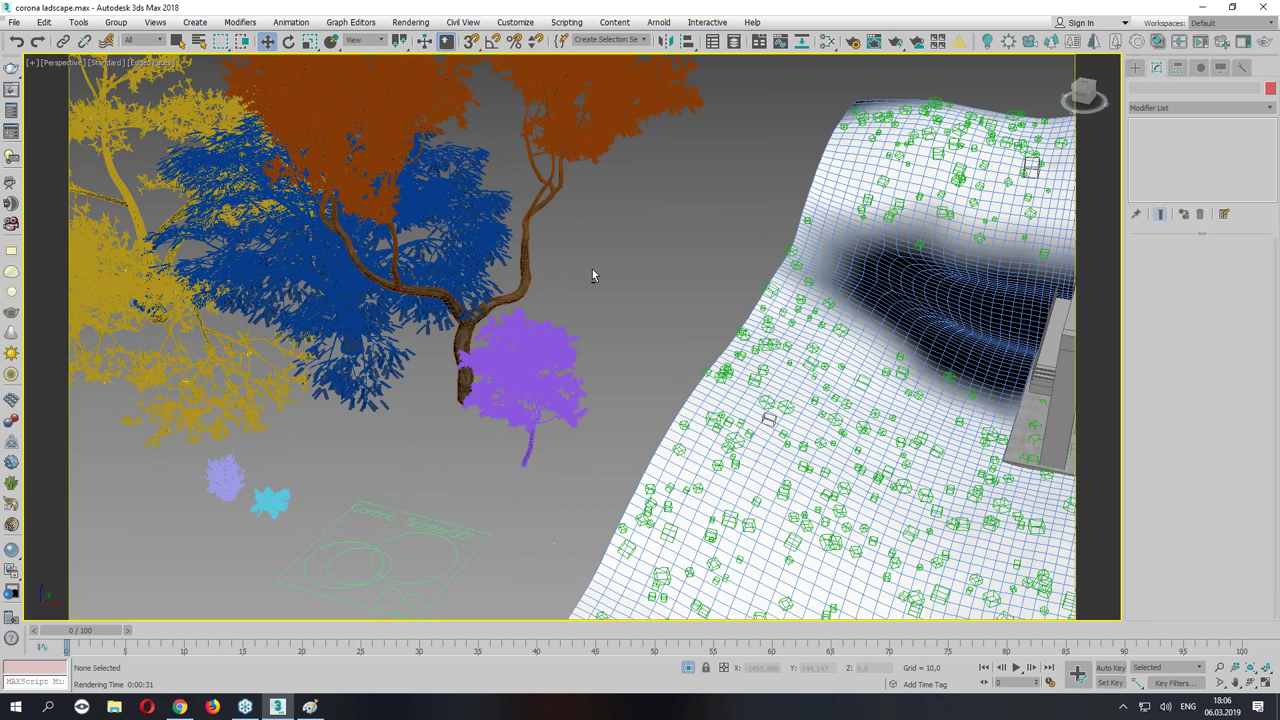
click(553, 272)
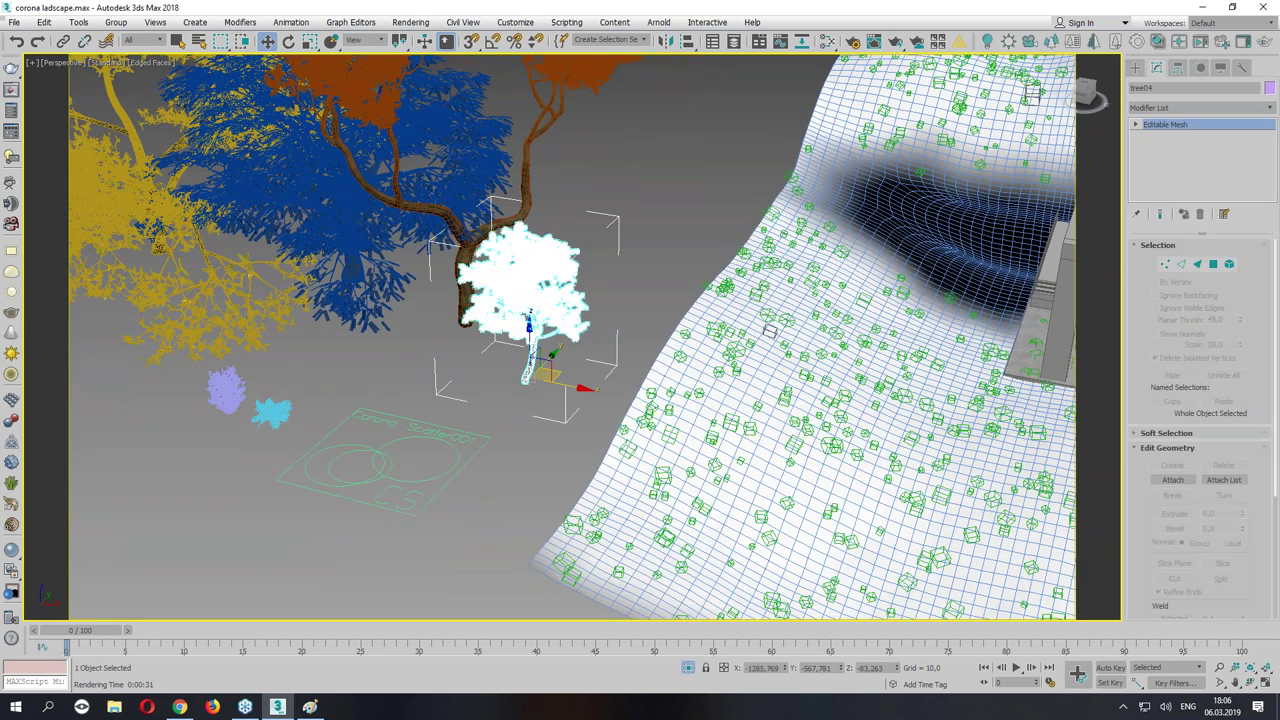
right_click(522, 296)
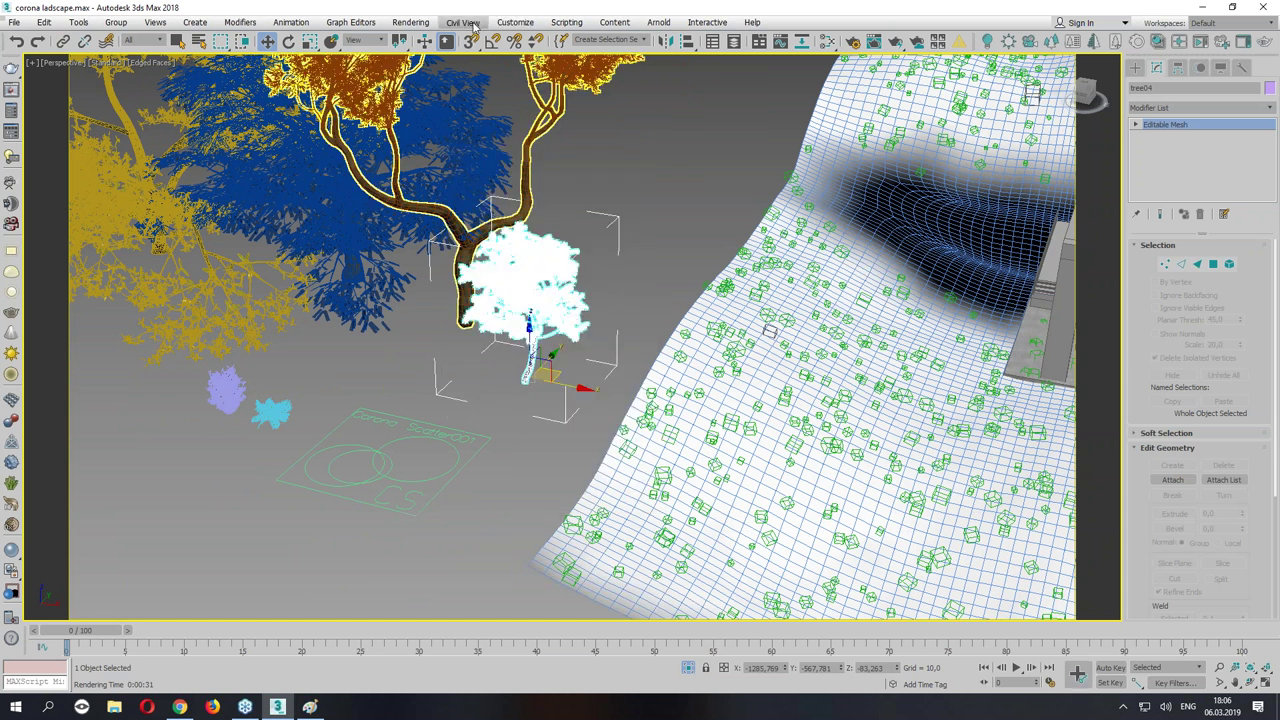
click(410, 22)
mouse_move(515, 22)
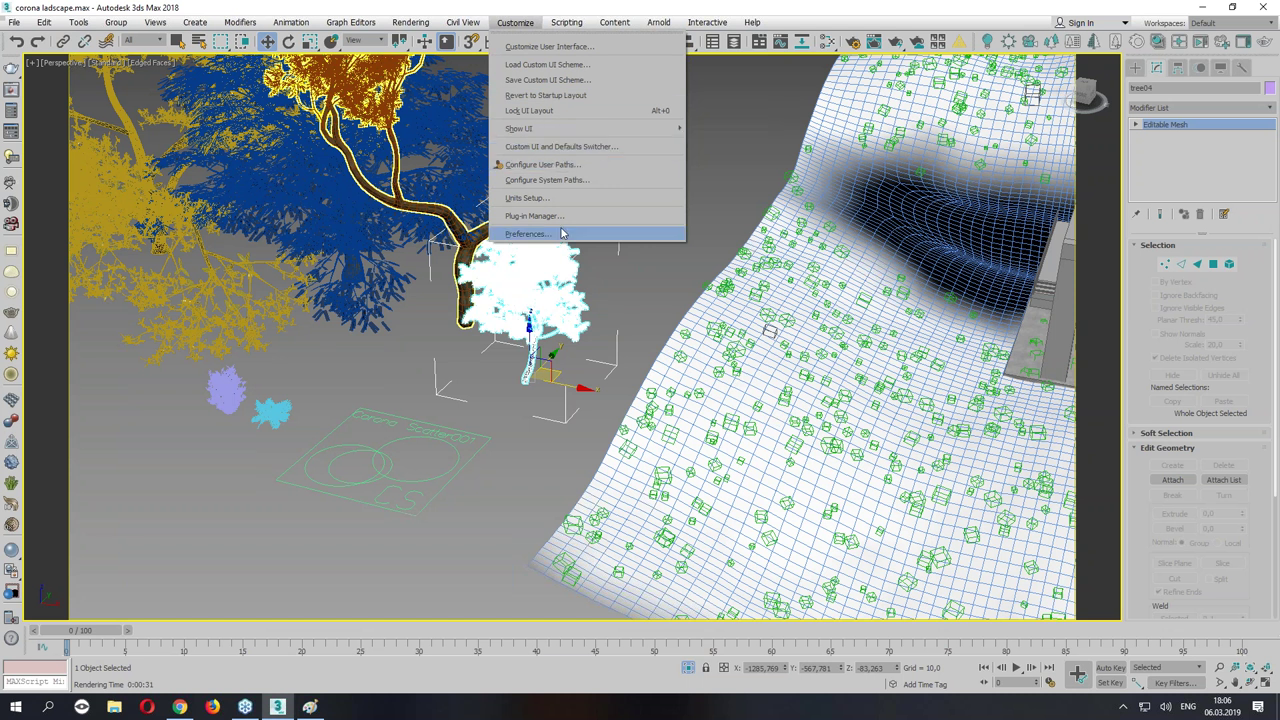
Open Customize User Interface and filter the quad-menu commands to Corona Renderer.
click(557, 56)
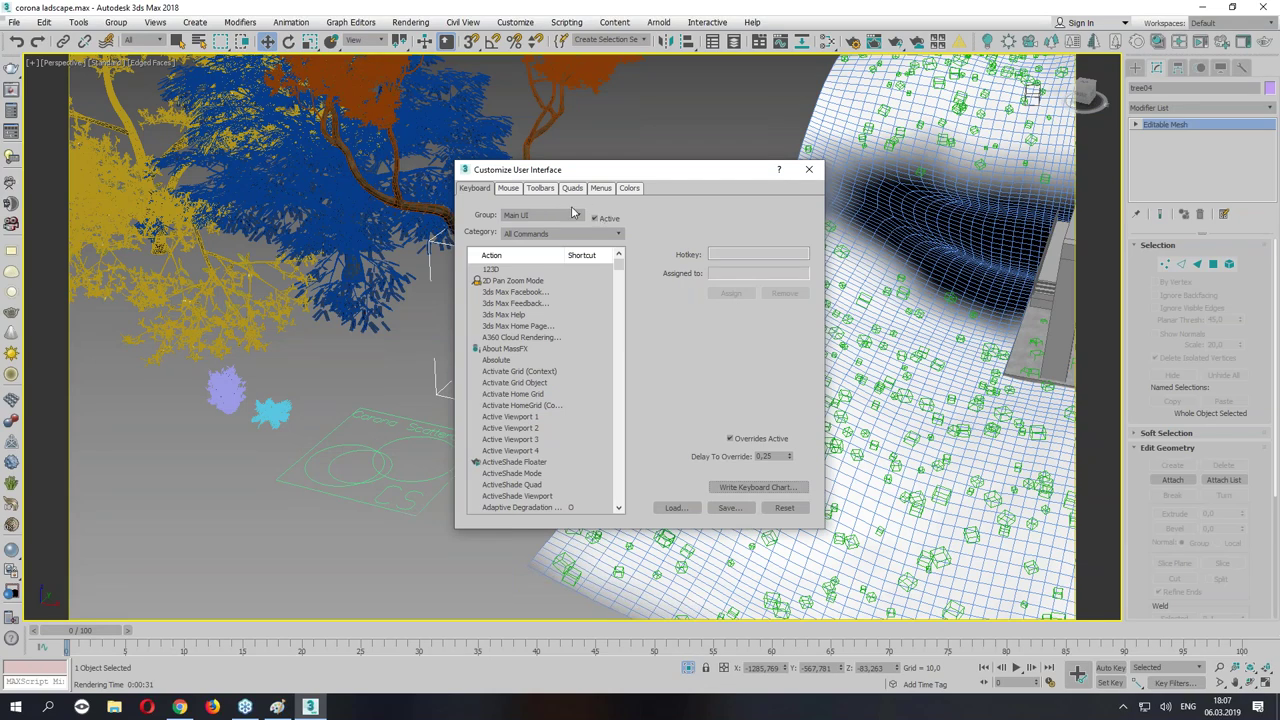
click(572, 188)
drag(810, 390, 806, 447)
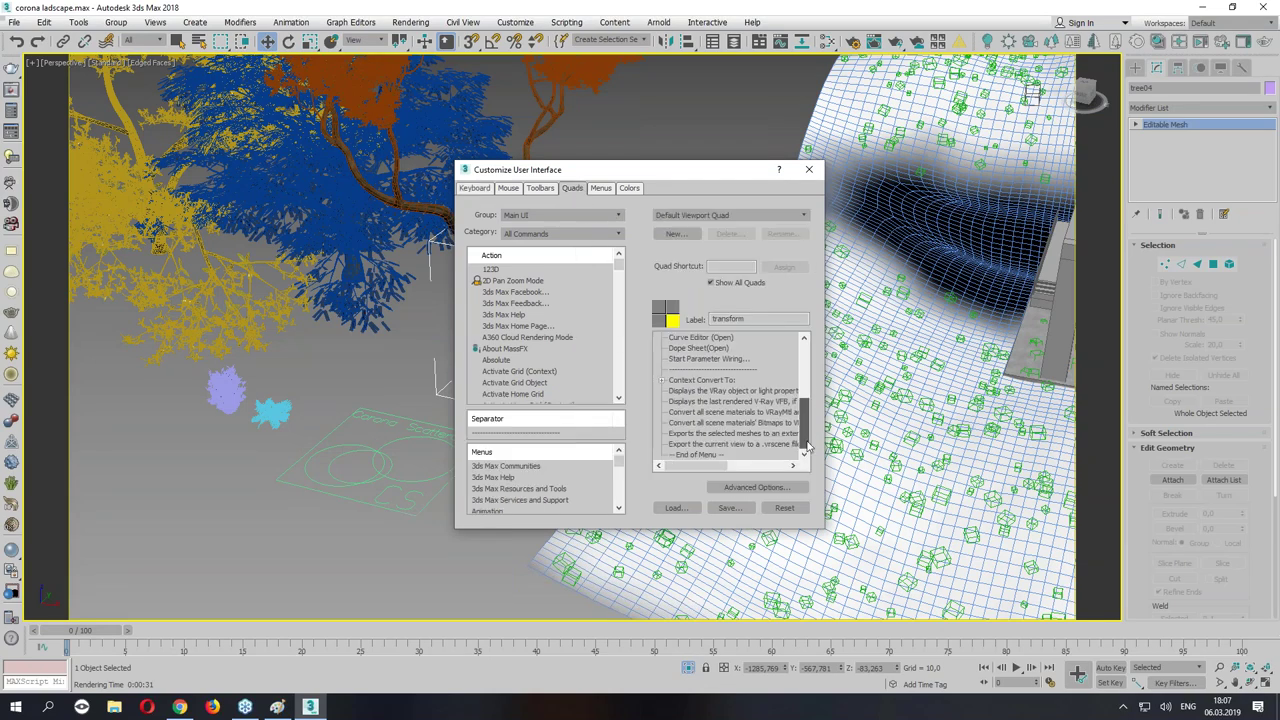
click(558, 233)
drag(621, 256, 621, 268)
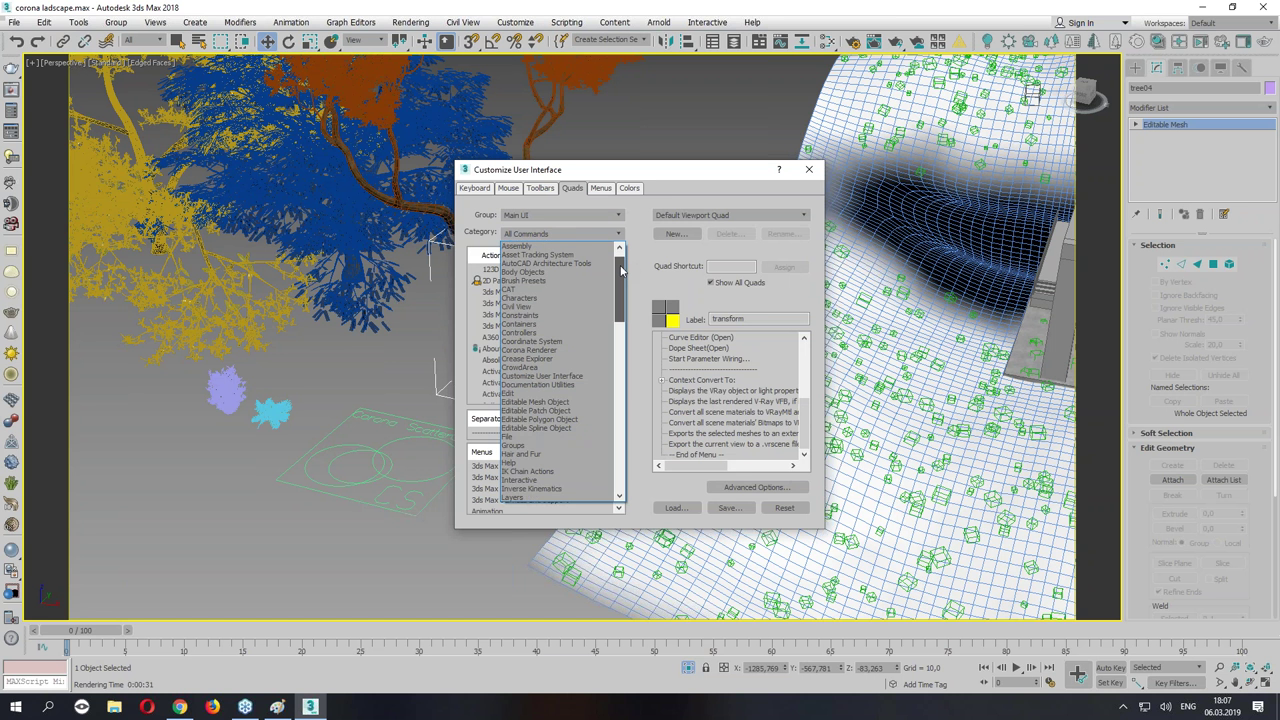
click(549, 350)
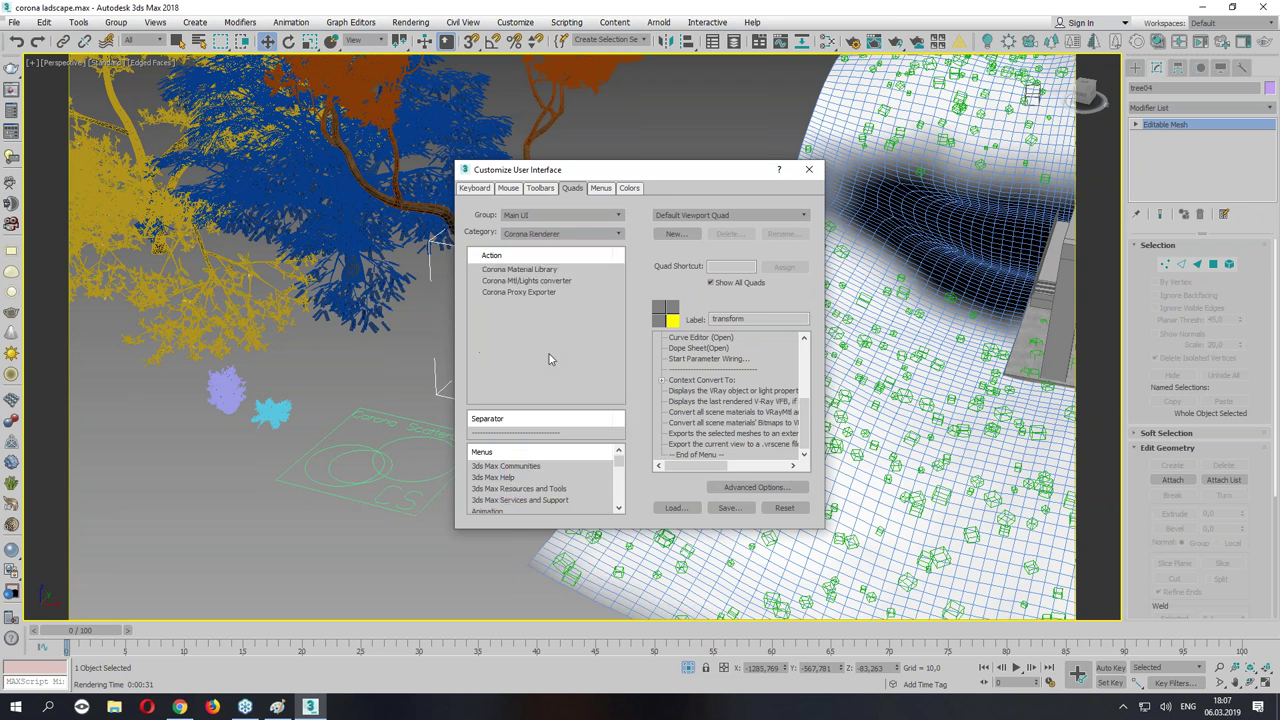
Add Corona Proxy Exporter below Start Parameter Wiring in the viewport right-click menu.
click(543, 293)
drag(529, 298, 719, 377)
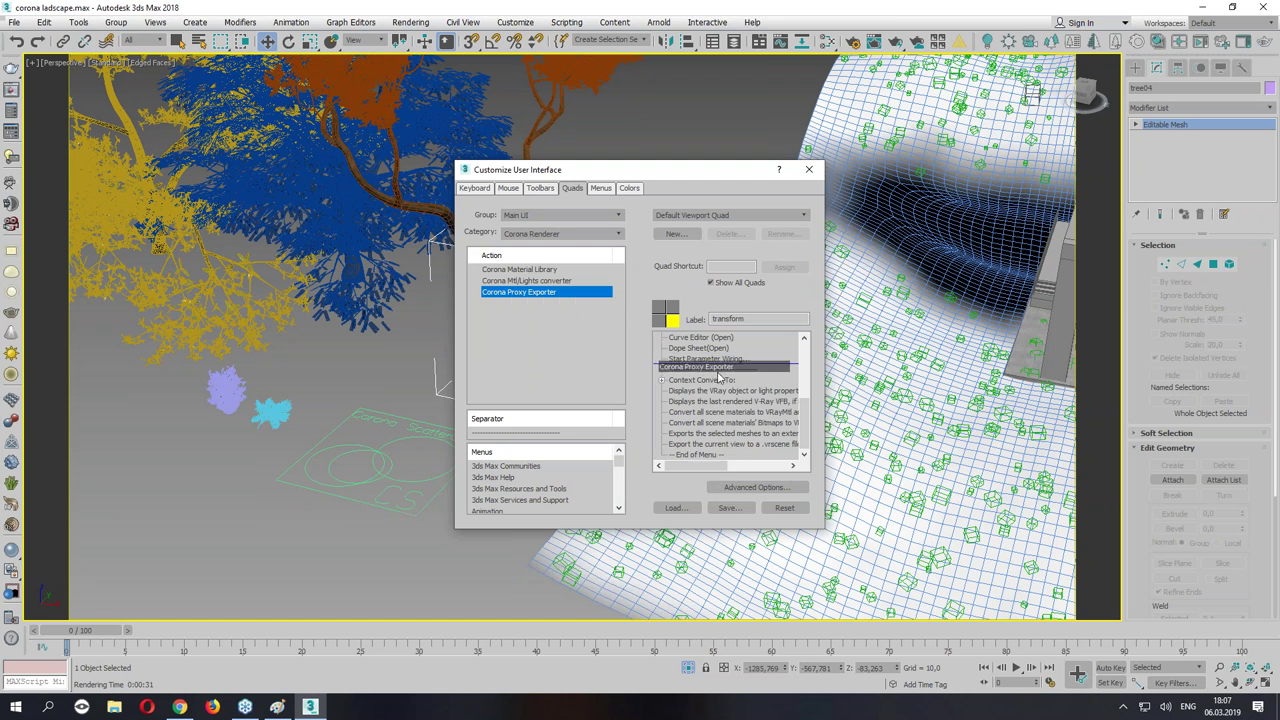
drag(719, 377, 721, 374)
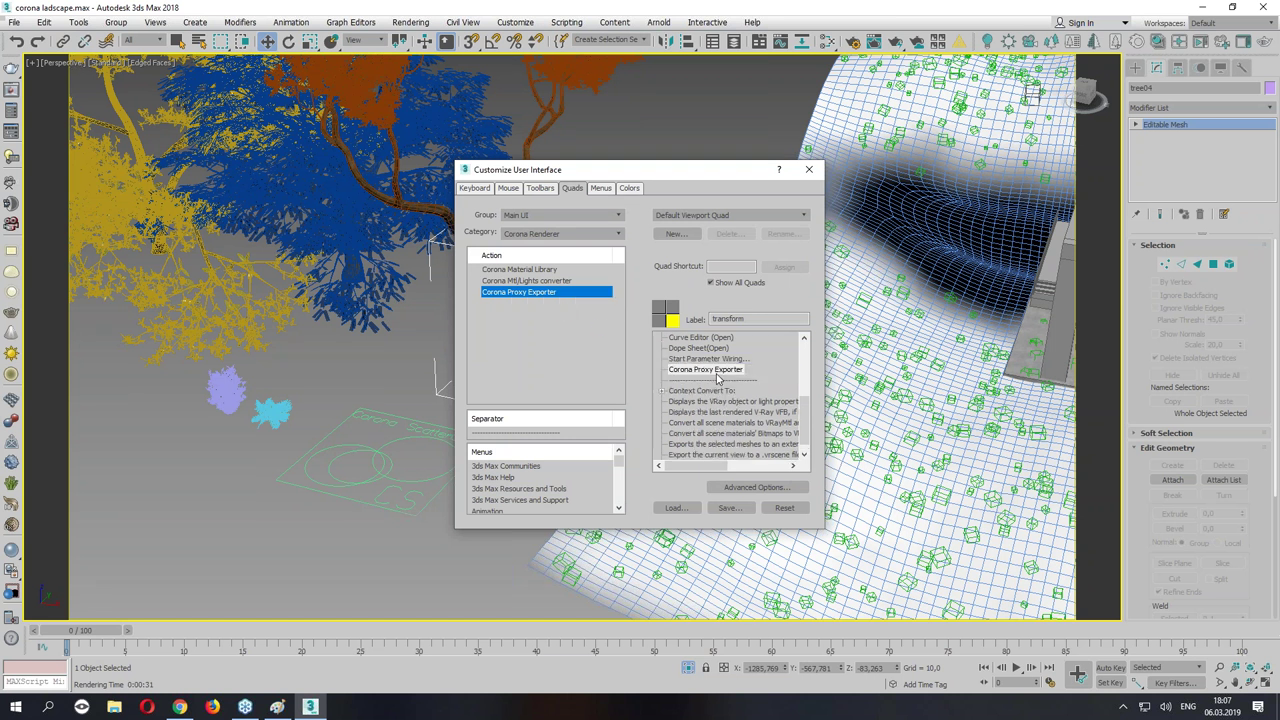
click(811, 172)
right_click(506, 300)
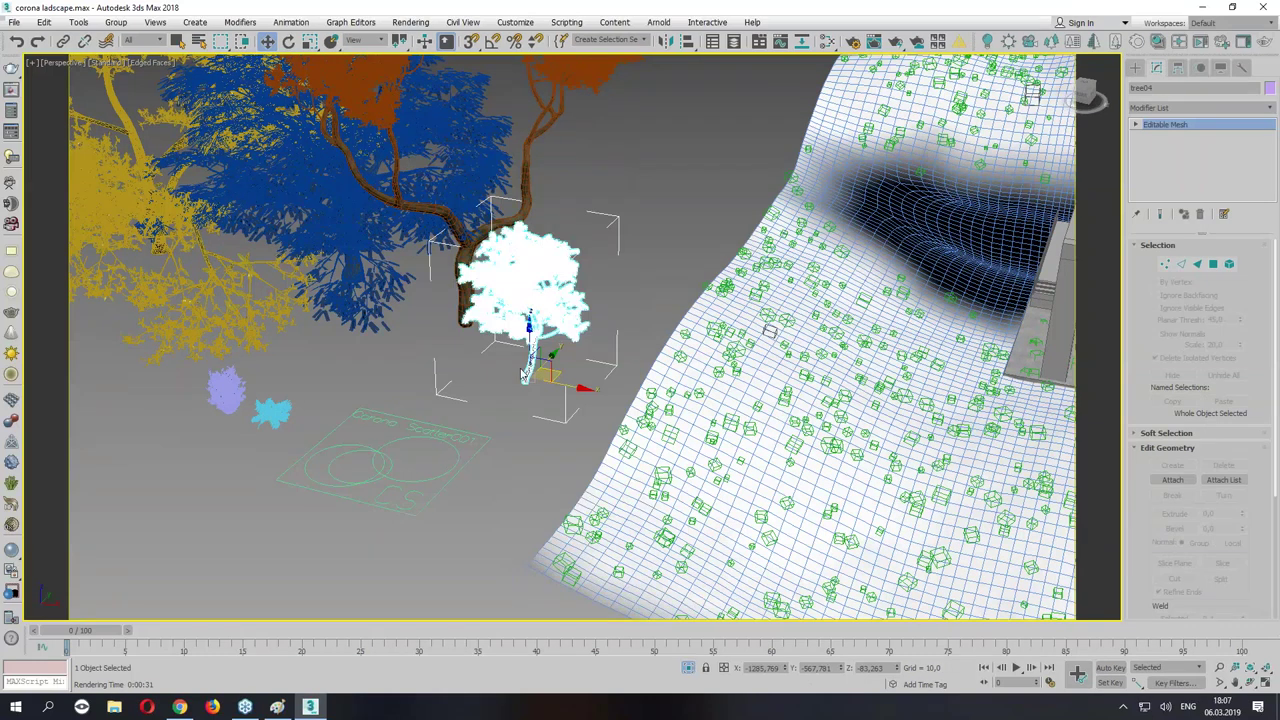
right_click(533, 310)
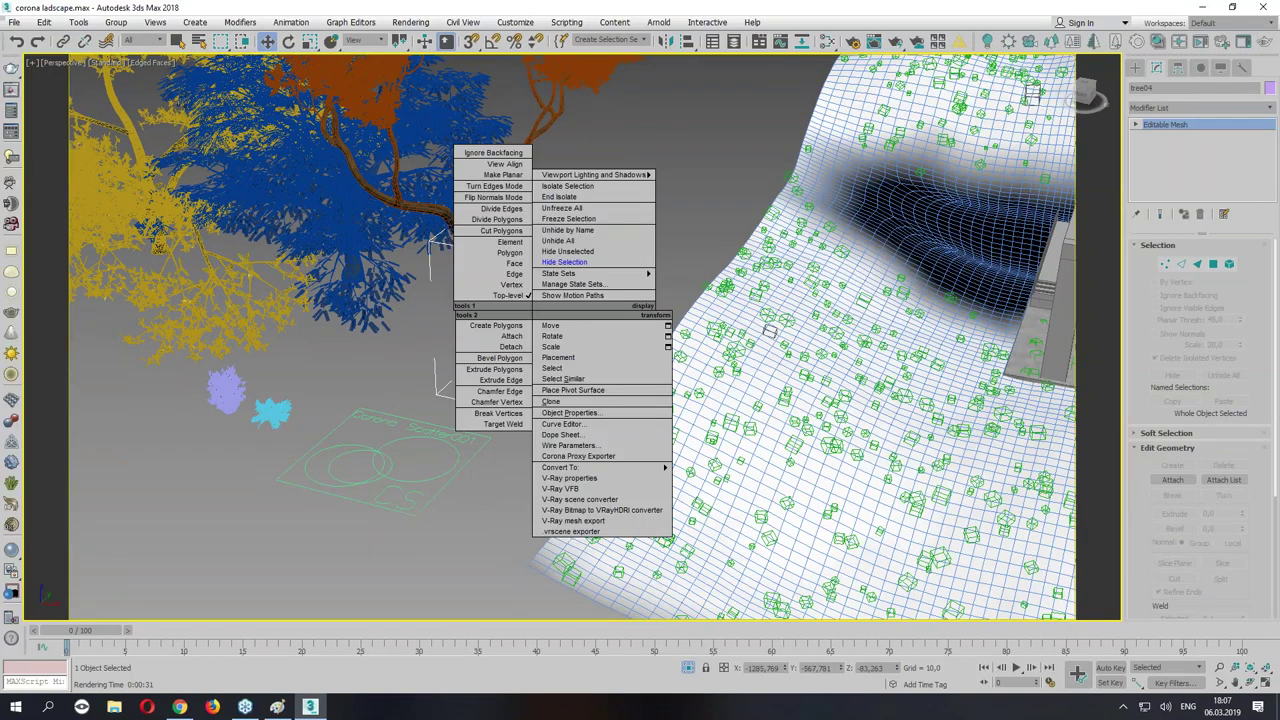
Set the Corona proxy export folder to Landscape on the Storage (D:) drive.
click(588, 456)
click(628, 222)
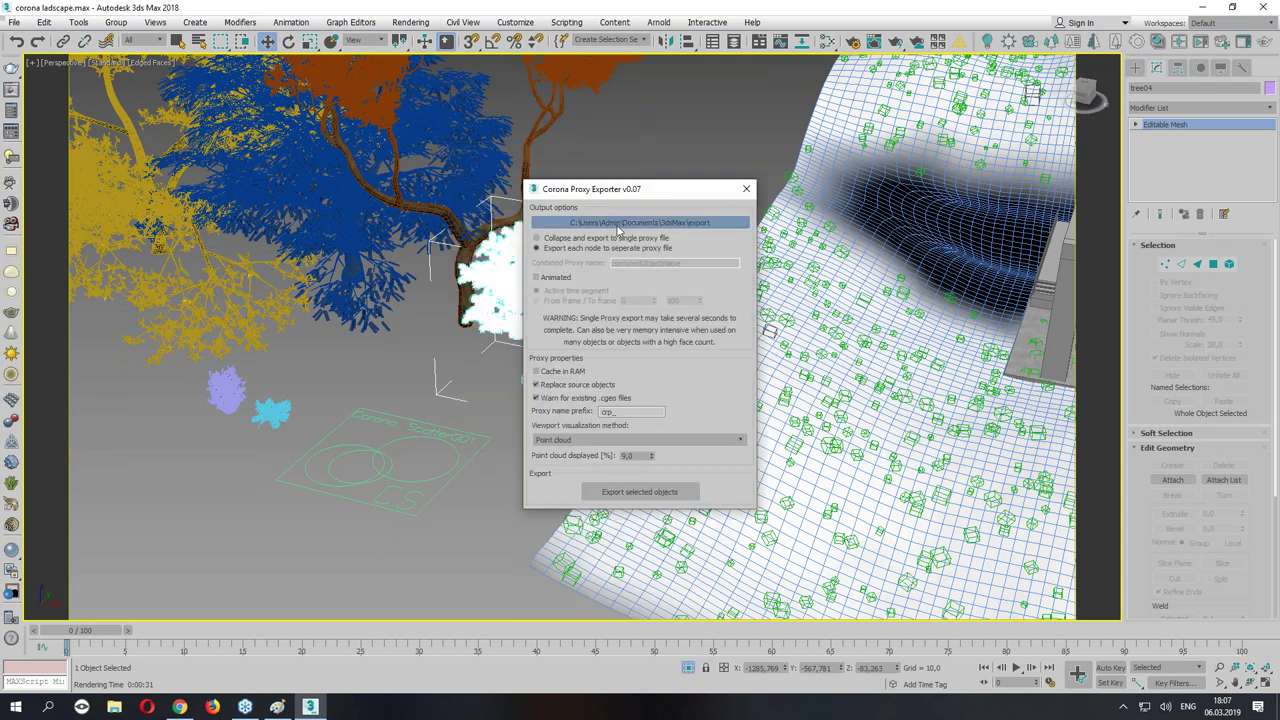
double_click(600, 343)
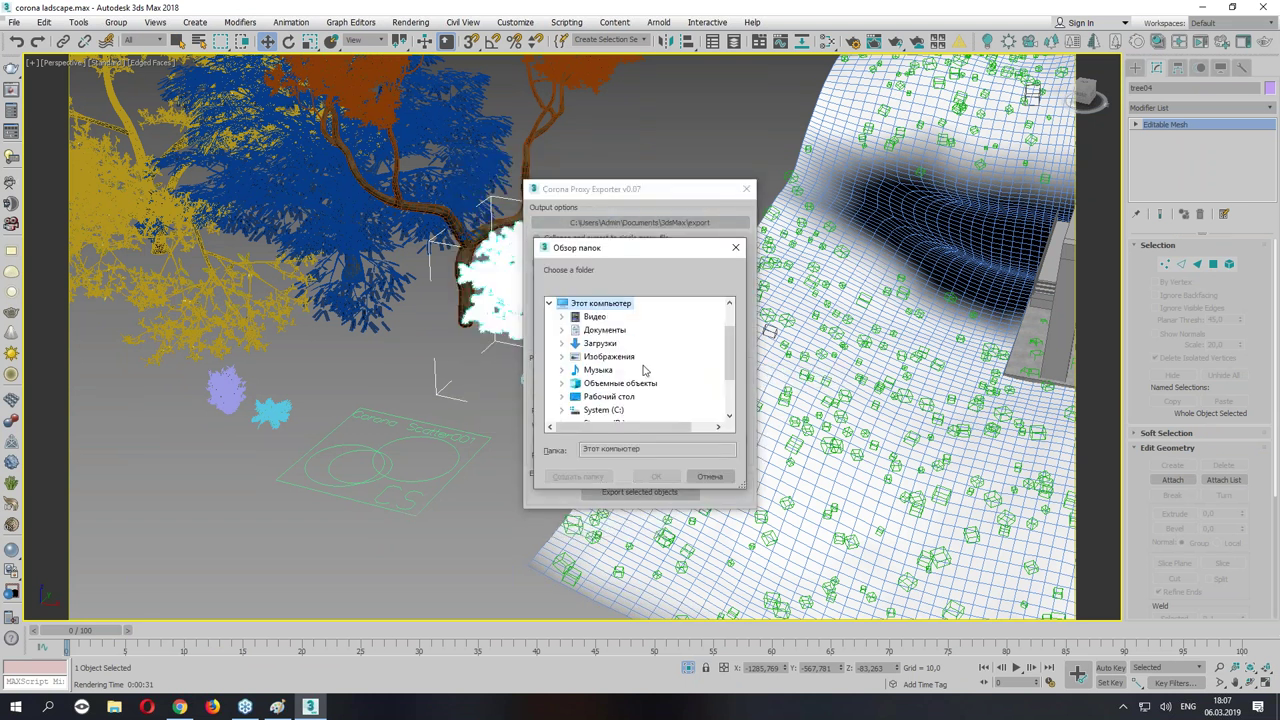
scroll(640, 380, down, 2)
double_click(610, 360)
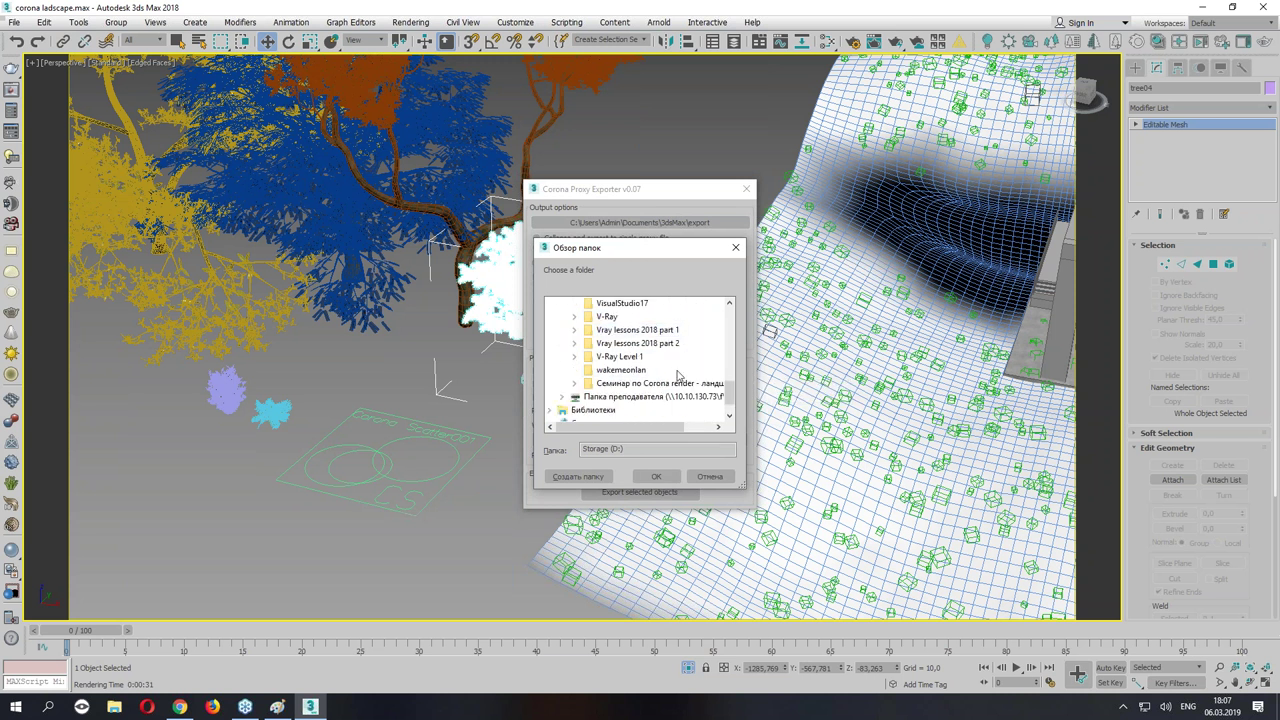
double_click(648, 390)
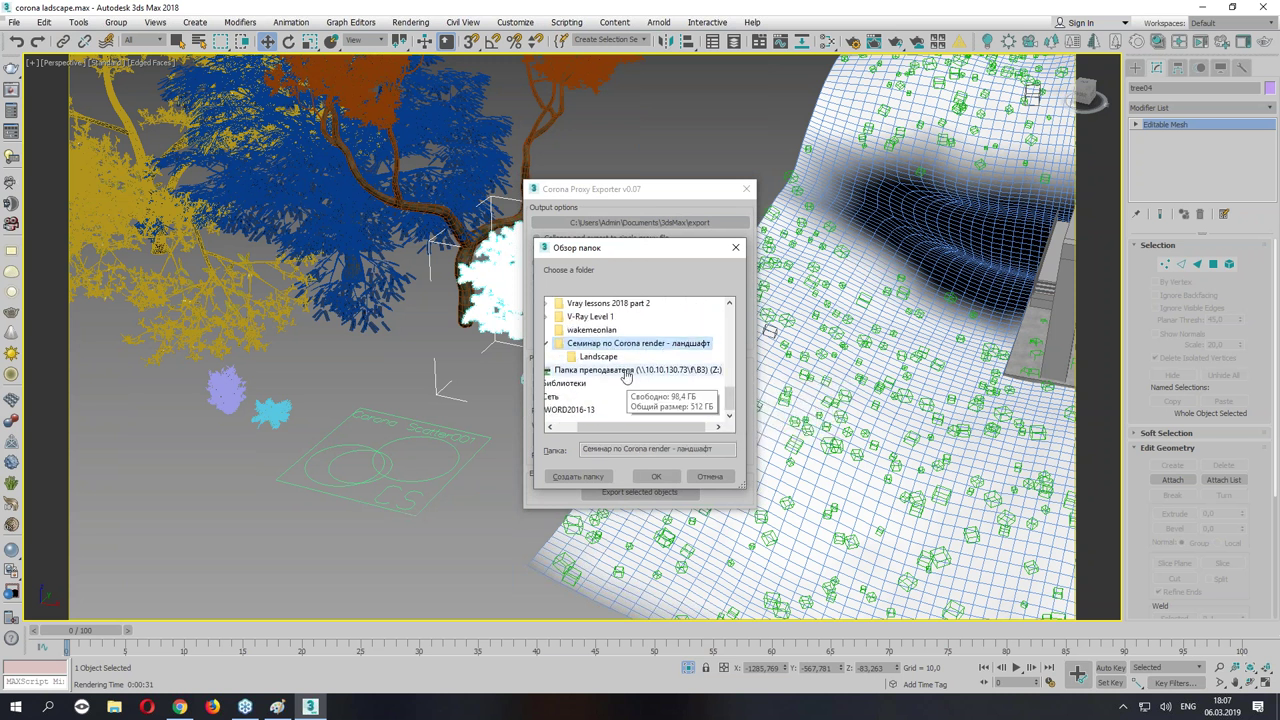
click(598, 356)
click(656, 476)
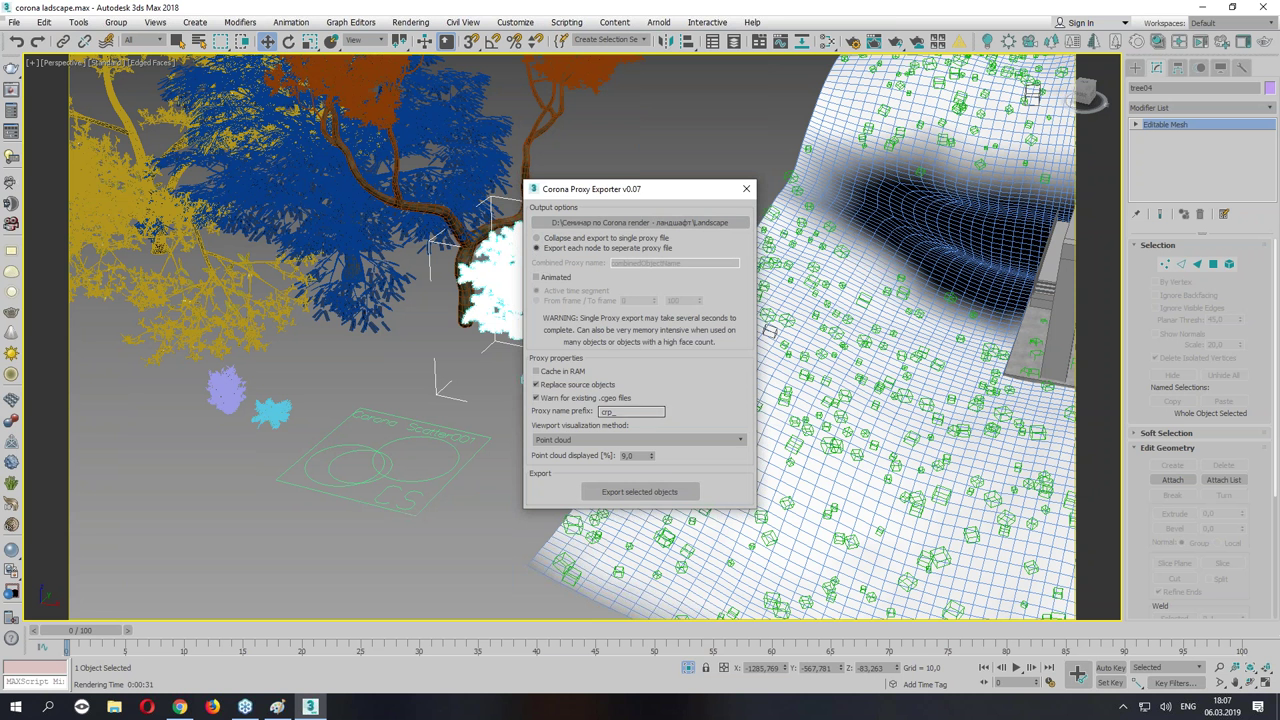
Export tree04 as a single collapsed proxy with a 6% point cloud.
double_click(630, 455)
text(6)
click(589, 239)
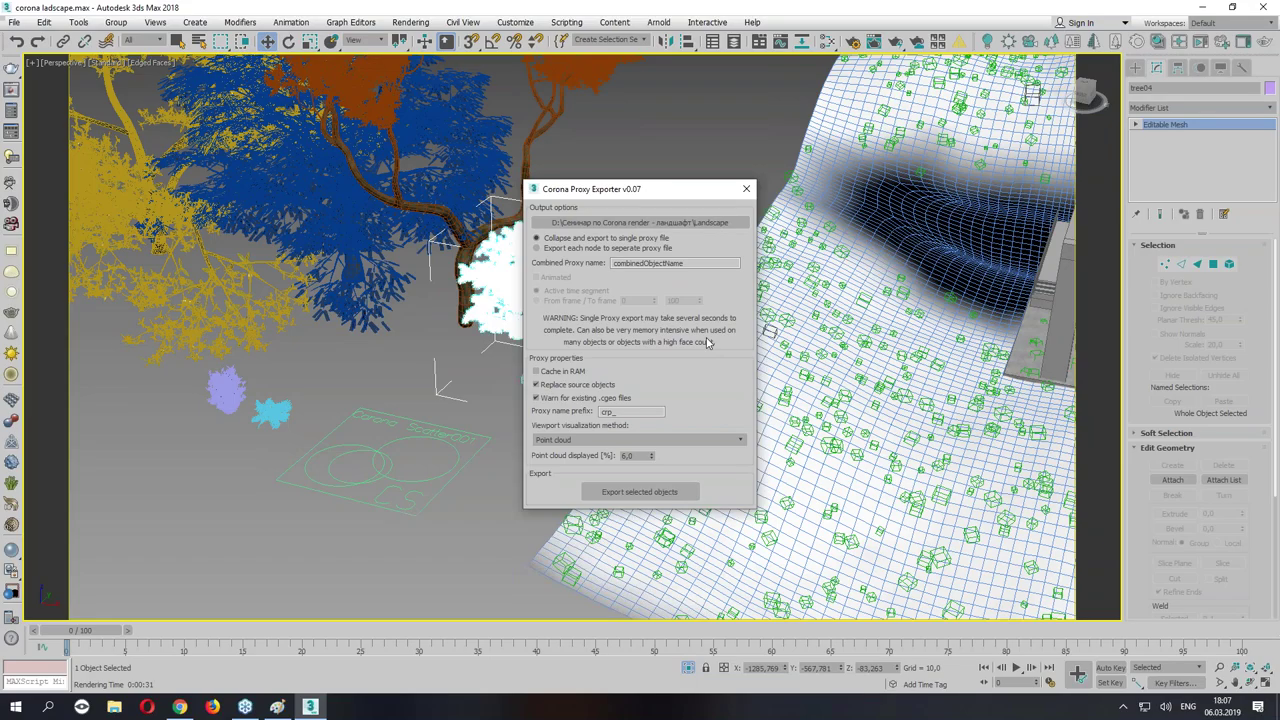
click(629, 489)
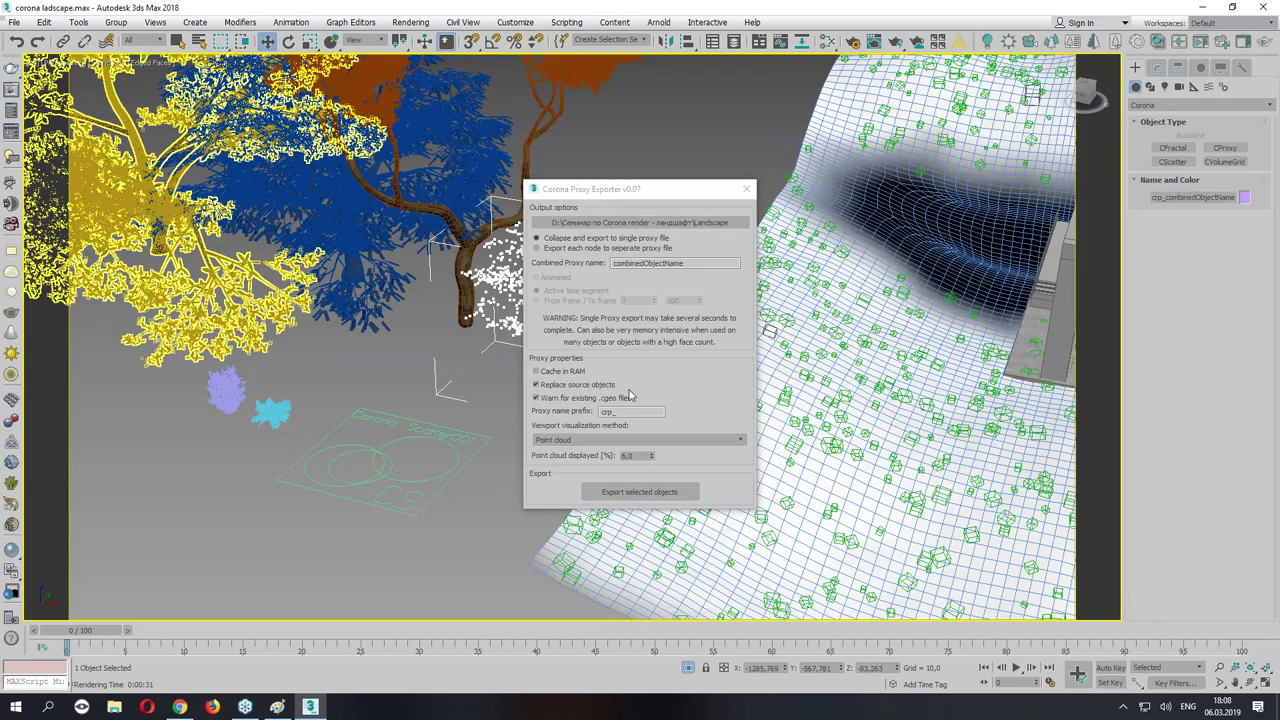
click(746, 188)
drag(566, 372, 650, 364)
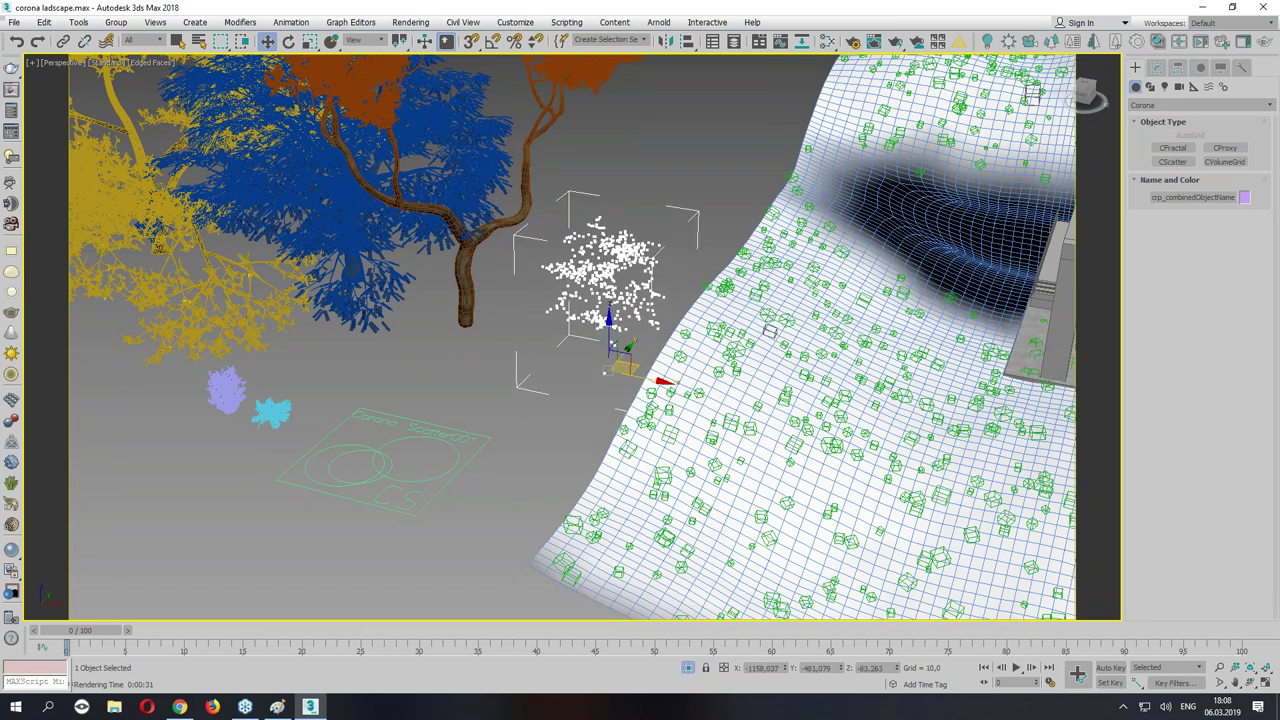
Export tree03 as a Corona proxy under a new name after the file conflict.
click(476, 281)
right_click(471, 288)
click(533, 430)
click(631, 497)
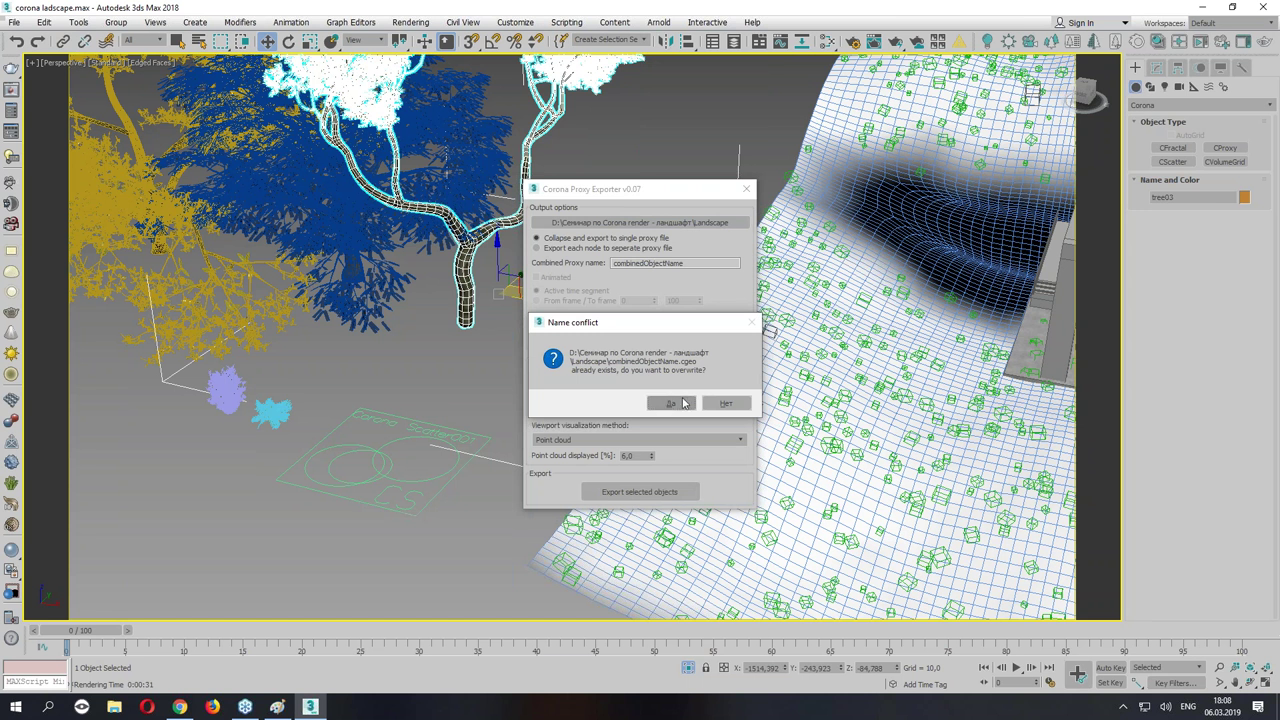
click(727, 403)
text(1)
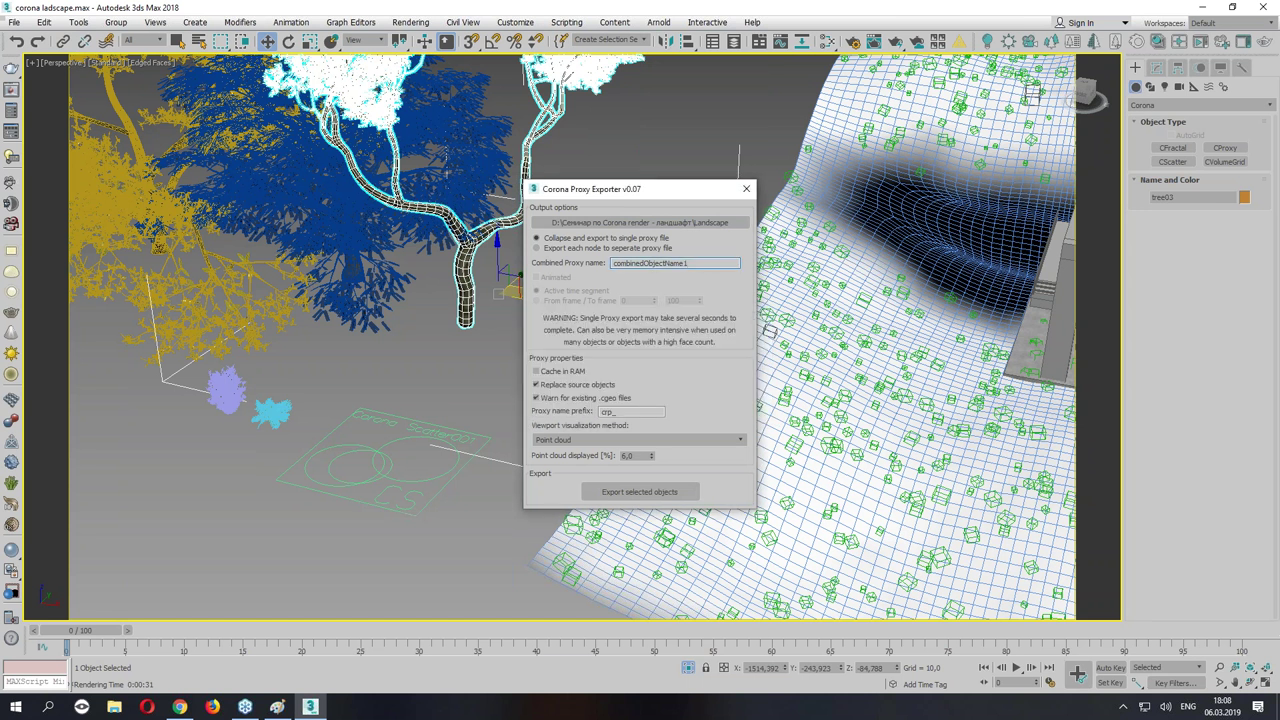
click(629, 499)
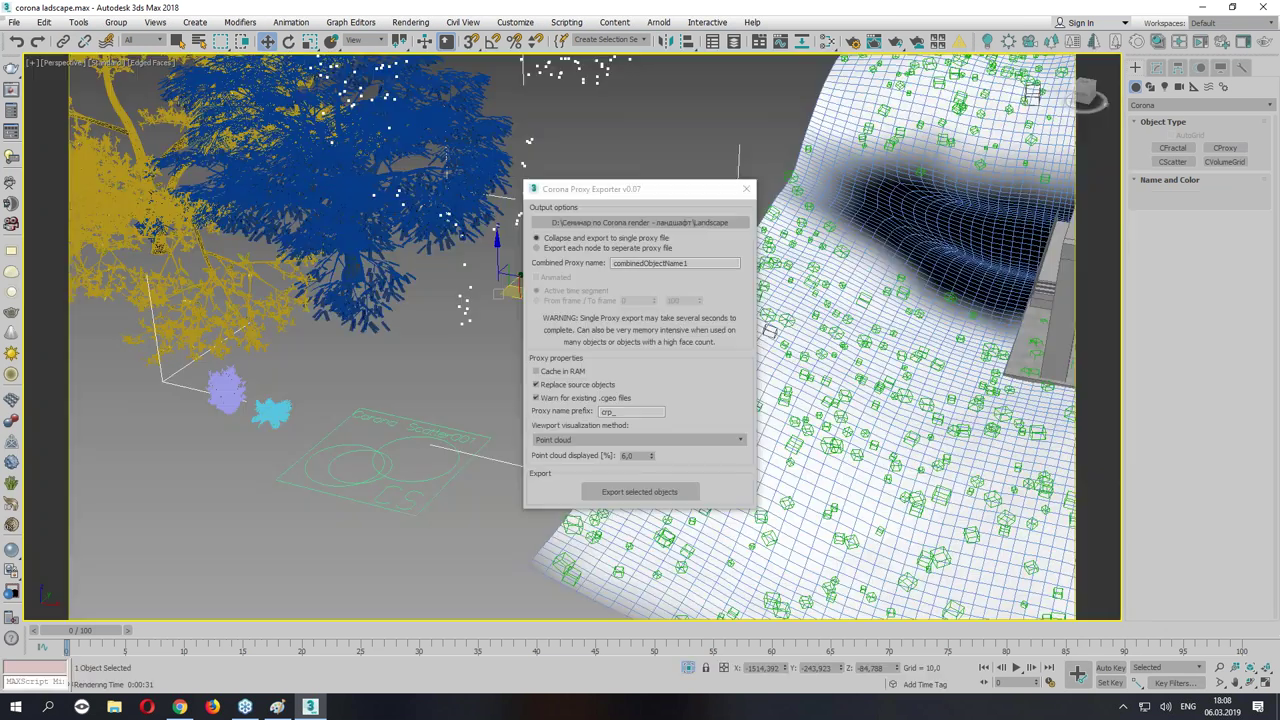
click(746, 189)
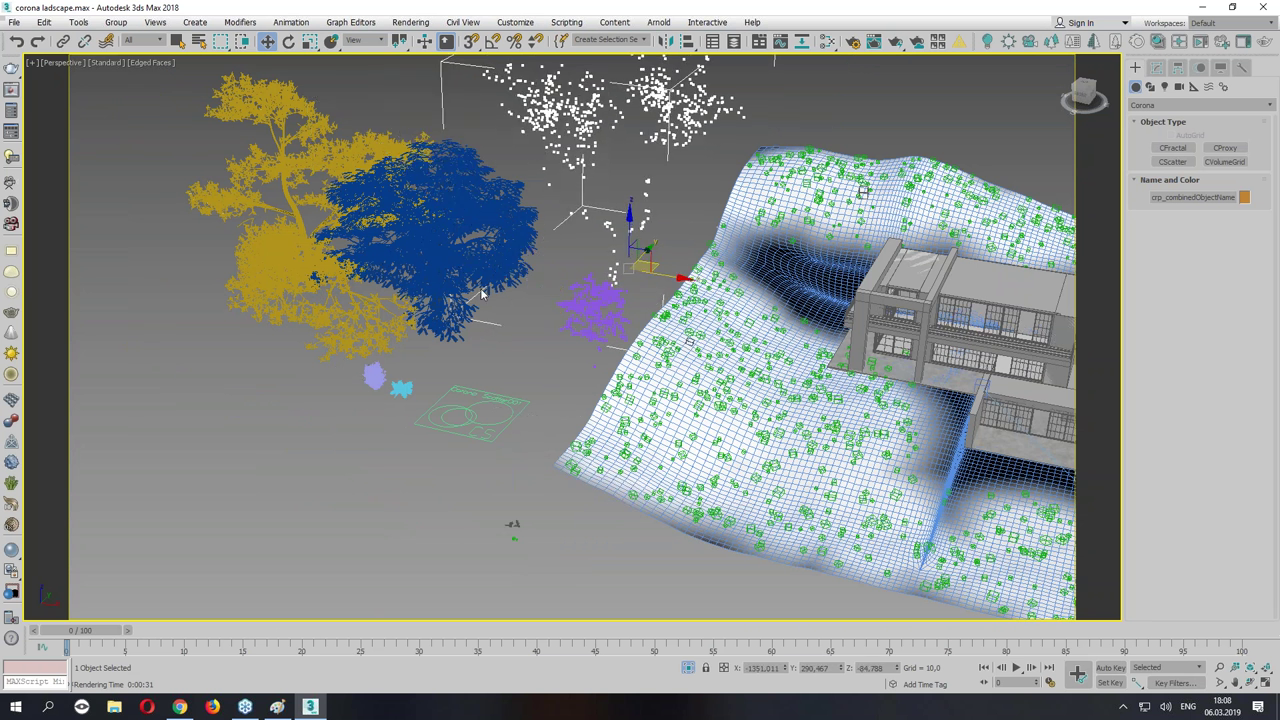
Export the blue tree02 as a Corona proxy.
click(538, 272)
right_click(546, 275)
click(603, 422)
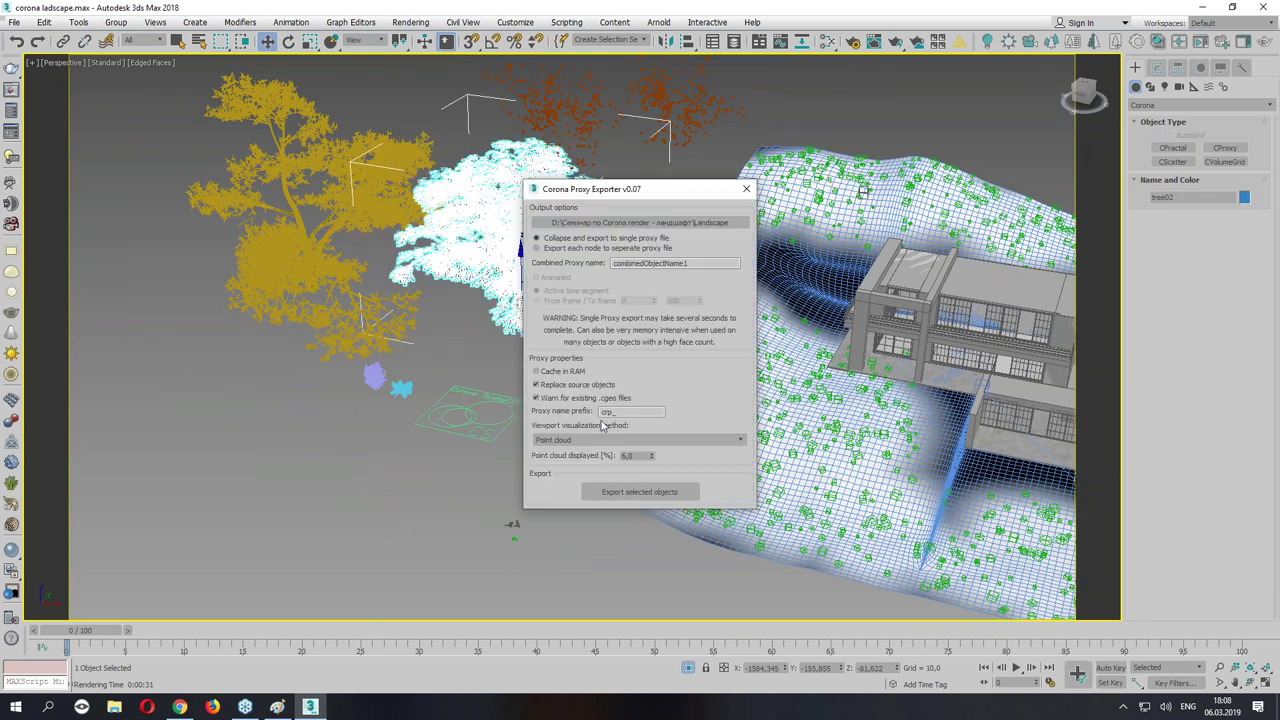
click(646, 492)
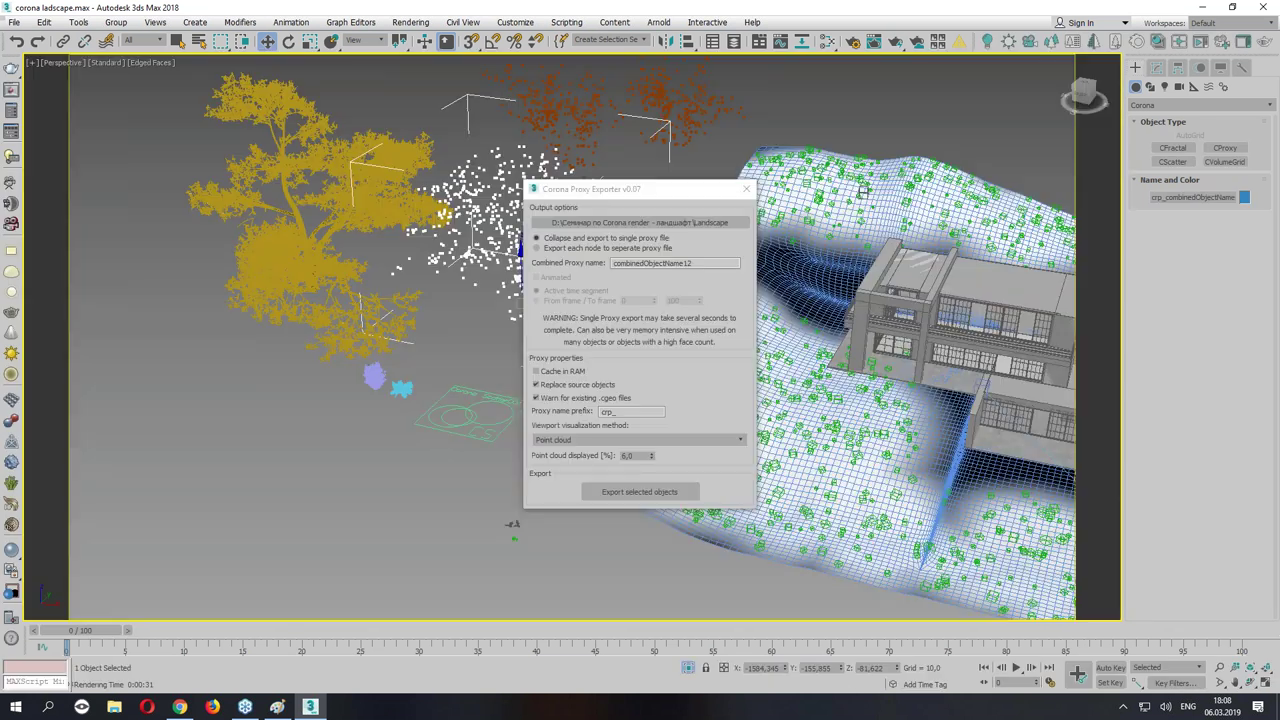
click(746, 190)
Rename the proxy file and export the yellow tree01 as a Corona proxy.
click(330, 285)
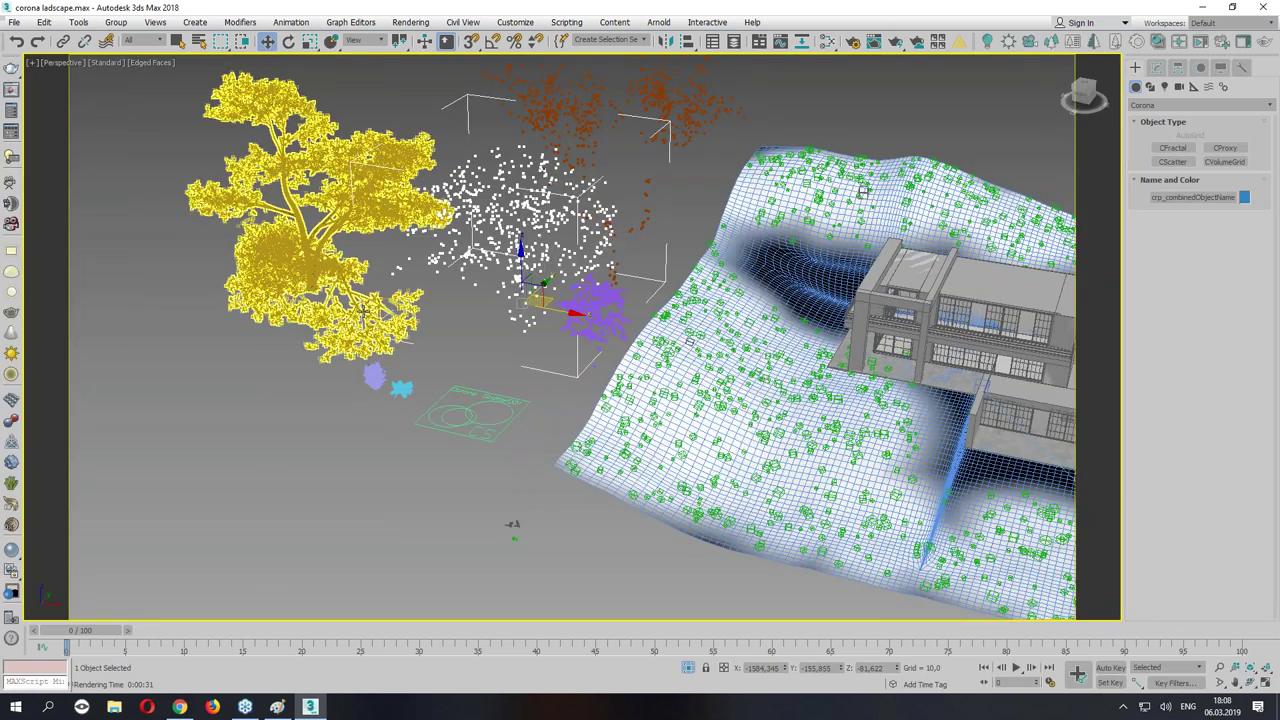
right_click(328, 292)
click(393, 438)
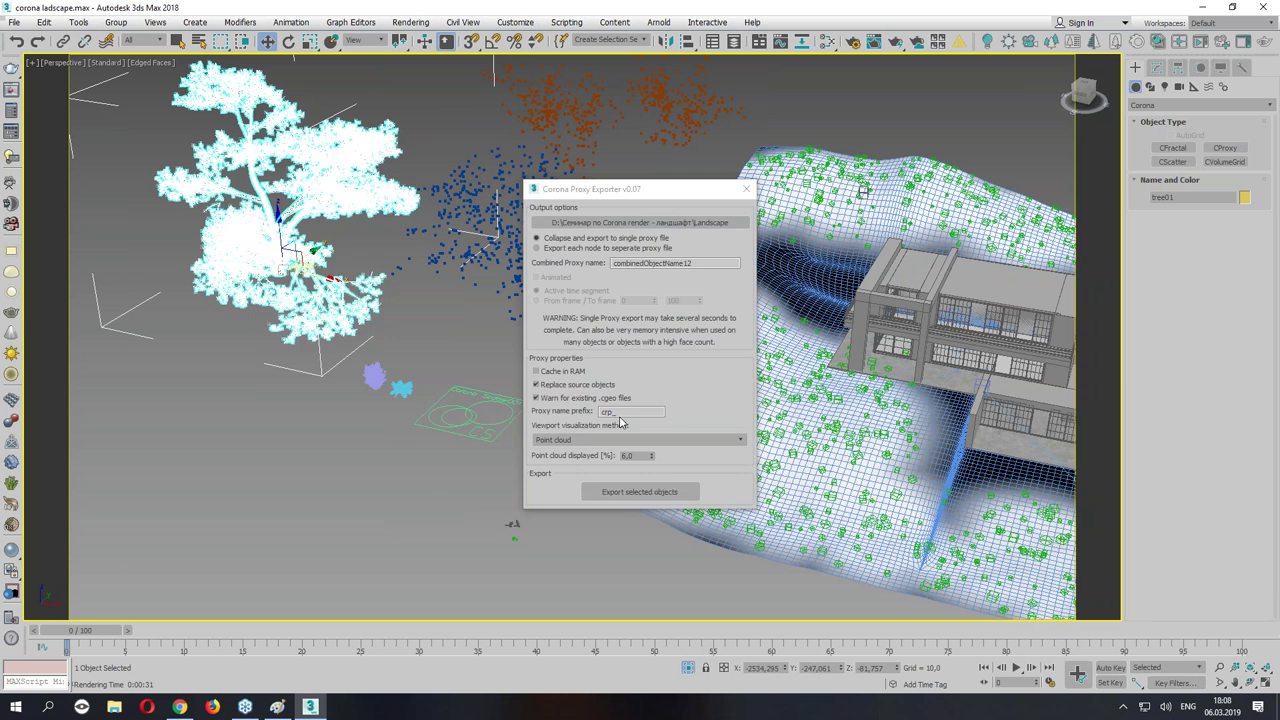
double_click(687, 262)
text(33333)
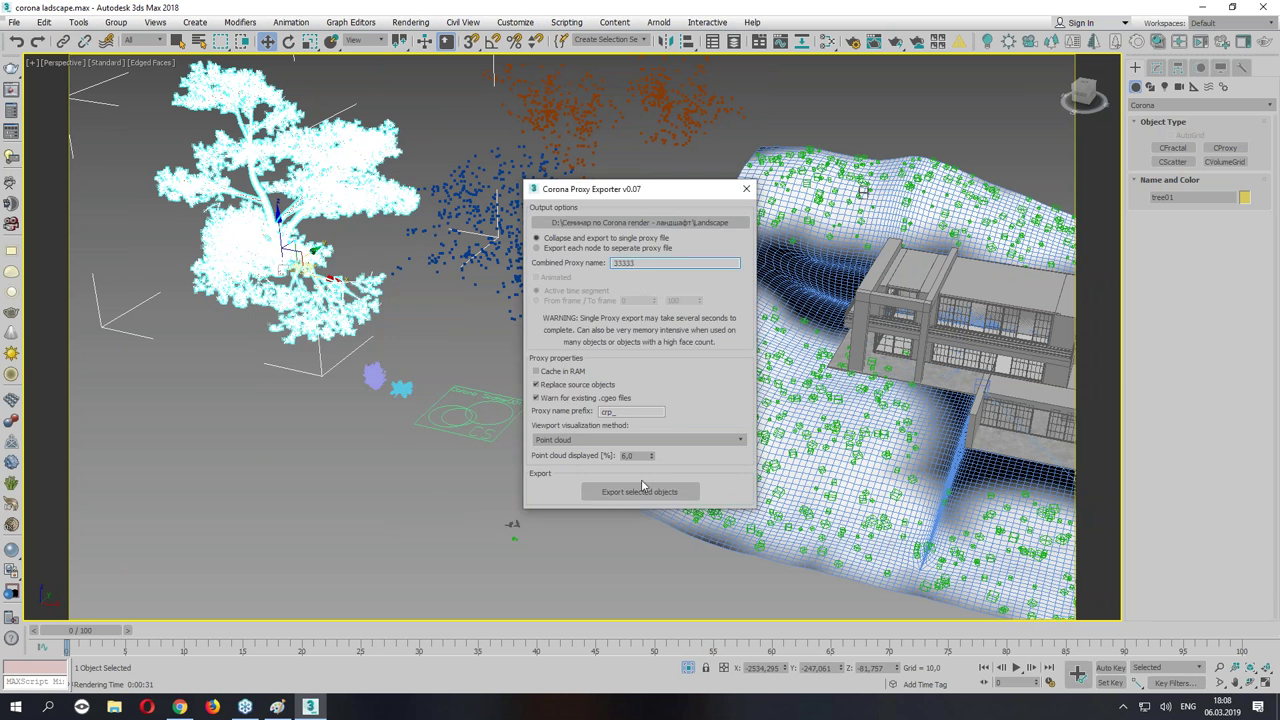
click(641, 487)
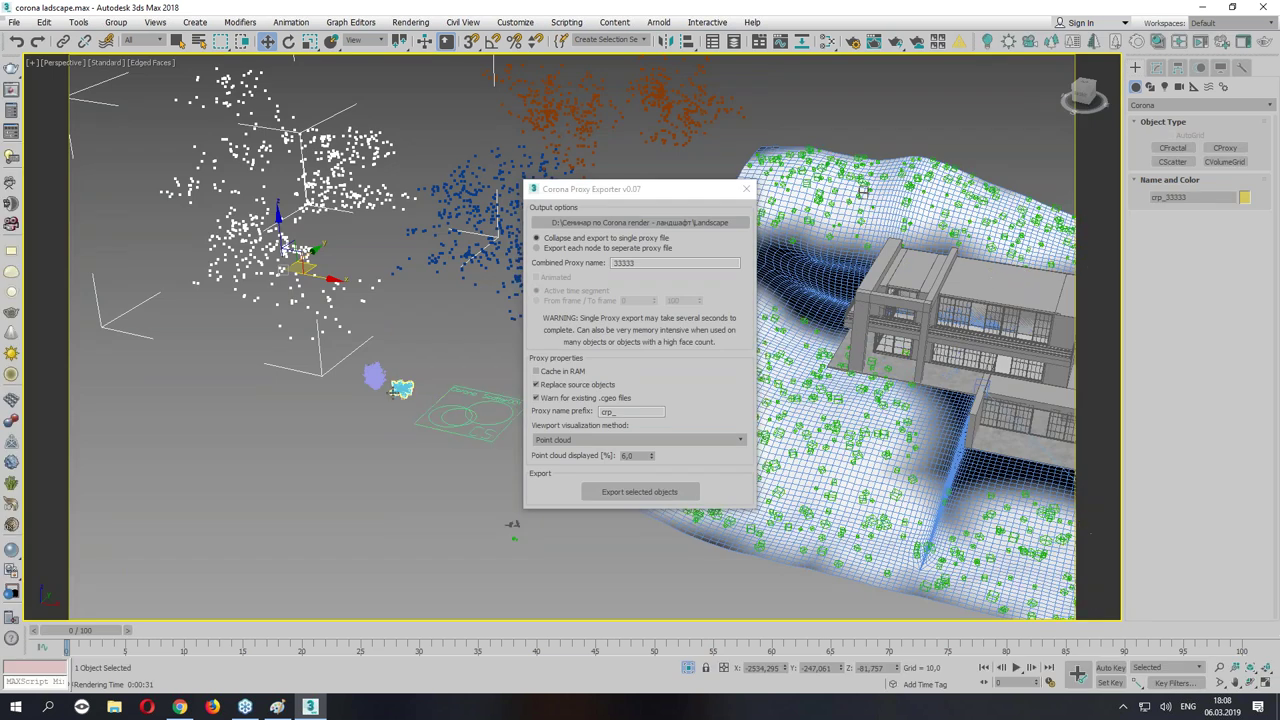
Export bush01 as the Corona proxy crp_333333.
click(401, 388)
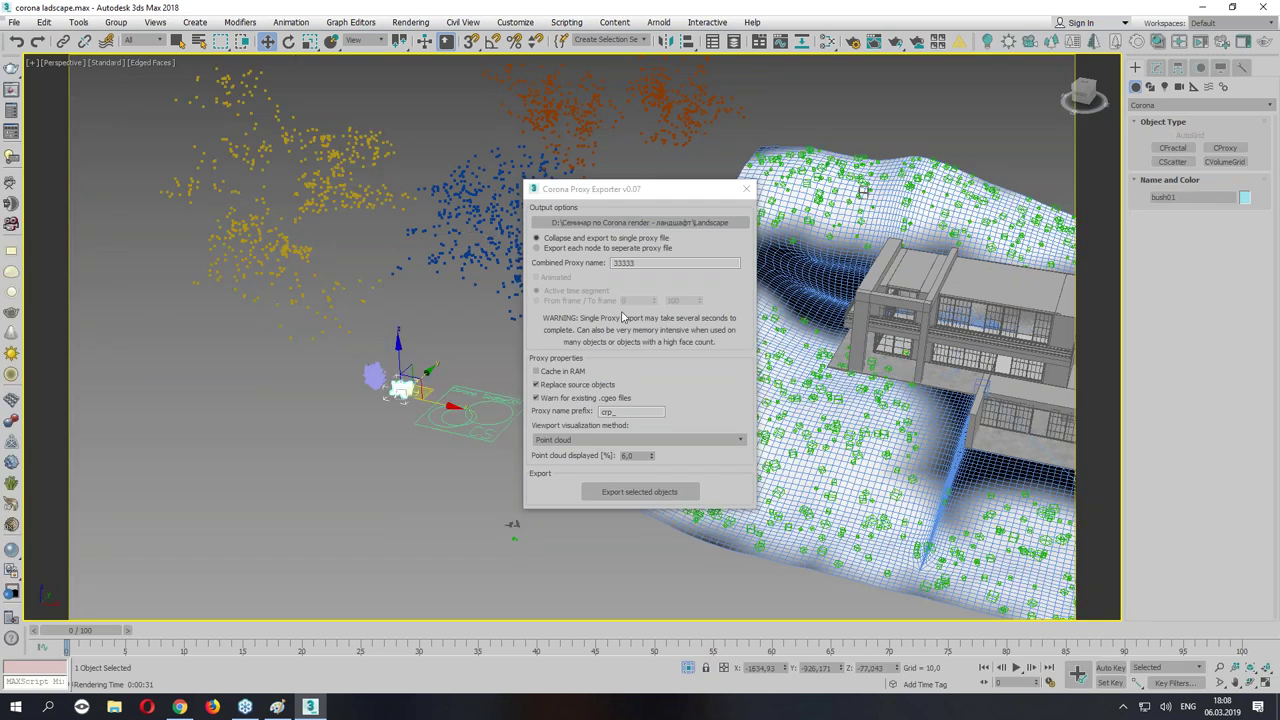
click(745, 189)
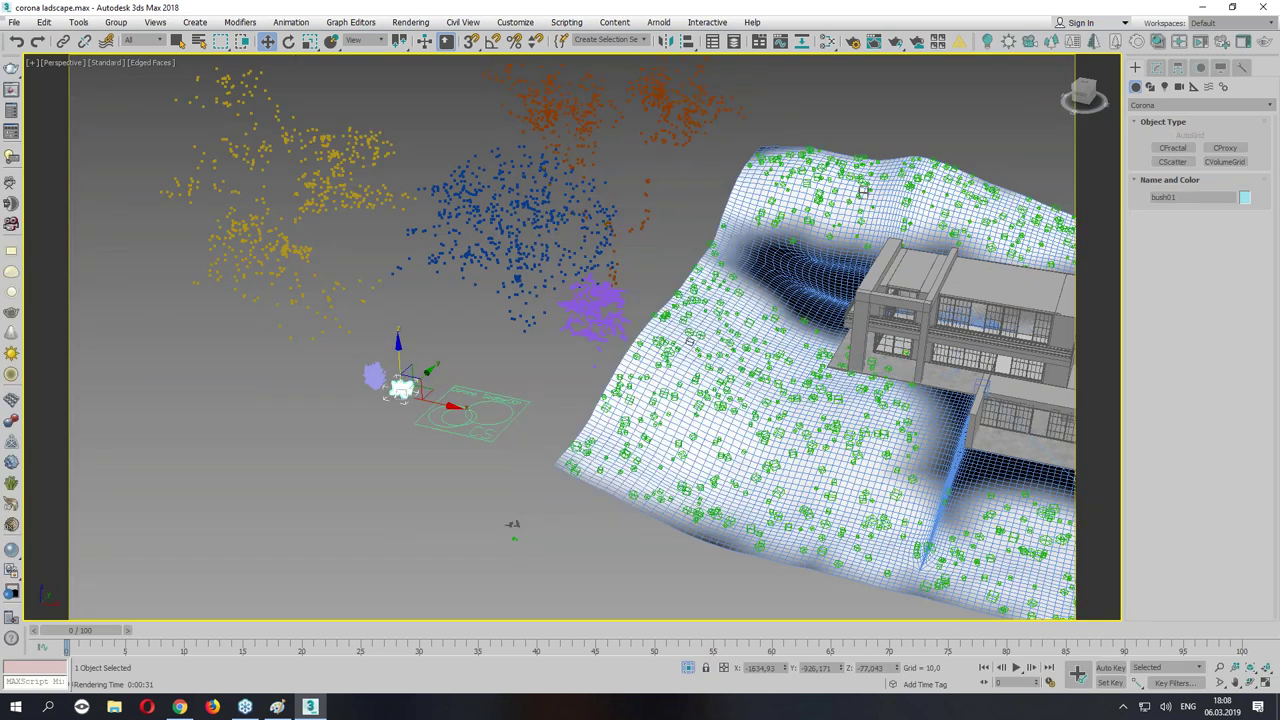
right_click(397, 381)
click(458, 527)
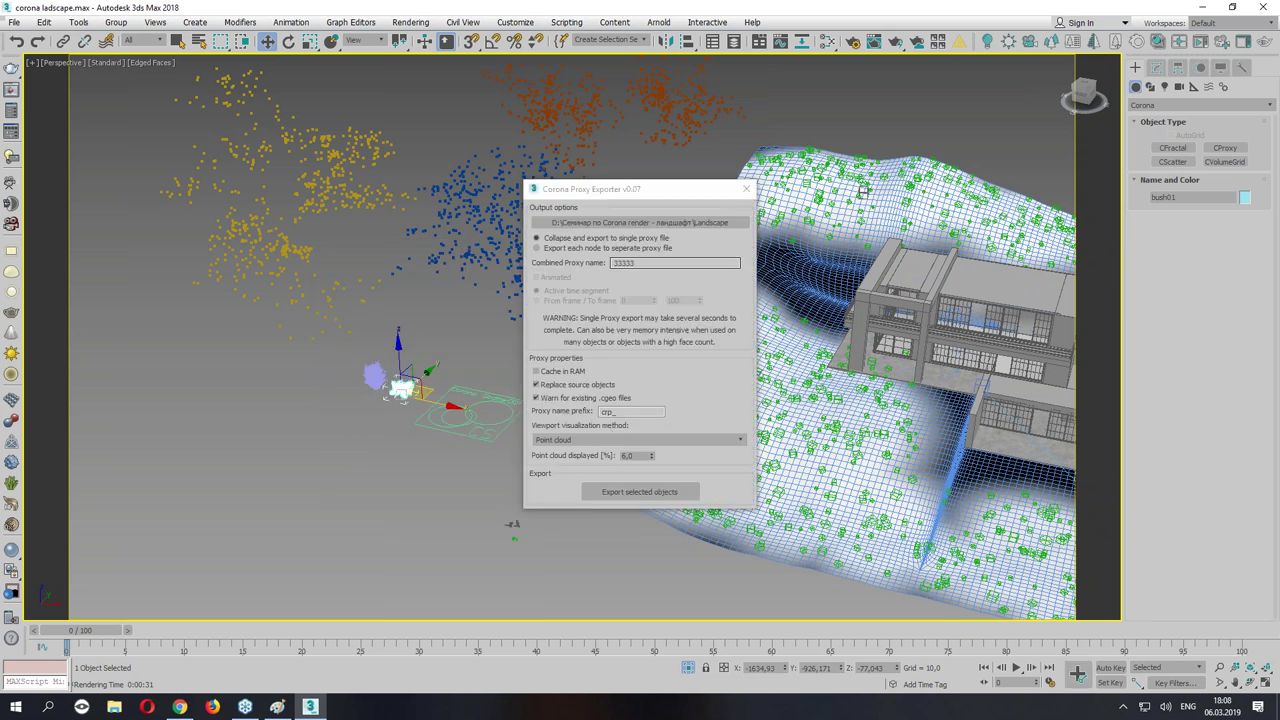
click(645, 500)
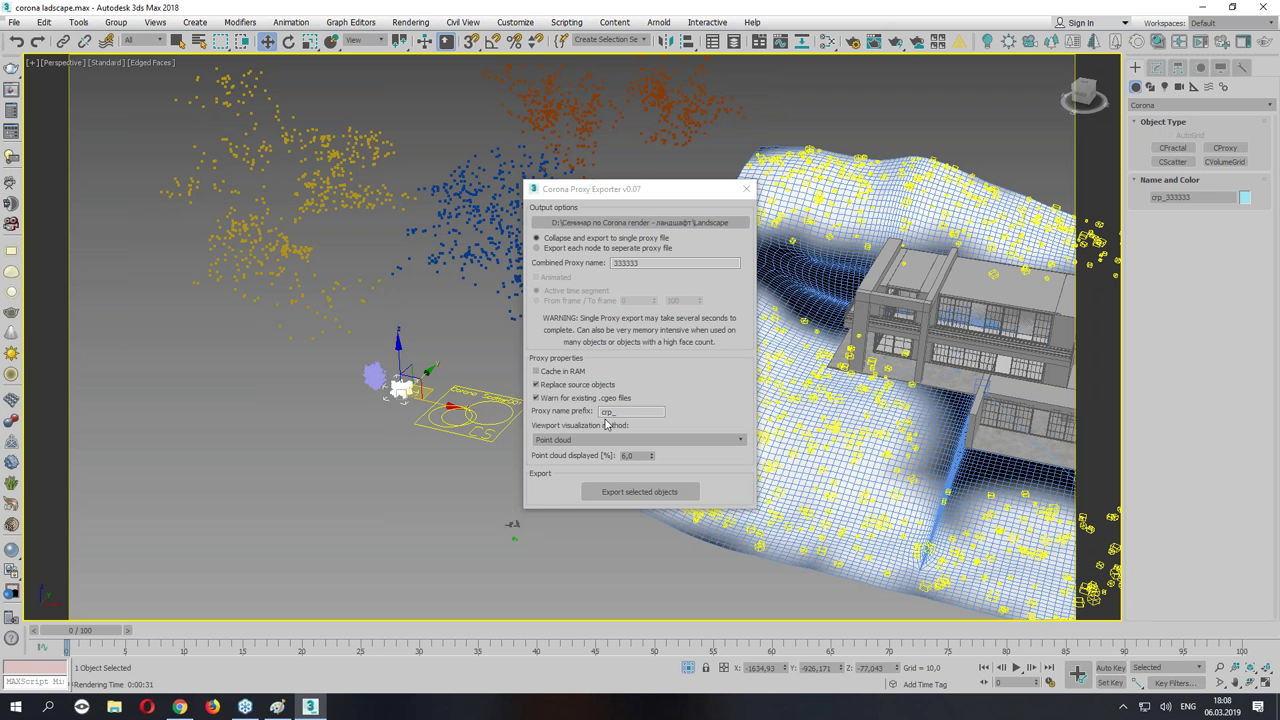
Isolate bush02, export it as proxy crp_333333444, and exit isolation.
key(alt+q)
text(444)
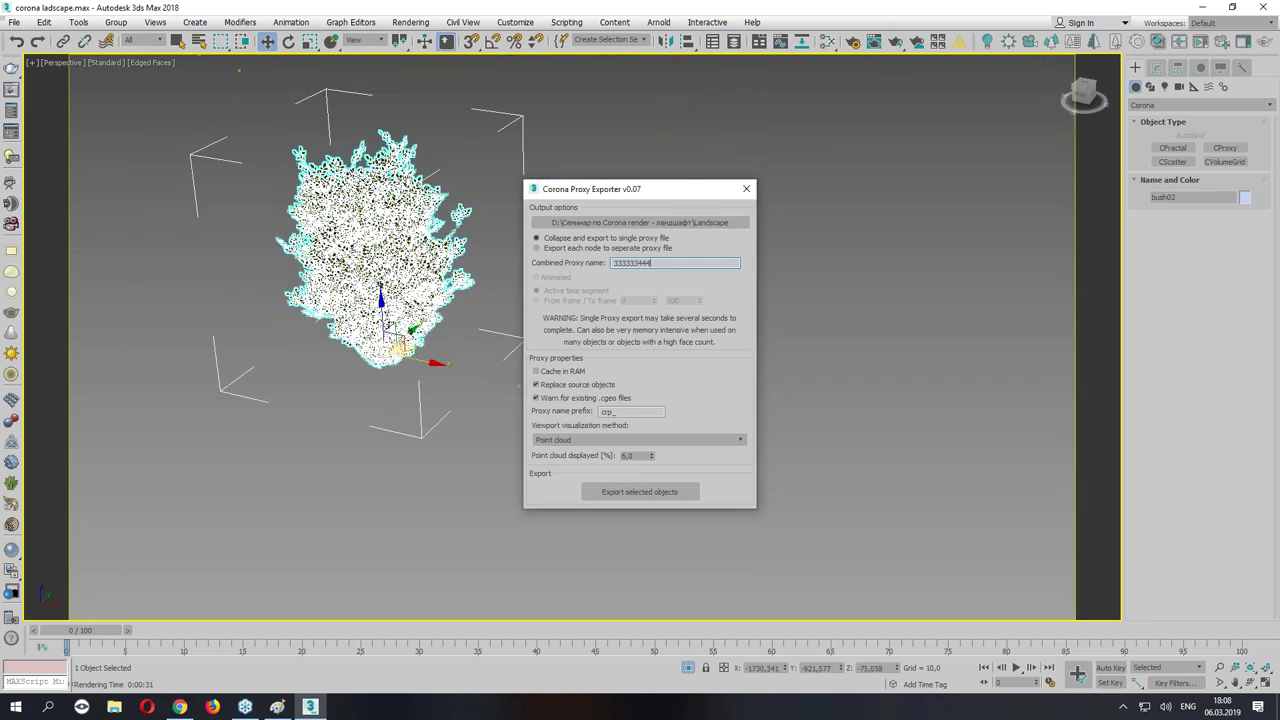
click(645, 494)
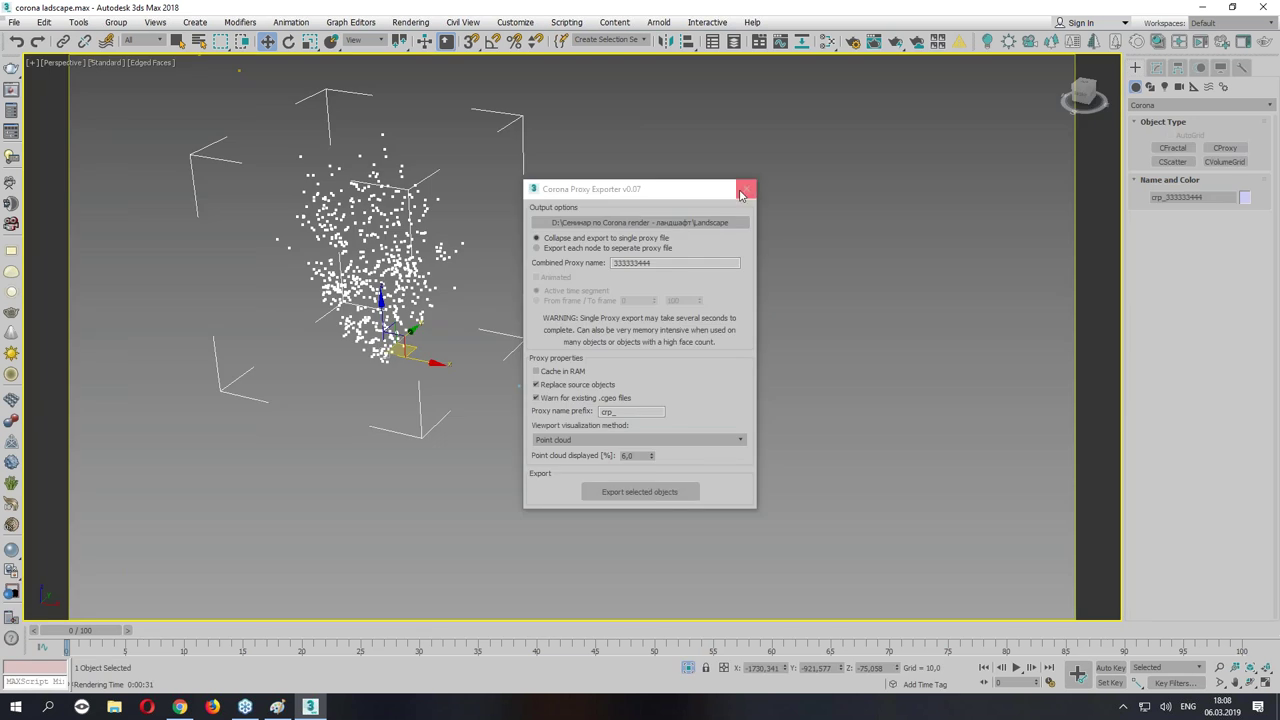
click(745, 190)
key(alt+q)
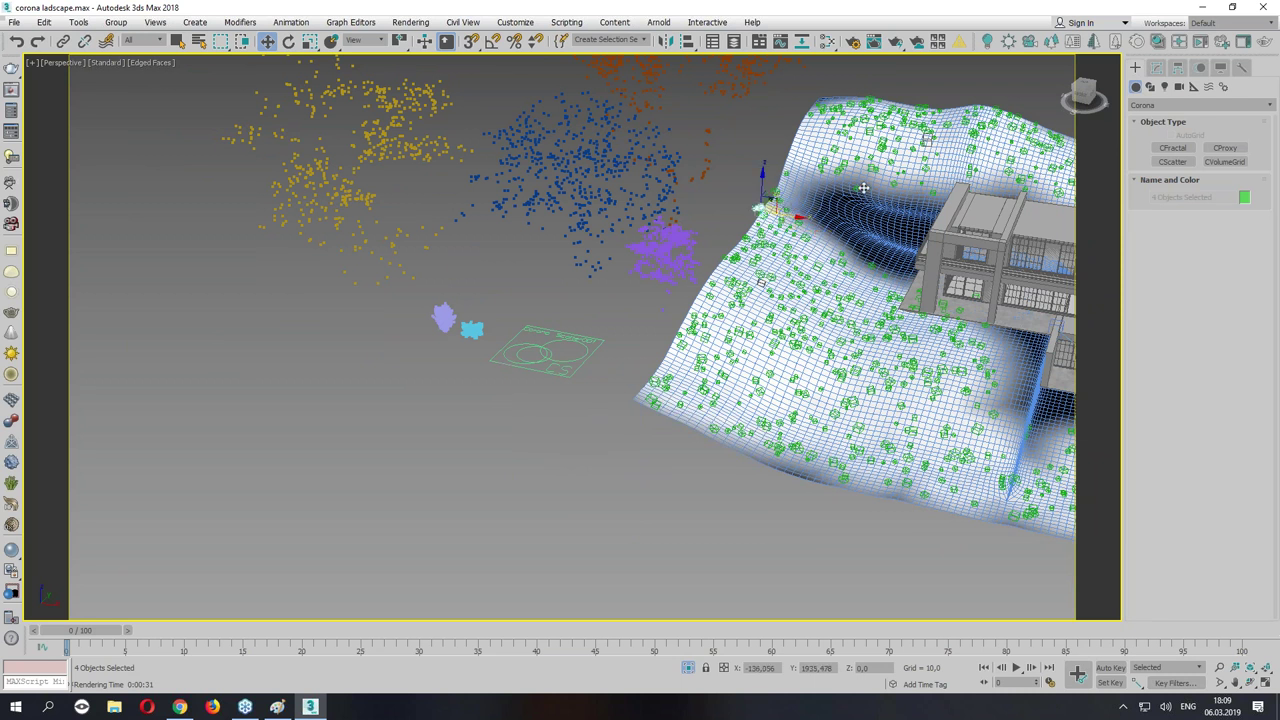
Select the blue tree proxy point cloud and move it onto the landscape.
alt+middle_drag(863, 188, 496, 318)
click(496, 318)
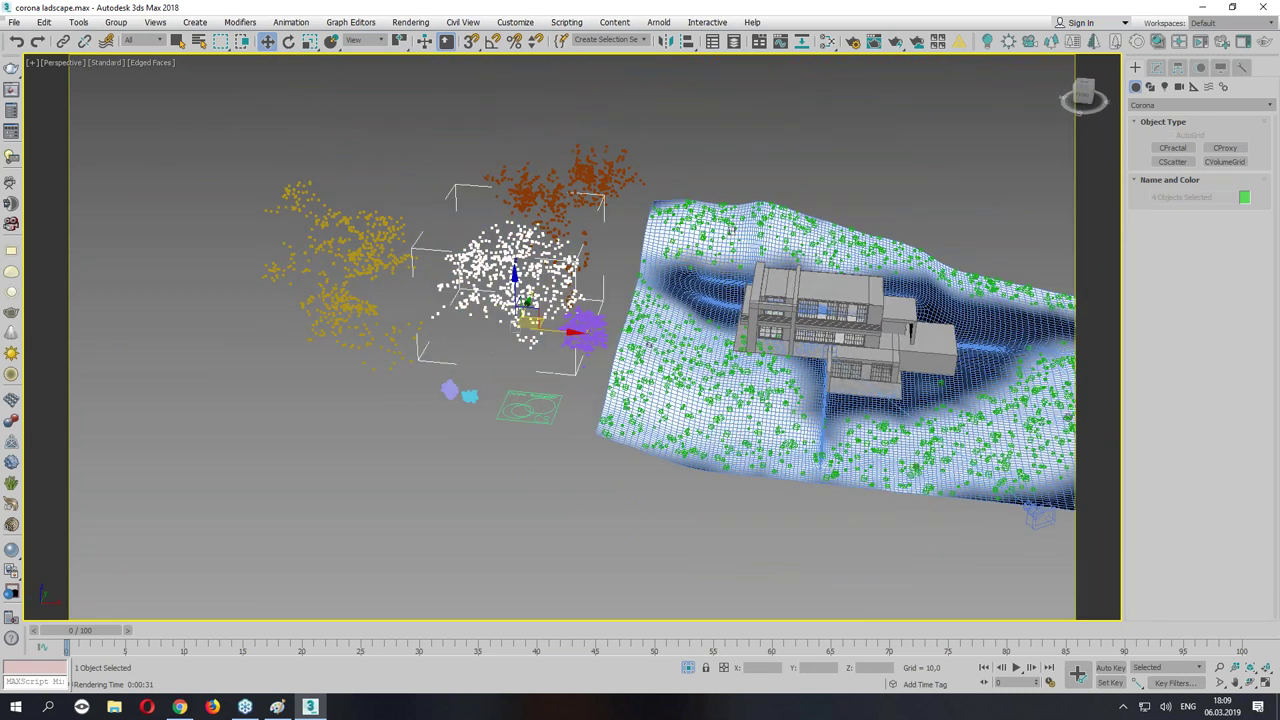
shift+drag(578, 225, 737, 238)
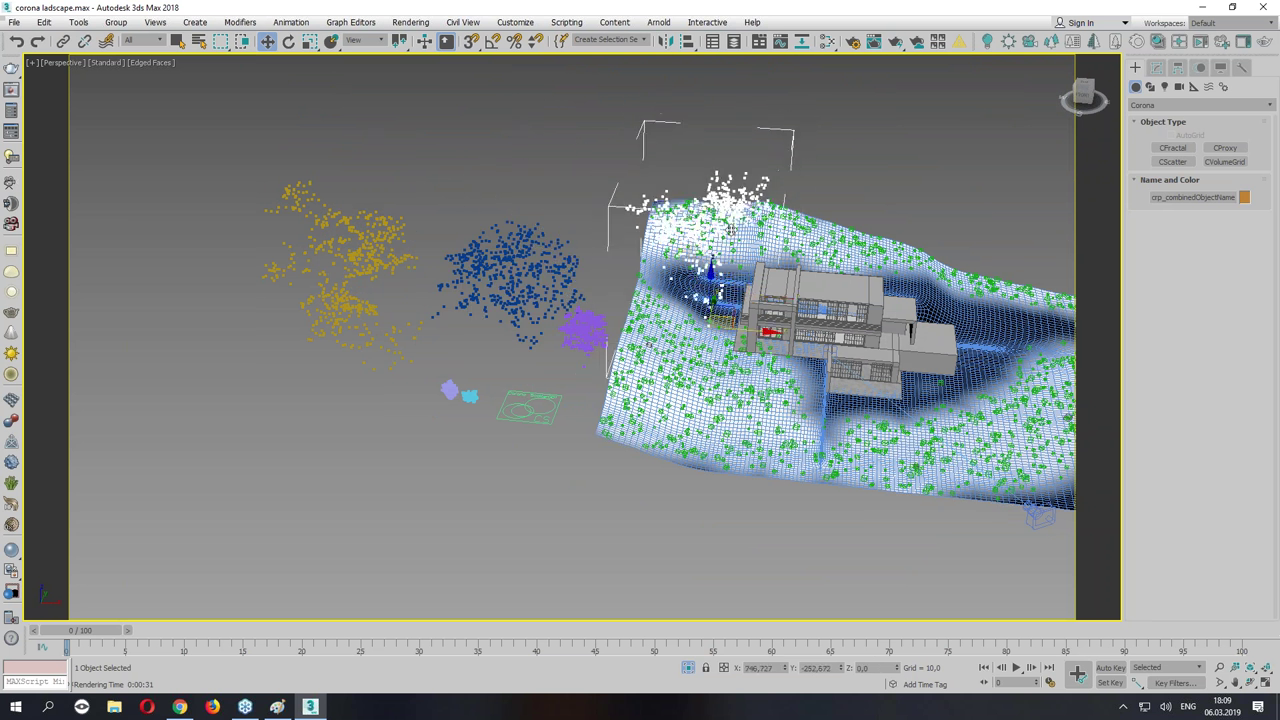
alt+middle_drag(737, 238, 700, 300)
Switch to four viewports with CoronaCamera001 and move a tree point cloud left in Top.
key(alt+w)
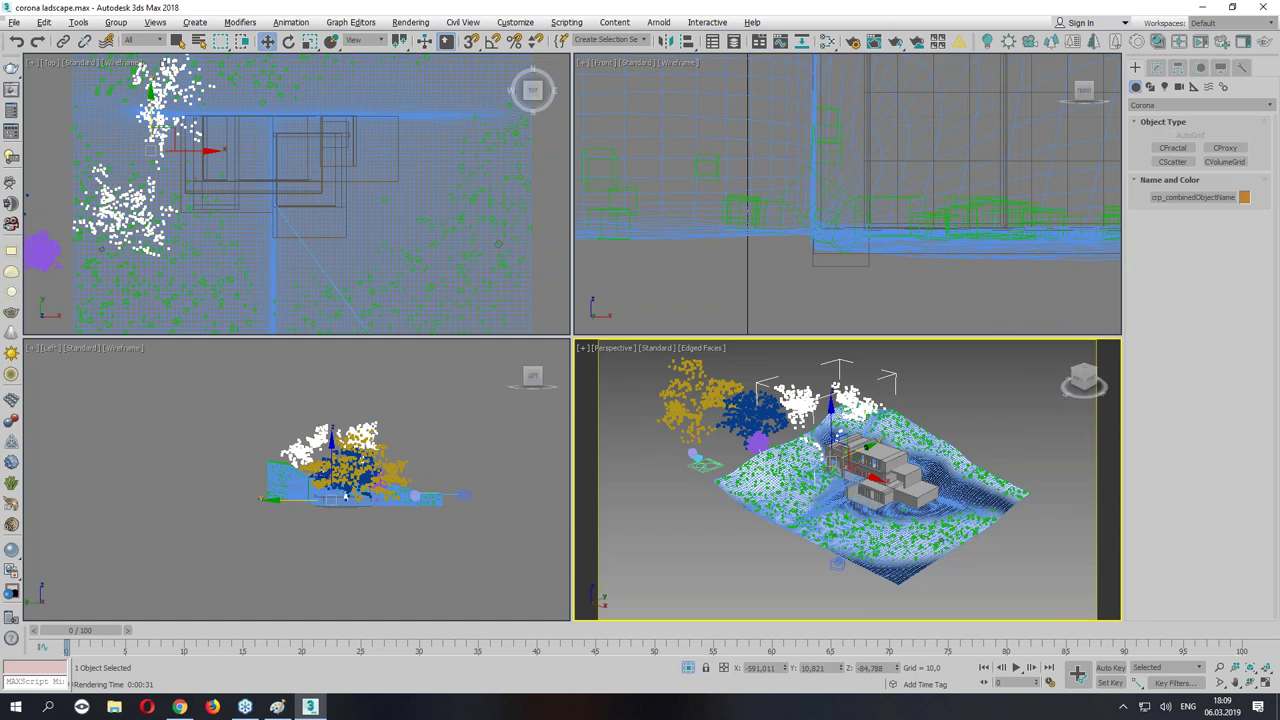
key(c)
click(367, 199)
middle_drag(238, 137, 278, 147)
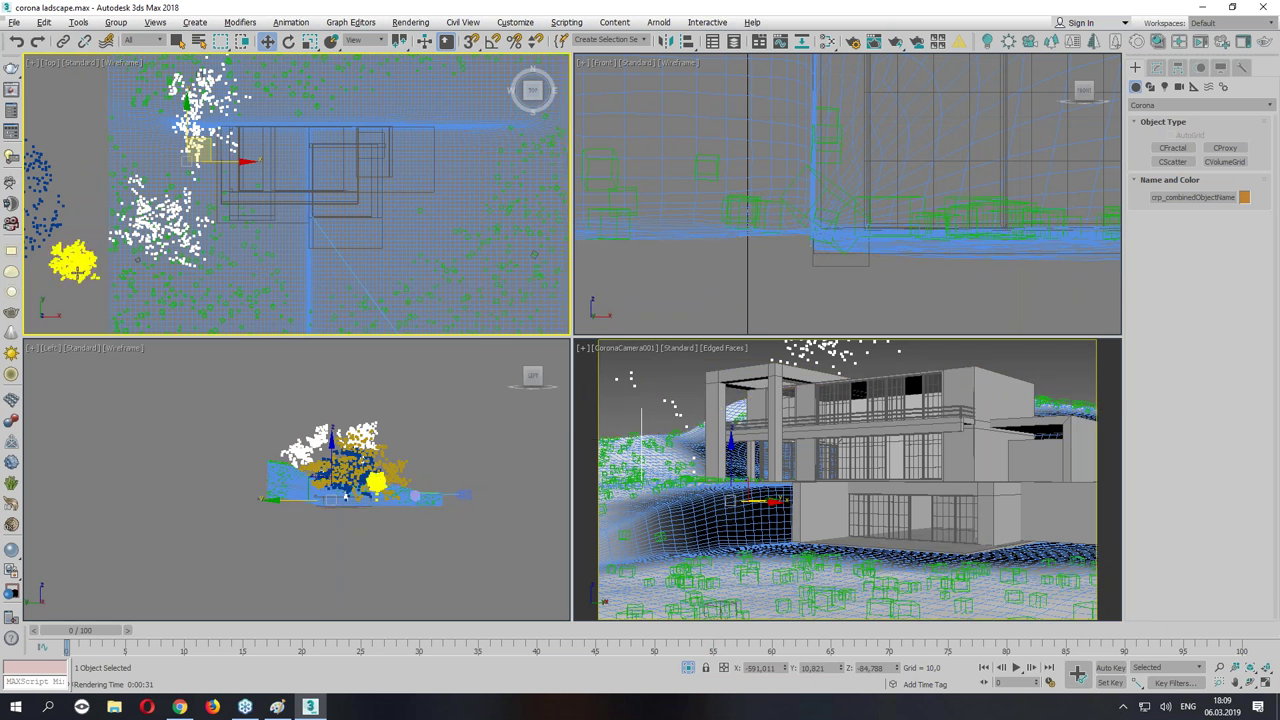
click(157, 228)
drag(157, 228, 112, 198)
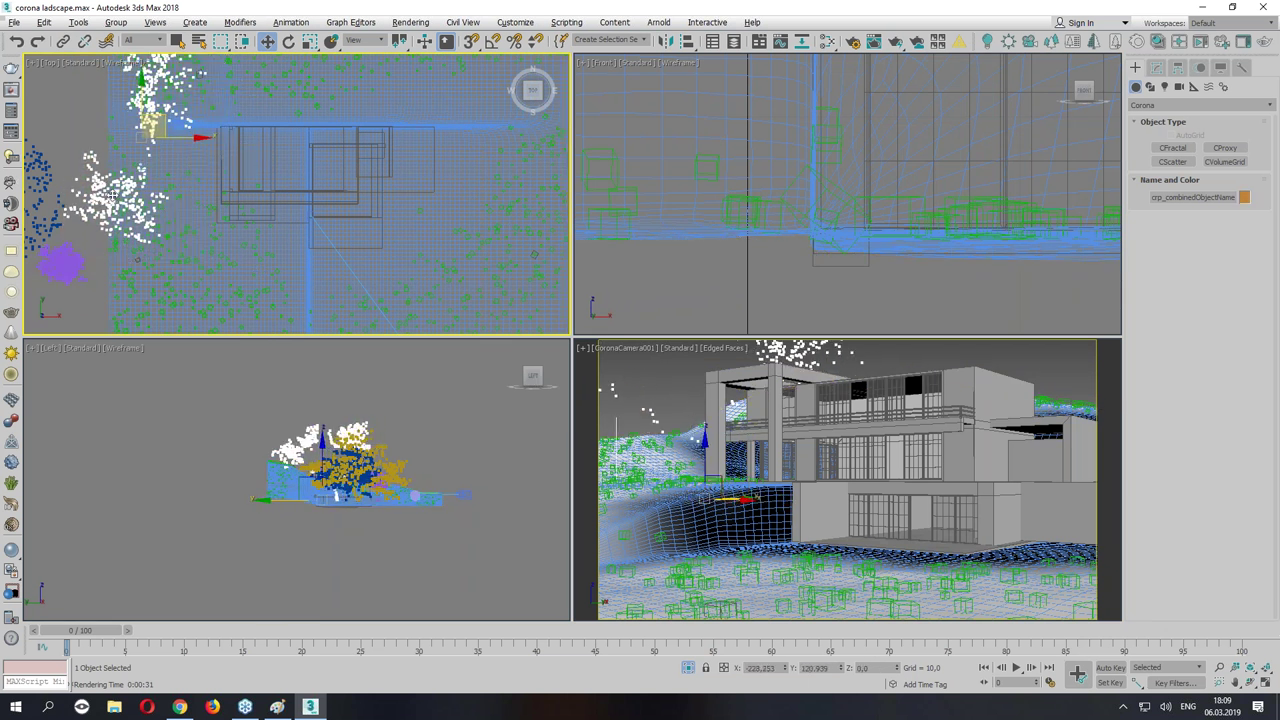
Open the selected tree proxy's CoronaProxy parameters in the Modify panel.
click(1160, 68)
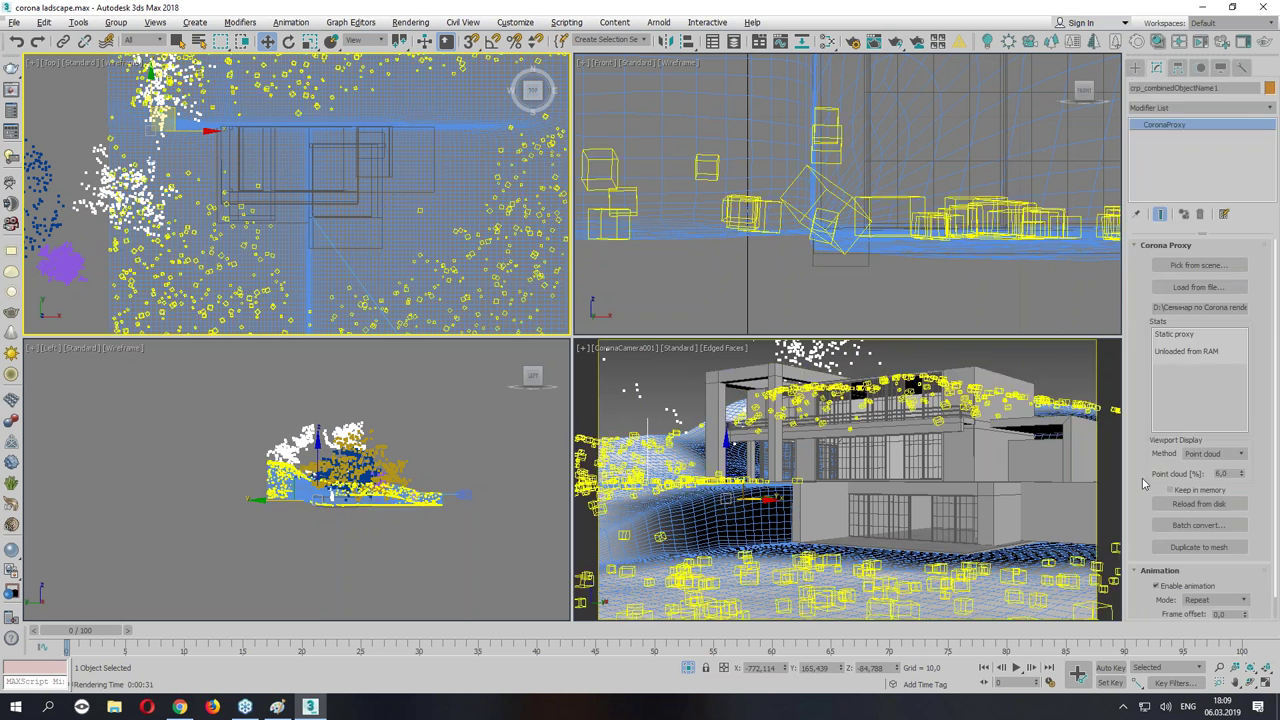
scroll(1145, 484, down, 1)
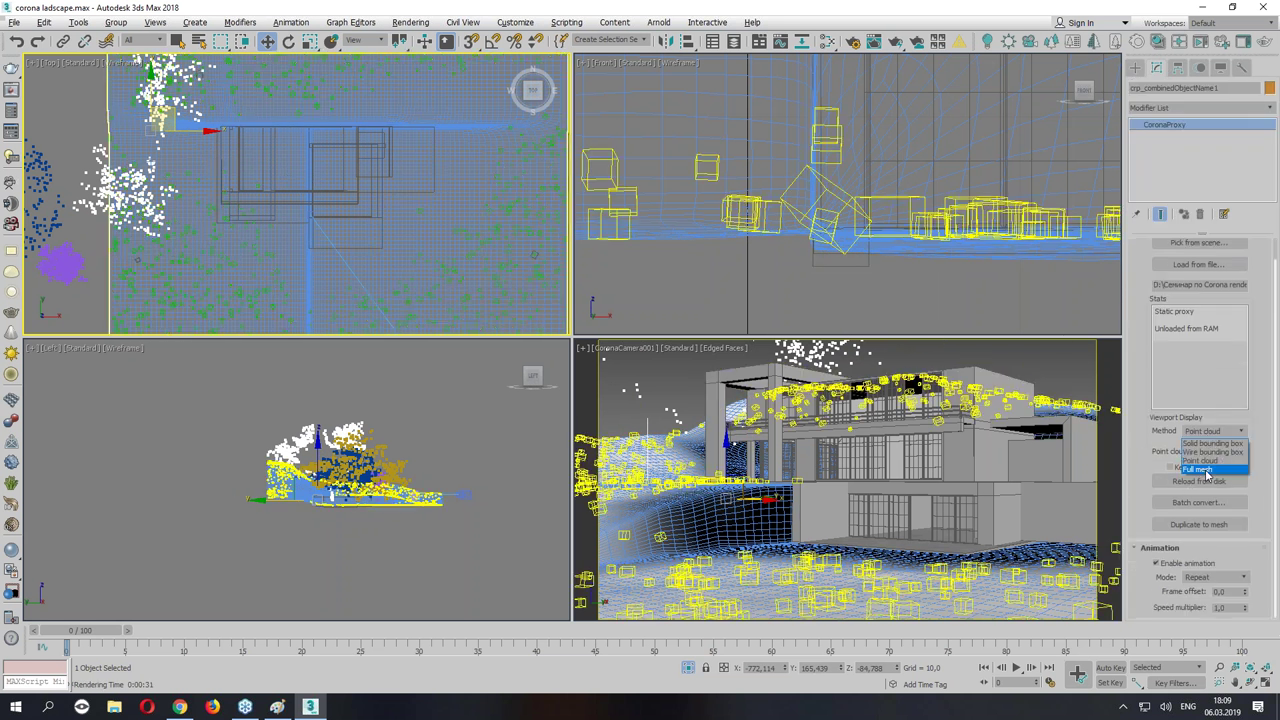
scroll(768, 170, down, 3)
scroll(768, 170, down, 3)
scroll(768, 170, down, 2)
Move the tree proxy left of the house and scale it larger.
drag(835, 200, 780, 205)
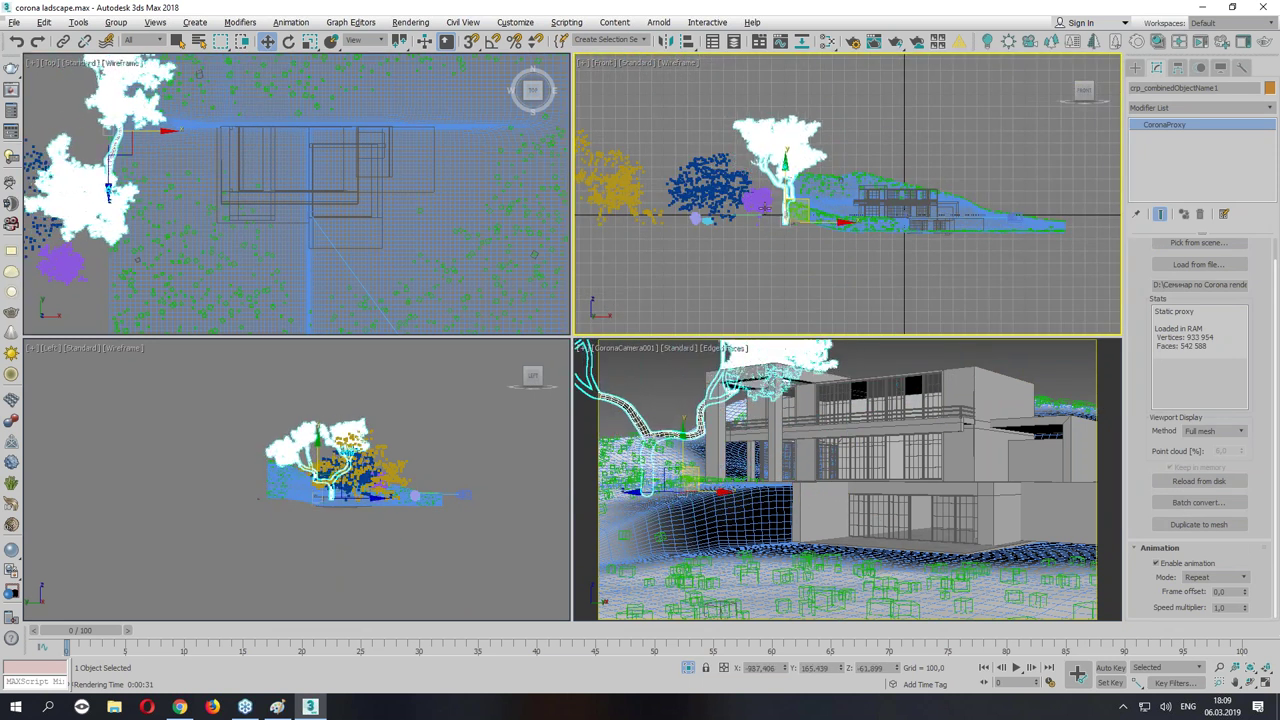
middle_drag(300, 200, 330, 215)
key(r)
mouse_move(155, 140)
mouse_down()
mouse_move(150, 125)
mouse_move(211, 162)
mouse_move(255, 300)
mouse_move(257, 268)
mouse_up()
key(w)
key(r)
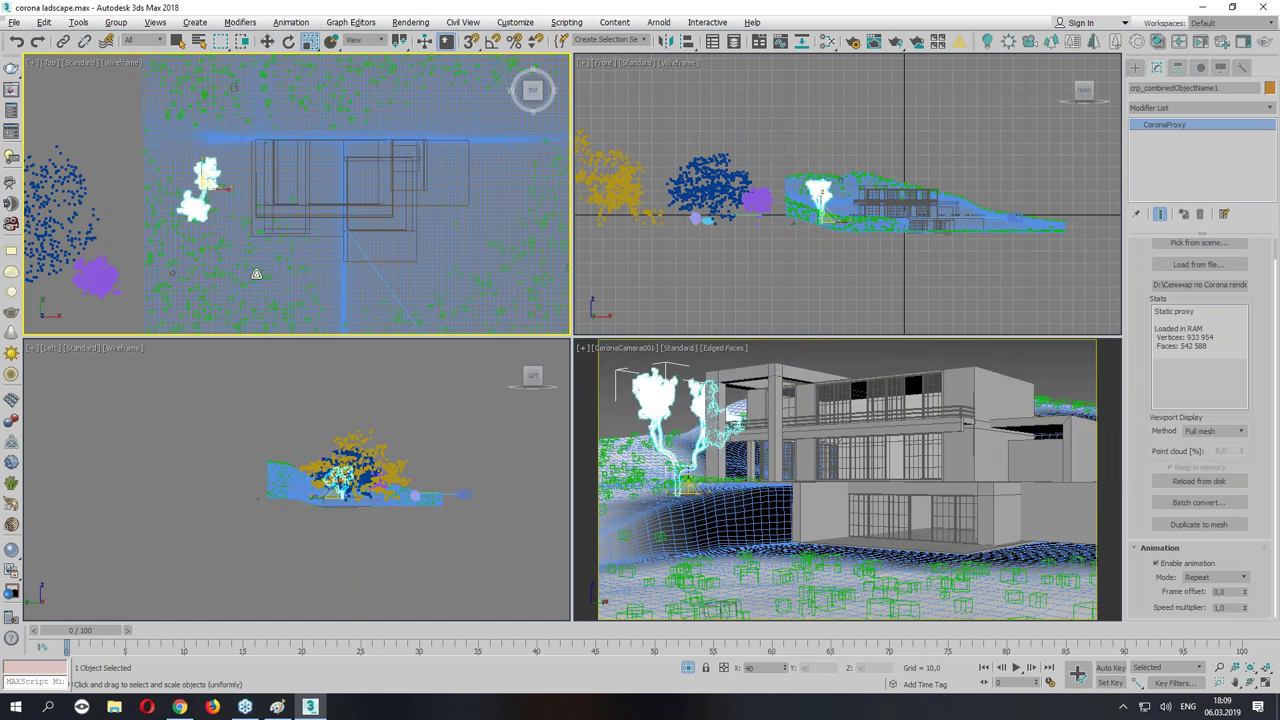
key(w)
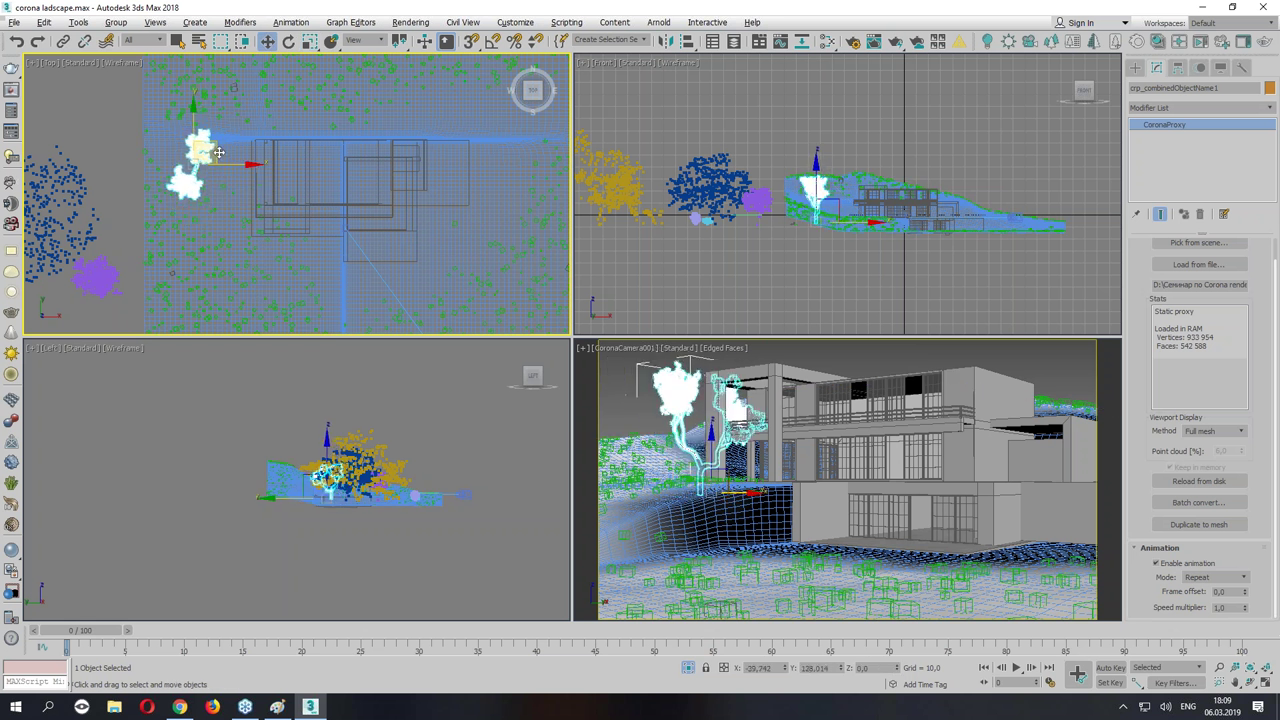
drag(228, 178, 221, 162)
Pan the Front and Top views and select the white scatter point cloud.
scroll(720, 150, up, 3)
middle_drag(720, 148, 800, 185)
scroll(927, 228, up, 2)
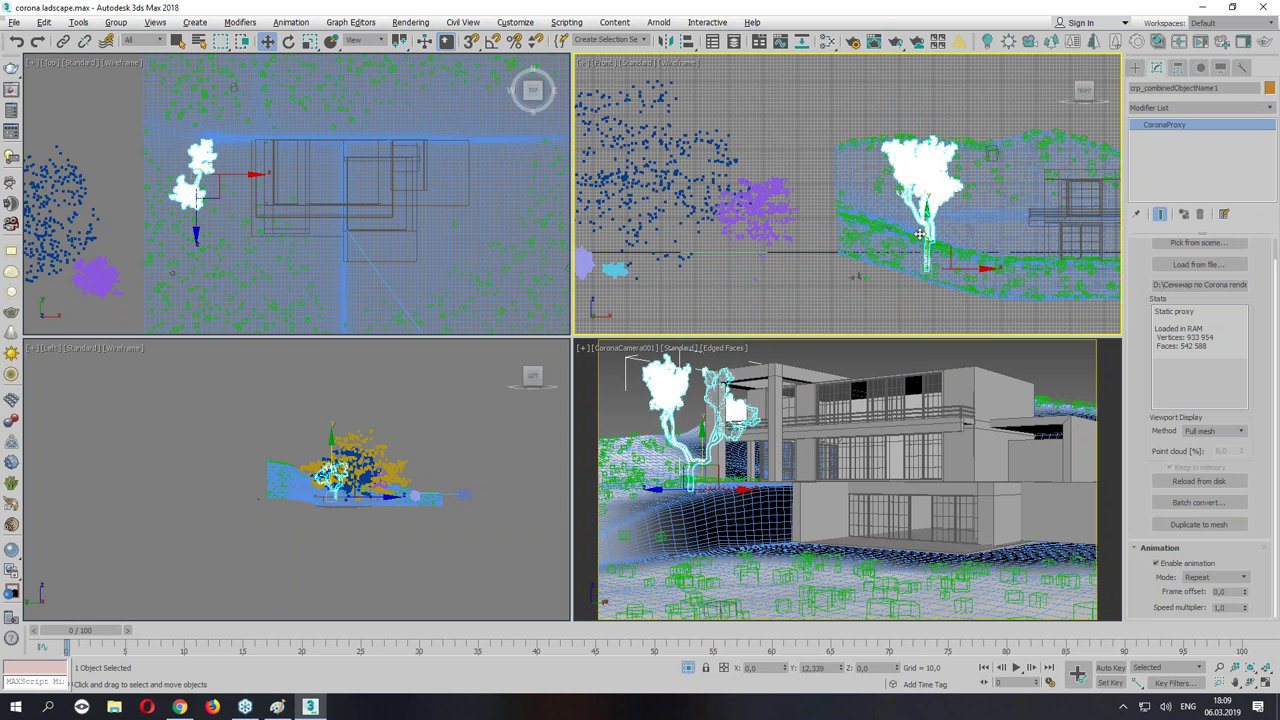
middle_drag(190, 190, 320, 175)
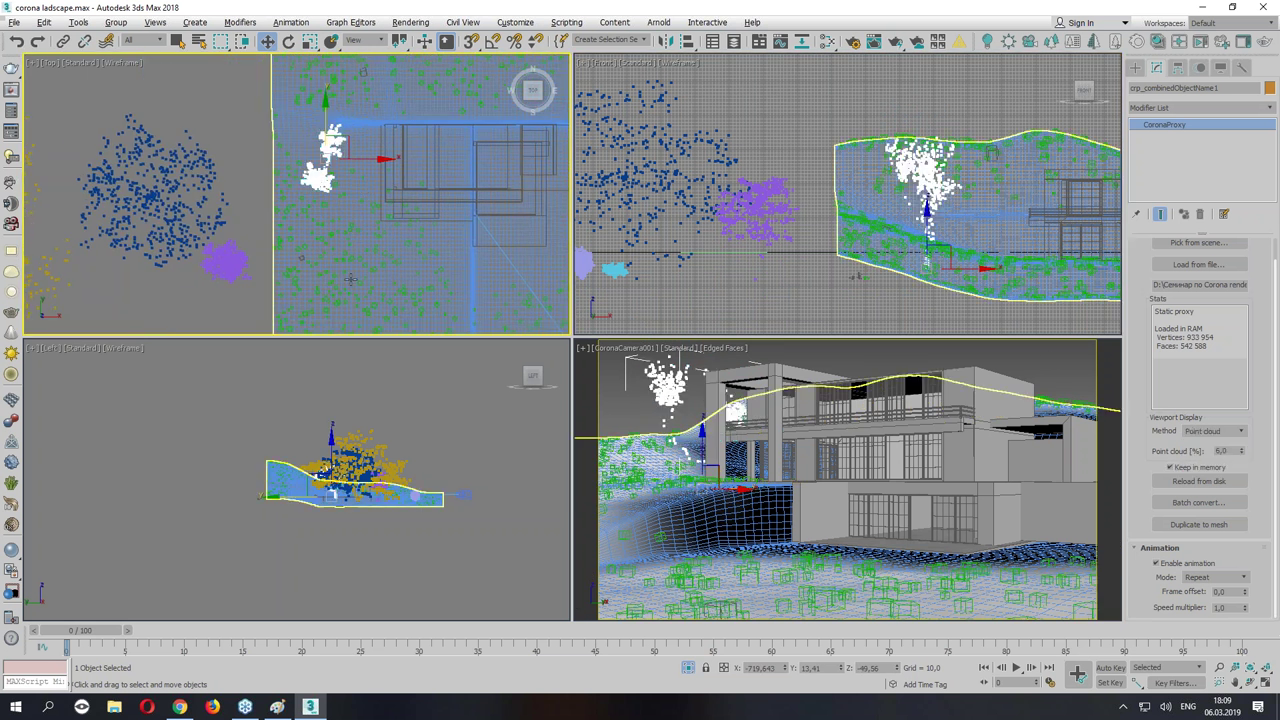
click(181, 207)
scroll(249, 183, down, 5)
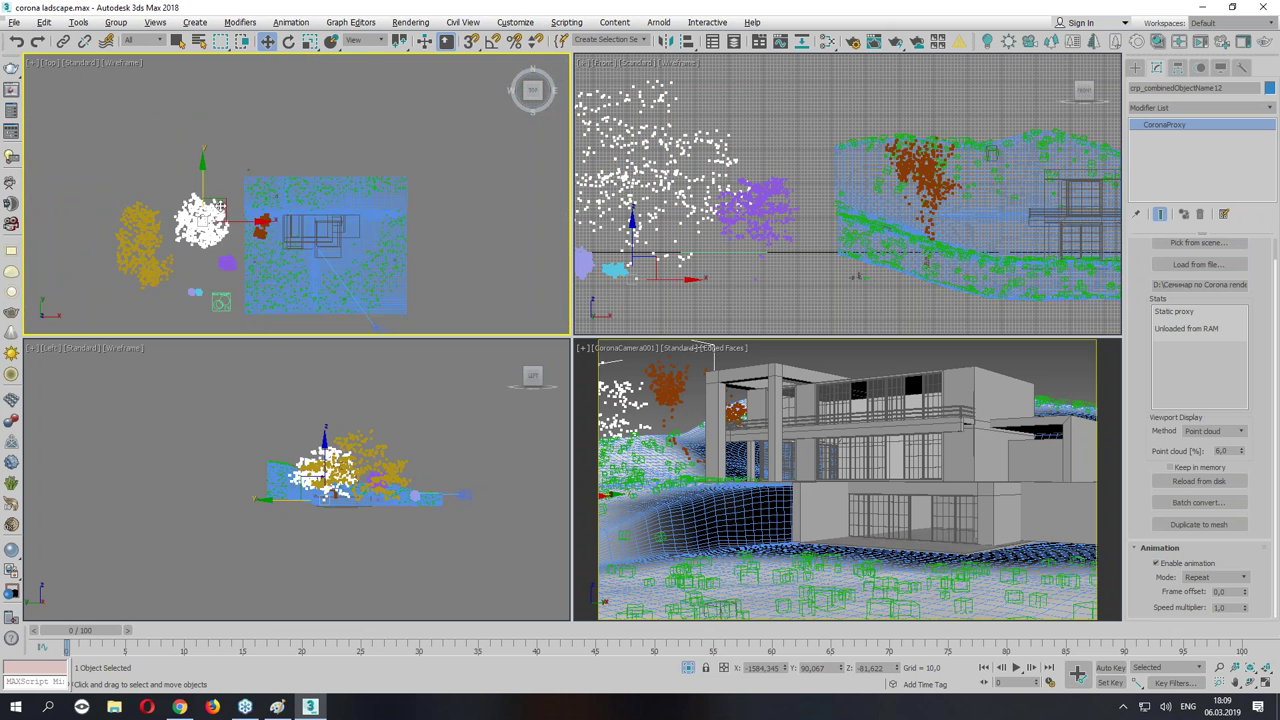
Move and raise the white proxy, then make a raised instance clone beside it.
drag(241, 201, 270, 178)
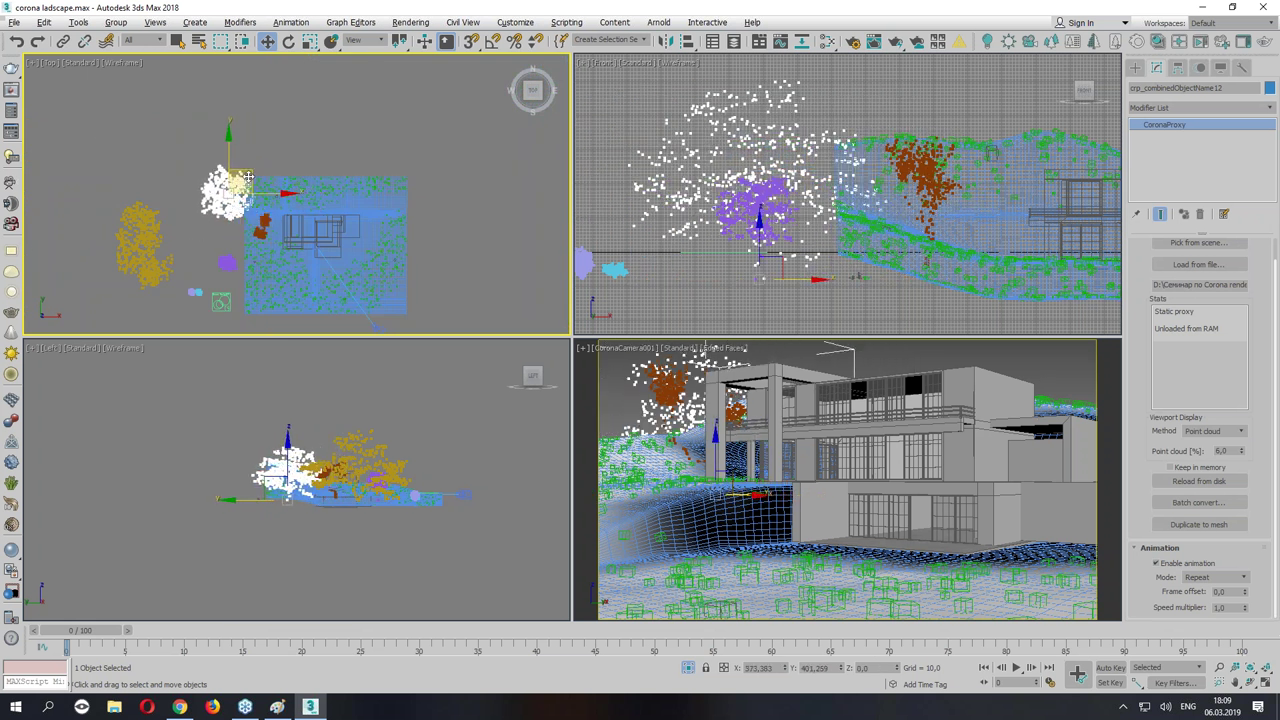
middle_drag(850, 170, 835, 205)
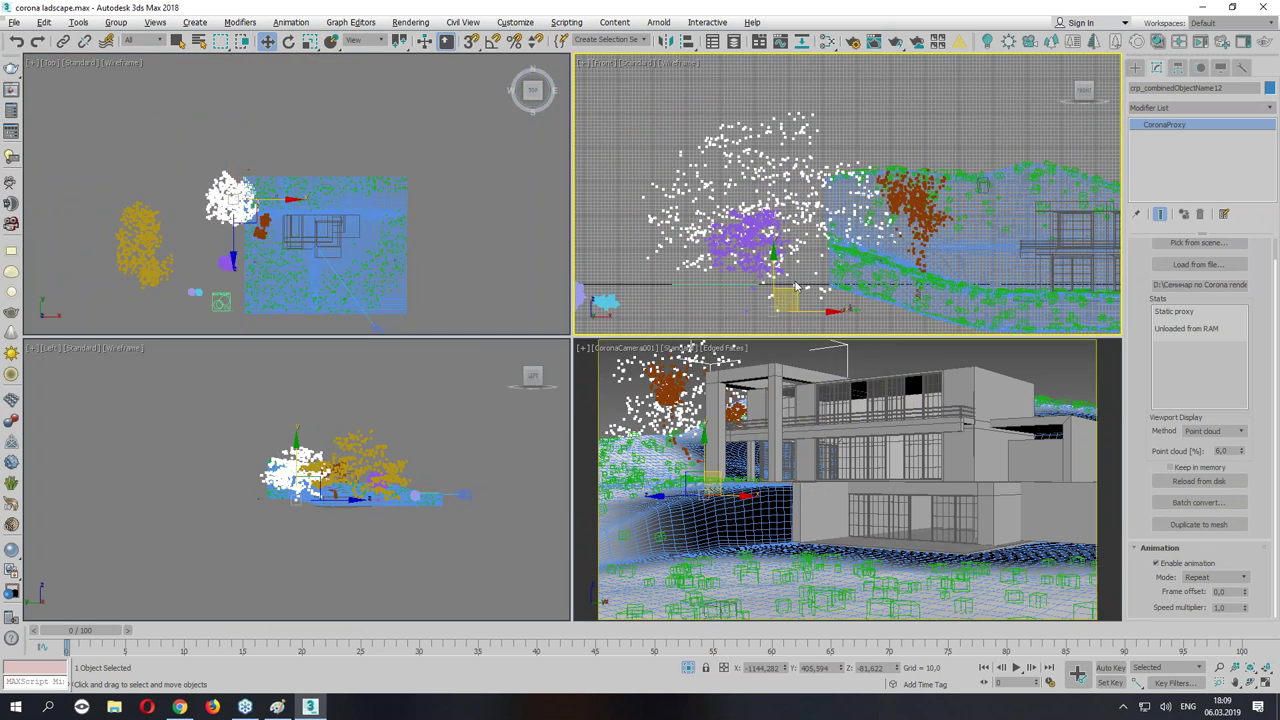
drag(796, 287, 796, 240)
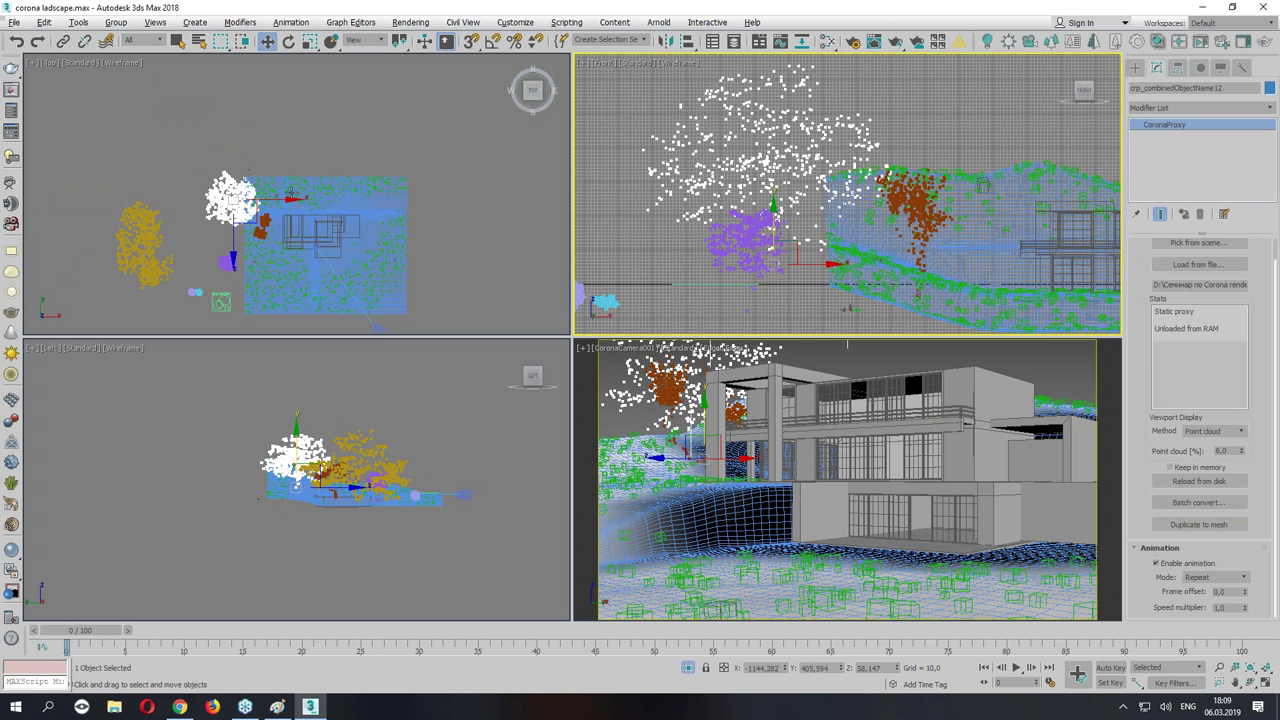
shift+drag(240, 200, 268, 165)
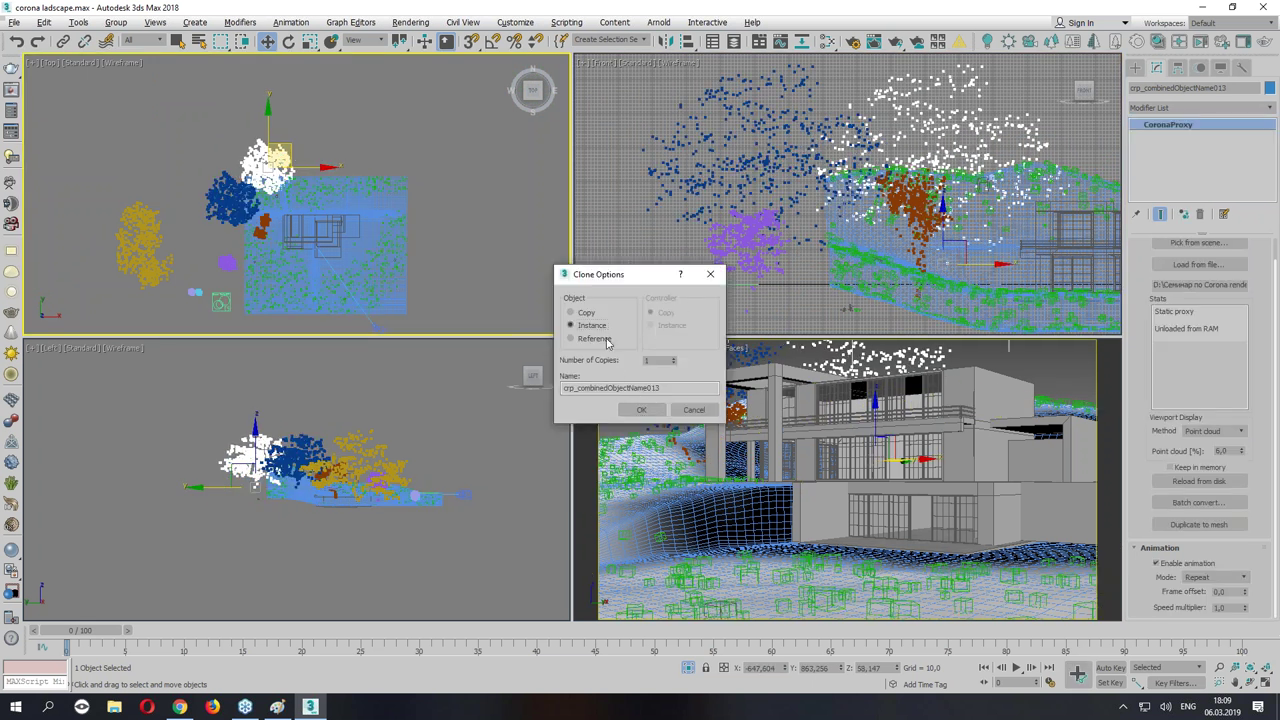
click(634, 418)
drag(950, 263, 950, 176)
Make two more instance clones of the white proxy, to the right and left.
right_click(407, 169)
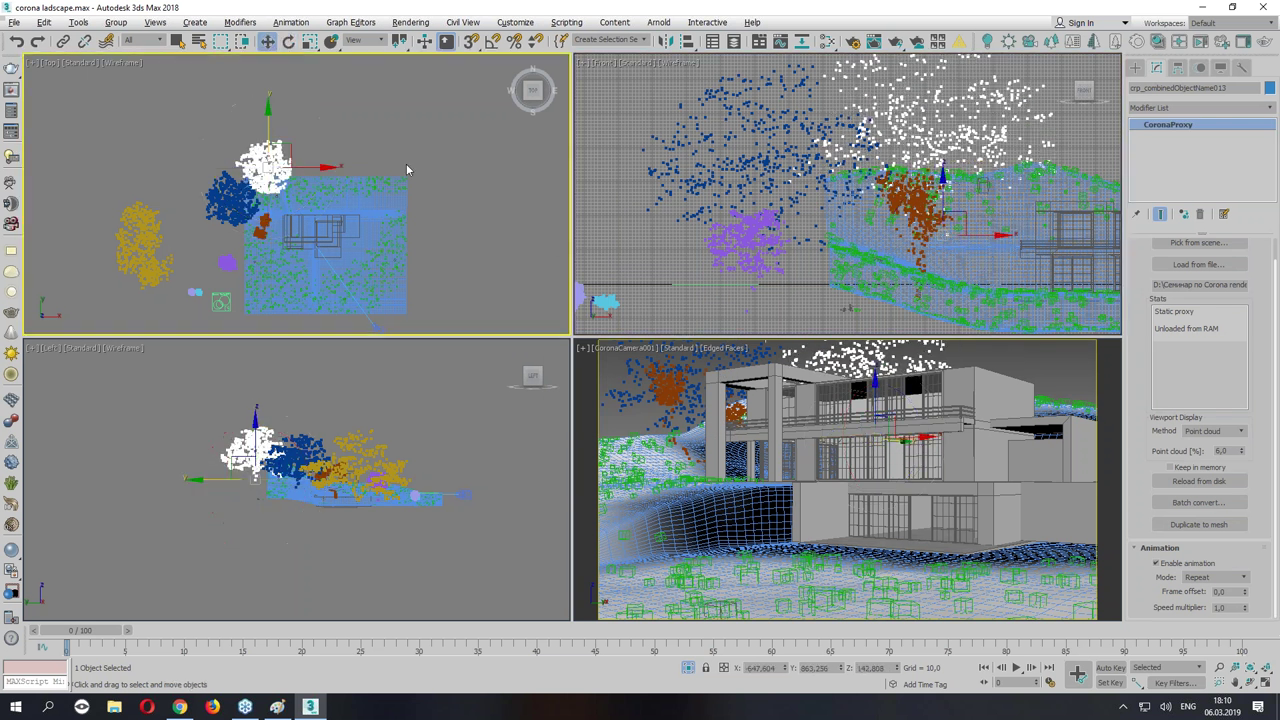
shift+drag(292, 150, 339, 146)
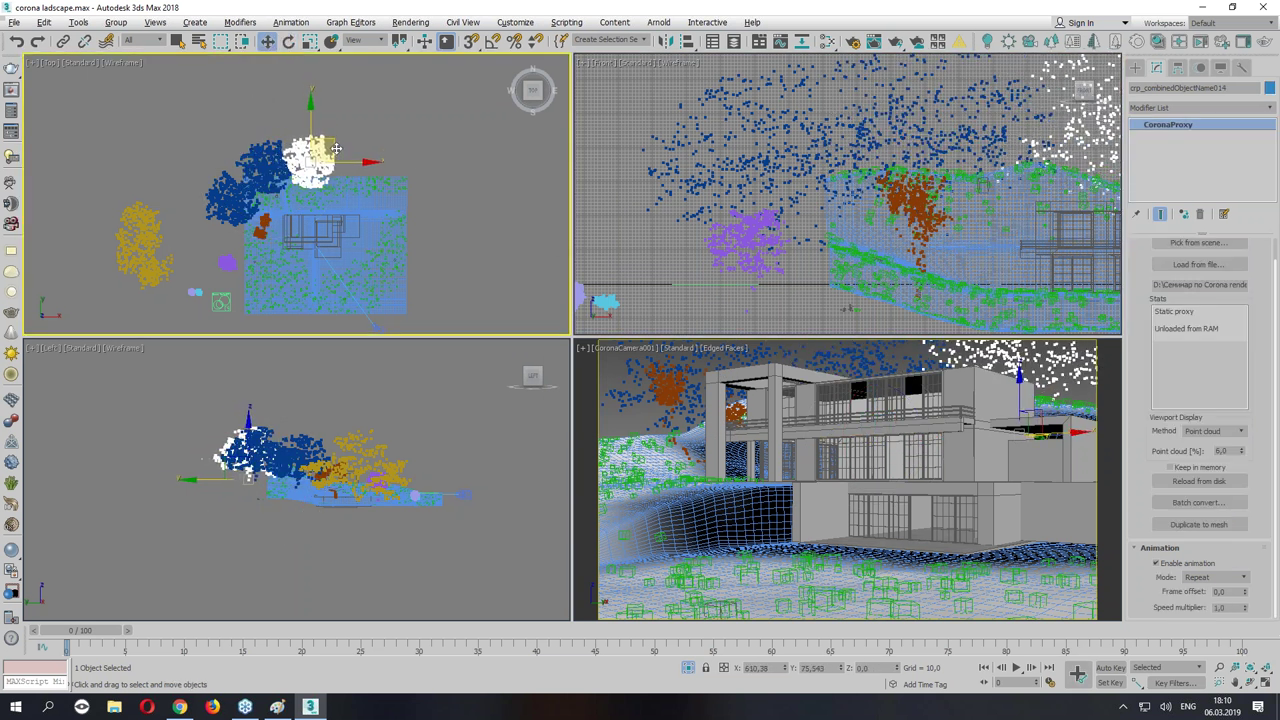
click(642, 410)
right_click(1068, 172)
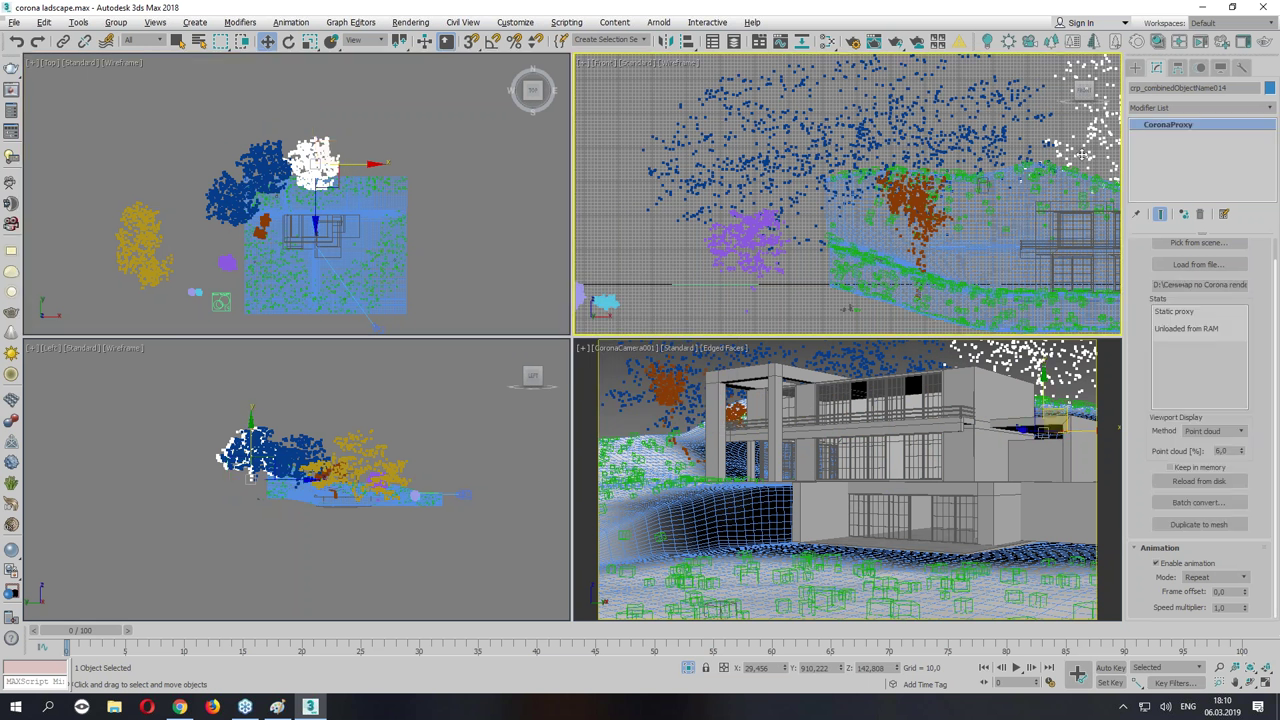
mouse_move(312, 162)
mouse_down()
mouse_move(232, 180)
mouse_move(226, 208)
mouse_up()
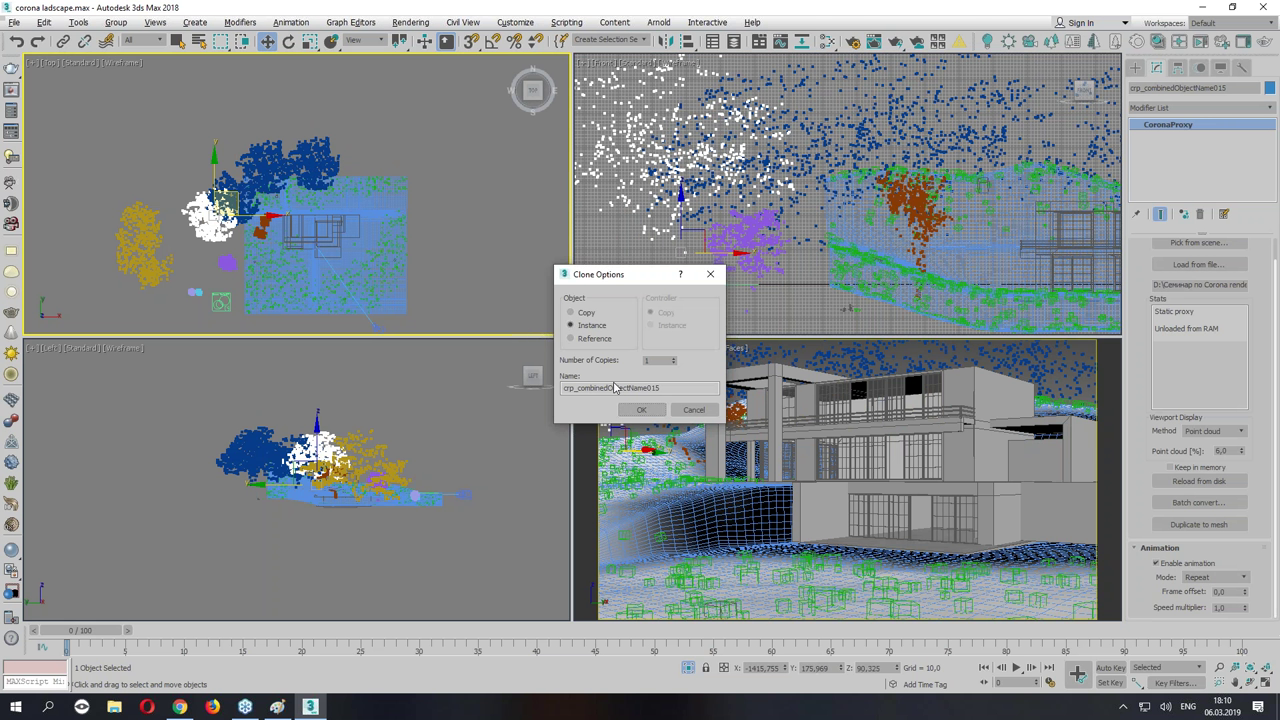
click(640, 411)
Move the newest clone and rotate it for variety.
click(657, 234)
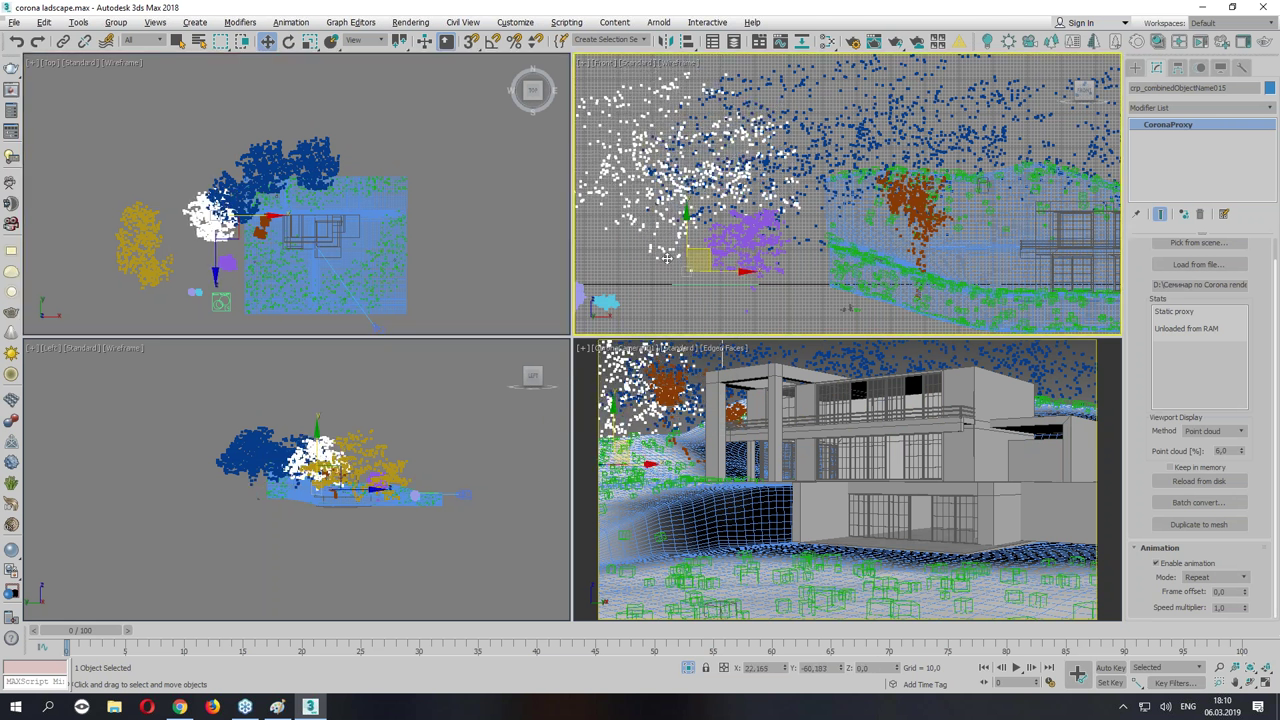
mouse_move(256, 224)
mouse_down()
mouse_move(161, 229)
mouse_move(258, 172)
mouse_up()
key(e)
drag(258, 128, 242, 150)
key(w)
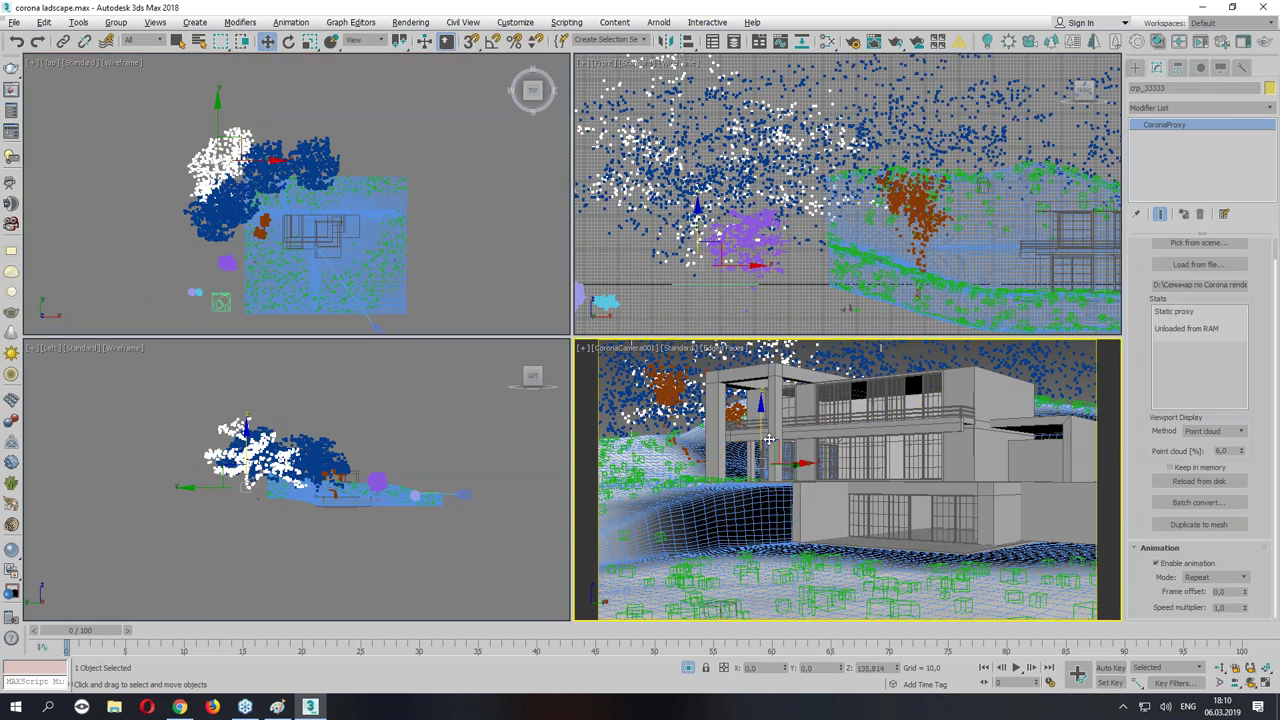
Select the purple tree proxy and move it beside the orange tree.
click(197, 267)
click(228, 263)
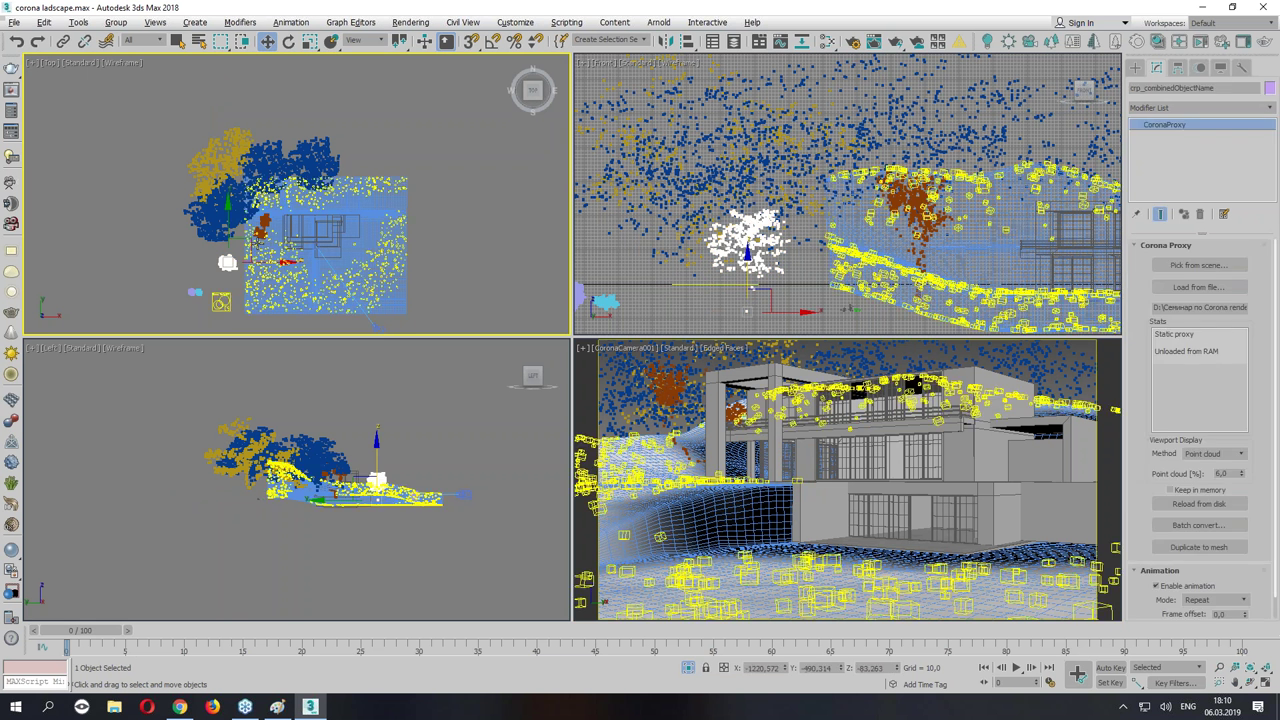
mouse_move(256, 249)
mouse_down()
mouse_move(293, 226)
mouse_move(308, 240)
mouse_up()
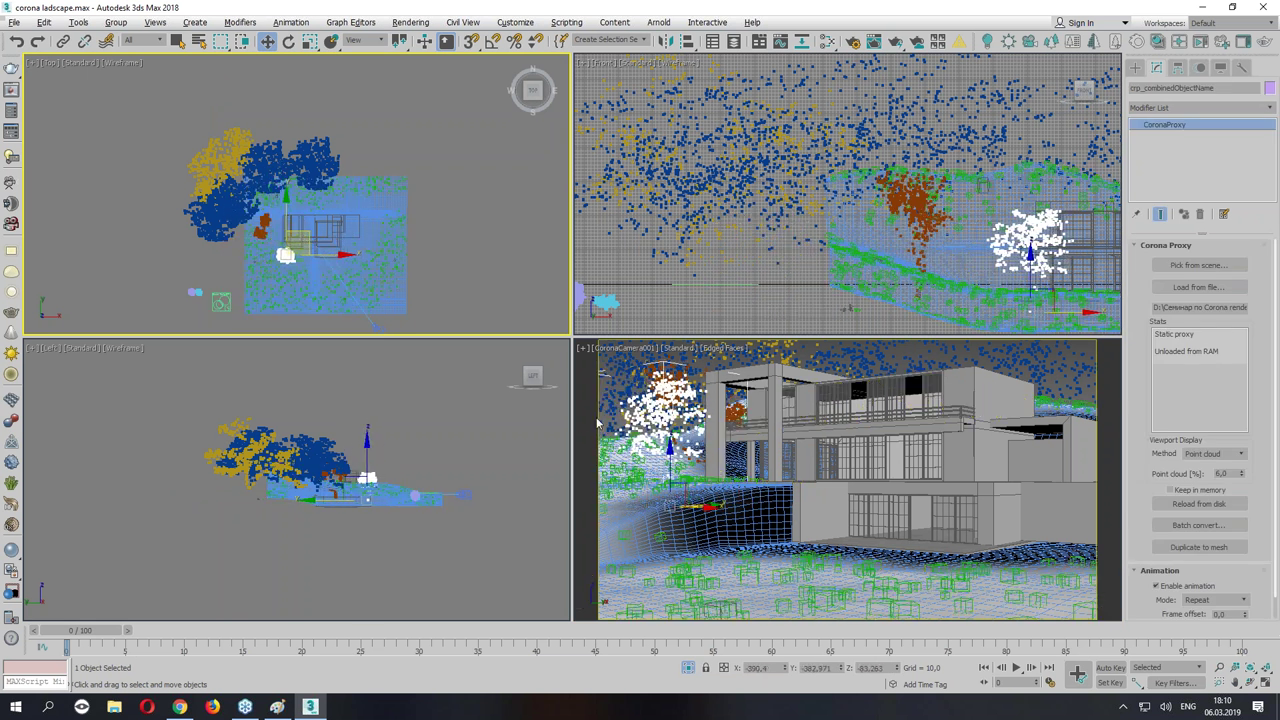
Clone the tree to the right, lower it to the ground, shrink it and place it in front of the house.
key(alt+w)
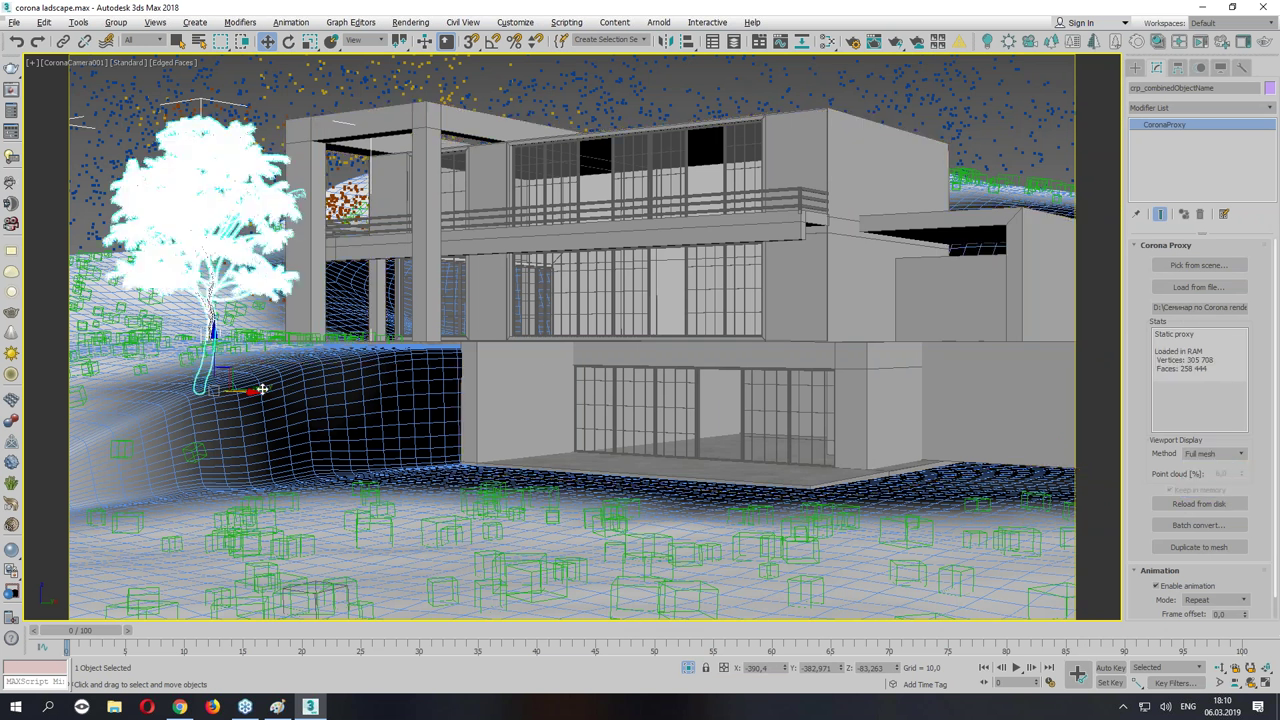
drag(254, 391, 183, 322)
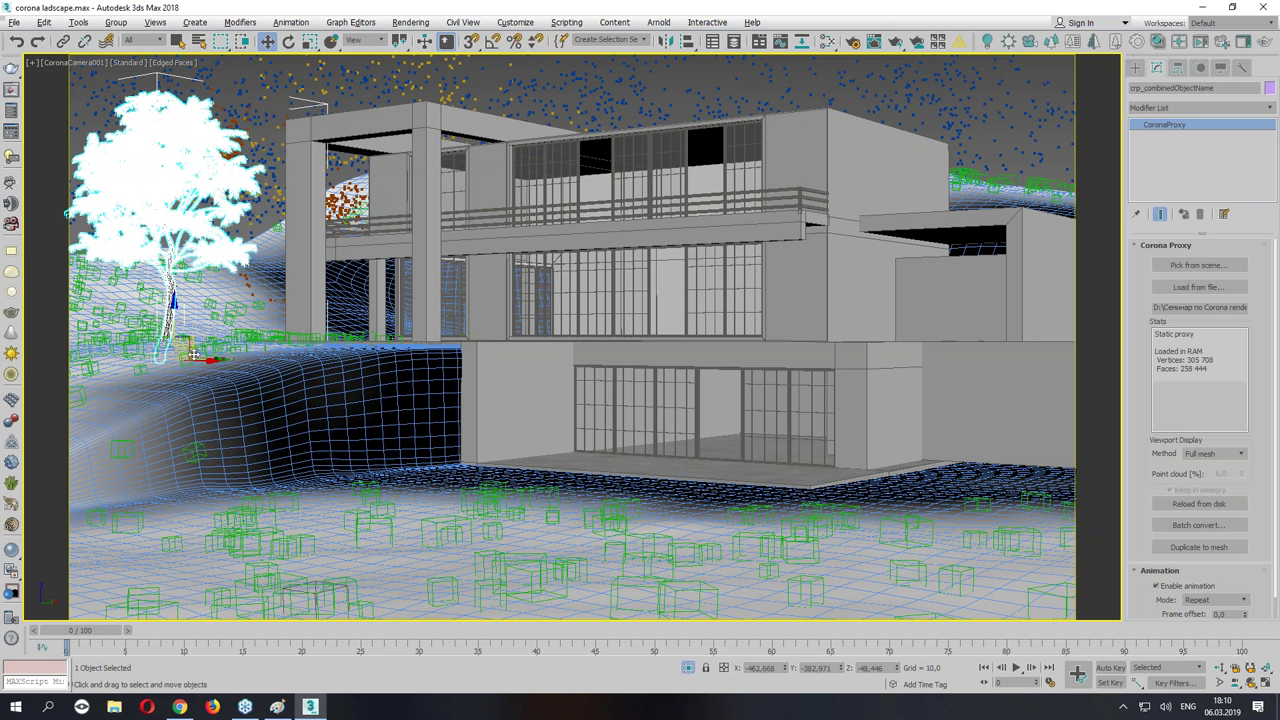
shift+drag(200, 362, 900, 370)
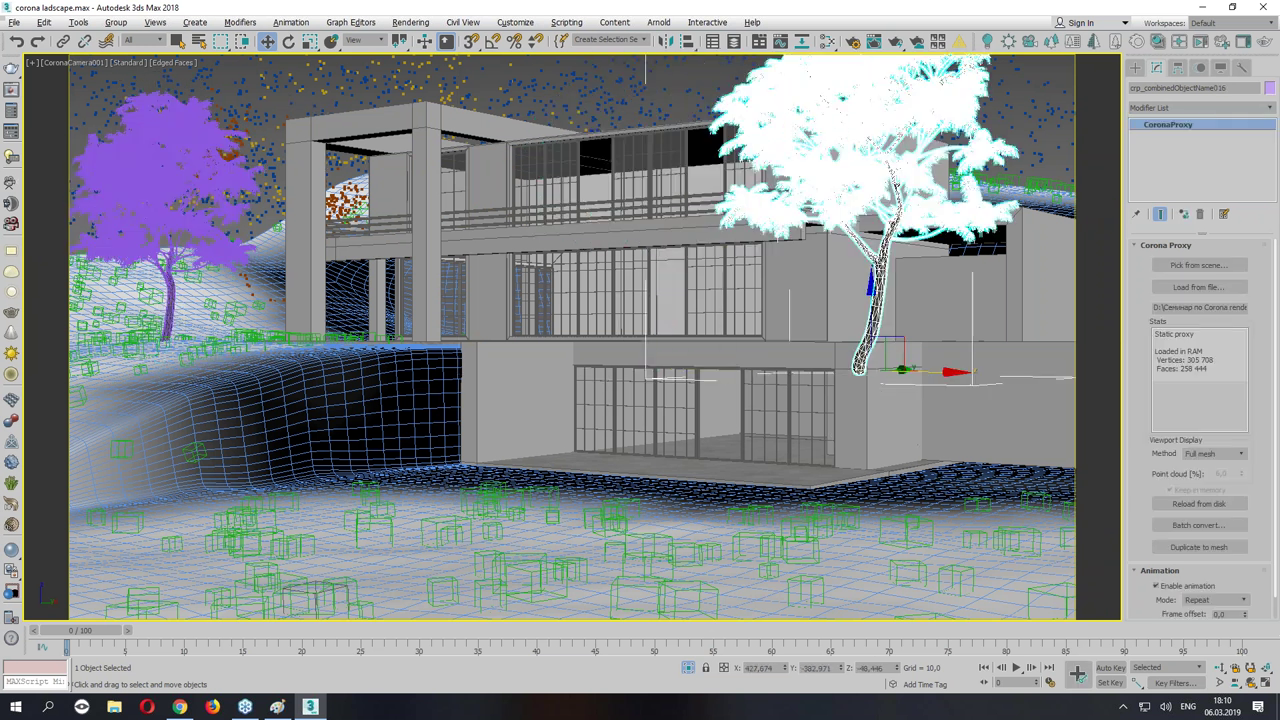
click(645, 408)
mouse_move(890, 325)
mouse_down()
mouse_move(884, 510)
mouse_move(760, 545)
mouse_up()
key(e)
key(r)
mouse_move(880, 495)
mouse_down()
mouse_move(890, 518)
mouse_move(871, 475)
mouse_up()
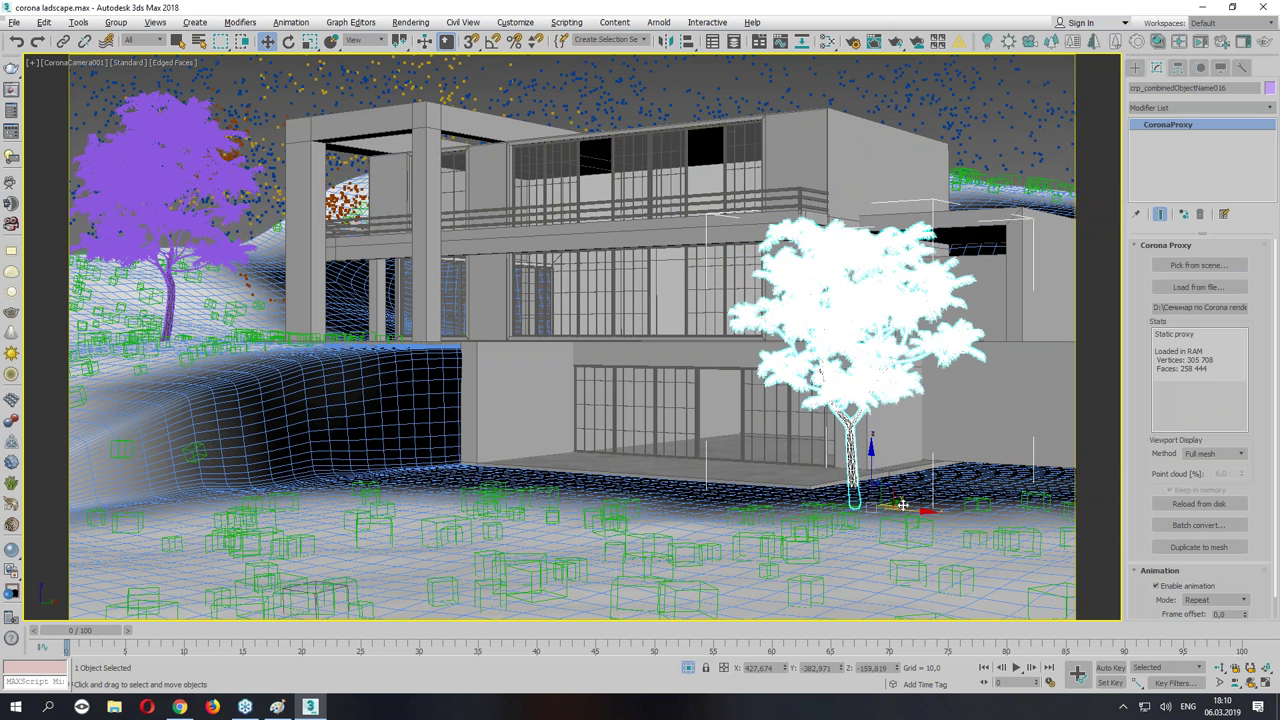
drag(902, 498, 1068, 505)
In the Top view, shift the cyan tree up-right and move another tree proxy below the purple tree.
key(alt+w)
middle_click(180, 331)
key(alt+w)
scroll(469, 498, up, 5)
scroll(442, 457, down, 1)
drag(443, 478, 531, 442)
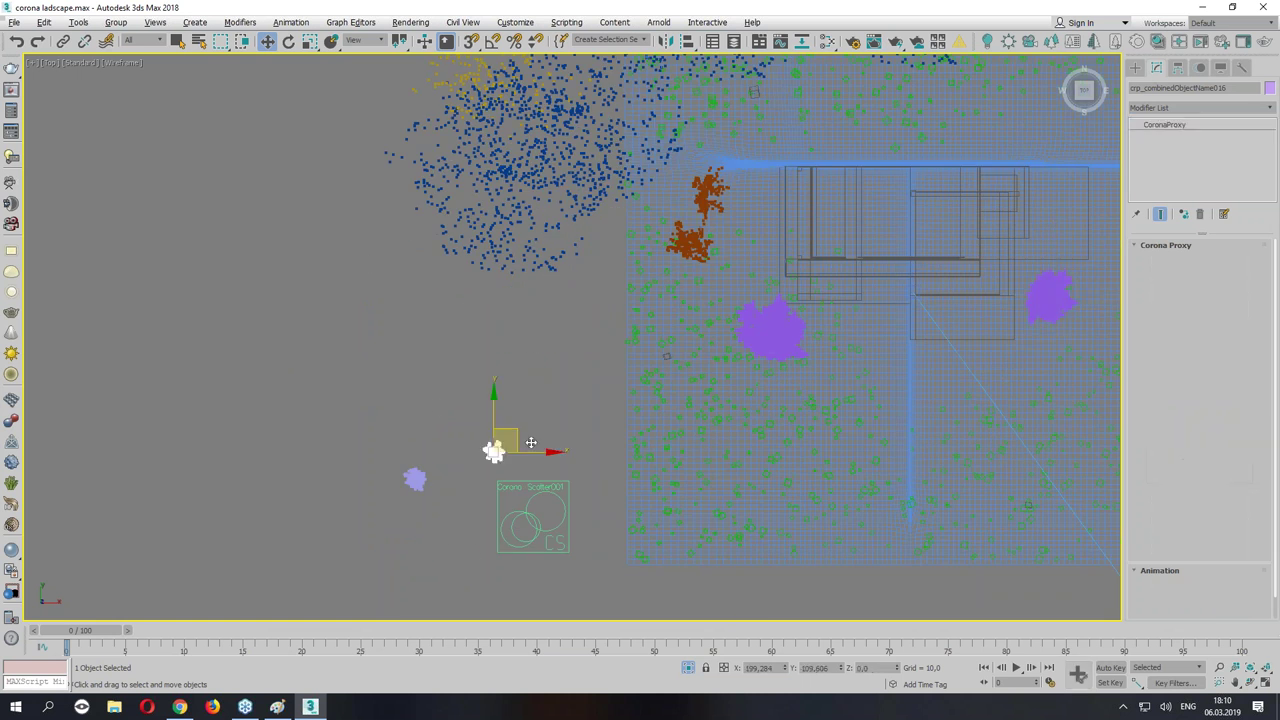
mouse_move(740, 338)
mouse_down()
mouse_move(797, 377)
mouse_move(770, 372)
mouse_up()
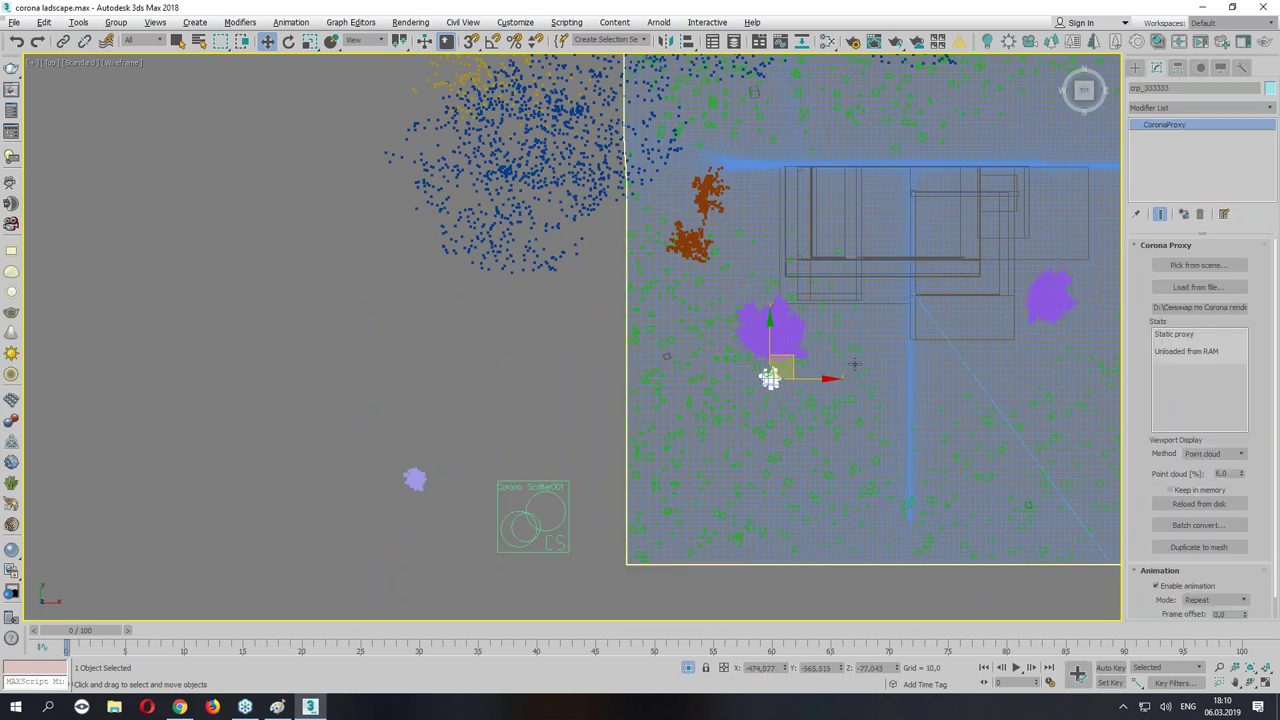
Raise the plant proxy in the Front view and move it beside the left tree in the Top view.
key(alt+w)
middle_click(770, 372)
key(alt+w)
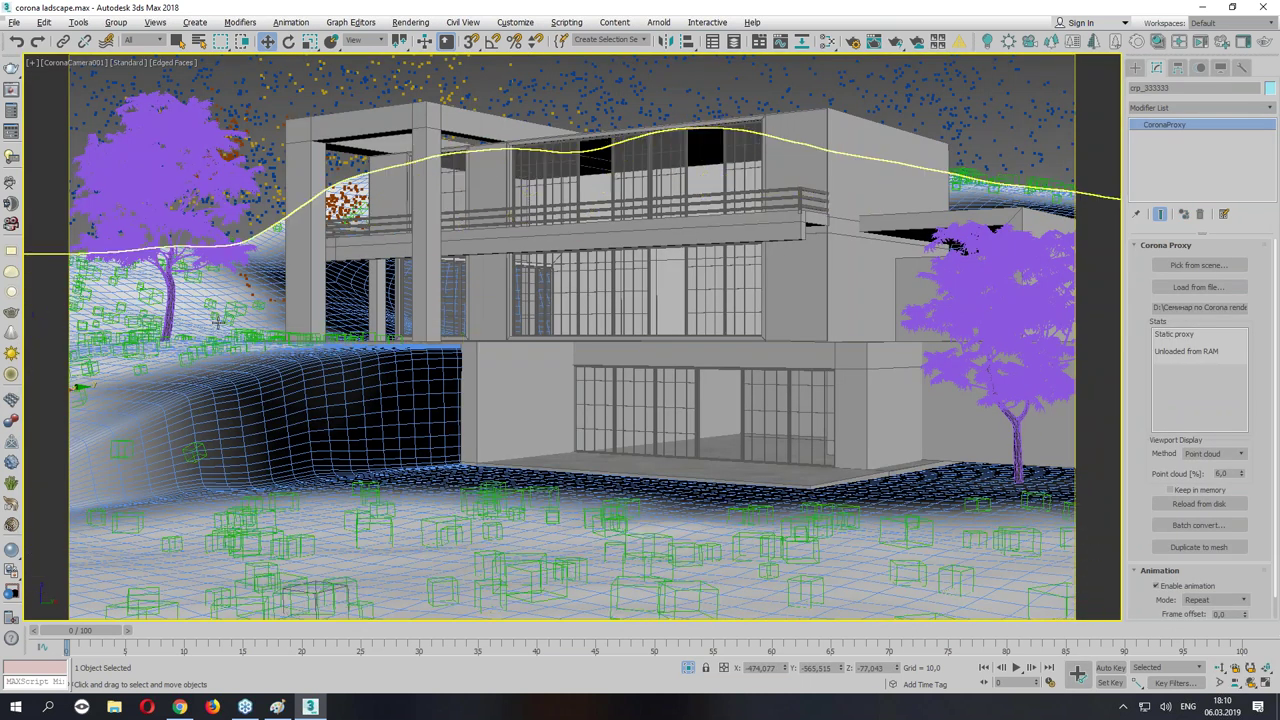
key(alt+w)
scroll(912, 240, up, 3)
scroll(912, 240, up, 3)
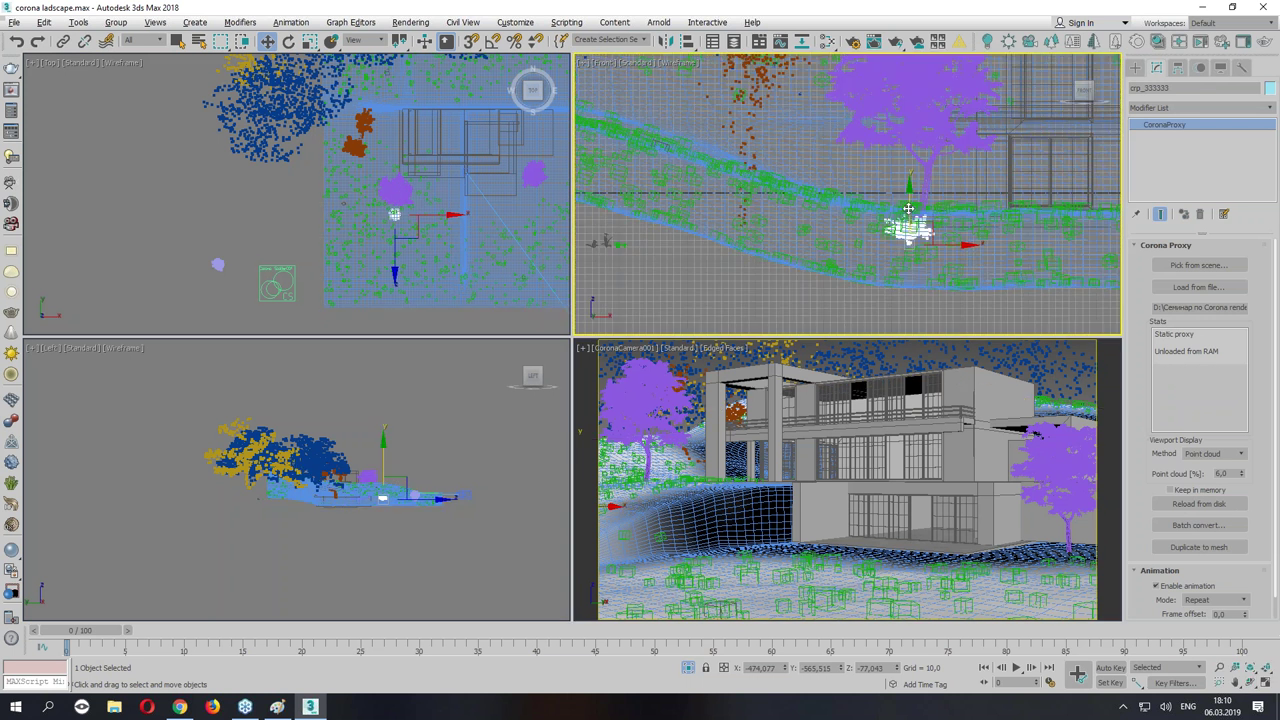
drag(908, 208, 908, 158)
right_click(418, 204)
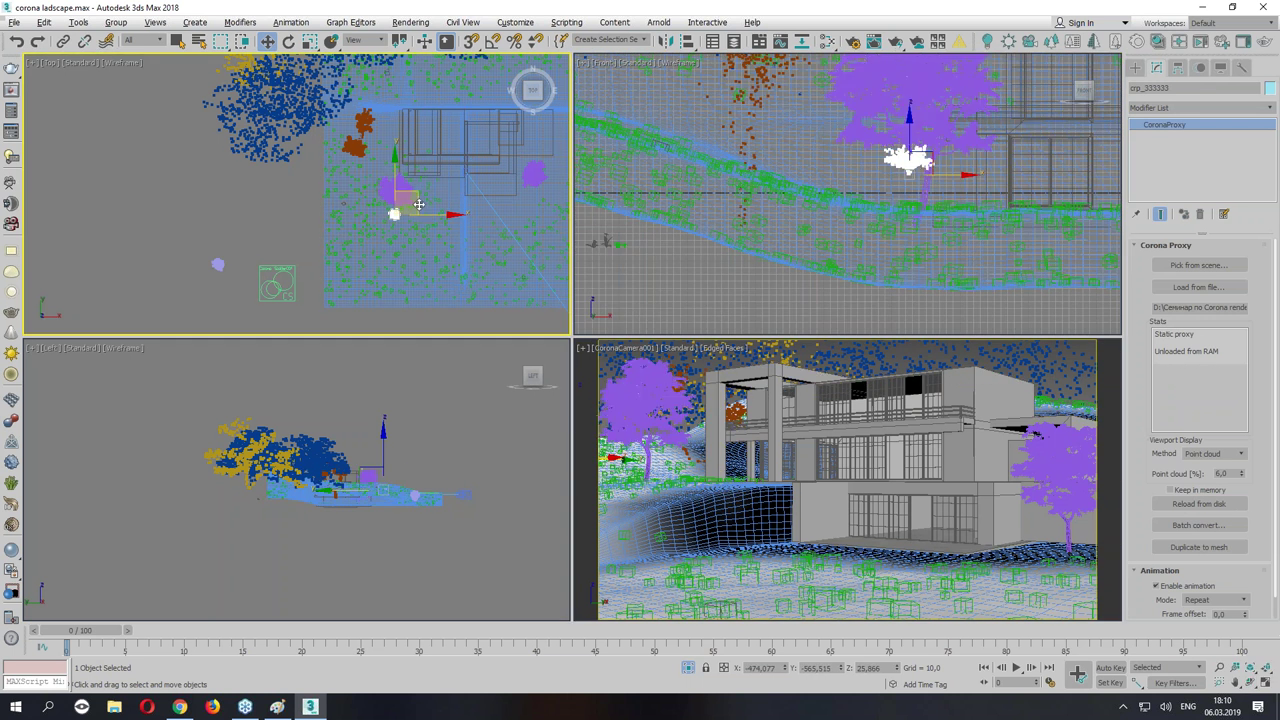
drag(418, 204, 414, 160)
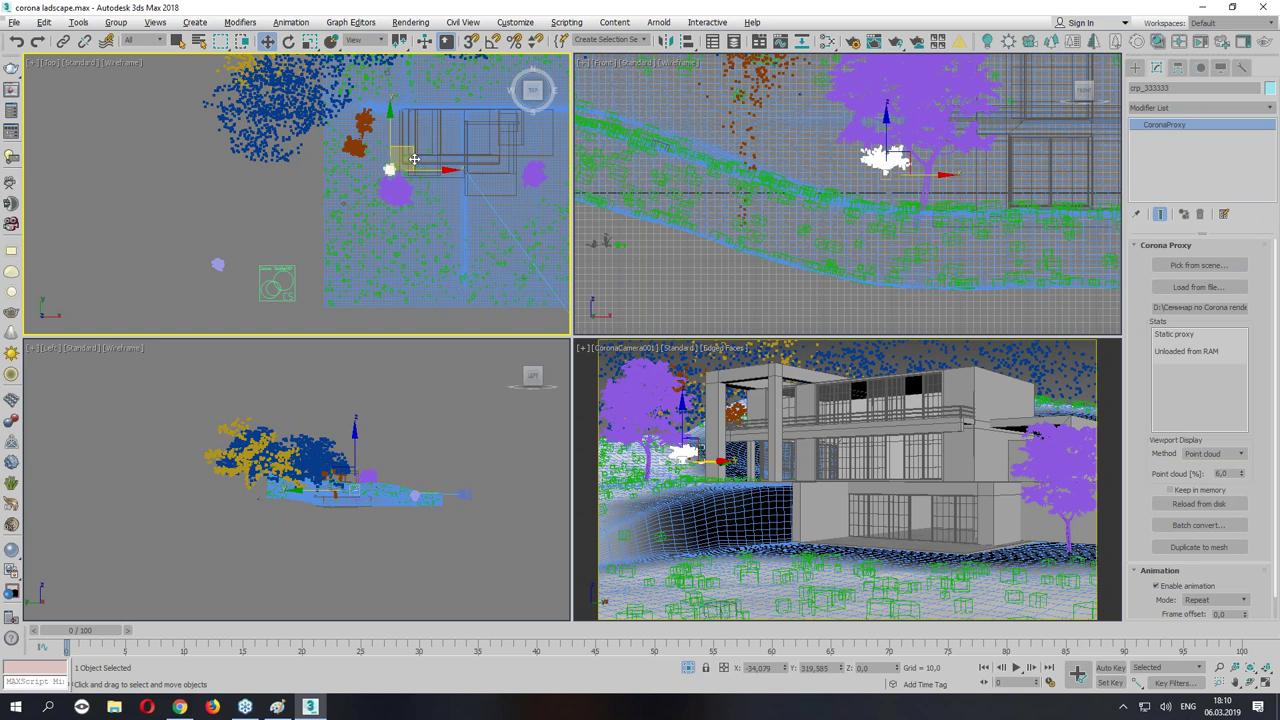
Display the proxy as its Full mesh palm and make two instanced palm copies to the left.
right_click(705, 430)
key(alt+w)
key(z)
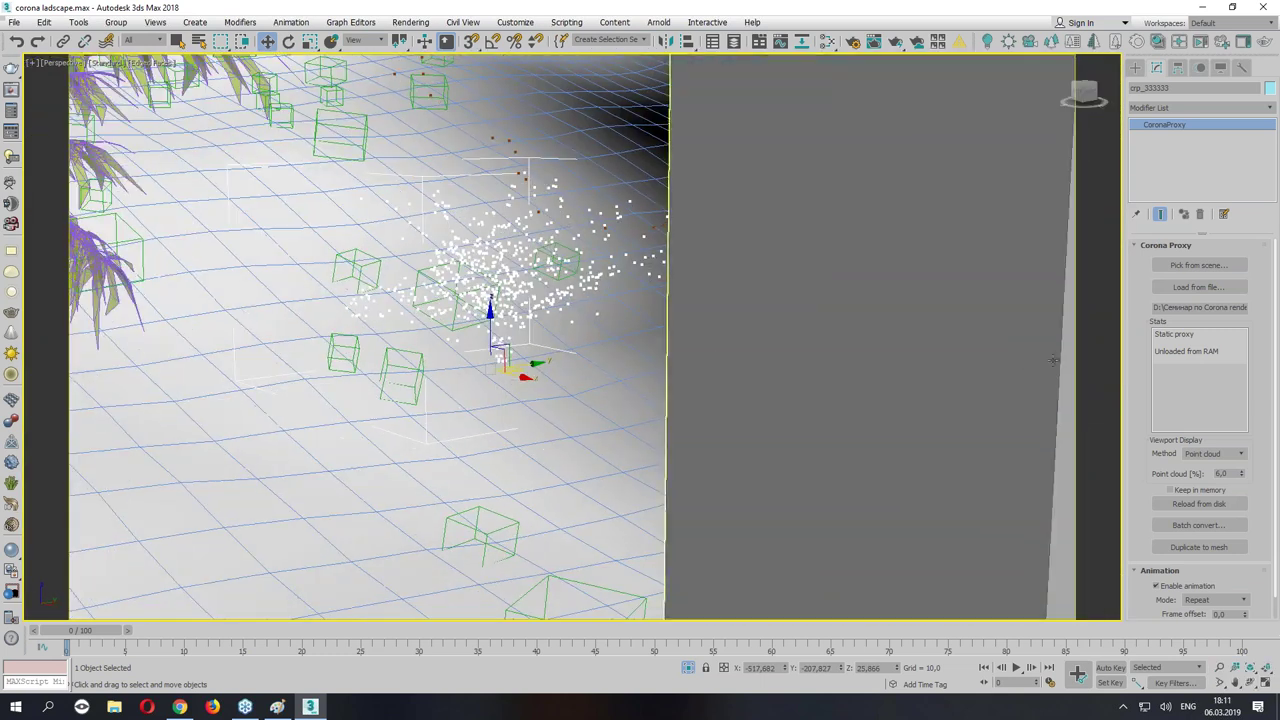
click(1208, 492)
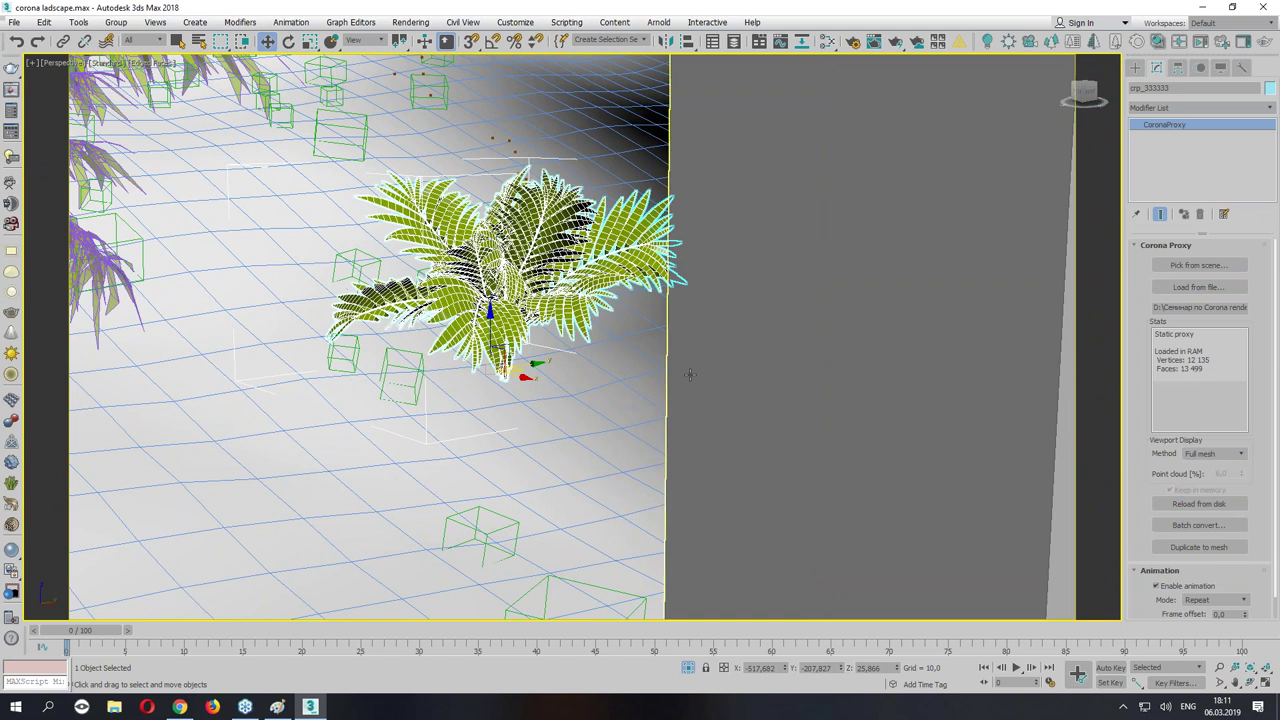
key(z)
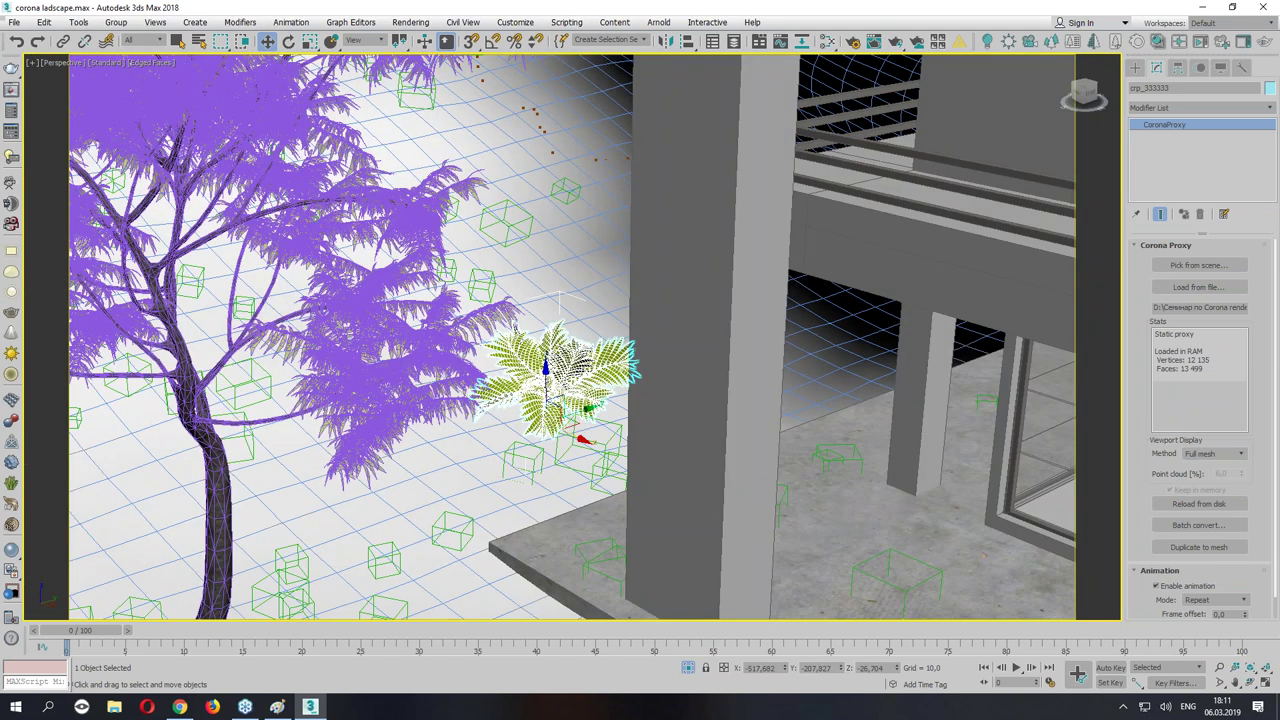
shift+drag(573, 433, 517, 505)
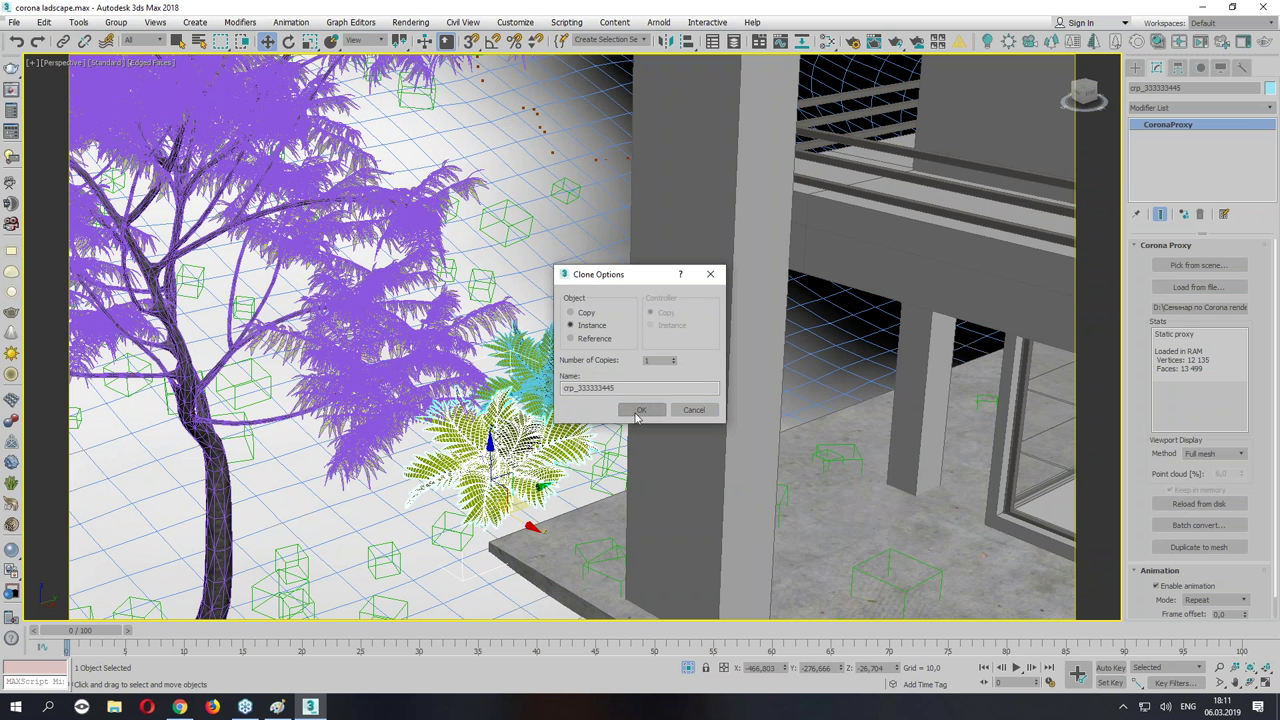
click(637, 415)
shift+drag(491, 443, 369, 443)
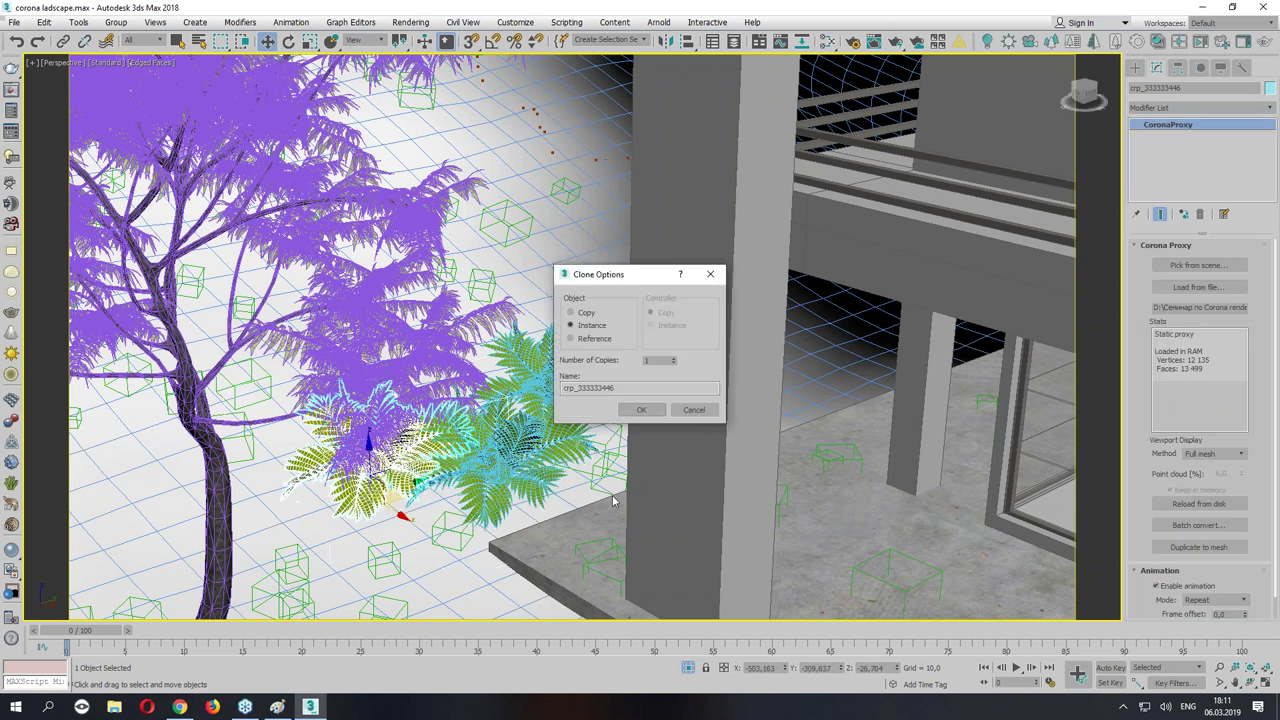
click(642, 411)
Scale and rotate the left palm copy to vary its look.
scroll(371, 443, up, 2)
click(491, 434)
key(r)
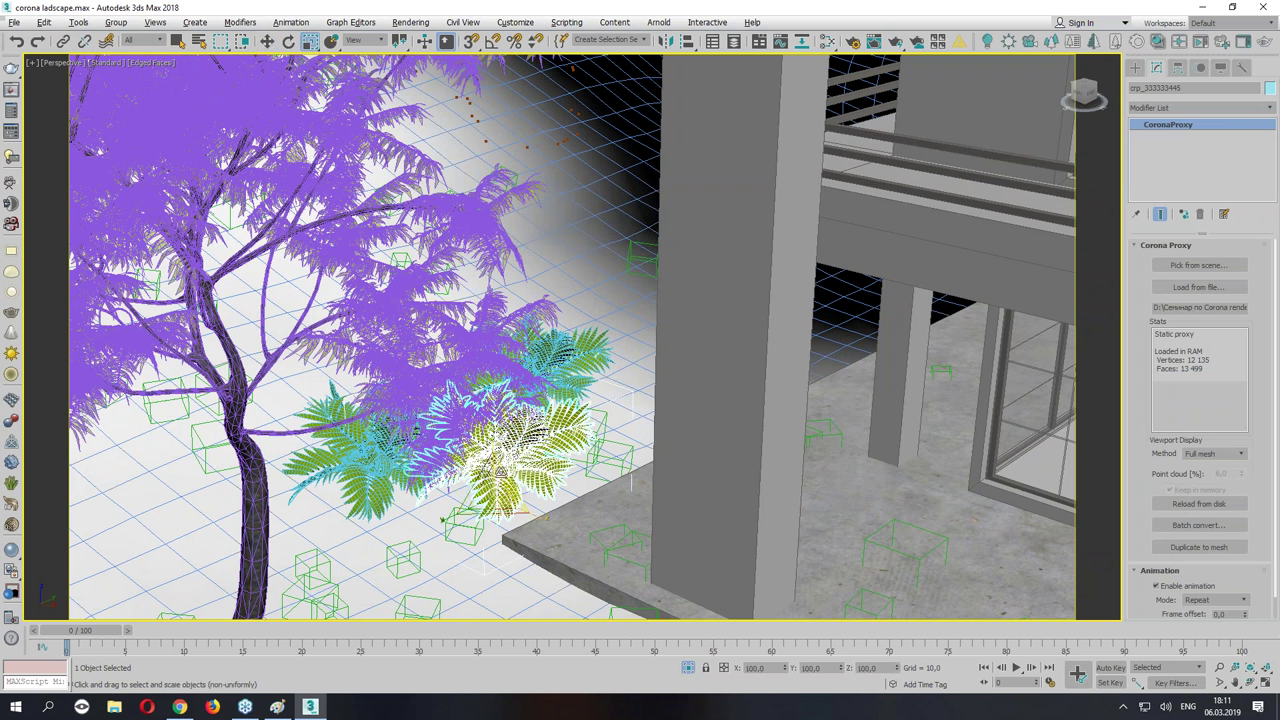
click(368, 472)
key(e)
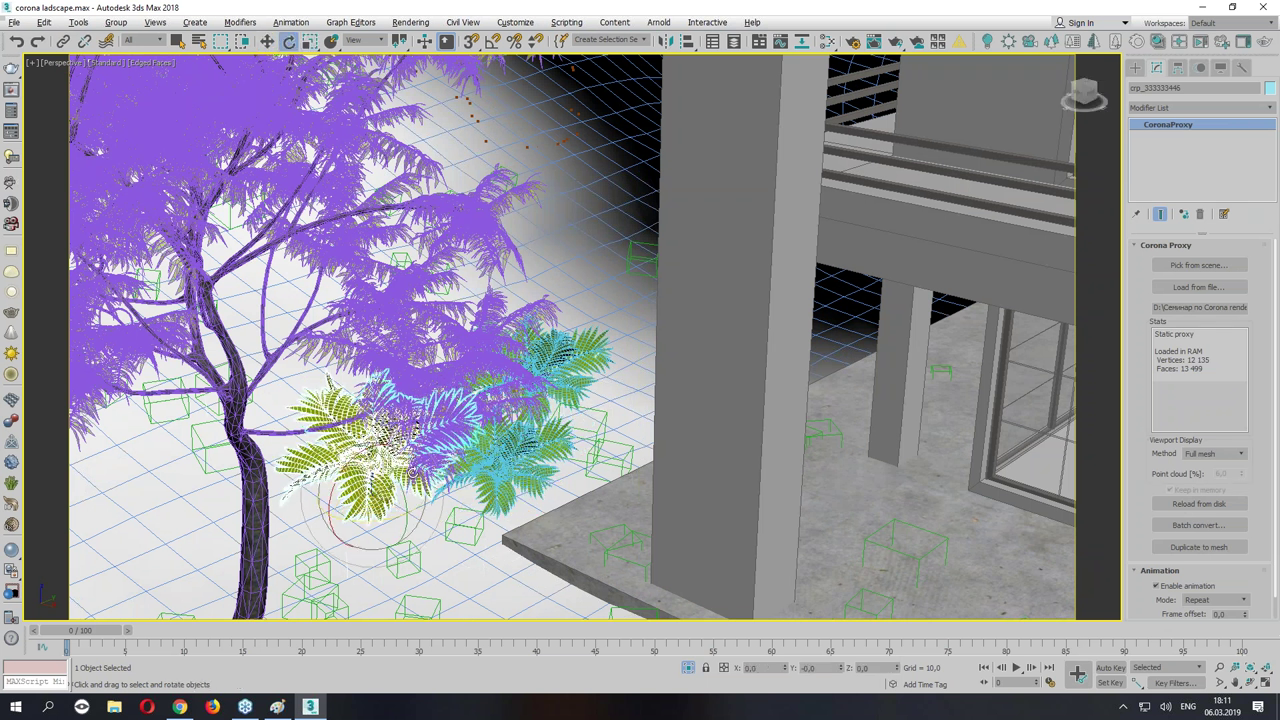
drag(376, 541, 449, 516)
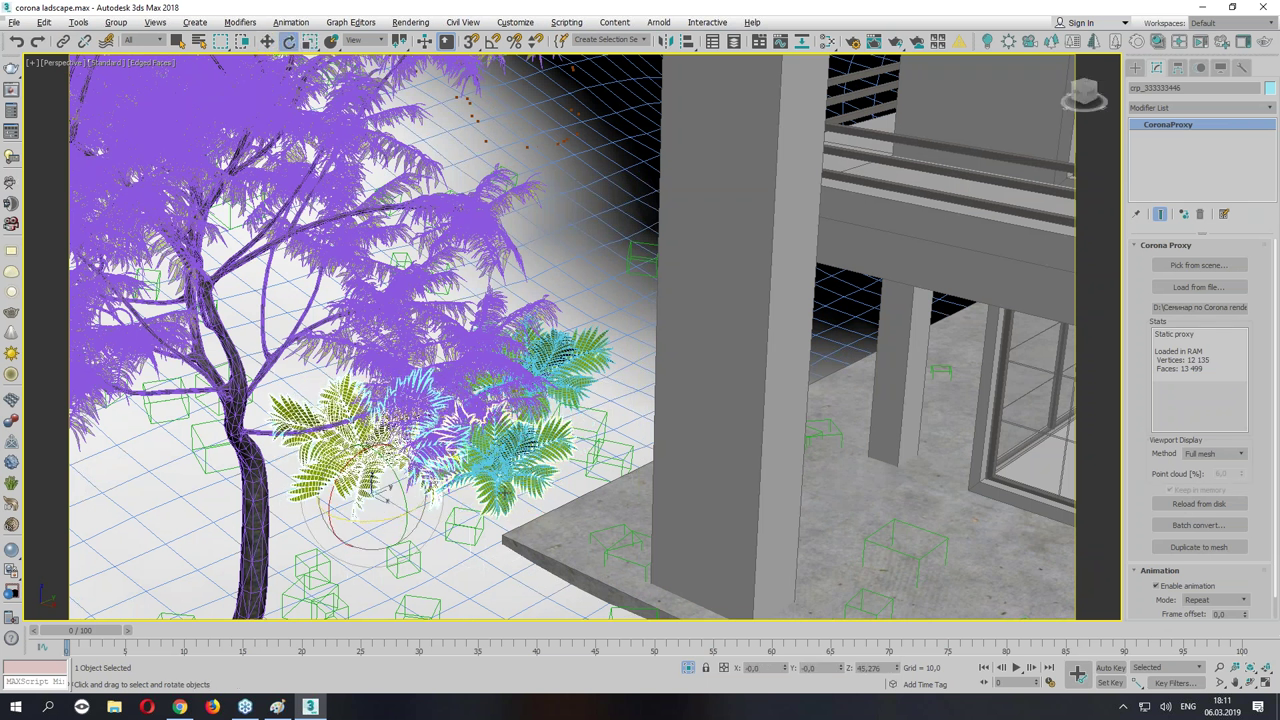
Select the three palms and clone the group twice down-left as instances around the tree base.
click(495, 455)
ctrl+click(560, 350)
ctrl+click(330, 430)
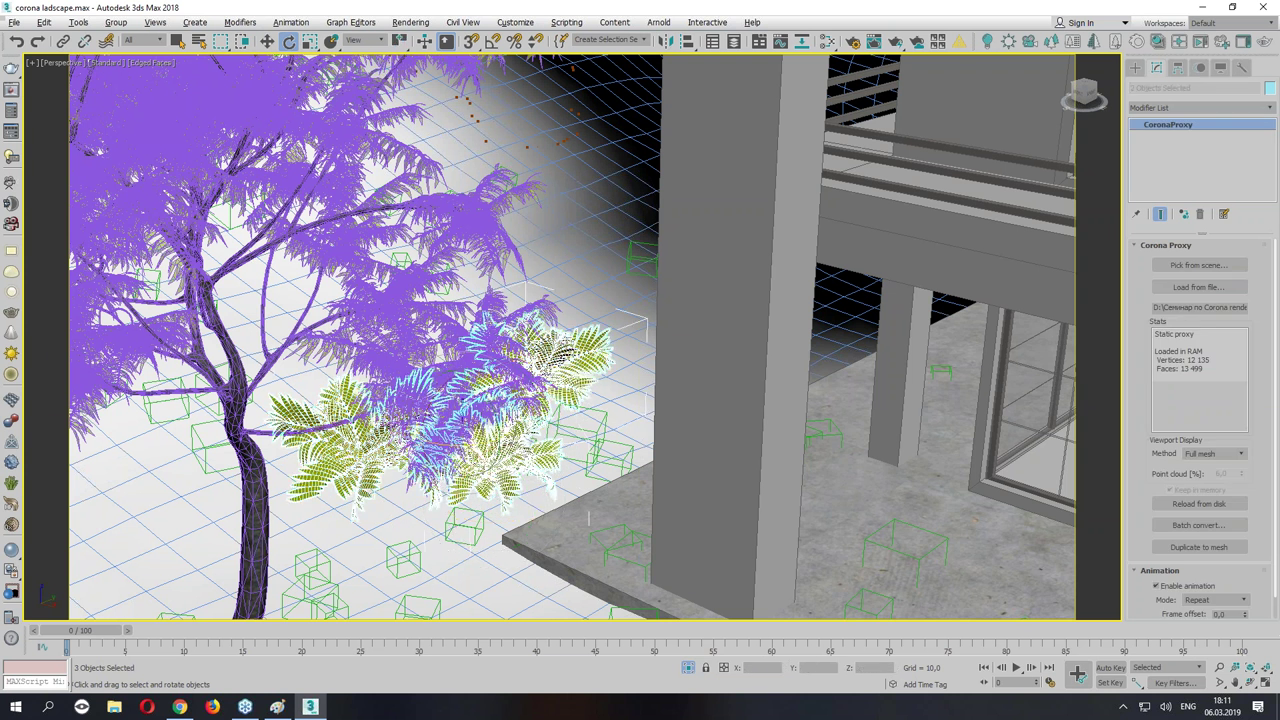
key(w)
scroll(478, 488, down, 2)
scroll(478, 488, down, 2)
middle_drag(478, 488, 535, 438)
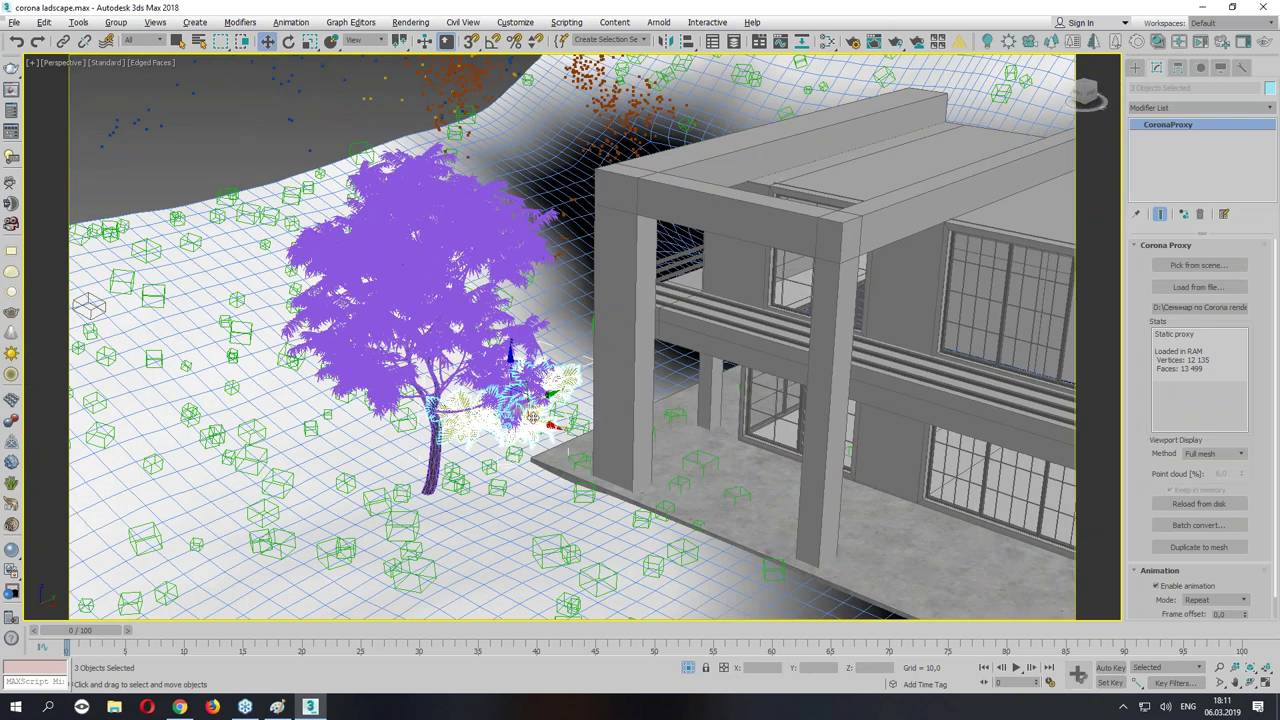
shift+drag(533, 417, 500, 502)
click(636, 411)
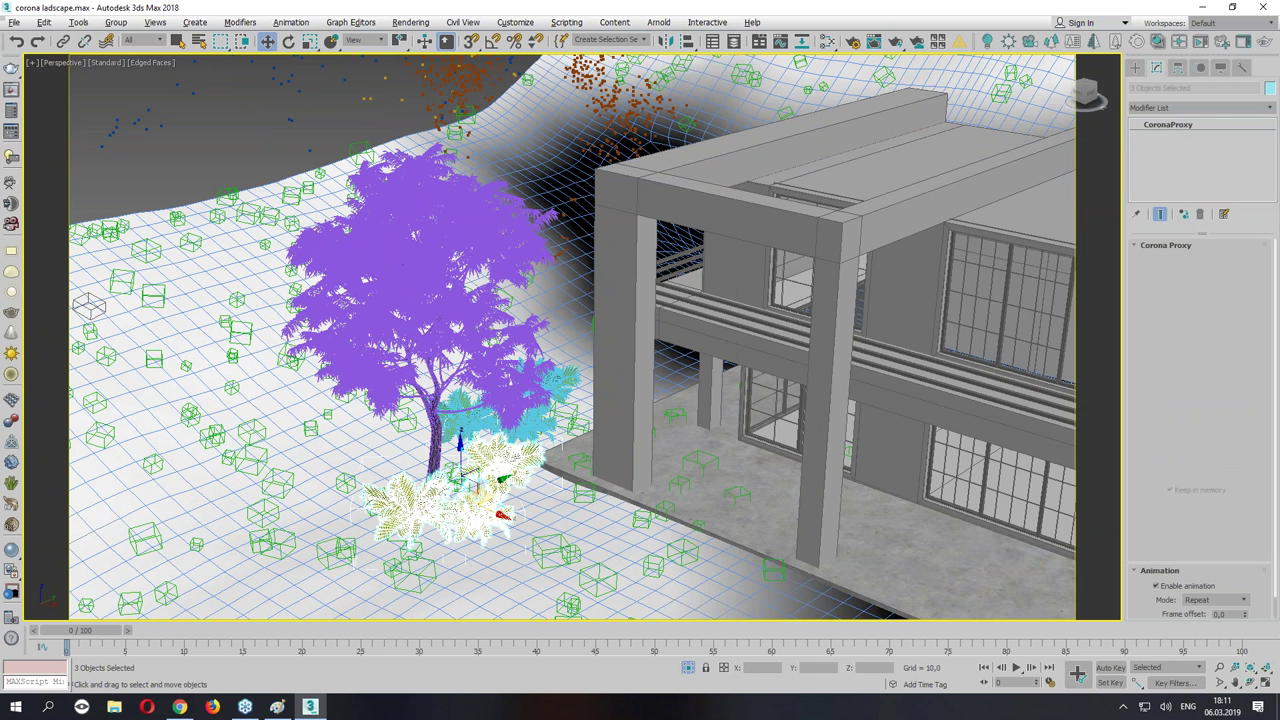
scroll(553, 435, up, 2)
shift+drag(540, 437, 422, 472)
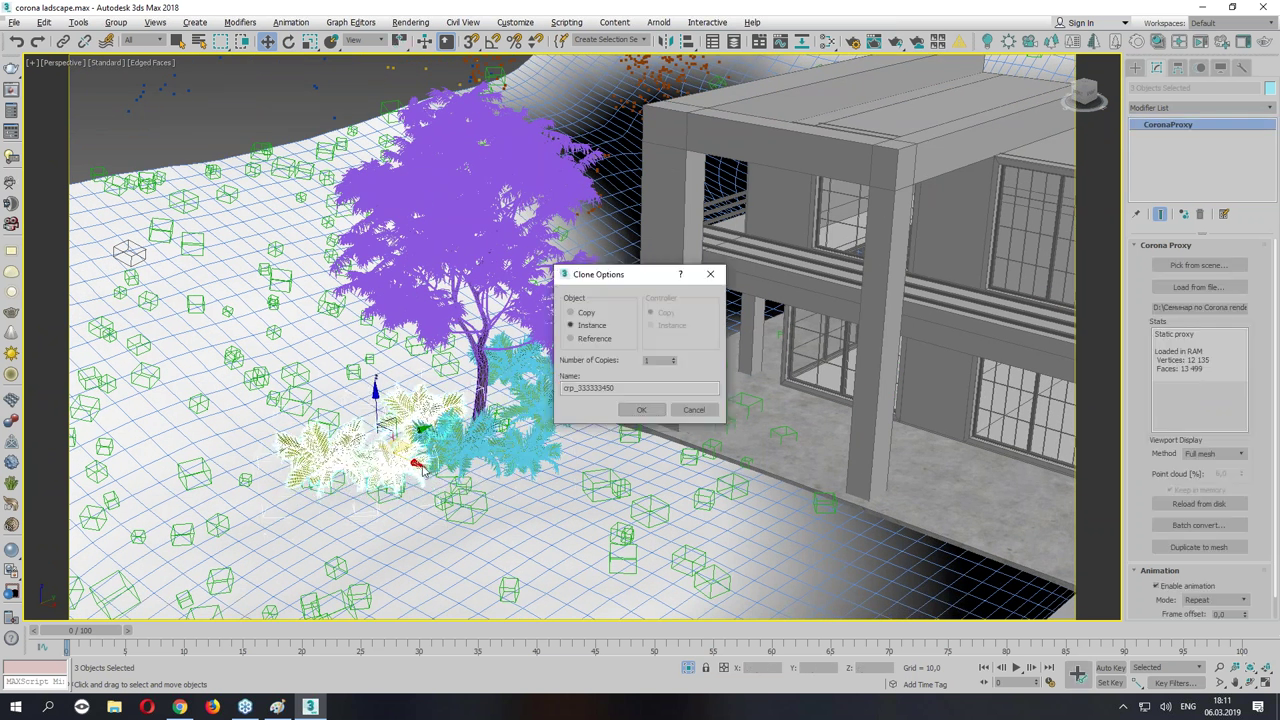
click(641, 411)
Set the palm display Method to Point cloud, then frame the plant proxy at the right-hand tree.
click(462, 440)
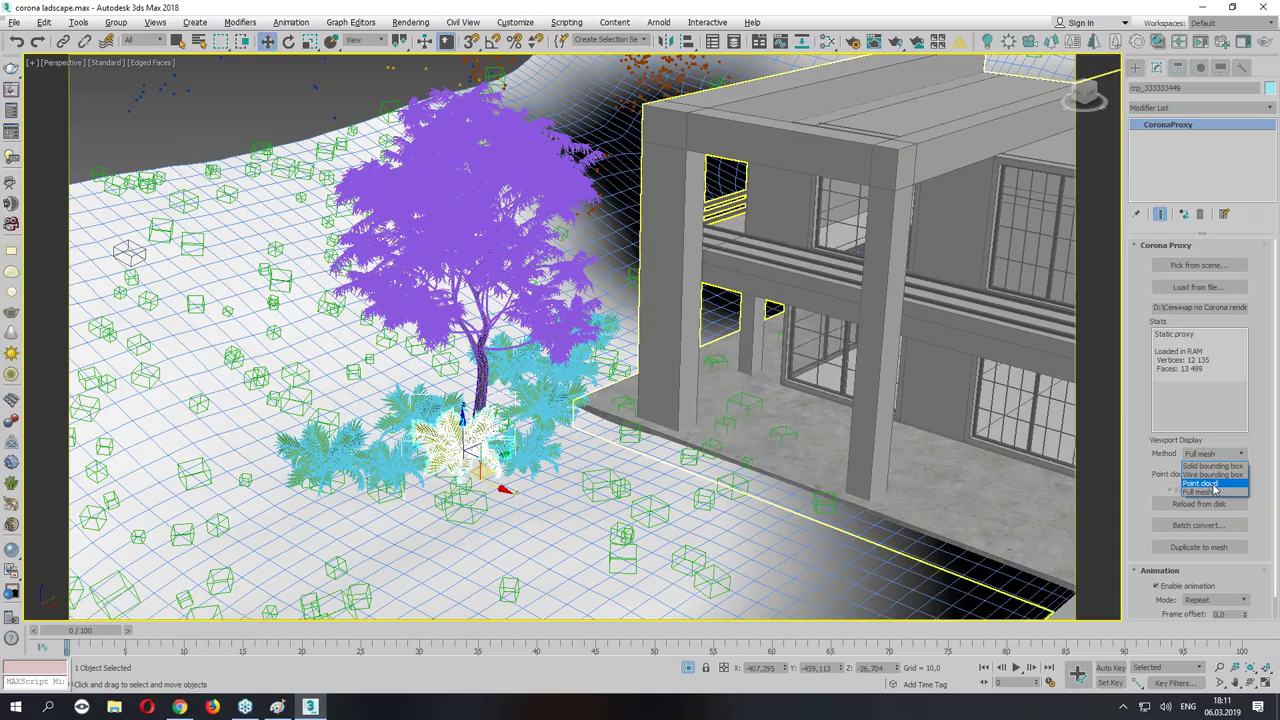
click(1213, 485)
alt+middle_drag(640, 395, 737, 390)
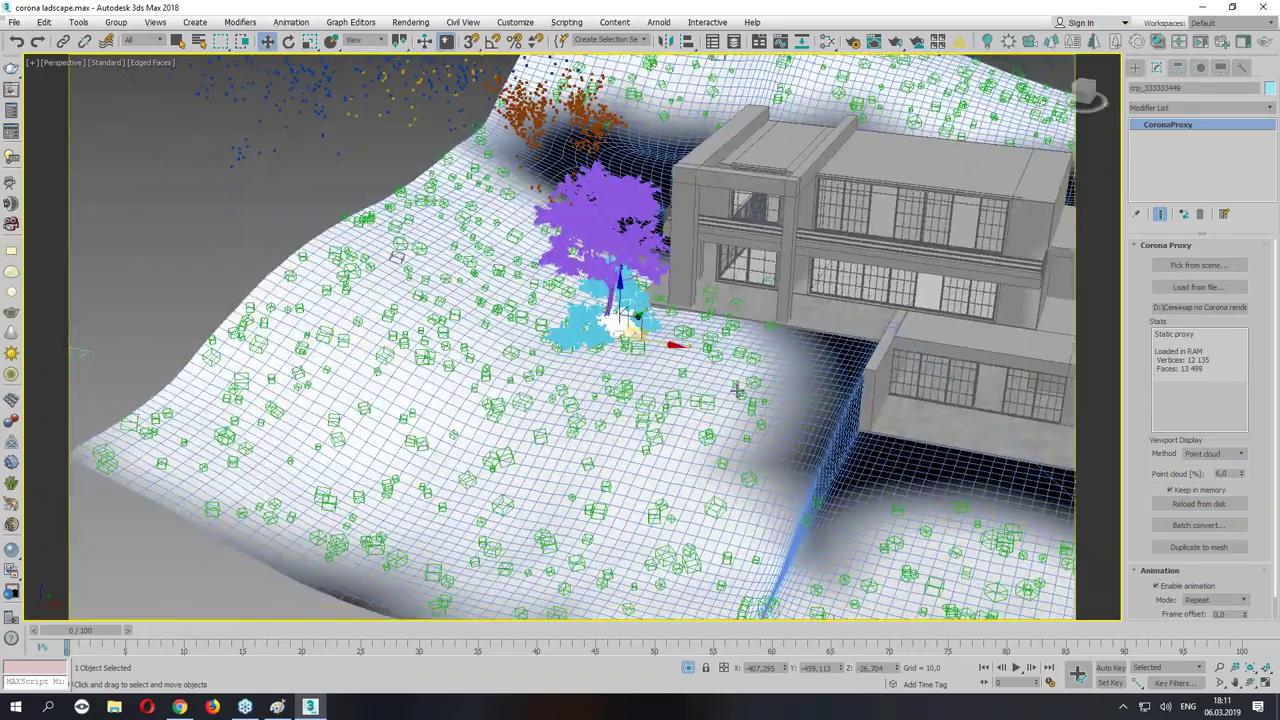
scroll(737, 390, down, 5)
click(471, 366)
click(903, 410)
key(z)
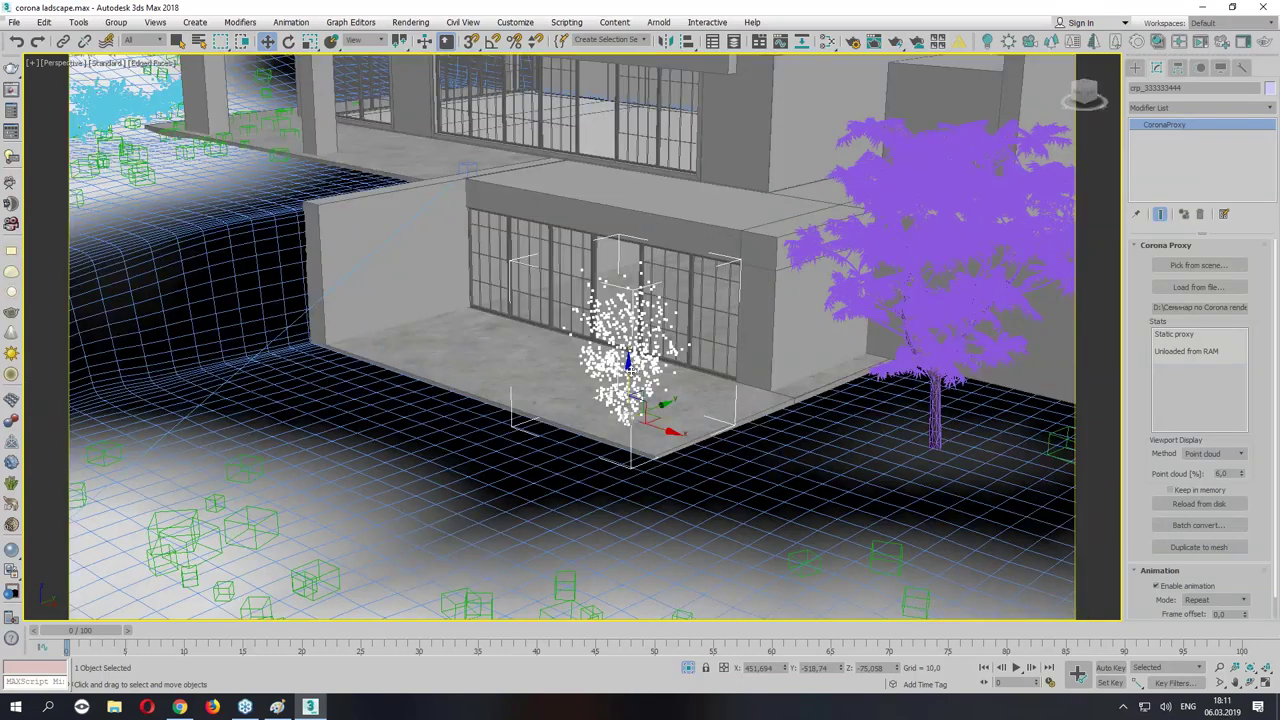
Lower the tree proxy onto the ground and make instanced plant copies beside it.
mouse_move(631, 368)
mouse_down()
mouse_move(655, 545)
mouse_move(805, 472)
mouse_move(903, 487)
mouse_up()
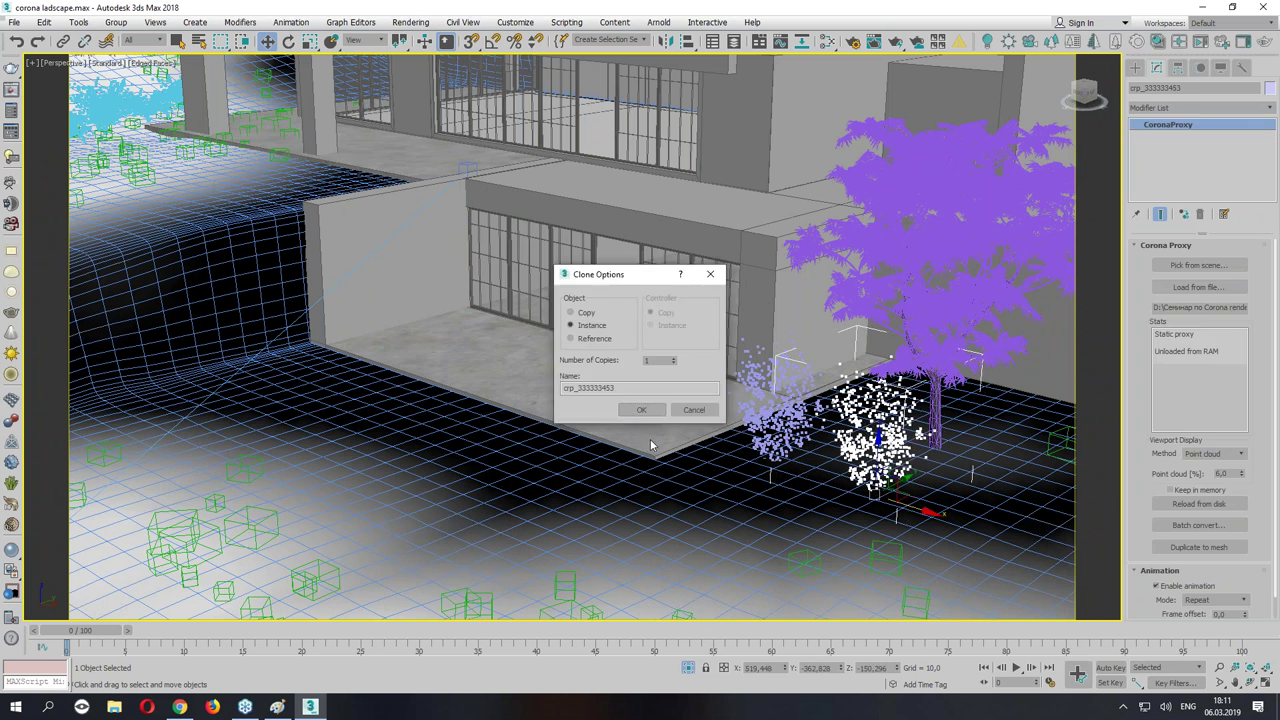
click(640, 410)
alt+middle_drag(640, 410, 737, 421)
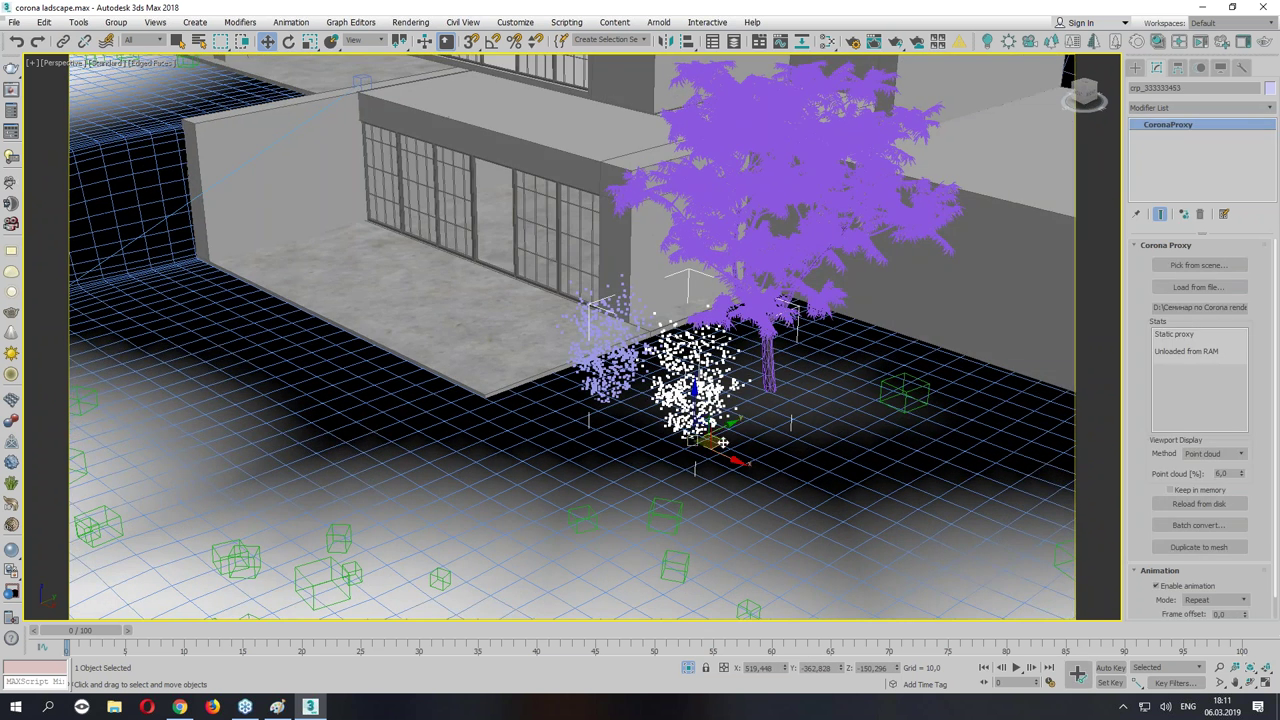
mouse_move(737, 421)
shift+mouse_down()
mouse_move(688, 488)
mouse_move(699, 347)
shift+mouse_up()
click(642, 410)
Select three plant proxies and copy them to the right as instances.
key(r)
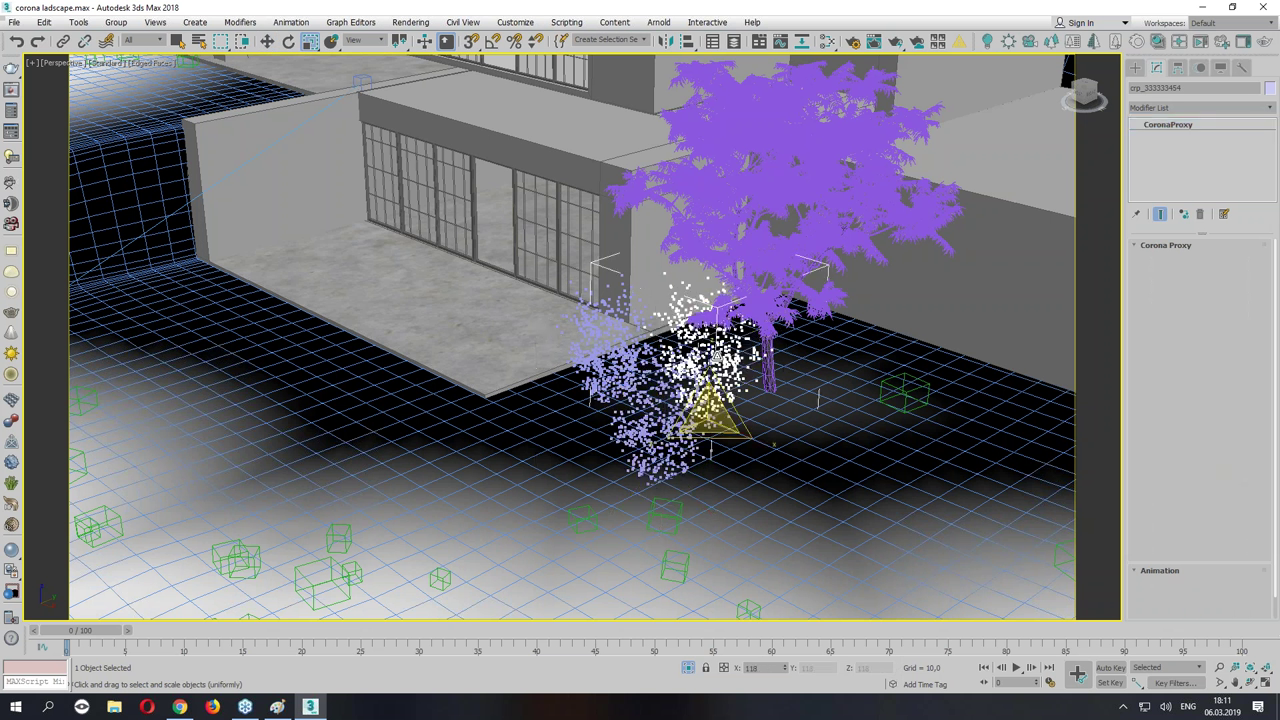
drag(560, 270, 680, 390)
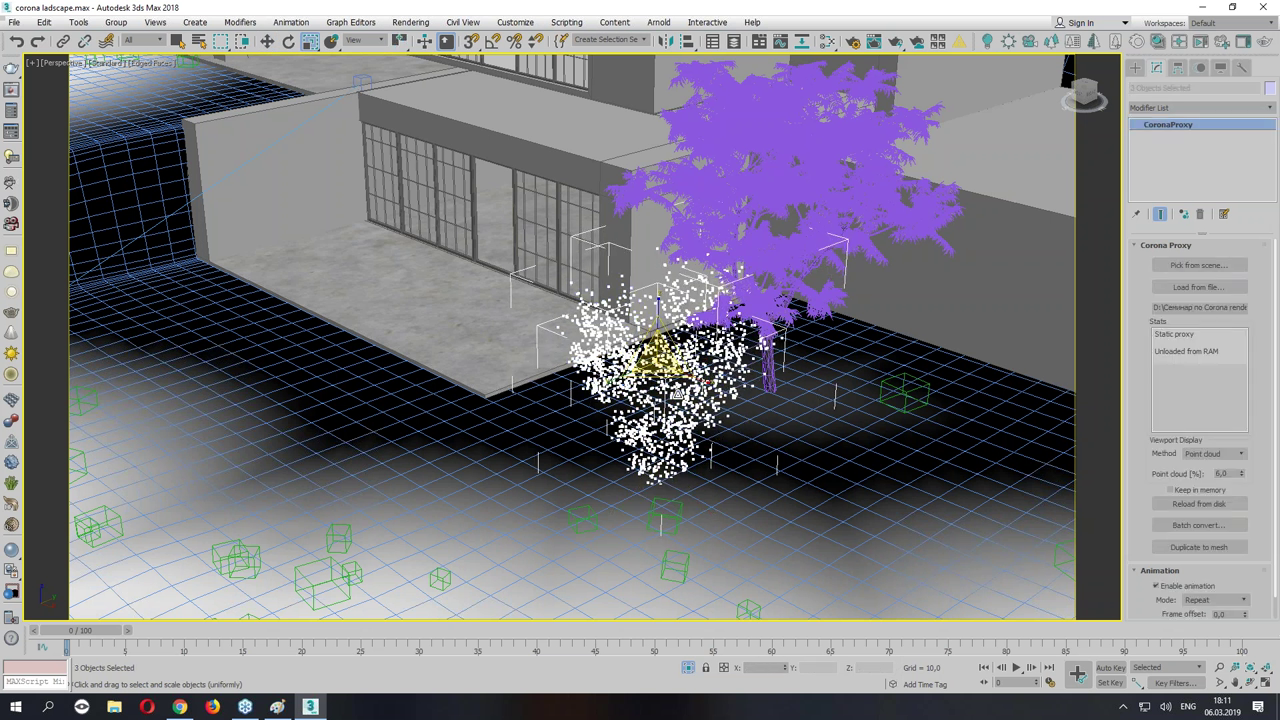
key(w)
shift+drag(675, 362, 895, 398)
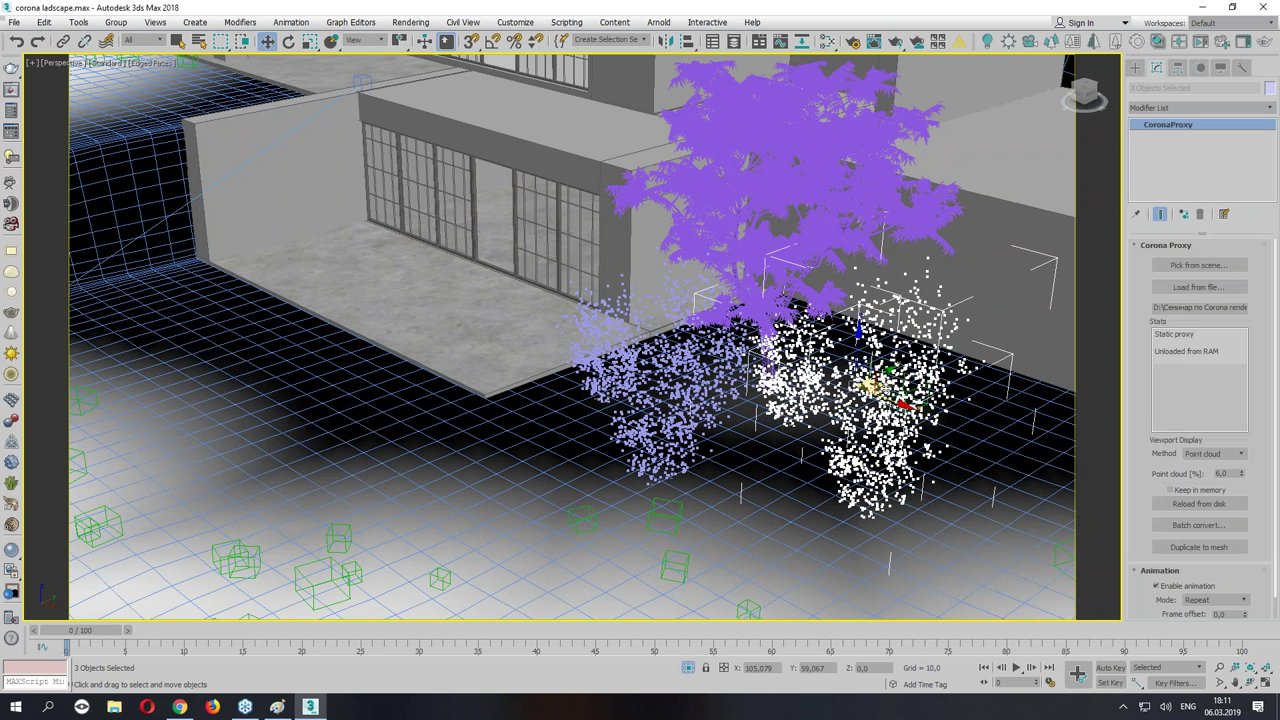
click(642, 413)
Rotate the copied plants, clone them further right along the house, and view through the camera.
key(e)
drag(885, 410, 930, 440)
key(w)
shift+drag(875, 392, 1015, 440)
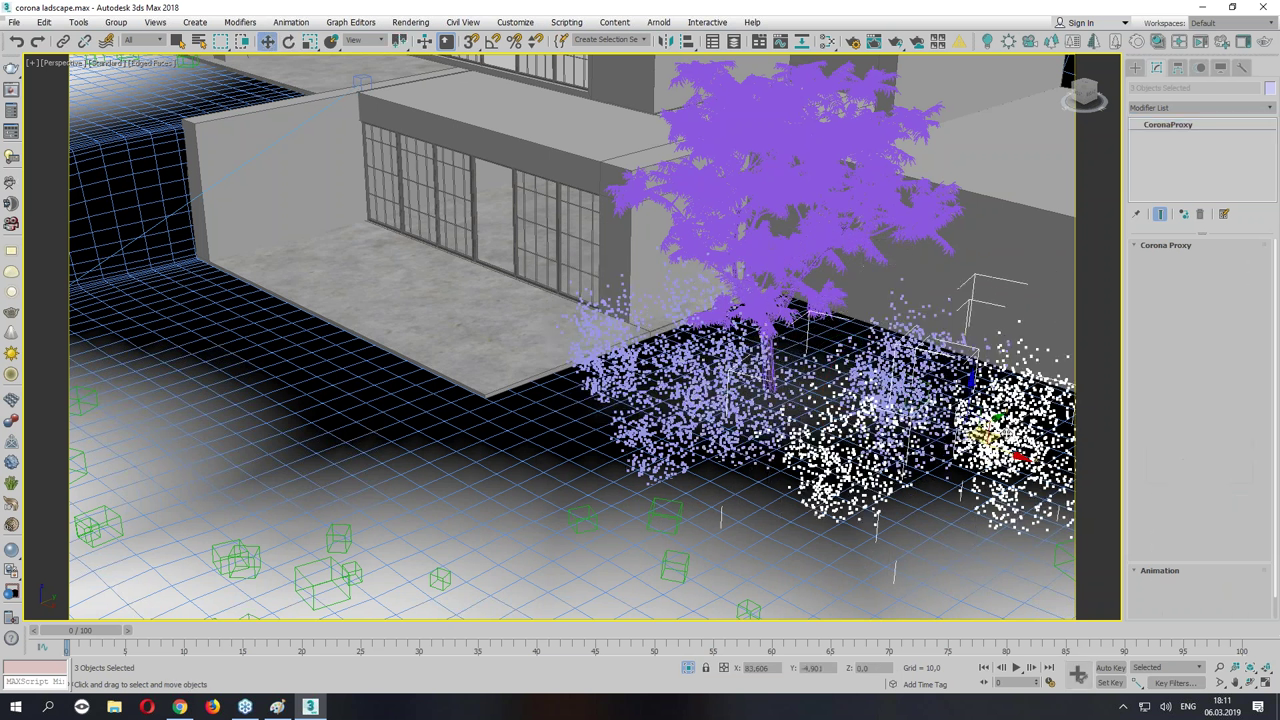
click(641, 410)
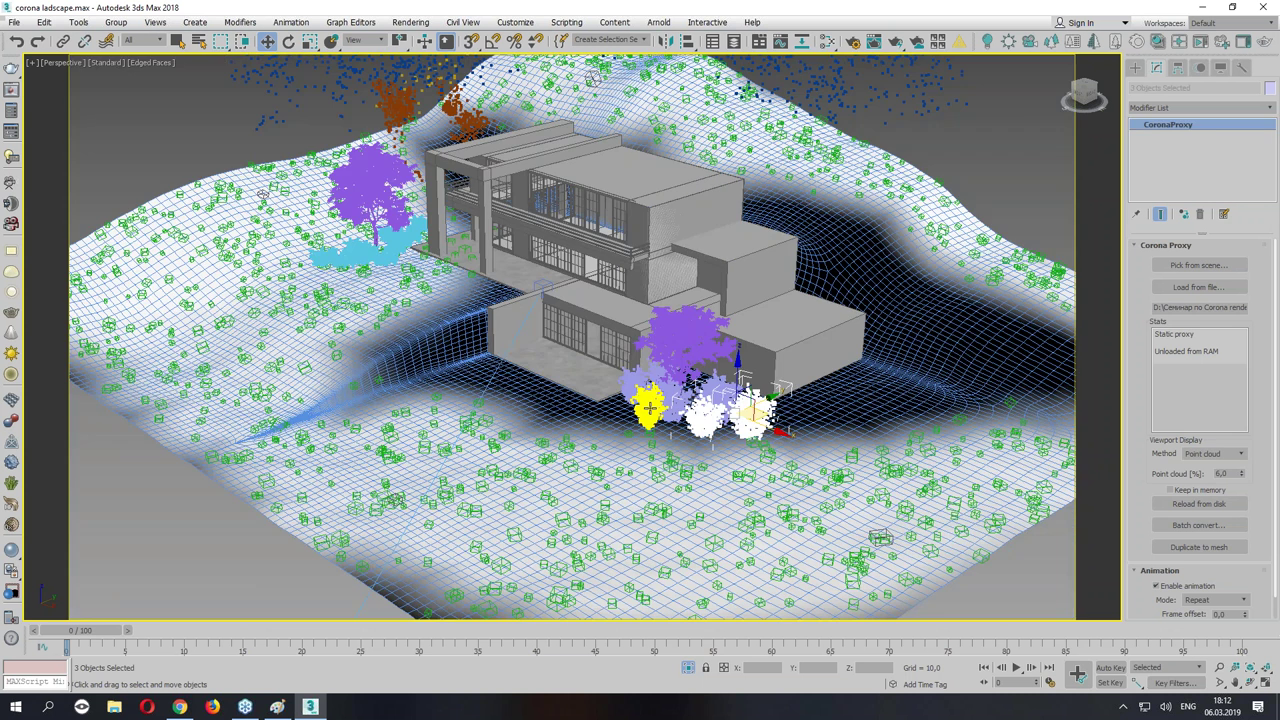
key(c)
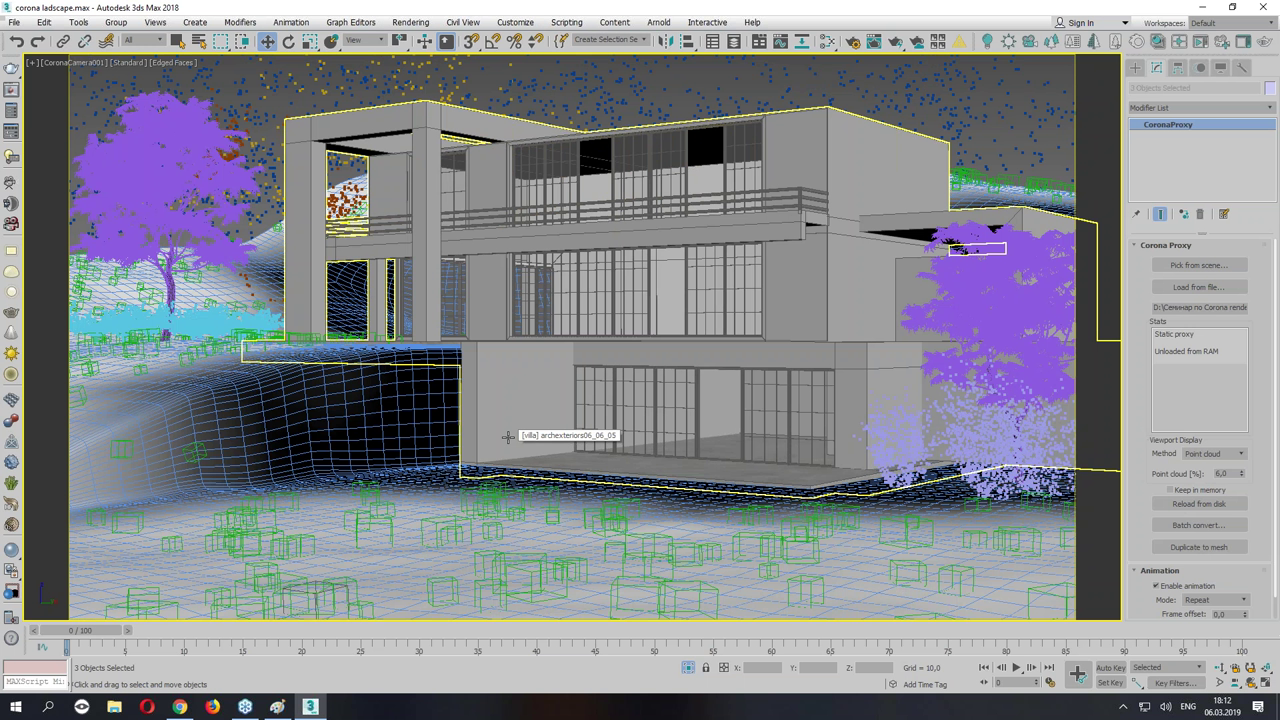
Copy the plant proxy to the front-left corner of the lower wing and stretch it taller.
click(826, 517)
click(924, 458)
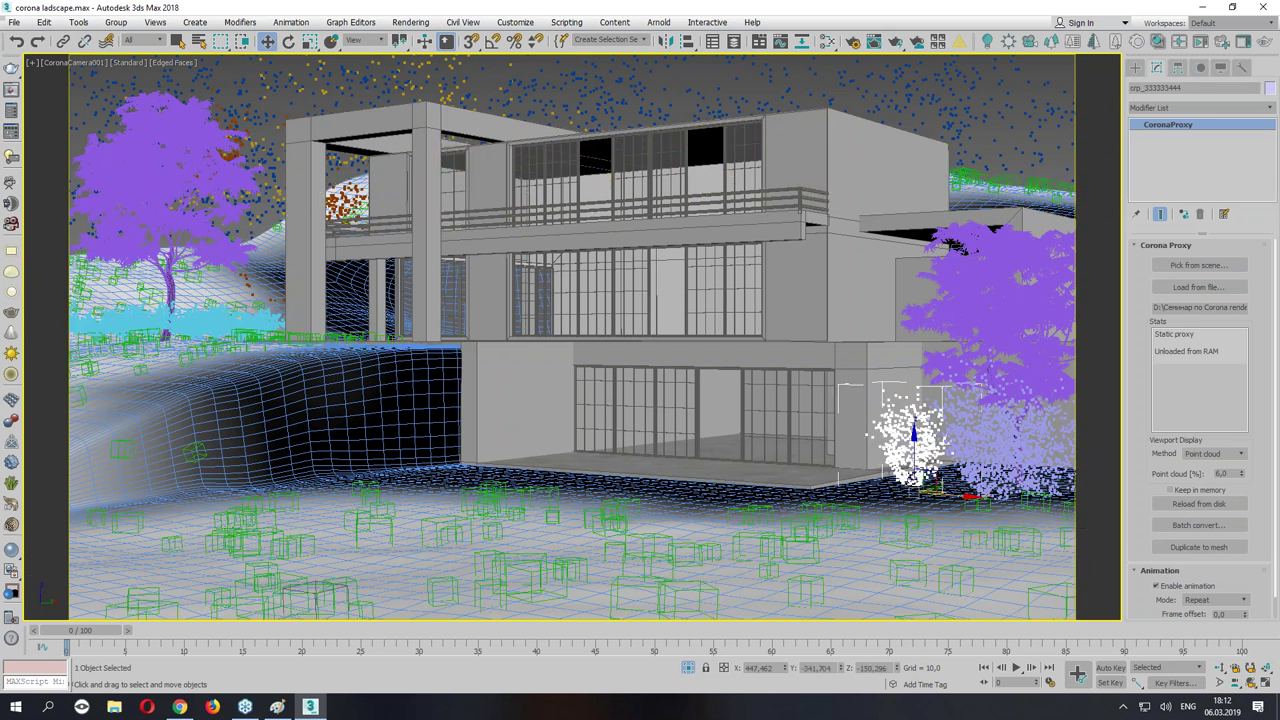
shift+drag(968, 495, 462, 483)
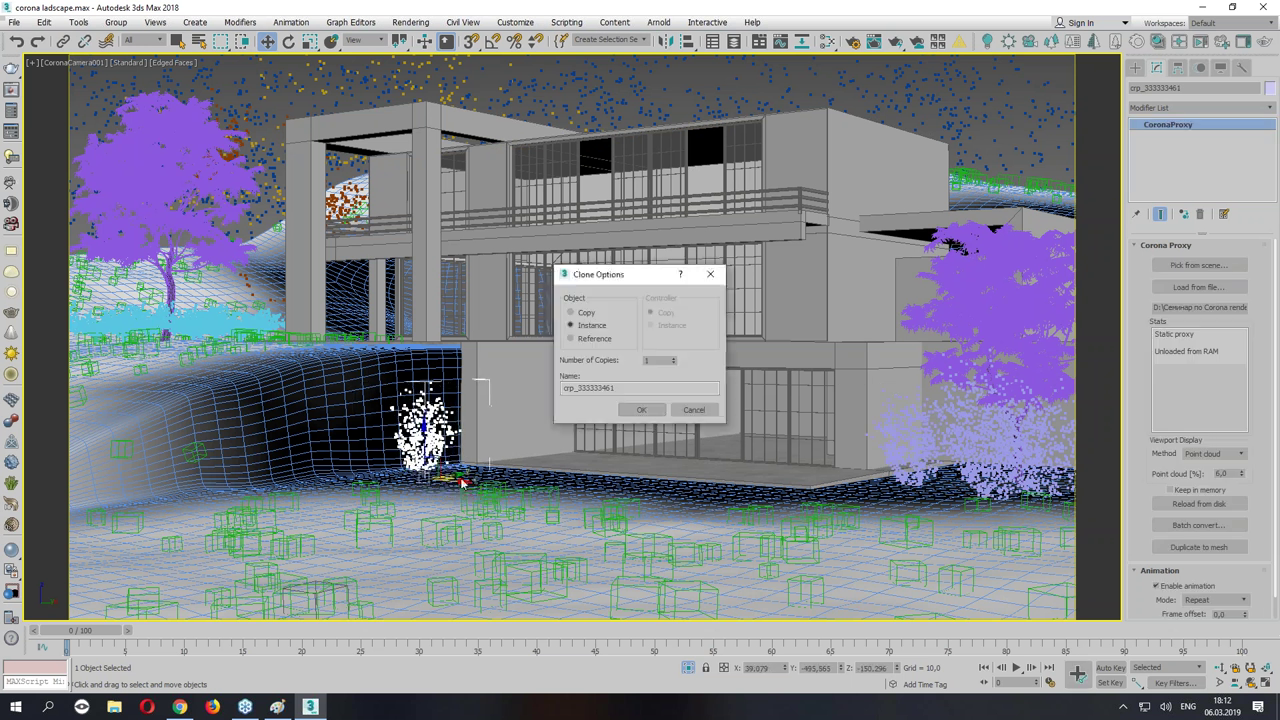
click(652, 408)
key(r)
mouse_move(422, 469)
mouse_down()
mouse_move(424, 450)
mouse_move(470, 474)
mouse_up()
key(w)
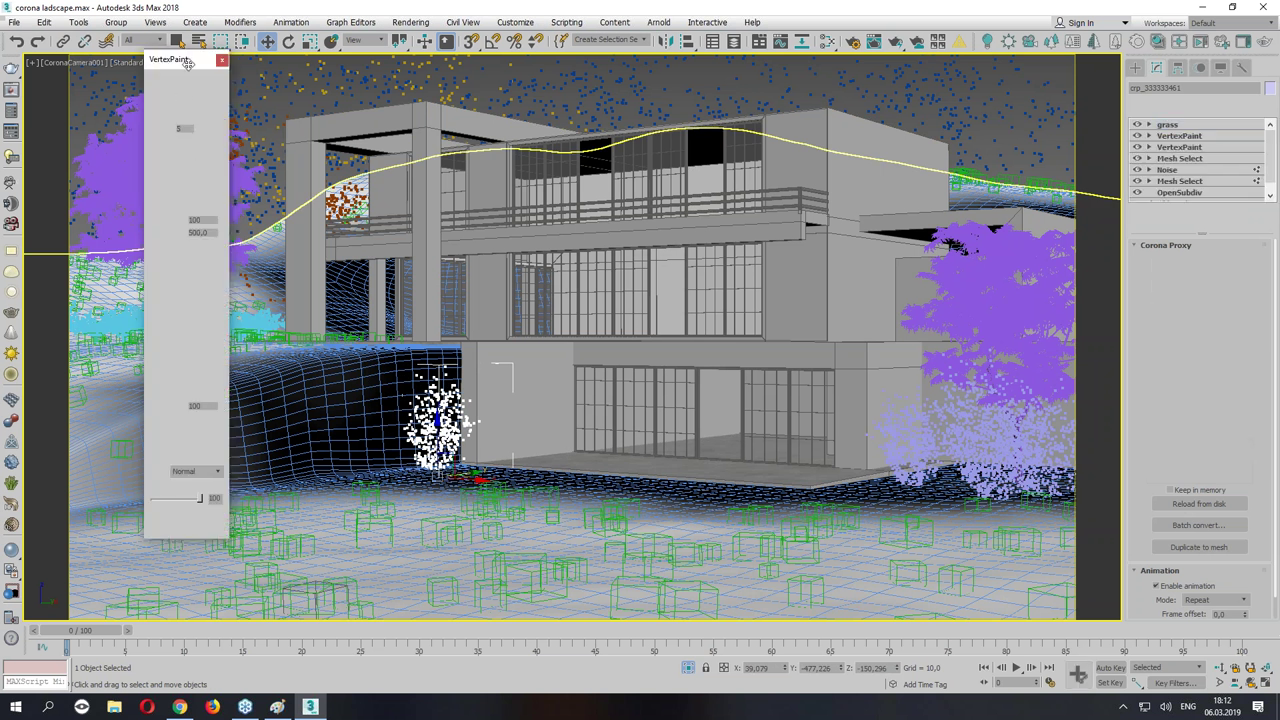
Cancel the accidental grass-plane copy and close the VertexPaint floater.
key(ctrl+v)
click(693, 410)
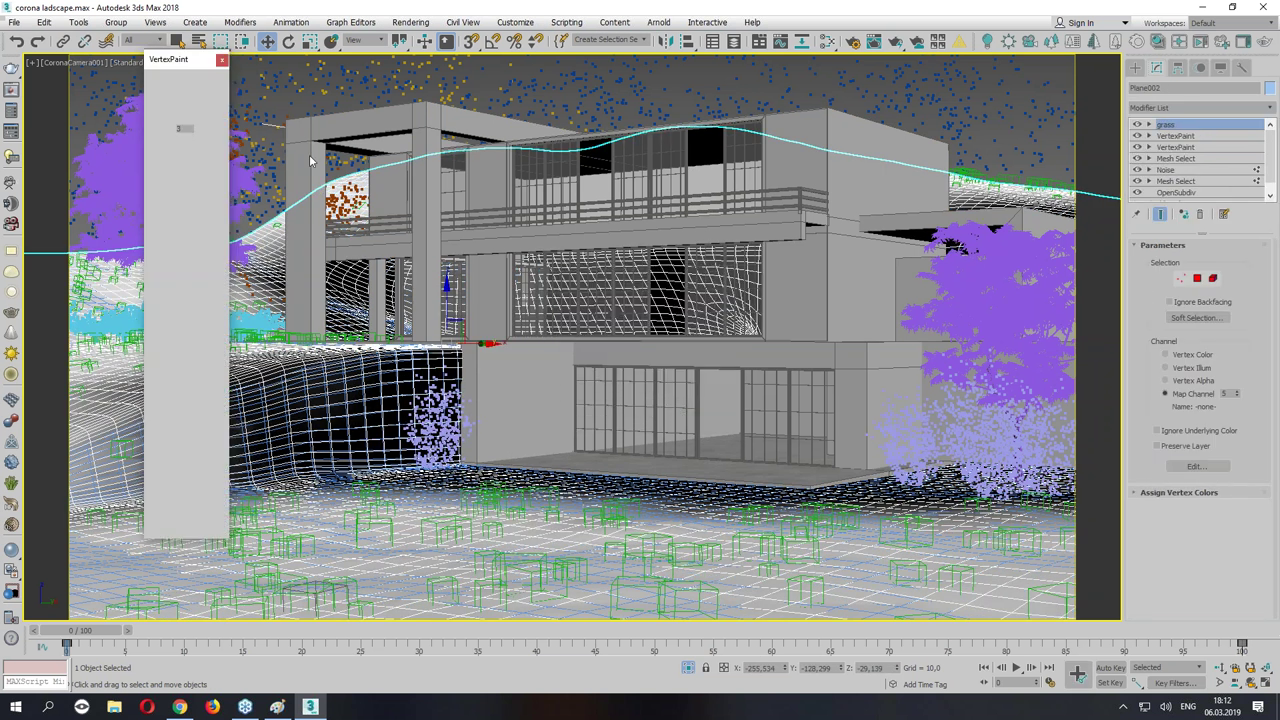
click(222, 59)
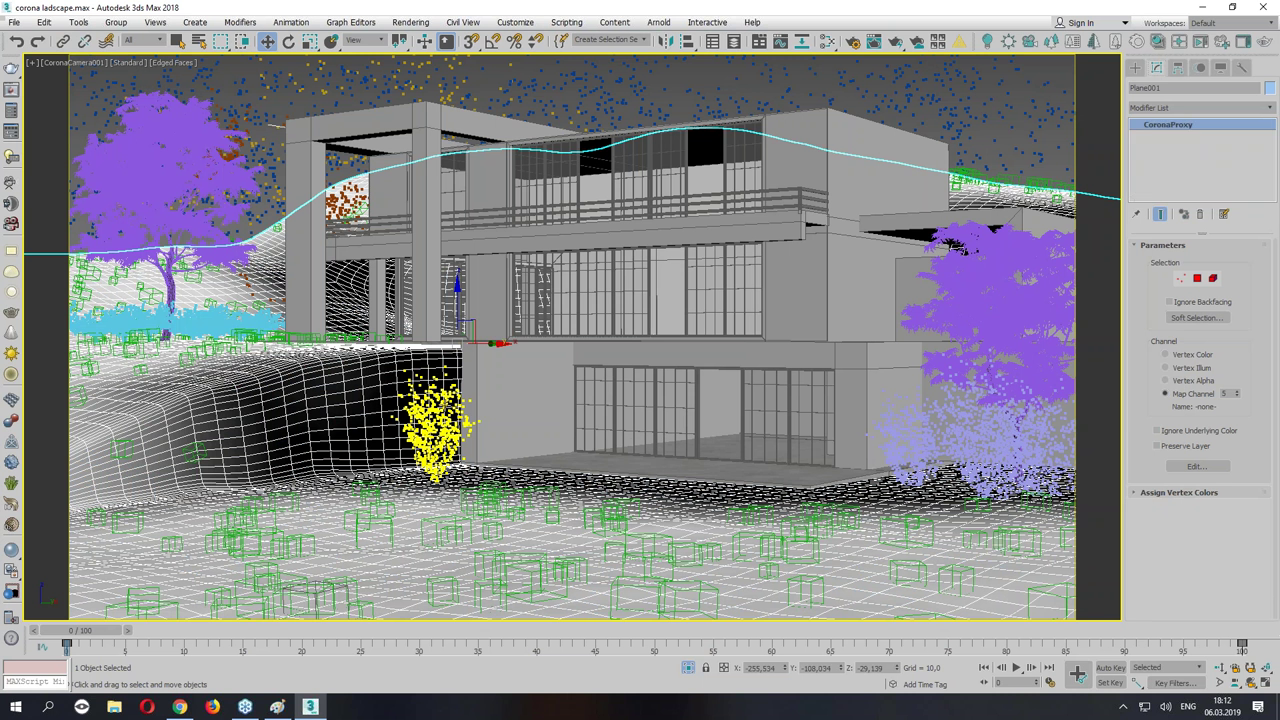
click(437, 440)
click(406, 184)
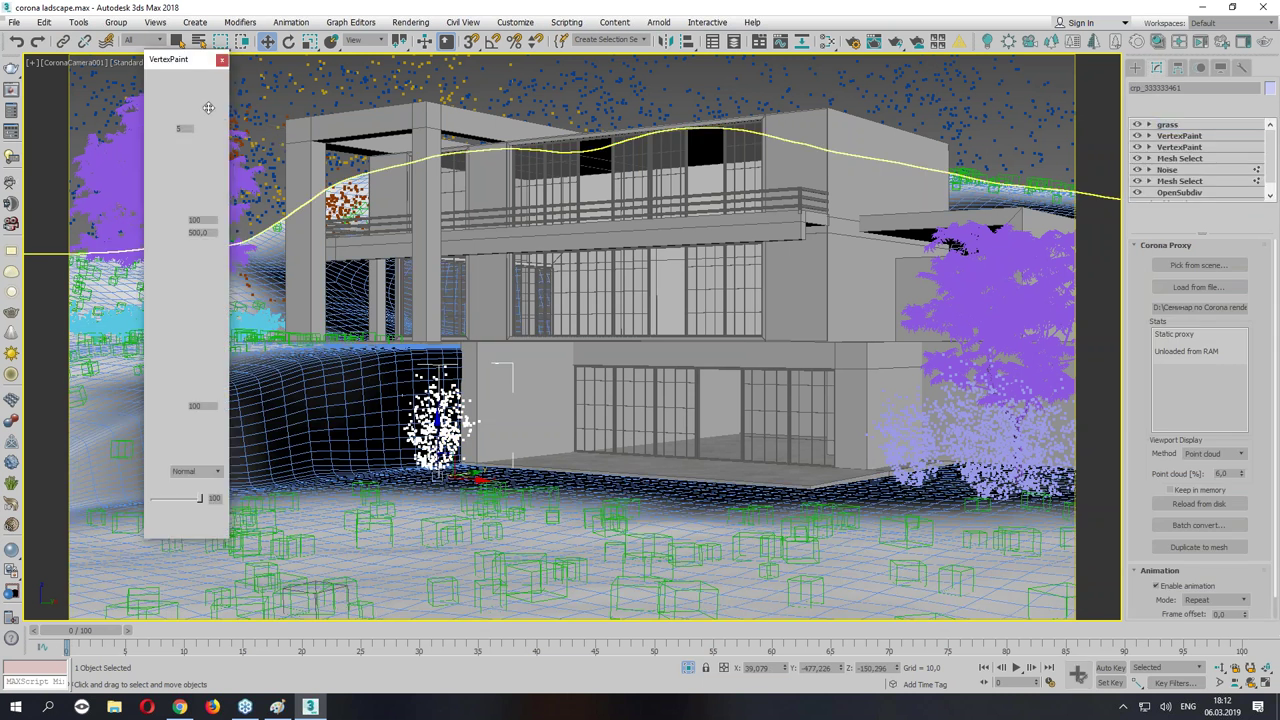
key(ctrl+v)
key(Escape)
Select the grass plane Plane001 and pan onto it in the Top view.
click(309, 153)
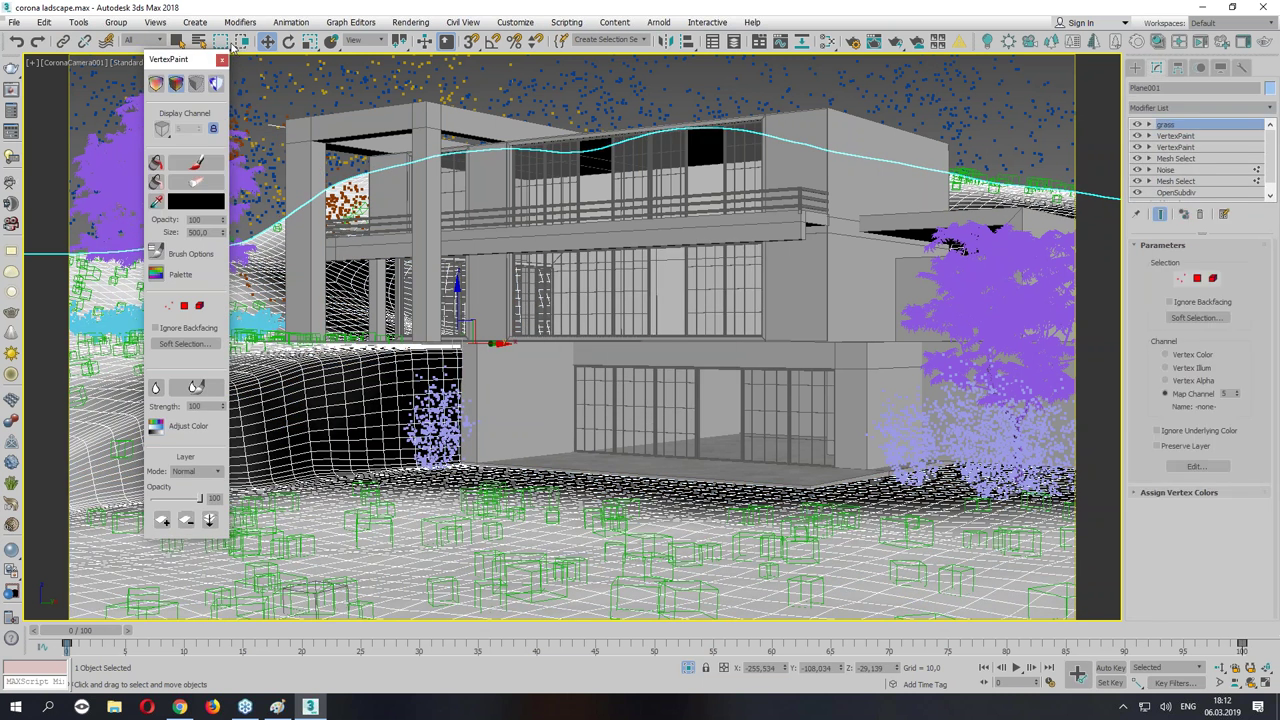
click(222, 59)
key(t)
middle_drag(490, 245, 334, 214)
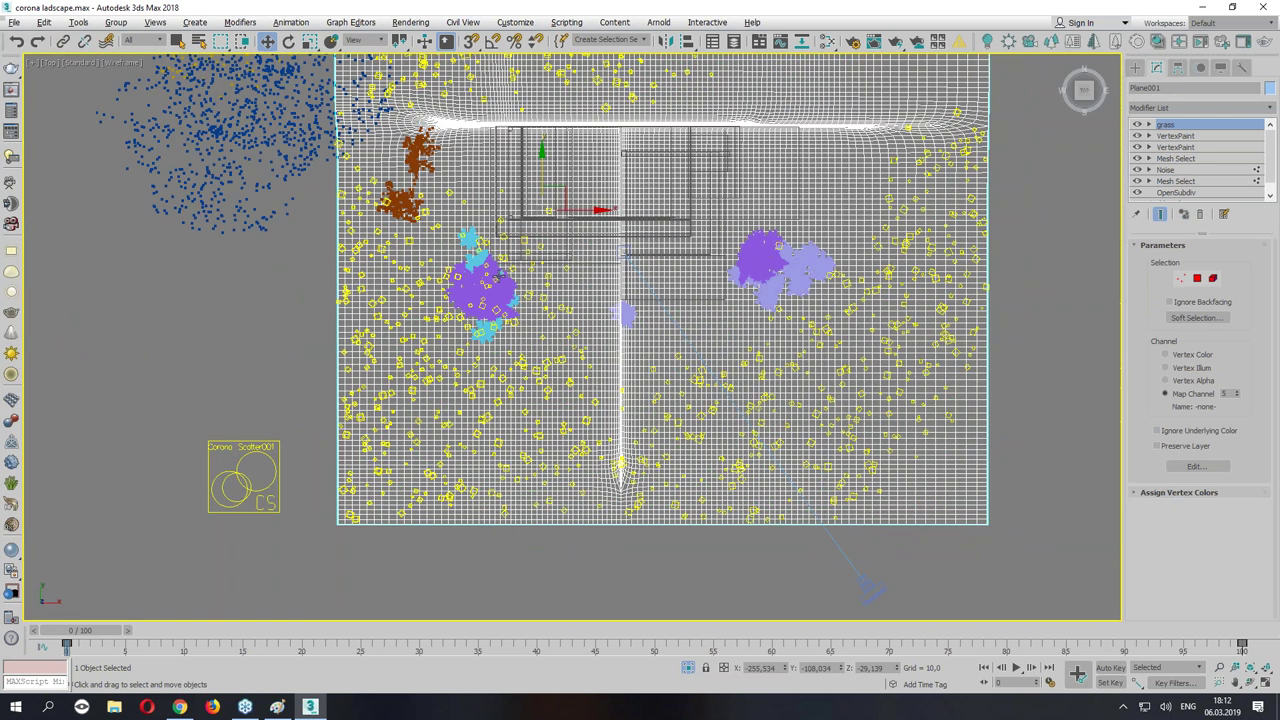
Shift-move the small bush downward to create 3 instanced copies.
scroll(884, 349, up, 3)
scroll(630, 320, up, 2)
click(645, 297)
click(645, 297)
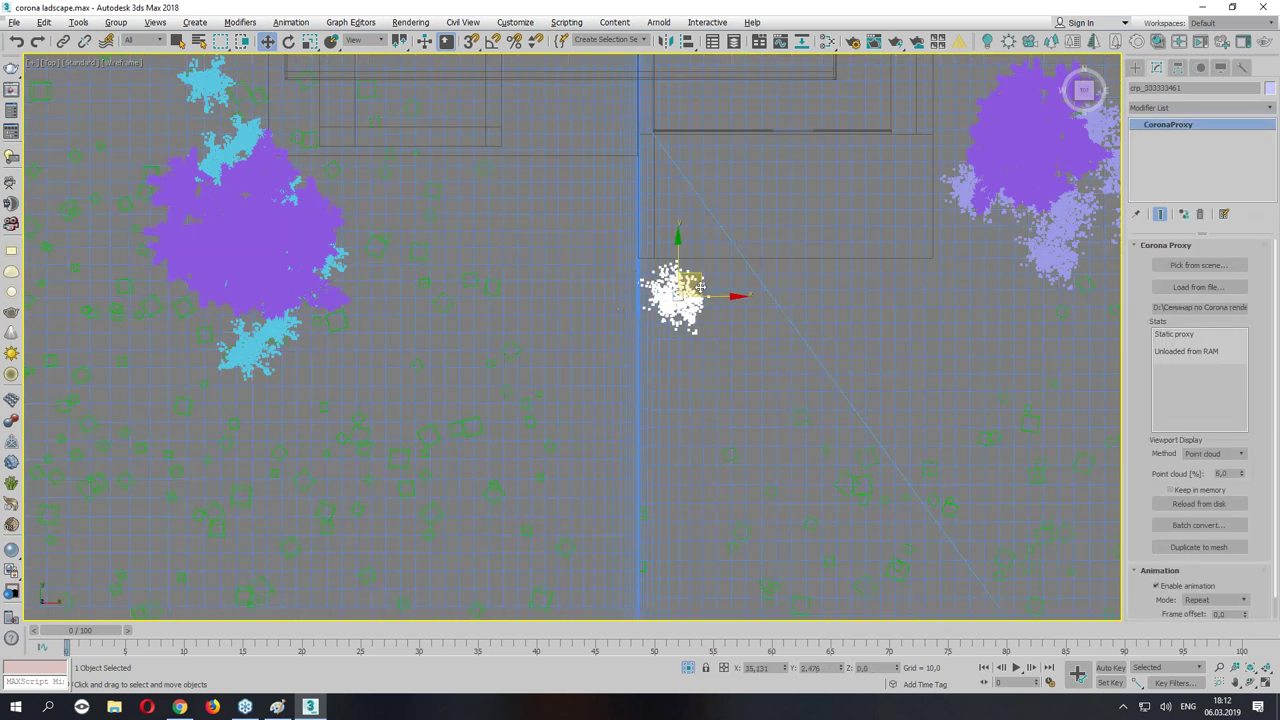
mouse_move(646, 291)
mouse_down()
mouse_move(683, 309)
mouse_move(684, 336)
mouse_up()
double_click(660, 361)
text(3)
click(646, 417)
Rotate one bush about -28 degrees and resize another, checking the result in the camera view.
key(e)
drag(723, 498, 726, 474)
click(680, 368)
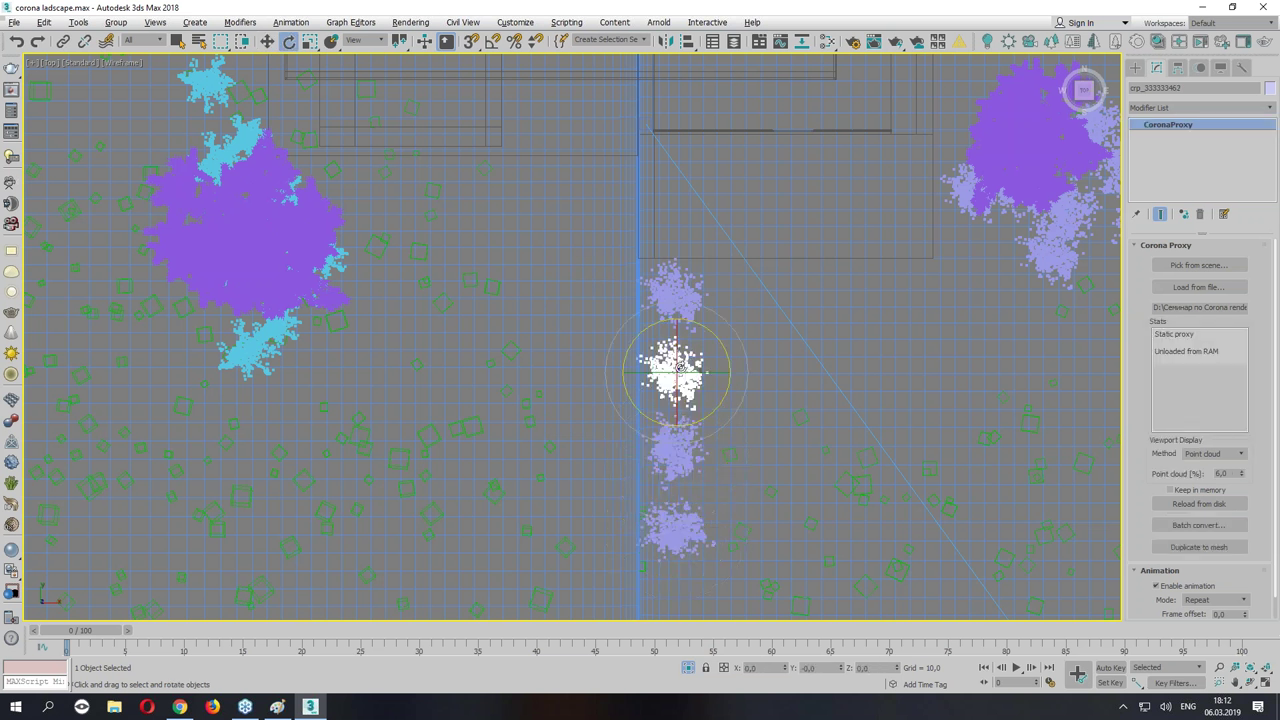
key(r)
click(693, 444)
key(alt+w)
middle_click(719, 445)
key(alt+w)
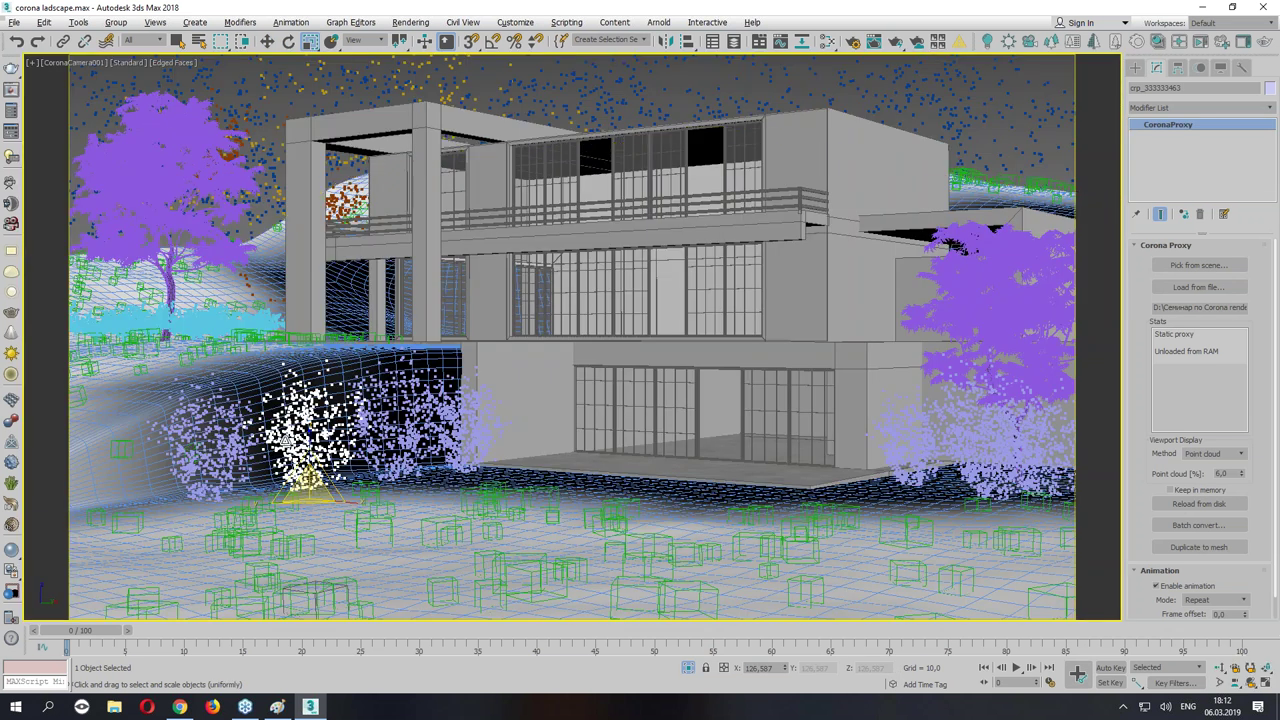
key(alt+w)
key(alt+w)
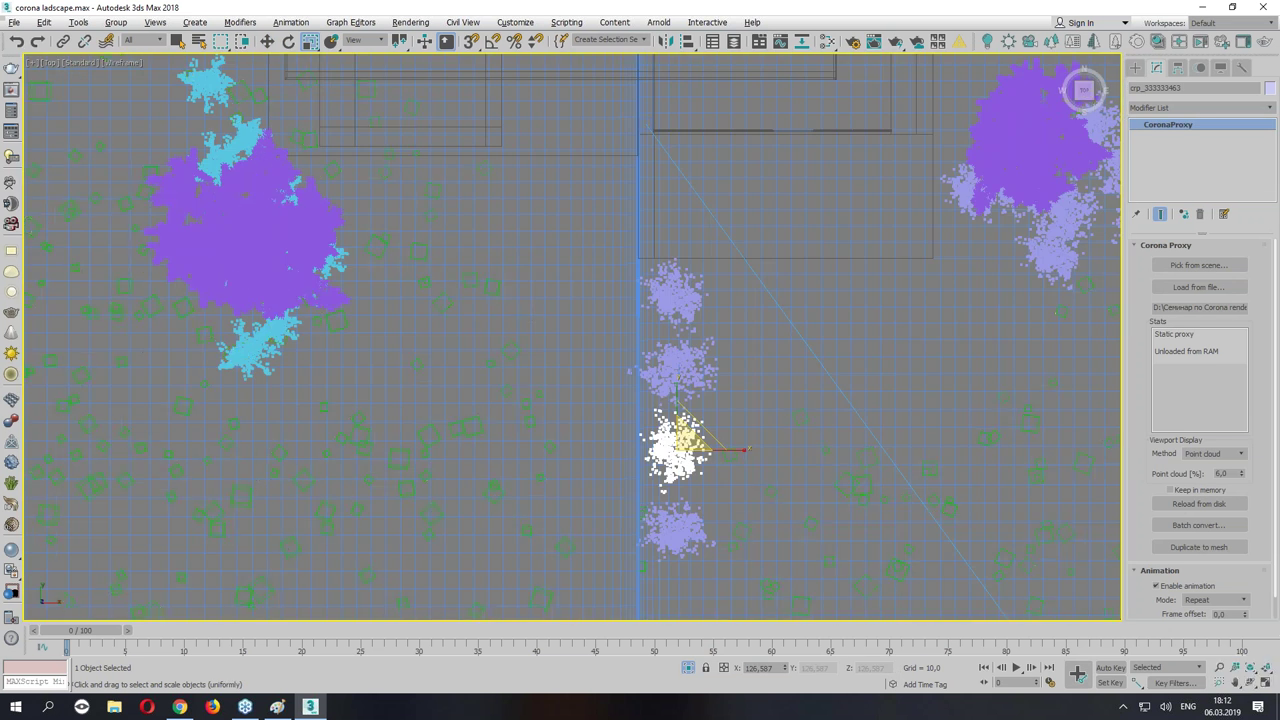
Copy the selected bushes further down the row as instances, then deselect everything.
ctrl+click(675, 370)
key(w)
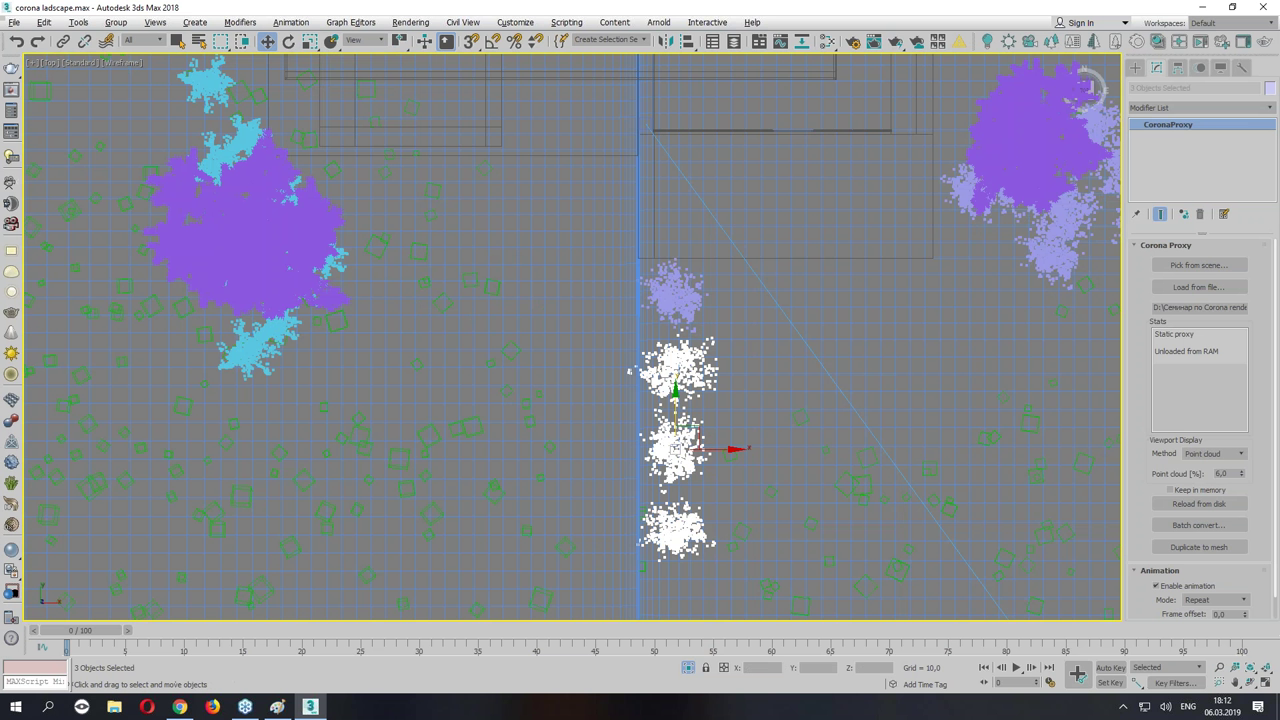
shift+drag(680, 450, 693, 633)
click(645, 410)
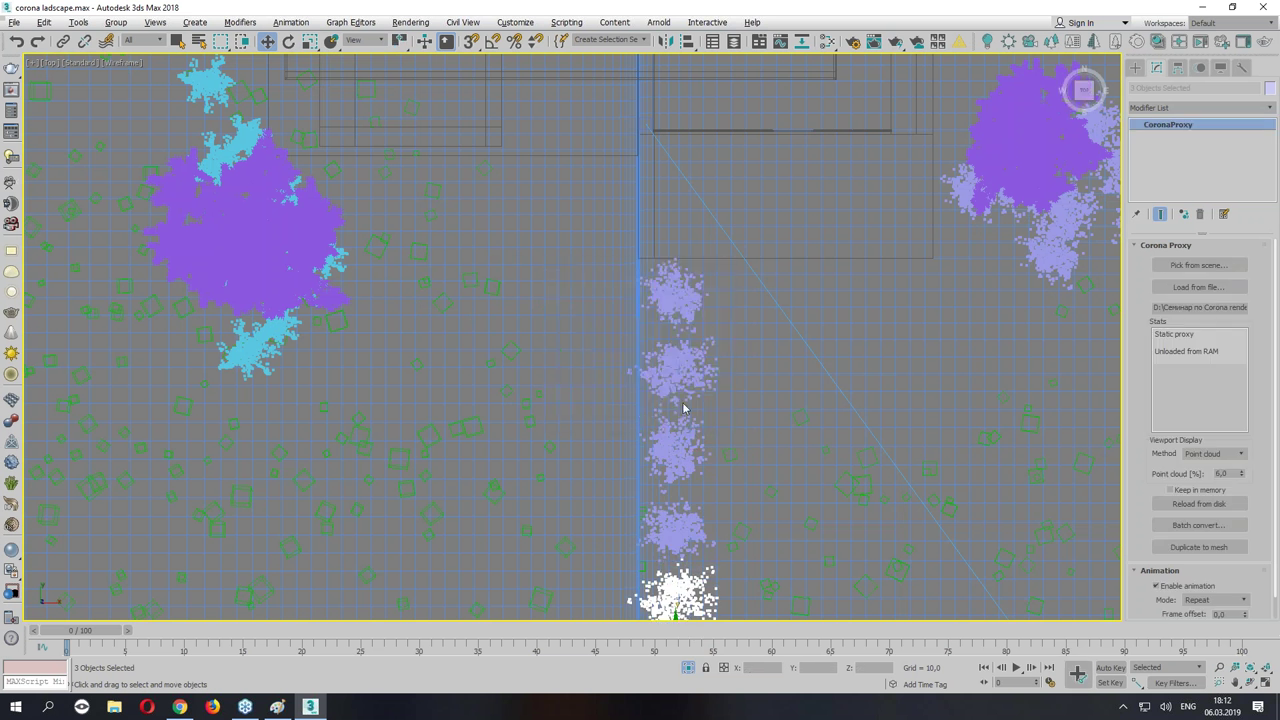
key(alt+w)
key(alt+w)
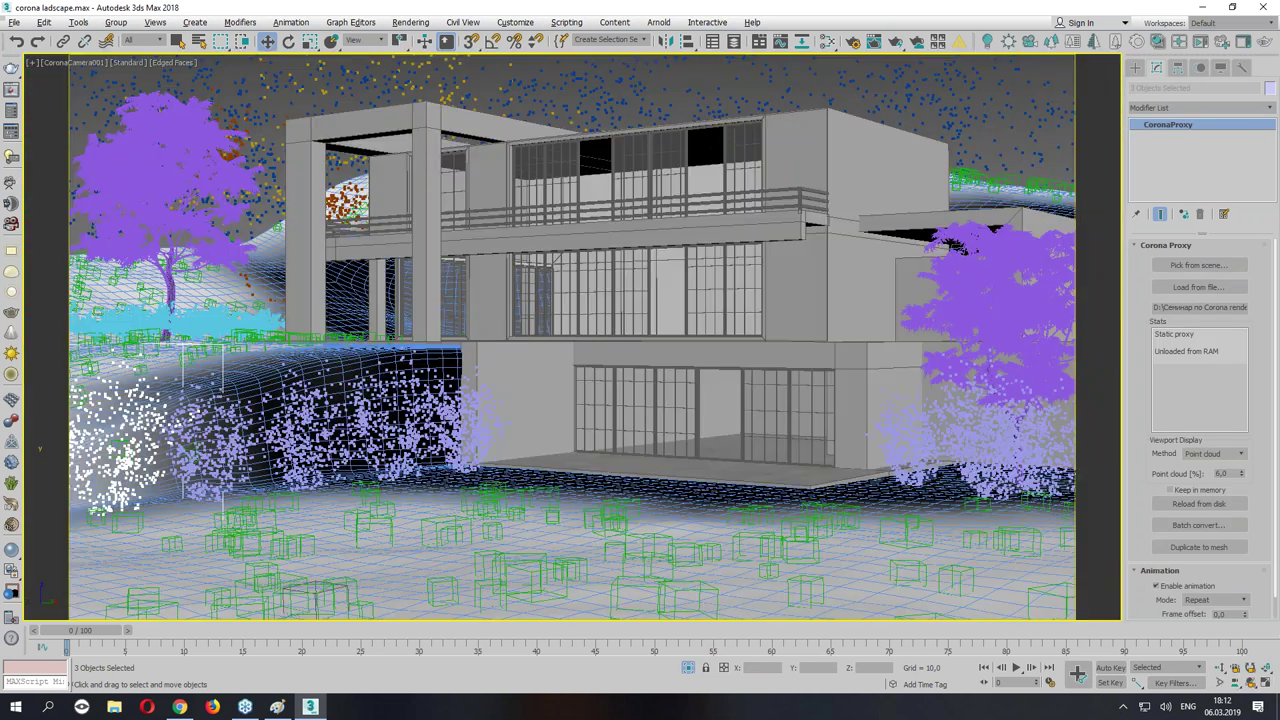
click(707, 75)
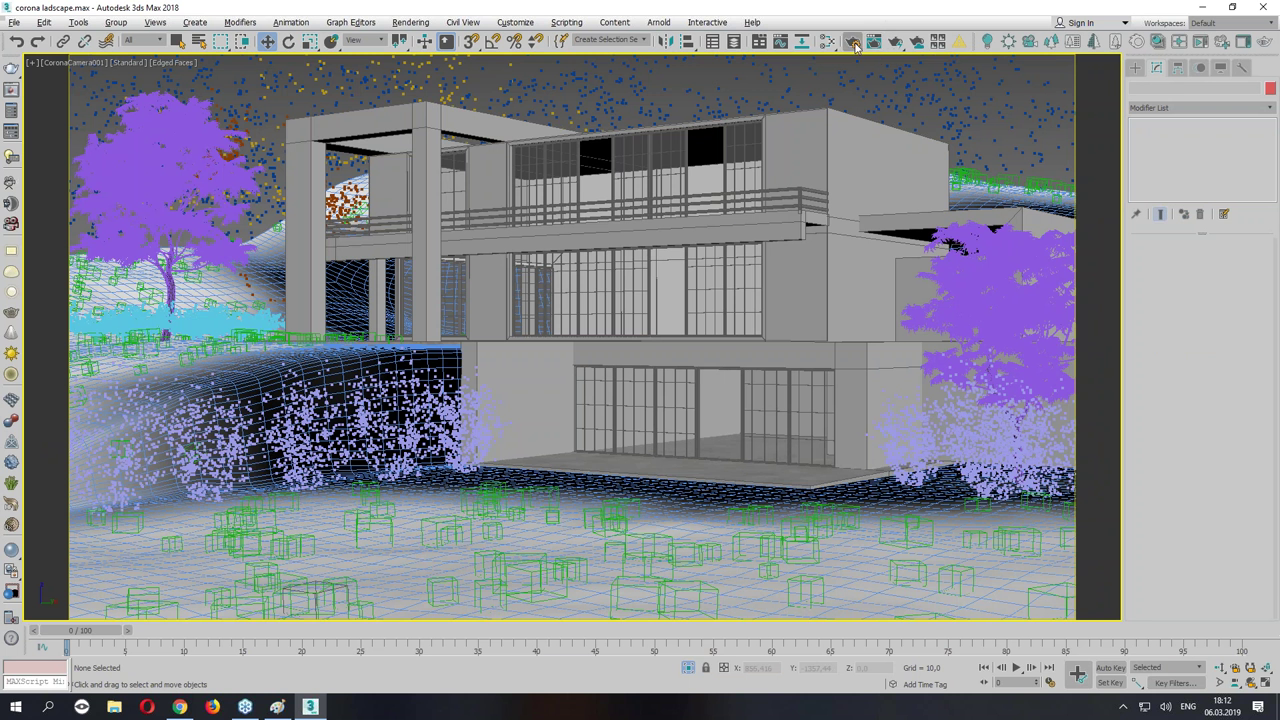
Save As 'corona ladscape 1.max', fixing the invalid file name after the path error.
click(14, 22)
click(40, 145)
click(318, 487)
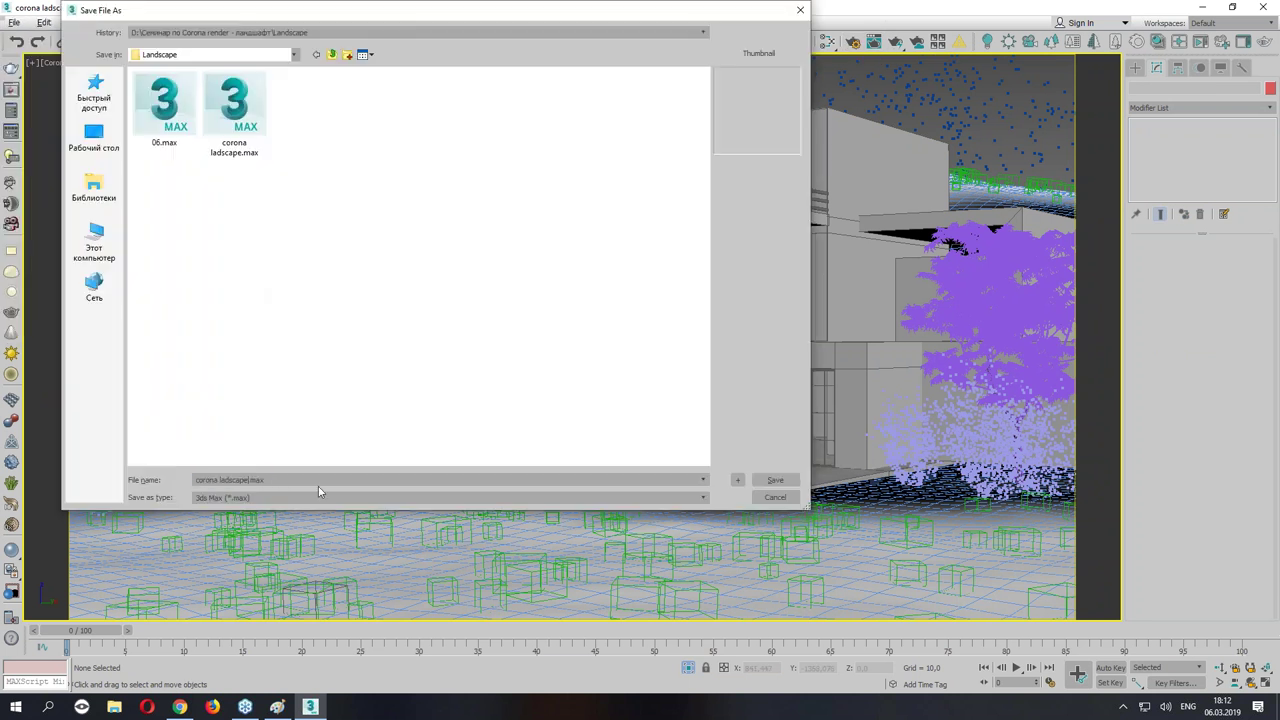
text( 1\)
key(Return)
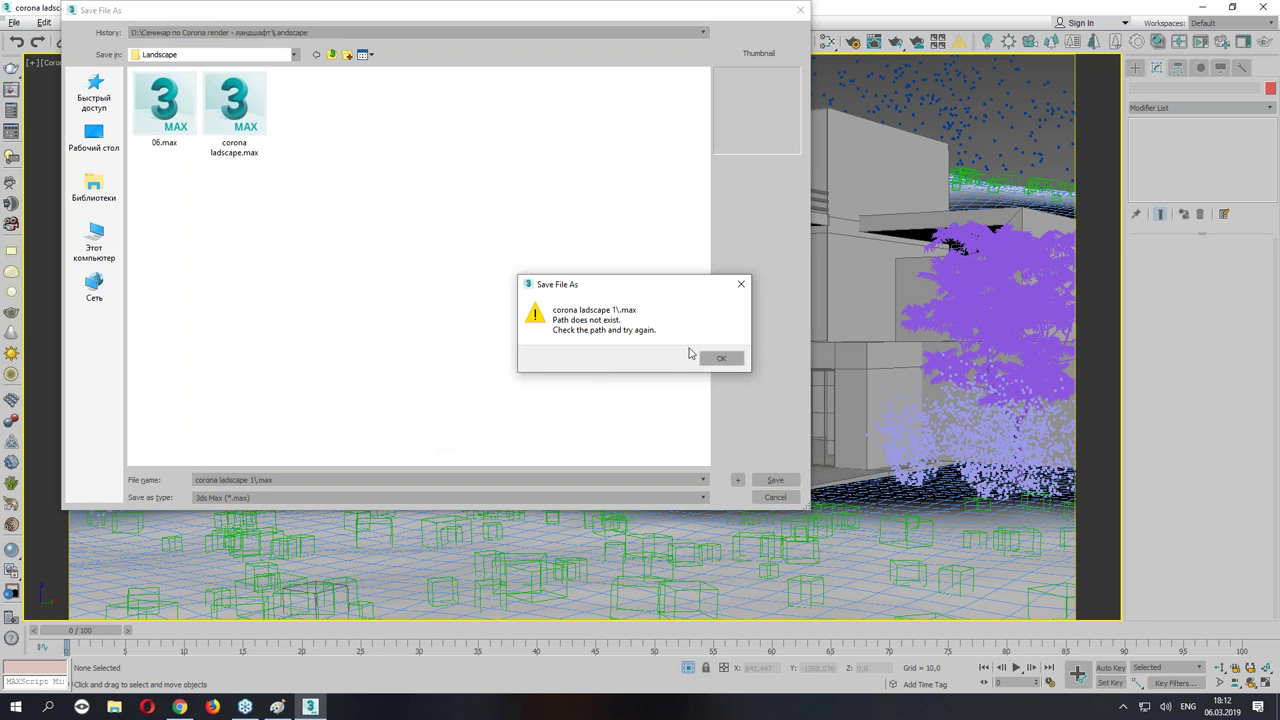
click(714, 358)
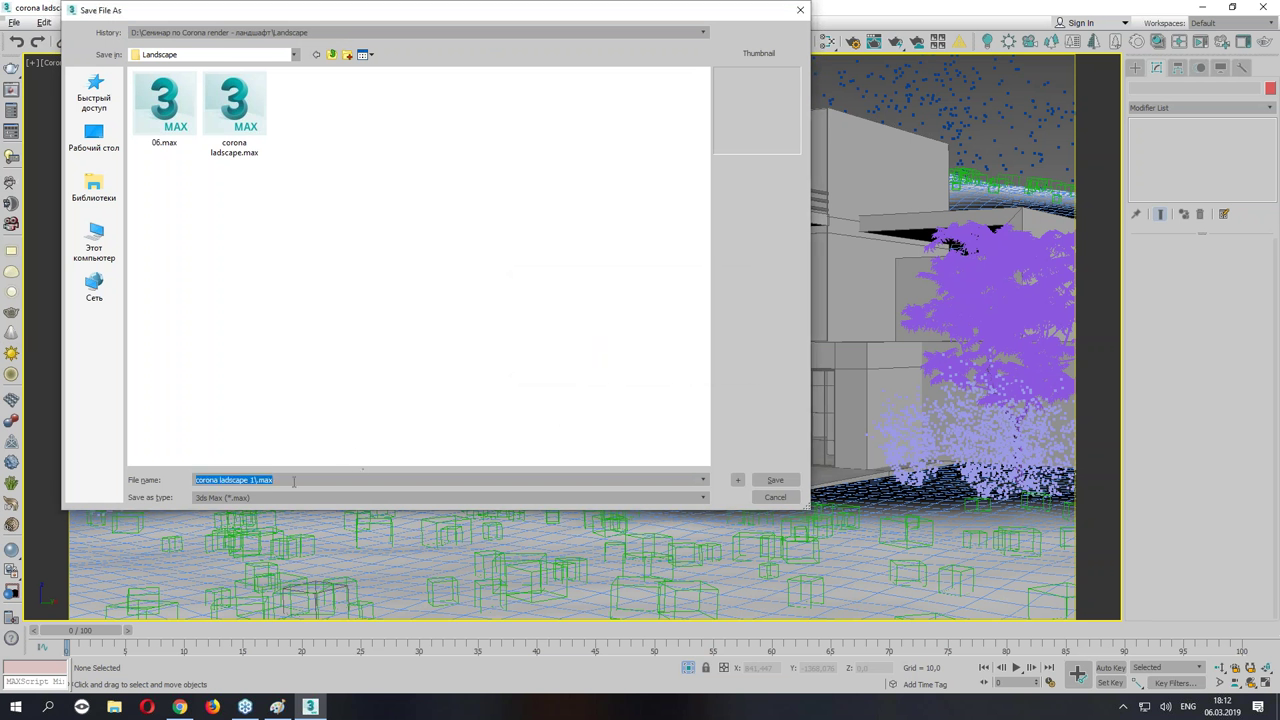
click(256, 481)
key(Return)
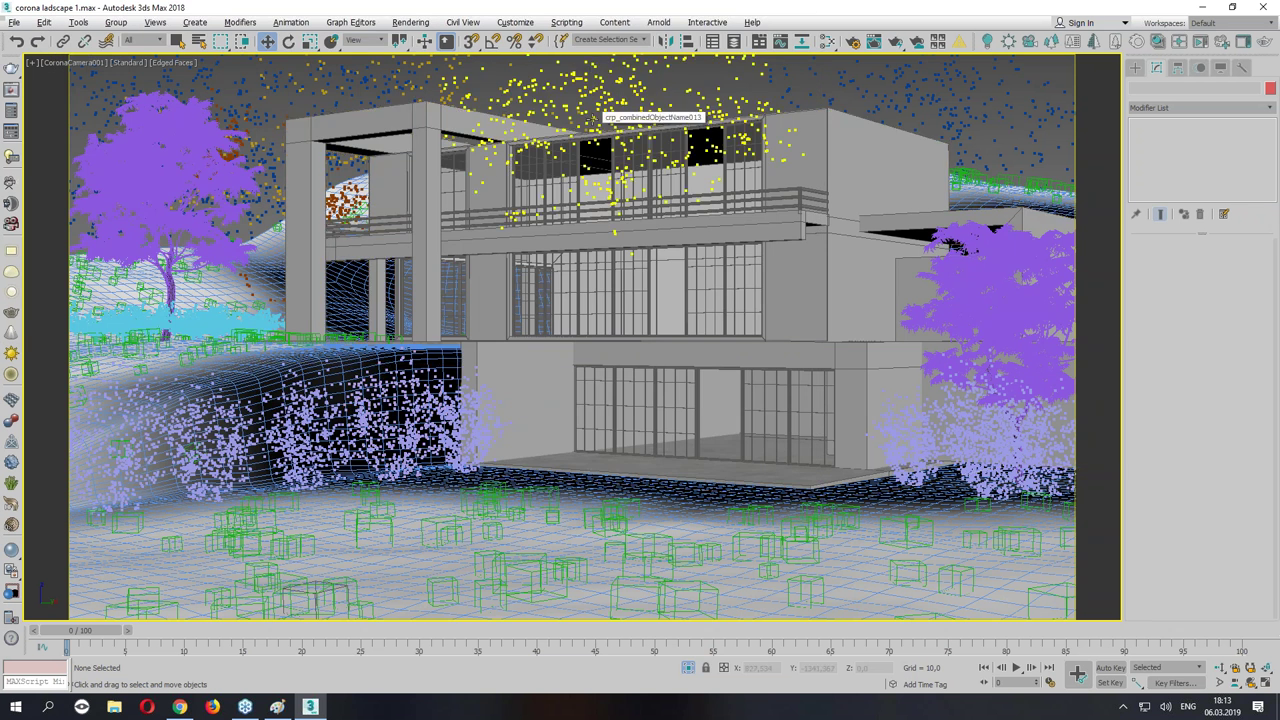
Start Corona interactive rendering from the Scene tab of Render Setup.
click(850, 43)
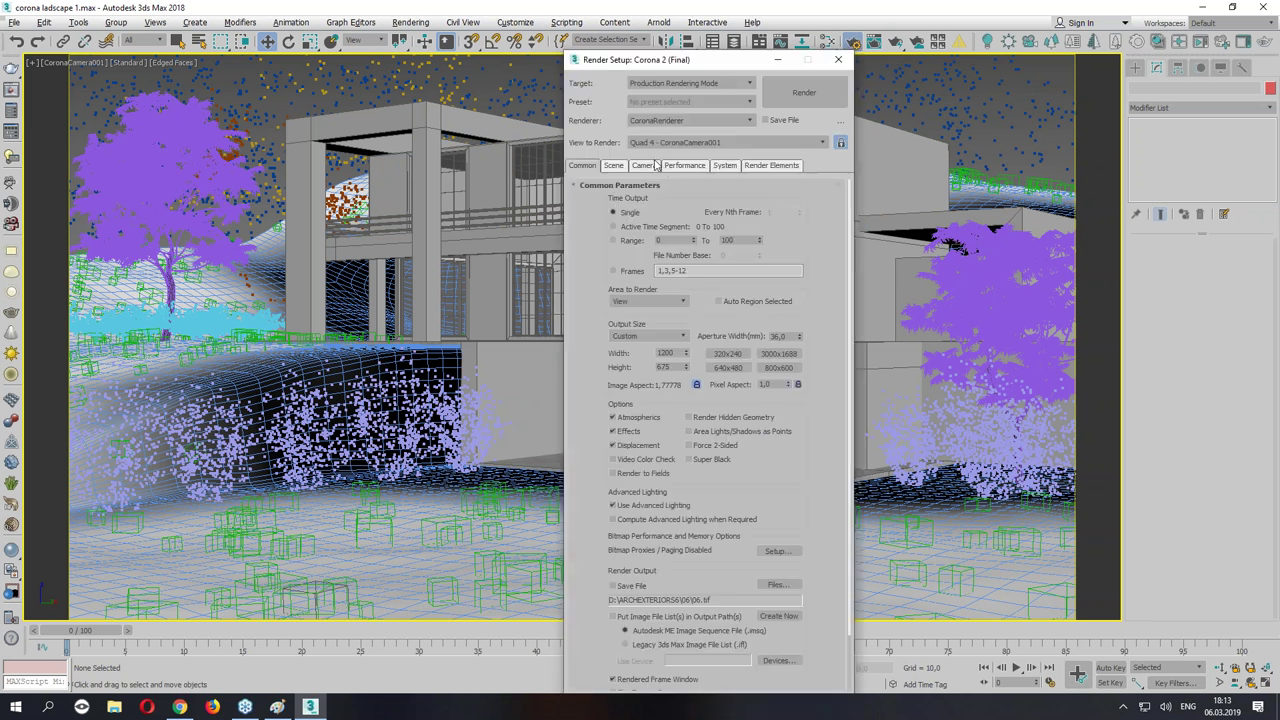
click(655, 166)
click(627, 168)
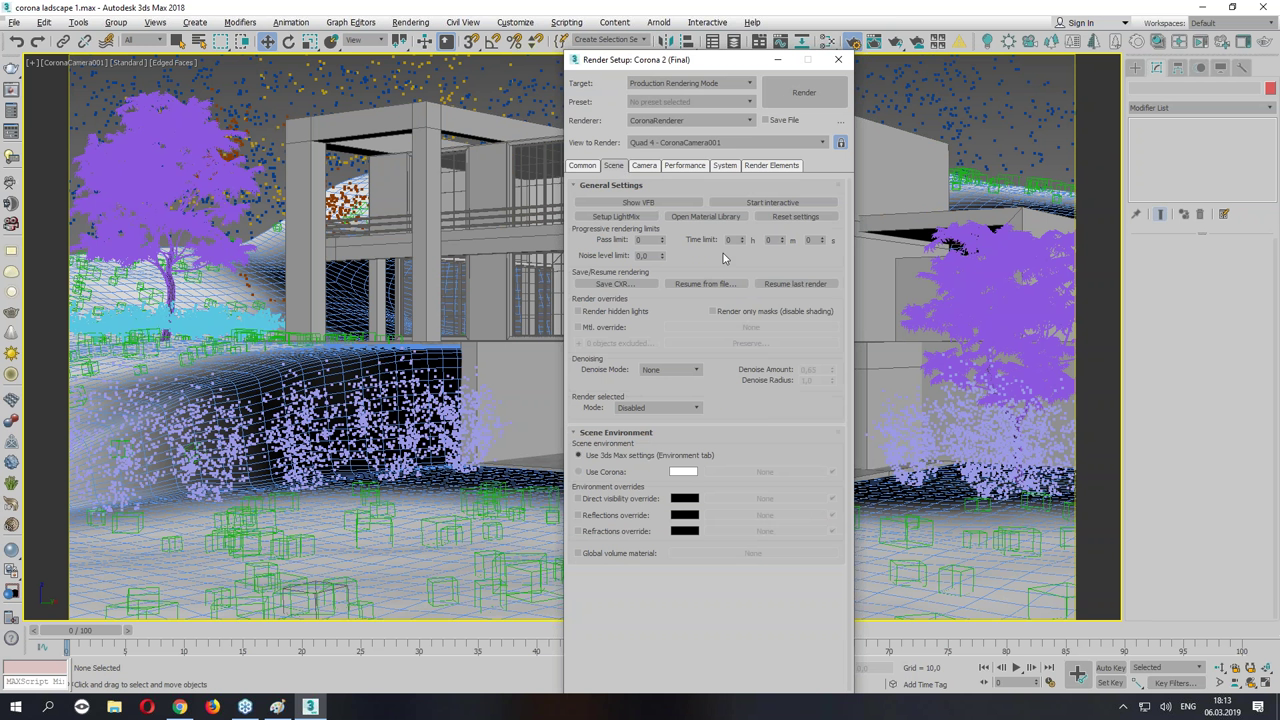
click(752, 205)
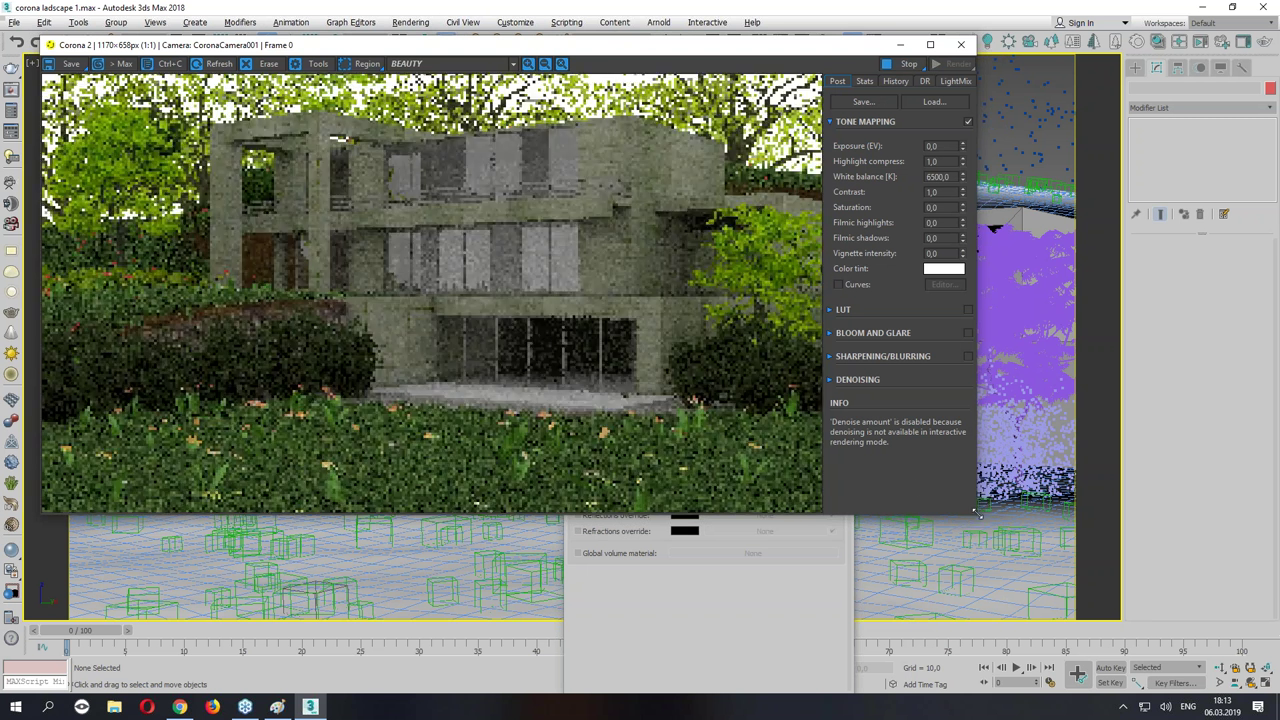
Shrink and center the render window, close Render Setup, and return to four viewports.
drag(976, 514, 646, 375)
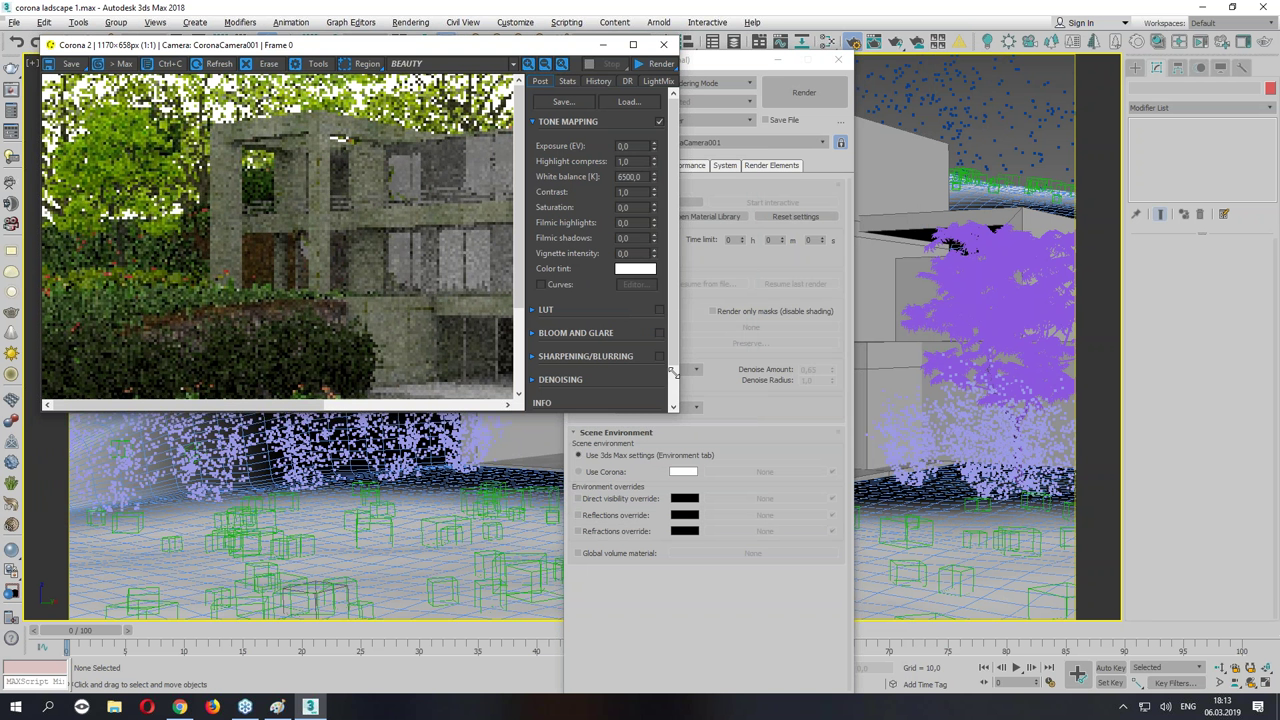
click(826, 66)
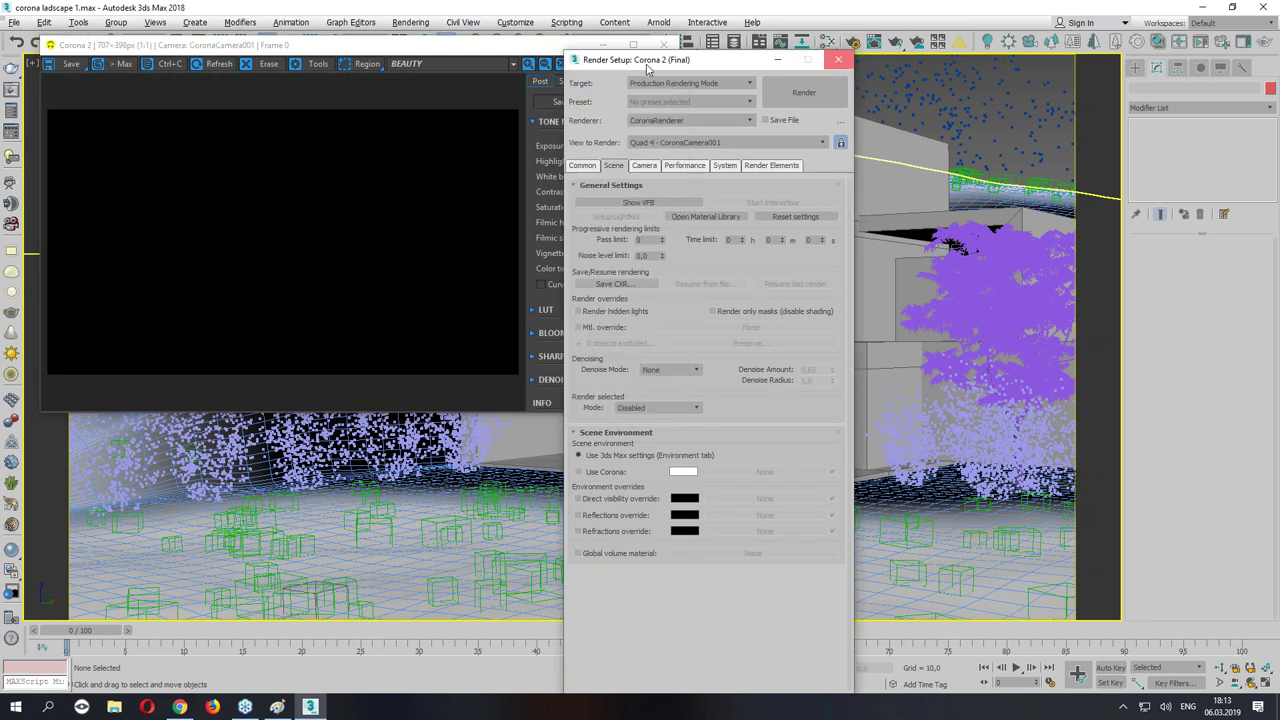
click(852, 52)
drag(220, 45, 565, 252)
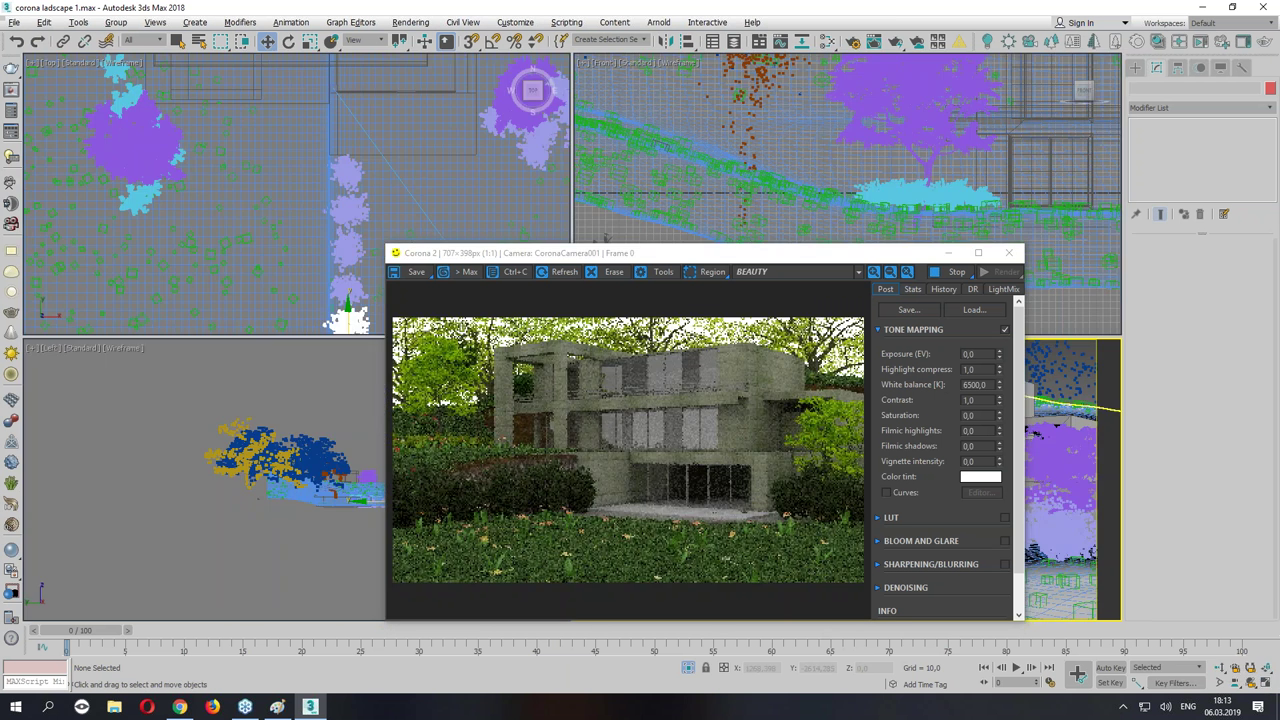
click(1267, 685)
Create a Corona sun to the lower left of the house, aimed at it.
scroll(300, 200, down, 5)
right_click(455, 222)
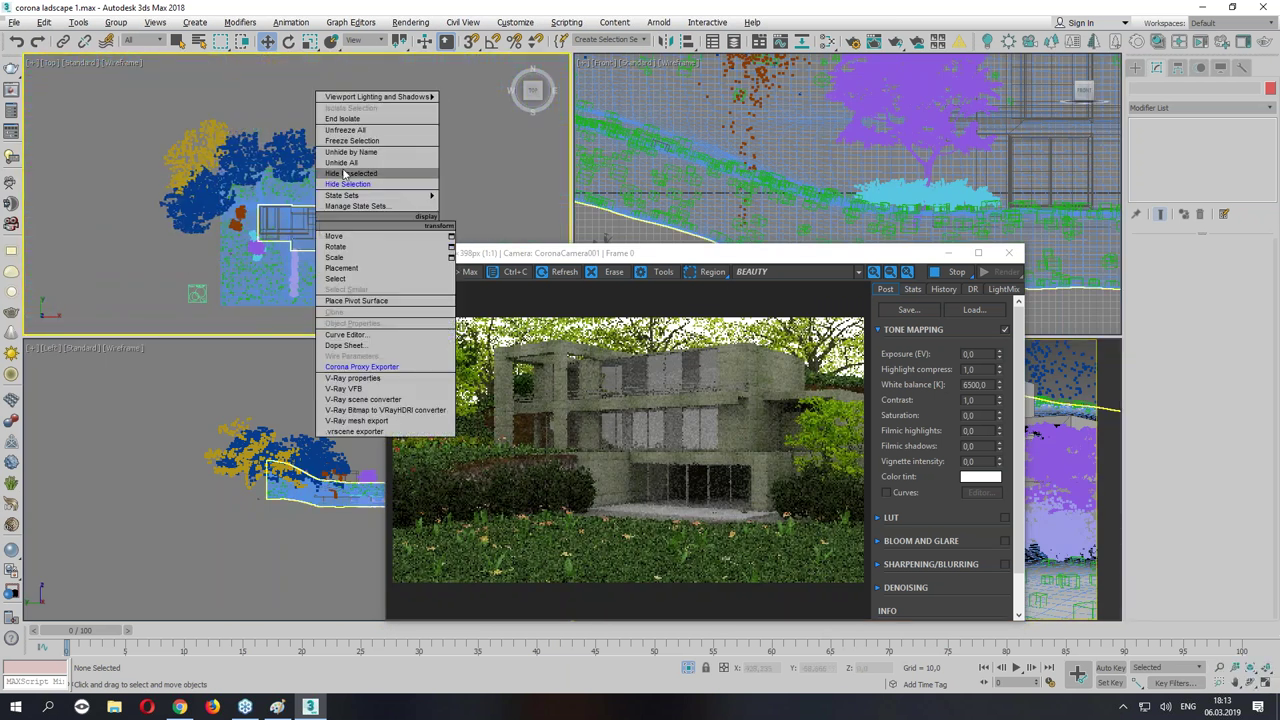
click(1135, 67)
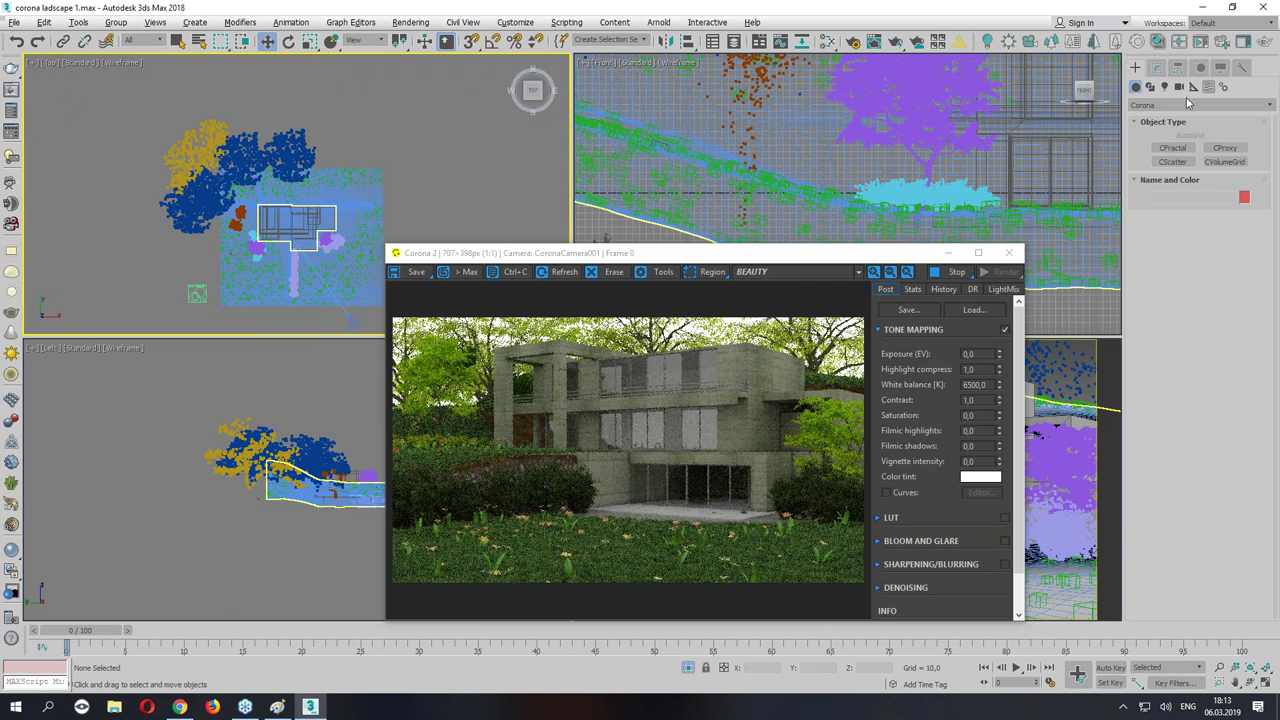
click(1164, 87)
click(1200, 105)
click(1200, 148)
click(1224, 148)
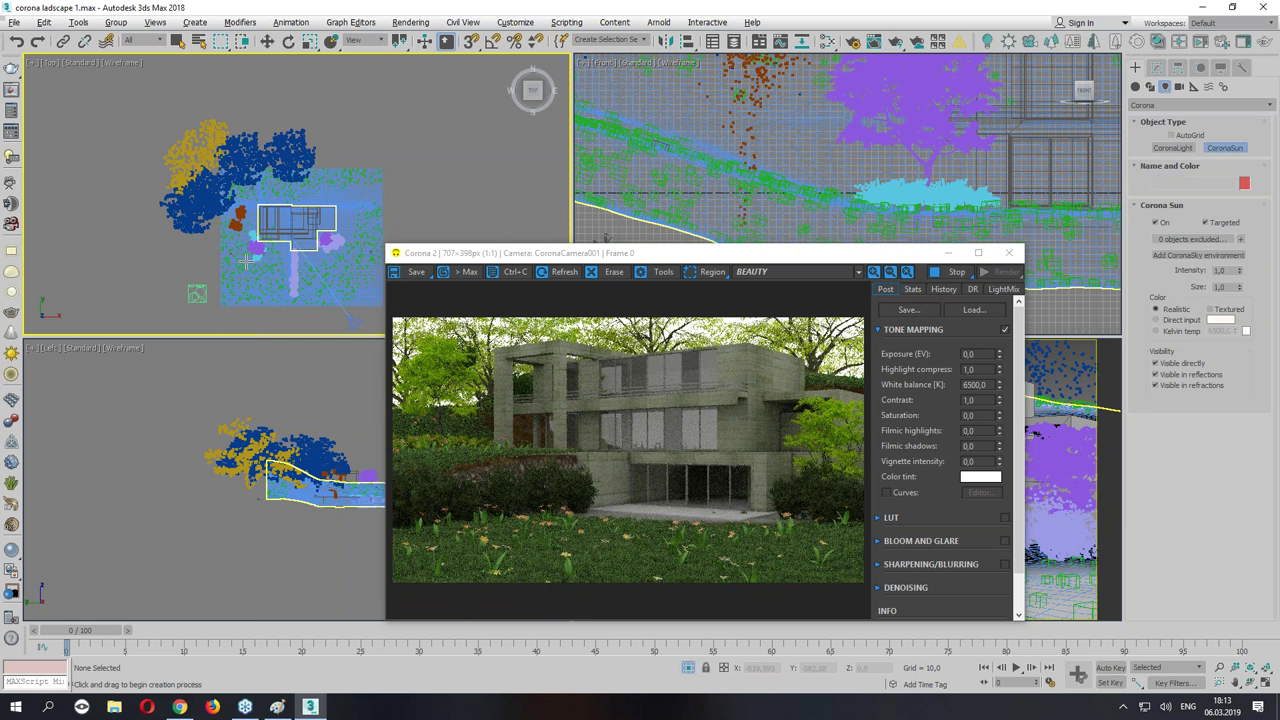
middle_drag(250, 260, 256, 190)
drag(240, 216, 145, 275)
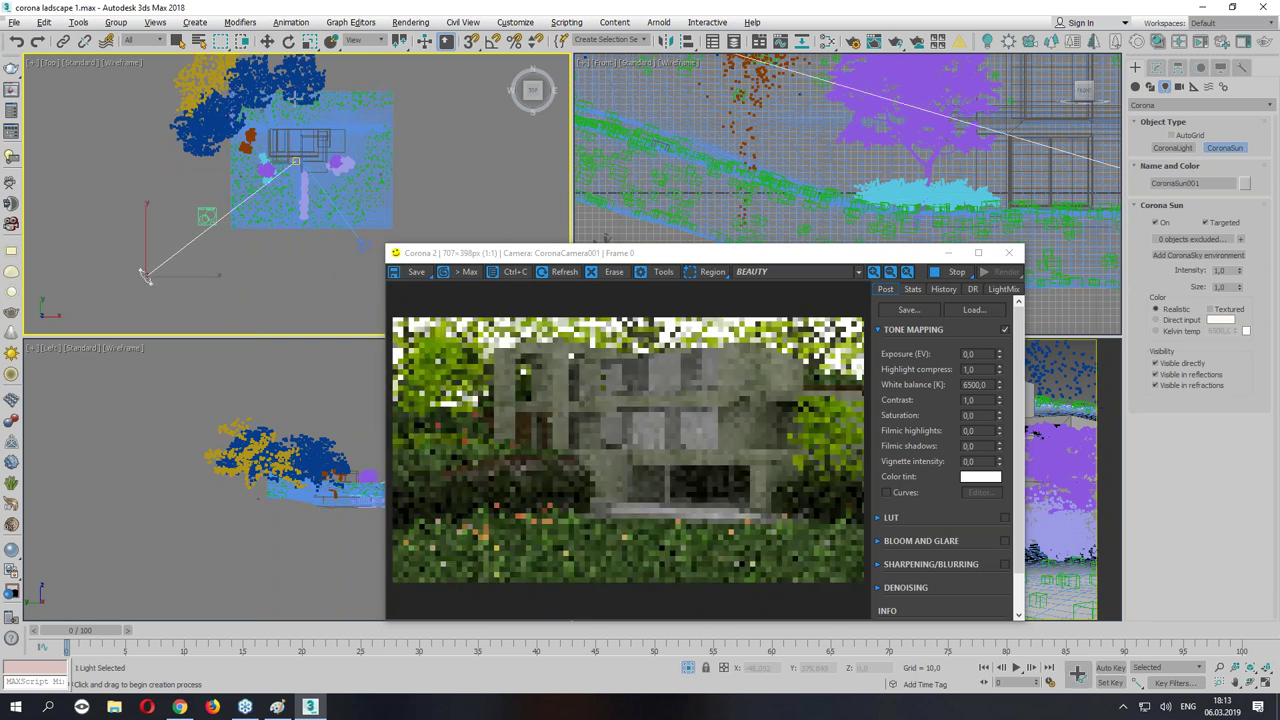
Add a CoronaSky environment driven by the sun and reposition the sun in the Top view.
click(1157, 67)
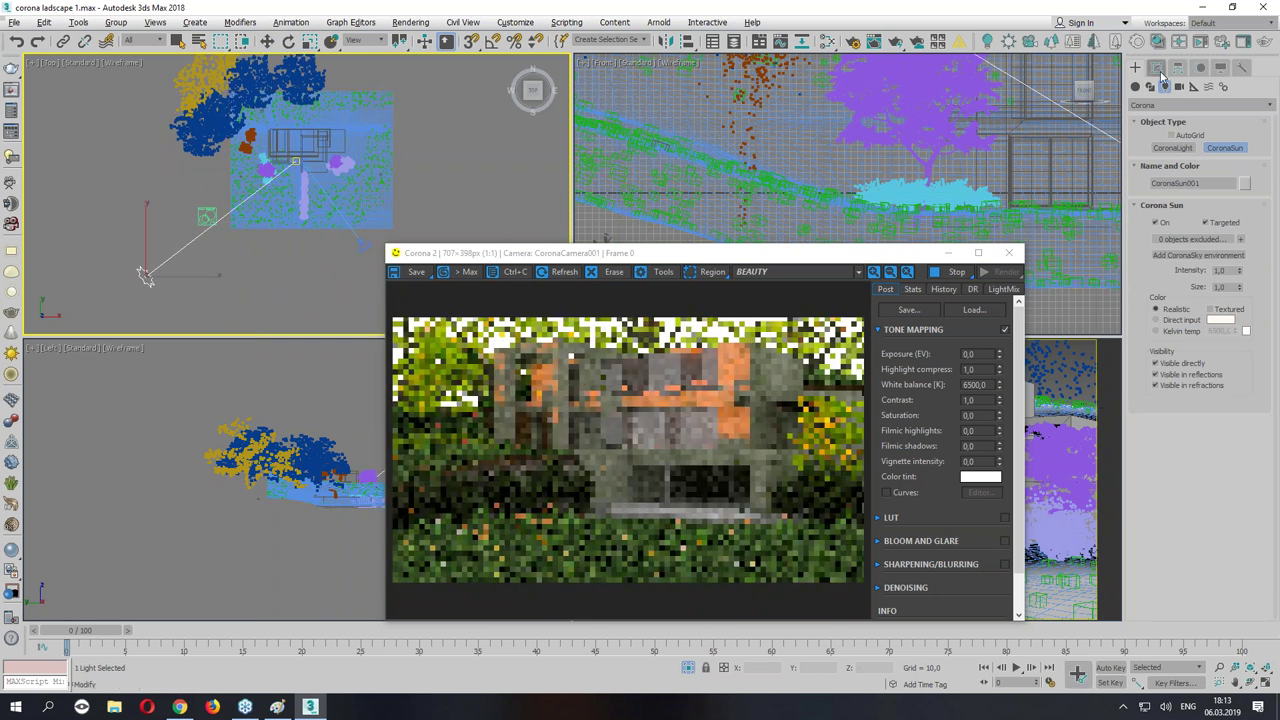
click(1192, 295)
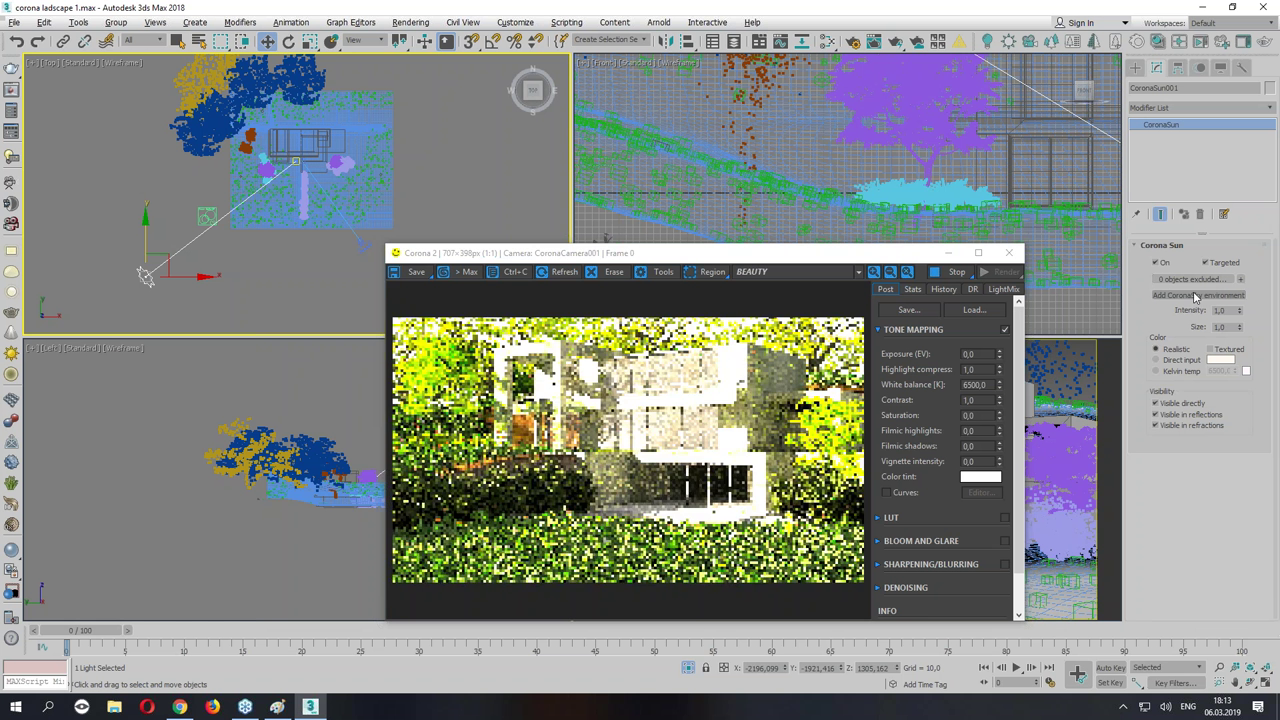
drag(843, 261, 537, 241)
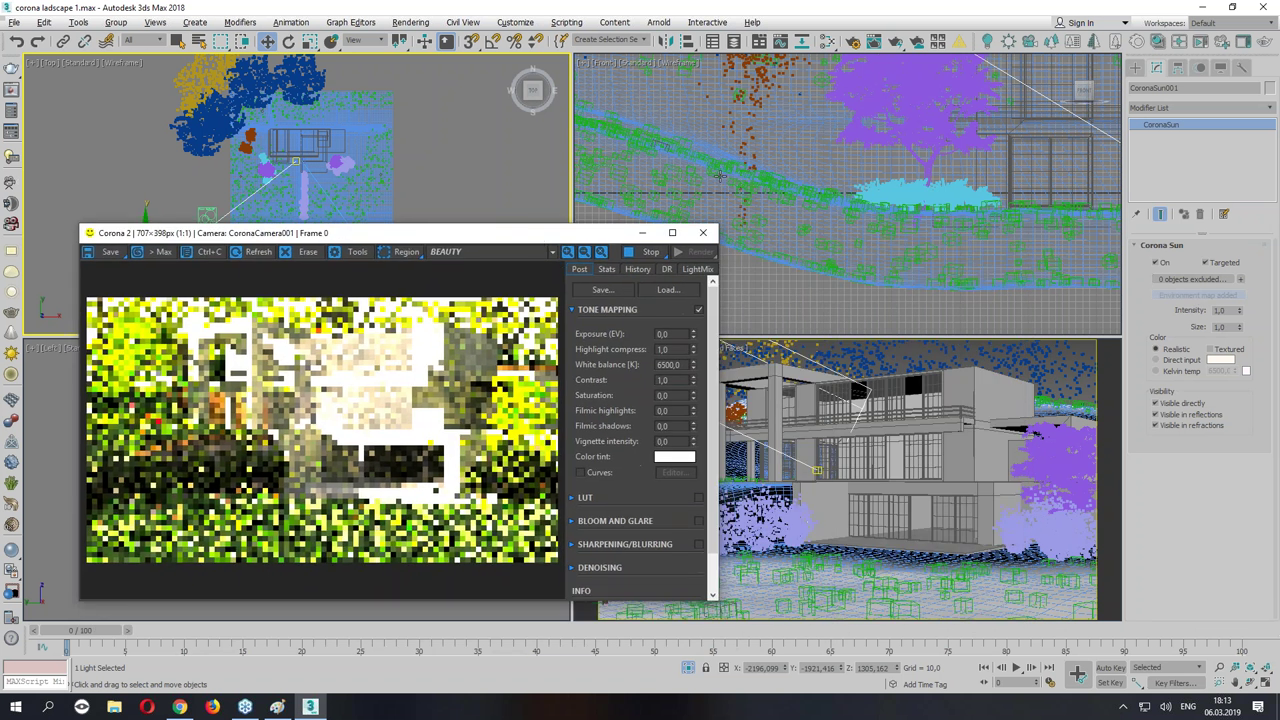
scroll(309, 175, down, 2)
drag(196, 202, 211, 156)
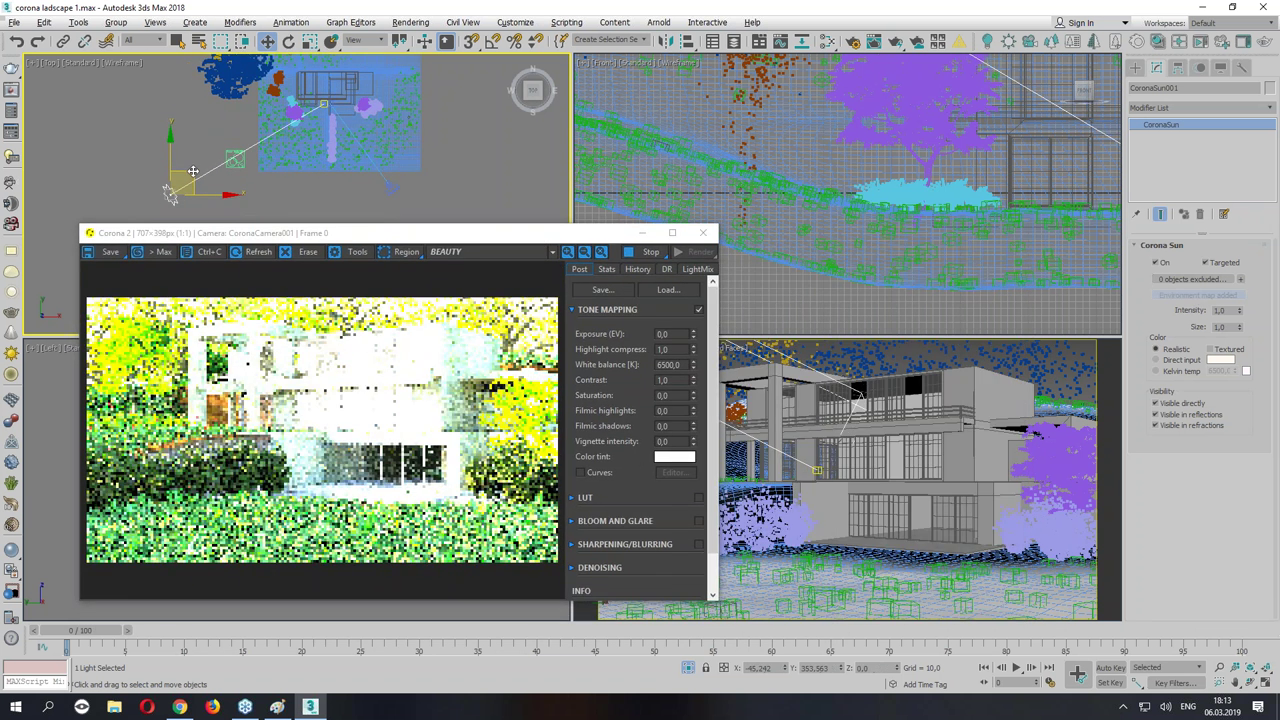
drag(624, 232, 864, 126)
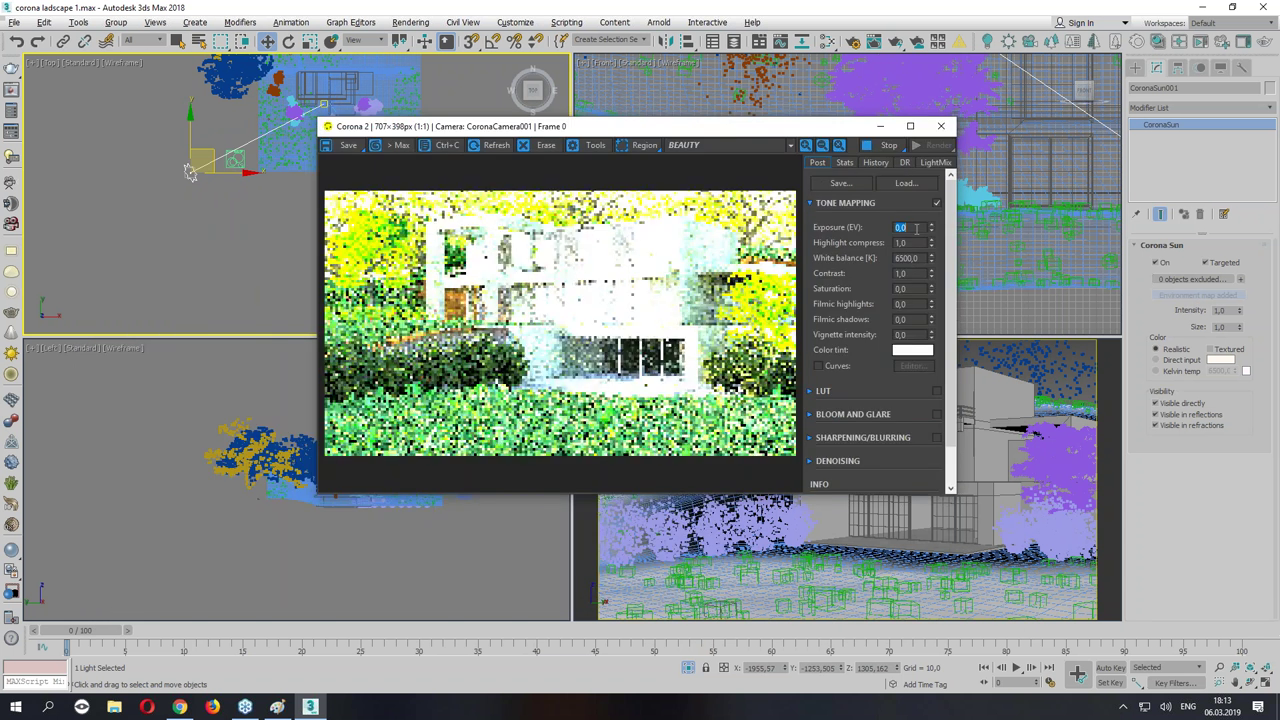
Adjust the render exposure, trying -4 and then -2.
text(-4)
key(Return)
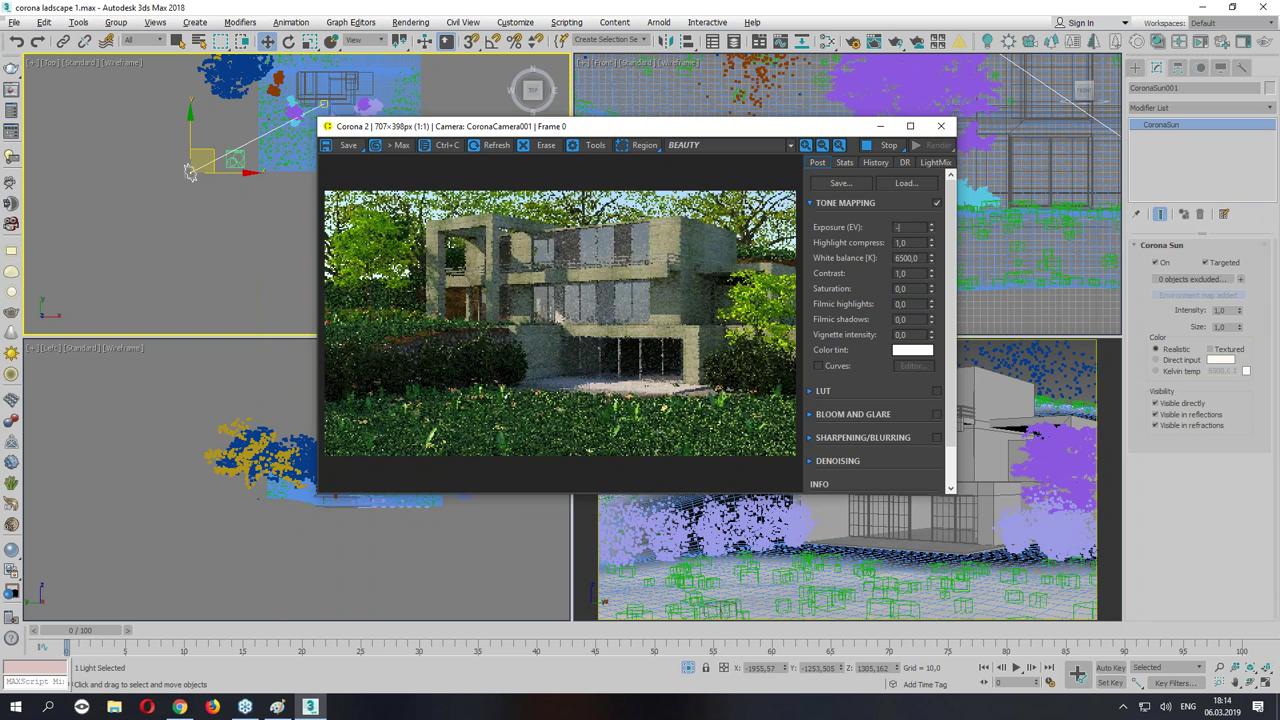
text(2)
key(Return)
key(Return)
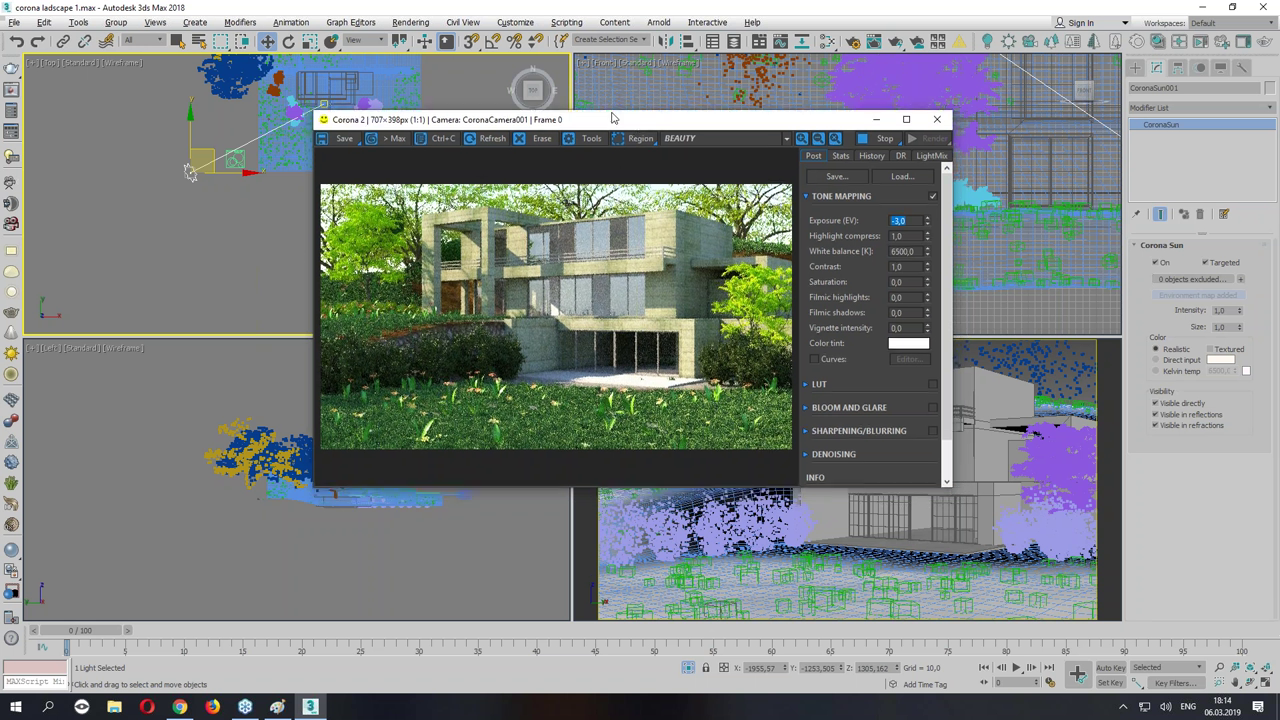
Set the CoronaScatter001 scale range from 80 to 110.
drag(641, 126, 556, 72)
click(737, 572)
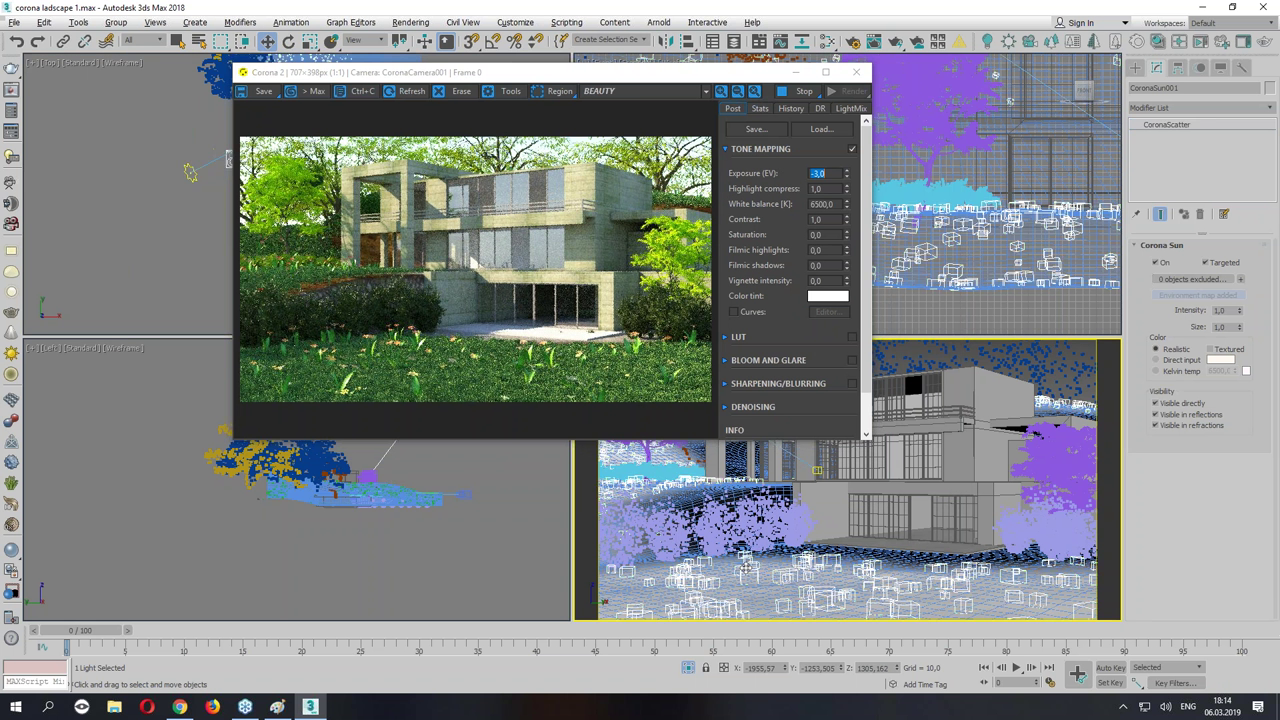
scroll(1153, 512, down, 5)
scroll(1201, 465, down, 5)
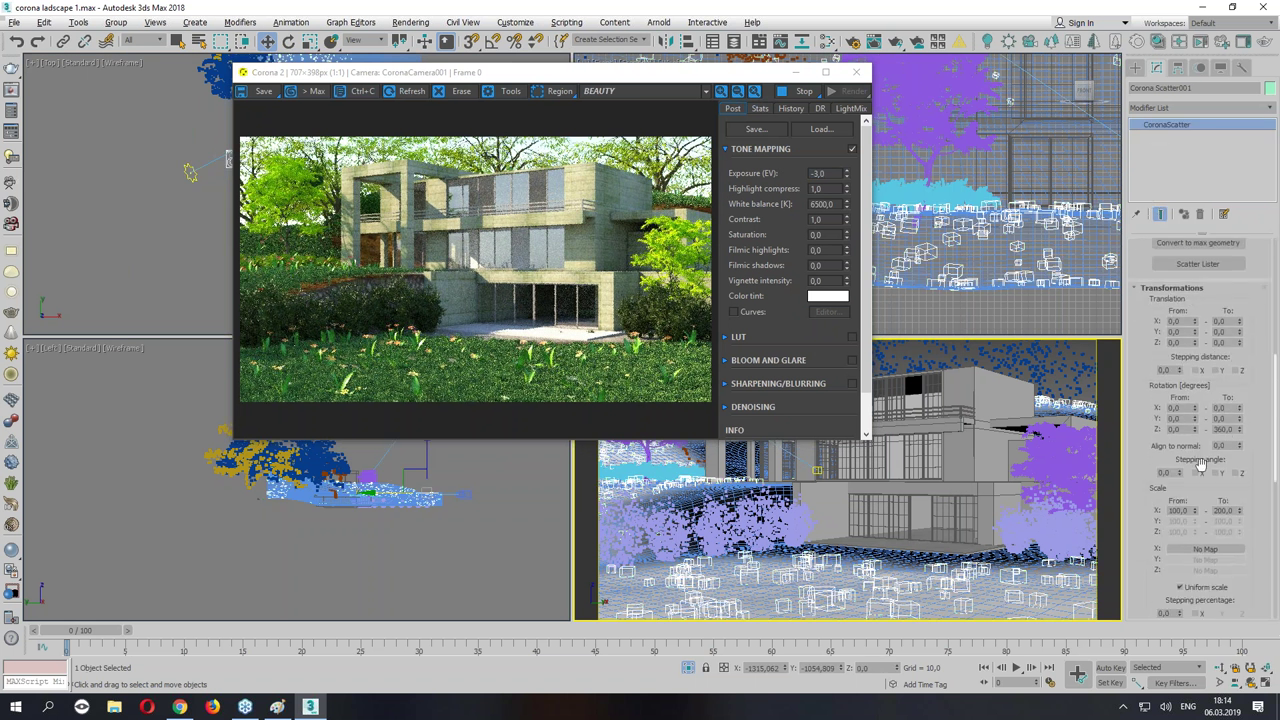
double_click(1185, 508)
text(80)
key(Tab)
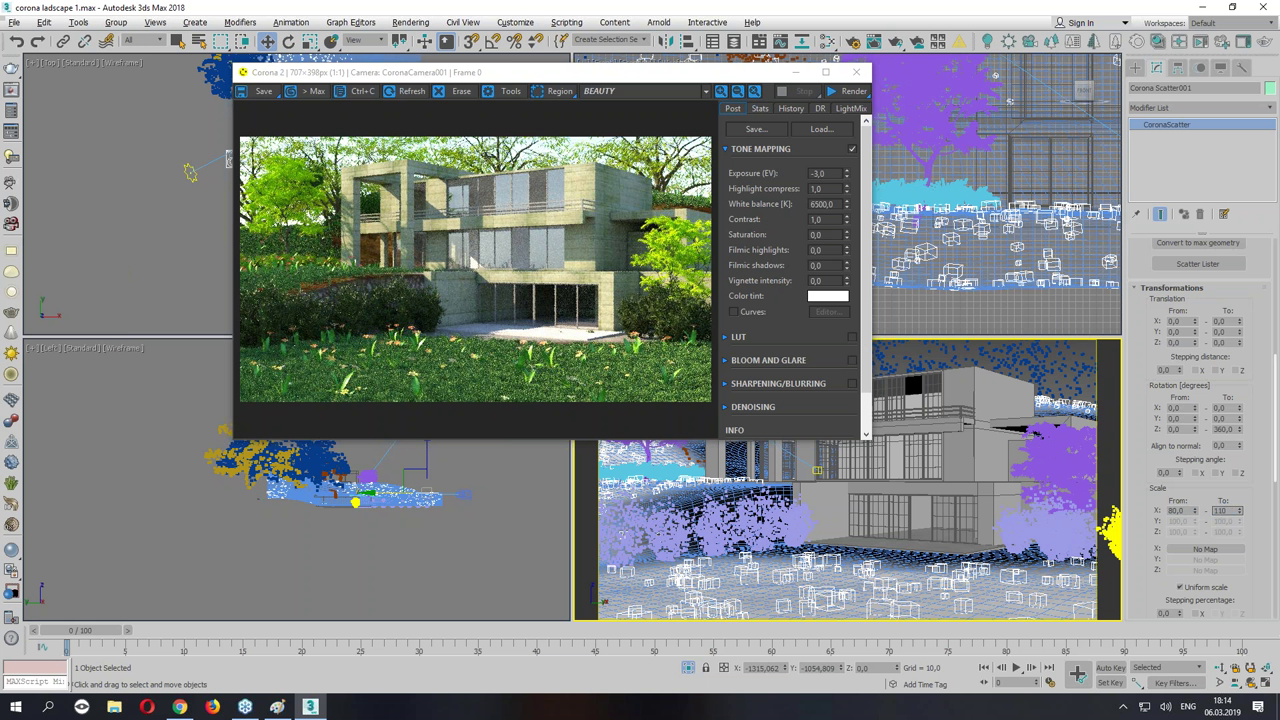
key(Return)
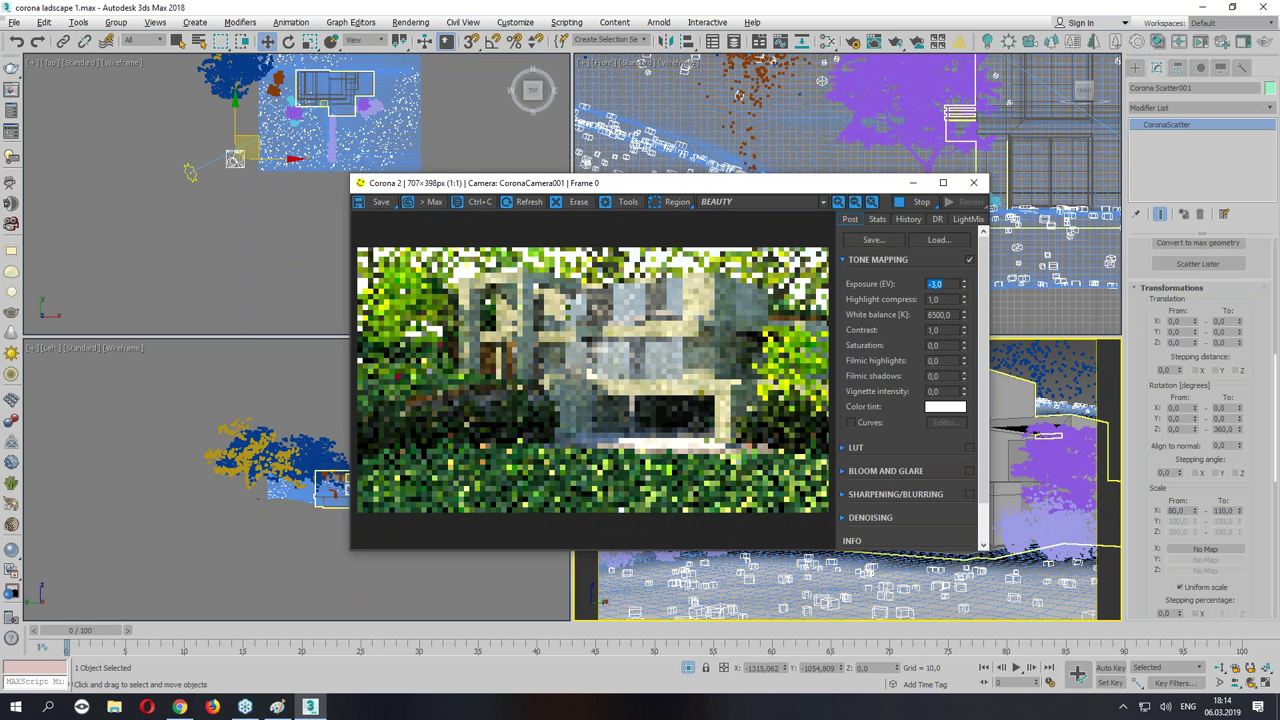
Reselect the sun, rearrange the render window and pan the top view.
click(178, 157)
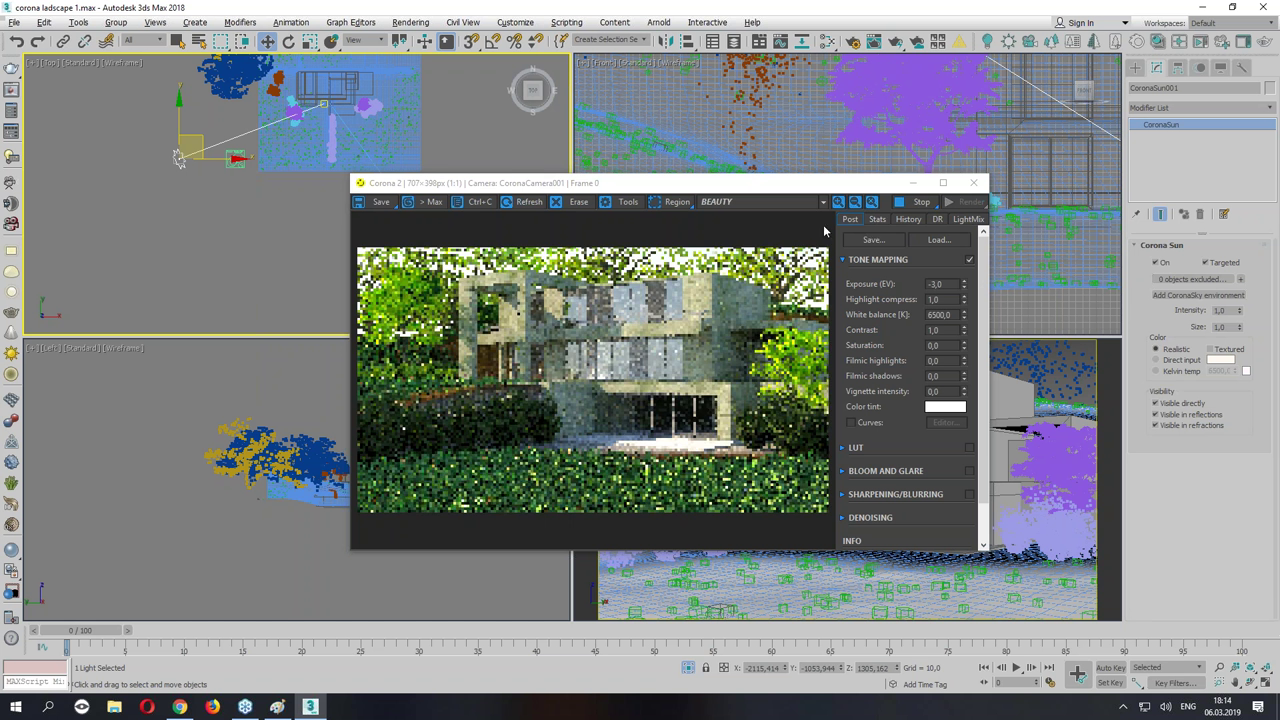
drag(700, 183, 475, 133)
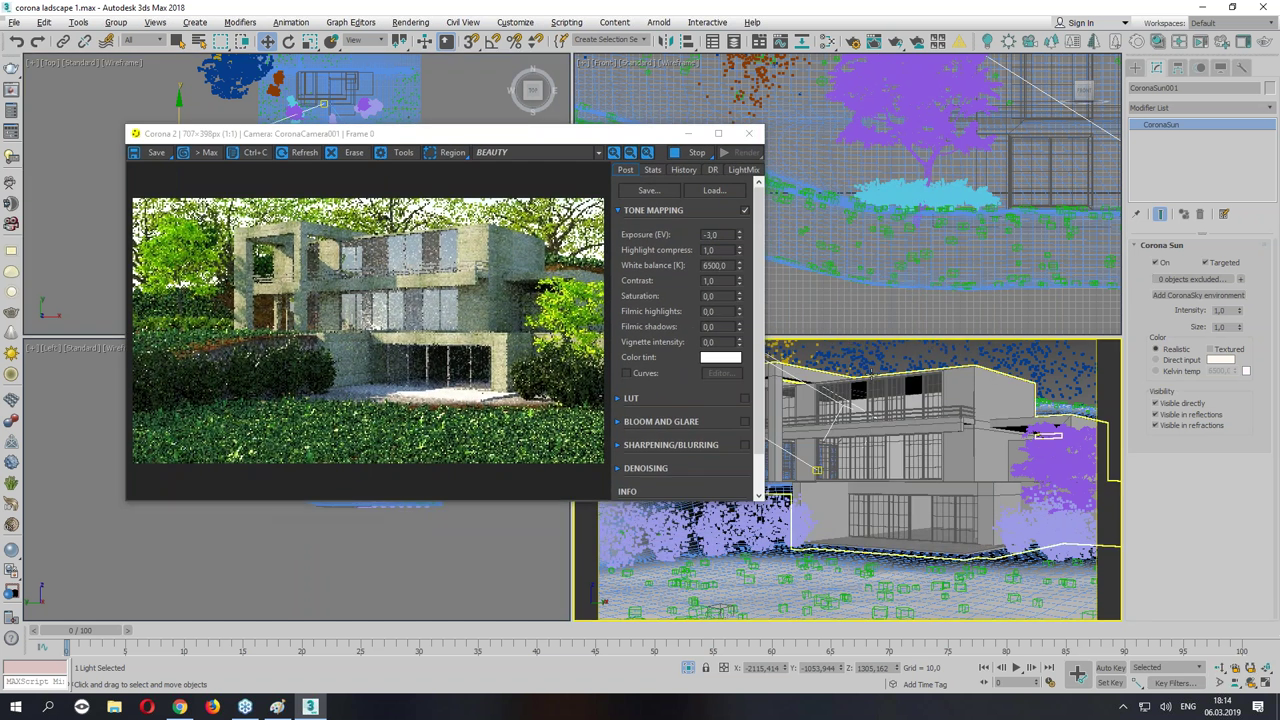
right_click(871, 366)
click(930, 306)
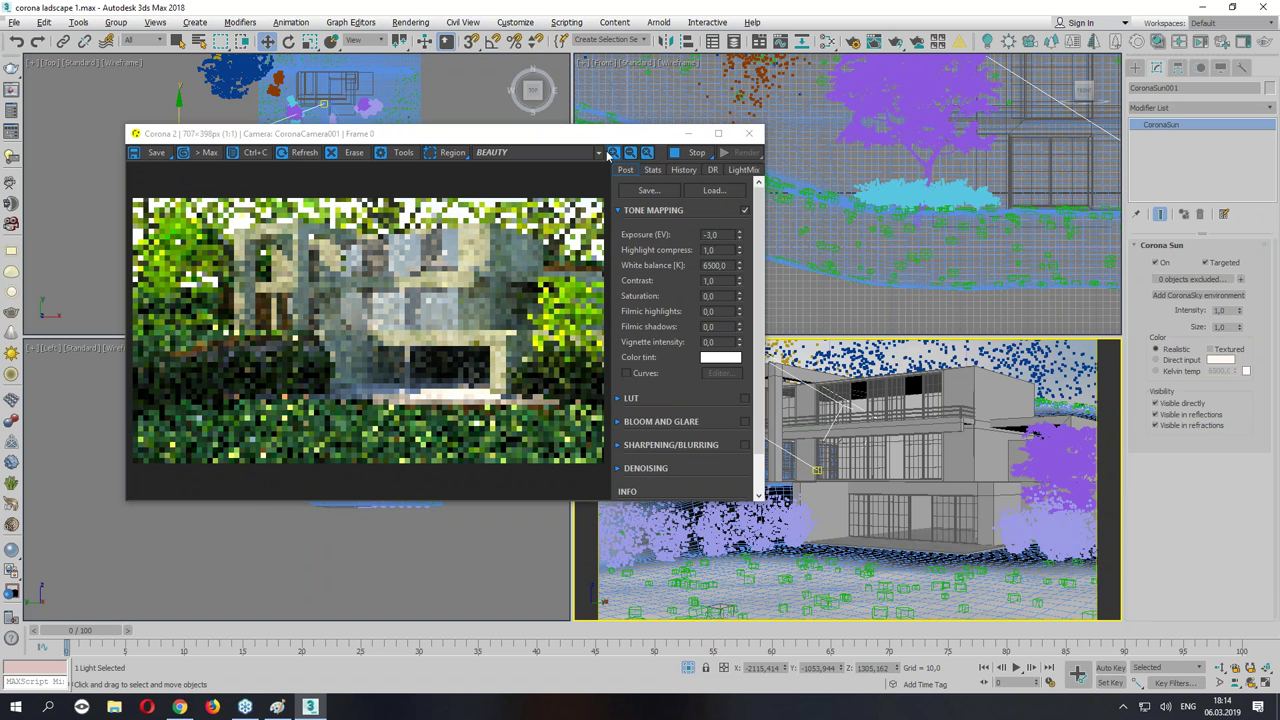
drag(608, 141, 689, 112)
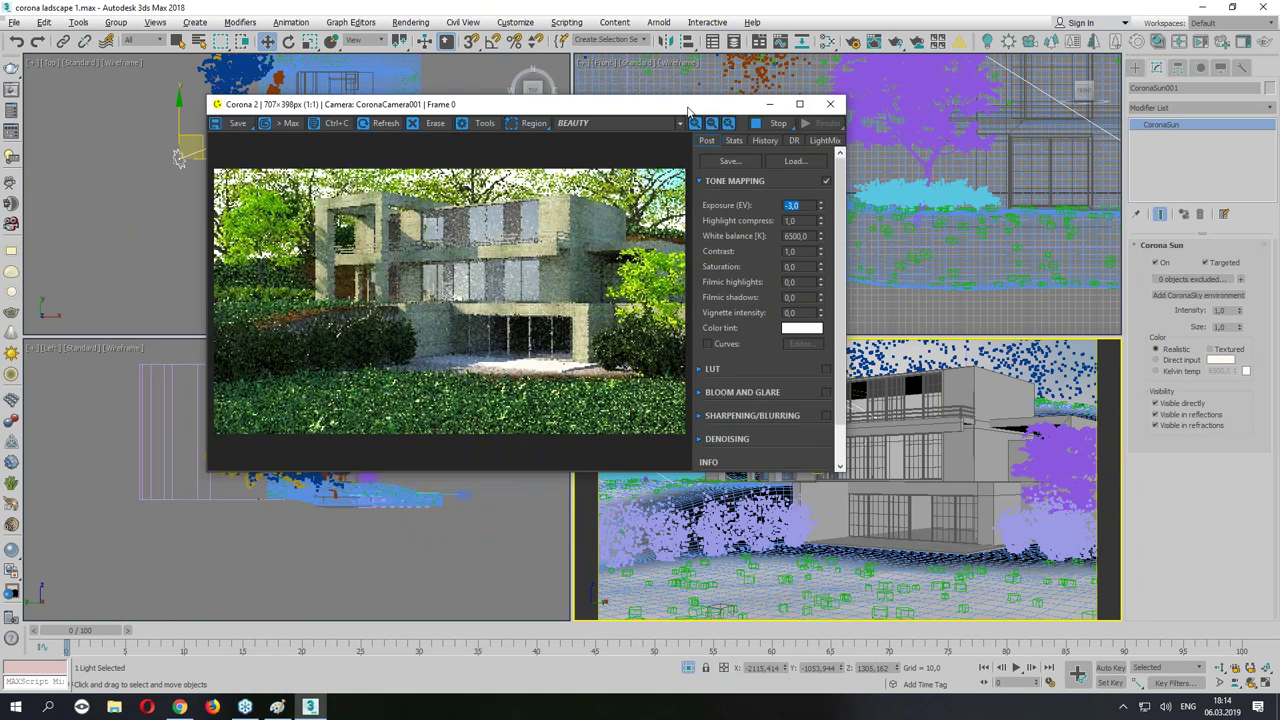
drag(668, 120, 554, 316)
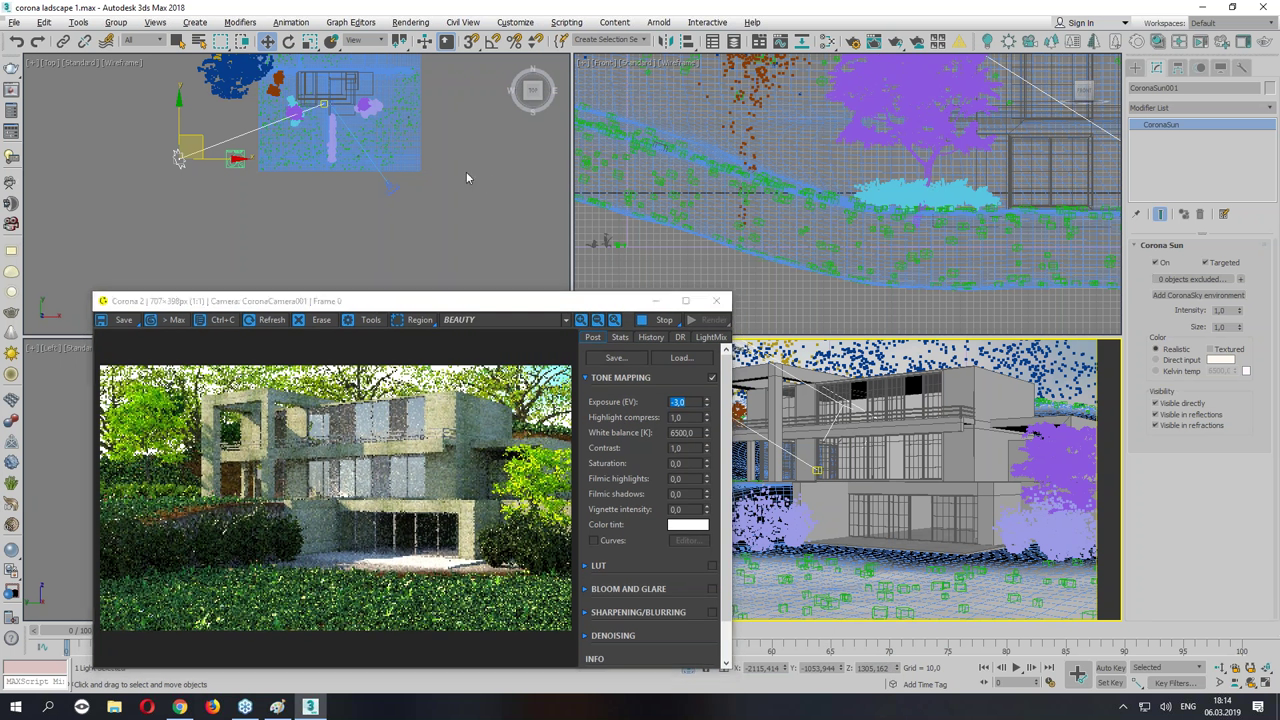
middle_drag(466, 130, 500, 155)
Hide the 'back' backdrop object.
click(494, 112)
right_click(940, 390)
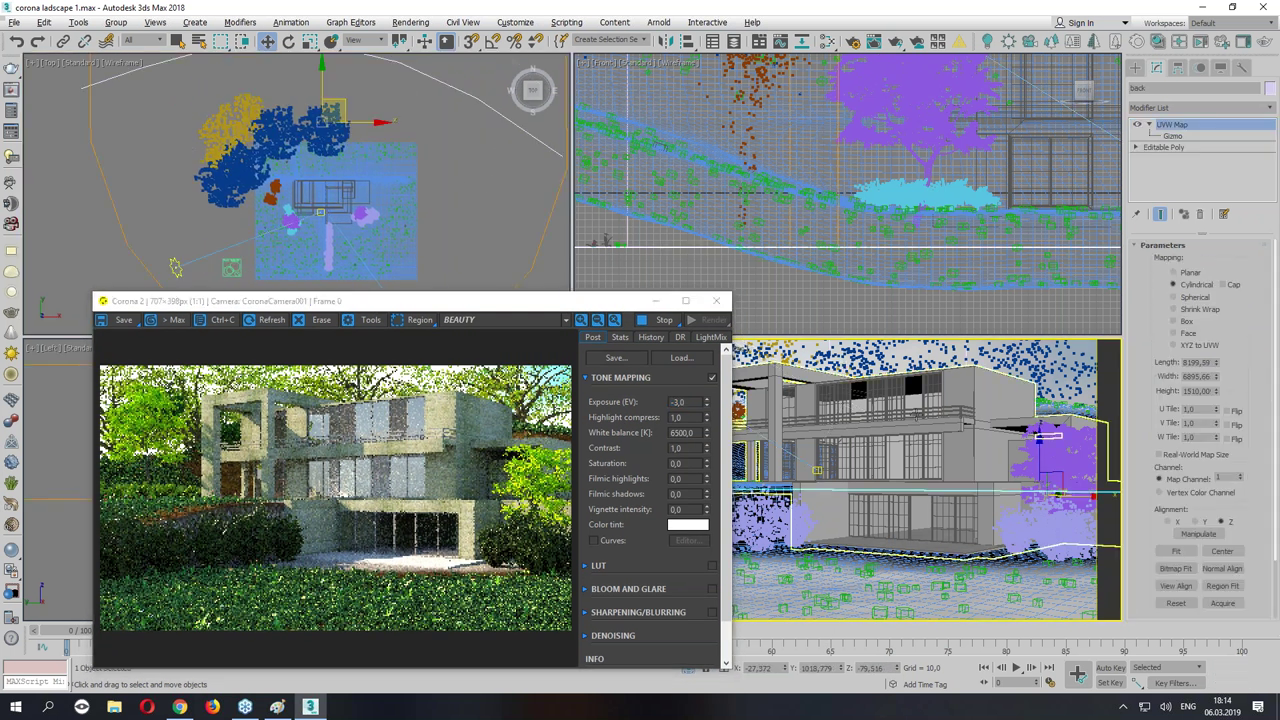
right_click(940, 390)
click(963, 330)
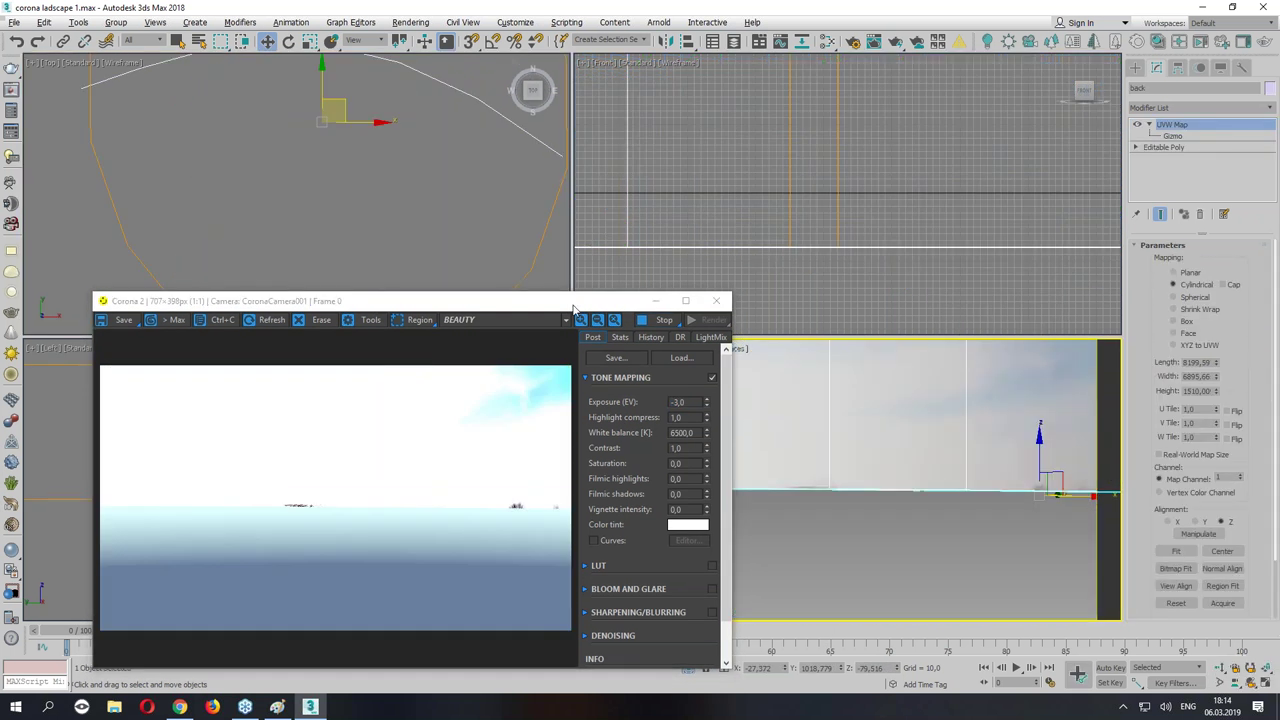
drag(300, 300, 306, 103)
In the Material Editor, select the Corona Light sky material.
click(828, 41)
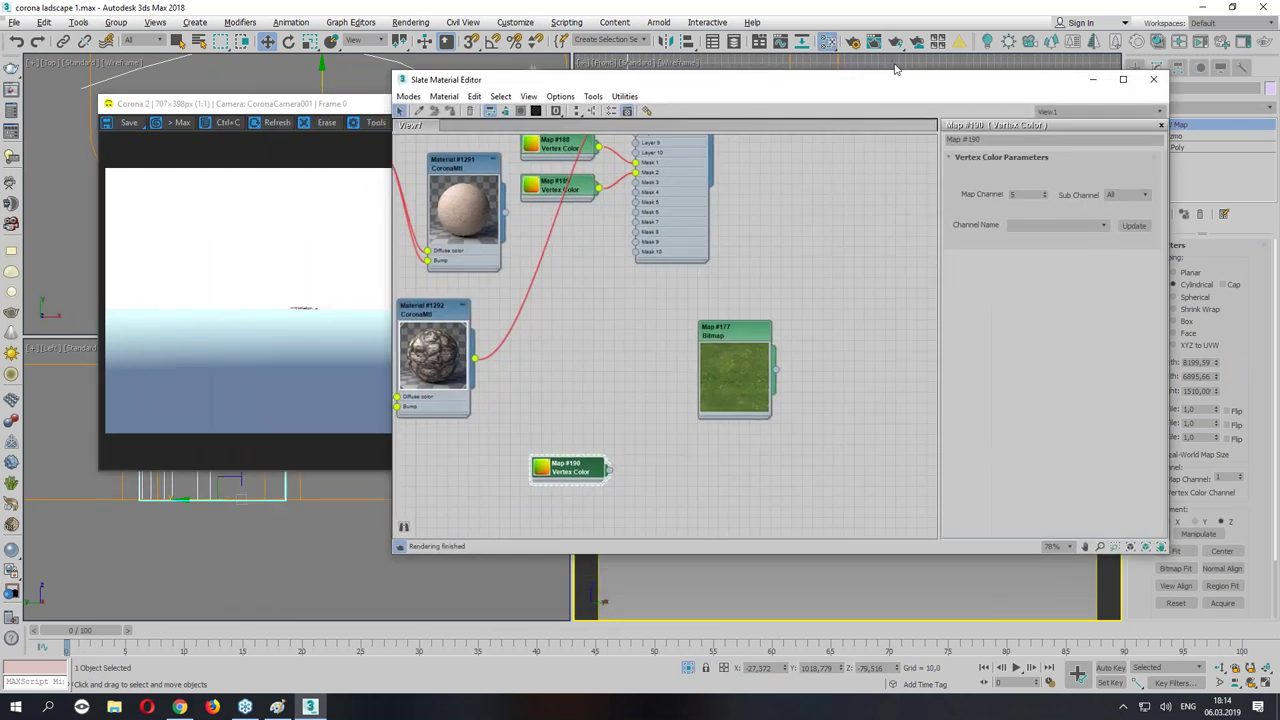
drag(896, 69, 1048, 47)
mouse_move(871, 289)
middle_down()
mouse_move(937, 510)
mouse_move(1017, 485)
middle_up()
click(822, 222)
drag(895, 294, 869, 365)
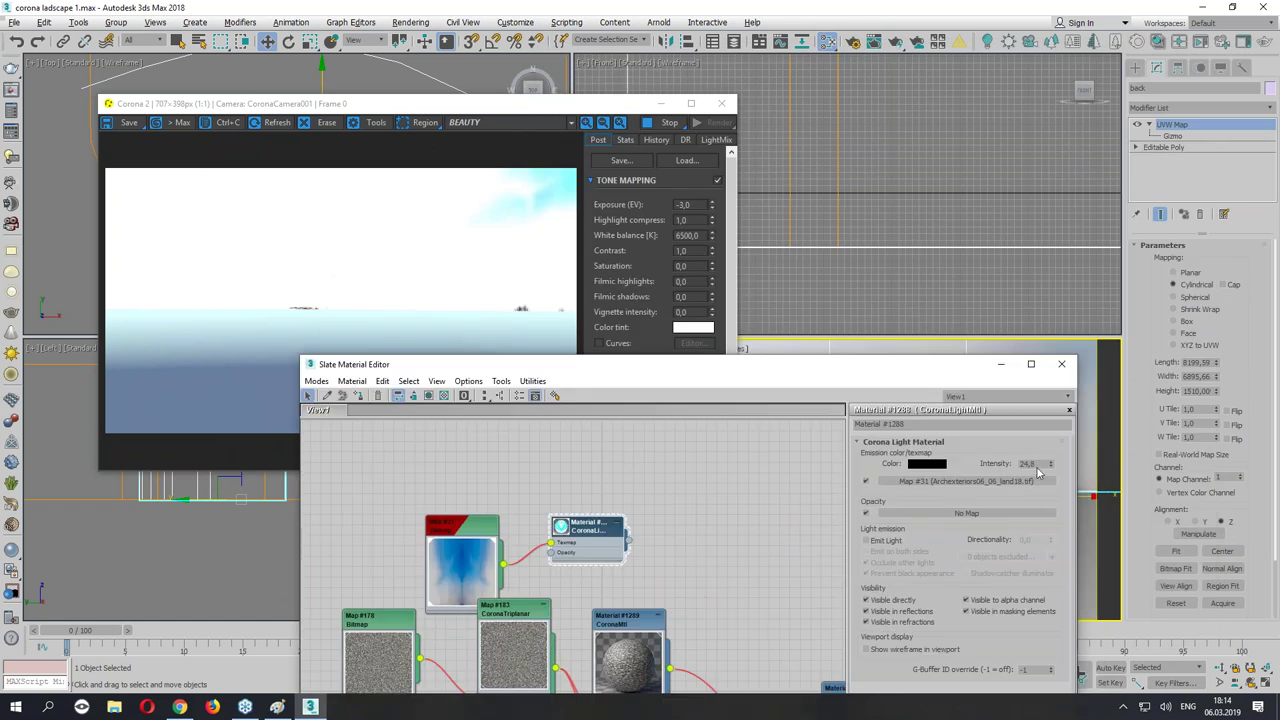
Try sky material intensities 15, 30, 15 and 11, settling on 13.
text(5)
key(Return)
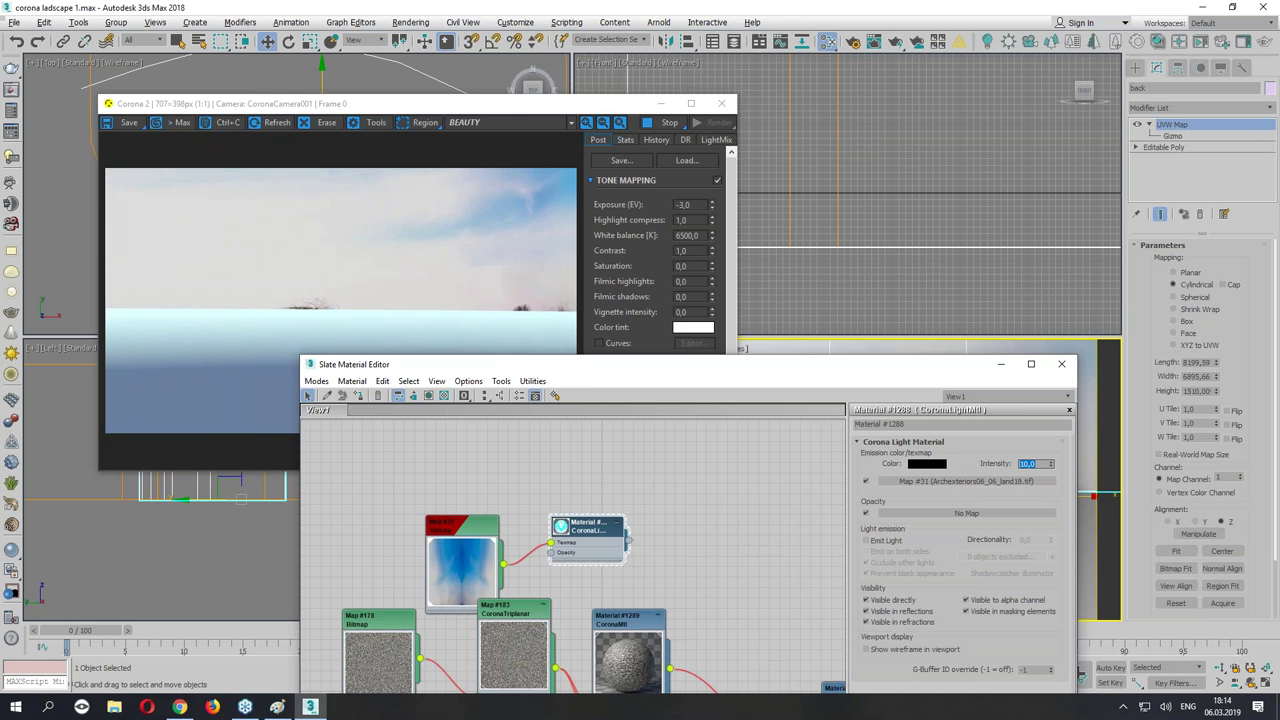
key(Return)
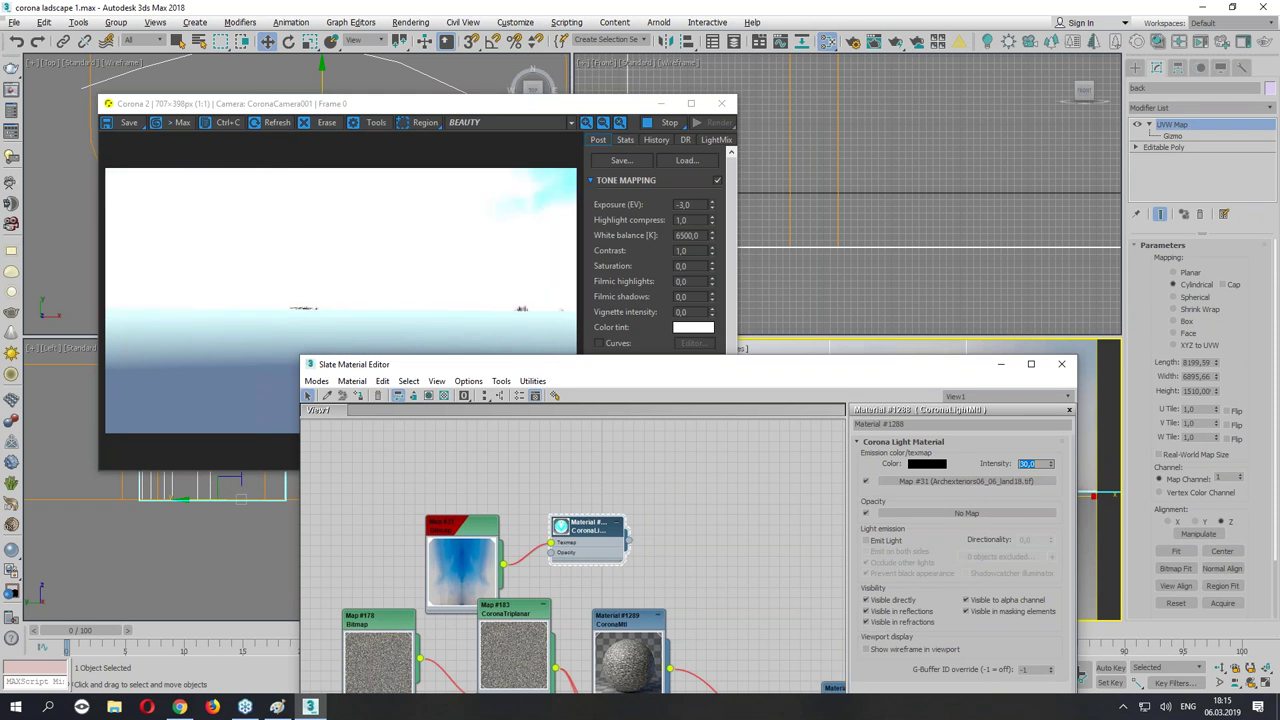
text(5)
key(Return)
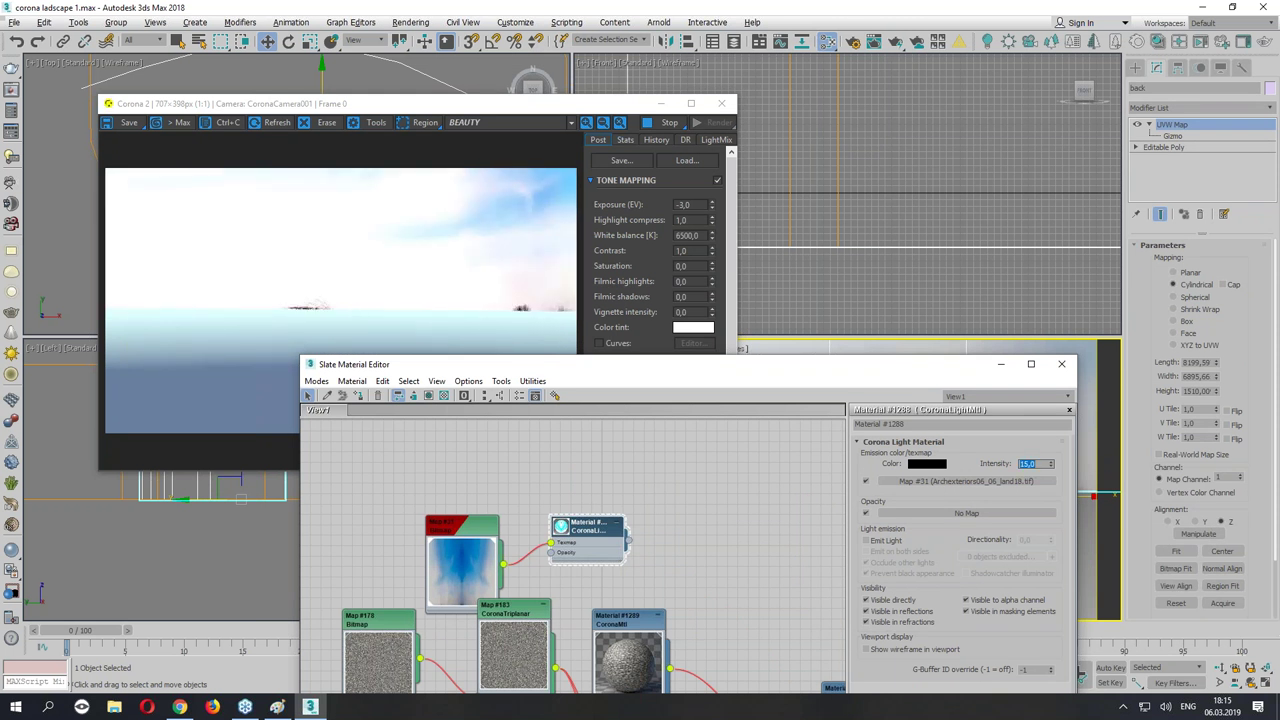
text(11)
key(Return)
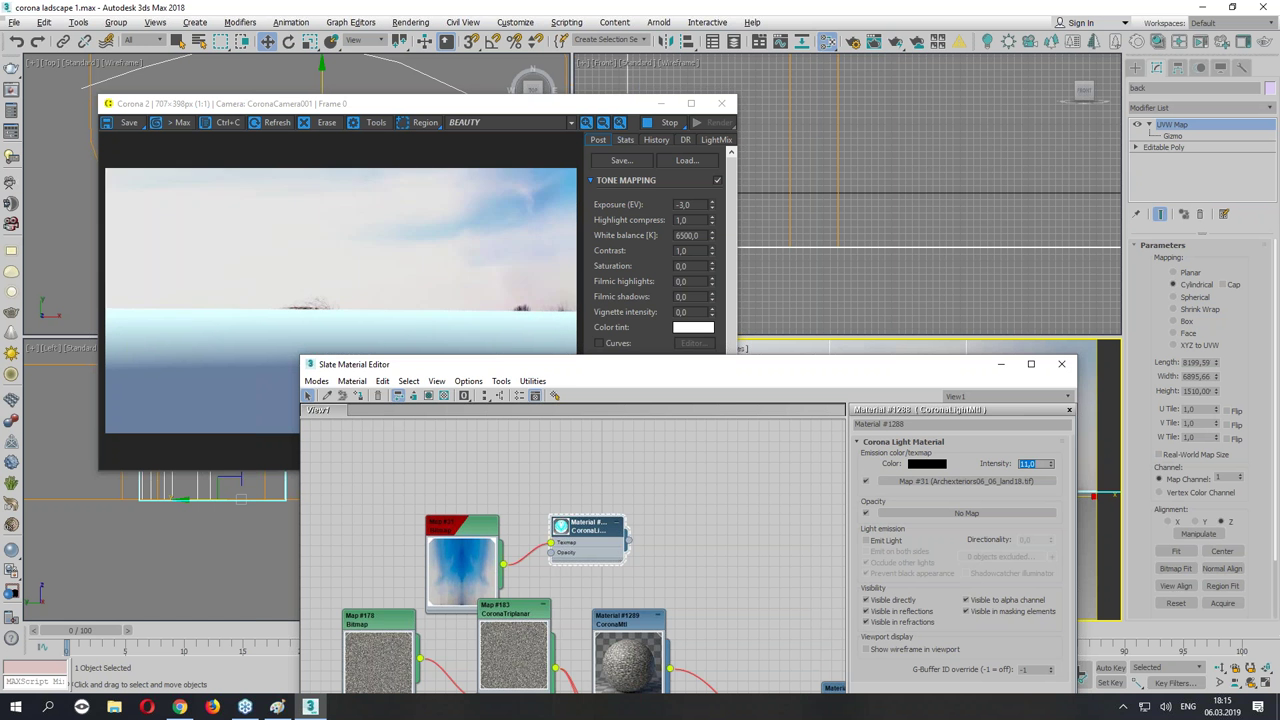
text(13)
key(Return)
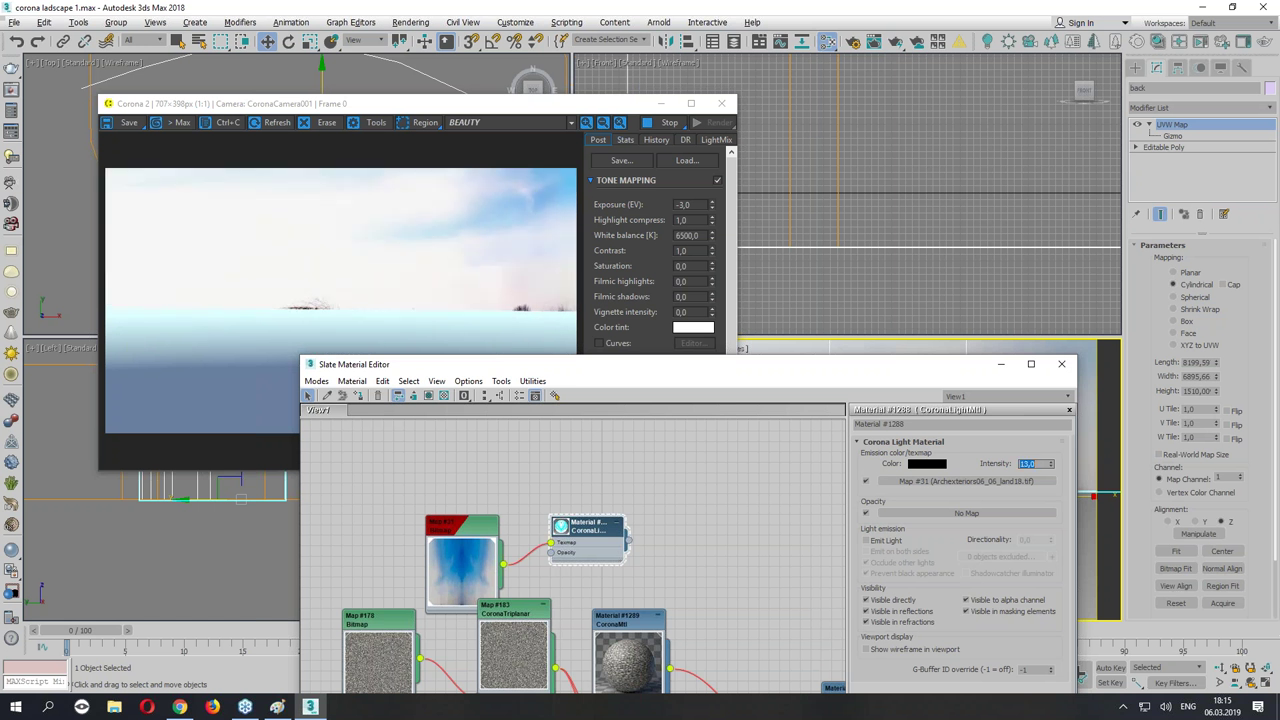
click(1061, 364)
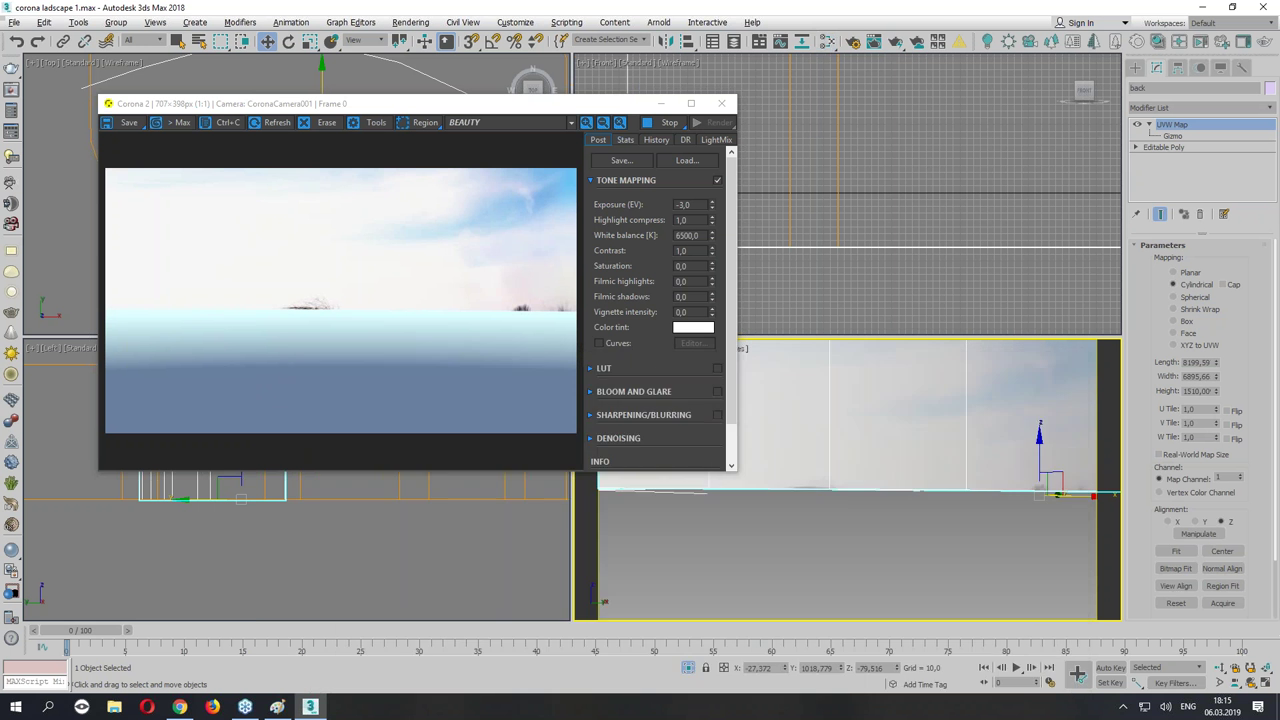
Shift the sky backdrop left and rotate it about 10 degrees, then close the frame buffer.
drag(550, 104, 616, 199)
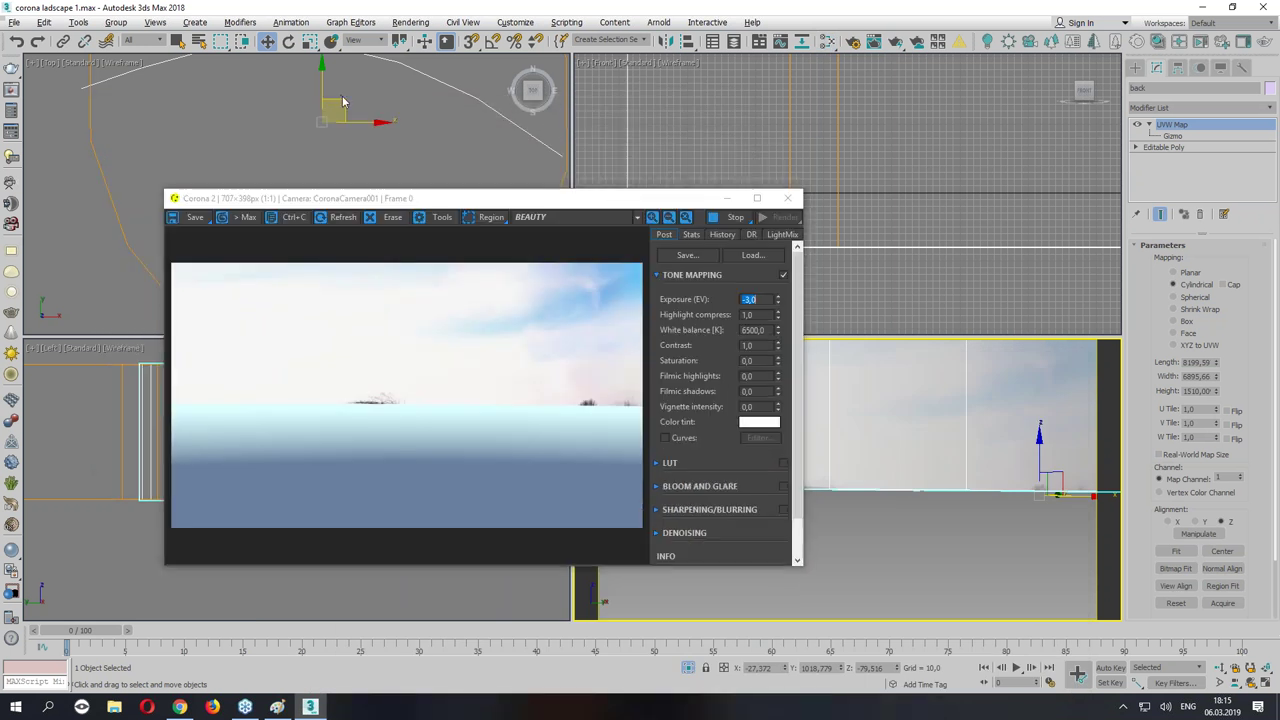
click(250, 103)
drag(250, 103, 206, 104)
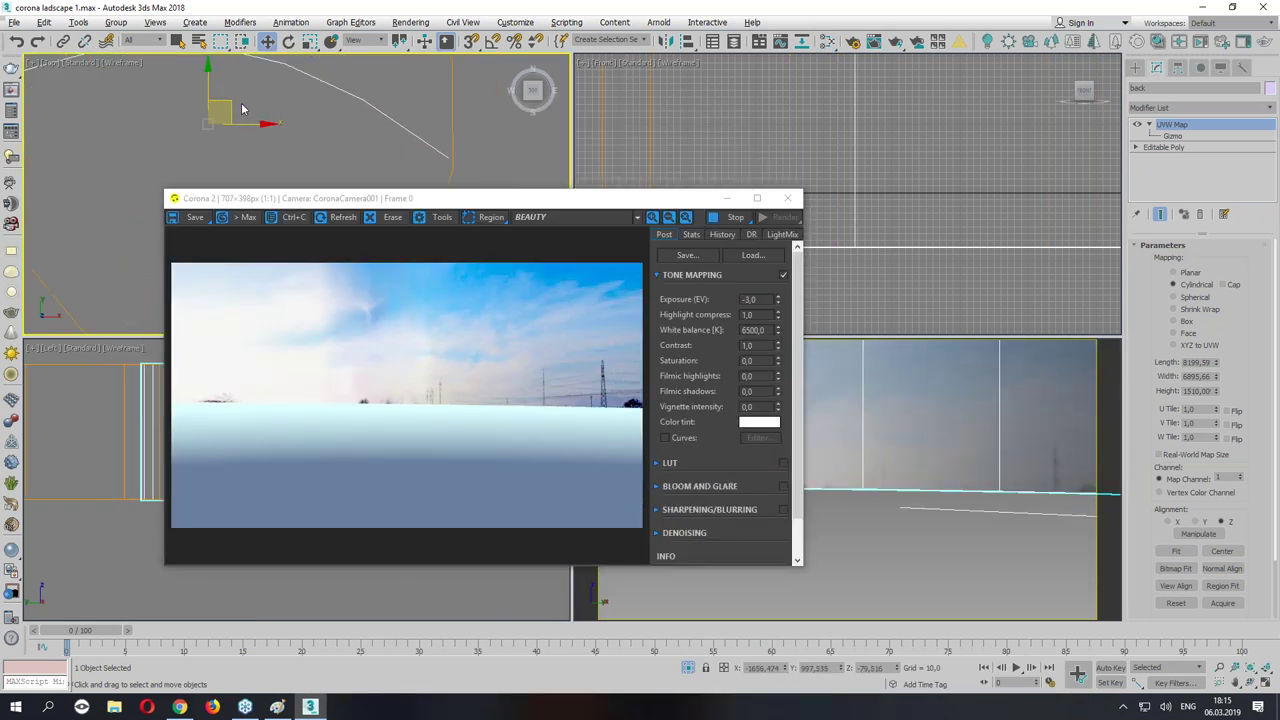
key(e)
drag(292, 120, 286, 101)
drag(629, 197, 643, 106)
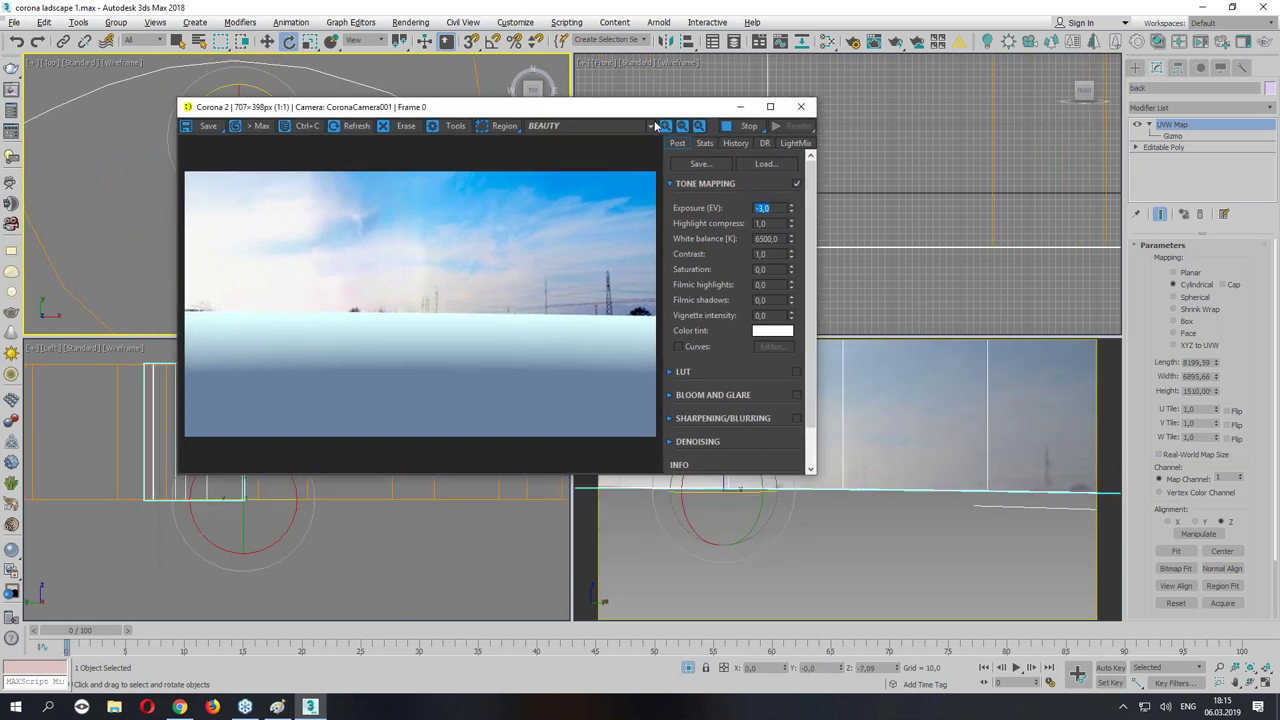
right_click(890, 396)
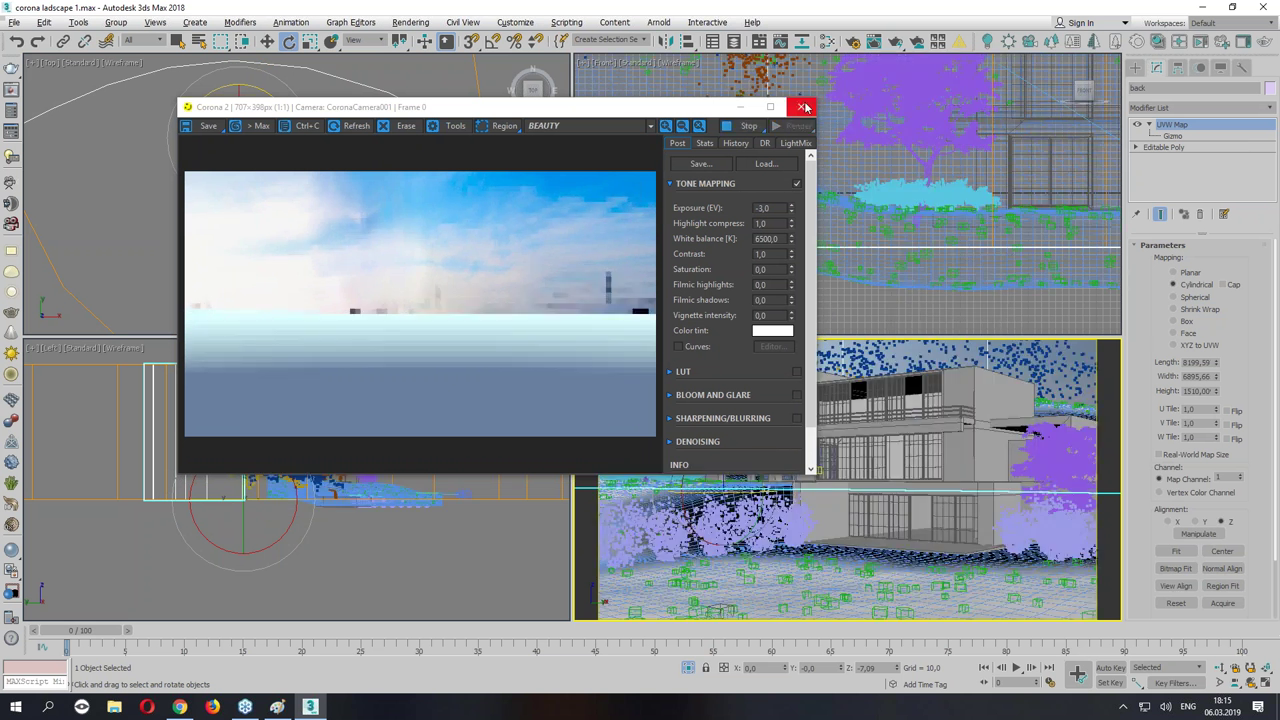
click(805, 107)
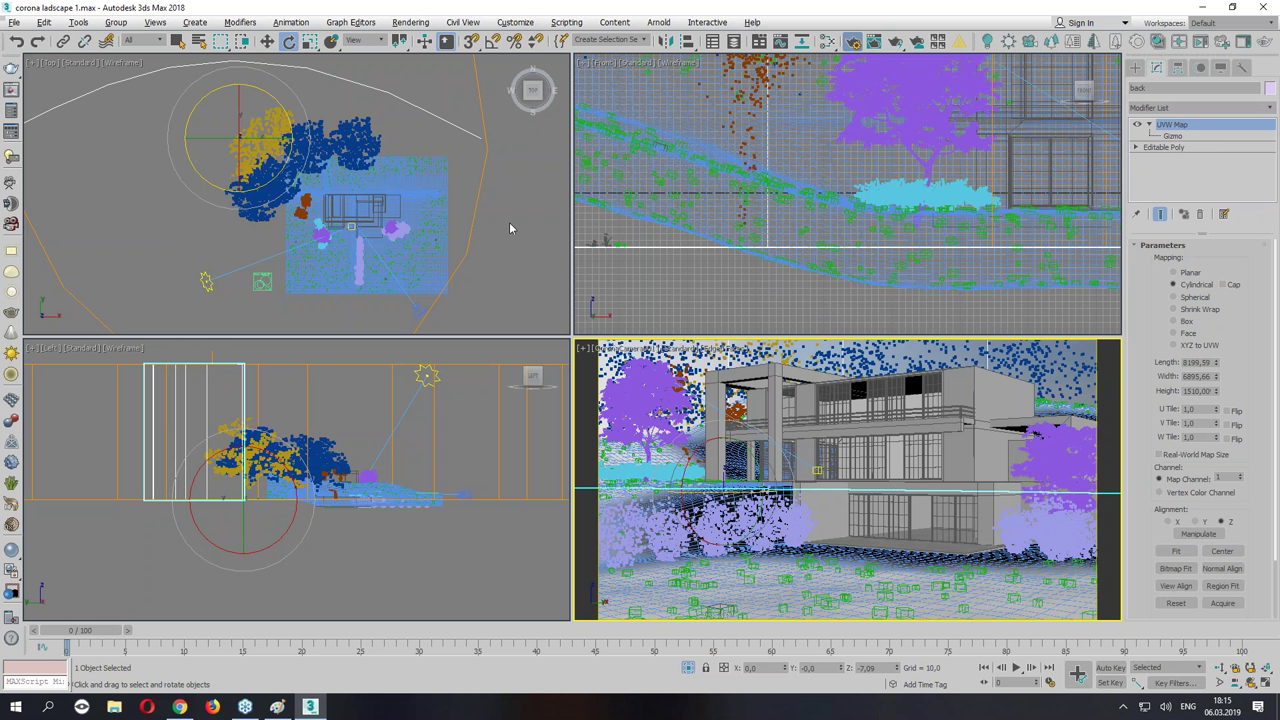
Generate Interactive LightMix layers from grouped lights in Render Setup.
key(F10)
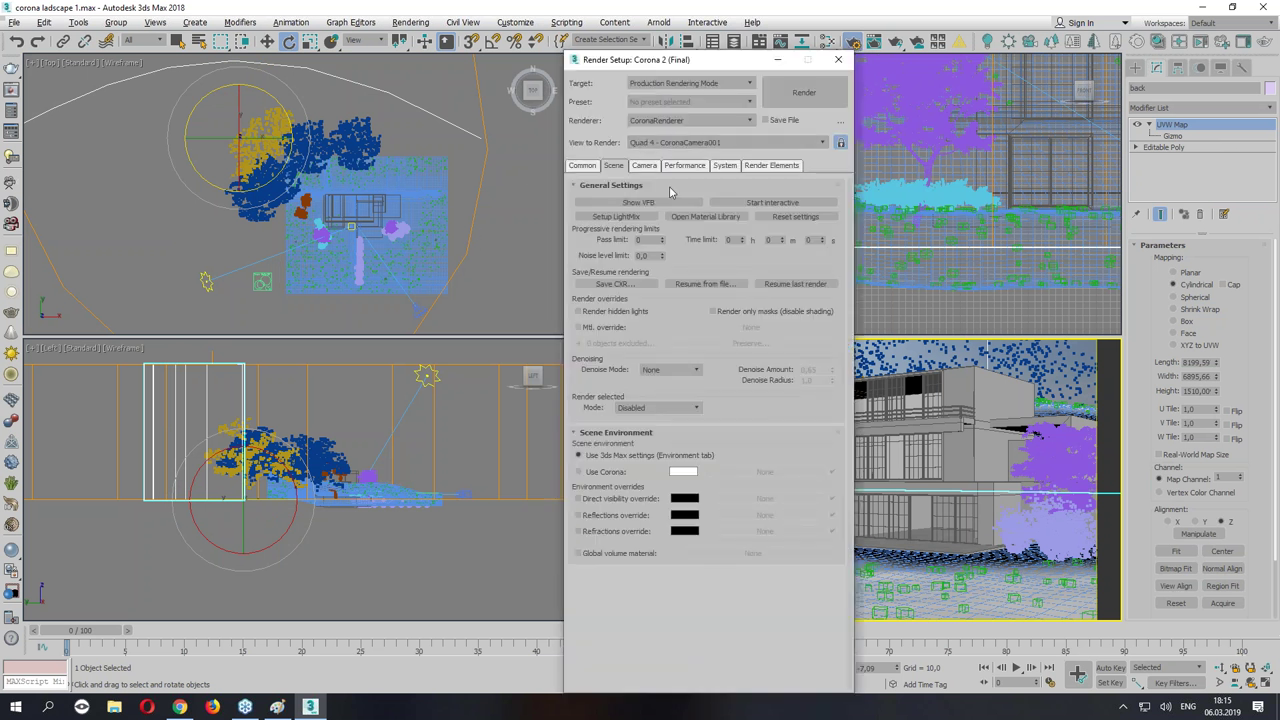
click(635, 217)
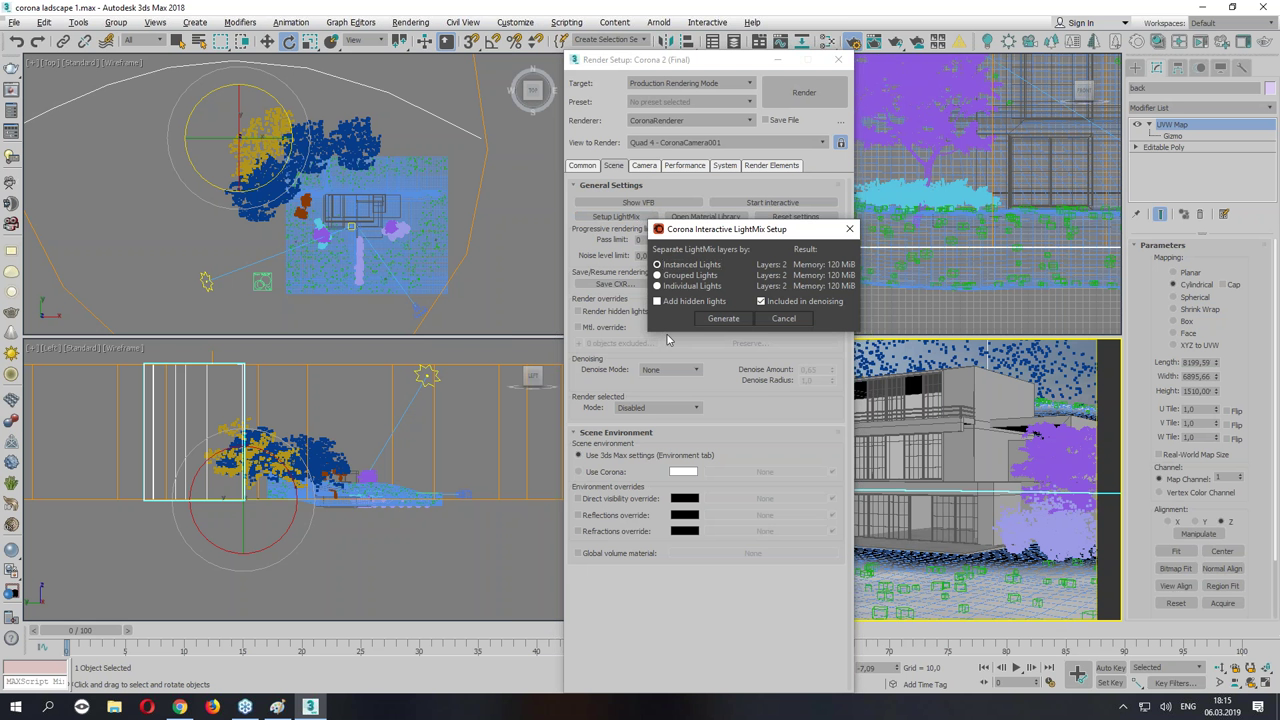
click(713, 322)
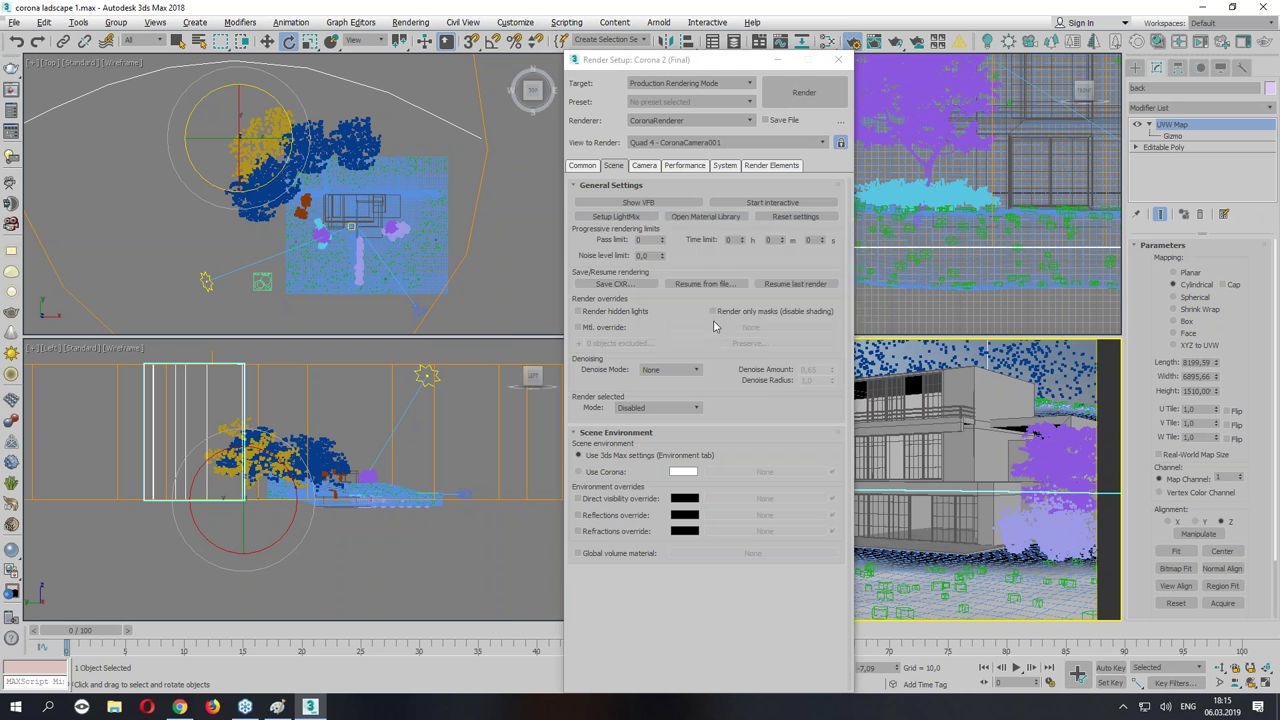
Set denoising to Full denoising with a radius of 2,0.
click(592, 167)
click(612, 166)
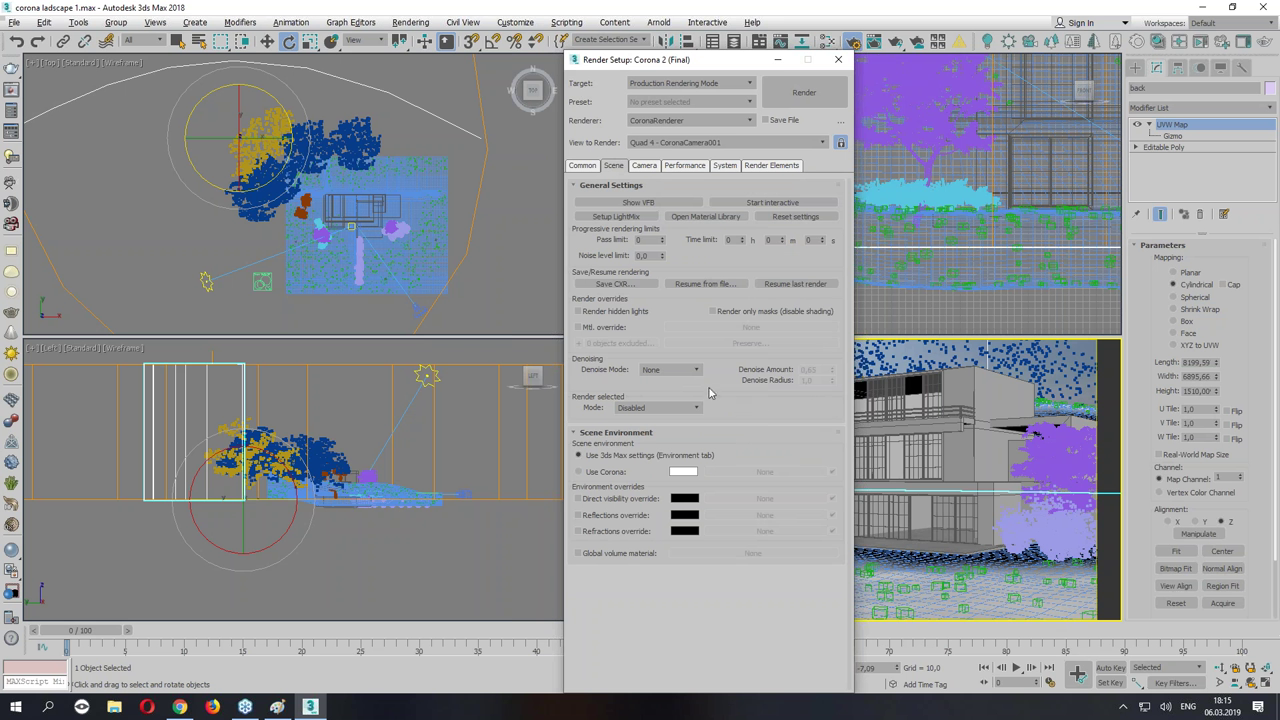
click(676, 372)
click(658, 404)
double_click(814, 380)
text(2)
key(Return)
Set the output size to 1600×900.
click(584, 166)
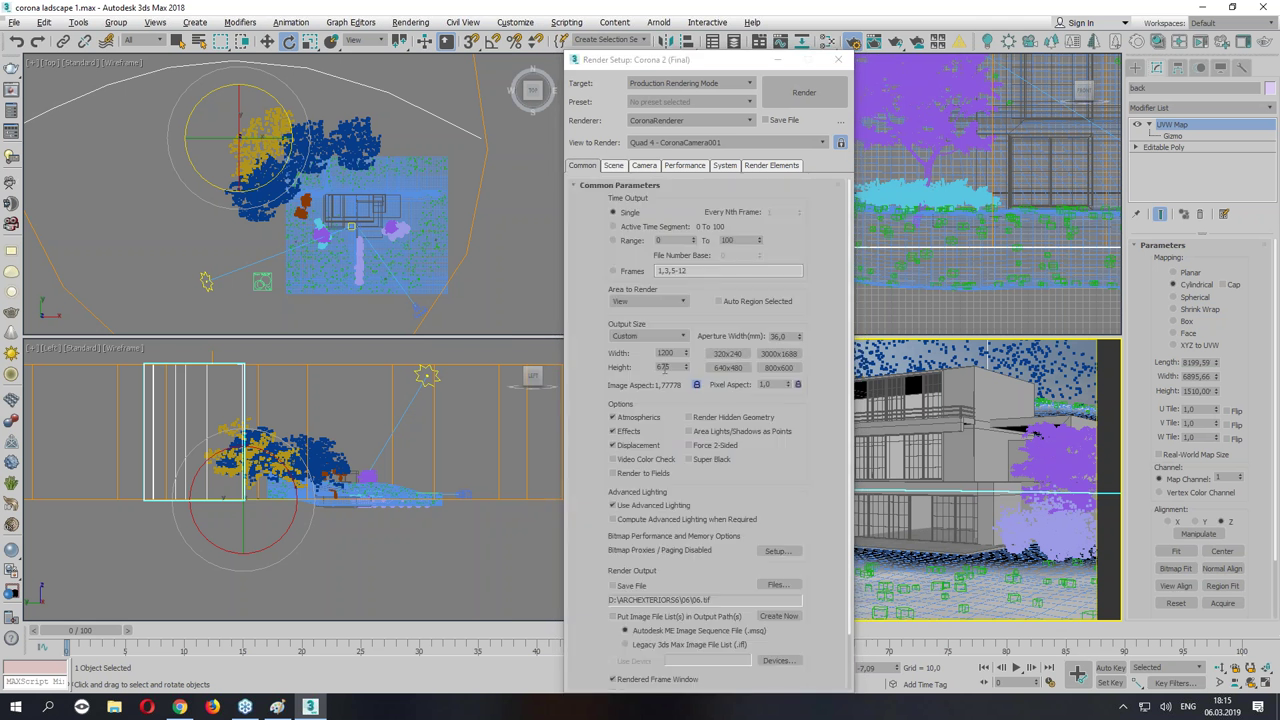
double_click(668, 354)
text(1600)
key(Return)
text(18)
key(Return)
text(1600)
key(Return)
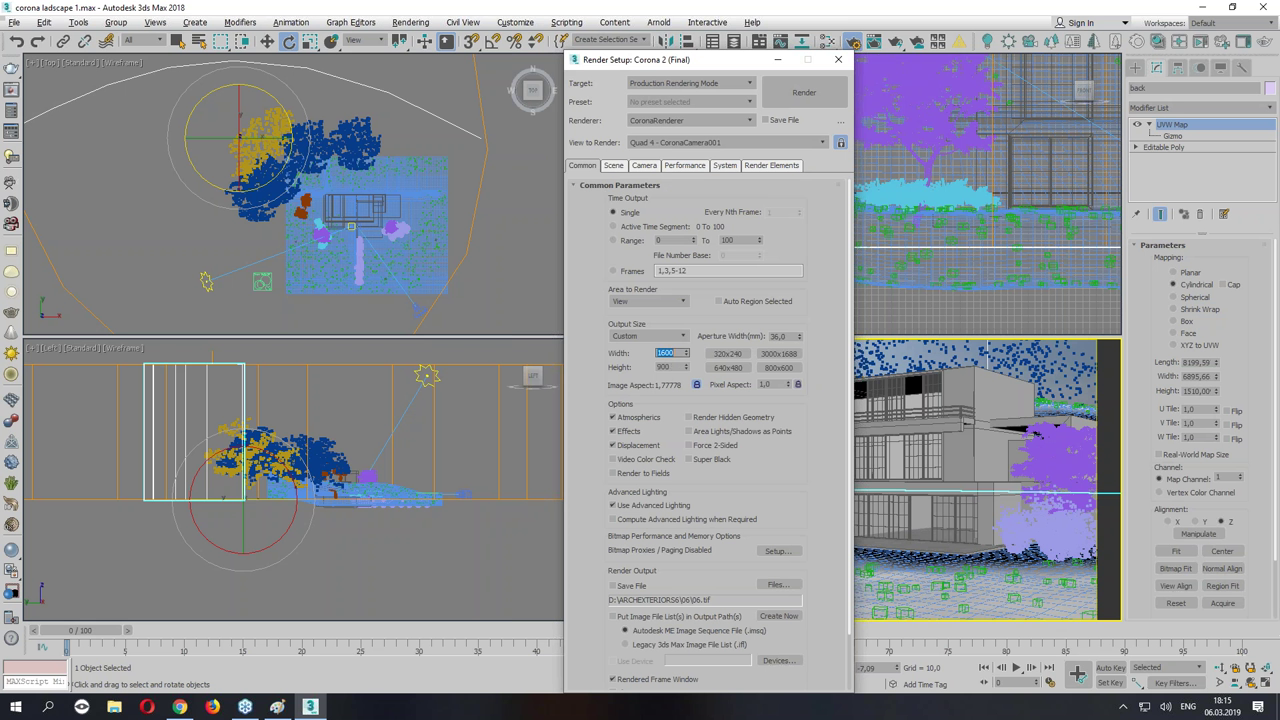
Save the scene file and launch the camera render.
click(15, 22)
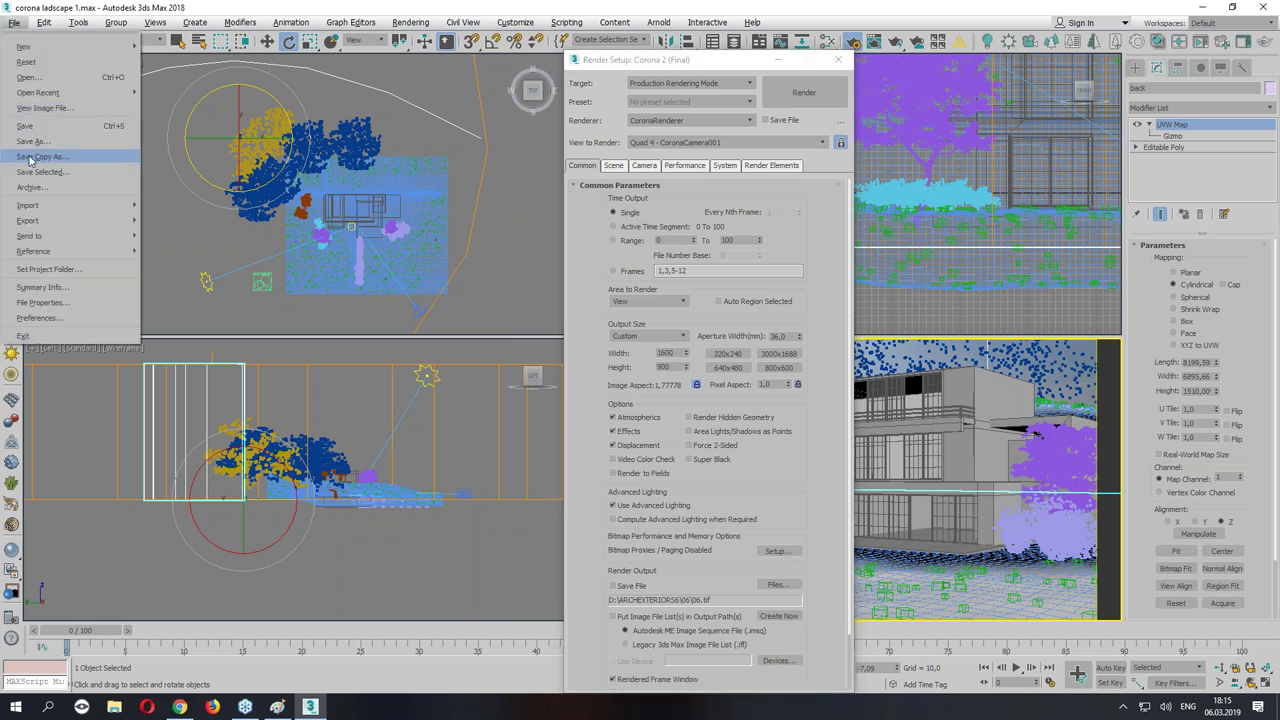
click(31, 126)
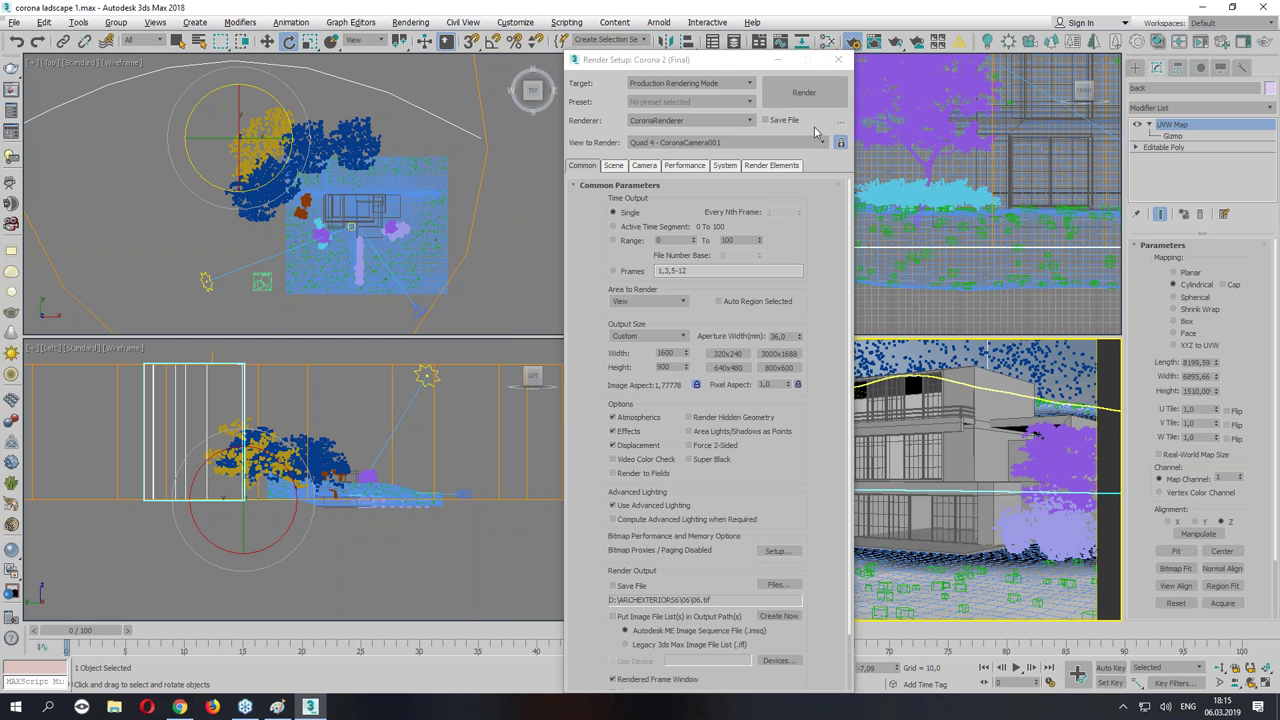
click(812, 103)
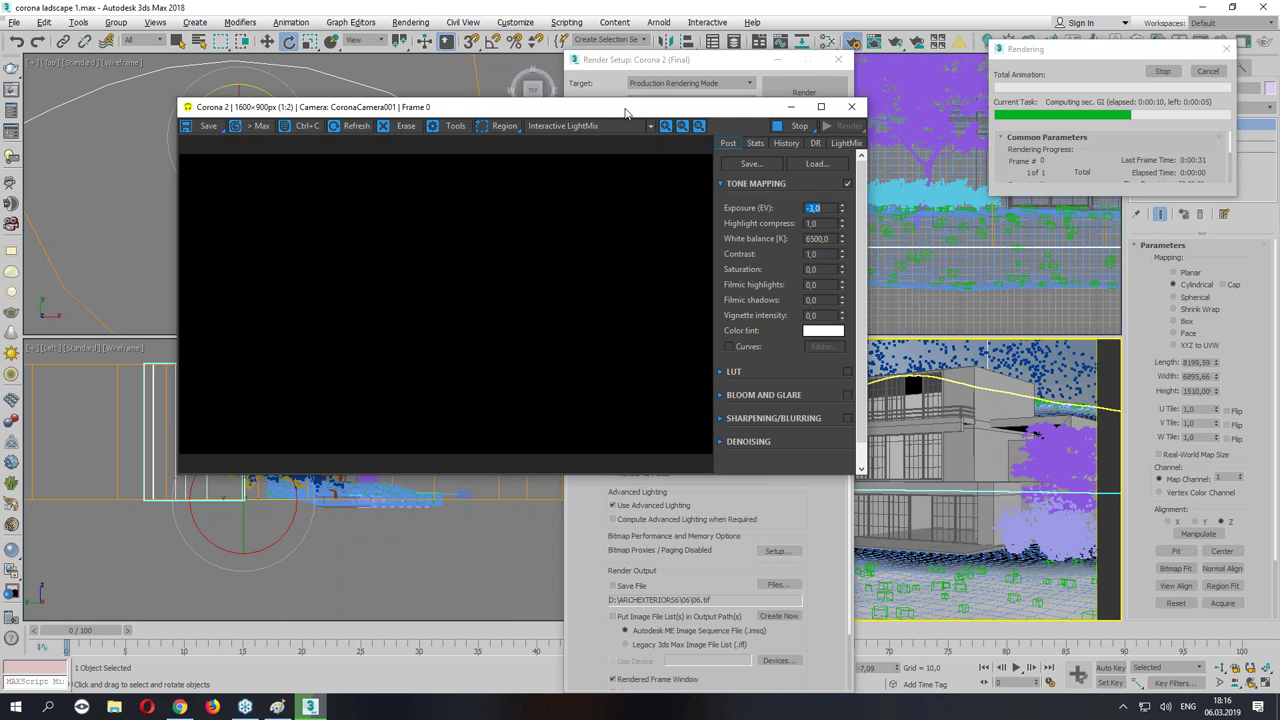
Move and enlarge the Corona frame buffer to fit the 1600×900 render.
drag(630, 110, 580, 93)
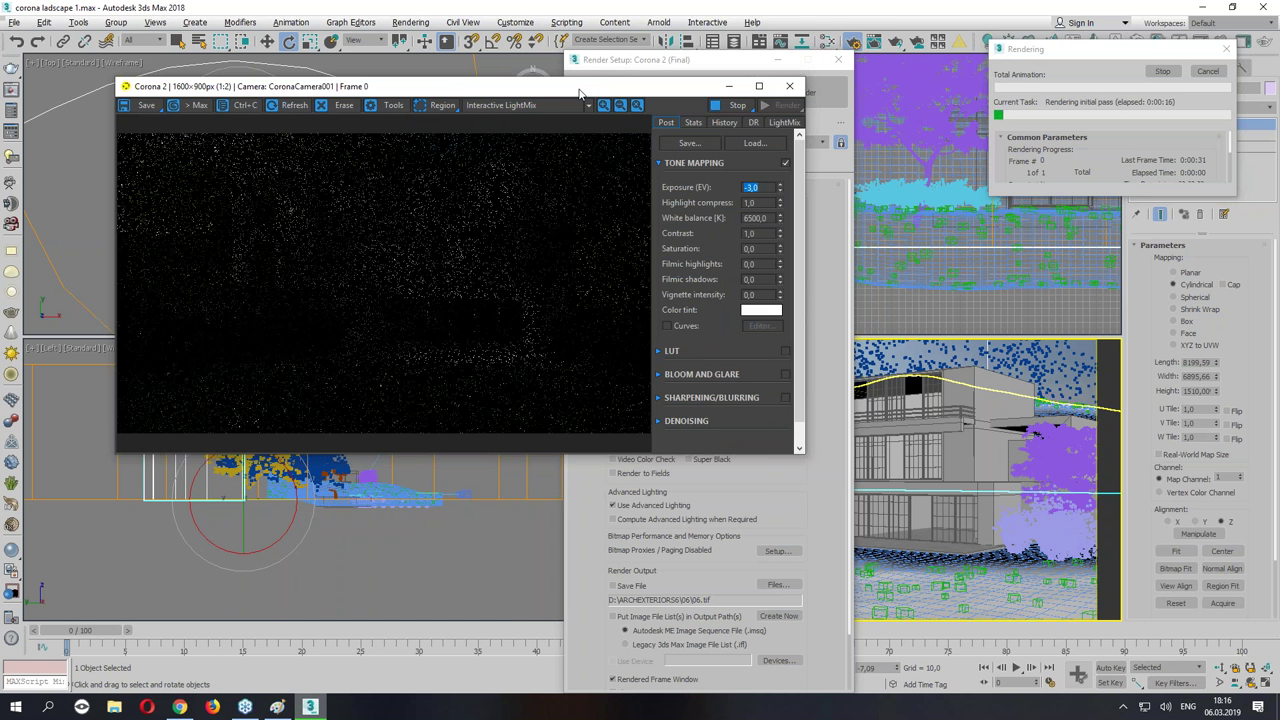
drag(579, 91, 510, 72)
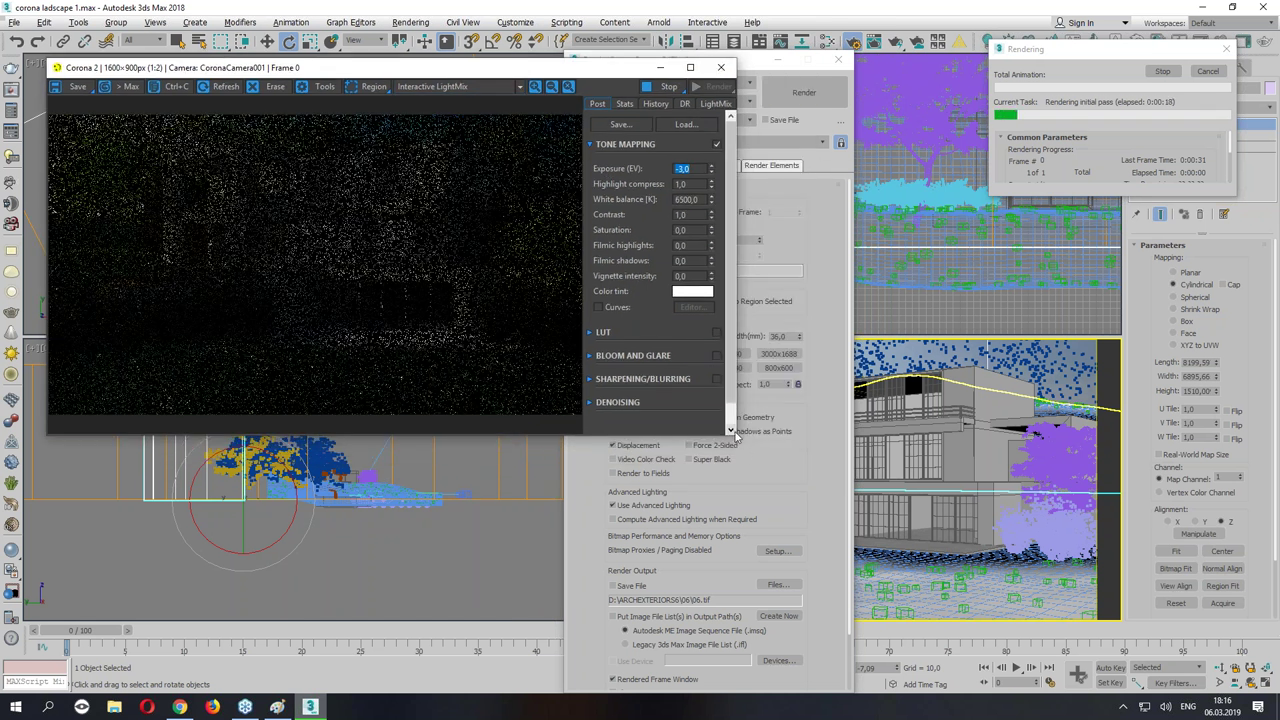
drag(743, 443, 1200, 610)
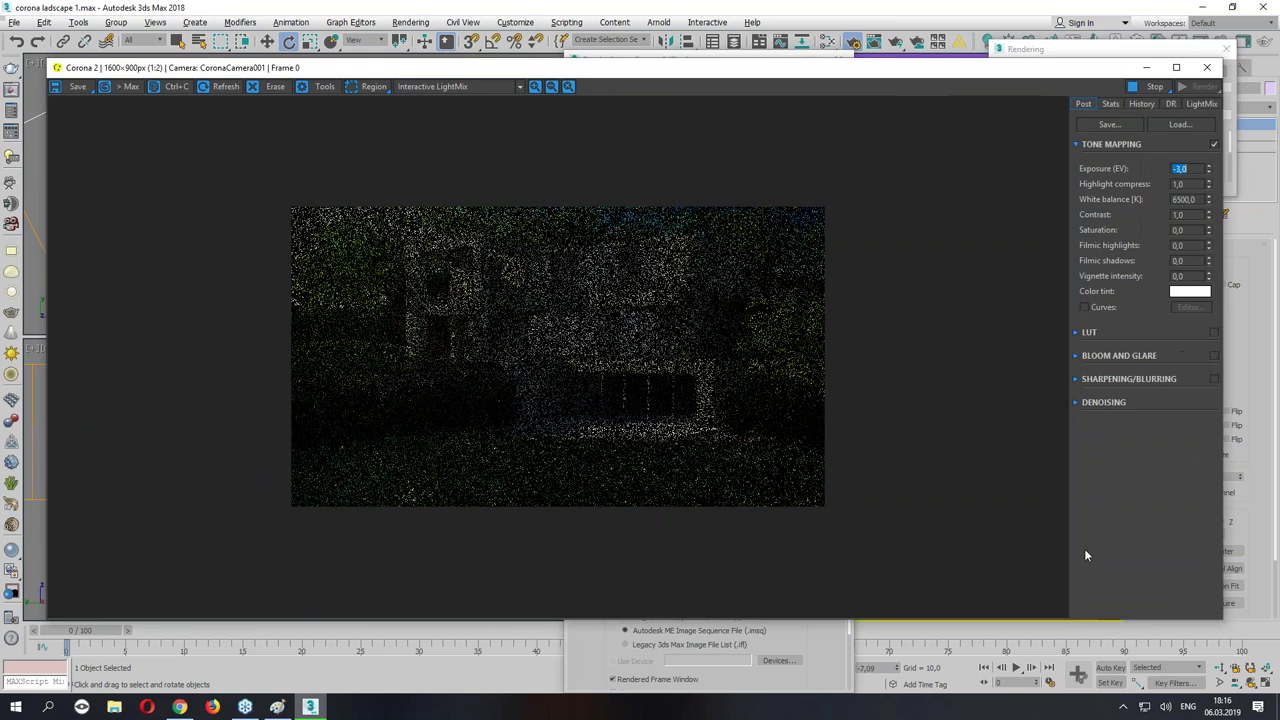
scroll(689, 386, up, 1)
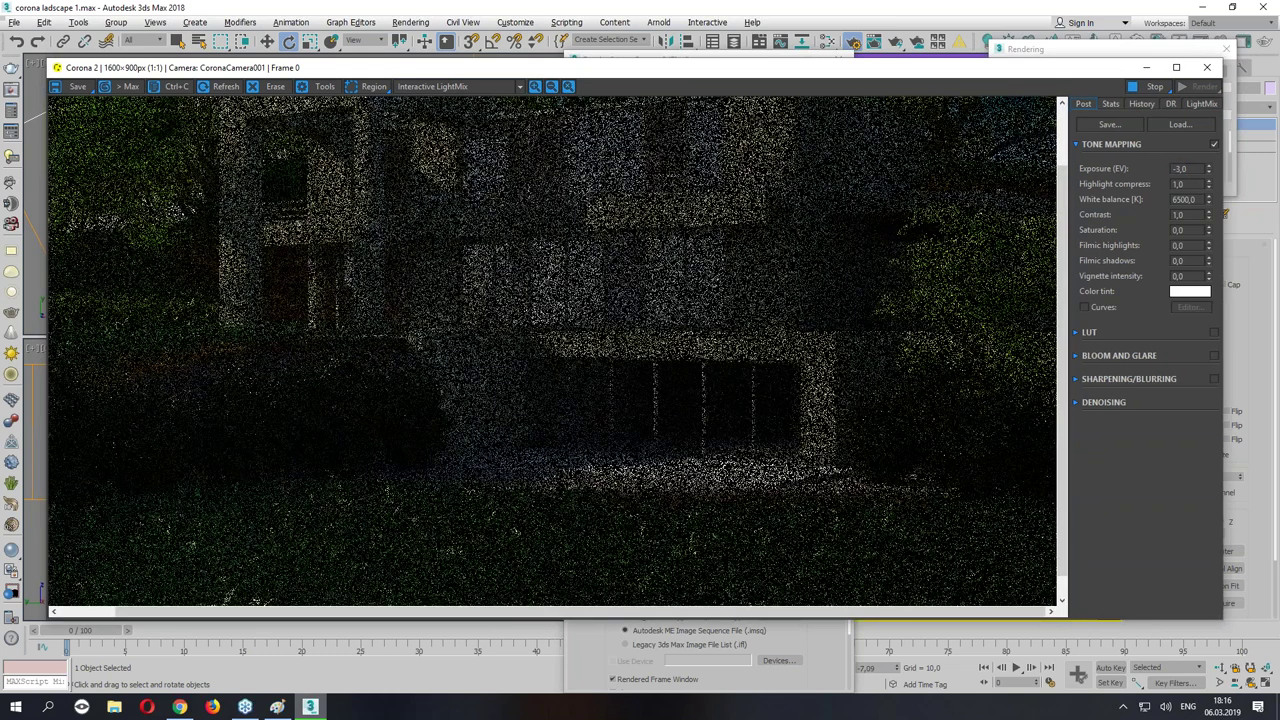
drag(546, 618, 539, 705)
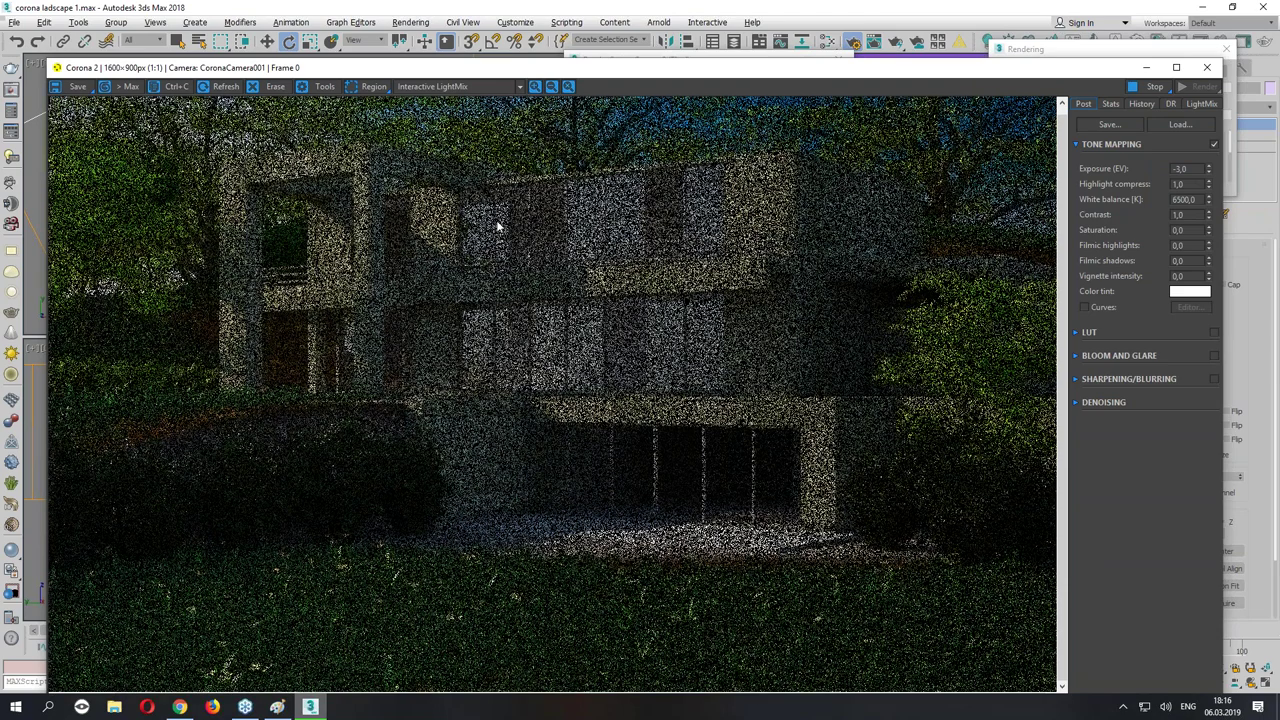
drag(469, 70, 474, 63)
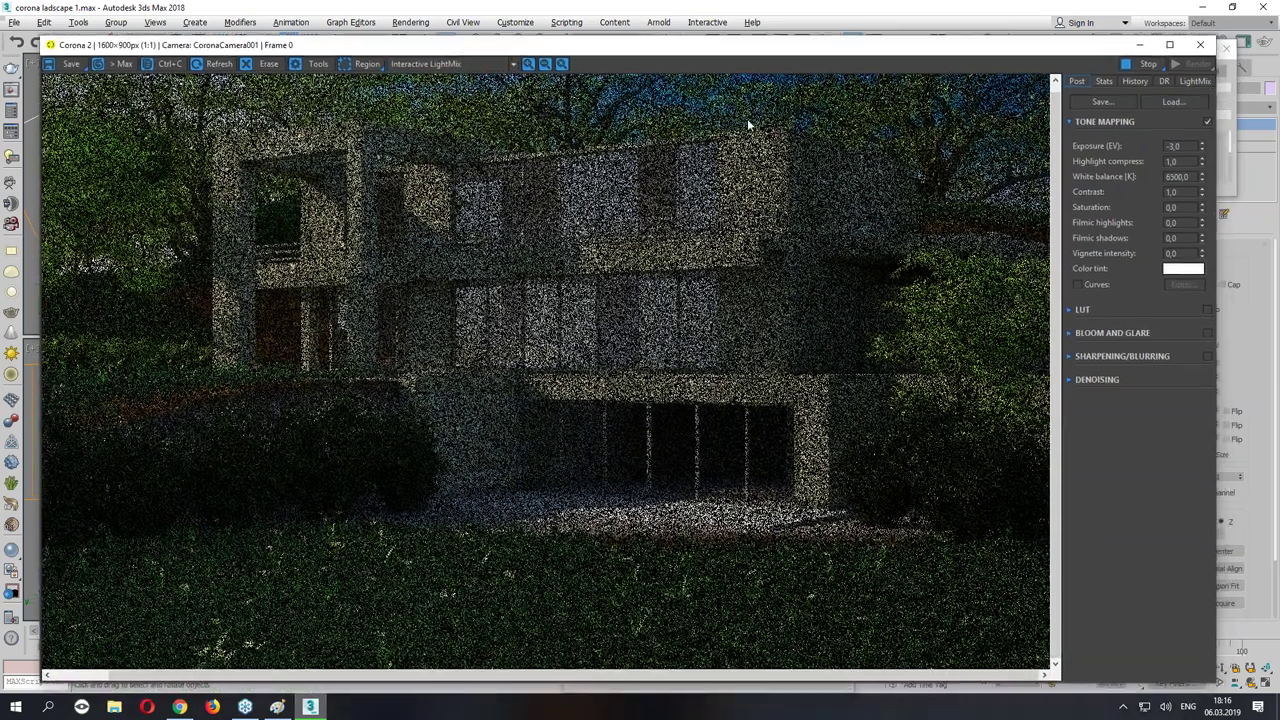
Show the LightMix light layers and the render elements list.
click(1192, 83)
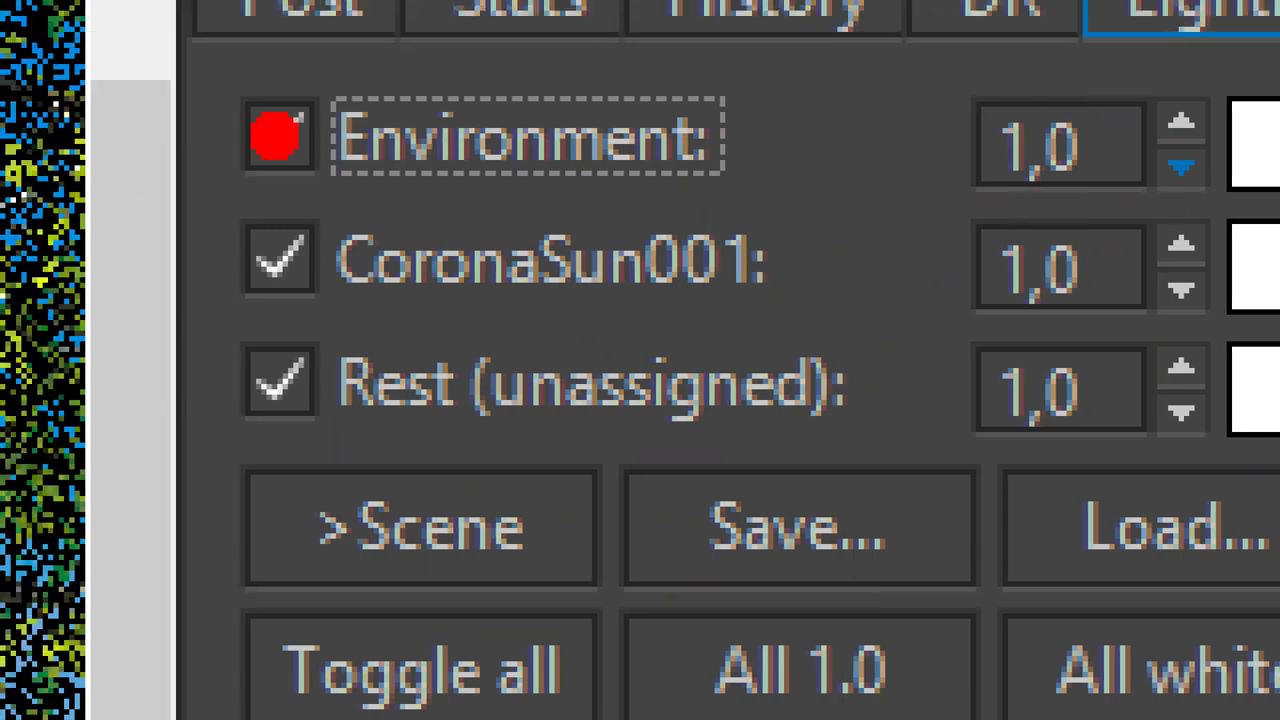
mouse_move(279, 461)
mouse_down()
mouse_move(1275, 490)
mouse_move(5, 505)
mouse_up()
key(Escape)
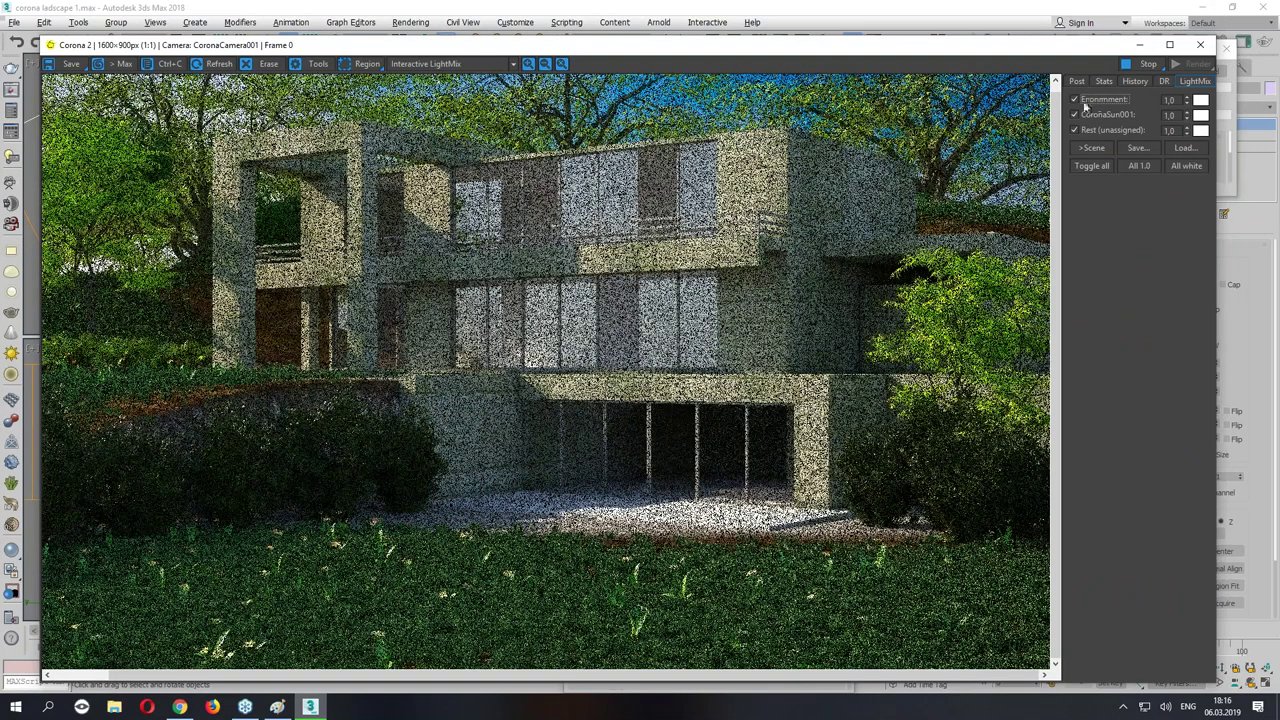
click(464, 60)
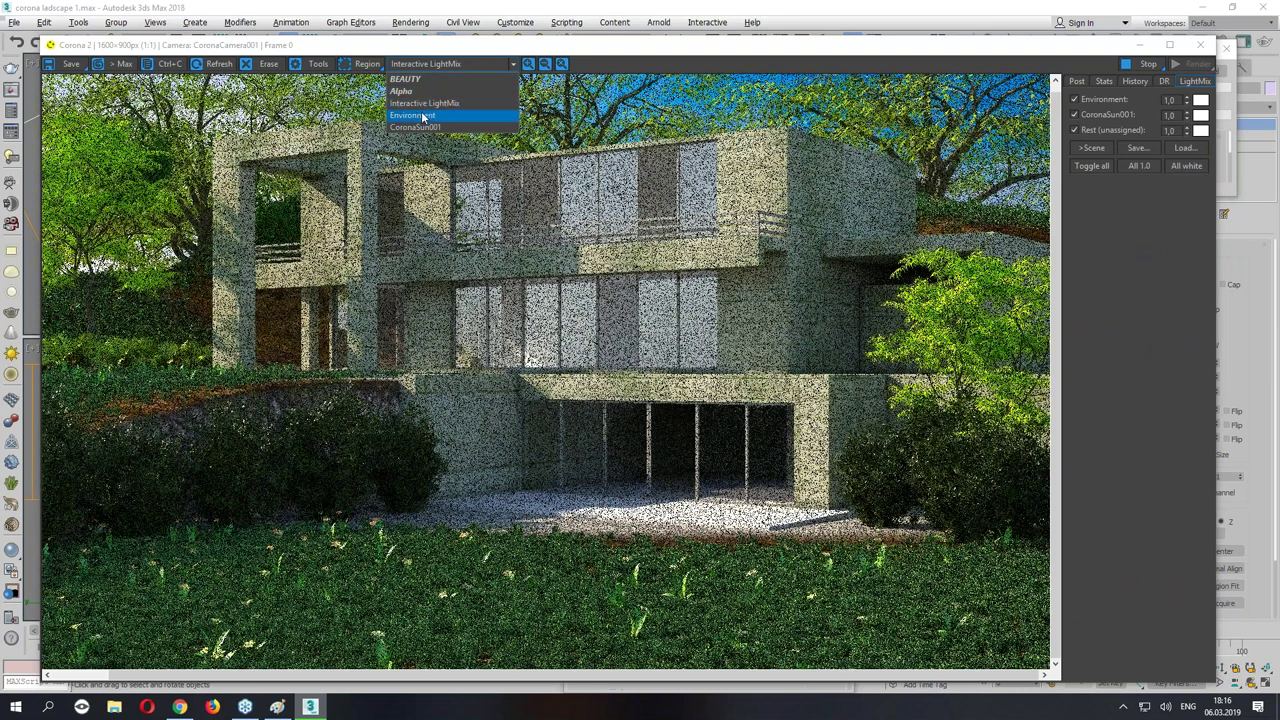
Preview the environment-only and sun-only render elements, then return to BEAUTY.
click(421, 114)
click(427, 65)
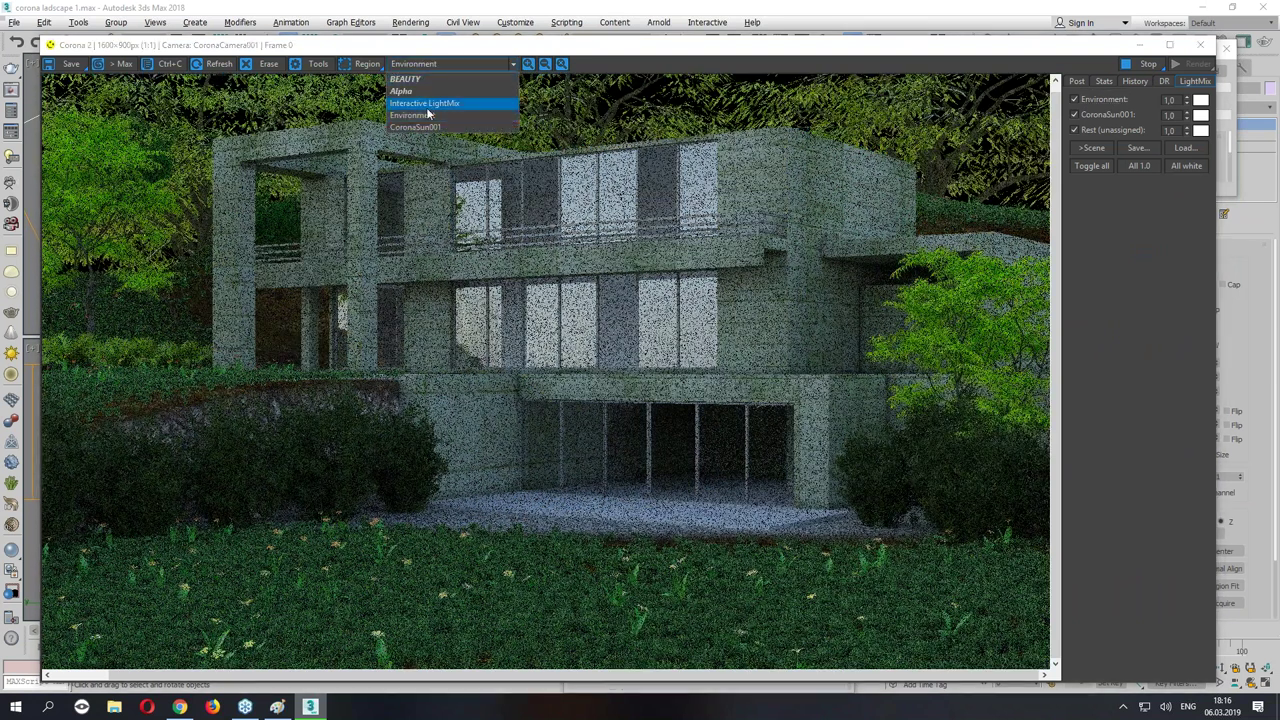
click(426, 121)
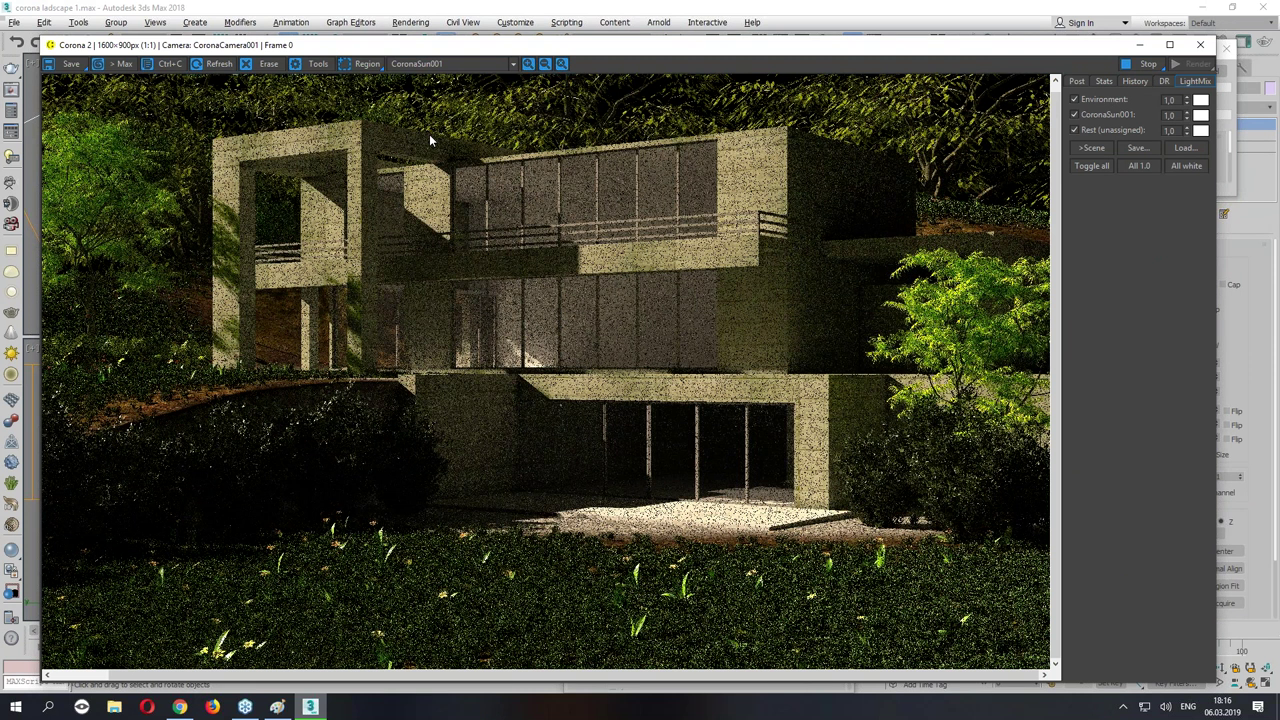
click(430, 64)
click(423, 88)
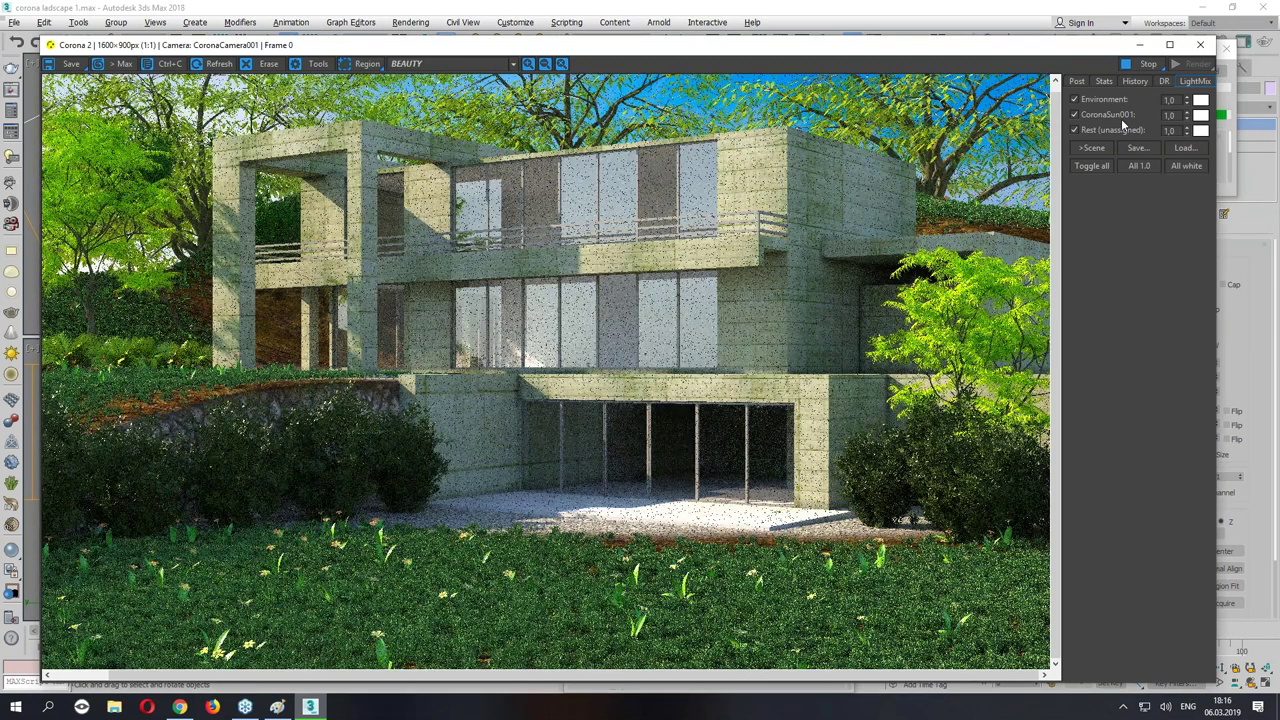
Toggle the Environment, CoronaSun001 and Rest layers off and on to compare them.
click(1103, 100)
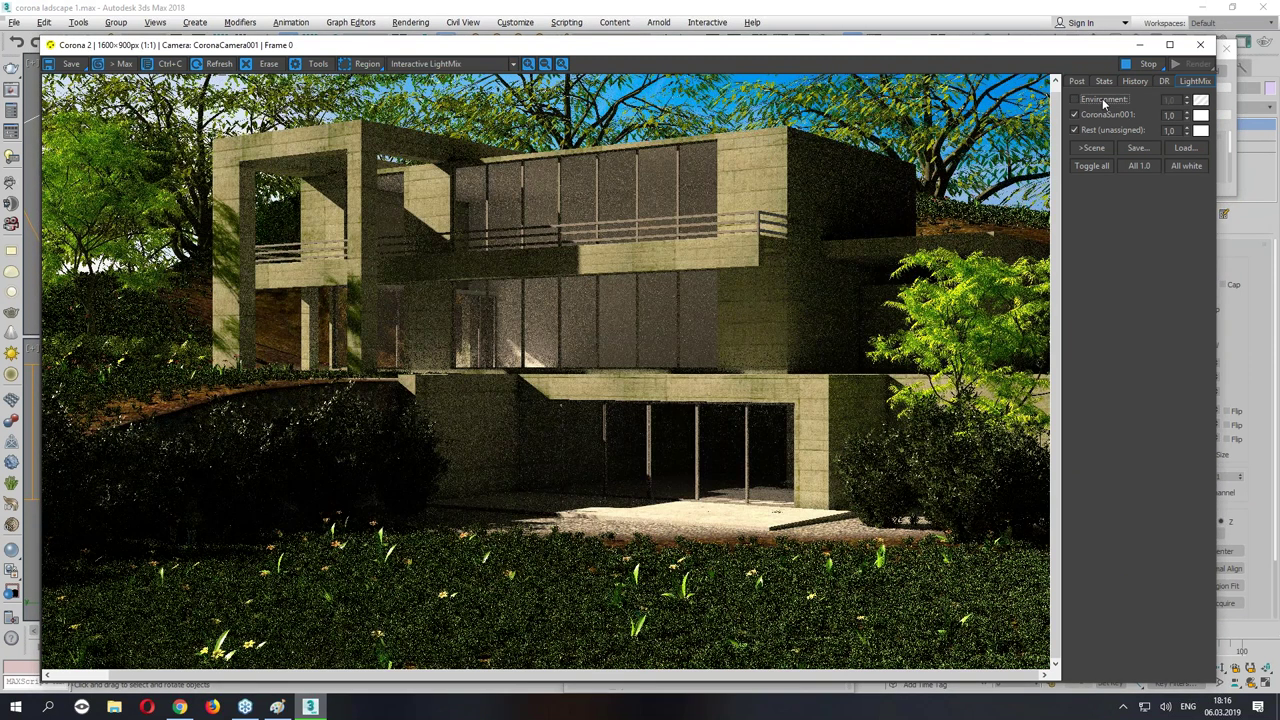
click(1102, 102)
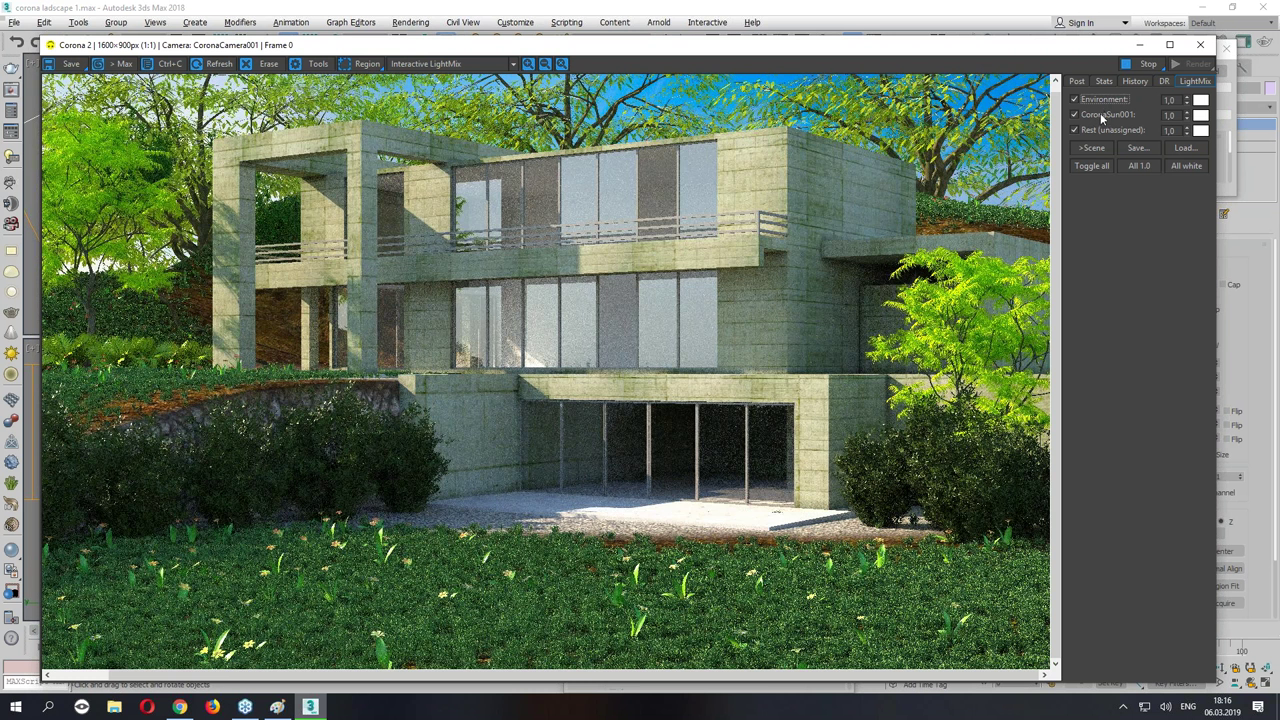
click(1100, 115)
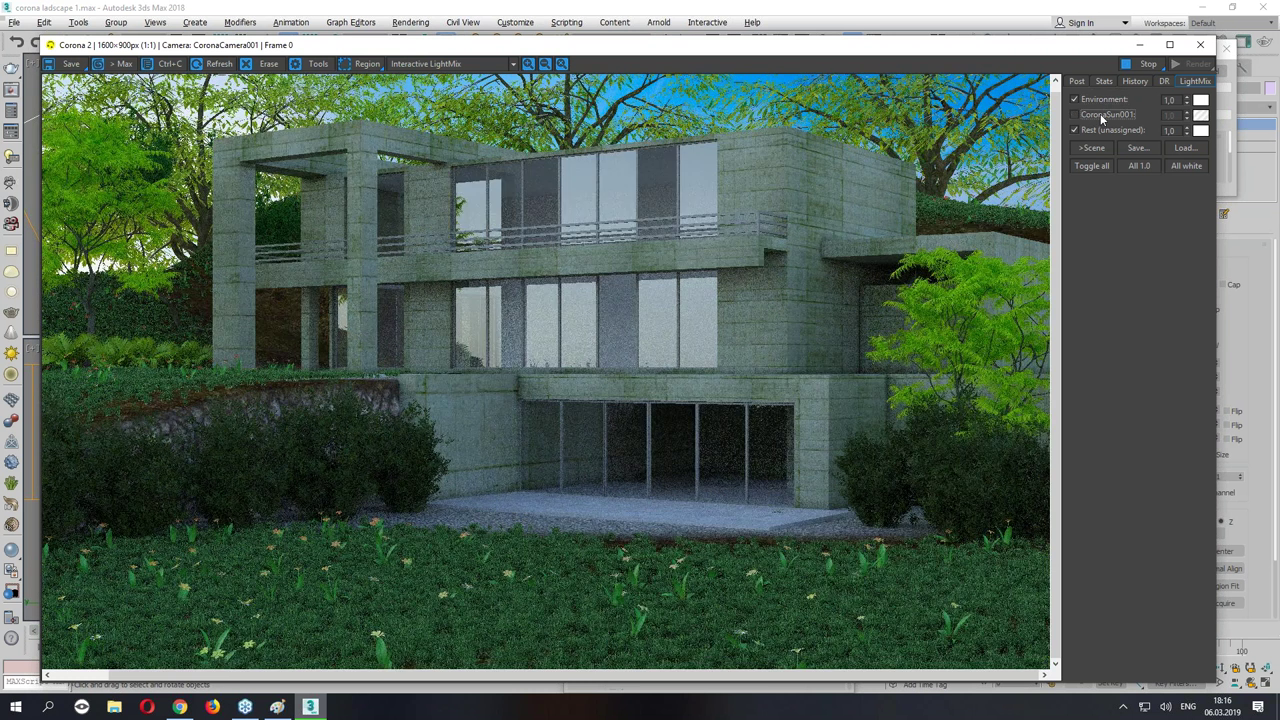
click(1101, 116)
click(1100, 128)
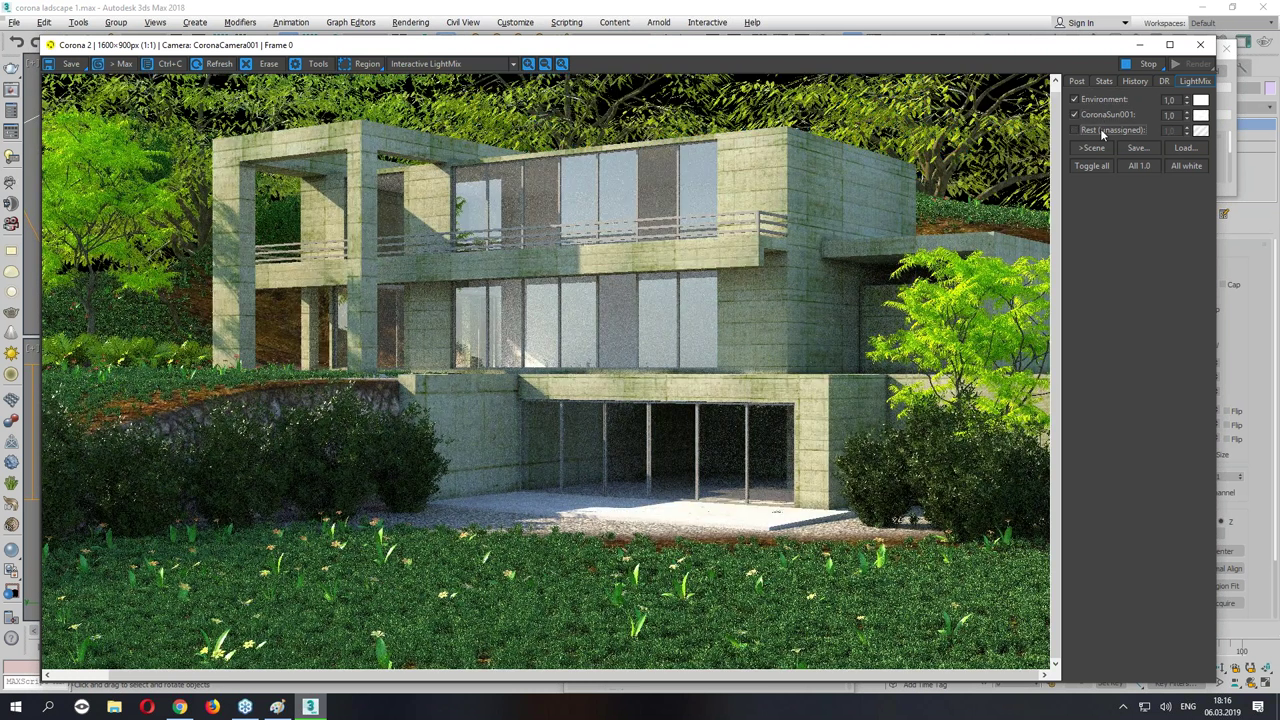
click(1100, 128)
double_click(1100, 128)
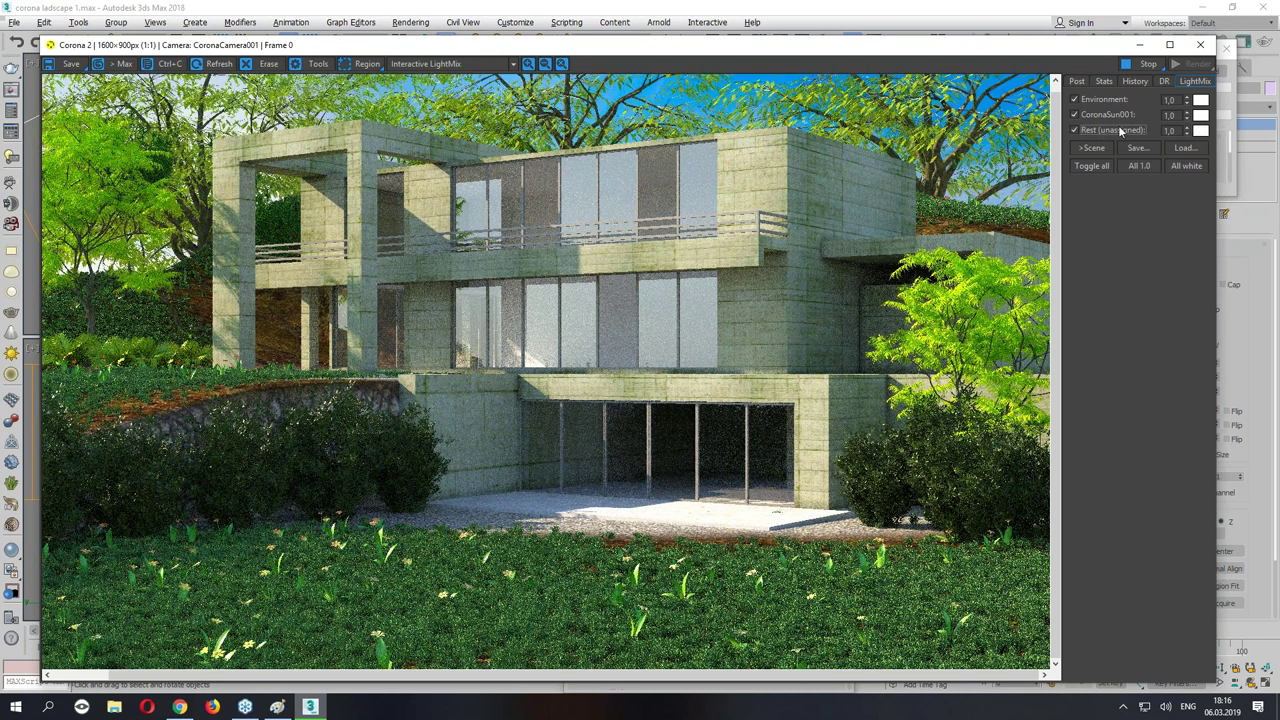
Lower CoronaSun001 to 0,6 and warm its colour to about 4227 K.
click(1173, 116)
double_click(1173, 116)
text(1)
key(Return)
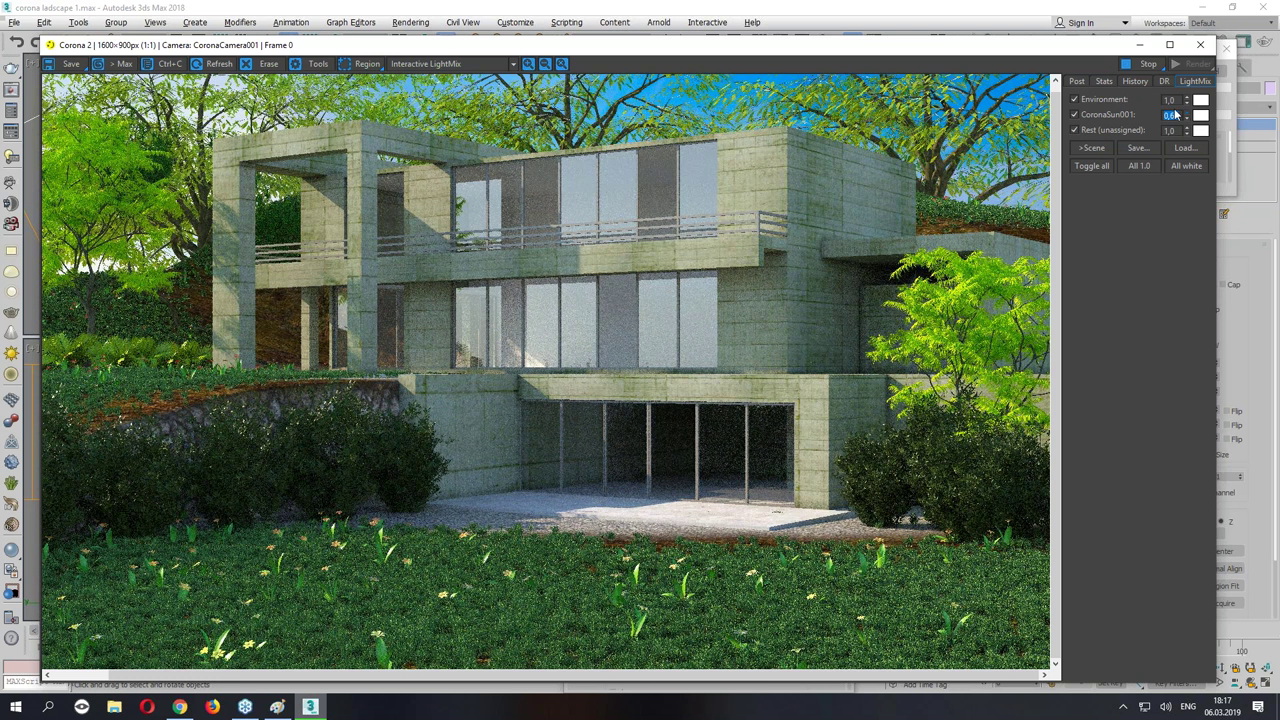
click(1203, 118)
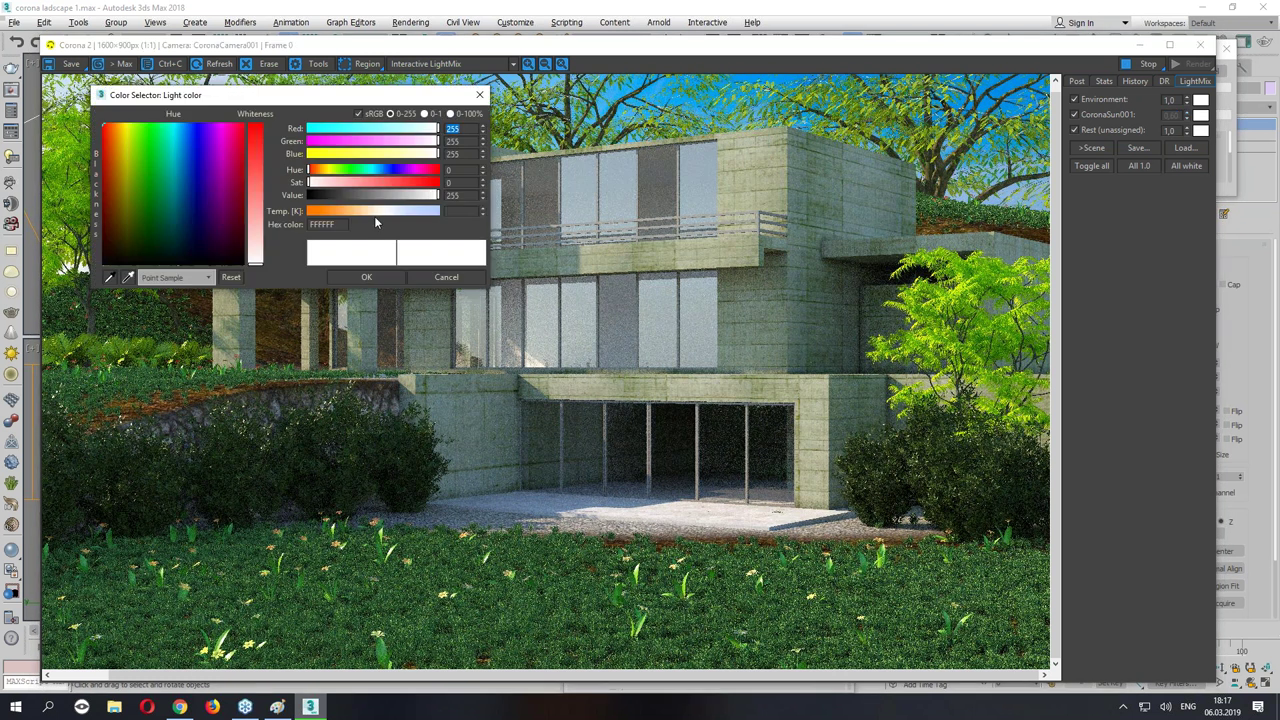
click(364, 212)
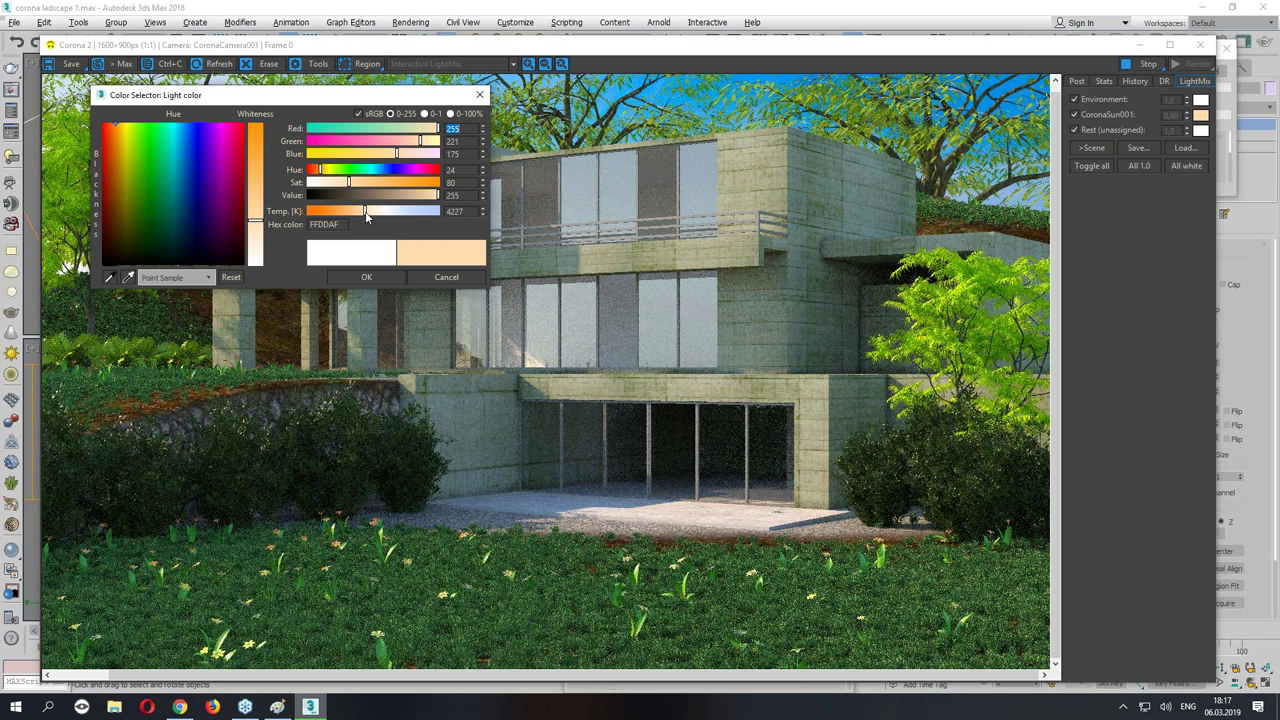
click(366, 277)
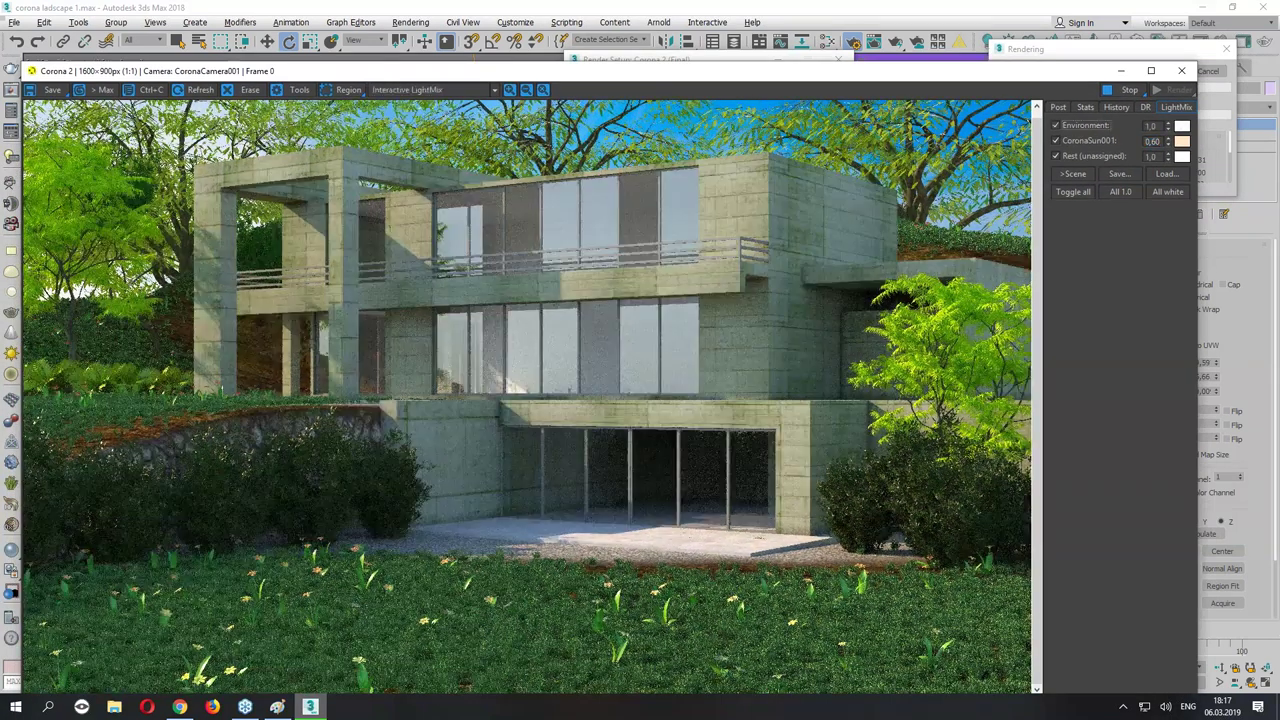
Raise the Environment layer to 1,5 with a pale blue tint.
click(1152, 126)
text(2)
key(Return)
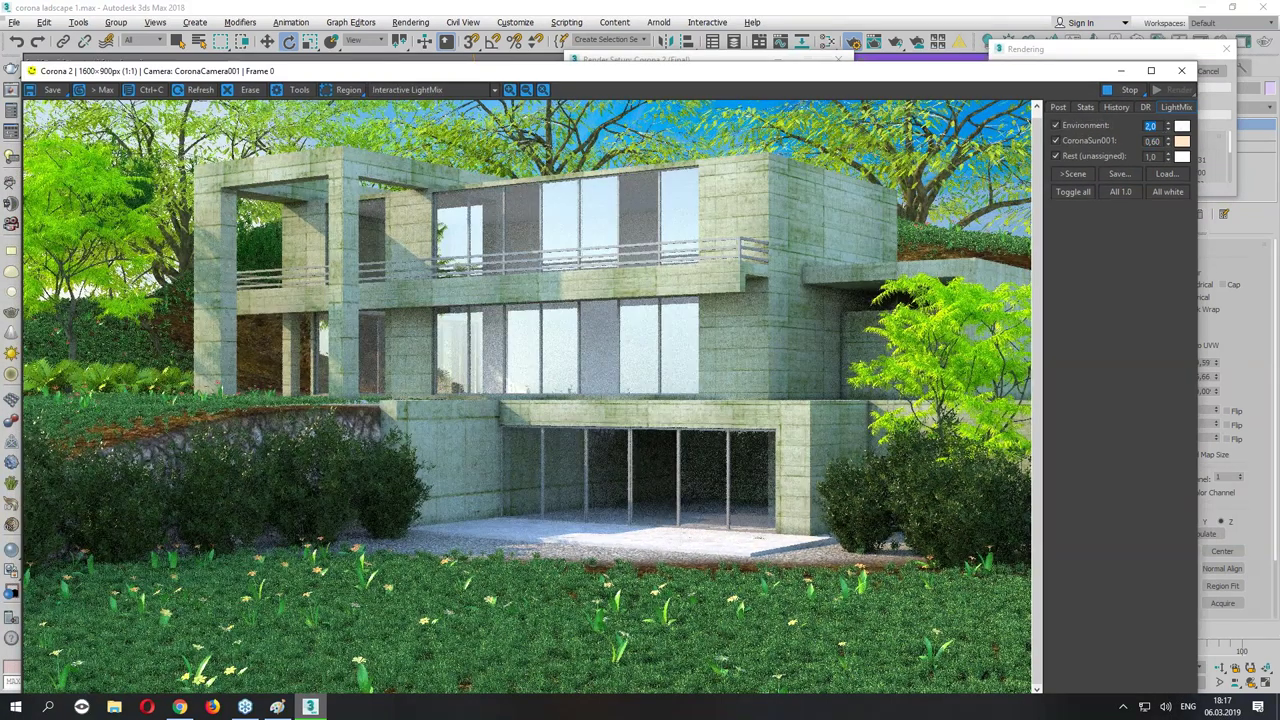
text(1)
key(Return)
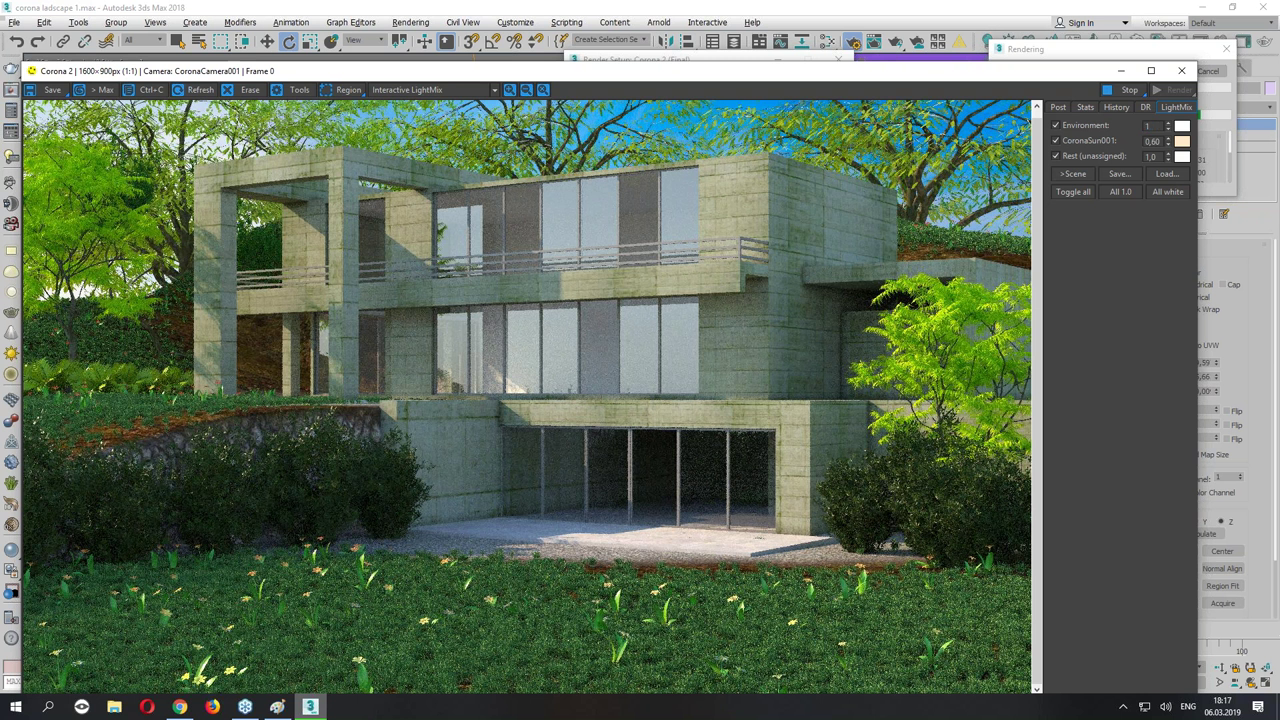
text(,50)
key(Return)
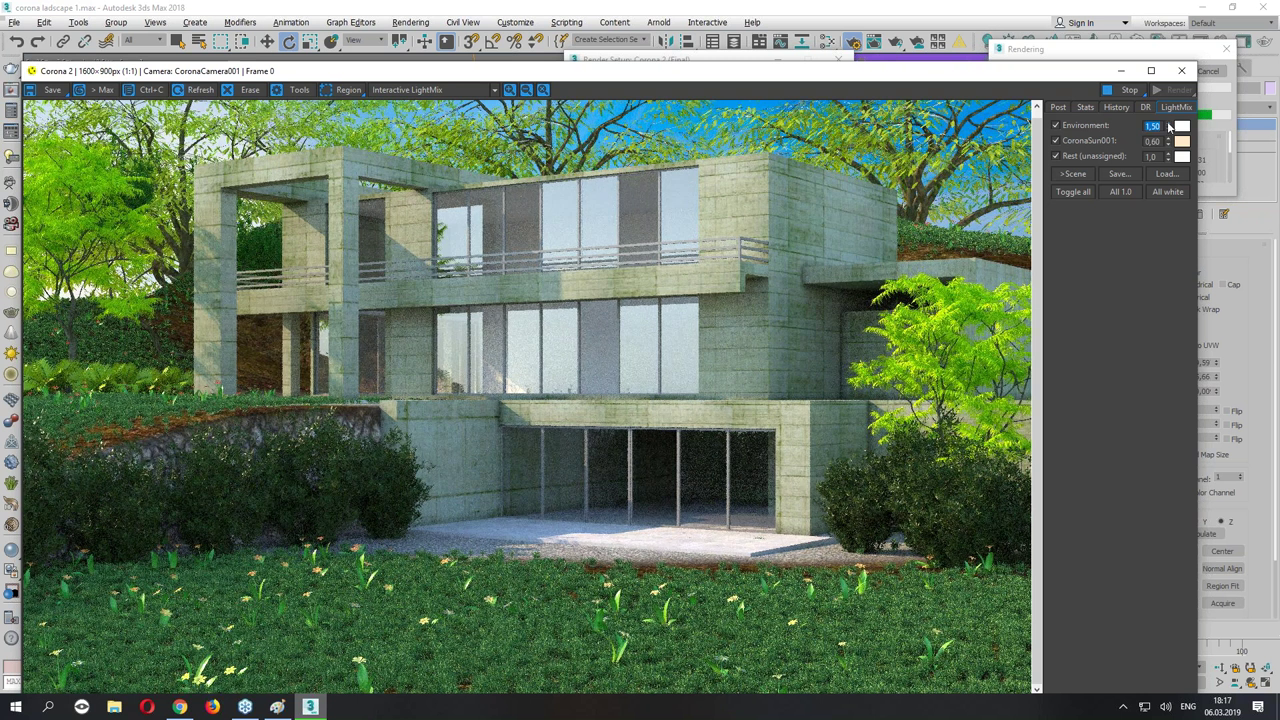
click(1181, 126)
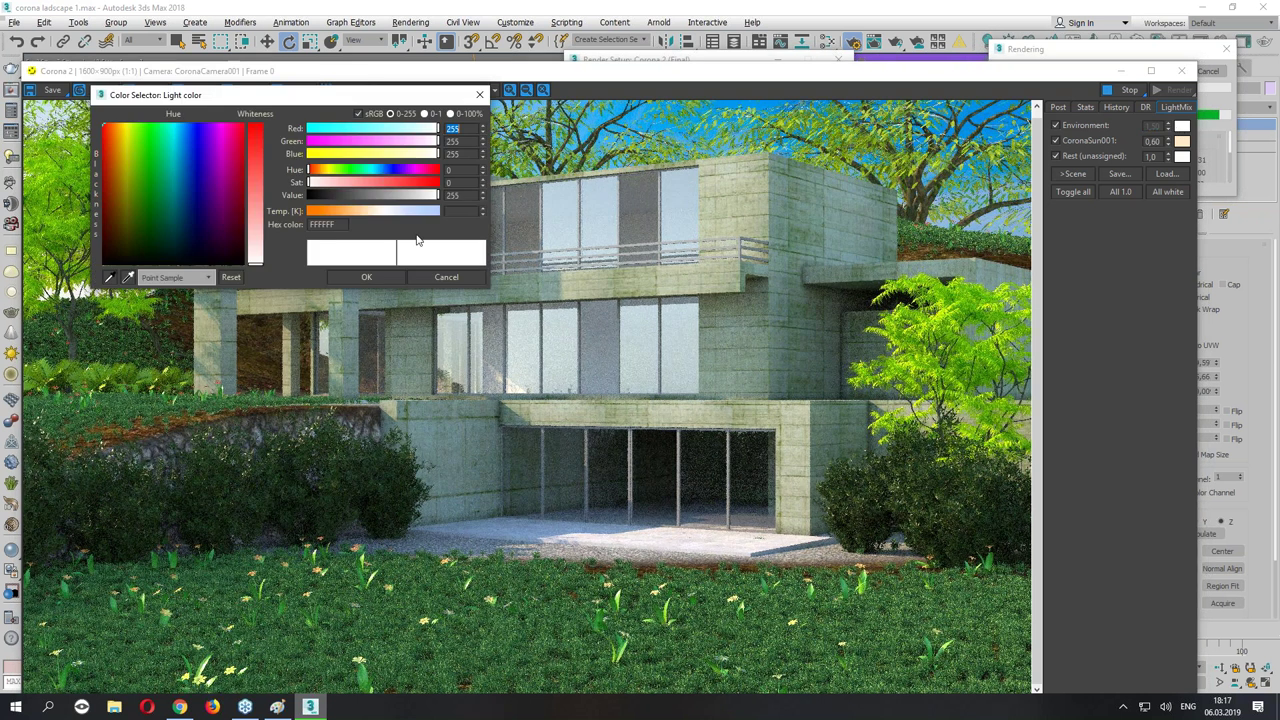
drag(383, 213, 395, 218)
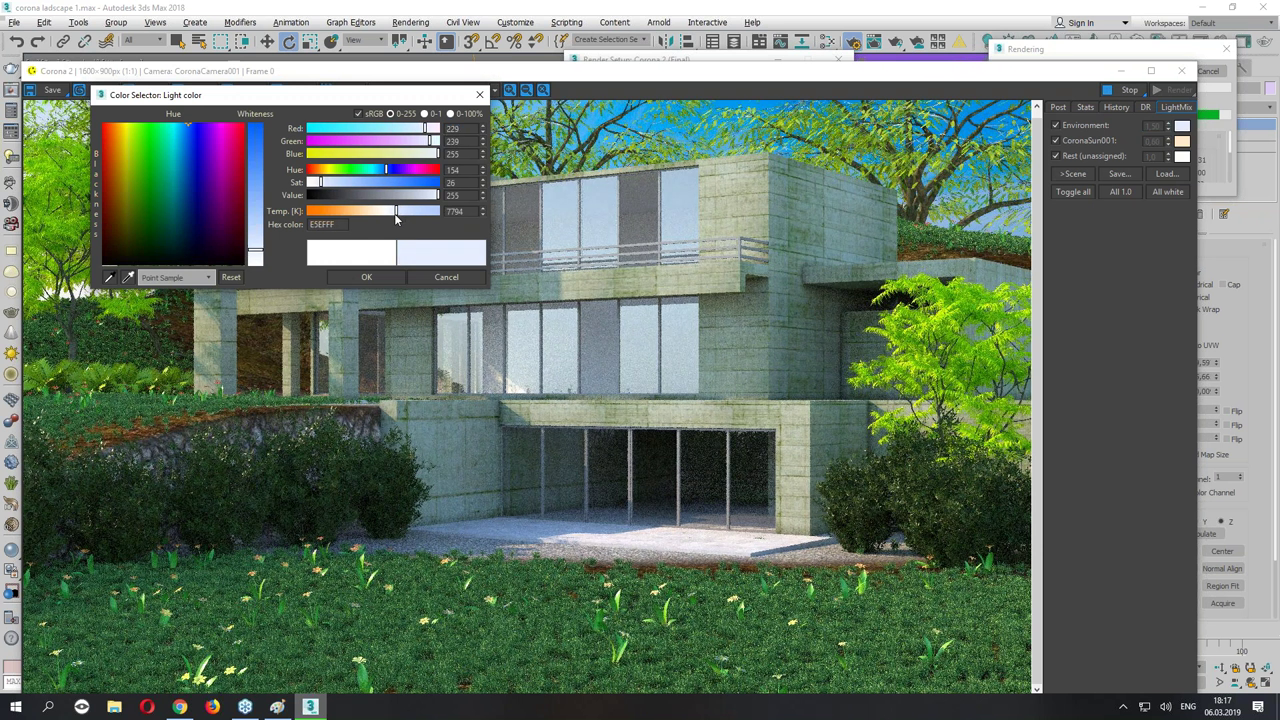
click(366, 277)
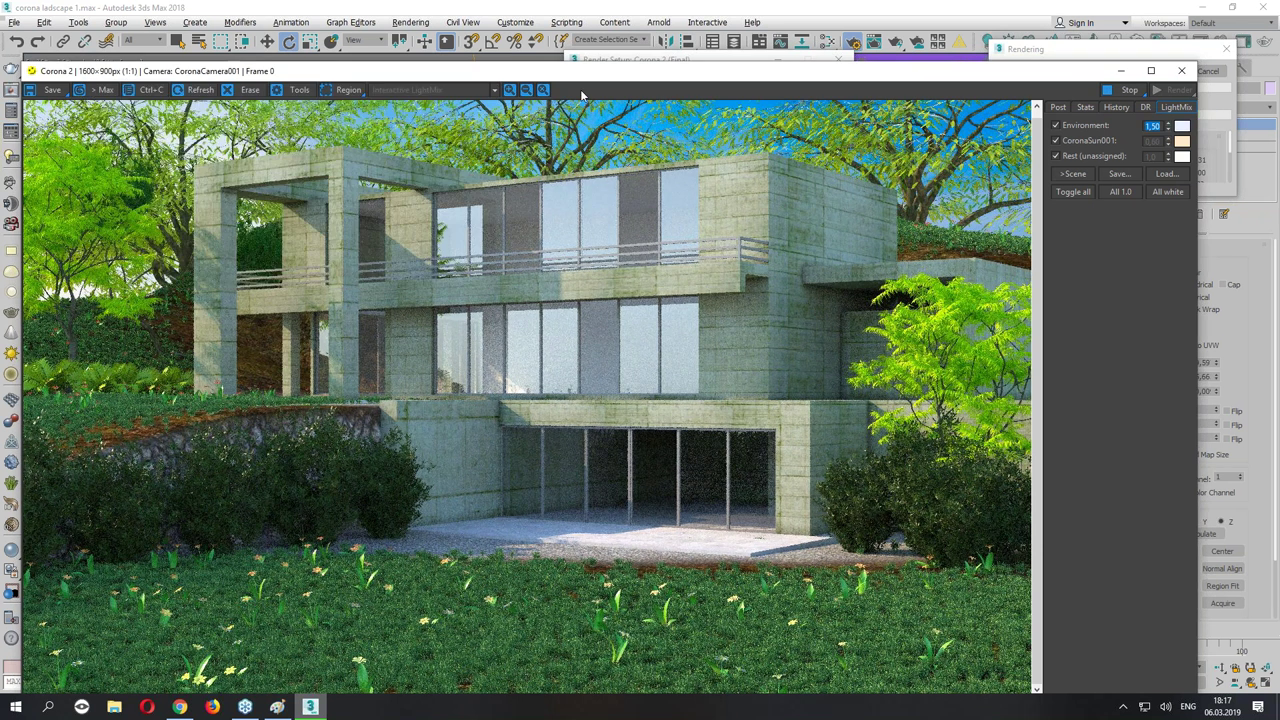
drag(583, 78, 595, 30)
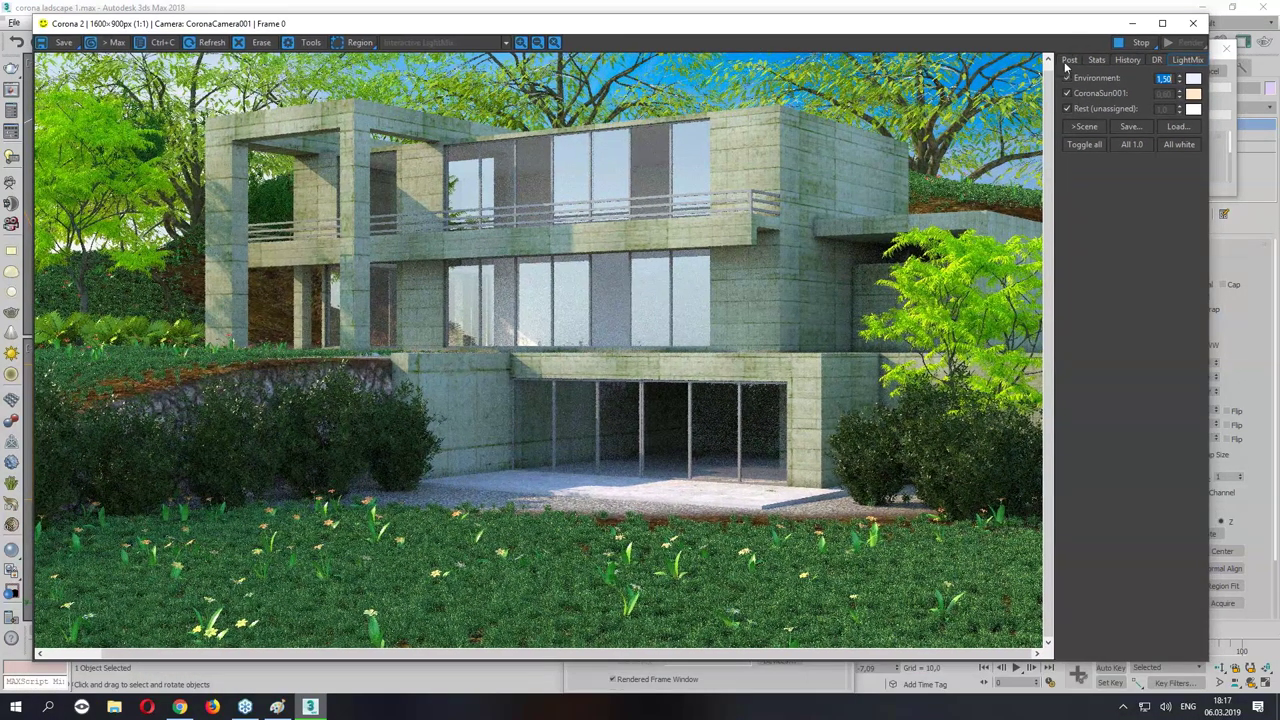
Raise the tone-mapping contrast to 4,0 after trying 3,0.
click(1069, 59)
double_click(1166, 171)
text(3)
key(Return)
text(4)
key(Return)
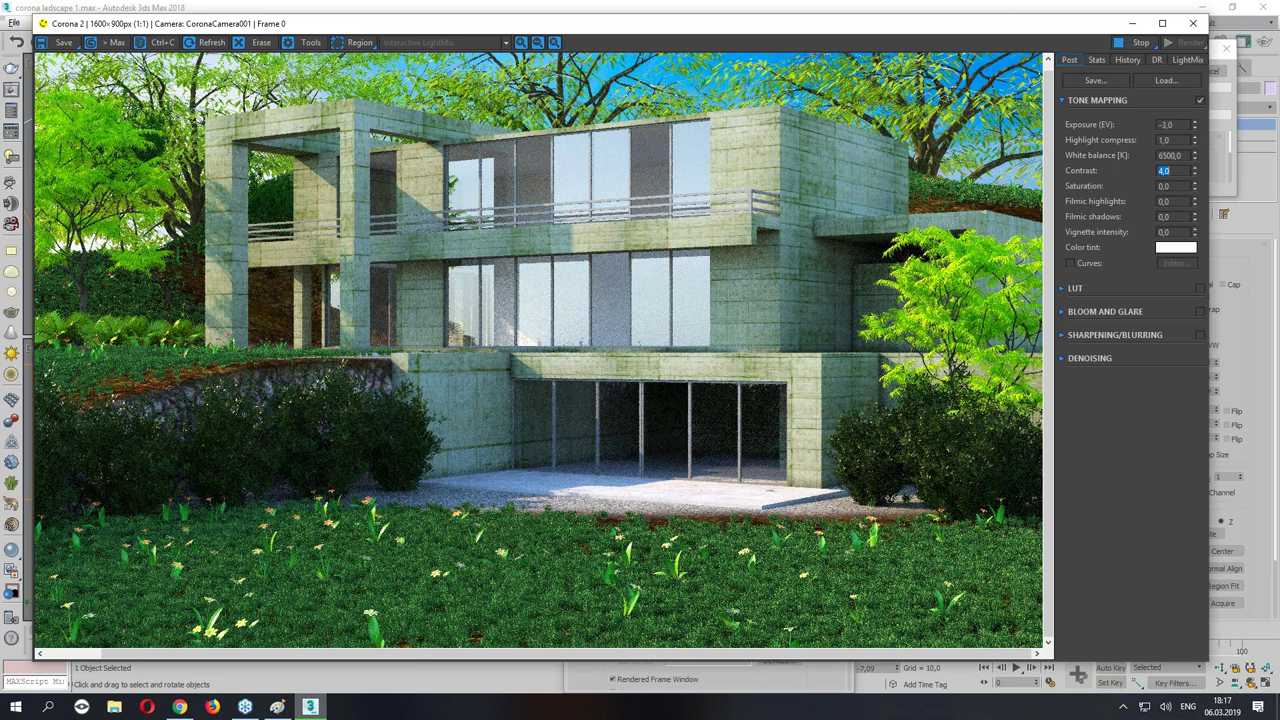
Set filmic shadows 0,30, filmic highlights 0,20 and vignette intensity 1,0.
double_click(1182, 142)
click(1166, 216)
double_click(1166, 217)
key(Return)
double_click(1168, 201)
text(0,2)
key(Return)
double_click(1166, 232)
text(1)
key(Return)
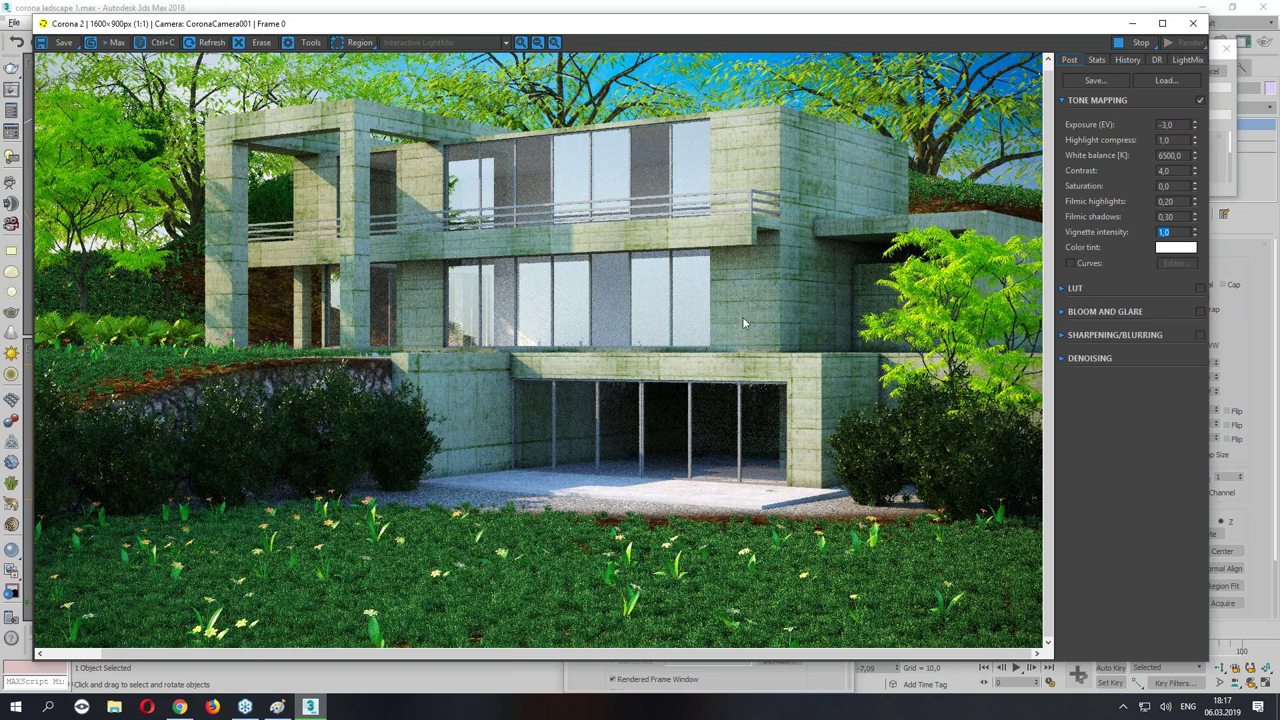
Test bloom and glare at intensity 3,0, then reset to 1,0 and disable it.
click(1063, 312)
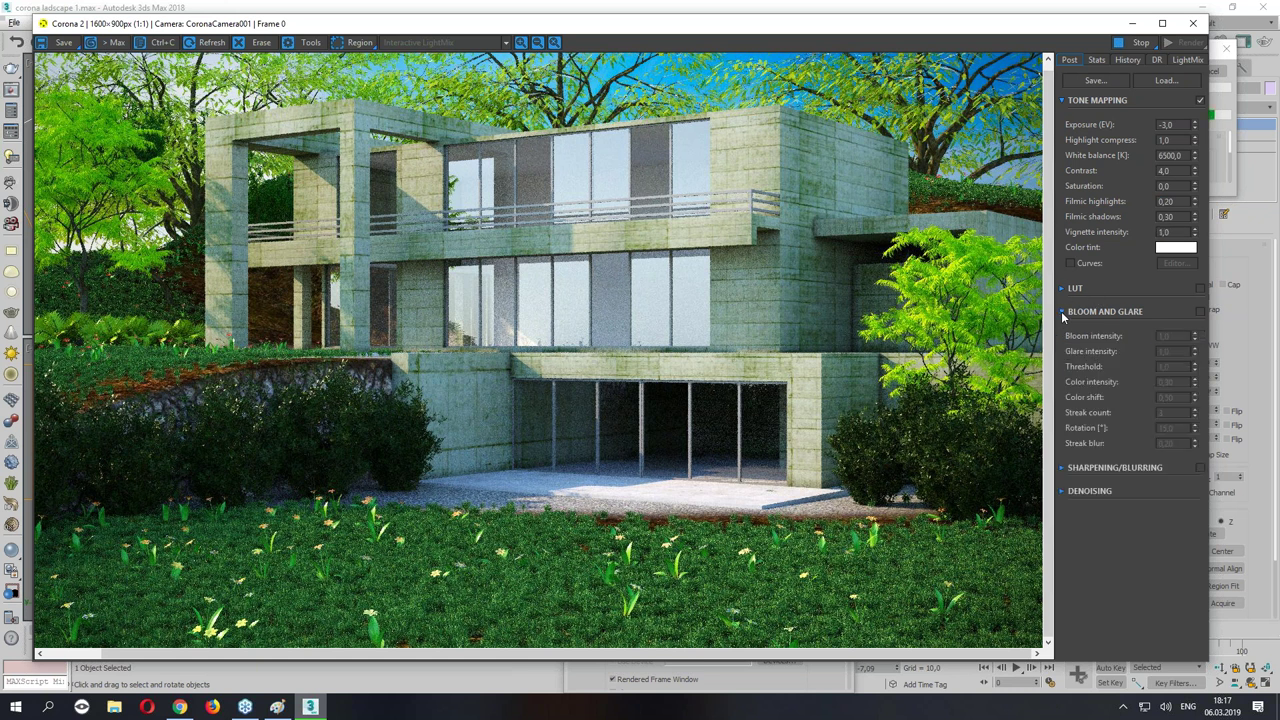
click(1200, 312)
double_click(1175, 336)
text(3)
key(Return)
text(1)
key(Return)
click(1199, 312)
click(1063, 312)
Enable sharpening and blurring with a sharpen amount of 2,0.
click(1062, 336)
click(1199, 335)
click(1194, 356)
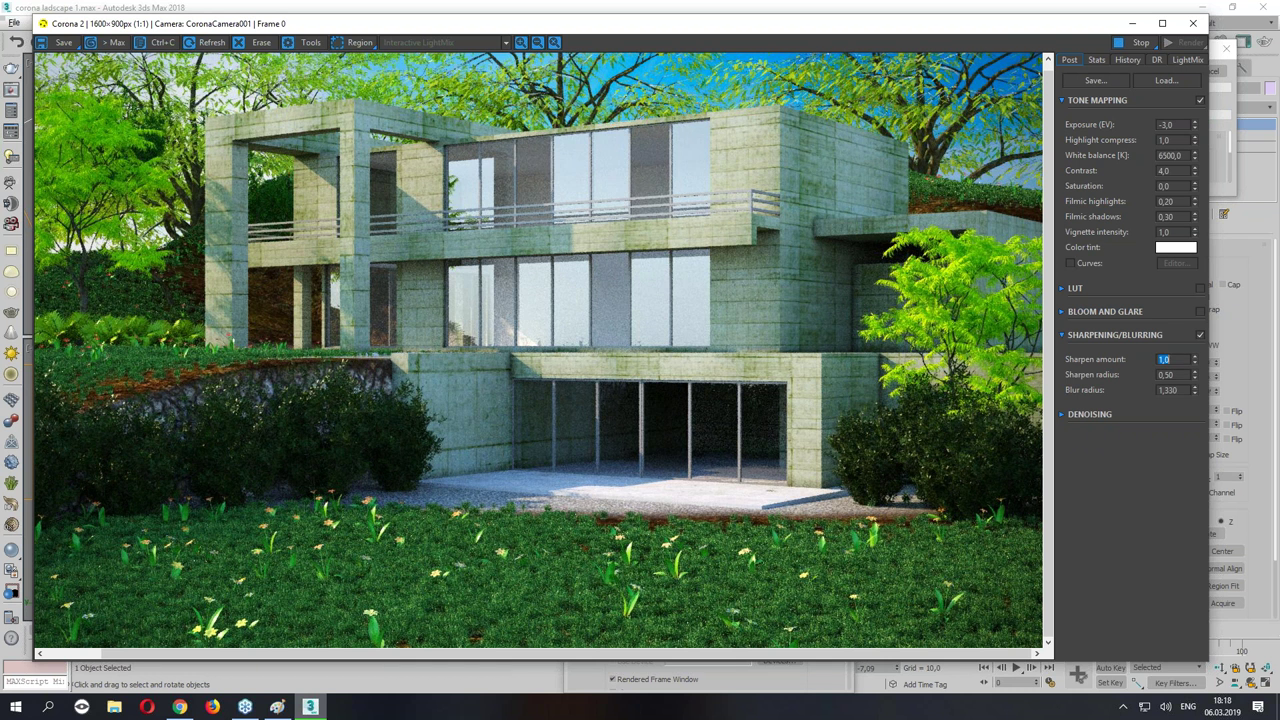
text(2)
click(1063, 297)
Apply the GroundControl_Punch1 LUT, compare it on and off, and lower its opacity to 0,80.
click(1065, 290)
click(1200, 288)
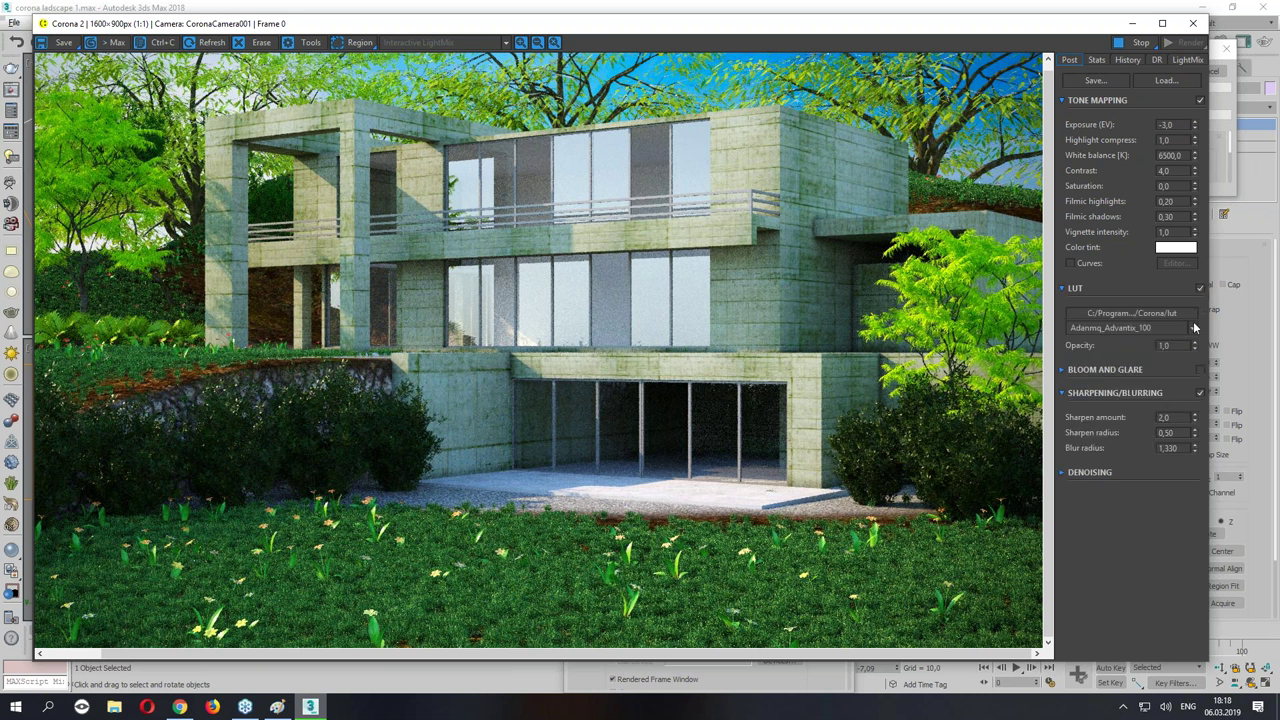
click(1192, 328)
drag(1198, 390, 1197, 516)
click(1170, 441)
click(1200, 288)
click(1201, 288)
click(1201, 288)
click(1201, 288)
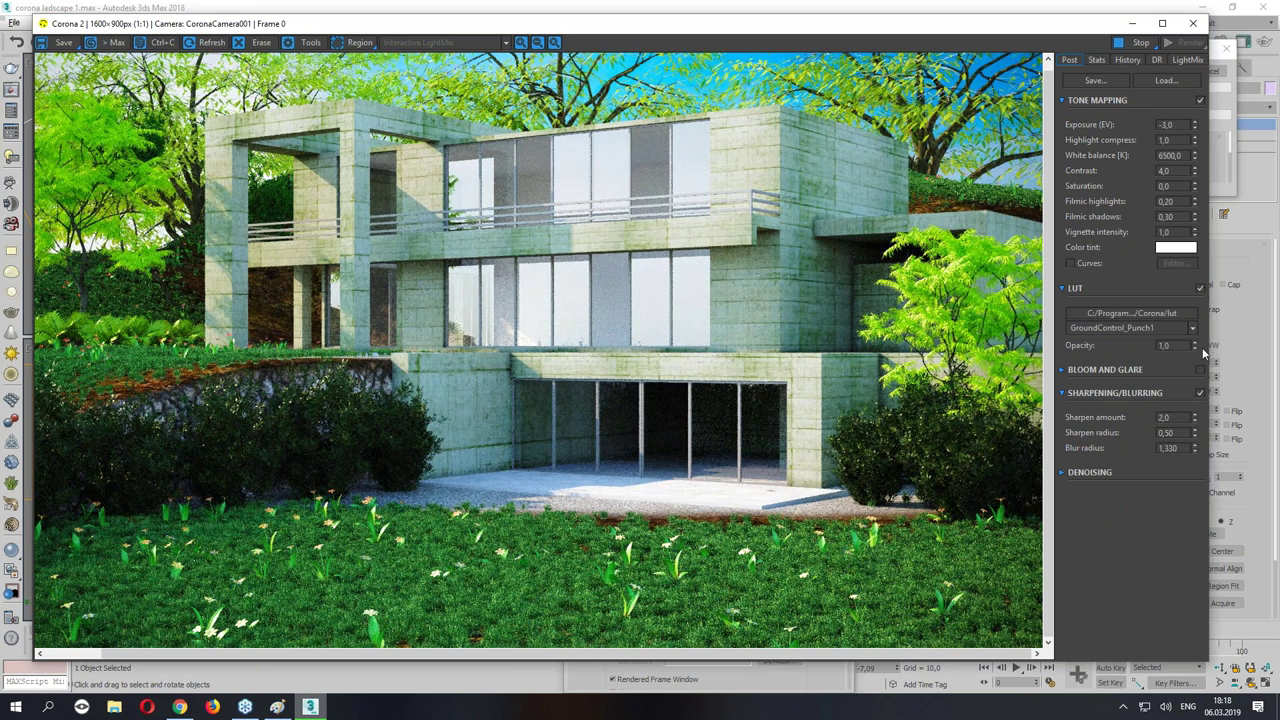
double_click(1173, 346)
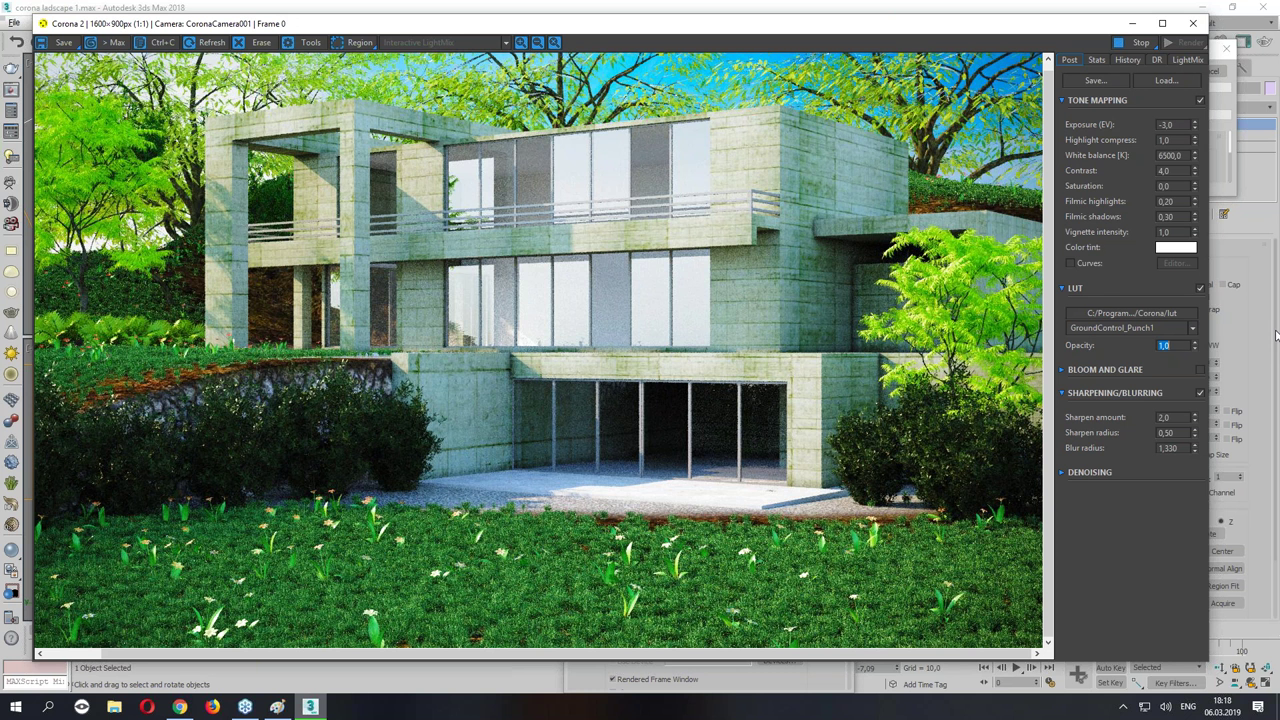
drag(1194, 346, 1203, 374)
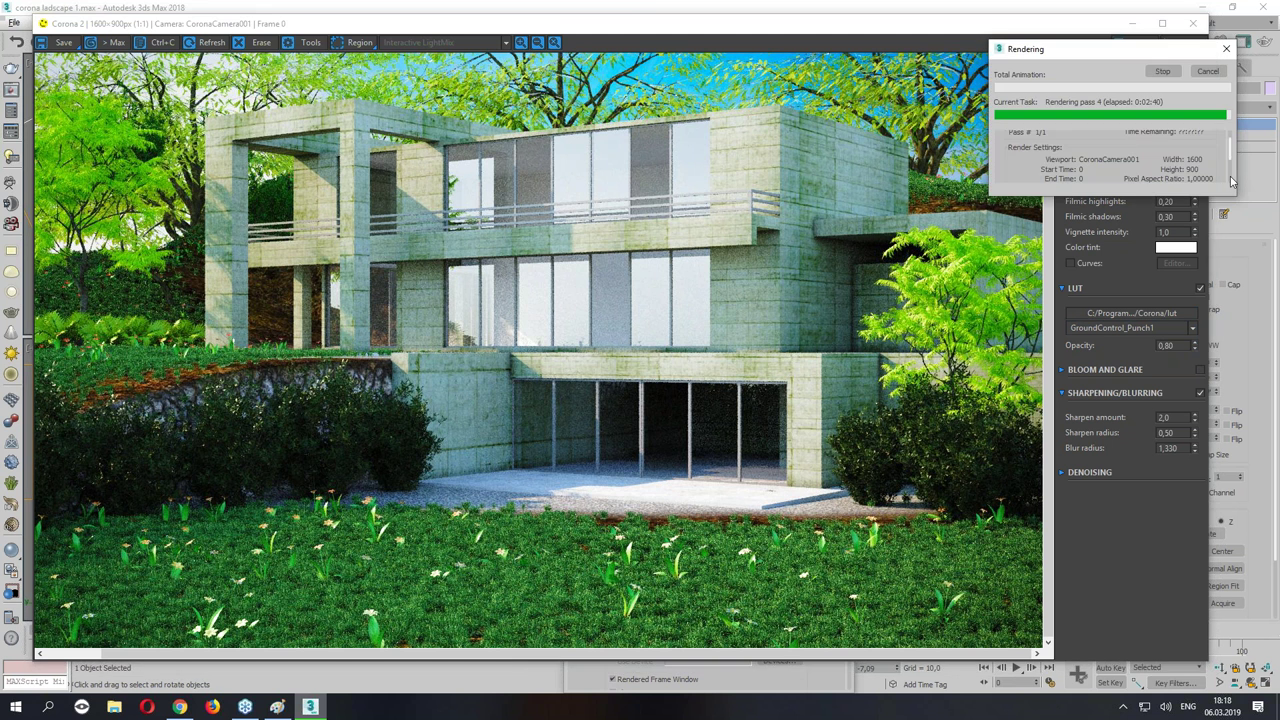
Stop the ongoing render passes and move the restored render window to the top.
drag(1089, 55, 874, 115)
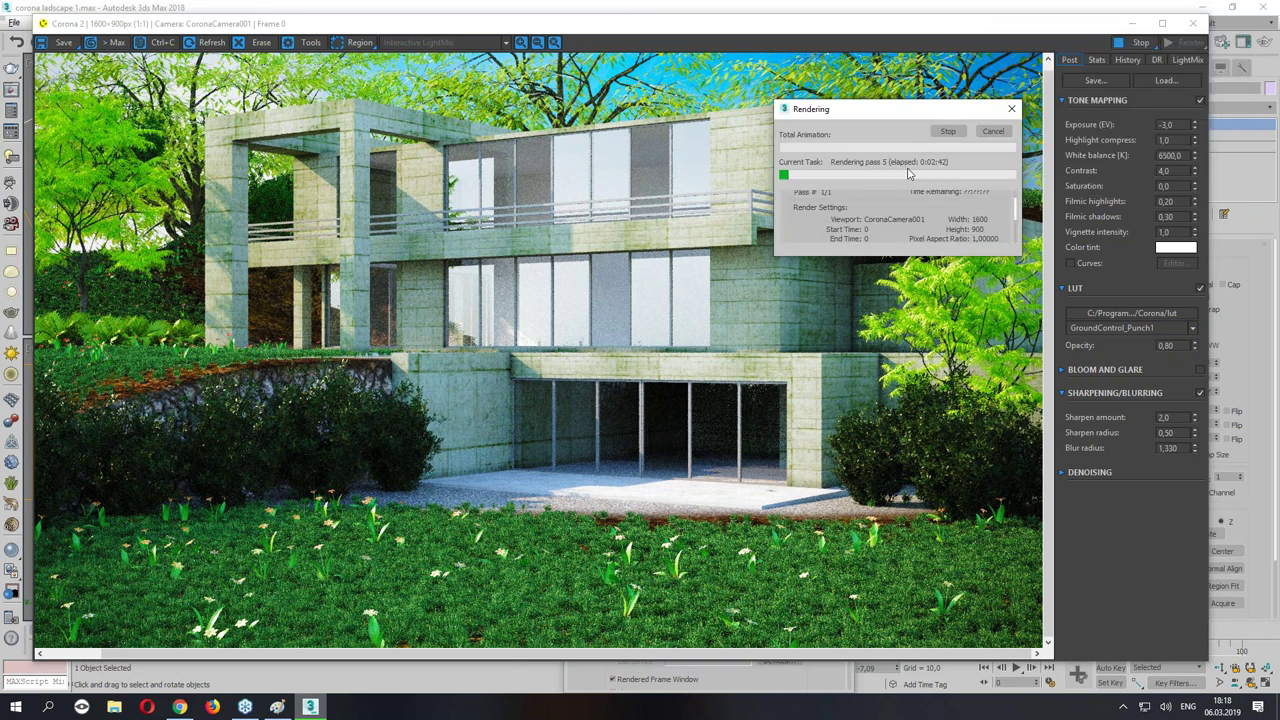
click(947, 133)
scroll(457, 300, up, 2)
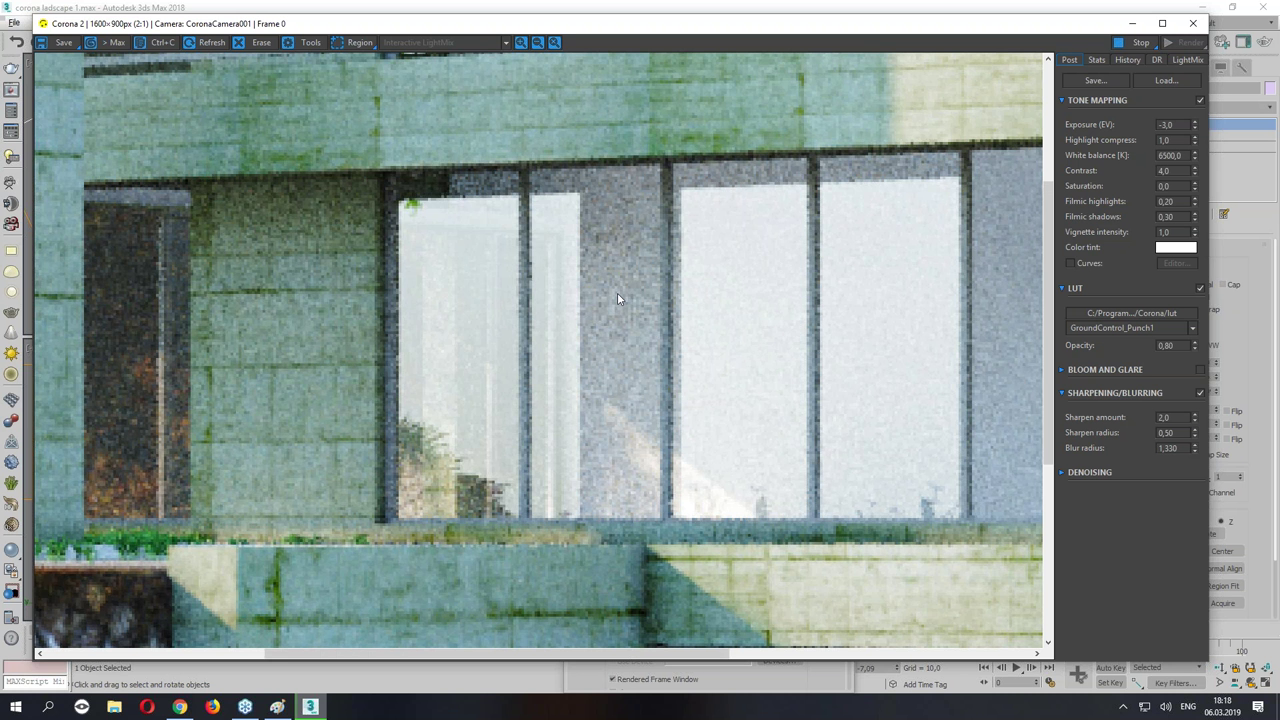
scroll(617, 296, down, 1)
scroll(617, 296, down, 1)
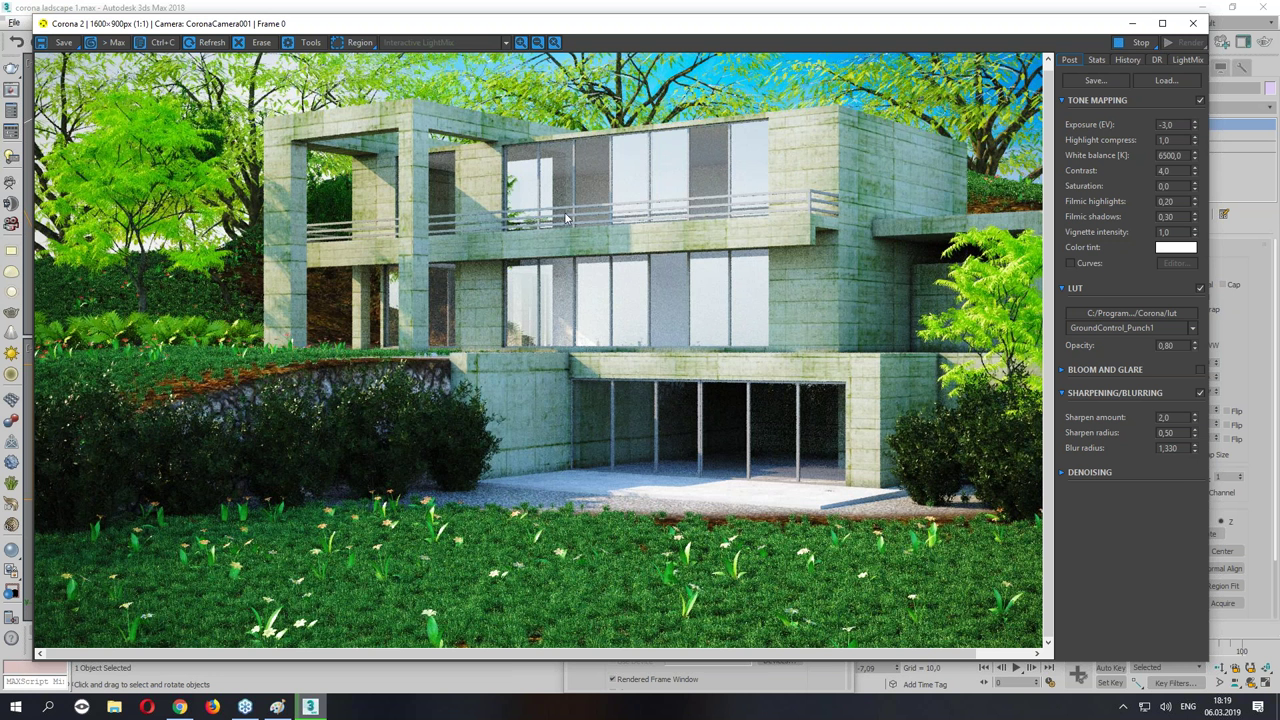
double_click(958, 28)
drag(957, 320, 983, 47)
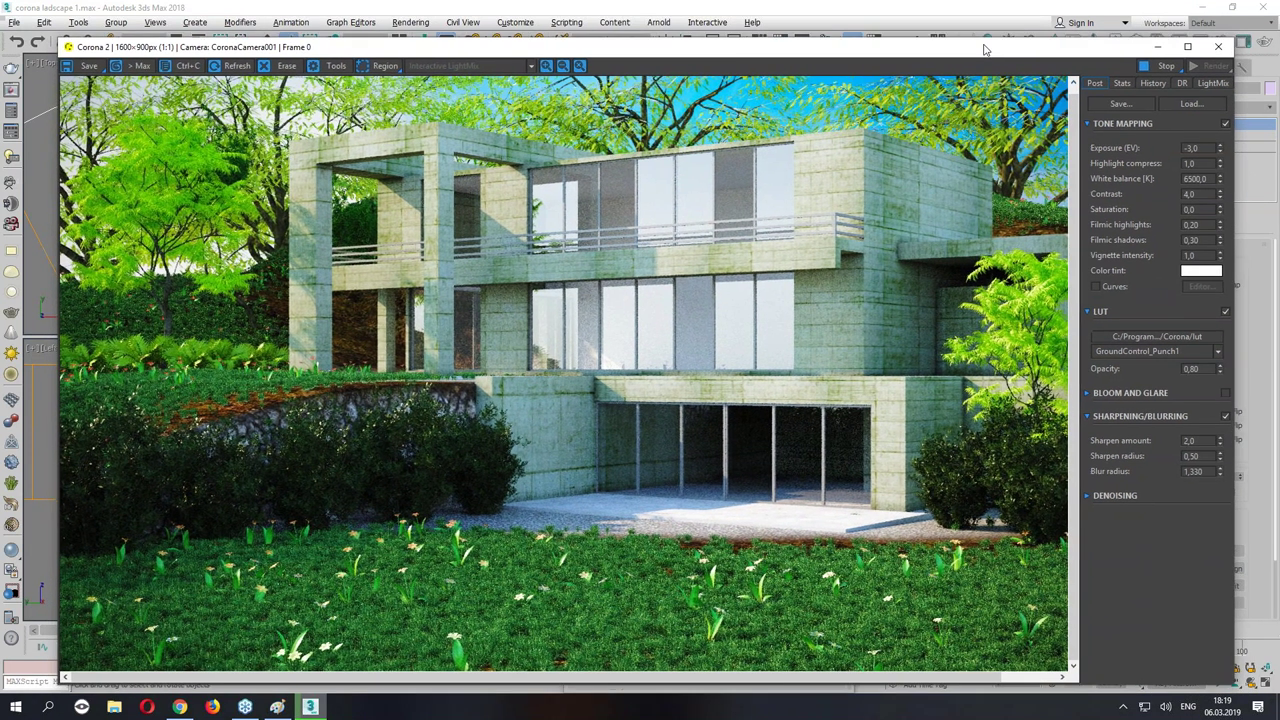